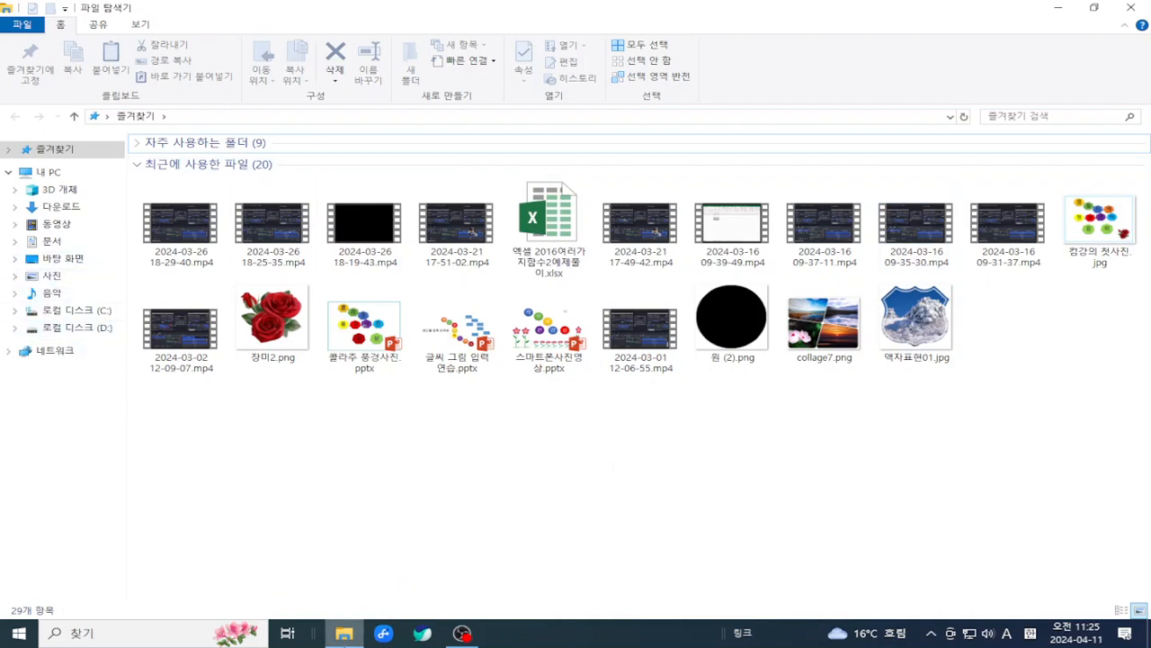
- Open 키보드.jpg from D:\정리\강사용 in the photo viewer
{"action": "left_click", "coordinate": [25, 638]}
{"action": "right_click", "coordinate": [25, 638]}
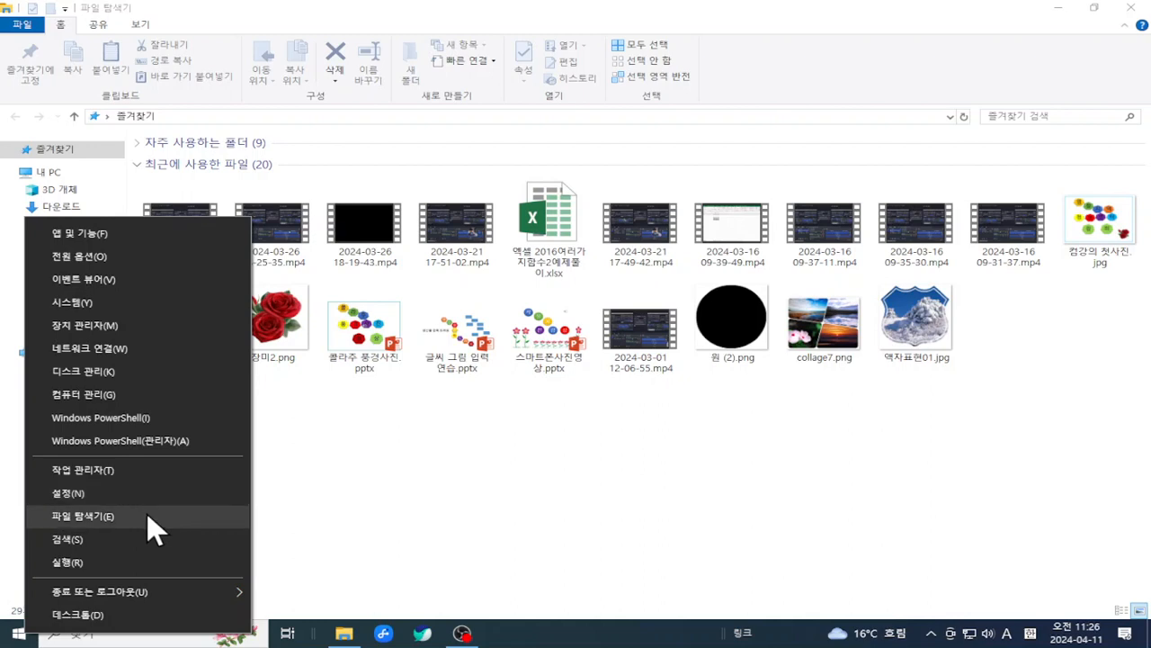
{"action": "left_click", "coordinate": [388, 479]}
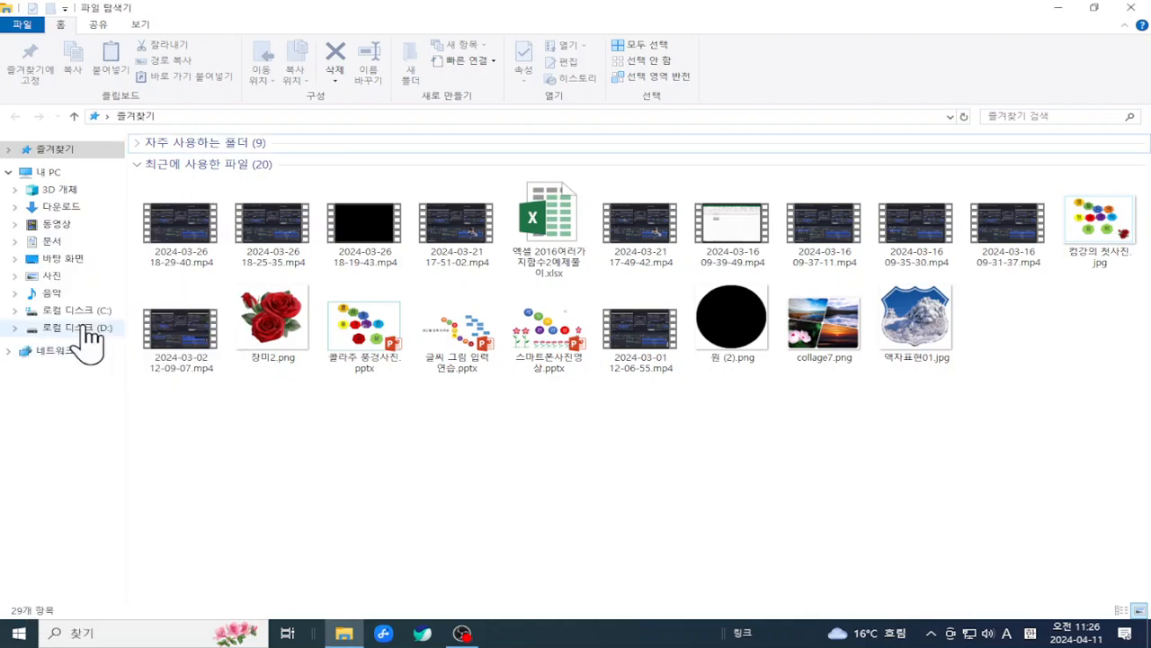
{"action": "left_click", "coordinate": [23, 328]}
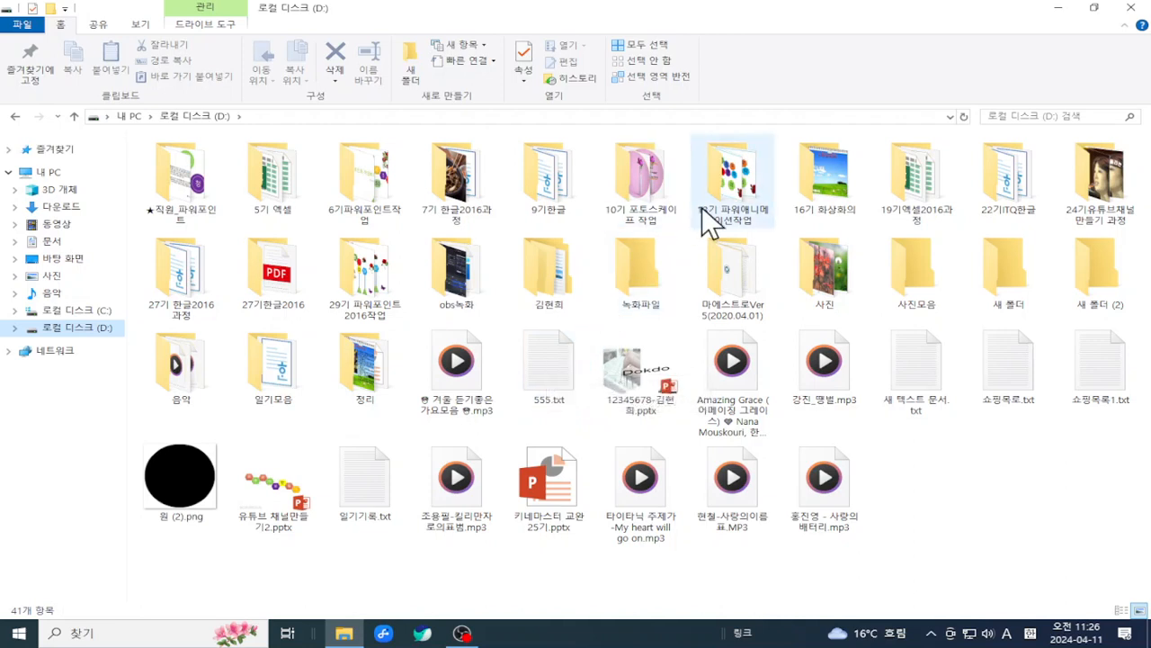
{"action": "double_click", "coordinate": [355, 378]}
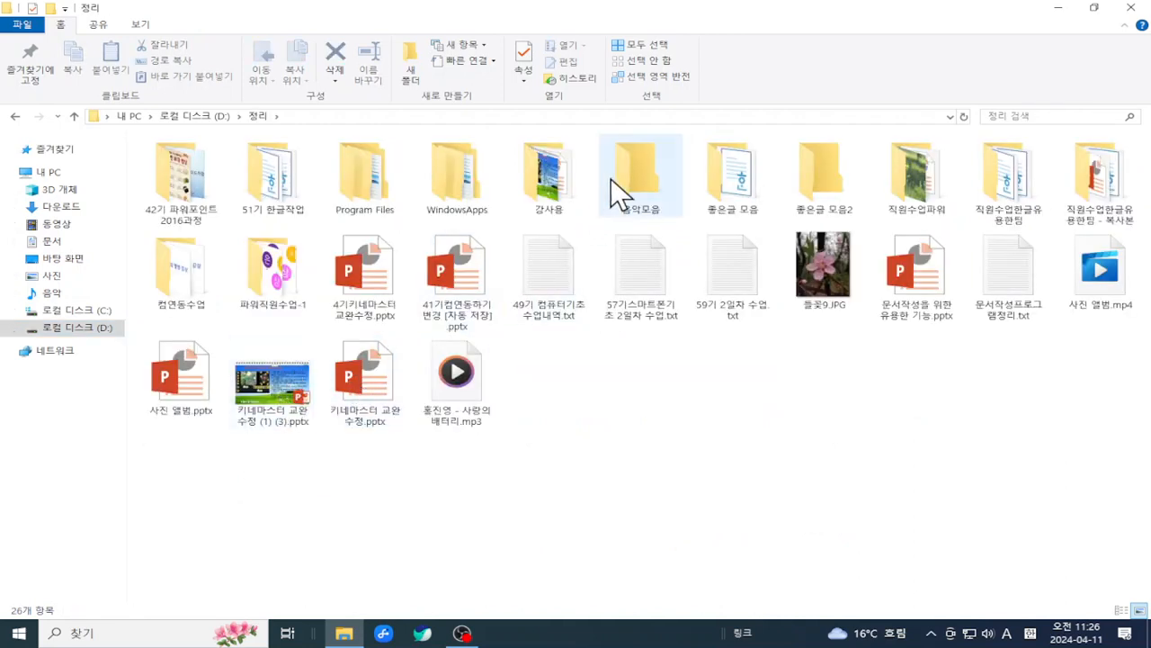
{"action": "double_click", "coordinate": [558, 175]}
{"action": "double_click", "coordinate": [554, 288]}
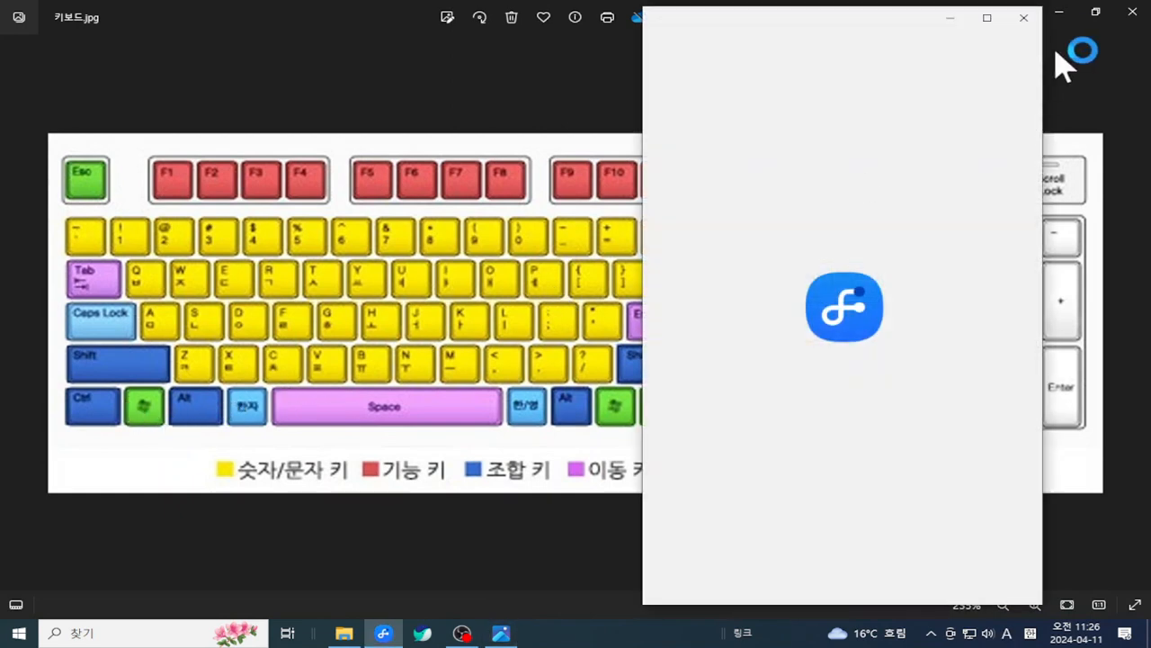
- Minimize the keyboard picture and select ZoomIt on the desktop
{"action": "left_click", "coordinate": [1059, 13]}
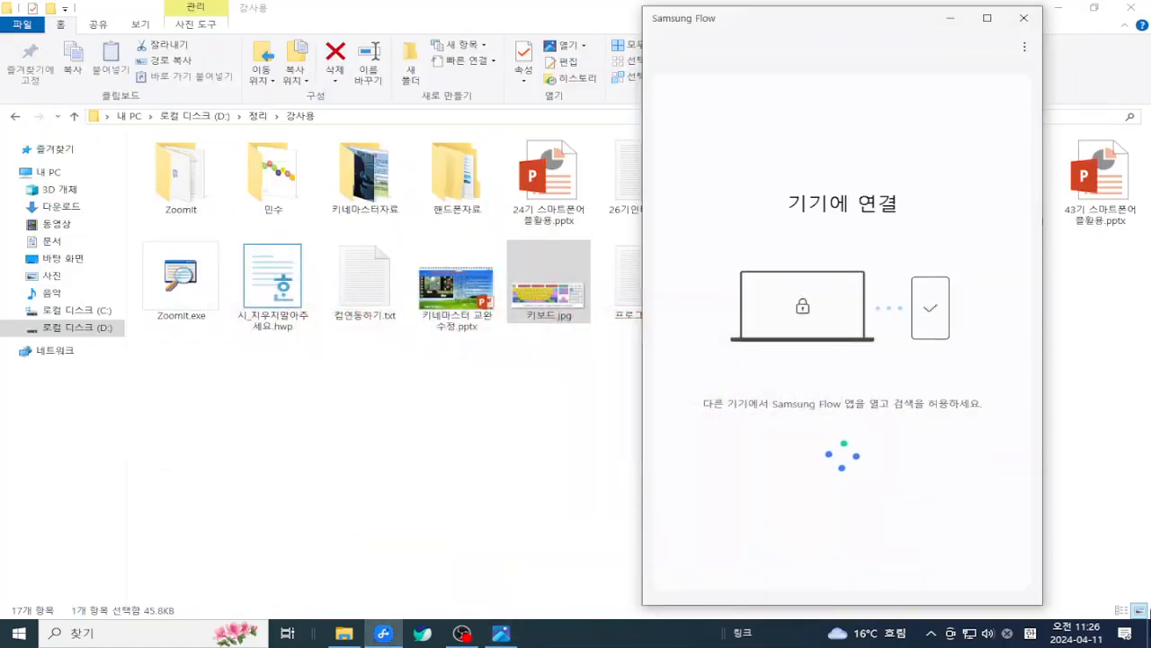
{"action": "key", "text": "super+d"}
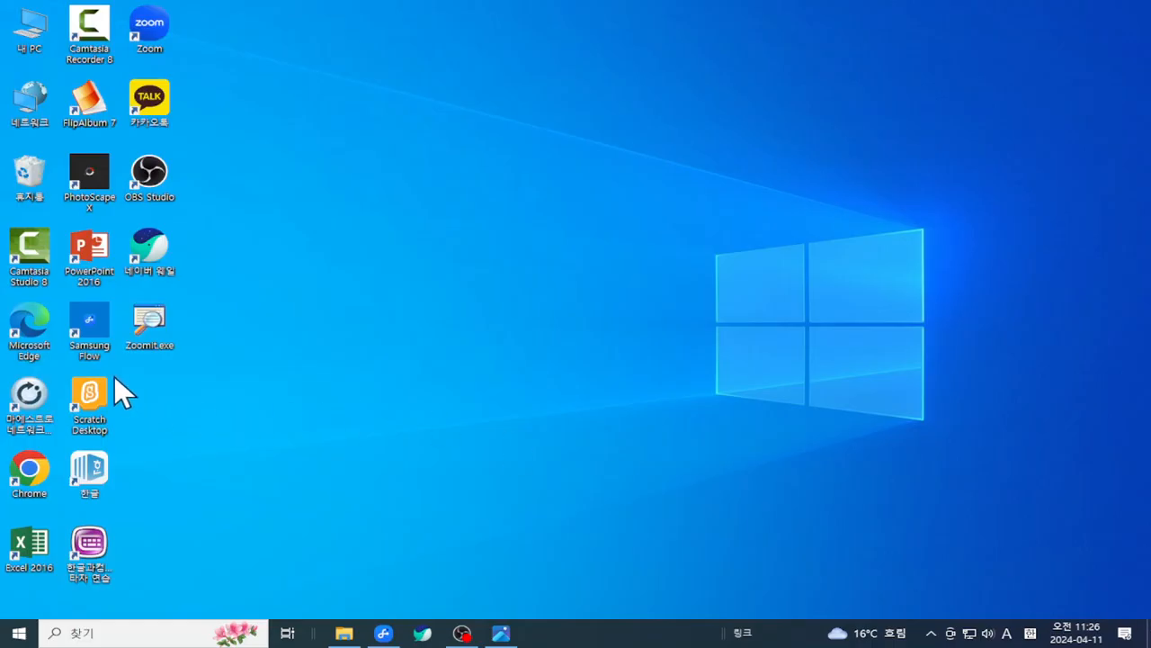
{"action": "left_click", "coordinate": [150, 320]}
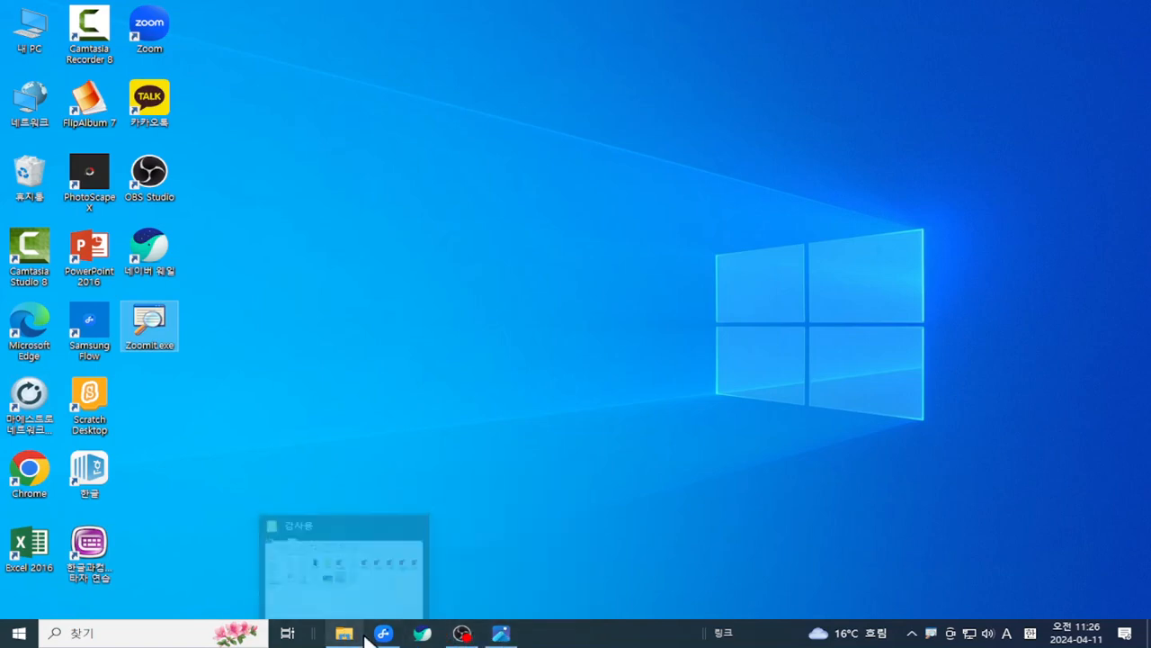
- Close the Samsung Flow pop-up, show the desktop, and launch ZoomIt
{"action": "left_click", "coordinate": [502, 633]}
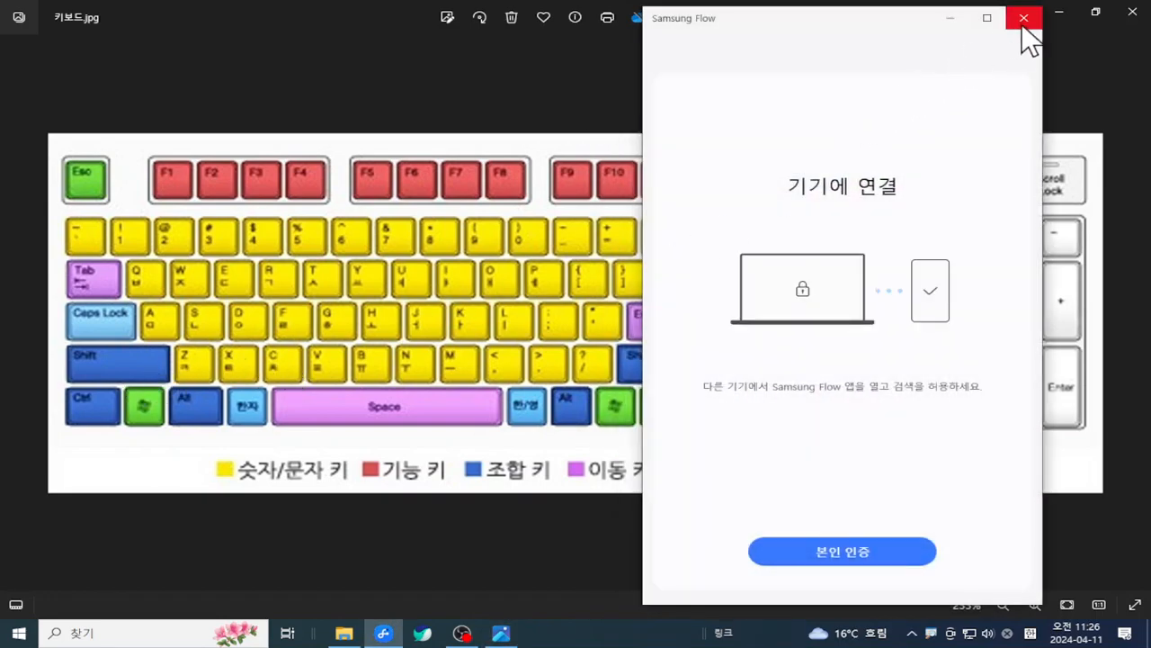
{"action": "left_click", "coordinate": [1023, 18]}
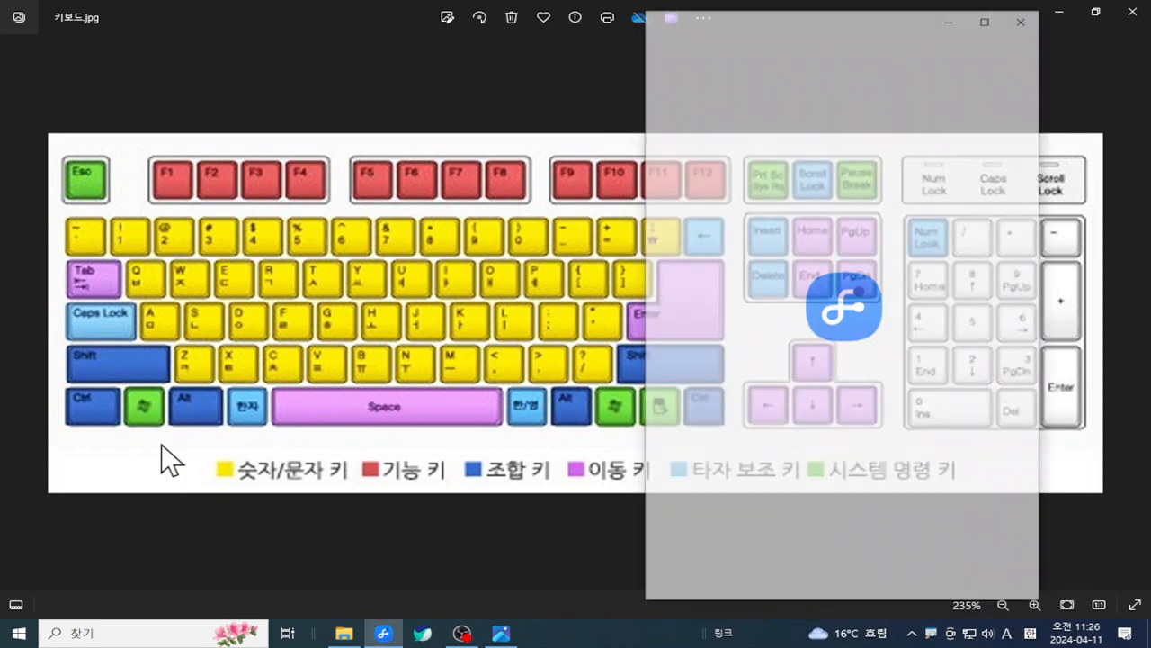
{"action": "left_click", "coordinate": [950, 18]}
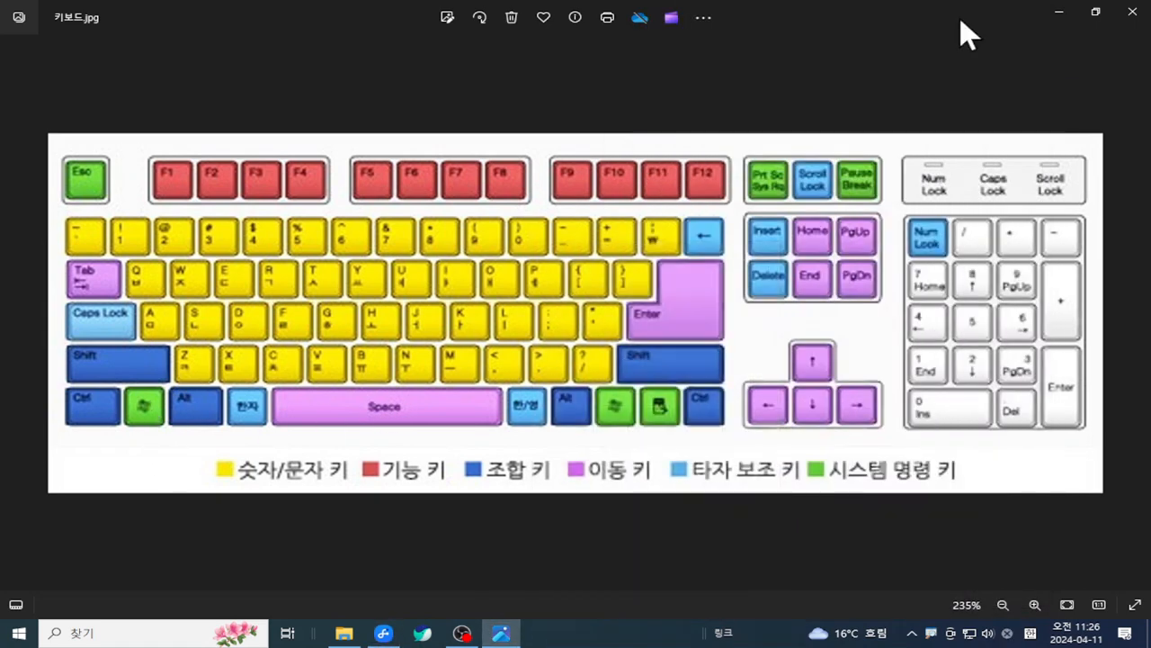
{"action": "left_click", "coordinate": [1146, 640]}
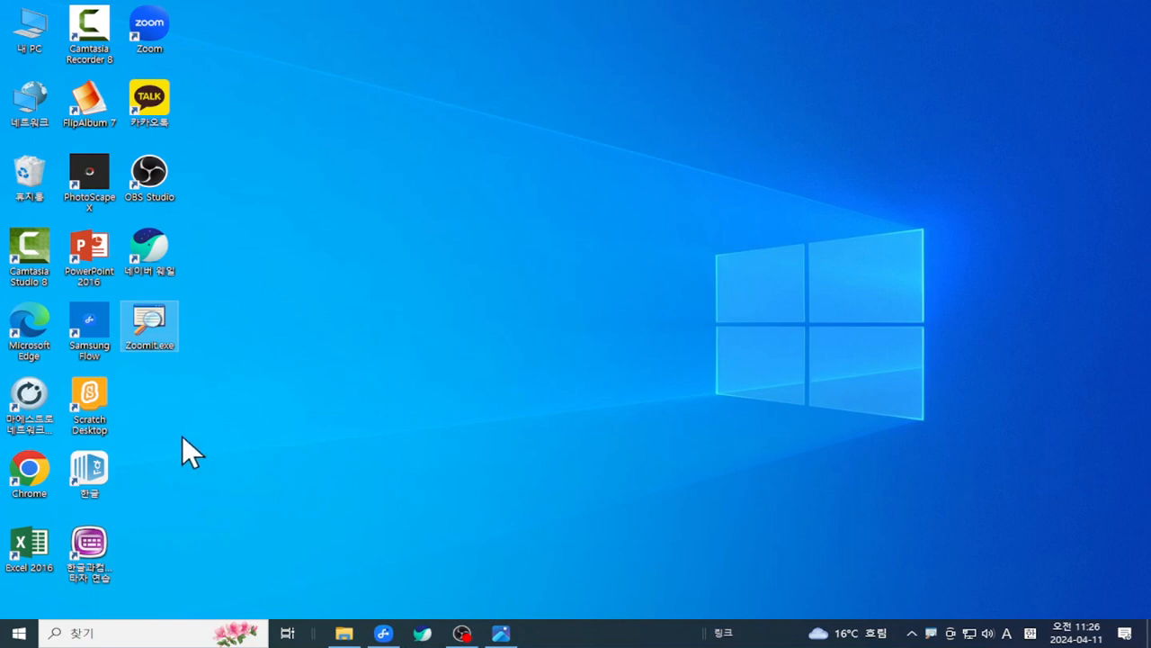
{"action": "double_click", "coordinate": [150, 307]}
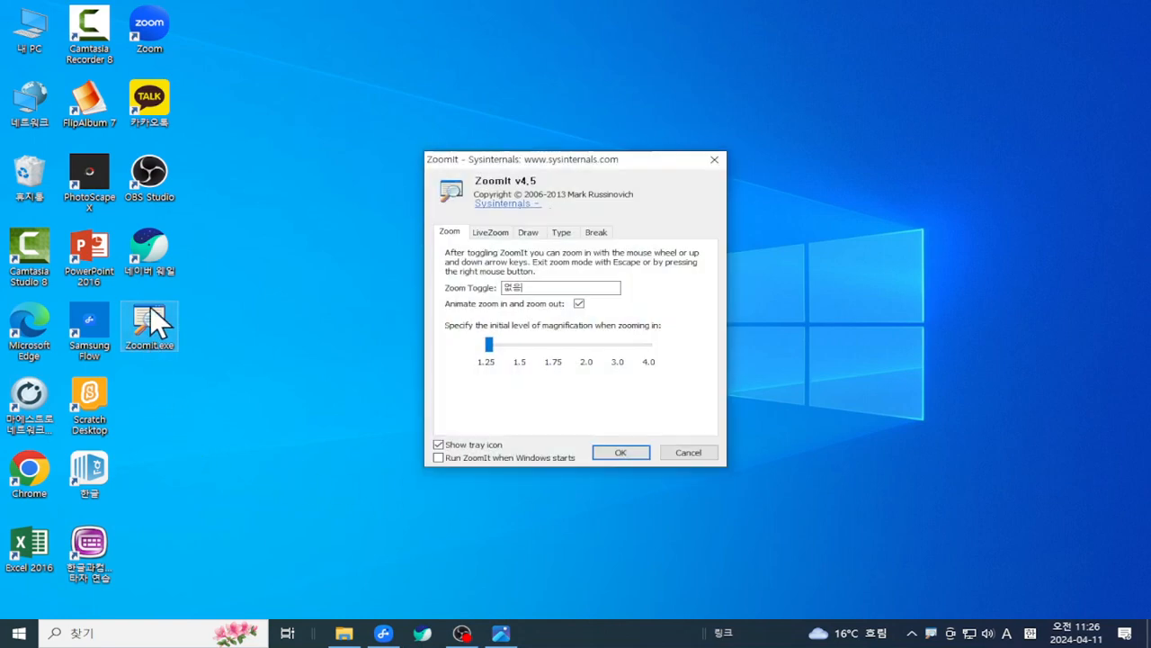
- Confirm ZoomIt's settings and bring the keyboard picture back, dismissing the USB error and Samsung Flow
{"action": "left_click", "coordinate": [641, 449]}
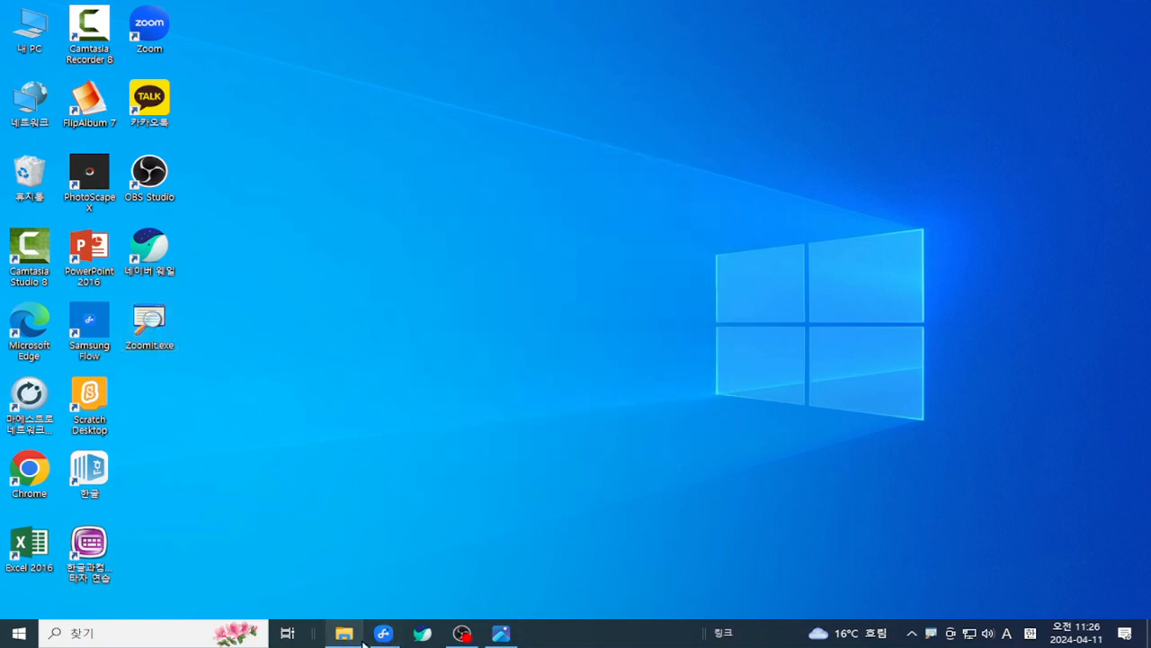
{"action": "left_click", "coordinate": [502, 634]}
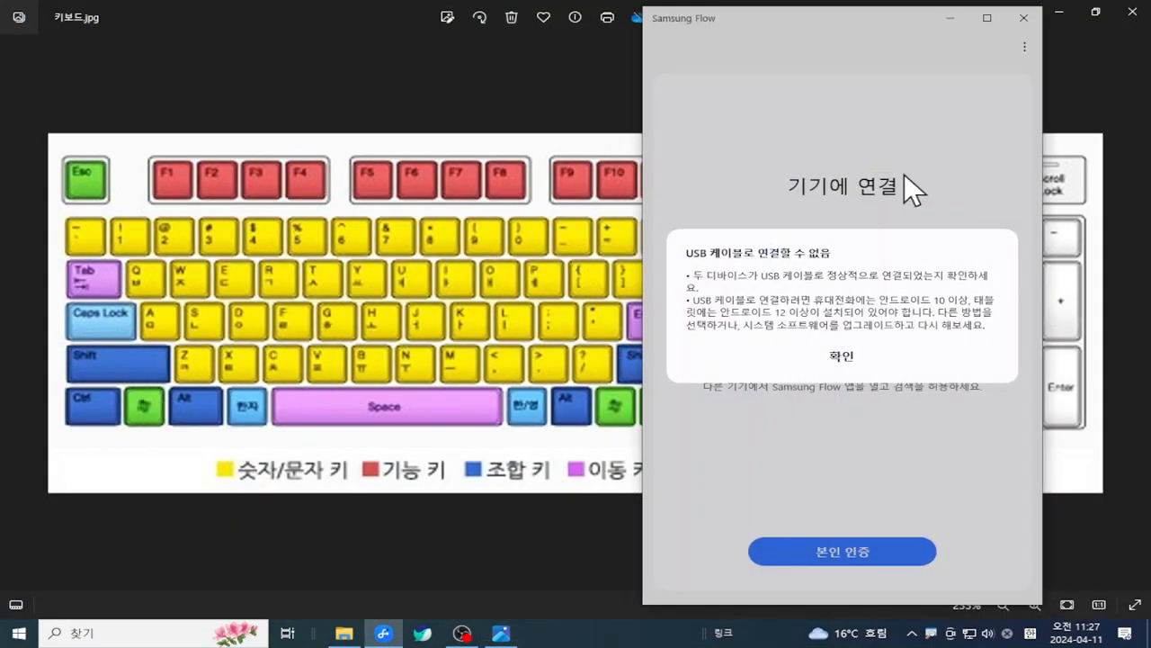
{"action": "left_click", "coordinate": [844, 356]}
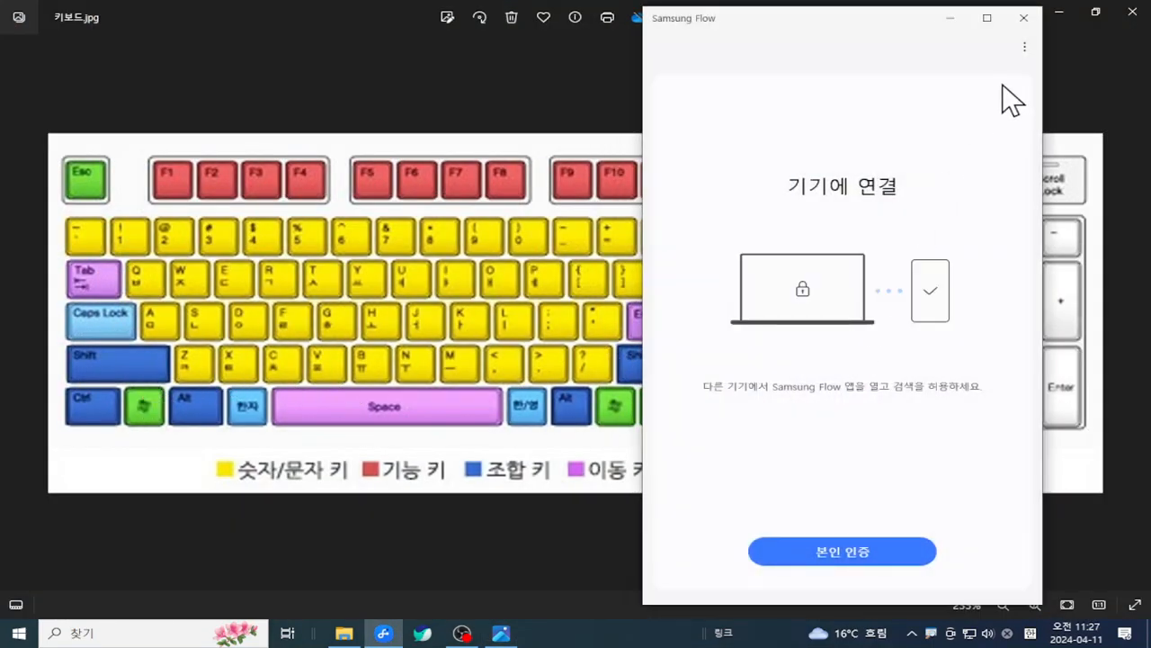
{"action": "left_click", "coordinate": [1024, 18]}
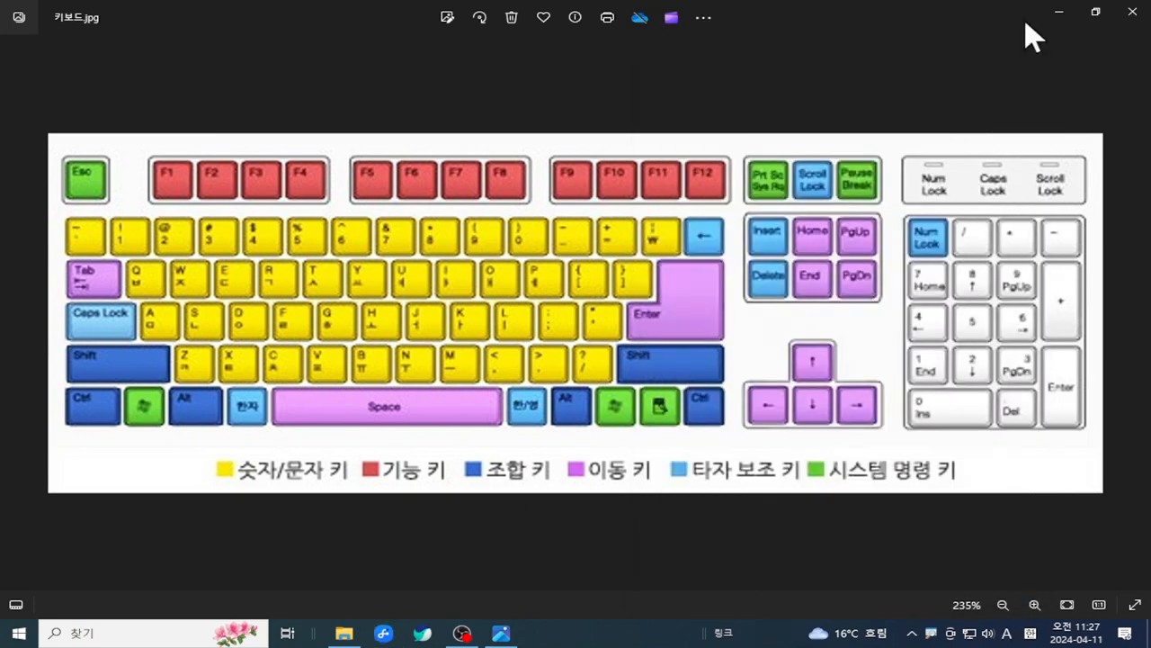
- Box the Windows and E keys in red with ZoomIt, clear the marks, then minimize Photos
{"action": "key", "text": "ctrl+2"}
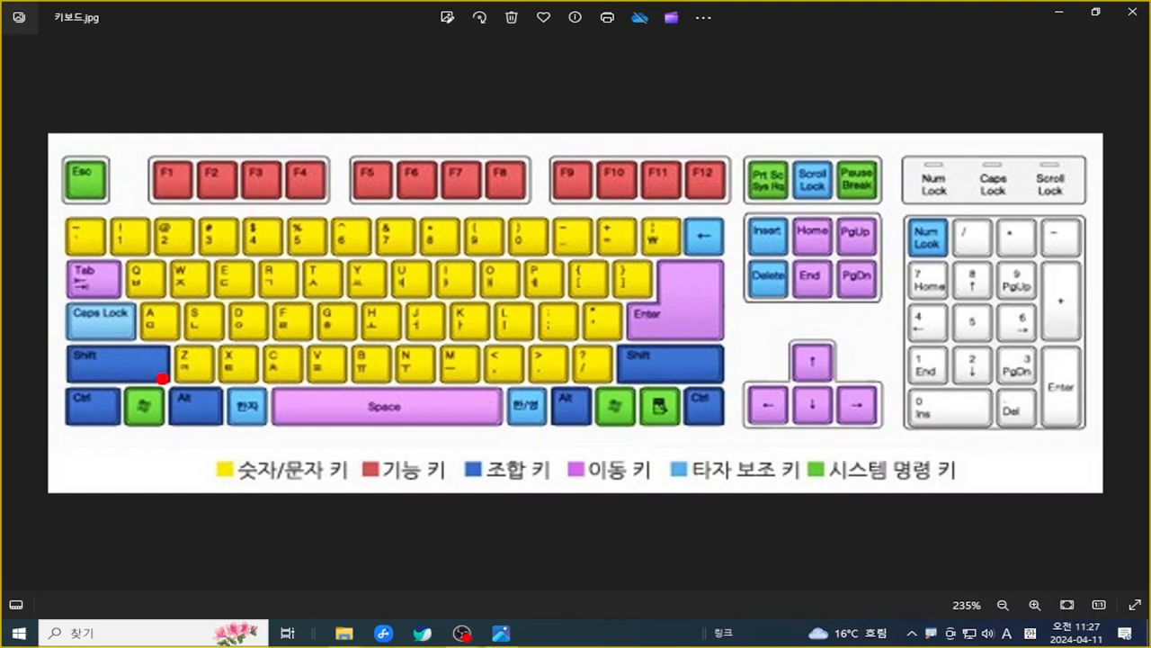
{"action": "mouse_move", "coordinate": [97, 368]}
{"action": "left_mouse_down"}
{"action": "mouse_move", "coordinate": [153, 439]}
{"action": "mouse_move", "coordinate": [192, 449]}
{"action": "left_mouse_up"}
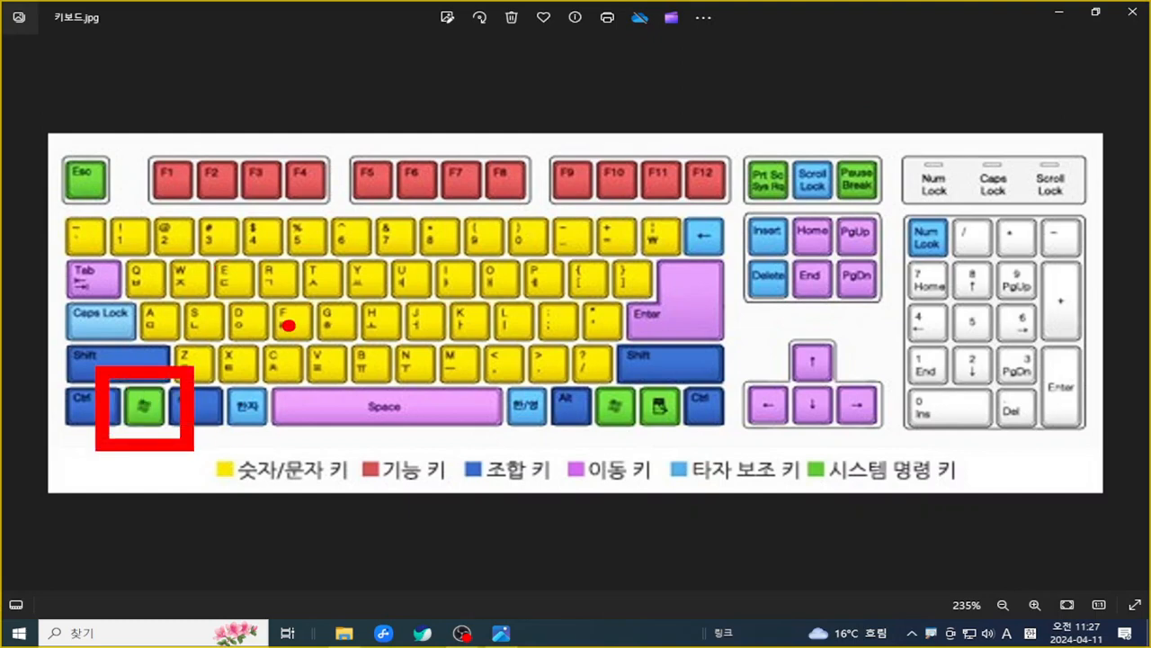
{"action": "left_click_drag", "start_coordinate": [195, 248], "coordinate": [260, 326]}
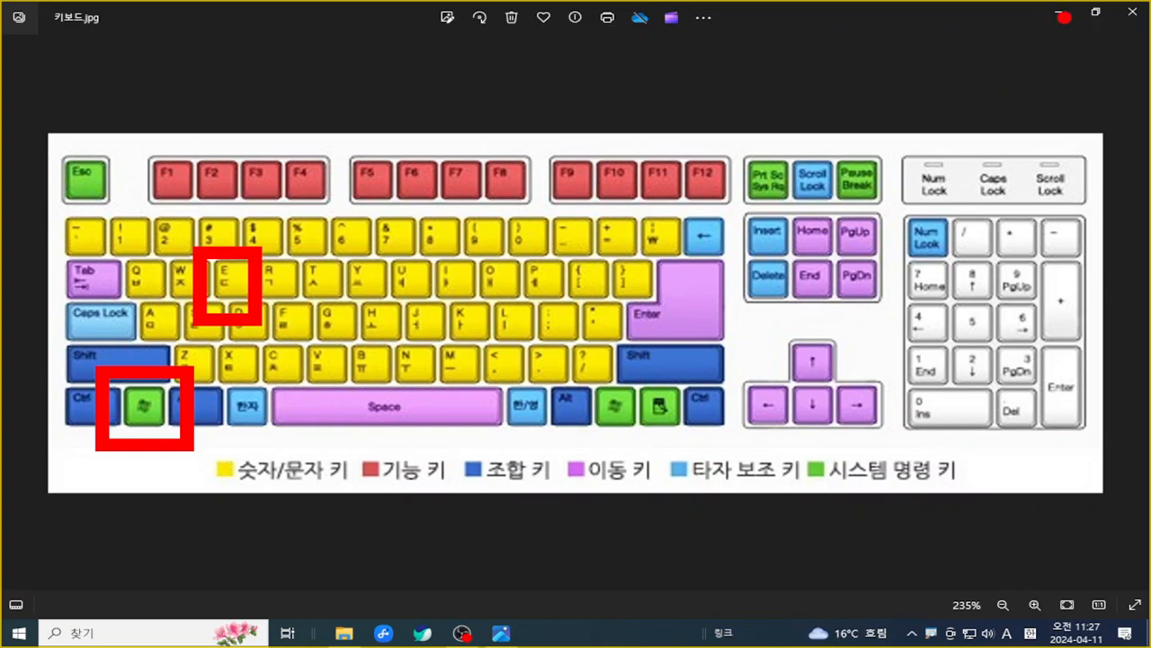
{"action": "key", "text": "Escape"}
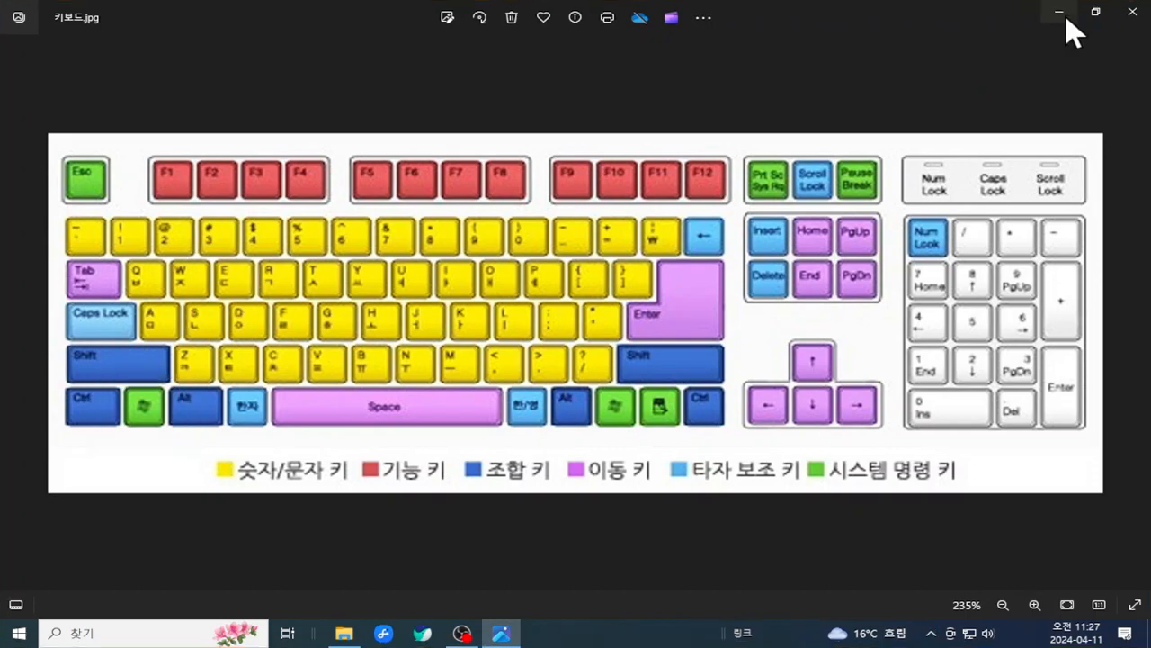
{"action": "left_click", "coordinate": [1064, 13]}
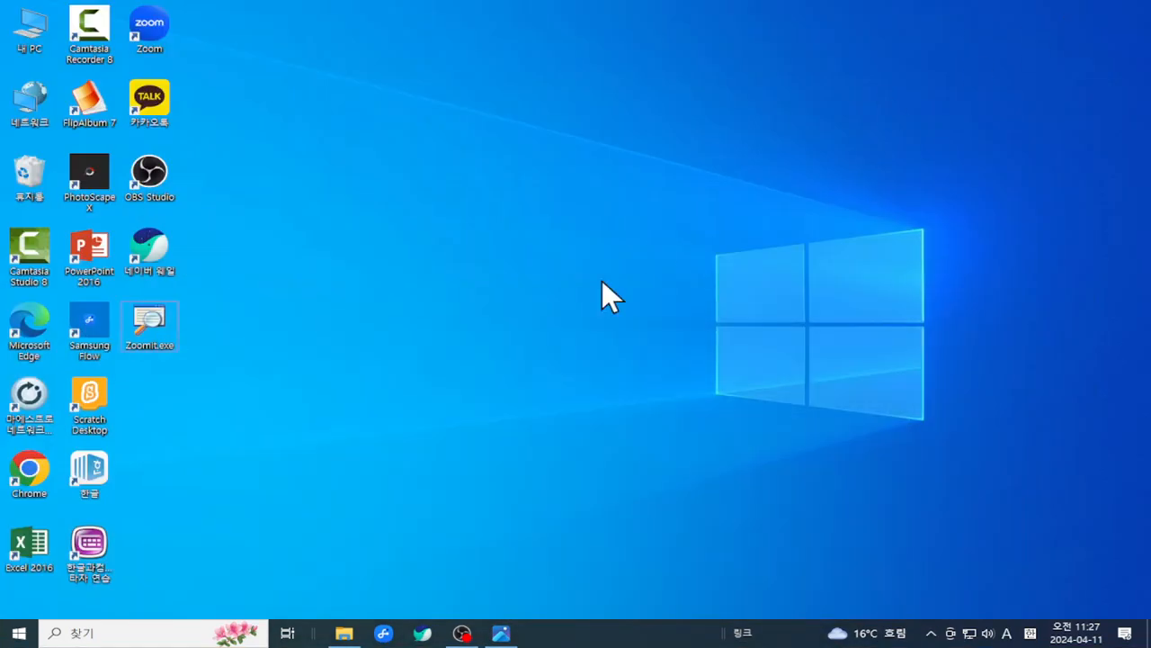
{"action": "key", "text": "super+e"}
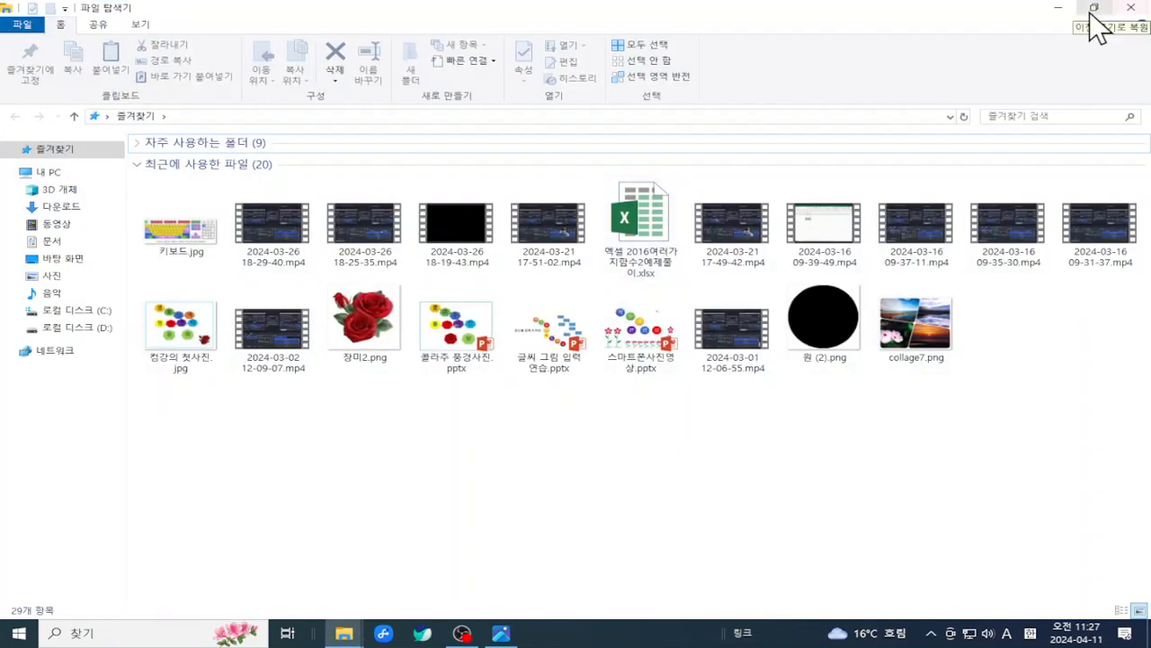
{"action": "left_click", "coordinate": [1059, 10]}
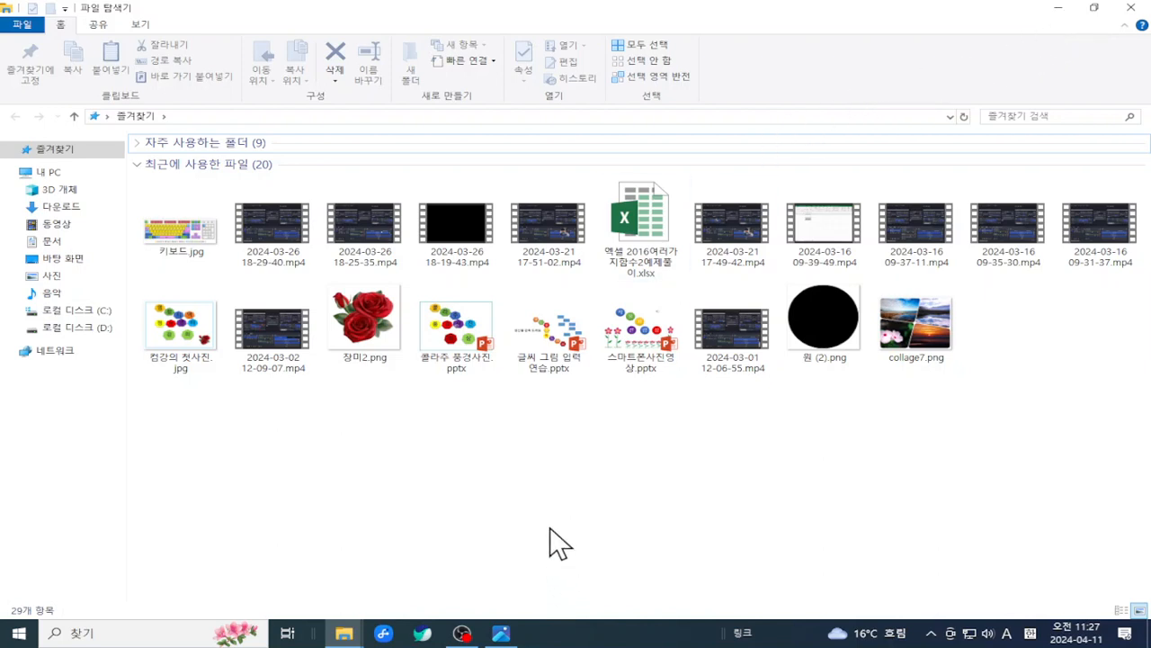
{"action": "left_click", "coordinate": [1059, 11]}
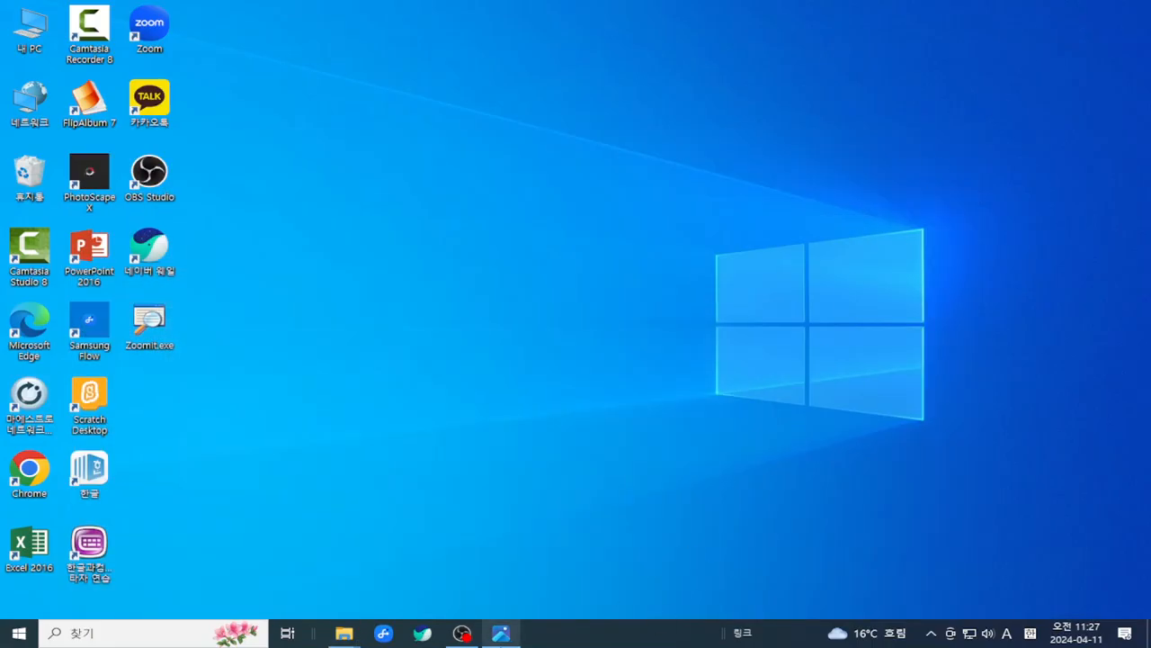
- Restore the keyboard picture, dismissing the USB error message and the Samsung Flow window
{"action": "left_click", "coordinate": [501, 635]}
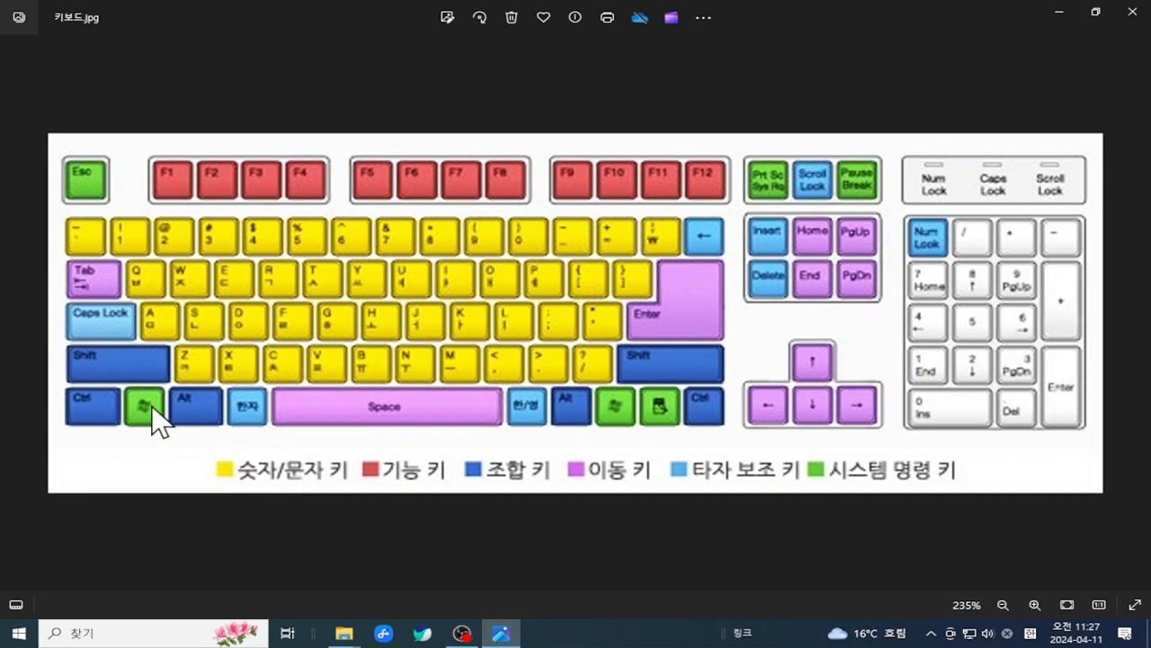
{"action": "key", "text": "super+2"}
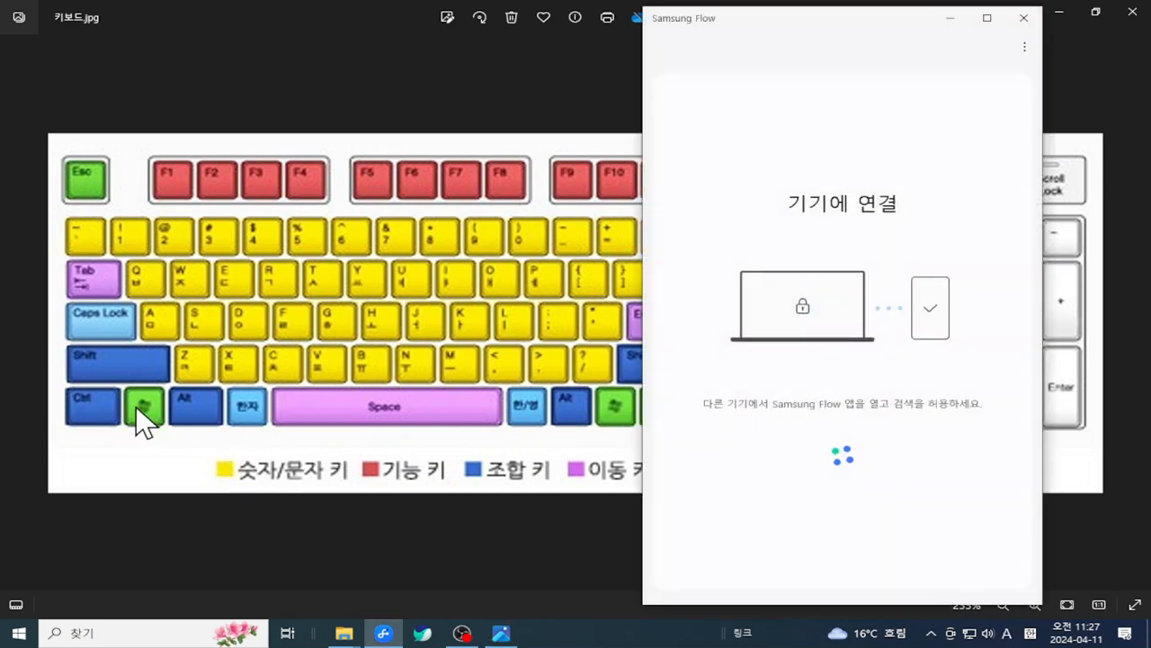
{"action": "key", "text": "super"}
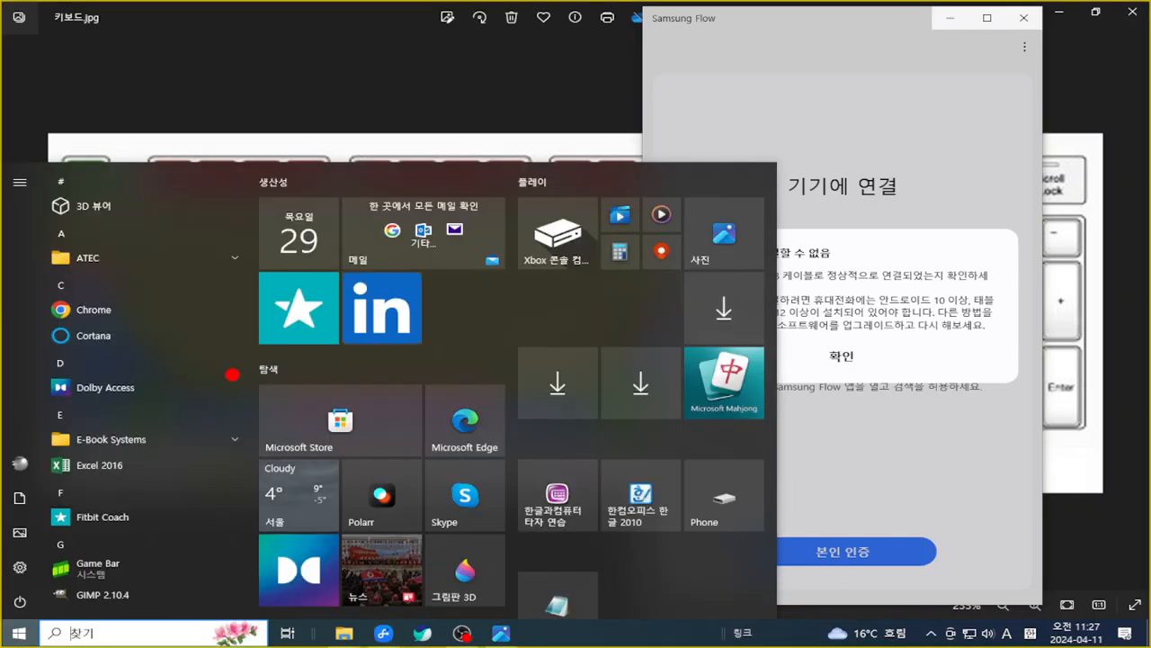
{"action": "key", "text": "super"}
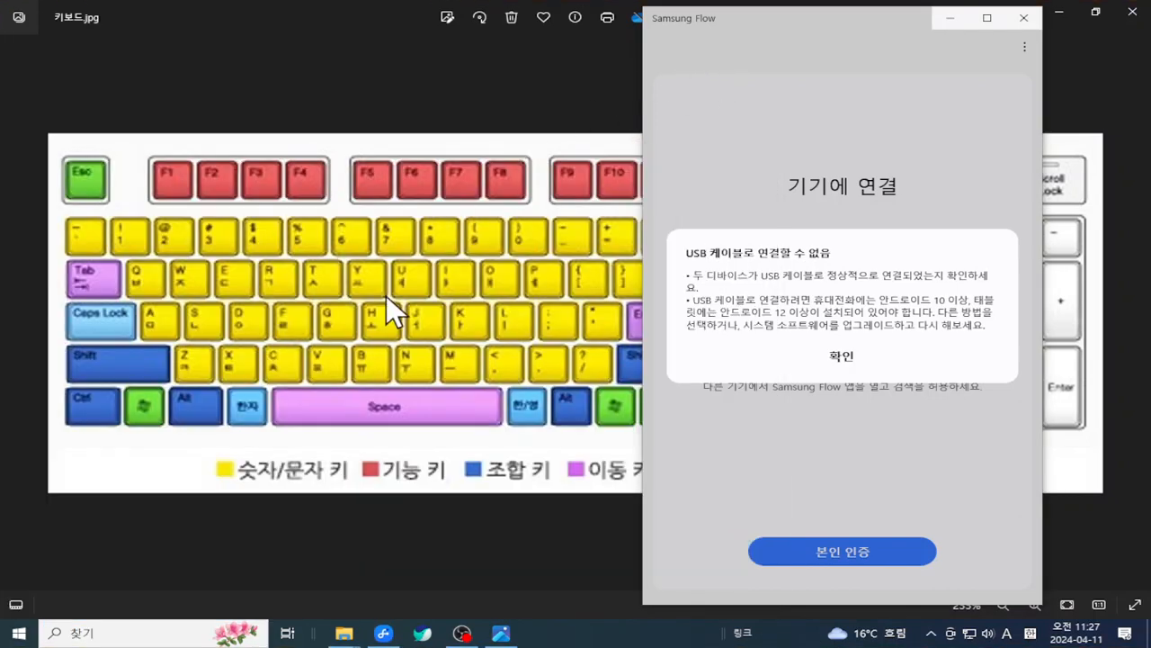
{"action": "left_click", "coordinate": [865, 353]}
{"action": "left_click", "coordinate": [1025, 19]}
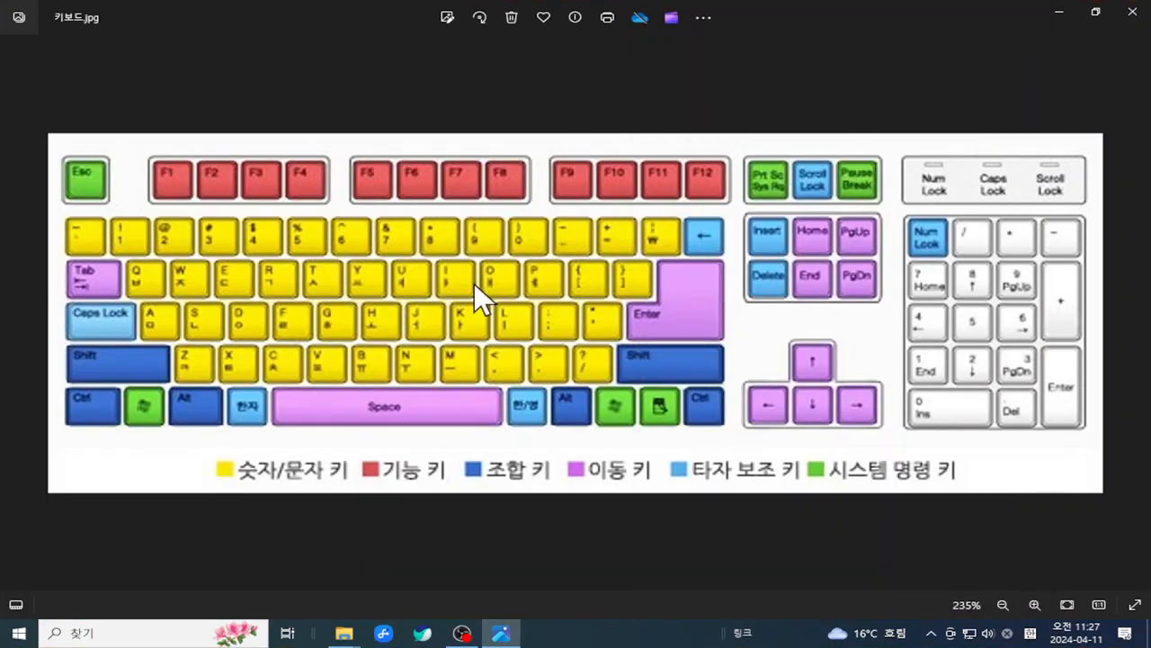
- Draw ZoomIt marks around the Windows and E keys, clear them, and minimize Photos
{"action": "key", "text": "ctrl+2"}
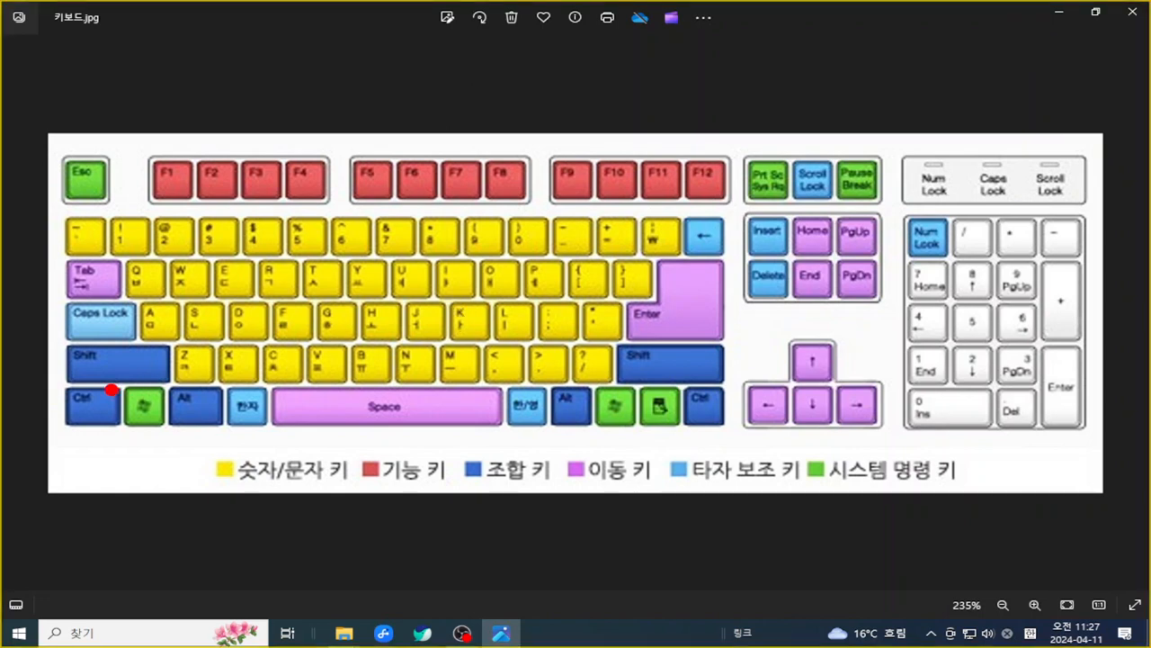
{"action": "mouse_move", "coordinate": [106, 388]}
{"action": "left_mouse_down"}
{"action": "mouse_move", "coordinate": [124, 423]}
{"action": "mouse_move", "coordinate": [169, 439]}
{"action": "left_mouse_up"}
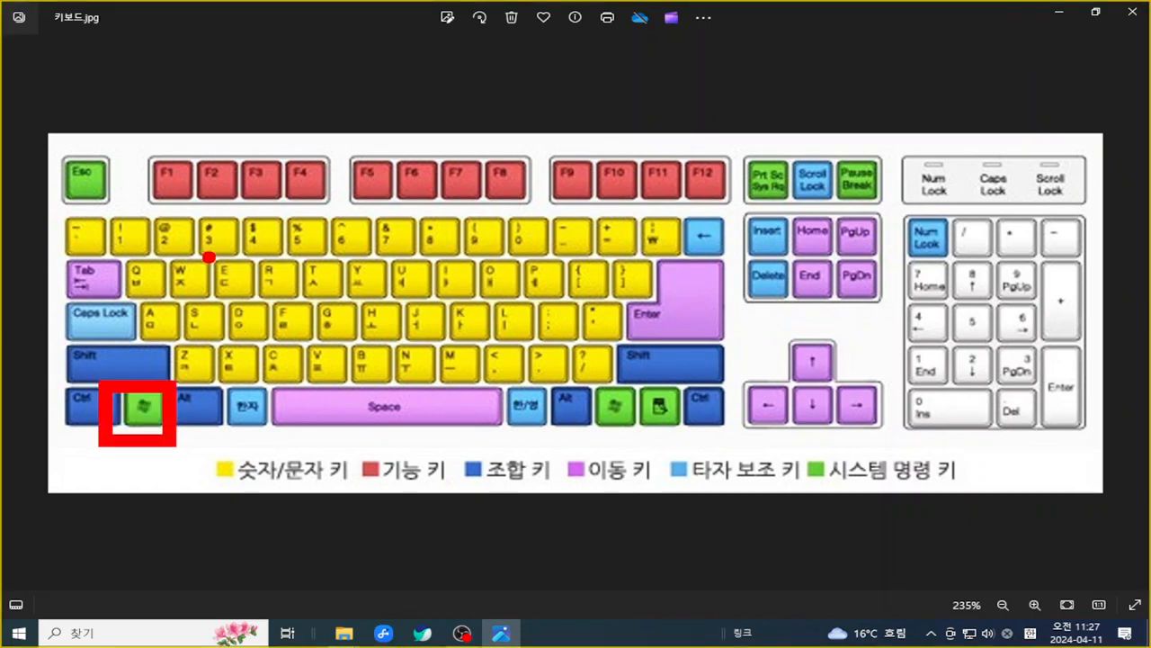
{"action": "left_click_drag", "start_coordinate": [206, 256], "coordinate": [266, 316]}
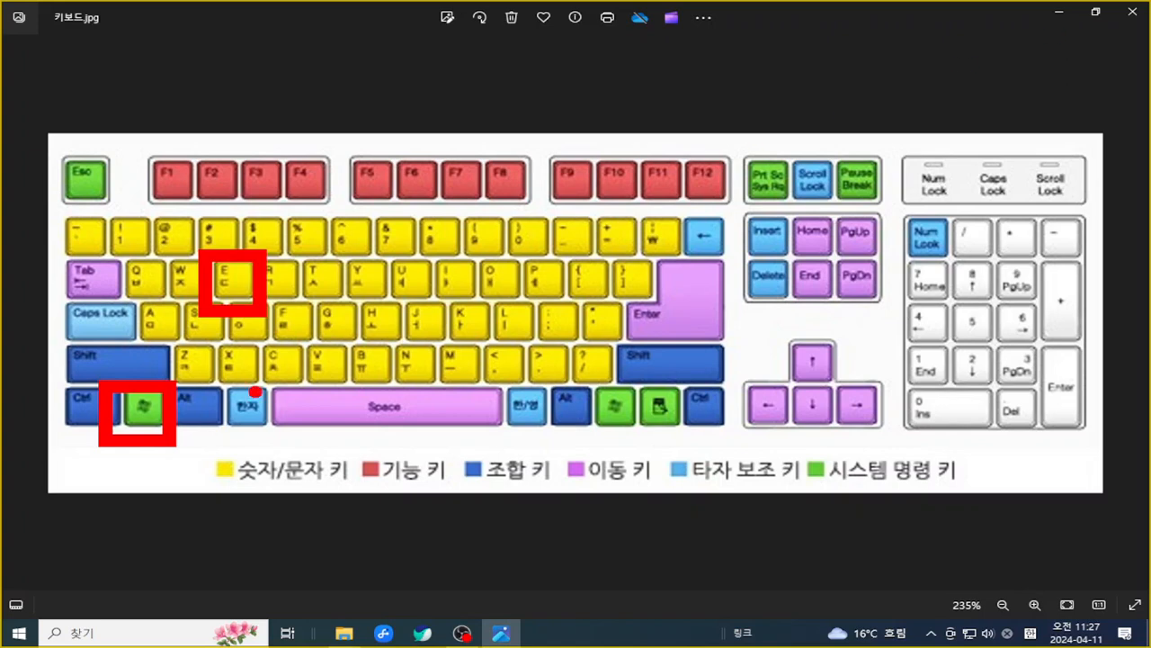
{"action": "mouse_move", "coordinate": [97, 374]}
{"action": "left_mouse_down"}
{"action": "mouse_move", "coordinate": [126, 450]}
{"action": "mouse_move", "coordinate": [162, 461]}
{"action": "mouse_move", "coordinate": [181, 394]}
{"action": "left_mouse_up"}
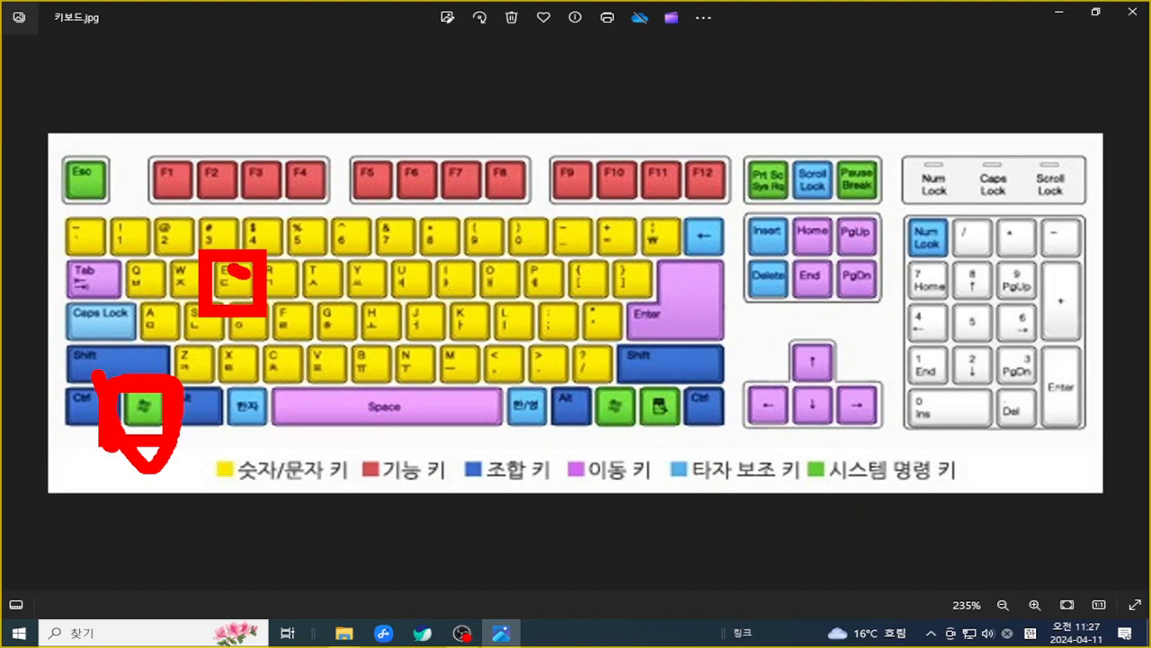
{"action": "left_click_drag", "start_coordinate": [243, 272], "coordinate": [271, 277]}
{"action": "key", "text": "Escape"}
{"action": "left_click", "coordinate": [1062, 15]}
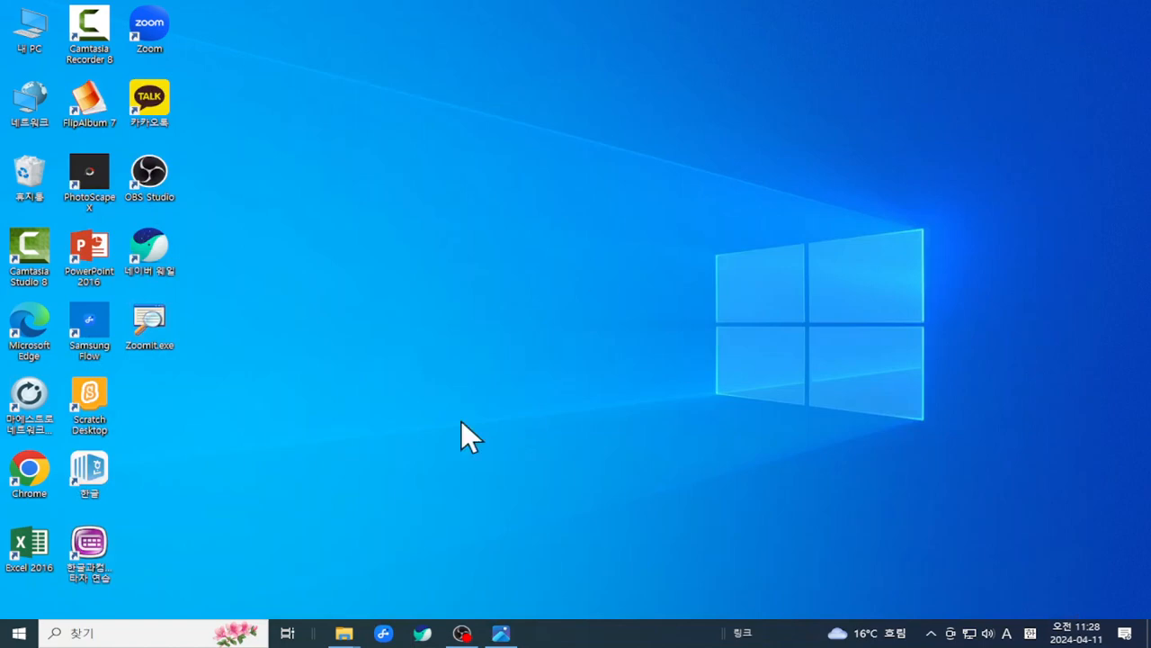
- Browse drive D: and open the 27기 한글2016과정 folder
{"action": "mouse_move", "coordinate": [344, 635]}
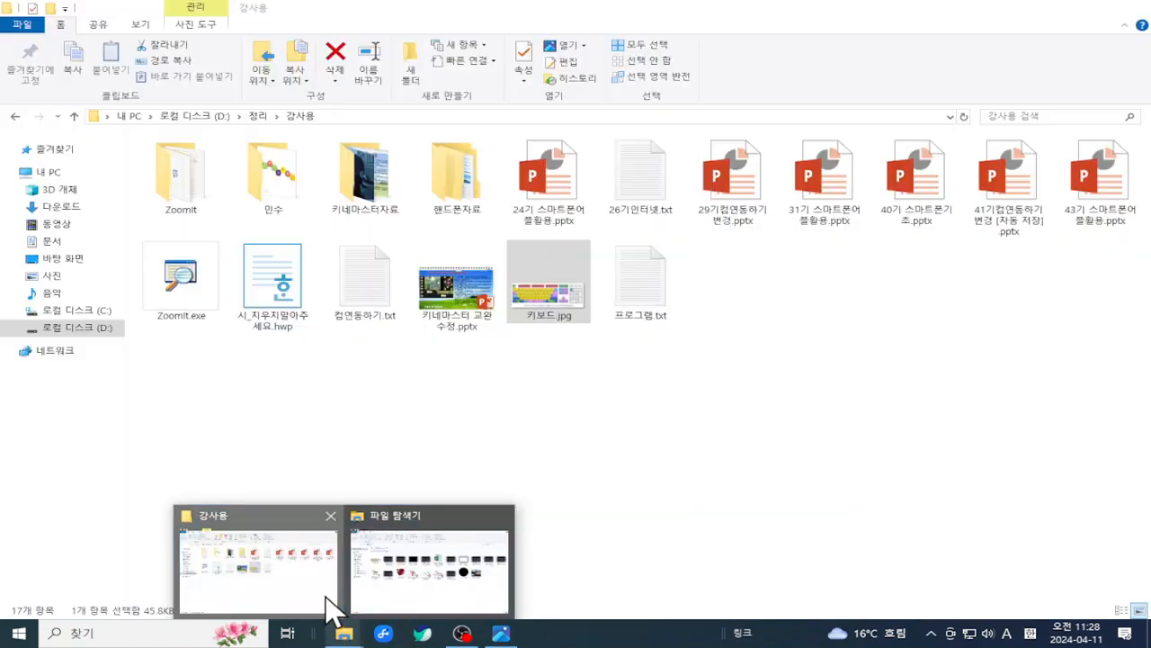
{"action": "left_click", "coordinate": [327, 608]}
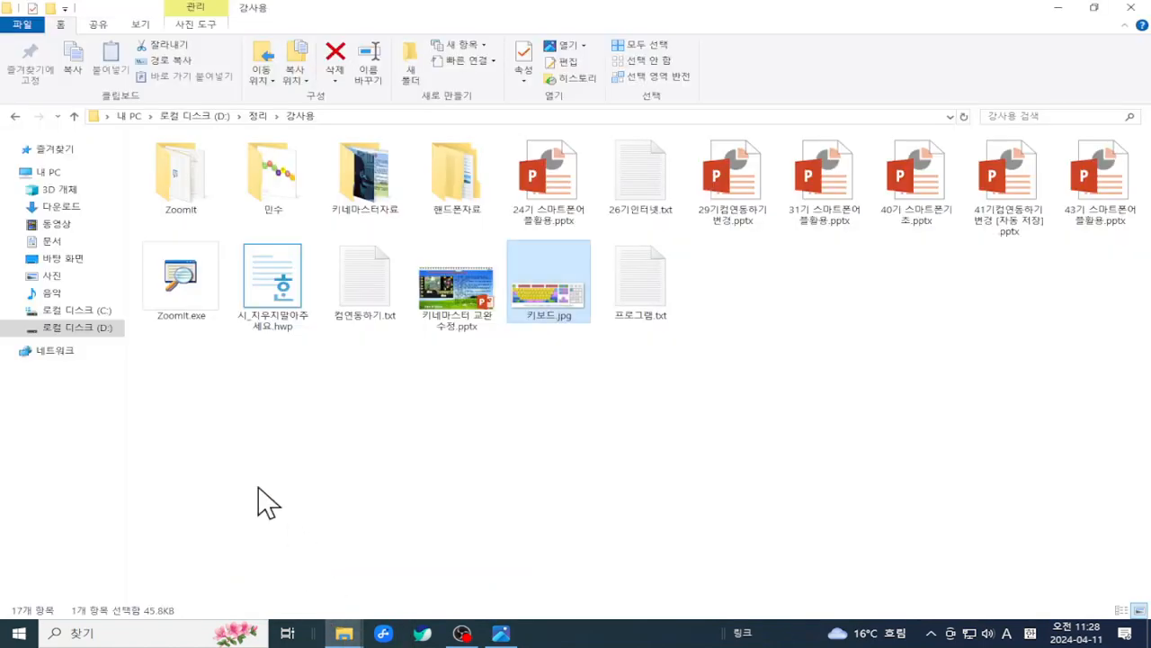
{"action": "left_click", "coordinate": [91, 333]}
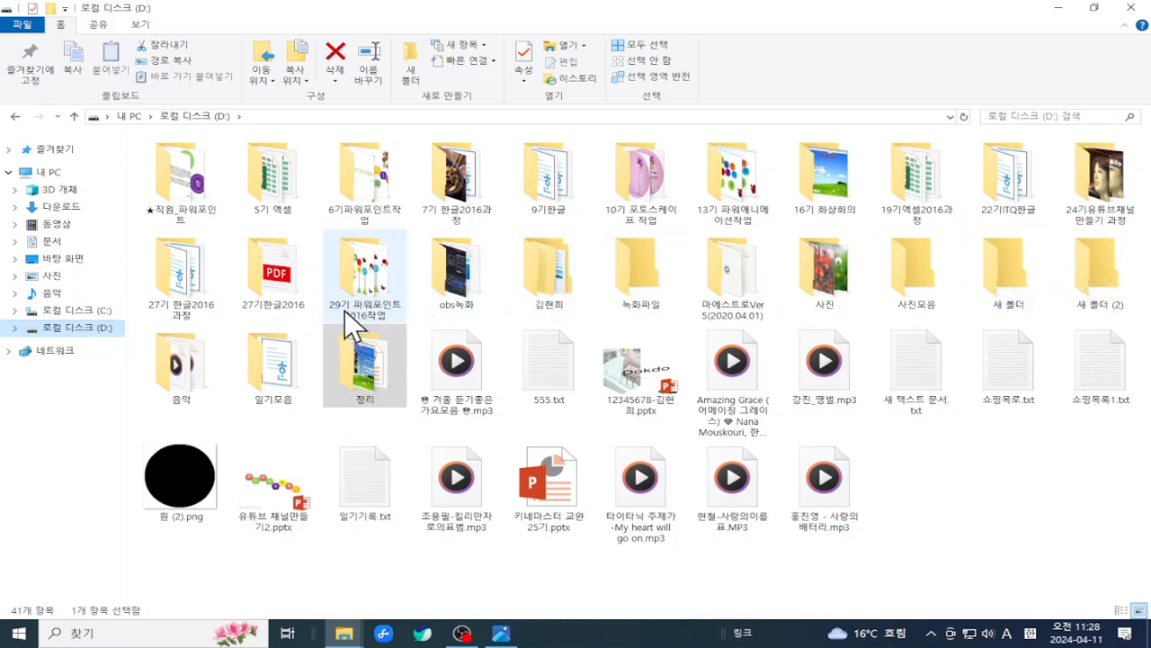
{"action": "double_click", "coordinate": [256, 295]}
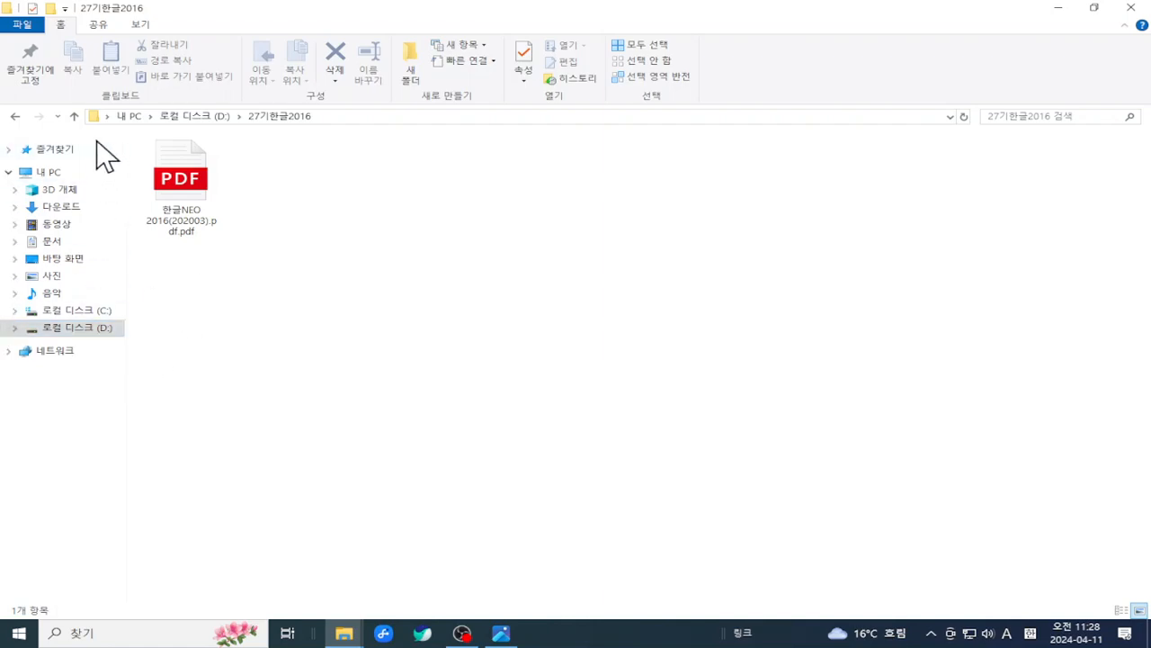
{"action": "left_click", "coordinate": [54, 329]}
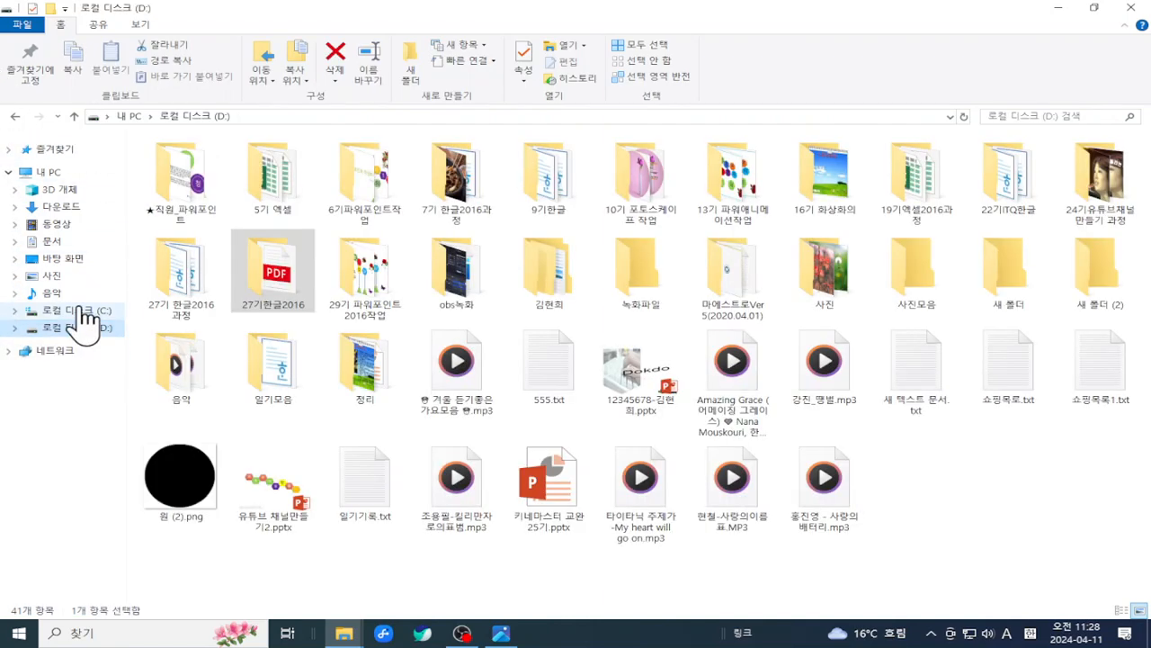
{"action": "double_click", "coordinate": [194, 284]}
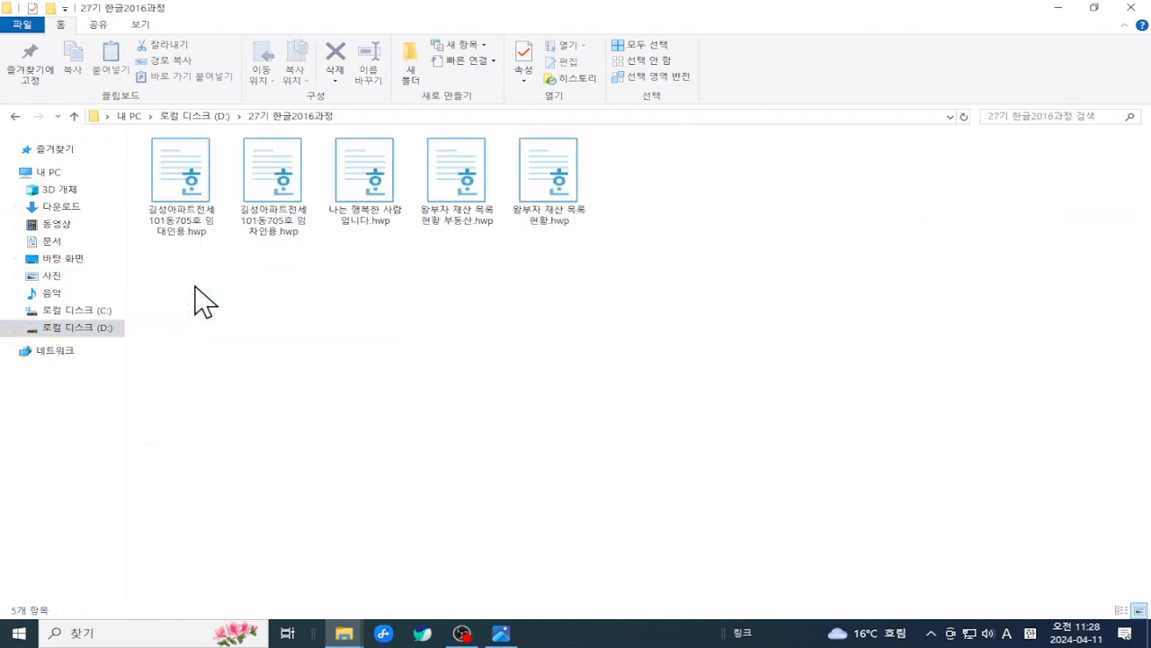
- Copy all five .hwp files and return to the D: drive listing
{"action": "left_click_drag", "start_coordinate": [725, 233], "coordinate": [158, 167]}
{"action": "right_click", "coordinate": [276, 181]}
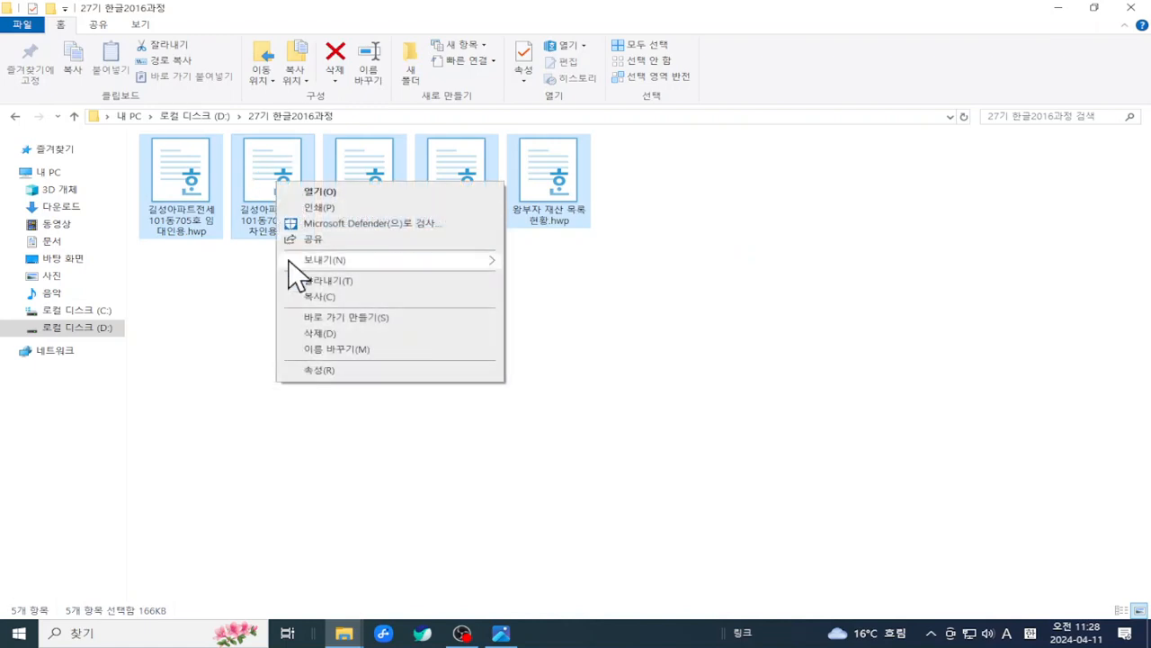
{"action": "left_click", "coordinate": [311, 297]}
{"action": "left_click", "coordinate": [82, 329]}
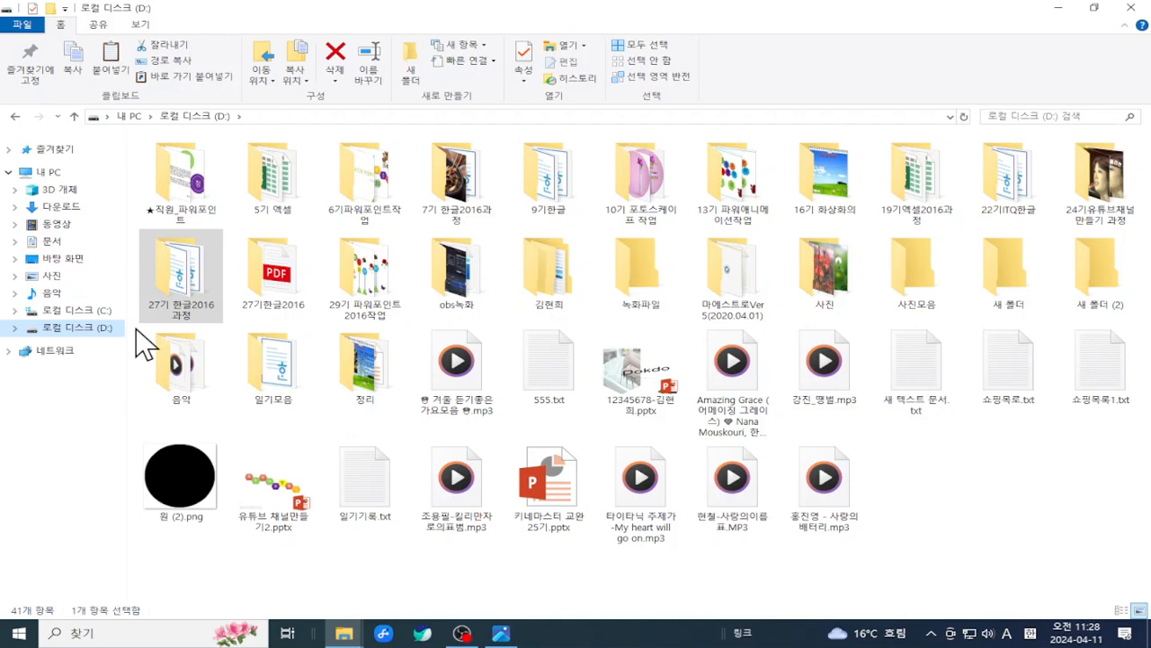
{"action": "double_click", "coordinate": [200, 298]}
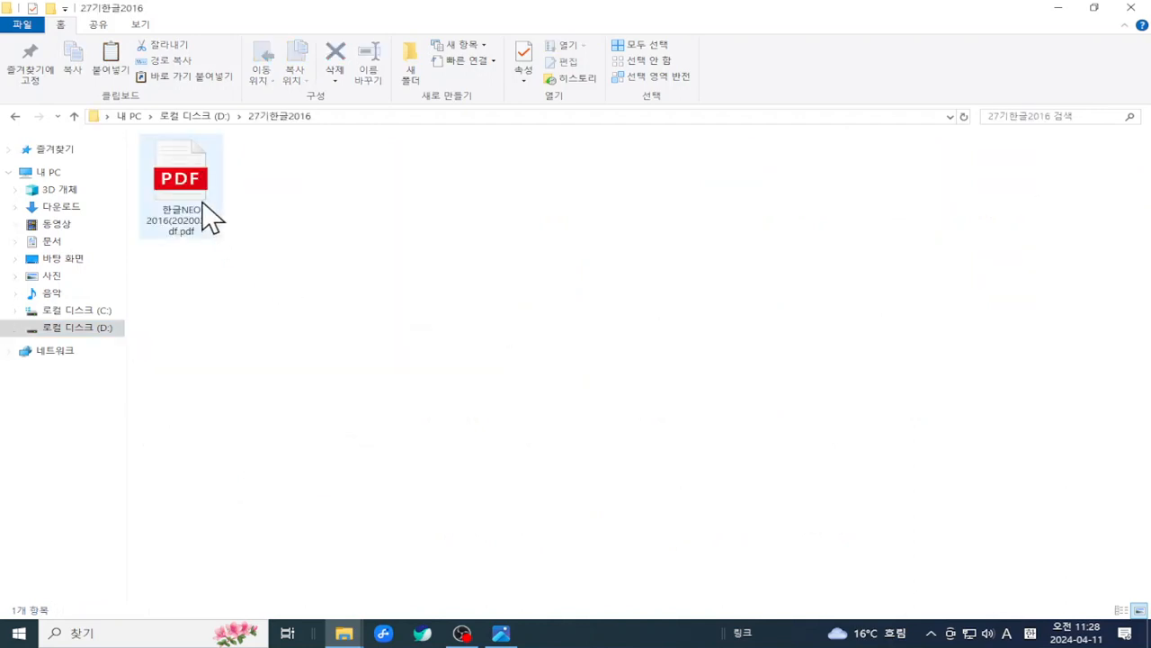
{"action": "left_click", "coordinate": [190, 184]}
{"action": "right_click", "coordinate": [190, 185]}
{"action": "left_click", "coordinate": [224, 332]}
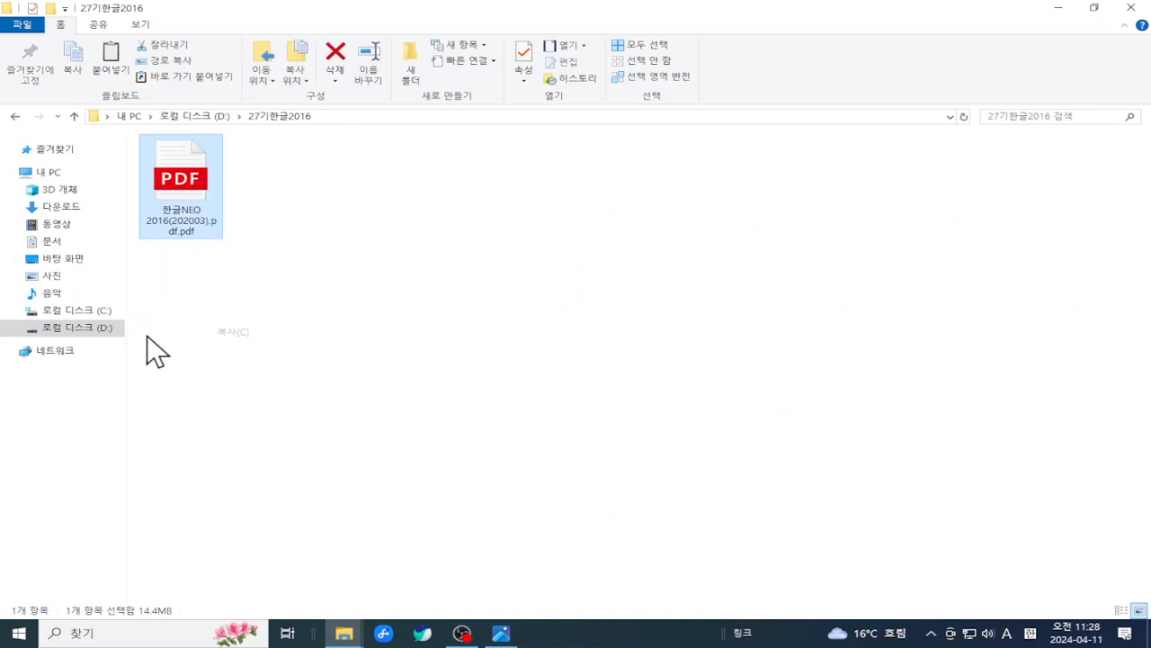
{"action": "left_click", "coordinate": [102, 330]}
- Paste the PDF into 27기 한글2016과정 and open it
{"action": "double_click", "coordinate": [210, 274]}
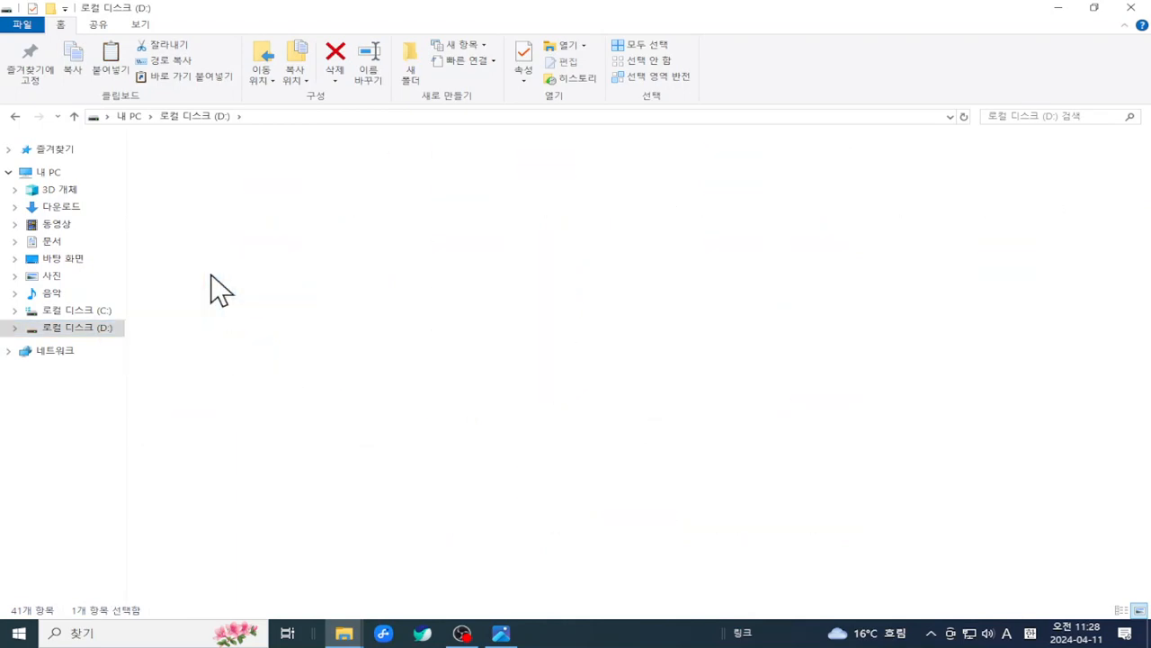
{"action": "right_click", "coordinate": [354, 277]}
{"action": "left_click", "coordinate": [383, 364]}
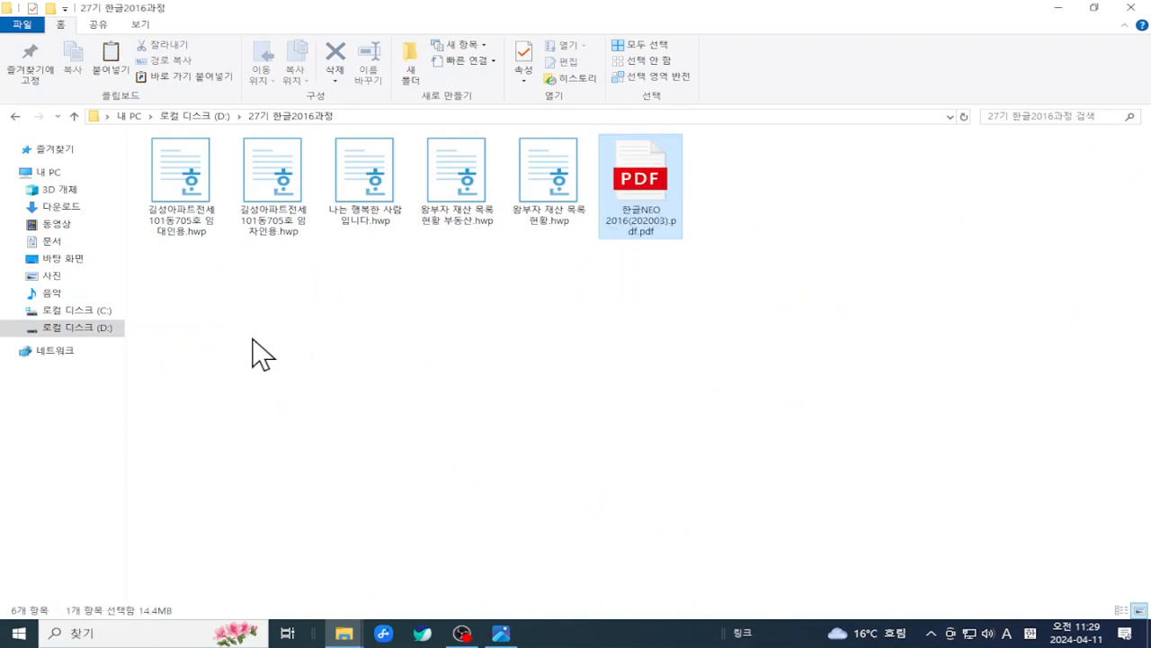
{"action": "double_click", "coordinate": [647, 182]}
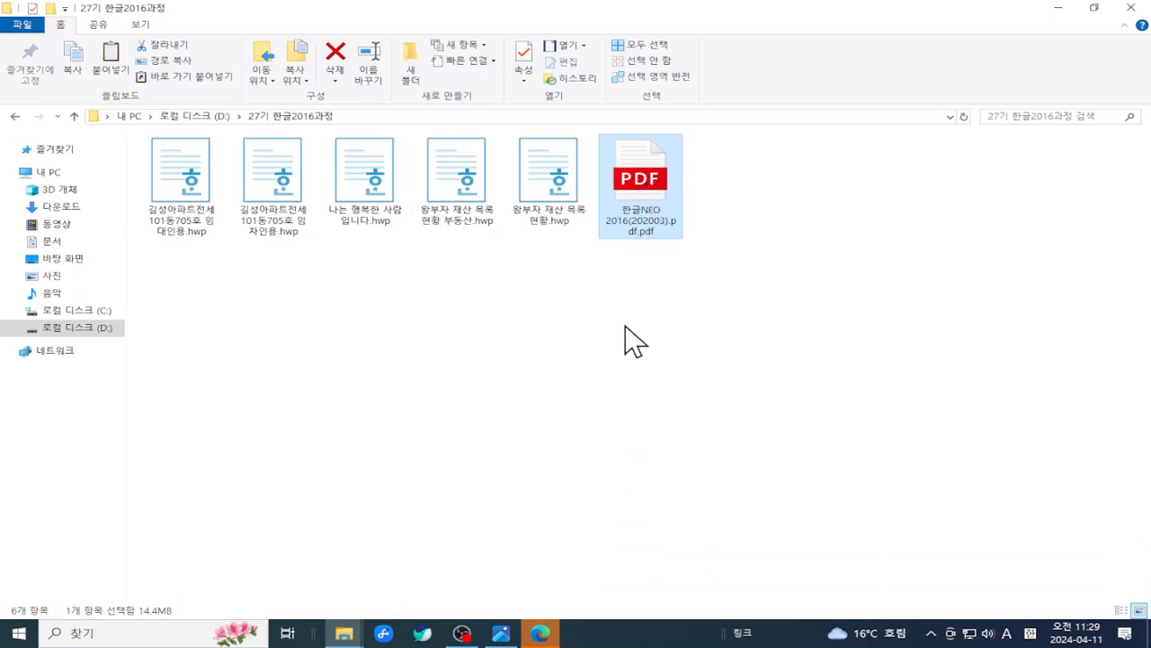
{"action": "left_click", "coordinate": [624, 336]}
{"action": "left_click", "coordinate": [646, 198]}
- Scroll the PDF to page 14's 왕부자 재산 목록현황 example, then minimize Edge
{"action": "left_click", "coordinate": [542, 632]}
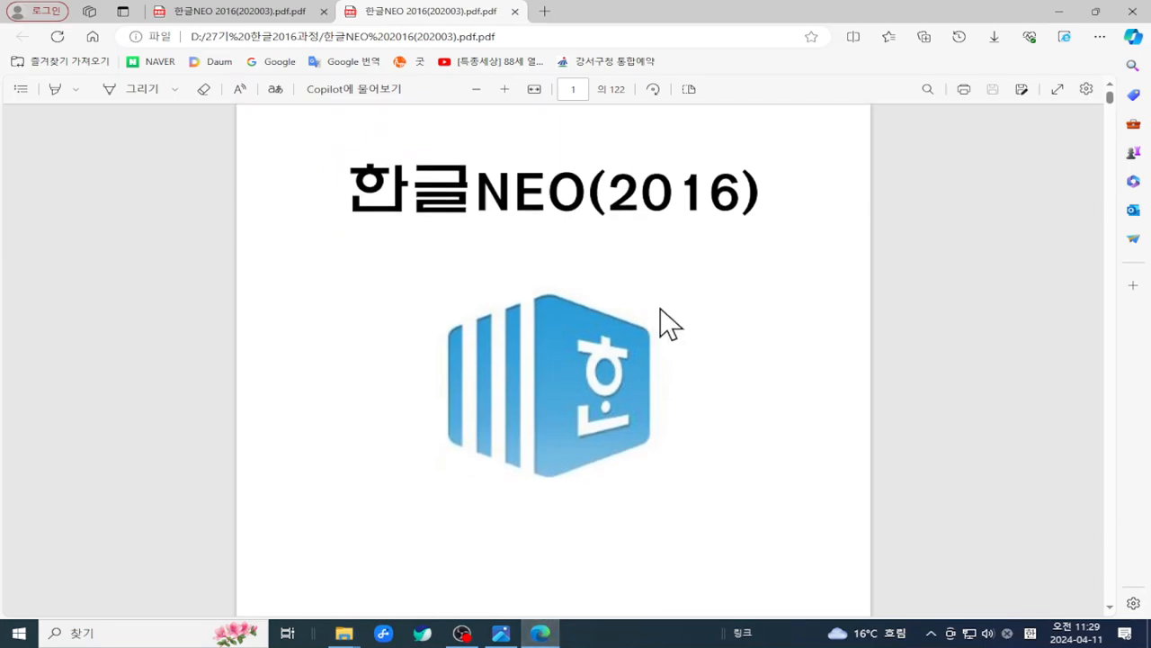
{"action": "scroll", "coordinate": [657, 288], "scroll_direction": "down", "scroll_amount": 10}
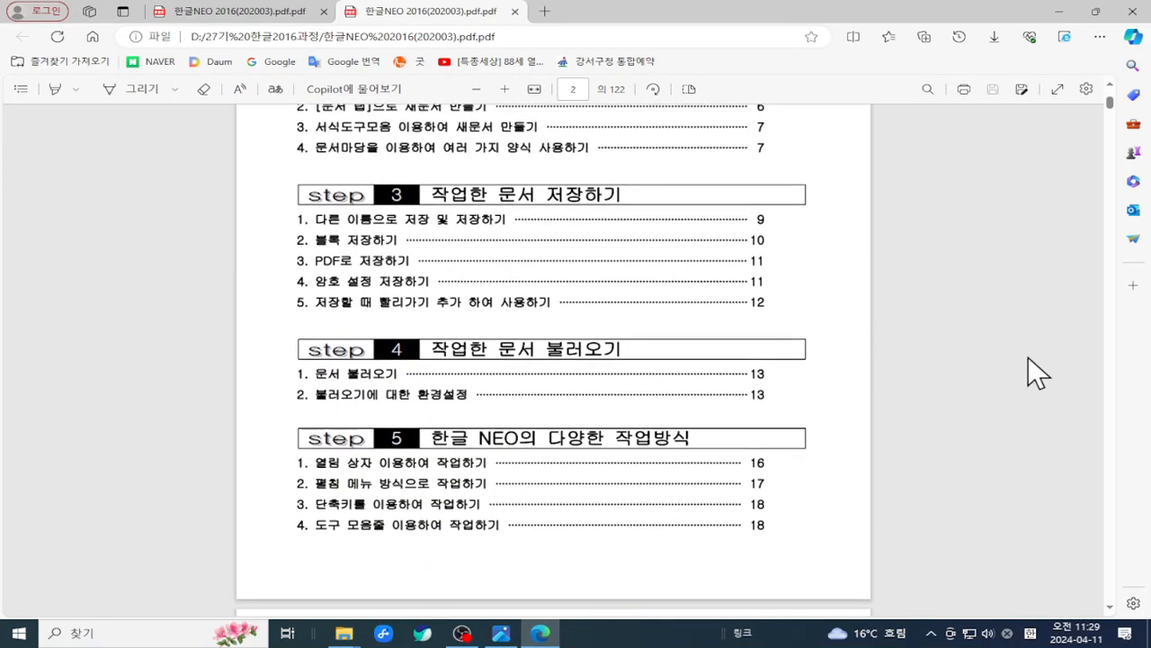
{"action": "left_click_drag", "start_coordinate": [1110, 100], "coordinate": [1099, 288]}
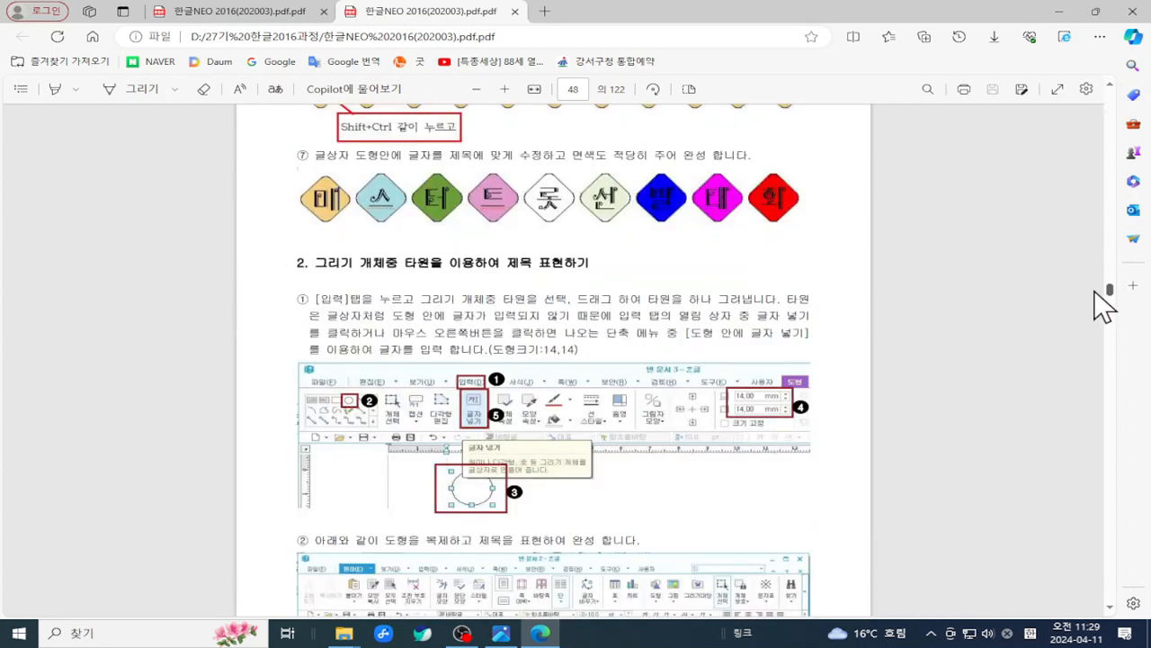
{"action": "scroll", "coordinate": [716, 269], "scroll_direction": "up", "scroll_amount": 15}
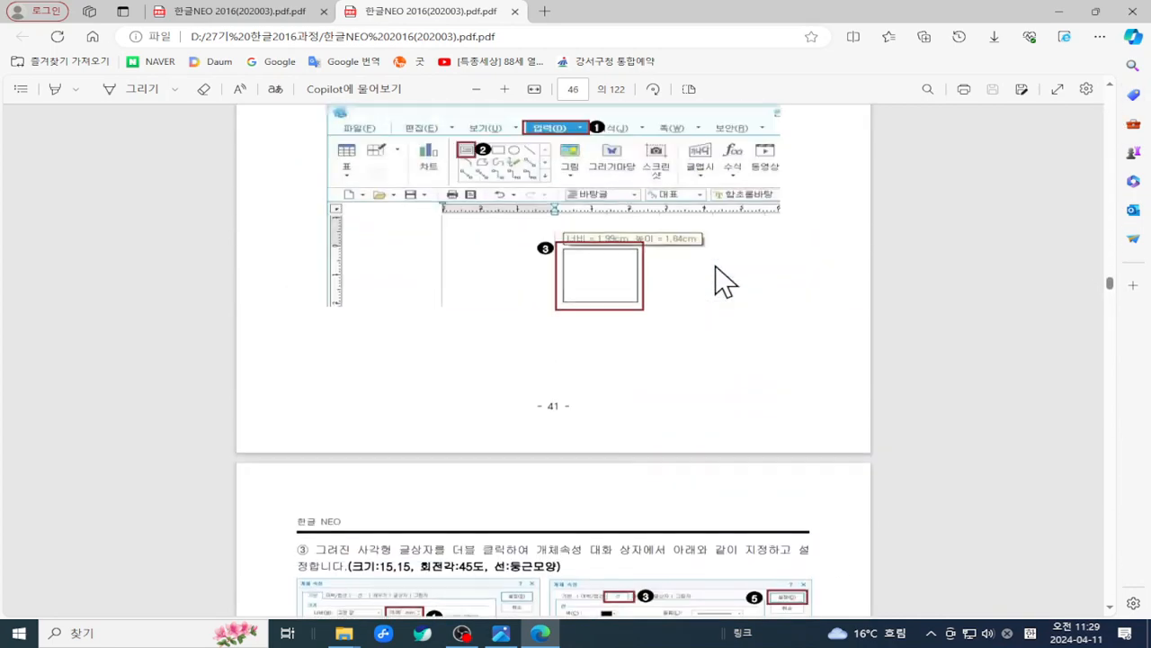
{"action": "scroll", "coordinate": [716, 267], "scroll_direction": "up", "scroll_amount": 15}
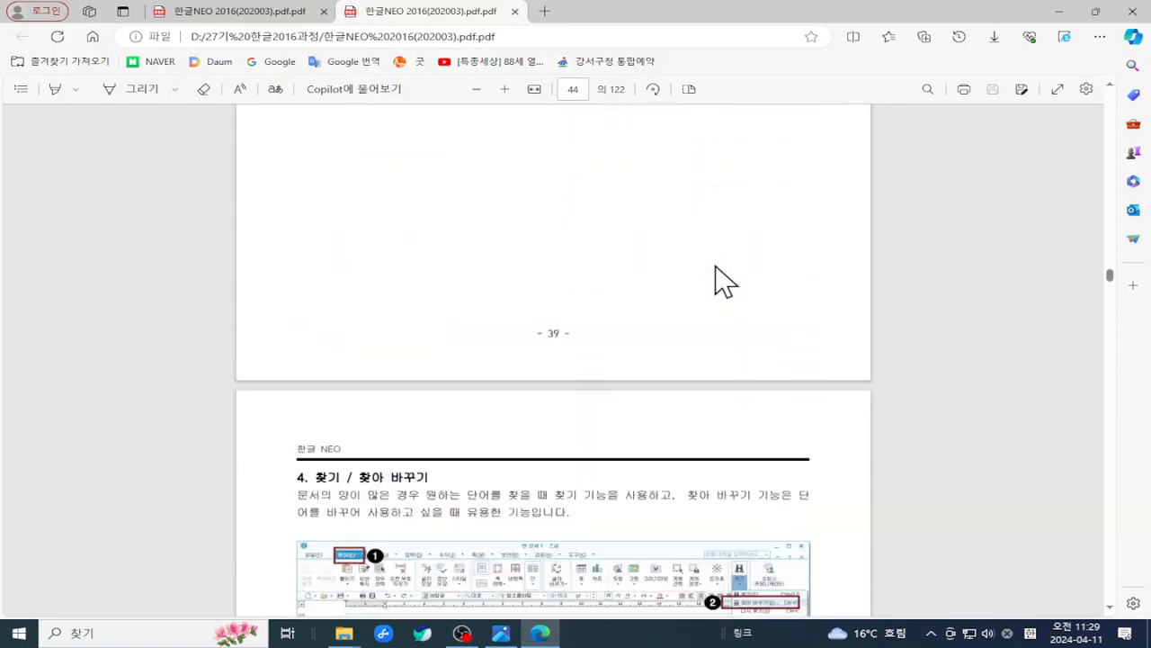
{"action": "scroll", "coordinate": [716, 266], "scroll_direction": "up", "scroll_amount": 10}
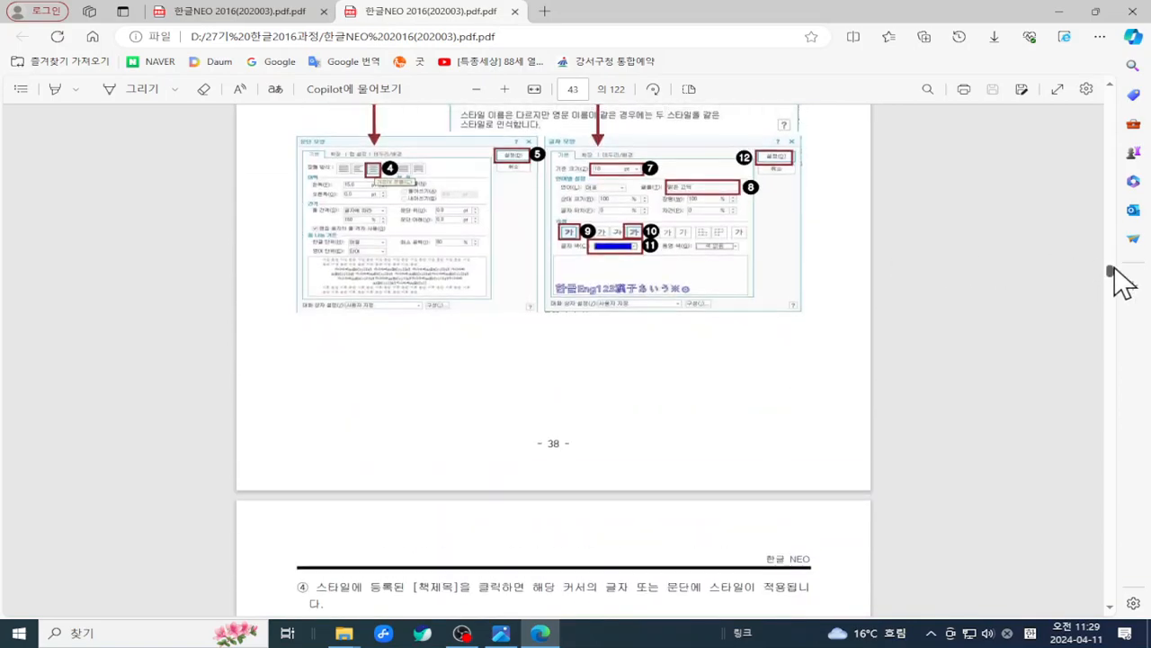
{"action": "left_click_drag", "start_coordinate": [1111, 272], "coordinate": [1113, 159]}
{"action": "scroll", "coordinate": [829, 287], "scroll_direction": "up", "scroll_amount": 5}
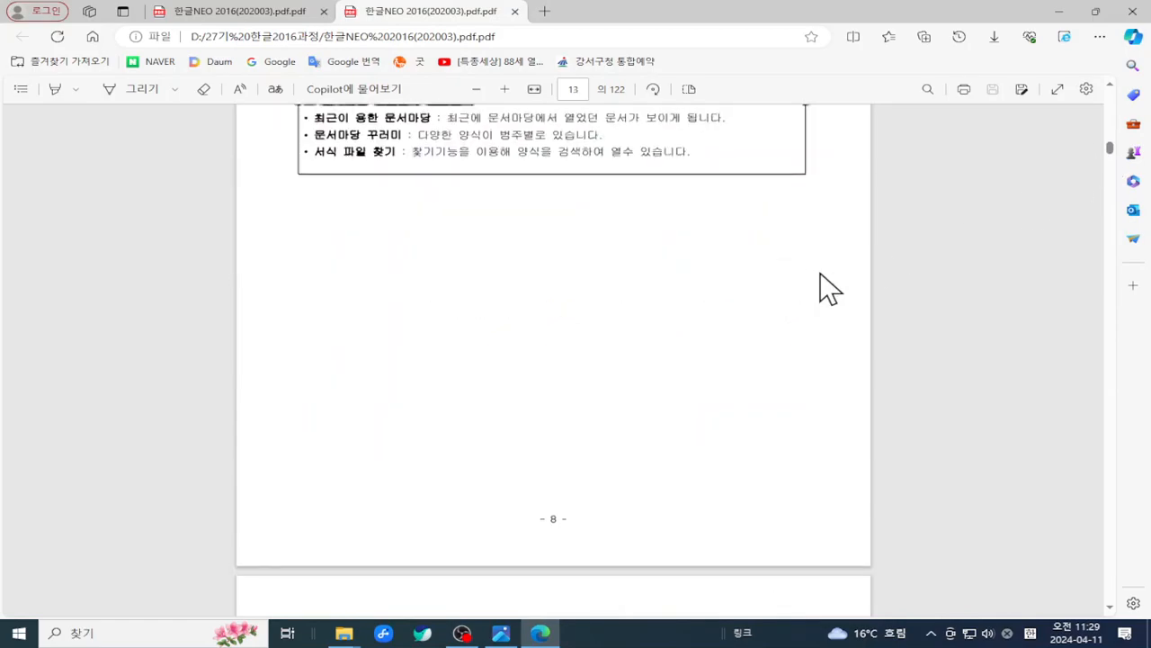
{"action": "scroll", "coordinate": [828, 288], "scroll_direction": "up", "scroll_amount": 10}
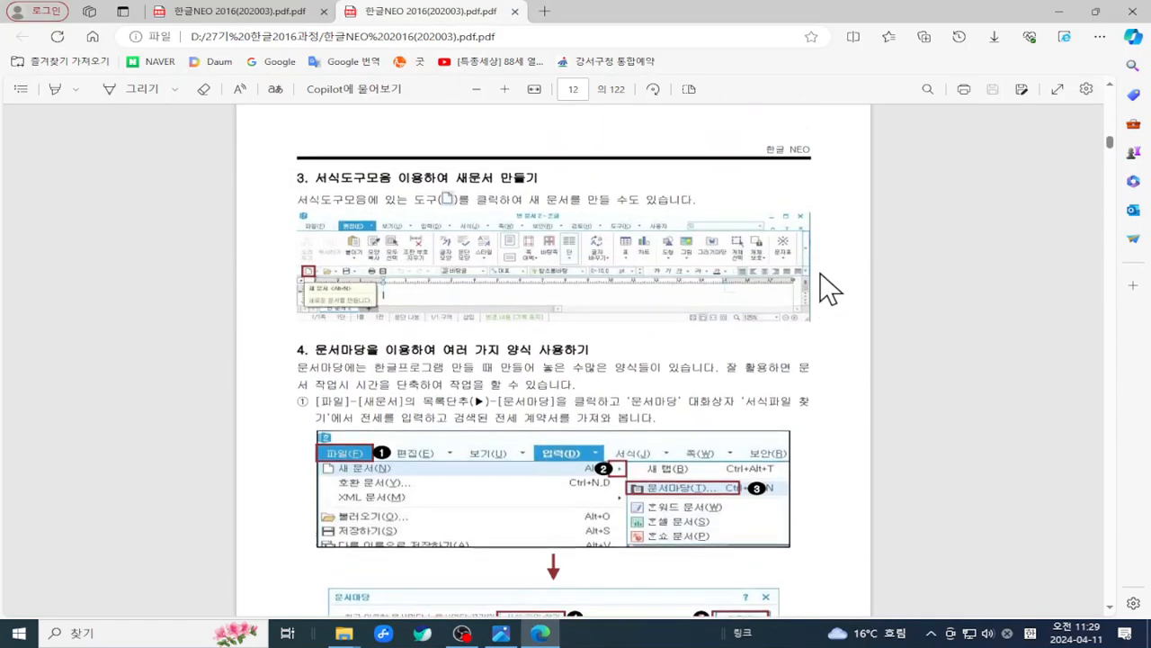
{"action": "scroll", "coordinate": [828, 288], "scroll_direction": "up", "scroll_amount": 15}
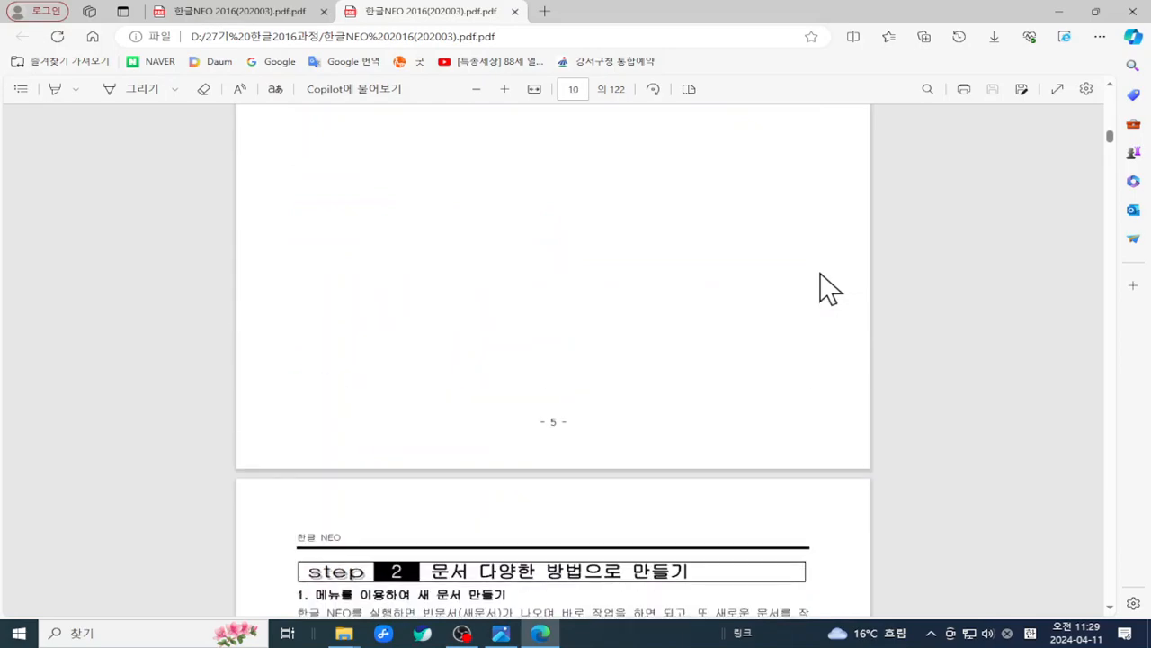
{"action": "scroll", "coordinate": [828, 288], "scroll_direction": "up", "scroll_amount": 15}
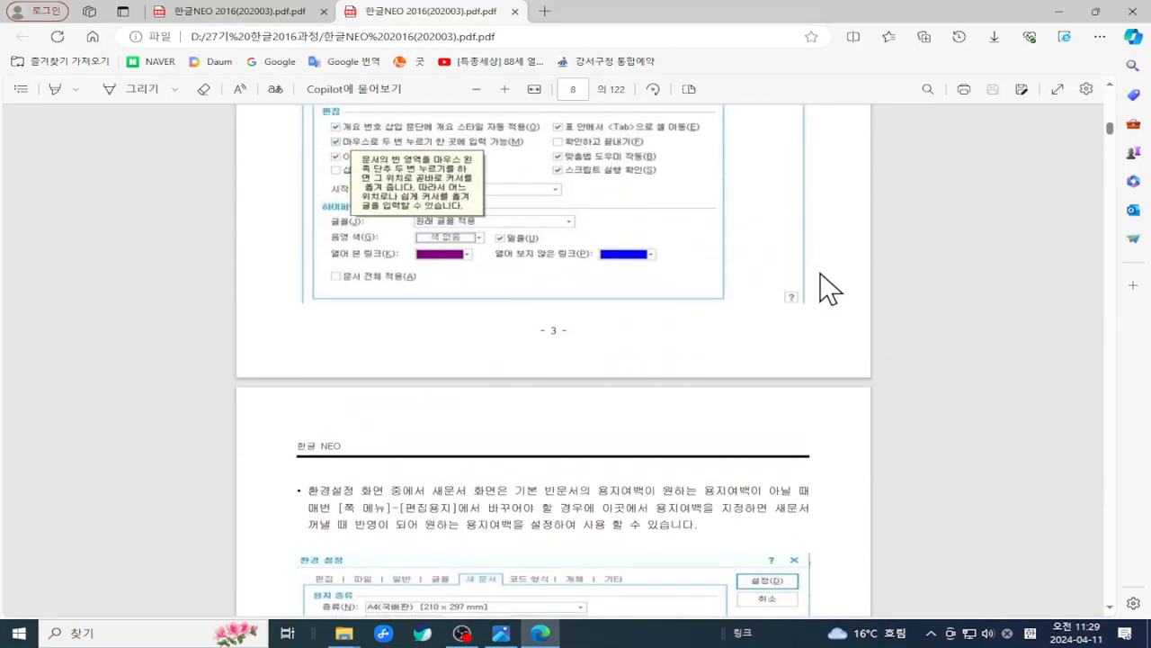
{"action": "scroll", "coordinate": [829, 288], "scroll_direction": "up", "scroll_amount": 15}
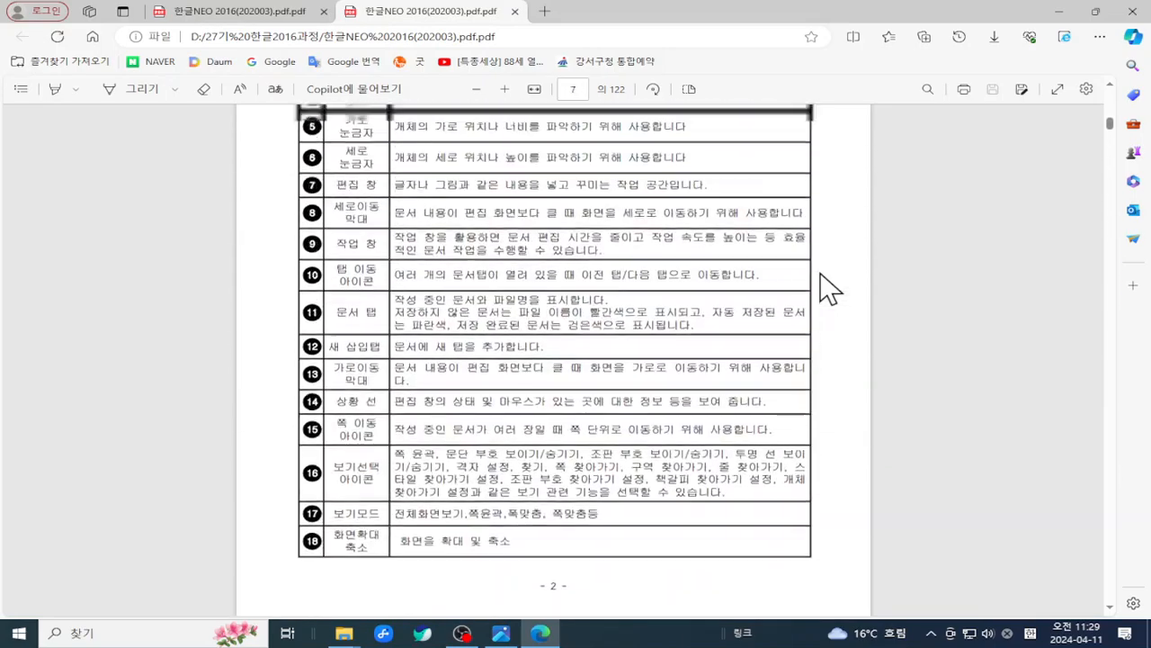
{"action": "scroll", "coordinate": [828, 288], "scroll_direction": "up", "scroll_amount": 15}
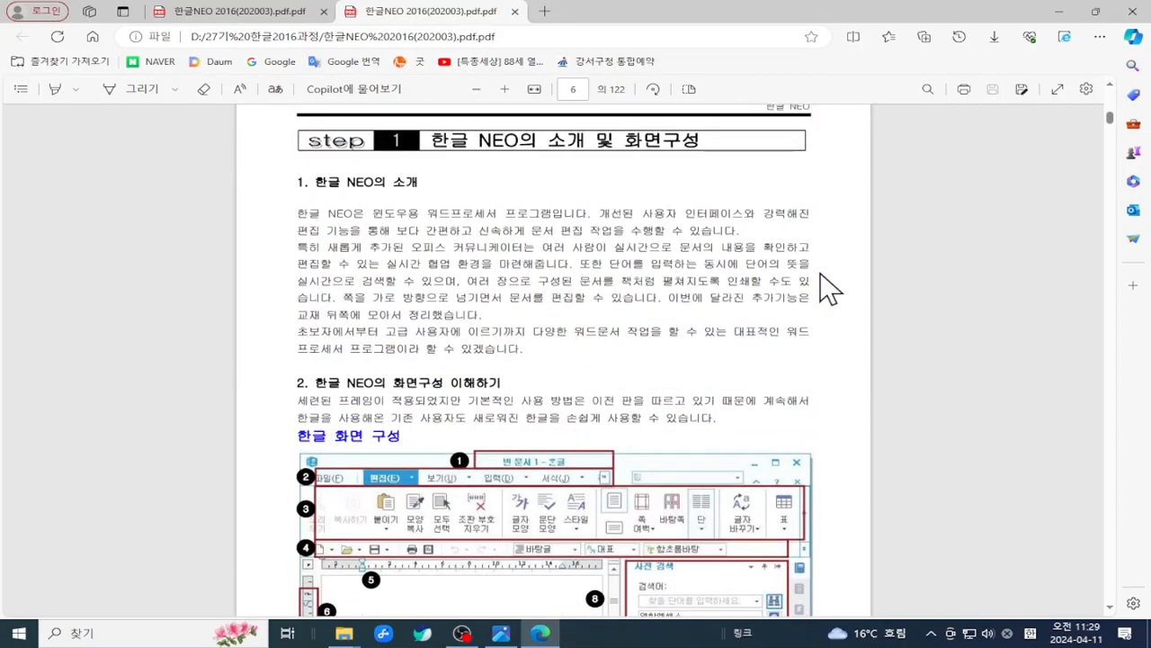
{"action": "scroll", "coordinate": [828, 288], "scroll_direction": "up", "scroll_amount": 3}
{"action": "scroll", "coordinate": [828, 288], "scroll_direction": "down", "scroll_amount": 10}
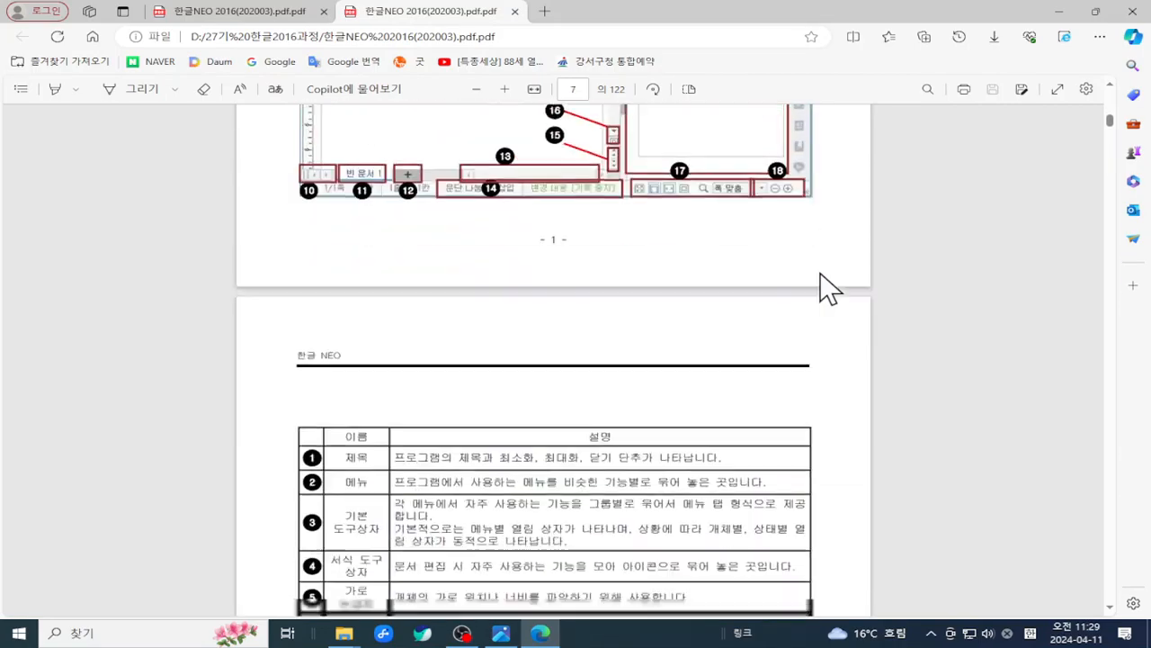
{"action": "scroll", "coordinate": [828, 288], "scroll_direction": "down", "scroll_amount": 20}
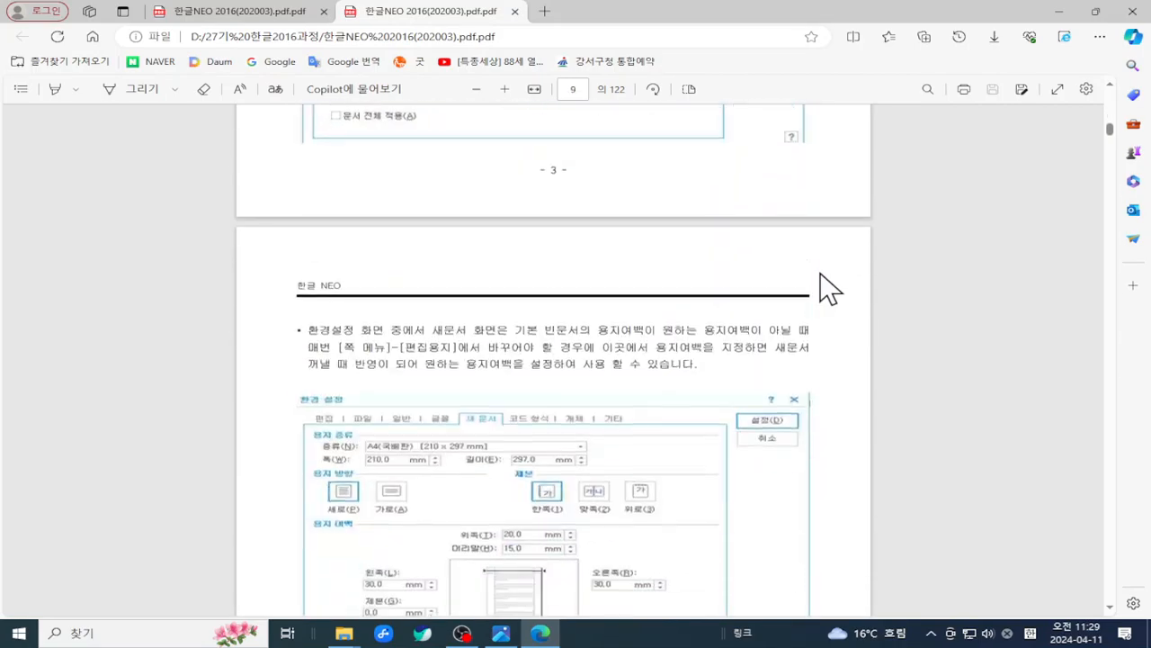
{"action": "scroll", "coordinate": [829, 288], "scroll_direction": "down", "scroll_amount": 10}
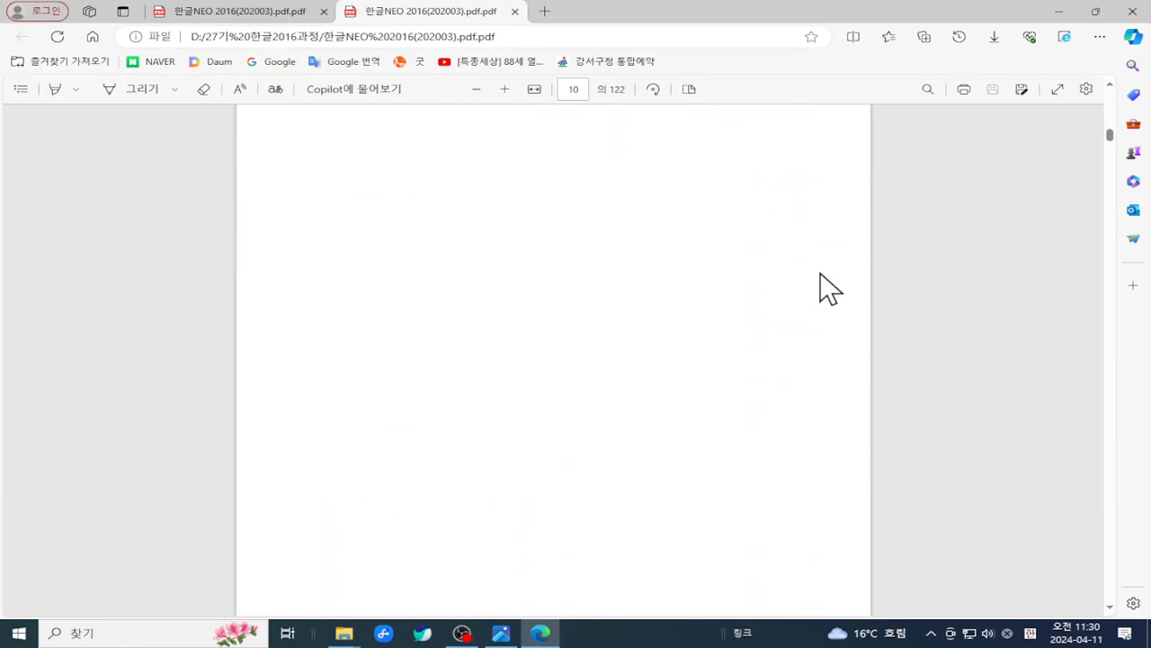
{"action": "scroll", "coordinate": [829, 288], "scroll_direction": "down", "scroll_amount": 15}
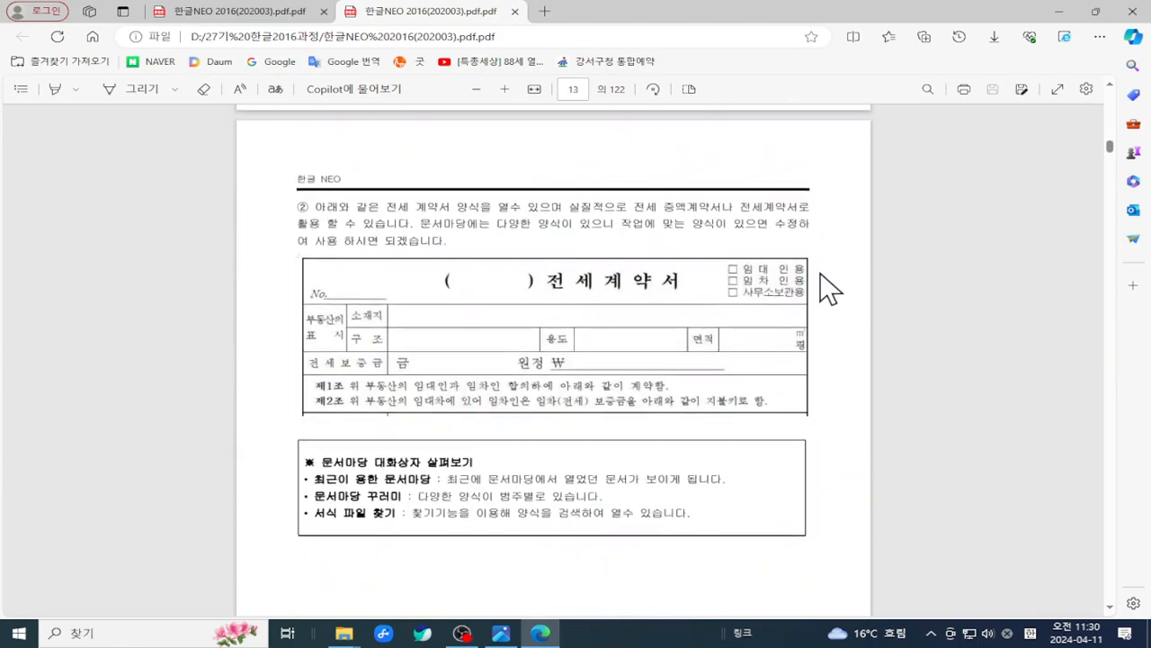
{"action": "scroll", "coordinate": [829, 288], "scroll_direction": "down", "scroll_amount": 10}
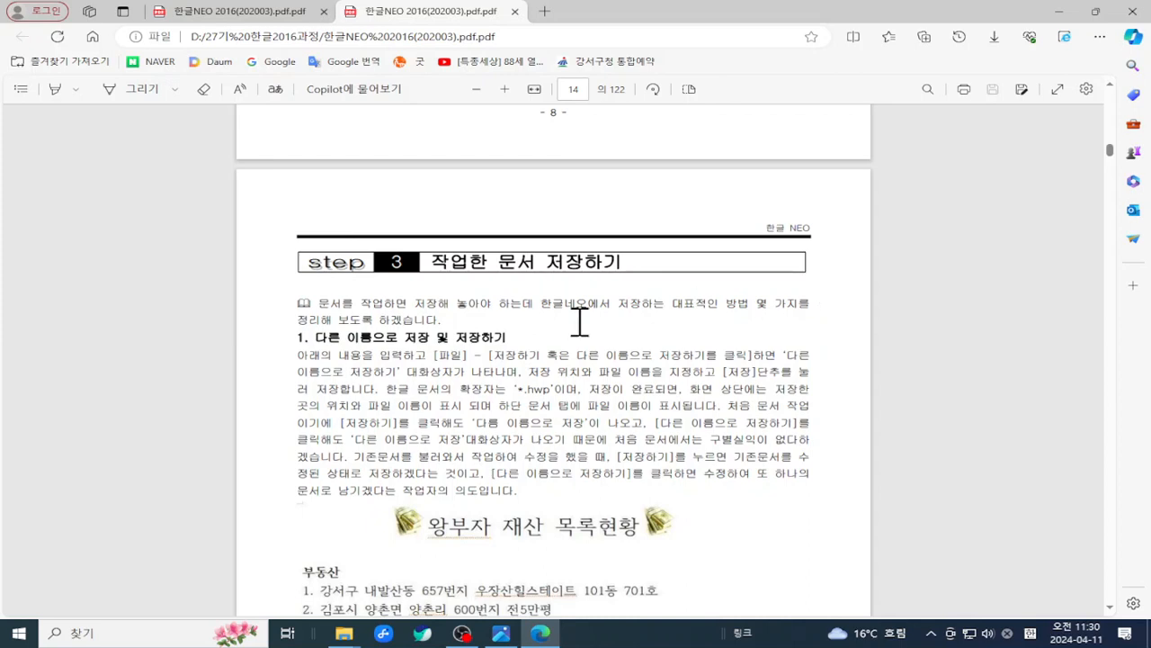
{"action": "scroll", "coordinate": [547, 358], "scroll_direction": "down", "scroll_amount": 3}
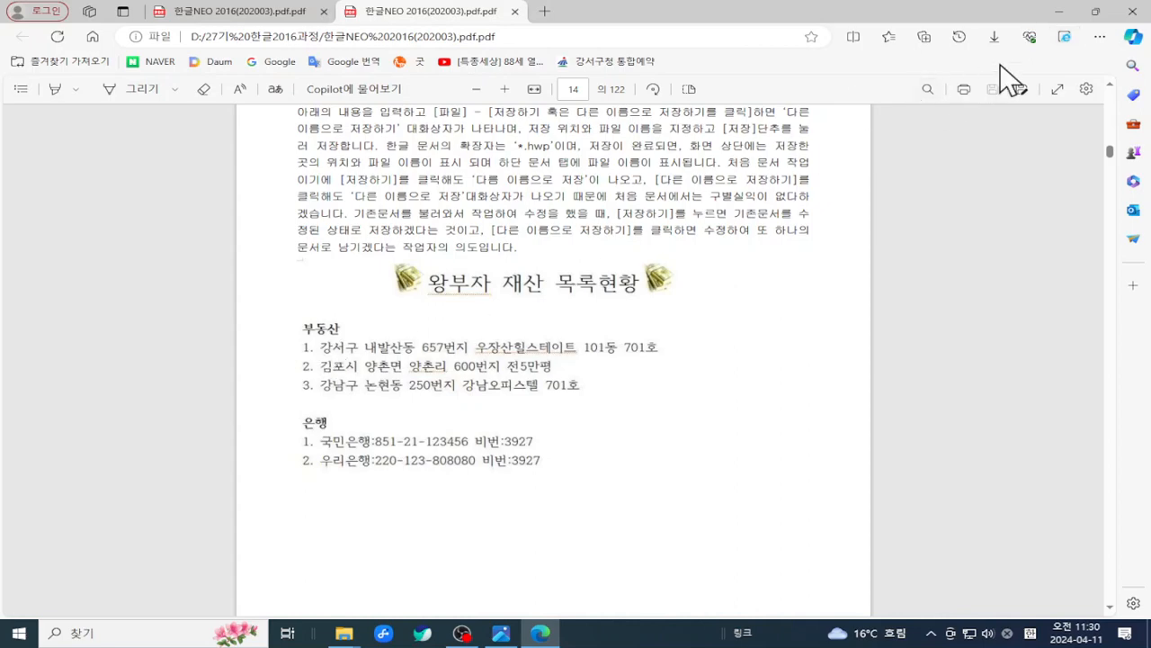
{"action": "left_click", "coordinate": [1062, 23]}
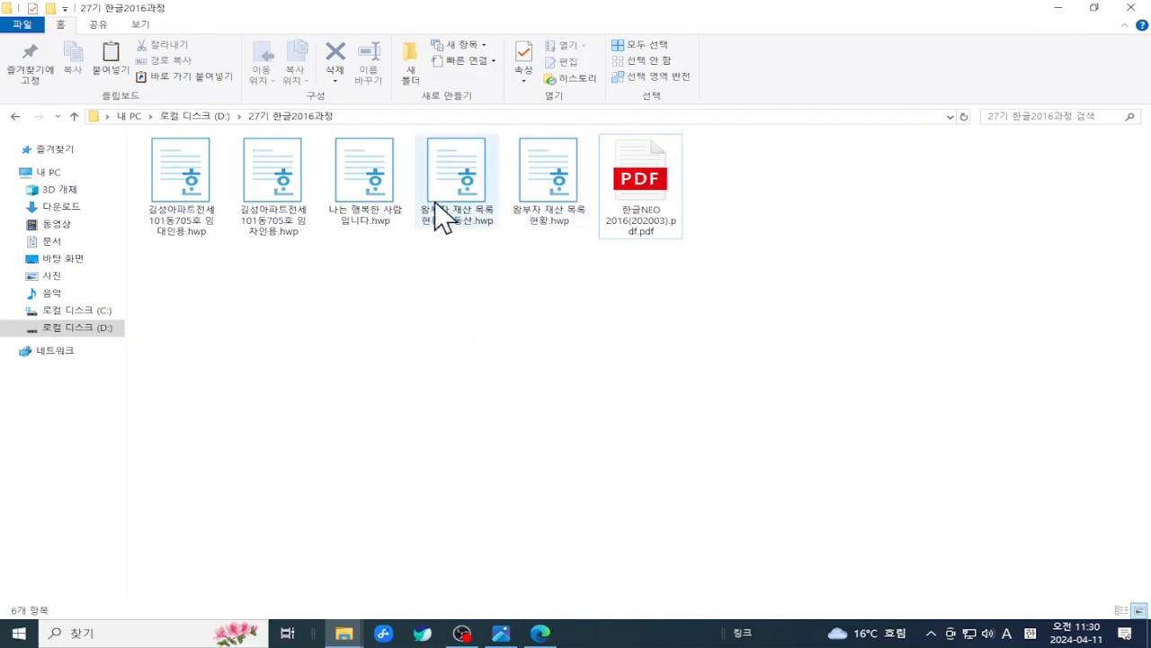
- Open 왕부자 재산 목록 현황.hwp from the 27기 한글2016과정 folder
{"action": "double_click", "coordinate": [533, 169]}
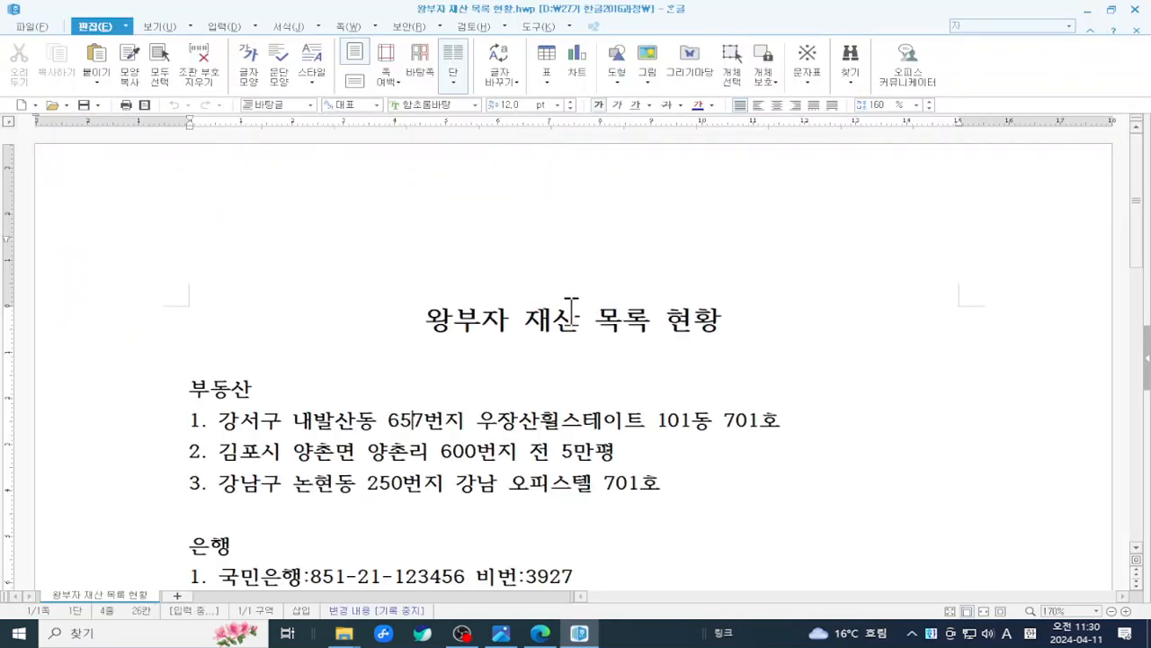
- Inspect the centred title, mark the new-document button with ZoomIt, then open the 파일 menu
{"action": "scroll", "coordinate": [571, 305], "scroll_direction": "down", "scroll_amount": 1}
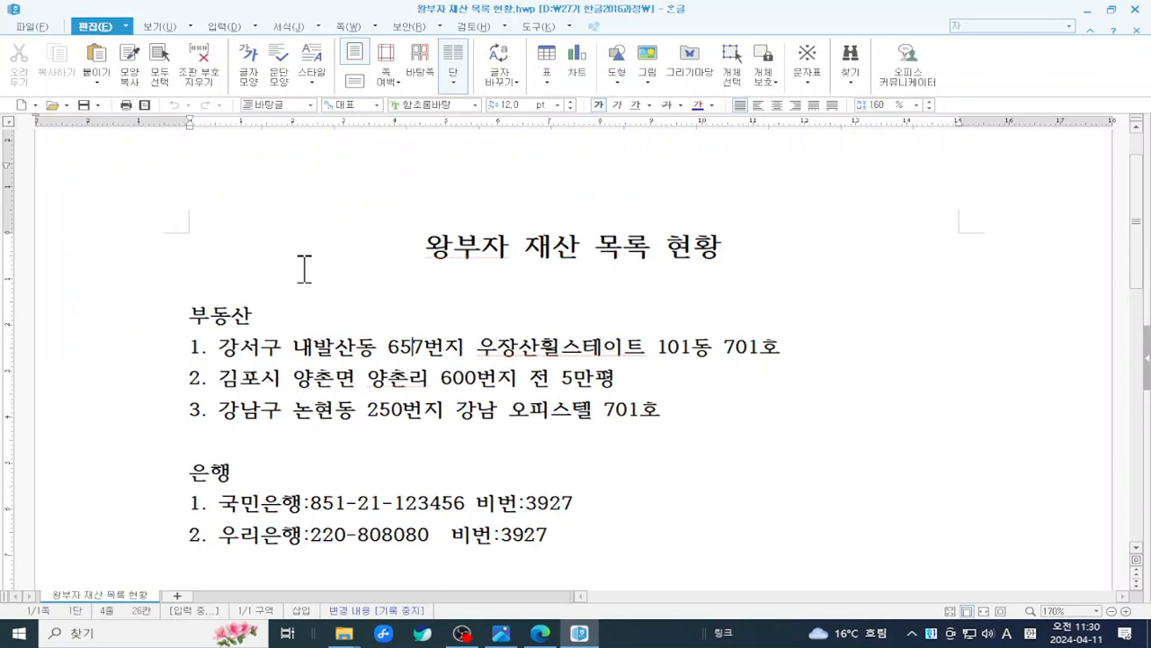
{"action": "left_click", "coordinate": [234, 241]}
{"action": "scroll", "coordinate": [113, 238], "scroll_direction": "up", "scroll_amount": 1}
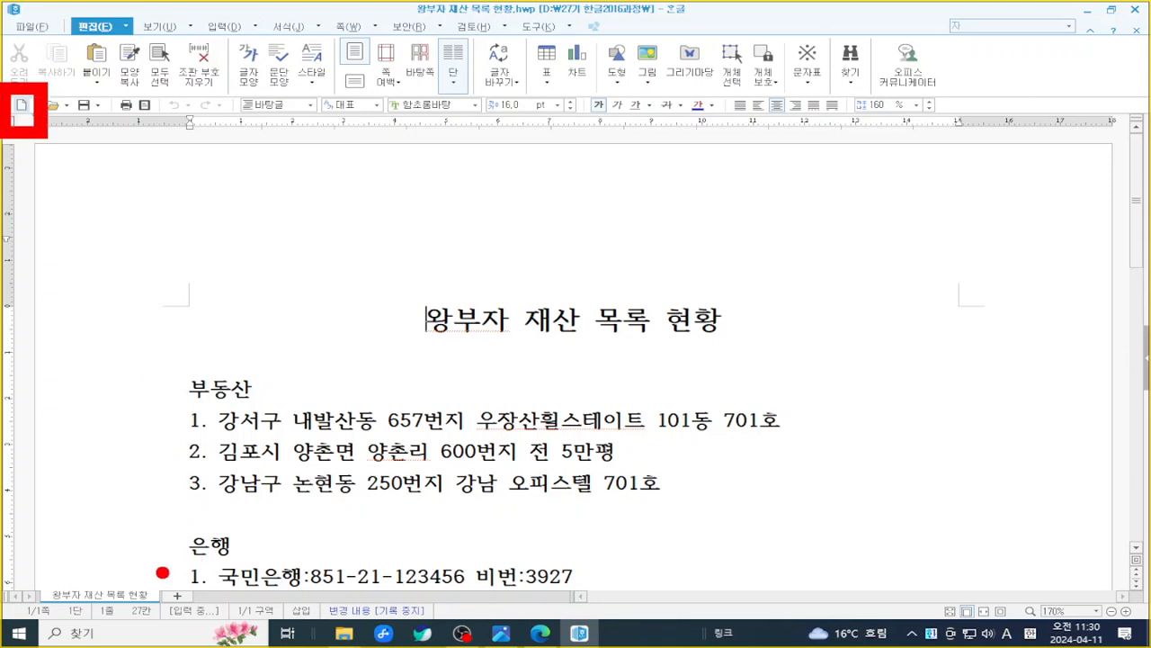
{"action": "mouse_move", "coordinate": [151, 600]}
{"action": "left_mouse_down"}
{"action": "mouse_move", "coordinate": [219, 608]}
{"action": "mouse_move", "coordinate": [191, 582]}
{"action": "left_mouse_up"}
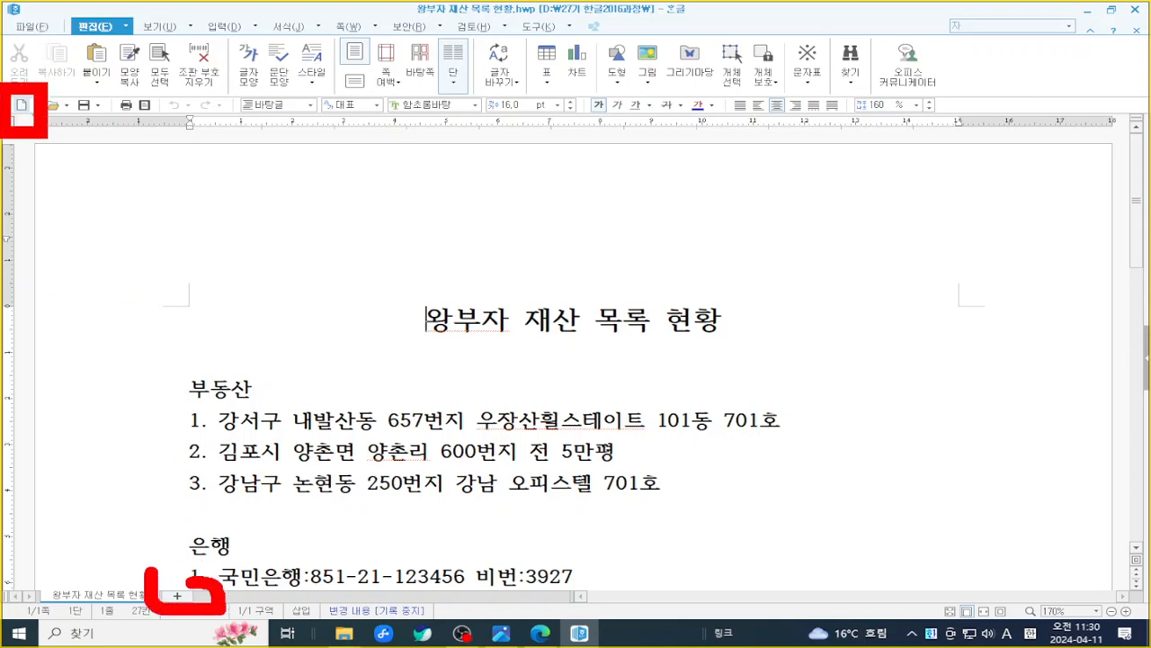
{"action": "key", "text": "Escape"}
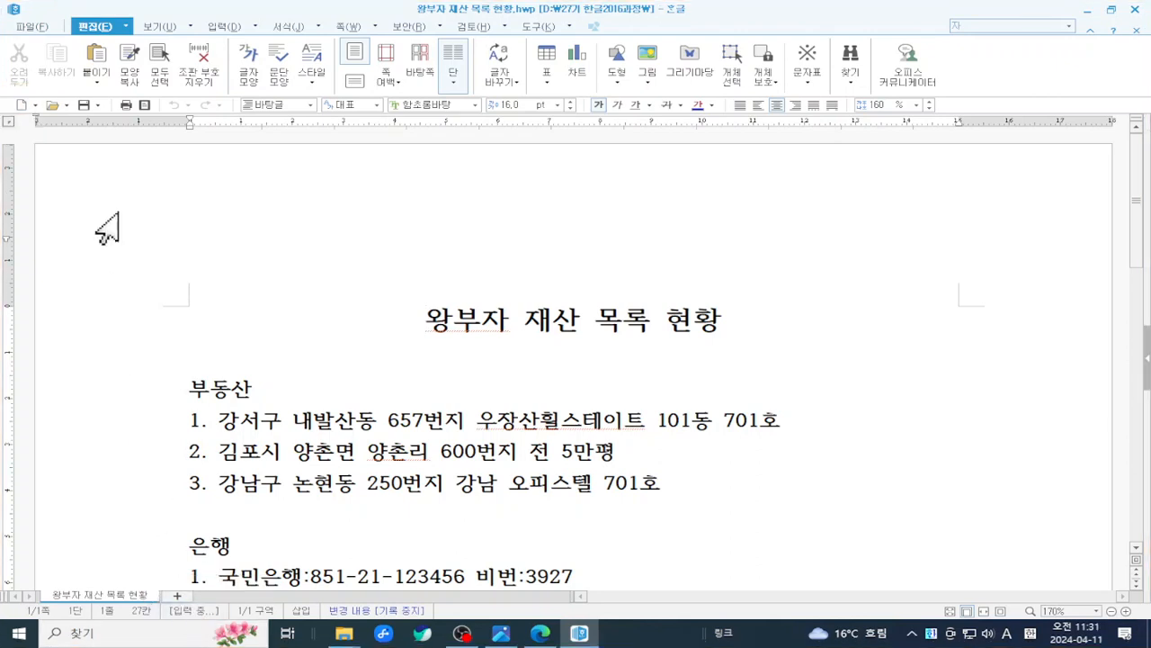
{"action": "left_click", "coordinate": [38, 27]}
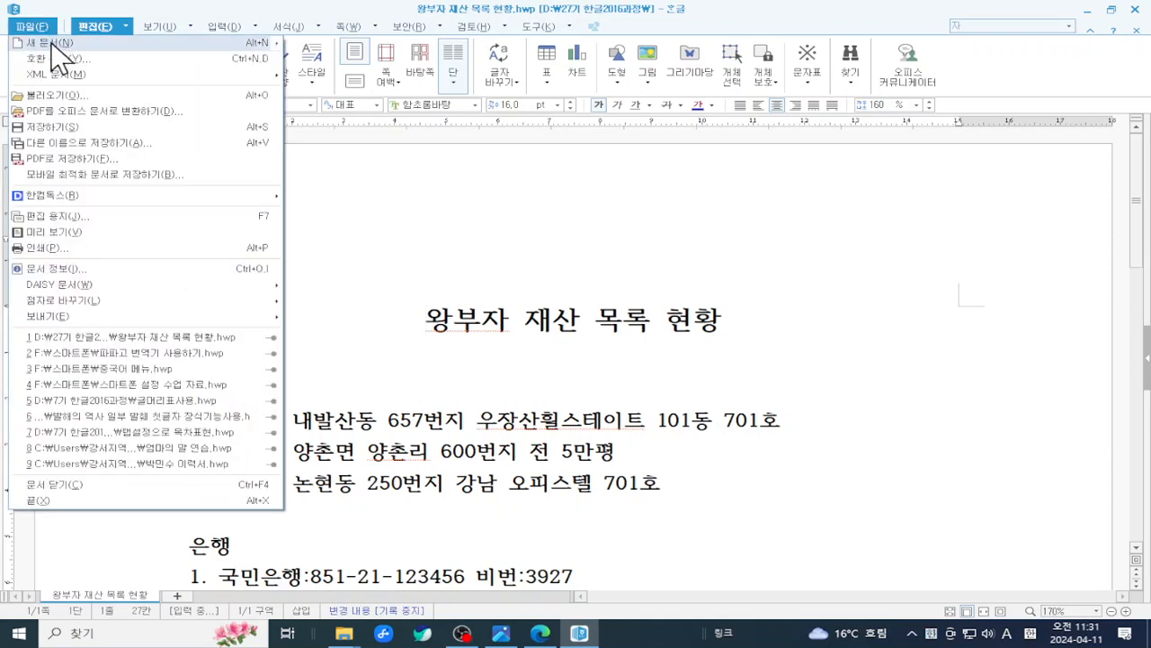
- Create a new document titled '김부자 재산 목록 현황' and zoom the page in
{"action": "left_click", "coordinate": [117, 42]}
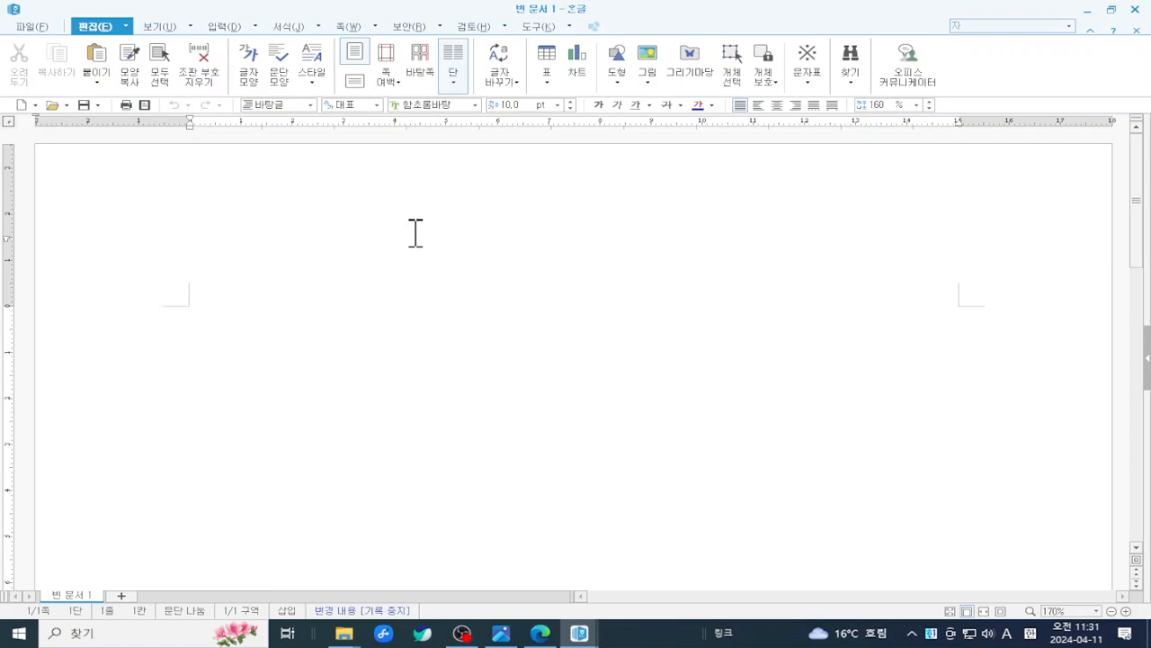
{"action": "type", "text": "김"}
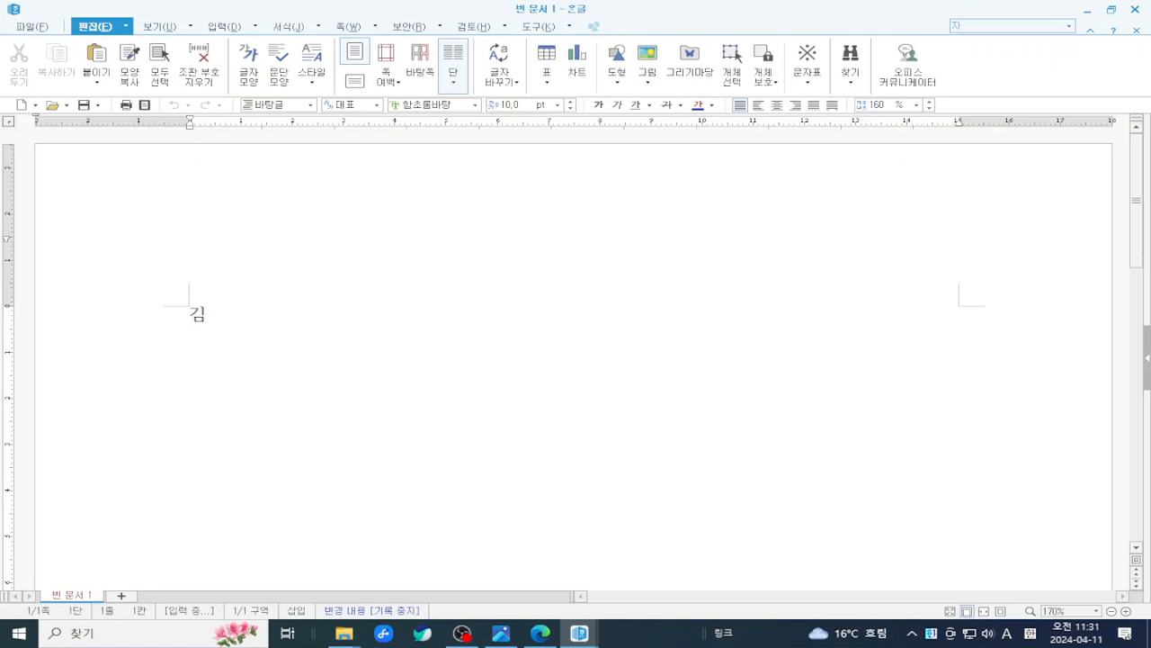
{"action": "key", "text": "BackSpace"}
{"action": "type", "text": "김부자 재"}
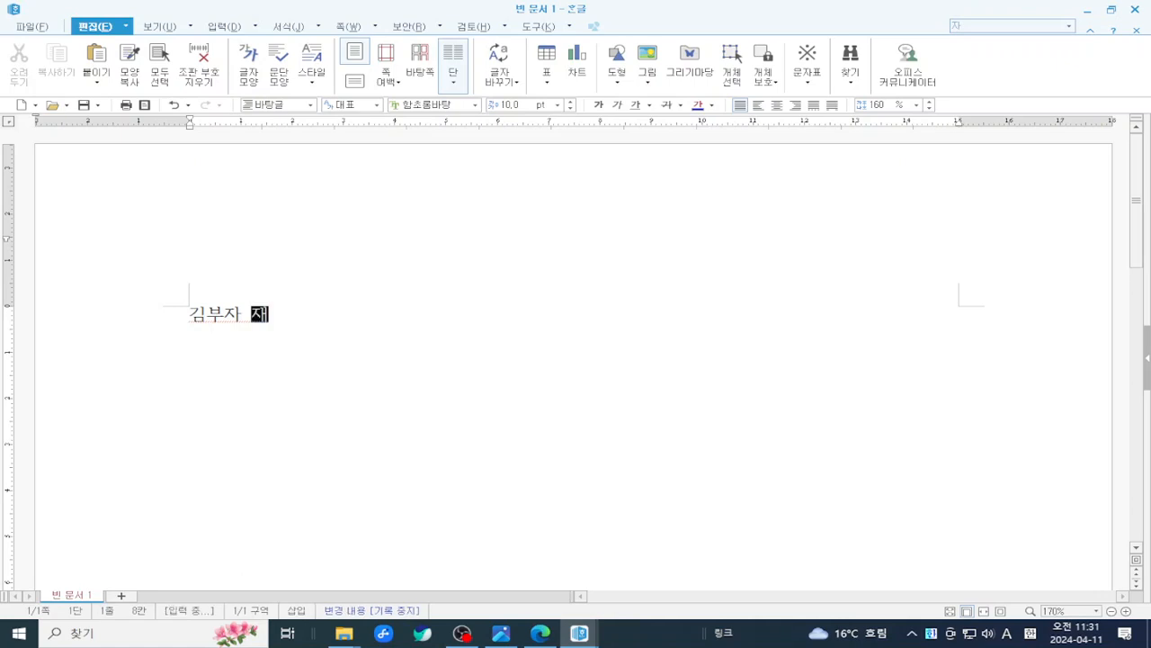
{"action": "type", "text": "산 목"}
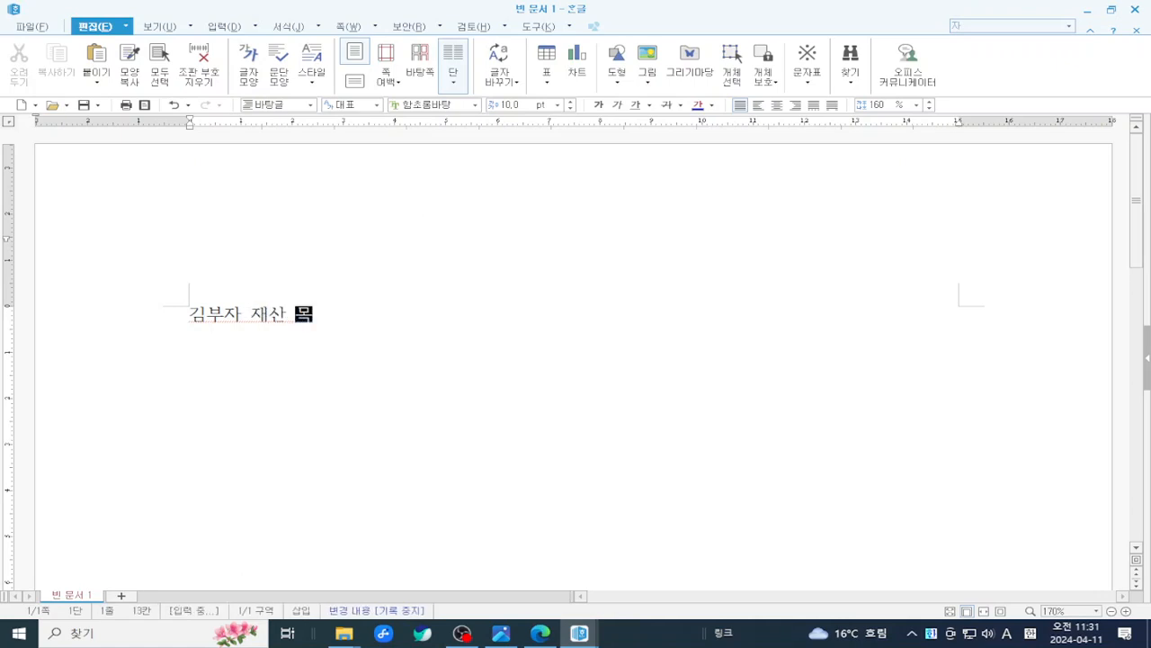
{"action": "type", "text": "록 현황"}
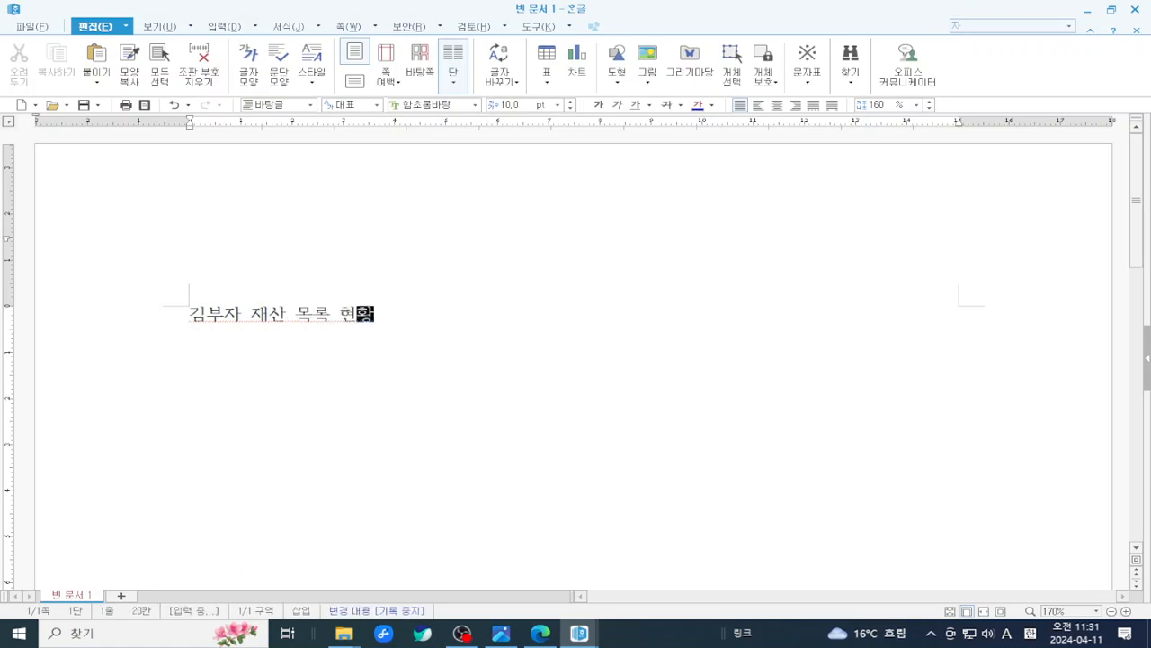
{"action": "key", "text": "Return"}
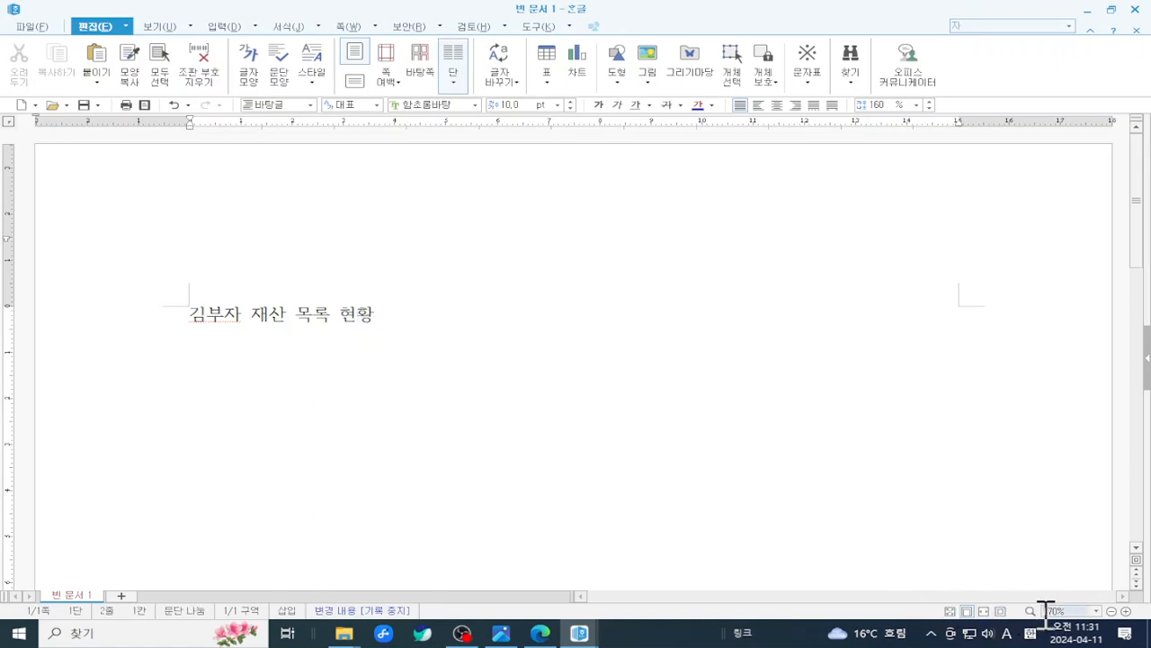
{"action": "left_click", "coordinate": [1126, 610]}
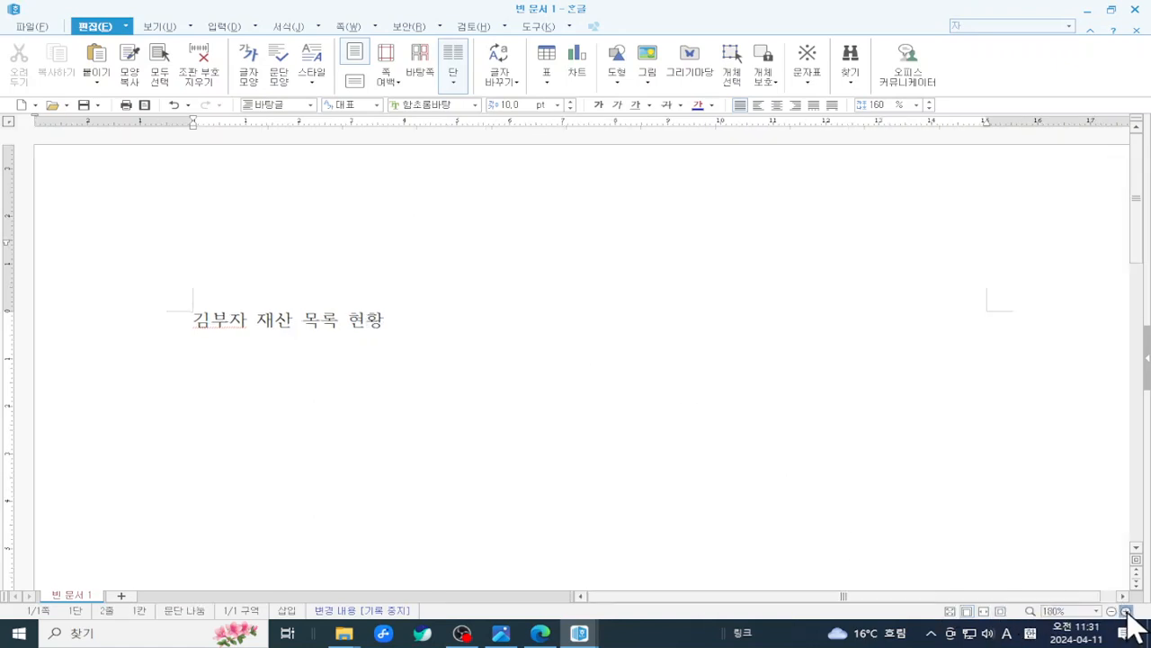
{"action": "left_click", "coordinate": [1127, 611]}
{"action": "left_click", "coordinate": [1127, 610]}
{"action": "left_click", "coordinate": [1127, 610]}
{"action": "left_click", "coordinate": [1126, 611]}
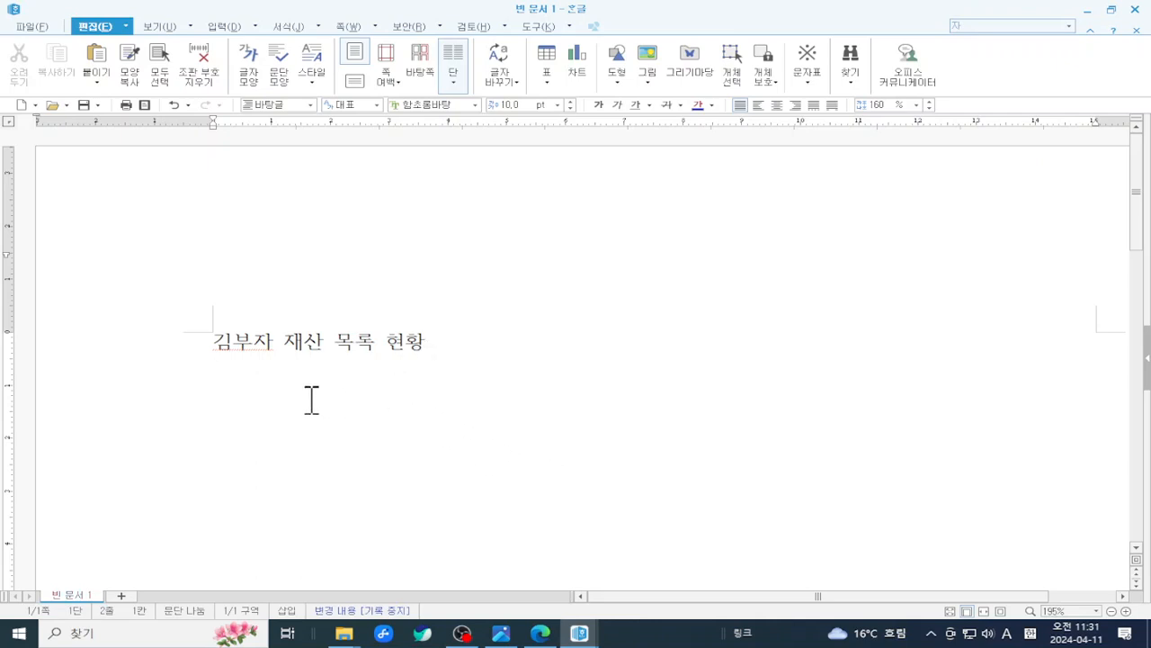
- Add the heading '부동산' below the title and begin item '1. 강서구'
{"action": "left_click", "coordinate": [451, 347]}
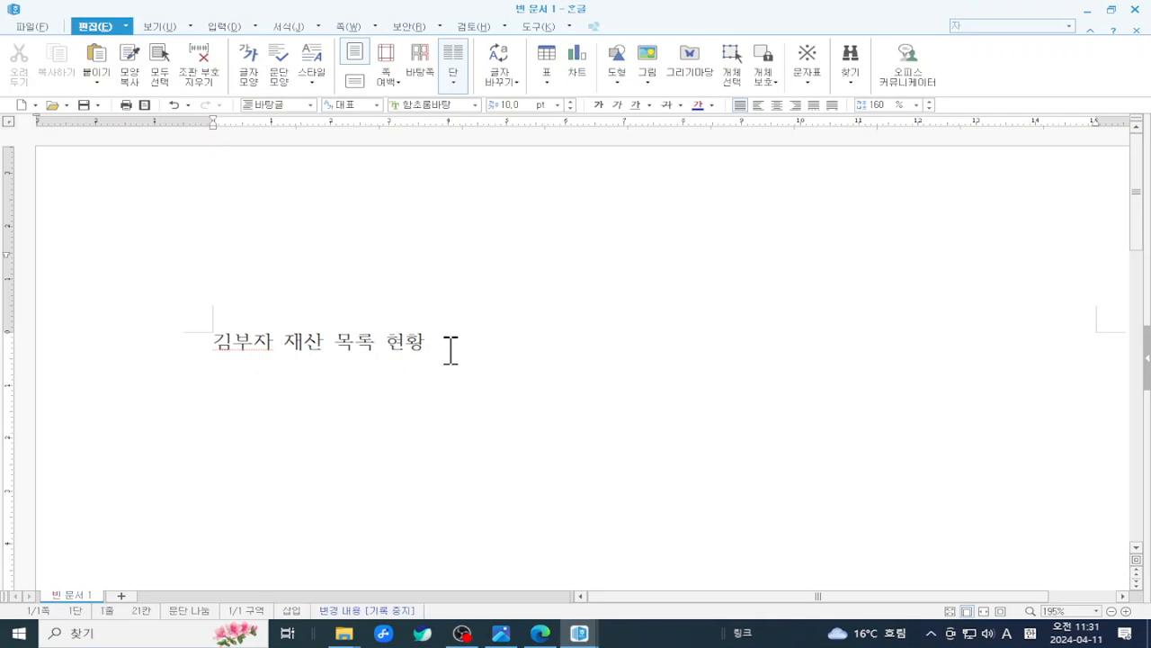
{"action": "key", "text": "Return"}
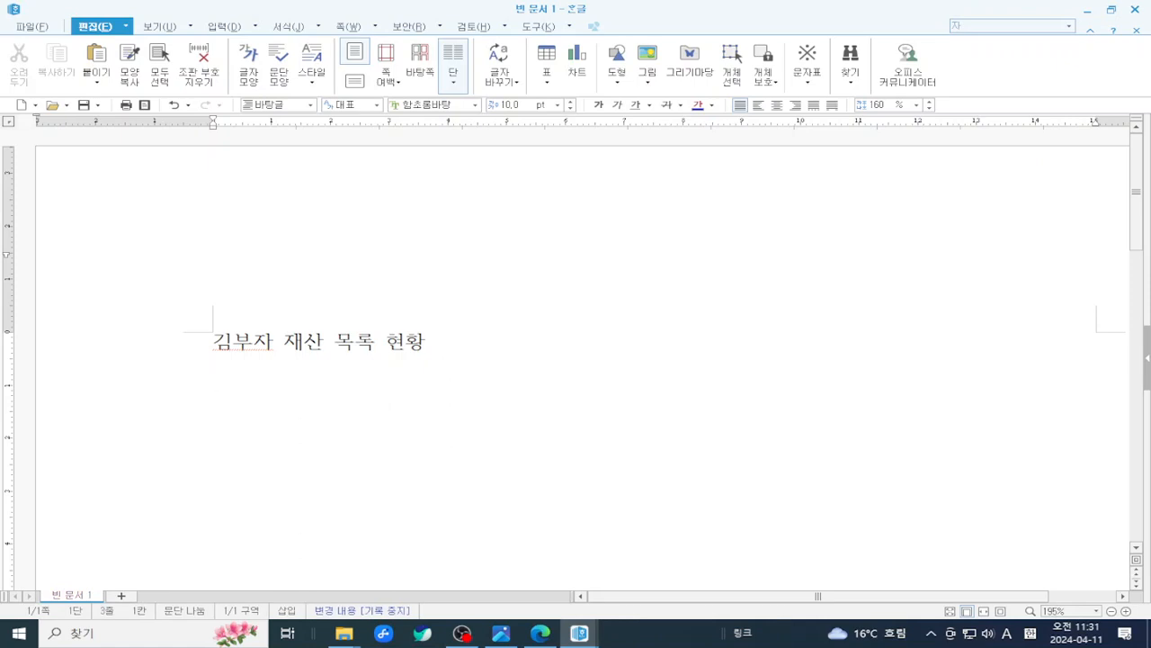
{"action": "type", "text": "부"}
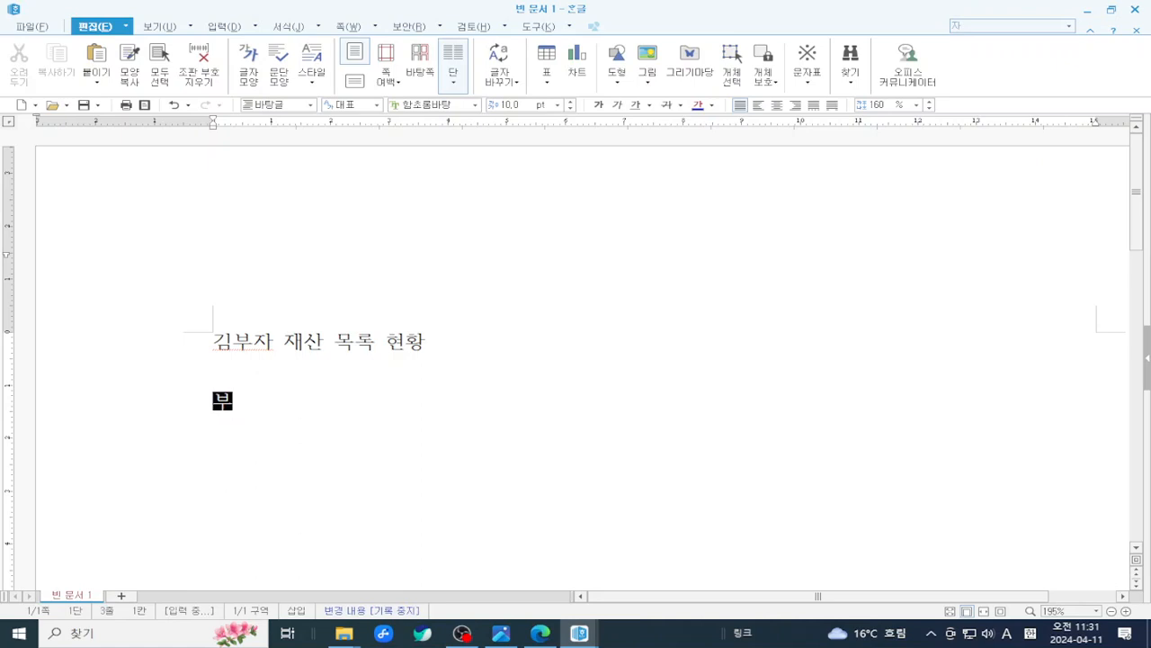
{"action": "type", "text": "도"}
{"action": "key", "text": "BackSpace"}
{"action": "key", "text": "BackSpace"}
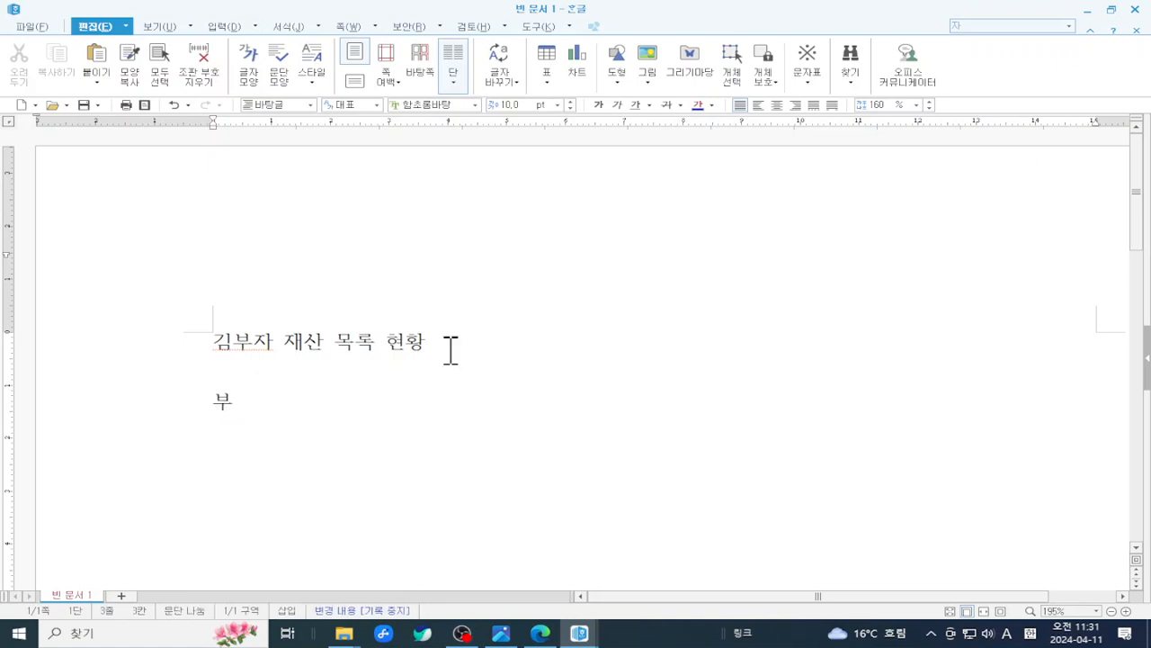
{"action": "type", "text": "동산"}
{"action": "key", "text": "Return"}
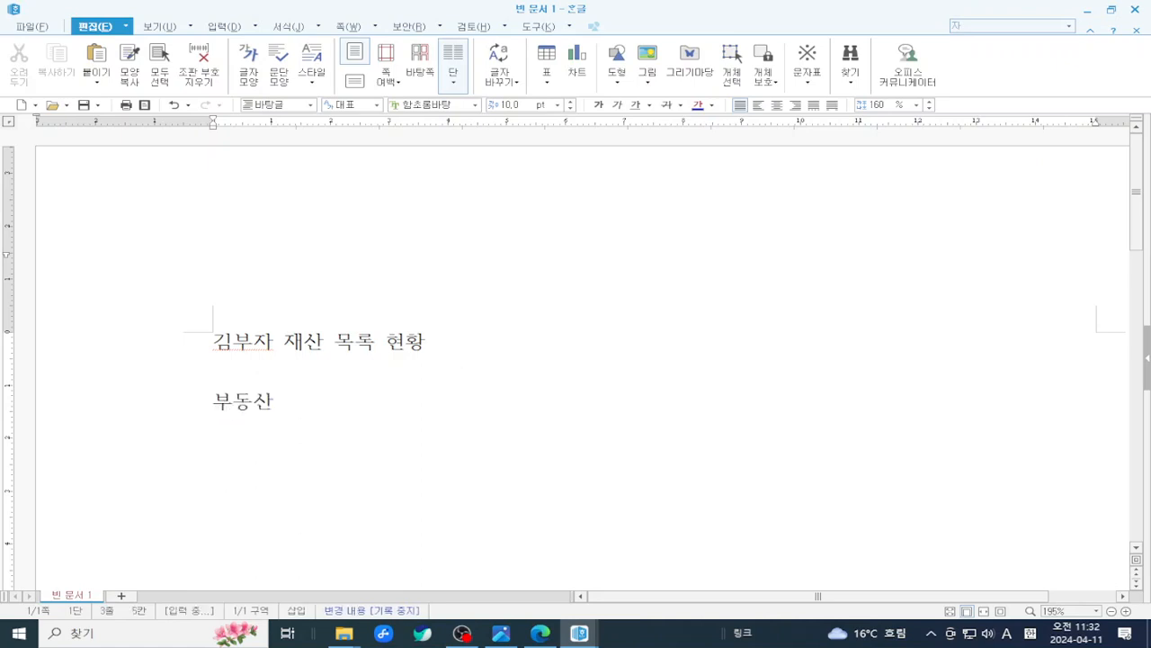
{"action": "type", "text": "1"}
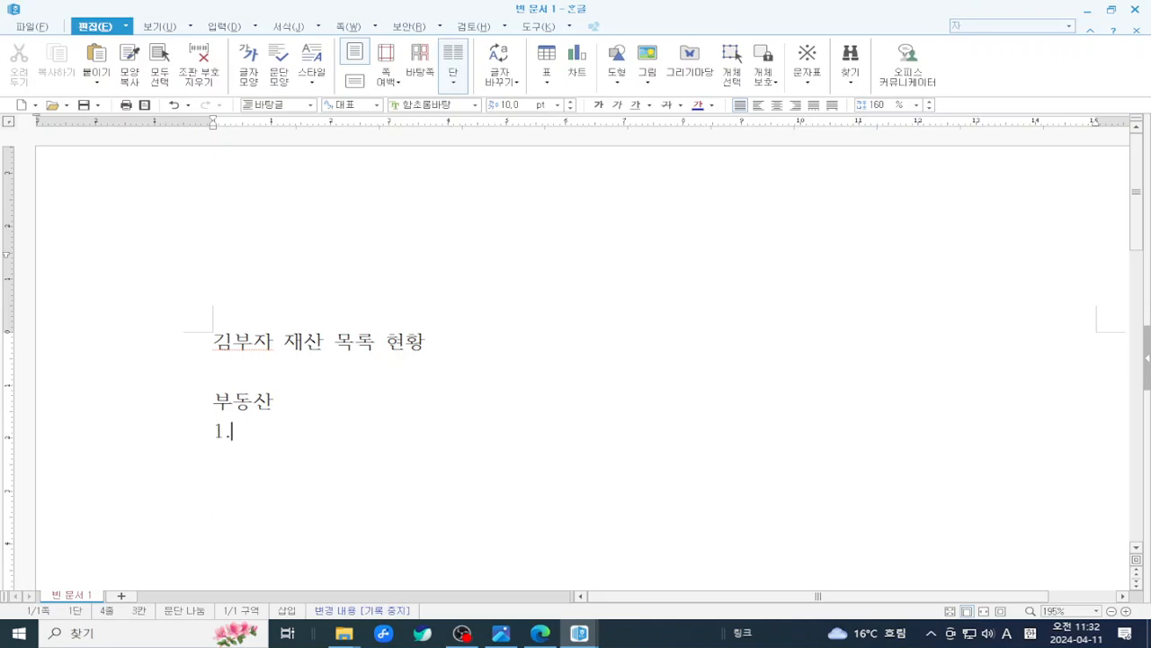
{"action": "type", "text": ". 간서"}
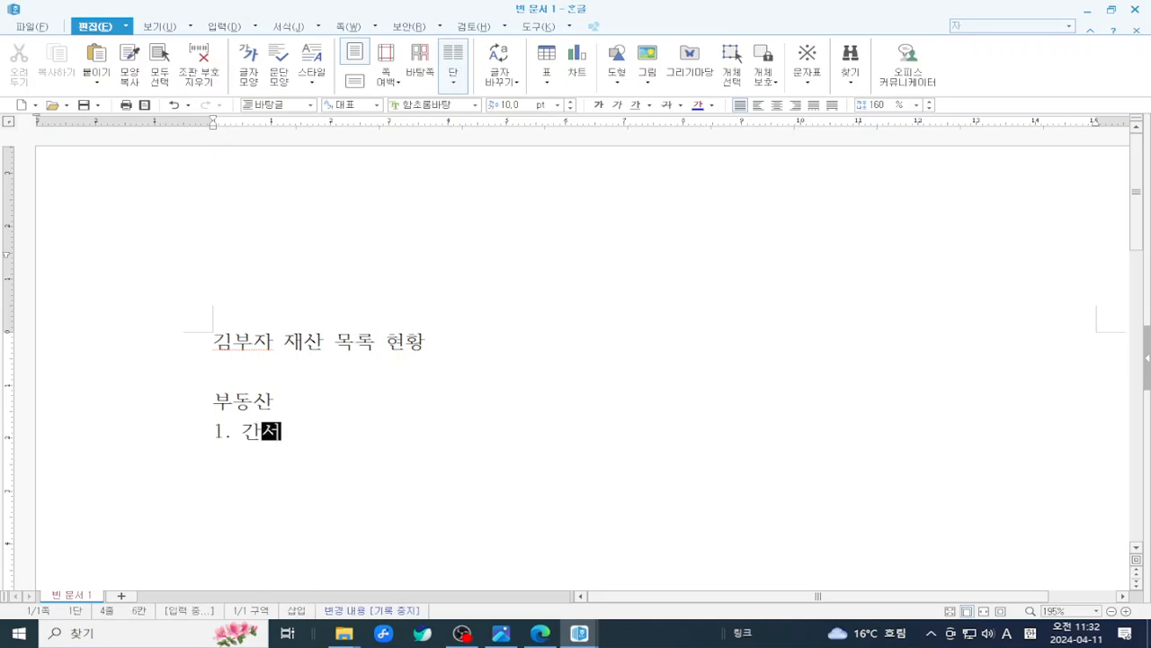
{"action": "key", "text": "BackSpace"}
{"action": "key", "text": "BackSpace"}
{"action": "type", "text": "강"}
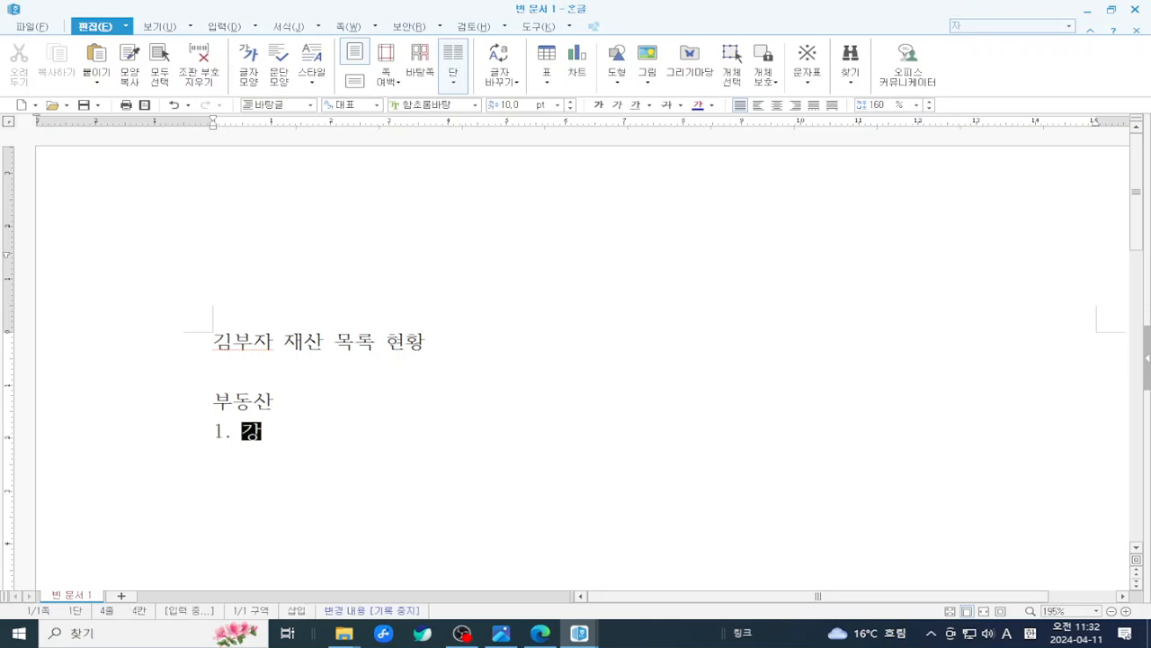
{"action": "type", "text": "석구"}
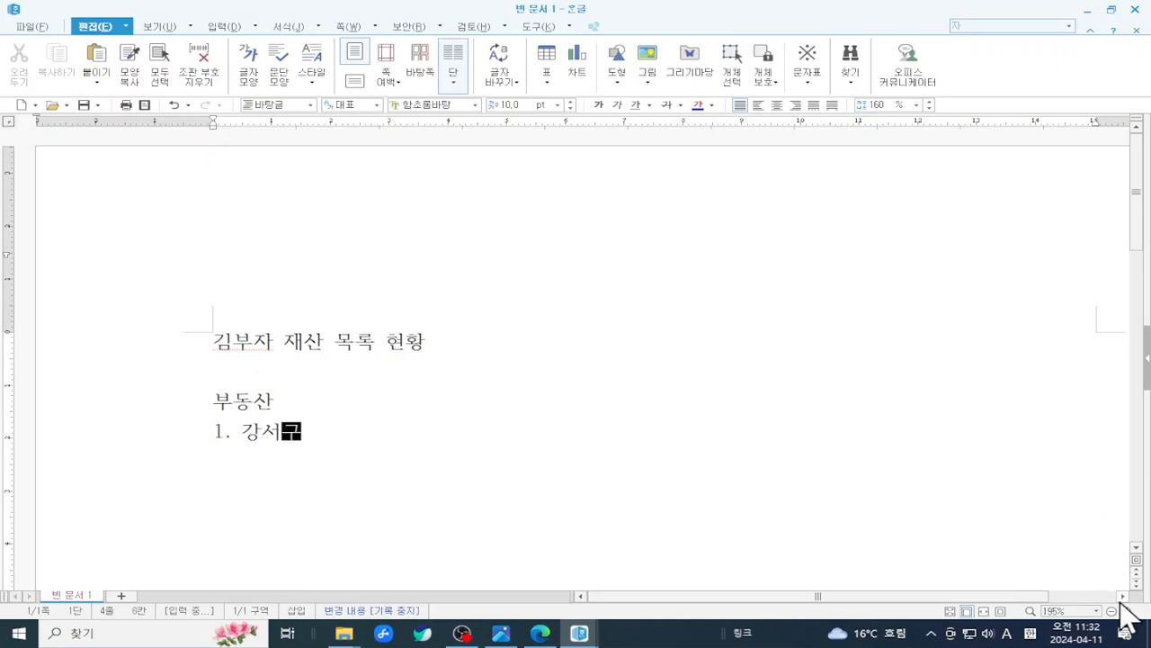
{"action": "type", "text": "ㅣ"}
{"action": "left_click", "coordinate": [1125, 611]}
{"action": "left_click", "coordinate": [1126, 611]}
{"action": "left_click", "coordinate": [1125, 611]}
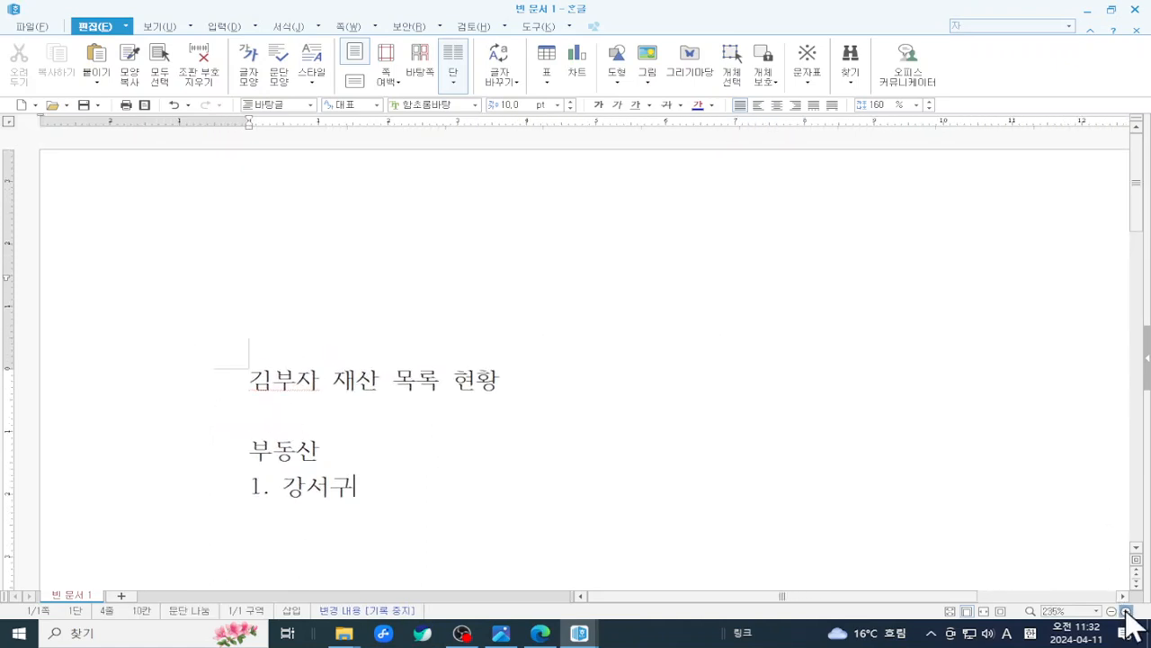
{"action": "left_click", "coordinate": [1125, 611]}
{"action": "scroll", "coordinate": [824, 454], "scroll_direction": "down", "scroll_amount": 2}
{"action": "scroll", "coordinate": [708, 394], "scroll_direction": "up", "scroll_amount": 1}
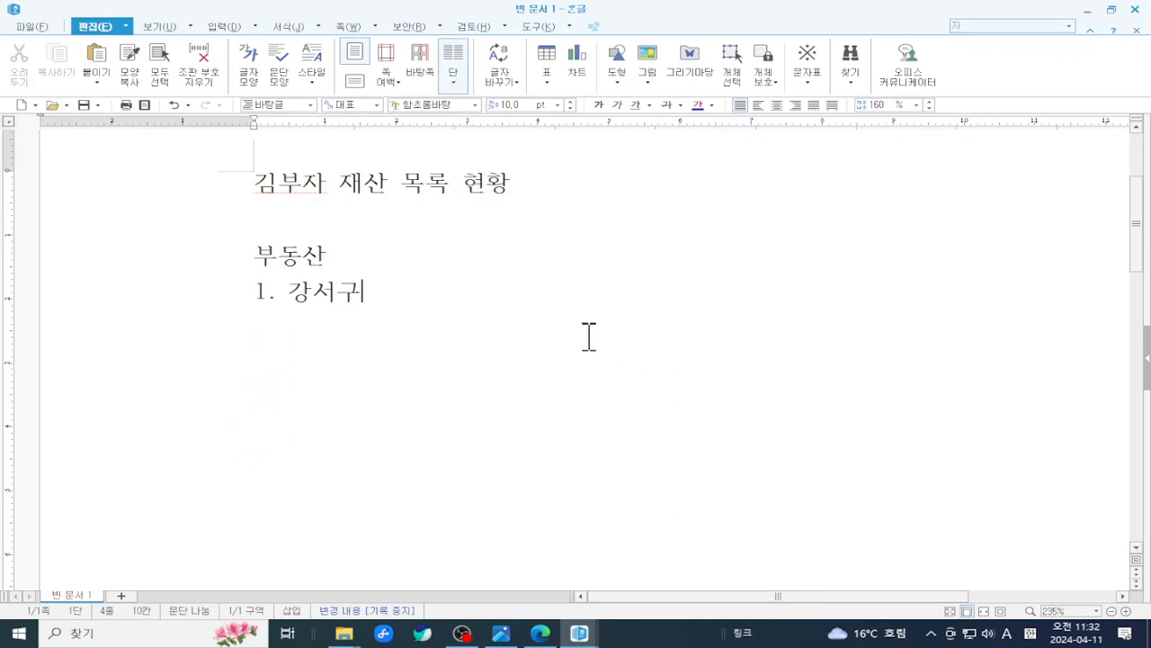
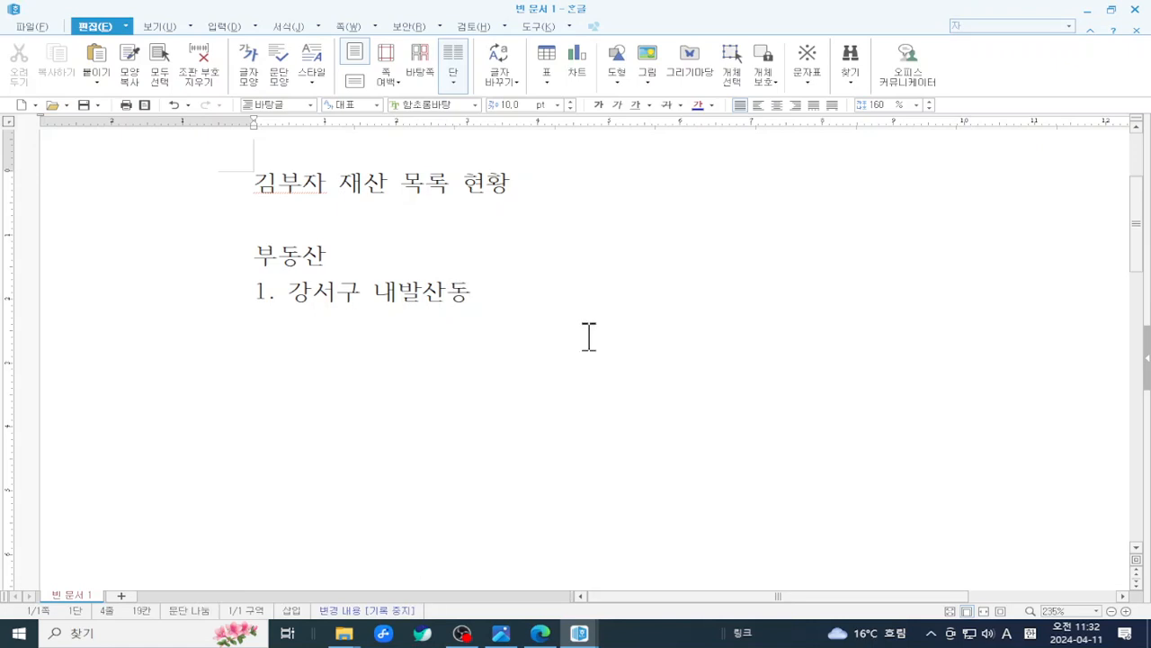
{"action": "key", "text": "Page_Down"}
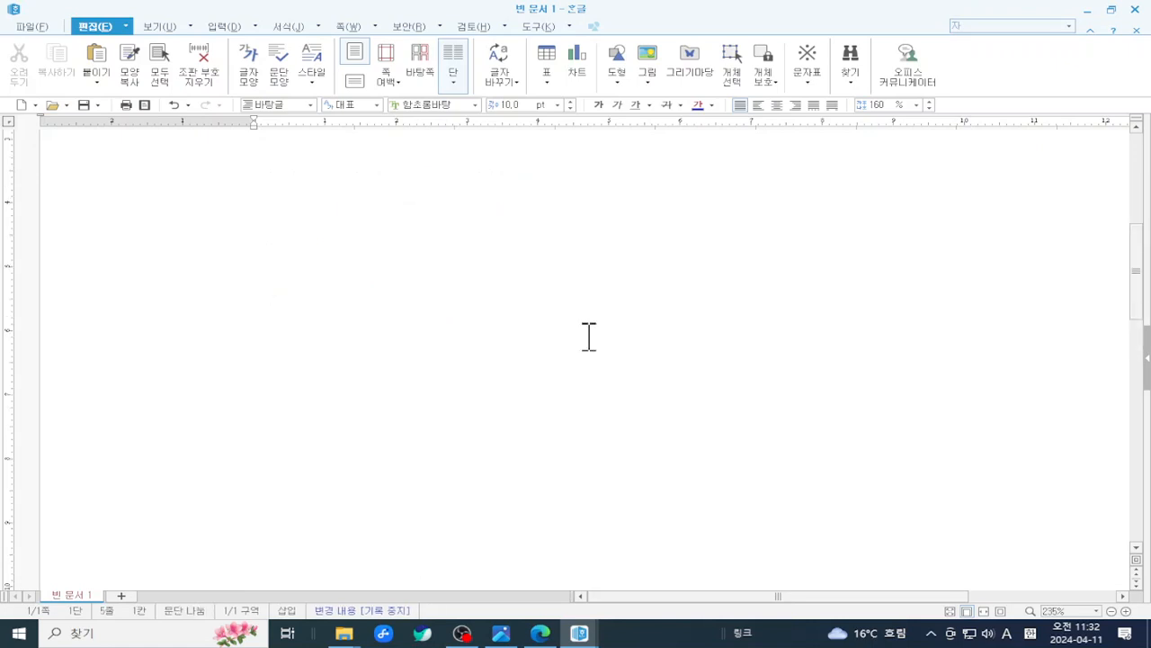
{"action": "scroll", "coordinate": [590, 337], "scroll_direction": "up", "scroll_amount": 5}
{"action": "left_click", "coordinate": [526, 491]}
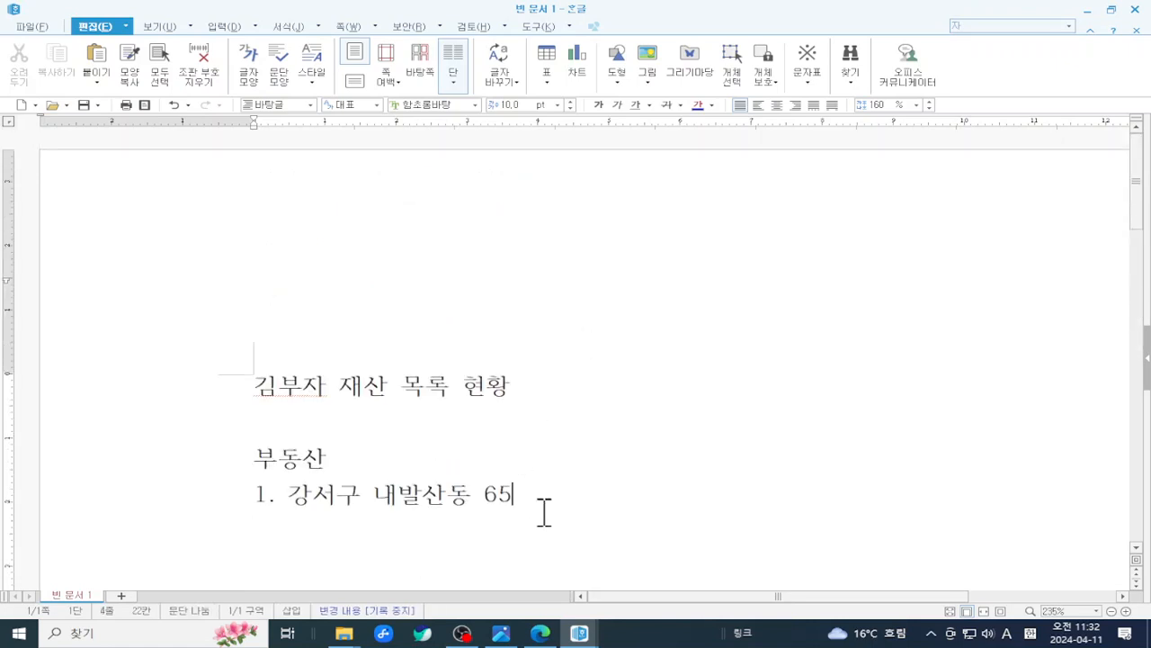
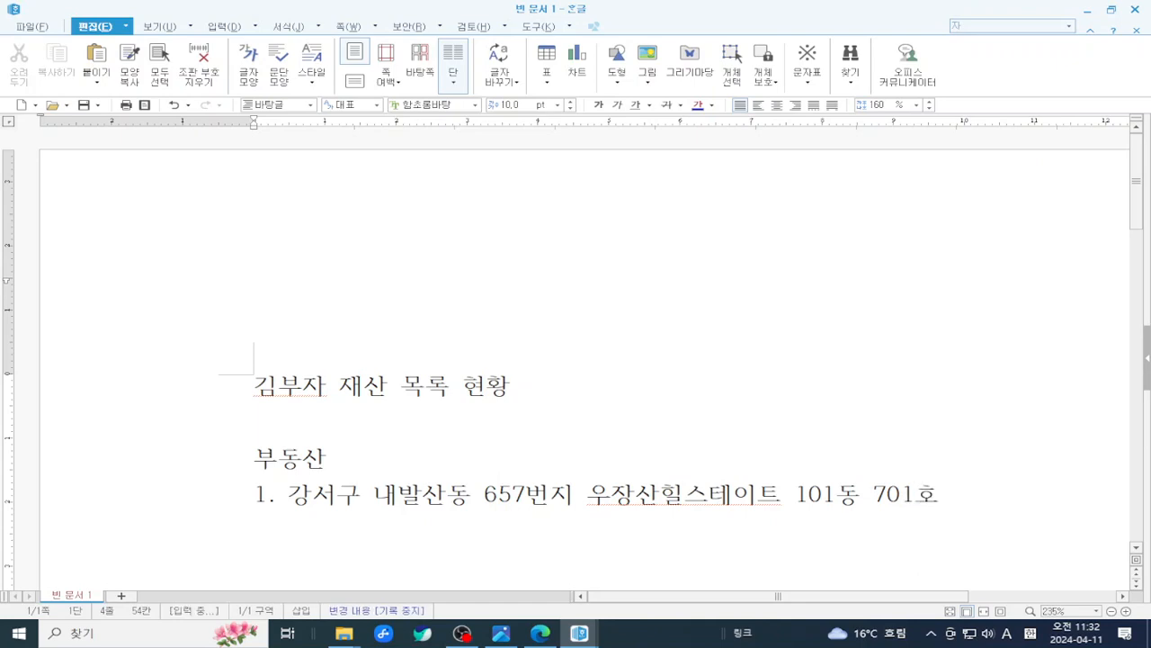
{"action": "key", "text": "Return"}
- Type item 2: 김포시 양촌면 양촌리 600번지 전5만평
{"action": "type", "text": "김포시 "}
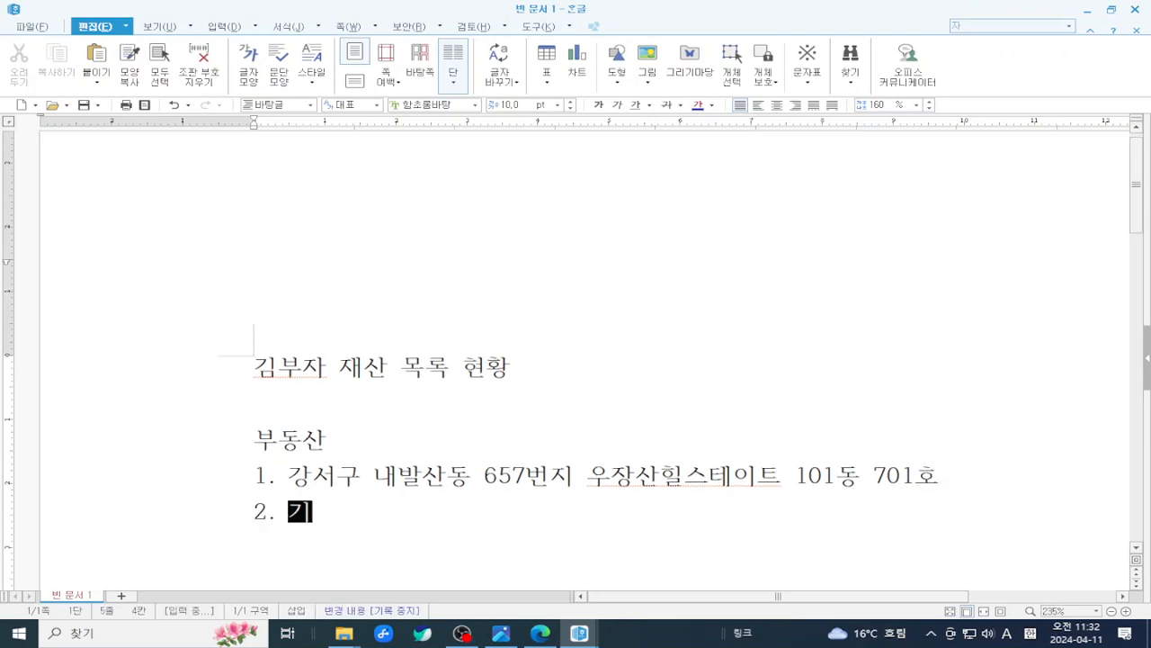
{"action": "type", "text": "양"}
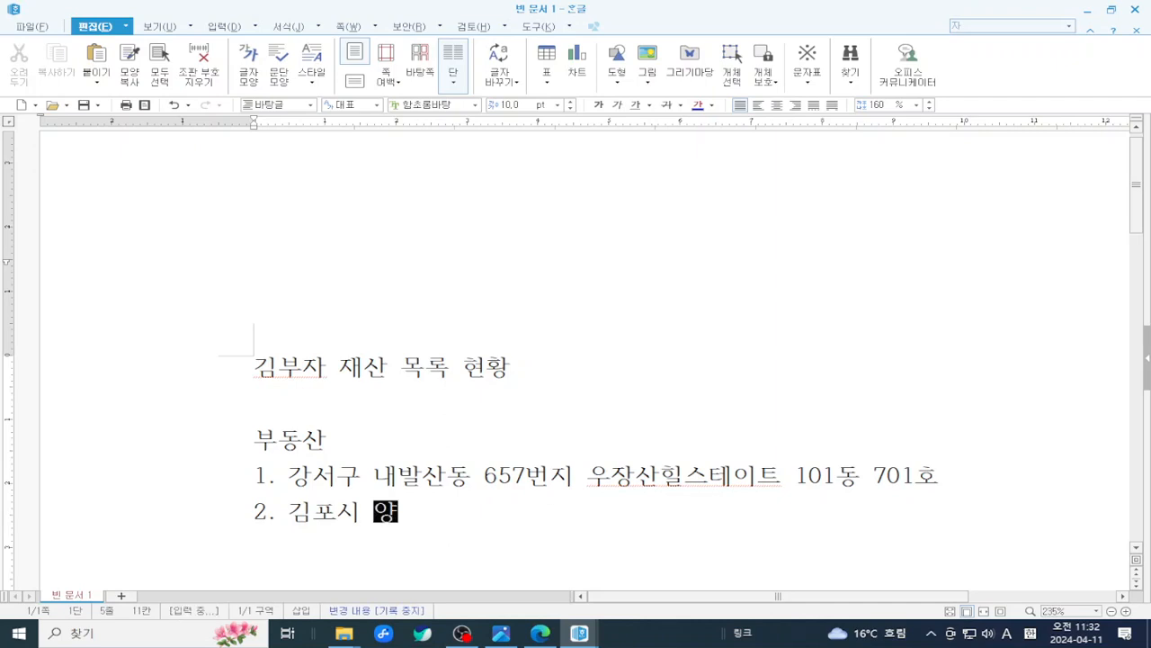
{"action": "type", "text": "촌며ㄴ 양ㅊ"}
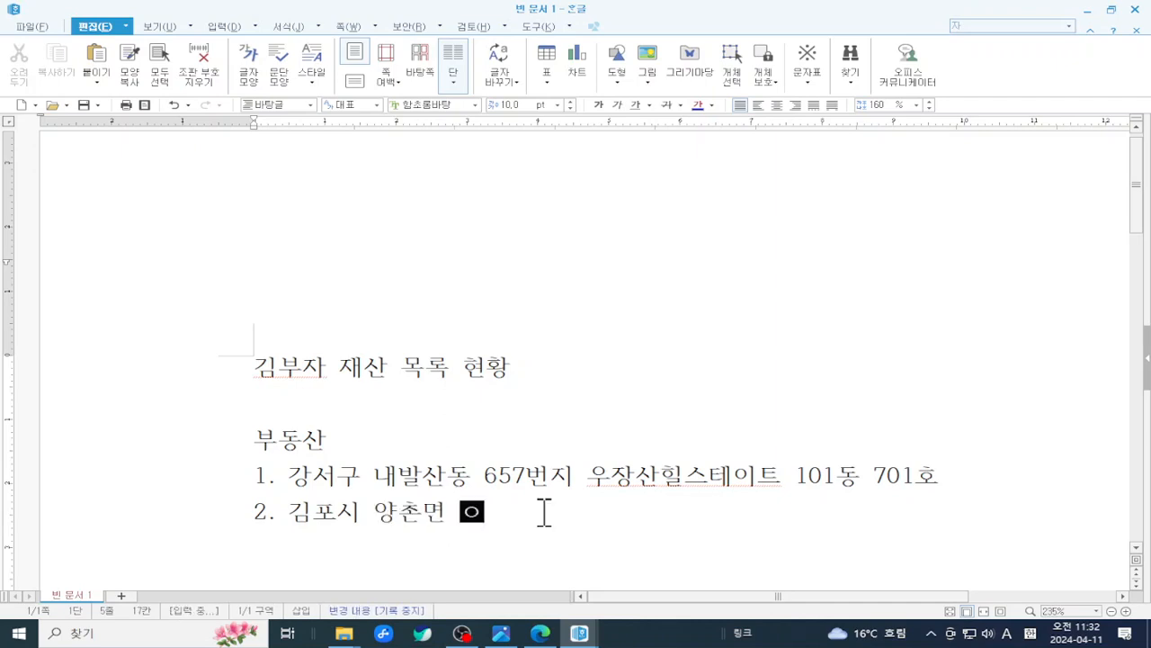
{"action": "type", "text": "ㅗㄴ리 "}
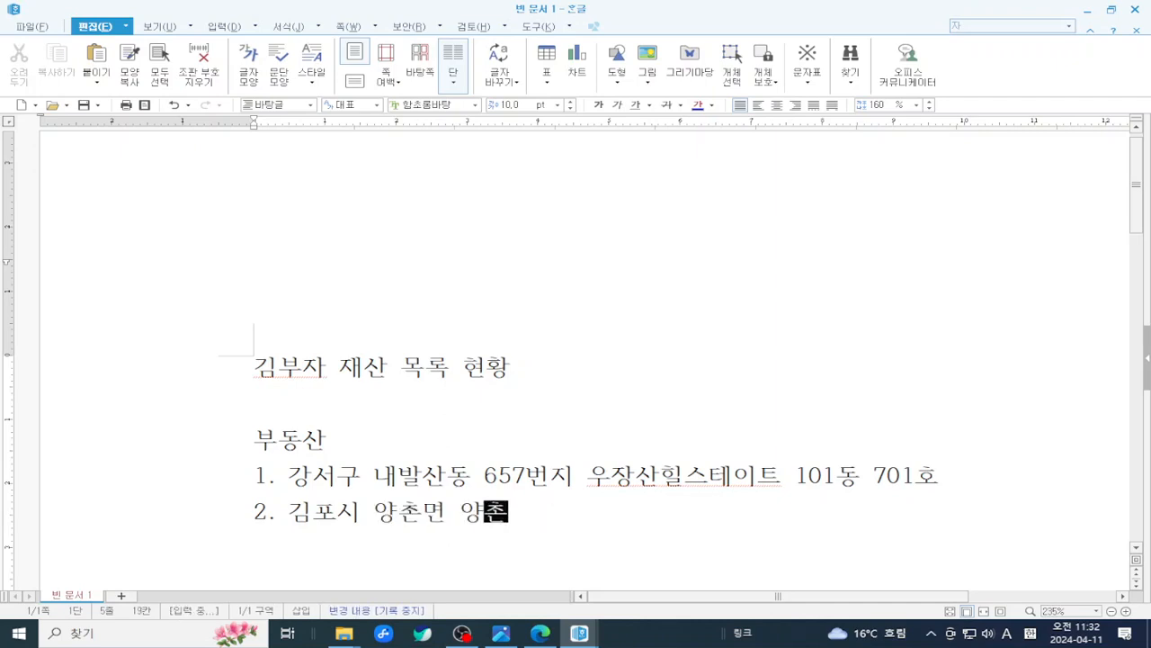
{"action": "type", "text": "60"}
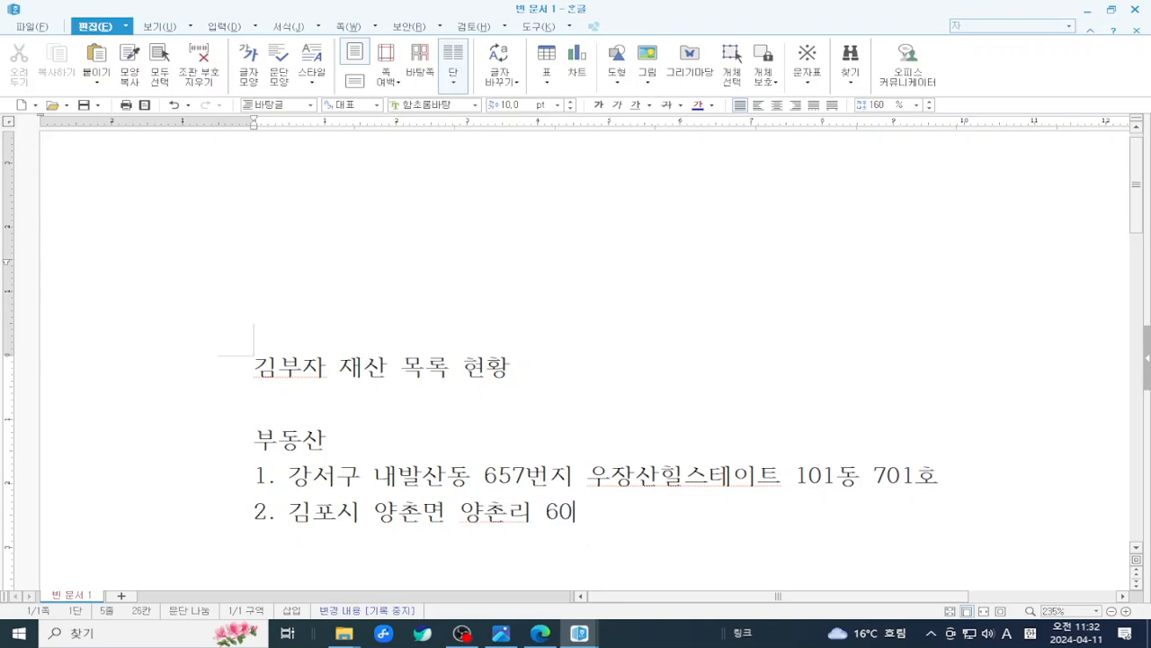
{"action": "type", "text": "0ㅂㅓㄴ지 전"}
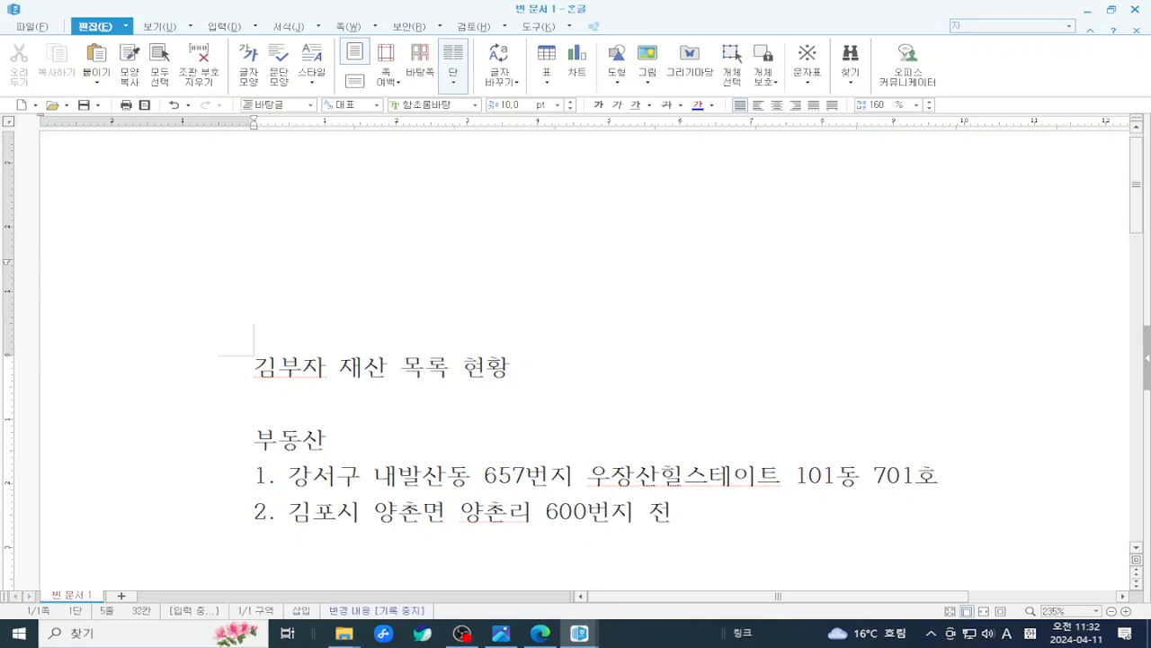
{"action": "type", "text": "5ㅁㅏㄴㅁ"}
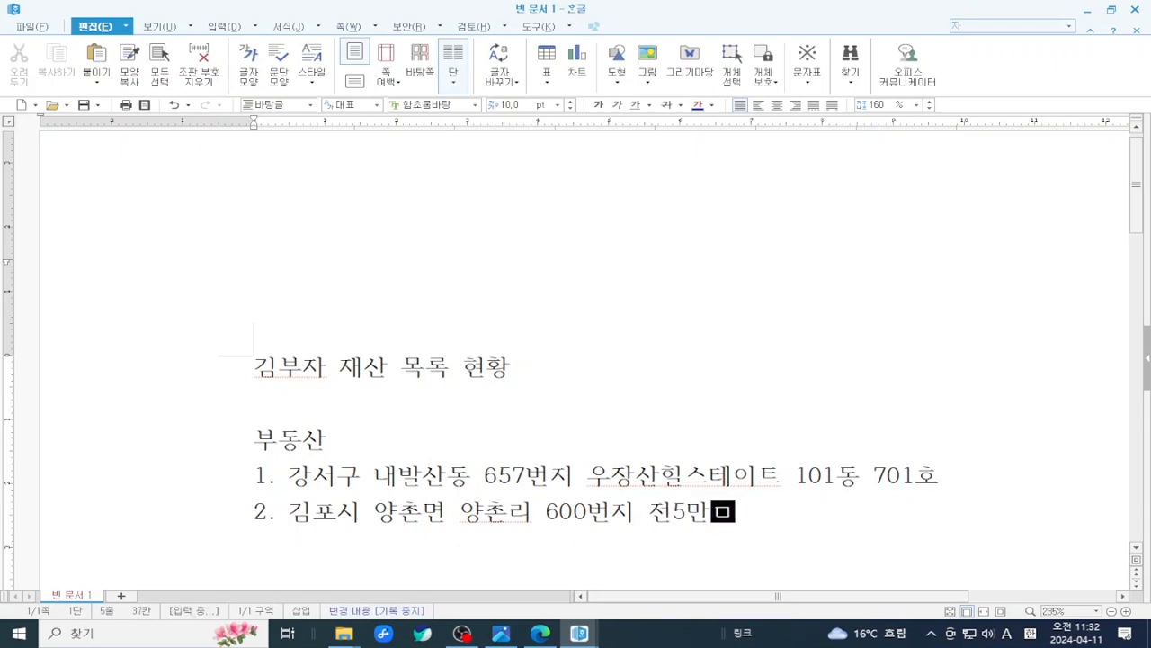
{"action": "key", "text": "BackSpace"}
{"action": "type", "text": "ㅍㅕㅇ"}
{"action": "key", "text": "Return"}
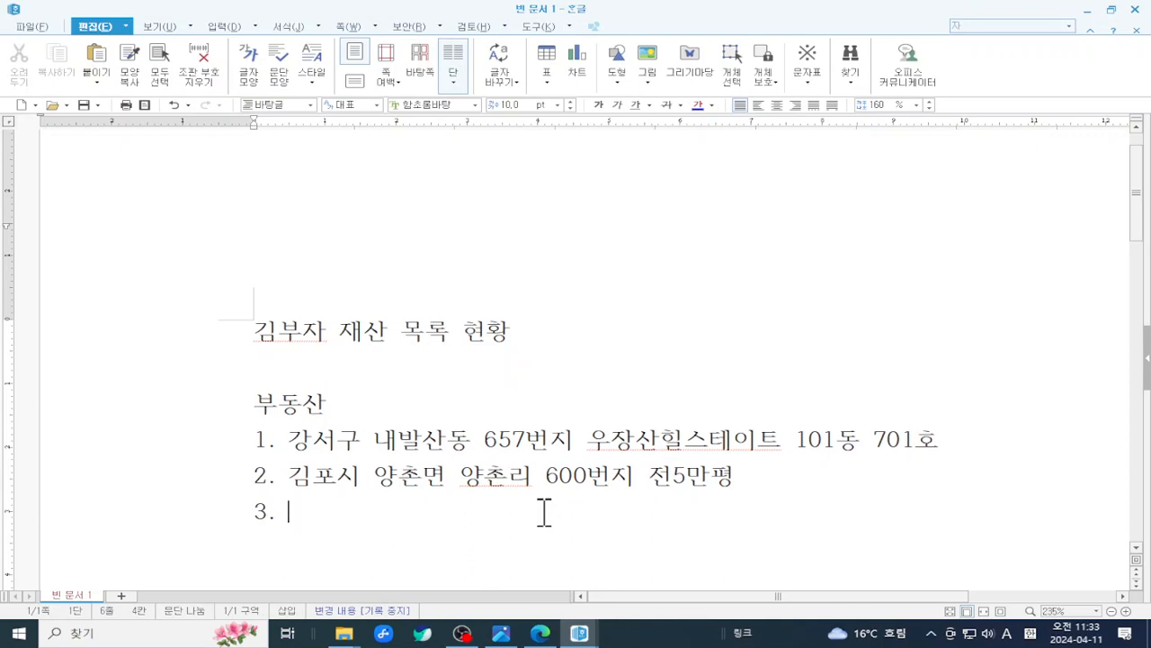
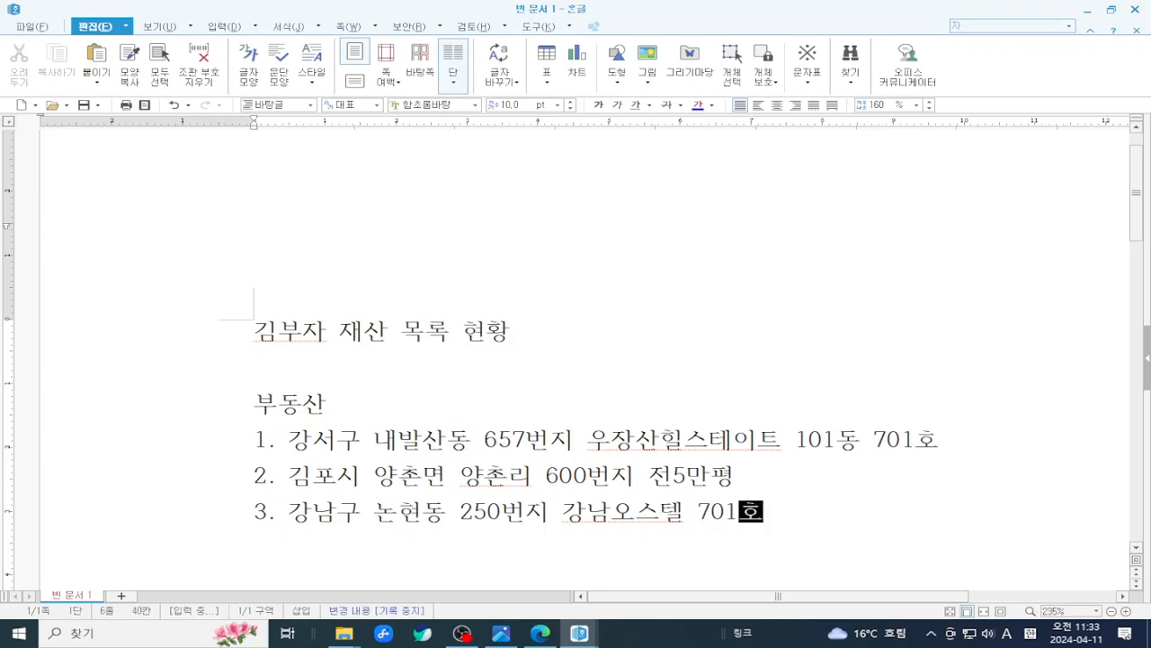
{"action": "key", "text": "Return"}
{"action": "key", "text": "BackSpace"}
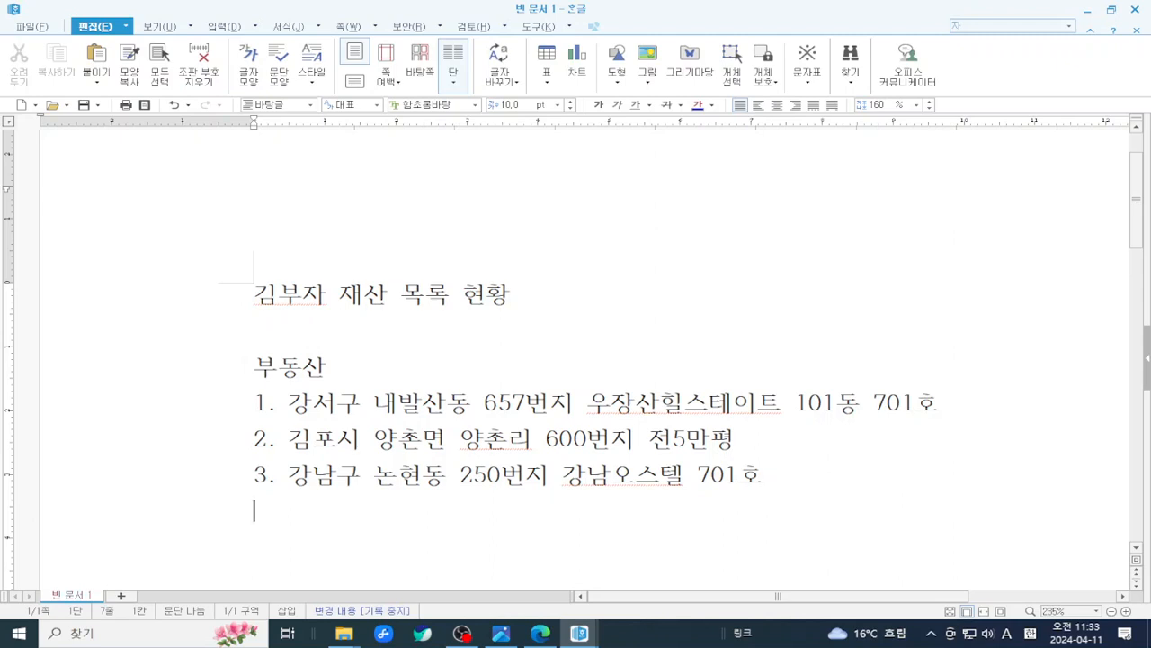
- Add an unnumbered 은행 heading below the property list
{"action": "key", "text": "BackSpace"}
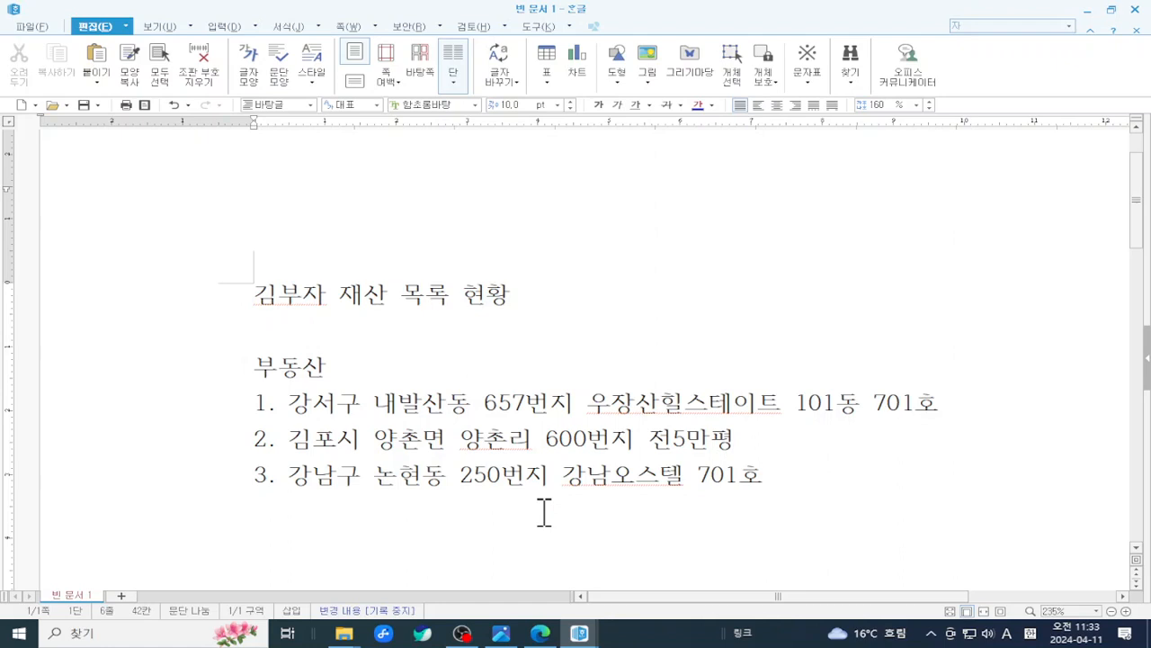
{"action": "key", "text": "Return"}
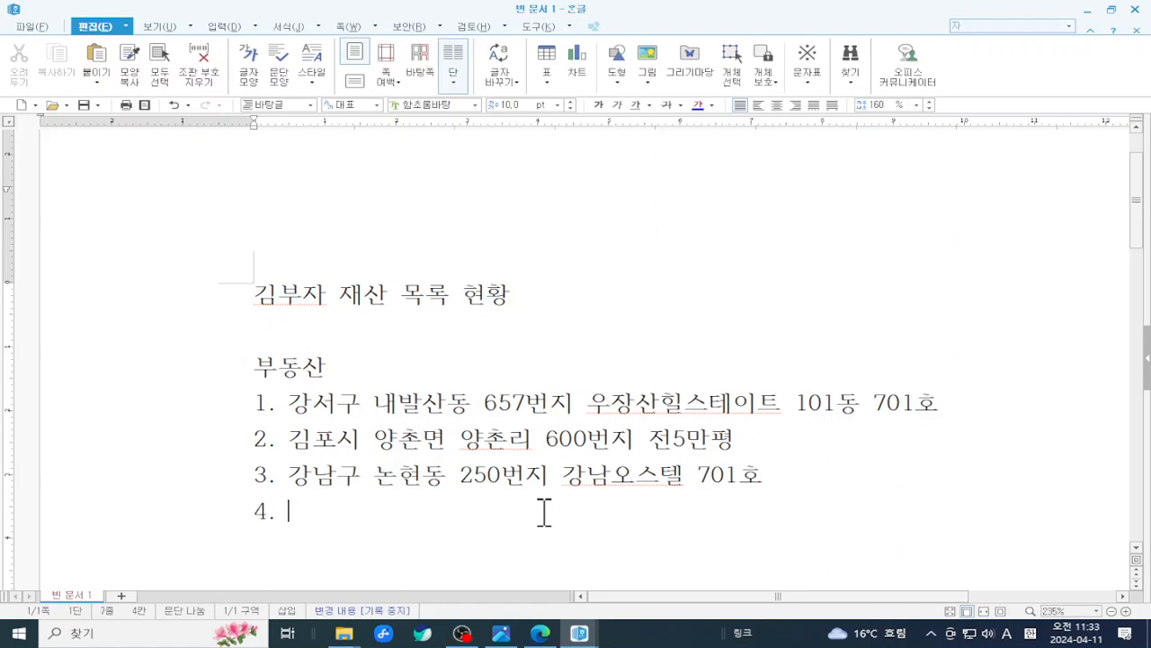
{"action": "key", "text": "BackSpace"}
{"action": "type", "text": "은행"}
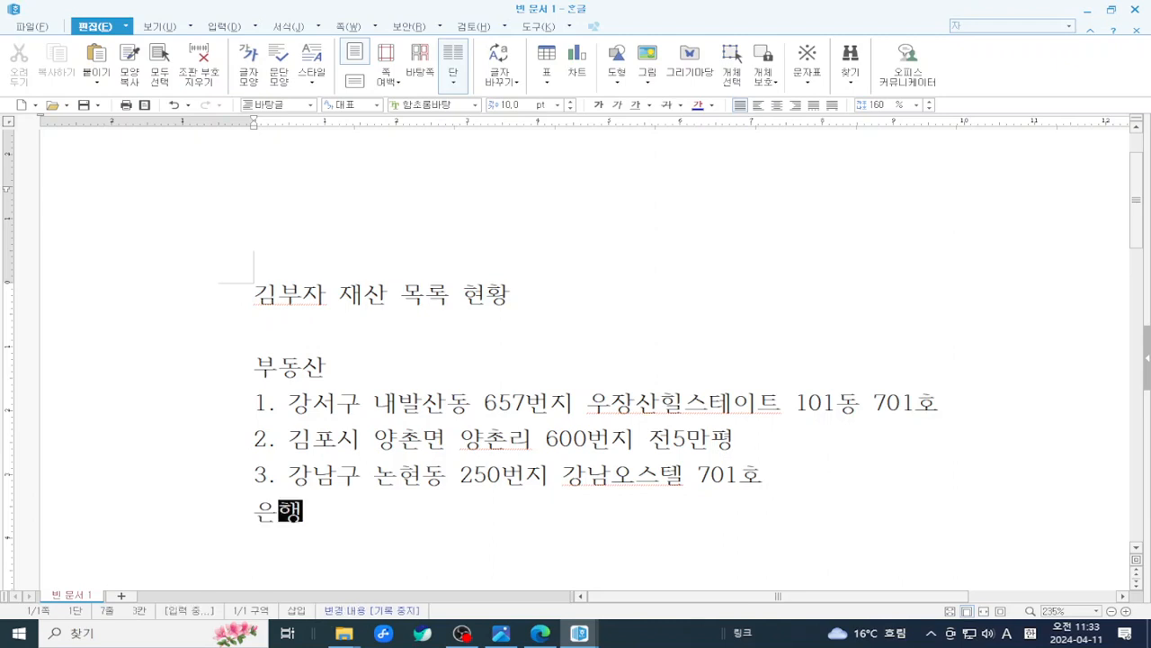
{"action": "key", "text": "Return"}
- Type bank item '1. 국민은행' followed by its account number, correcting typos
{"action": "type", "text": "1"}
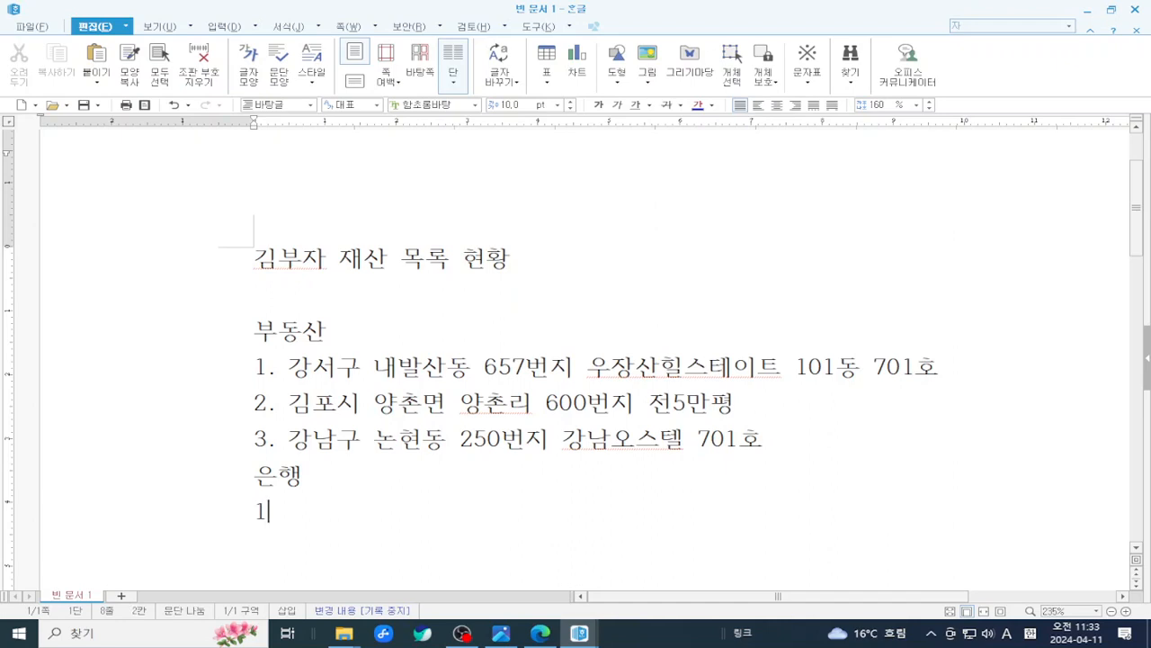
{"action": "type", "text": ". 구"}
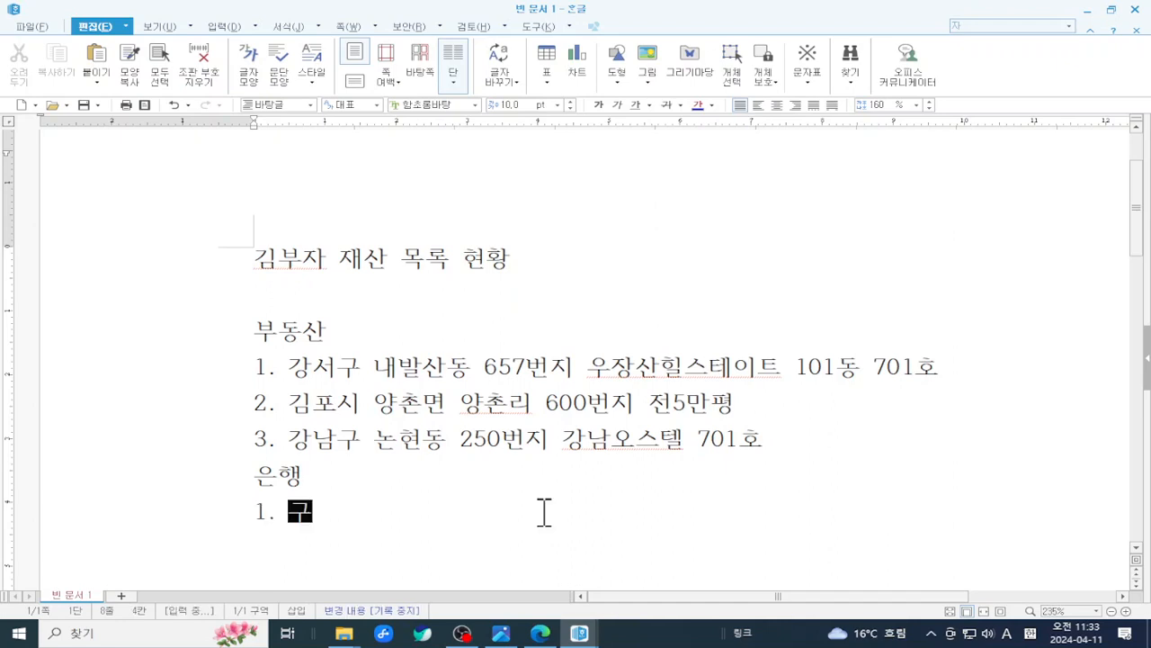
{"action": "type", "text": "ㄱ미으"}
{"action": "key", "text": "BackSpace"}
{"action": "key", "text": "BackSpace"}
{"action": "key", "text": "BackSpace"}
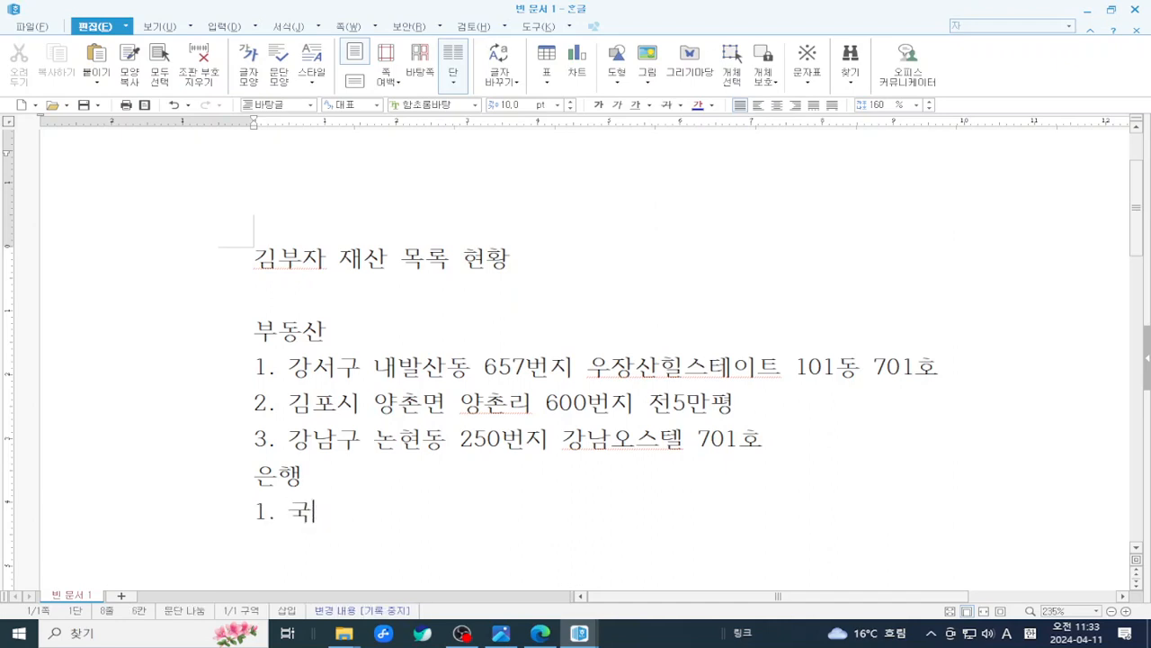
{"action": "type", "text": "민읎애"}
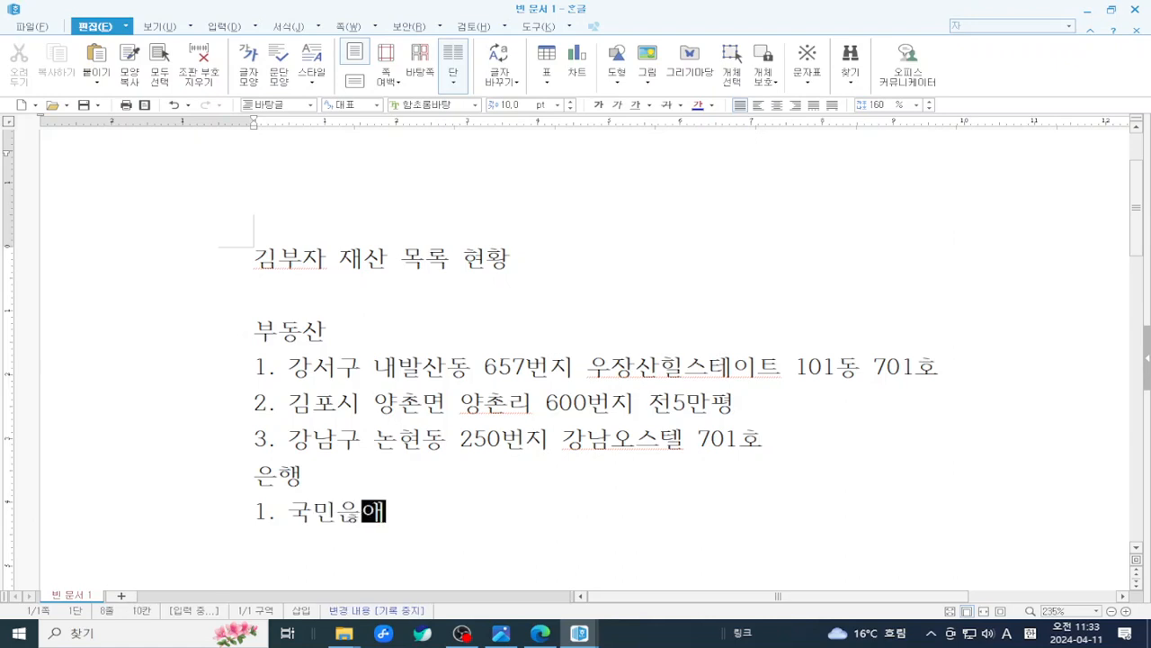
{"action": "key", "text": "BackSpace"}
{"action": "key", "text": "BackSpace"}
{"action": "key", "text": "BackSpace"}
{"action": "type", "text": "ㅇ"}
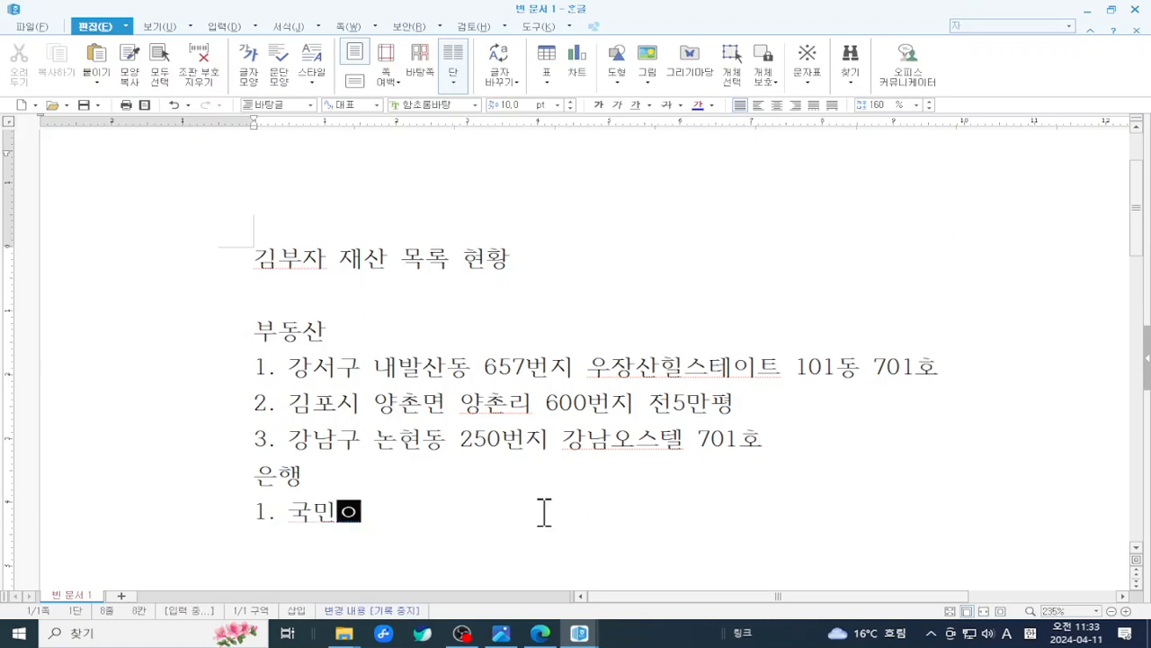
{"action": "type", "text": "ㅡㄴ행:"}
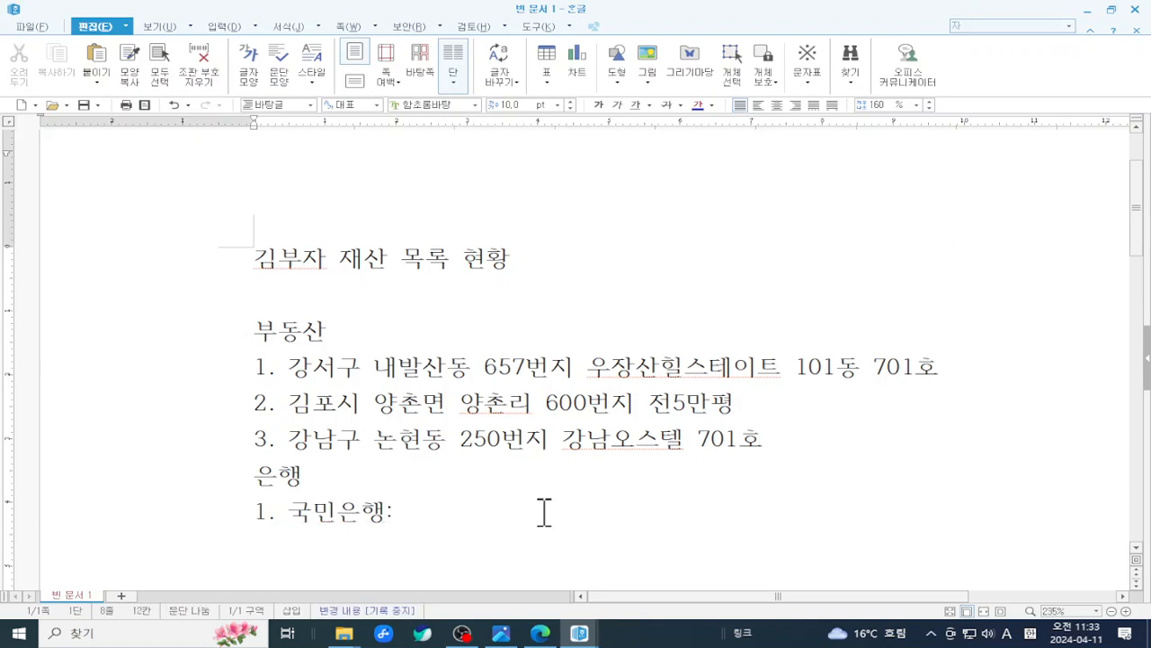
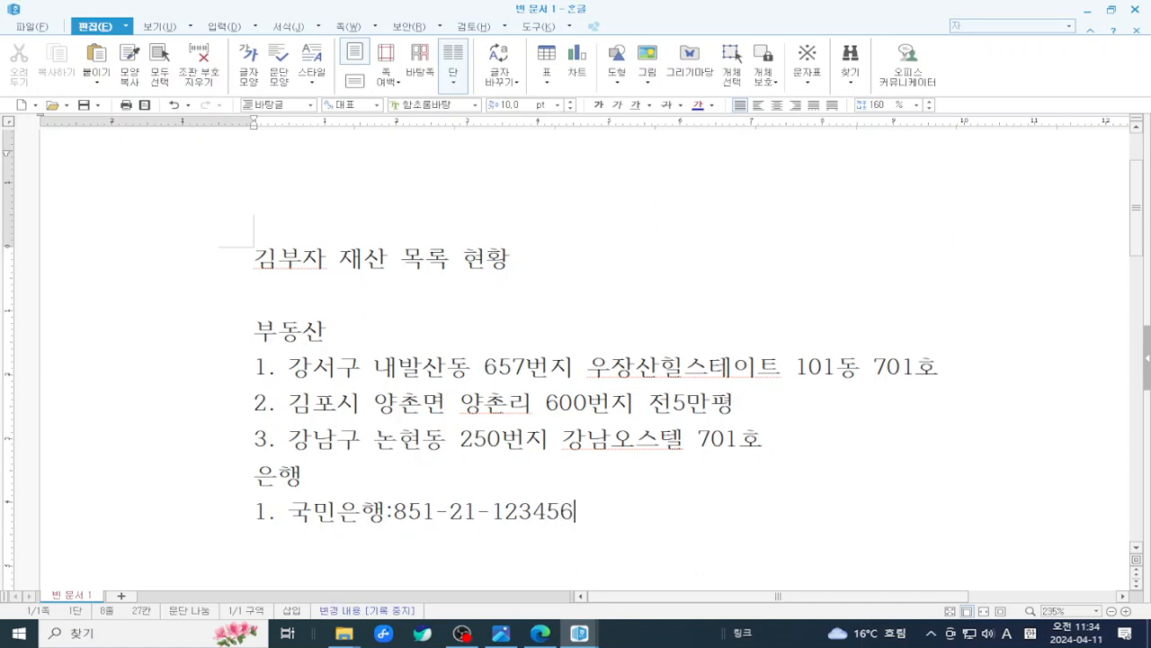
{"action": "left_click", "coordinate": [256, 256]}
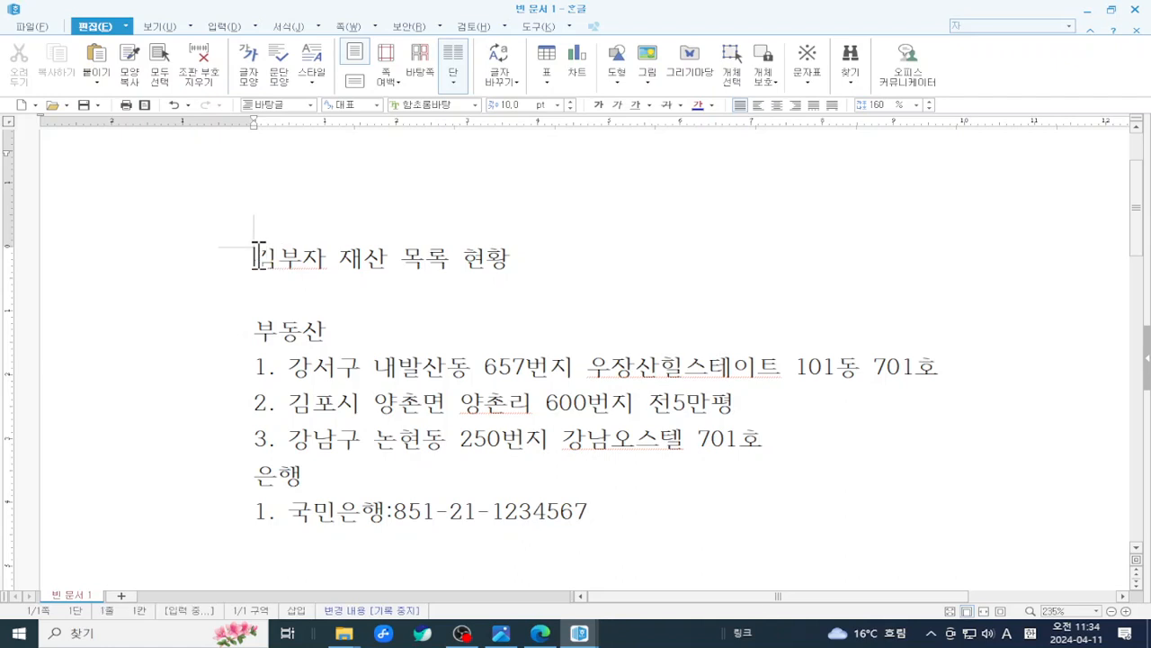
- Select all the asset-list text, from title to bank line, and make it bold
{"action": "left_click_drag", "start_coordinate": [692, 558], "coordinate": [200, 260]}
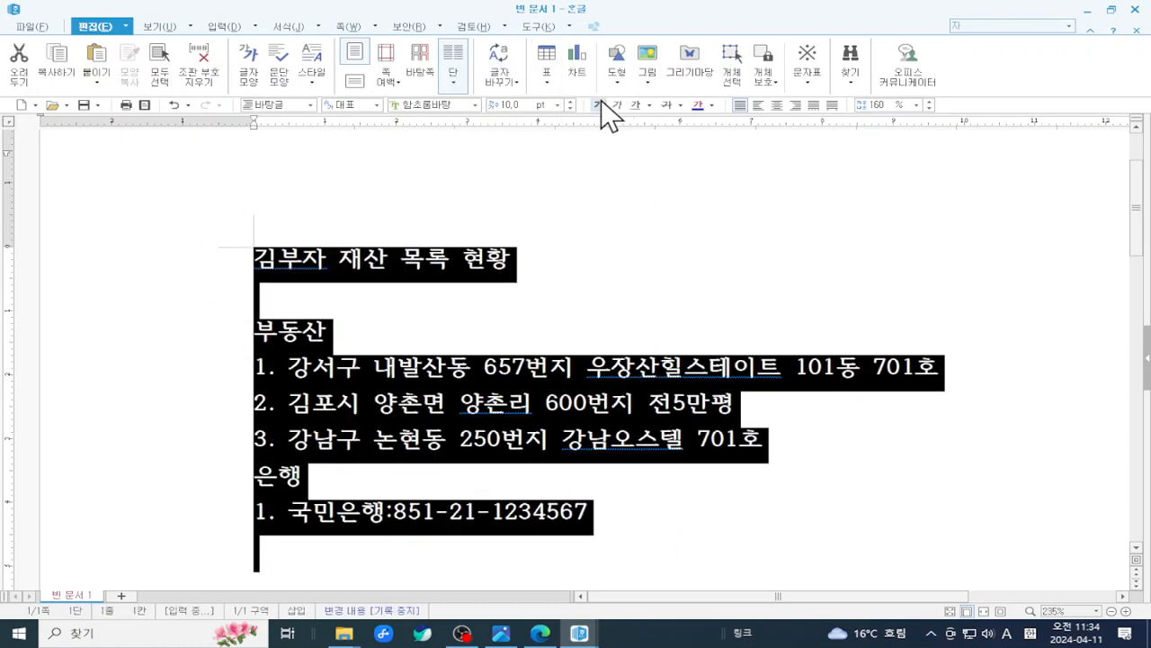
{"action": "left_click", "coordinate": [591, 234]}
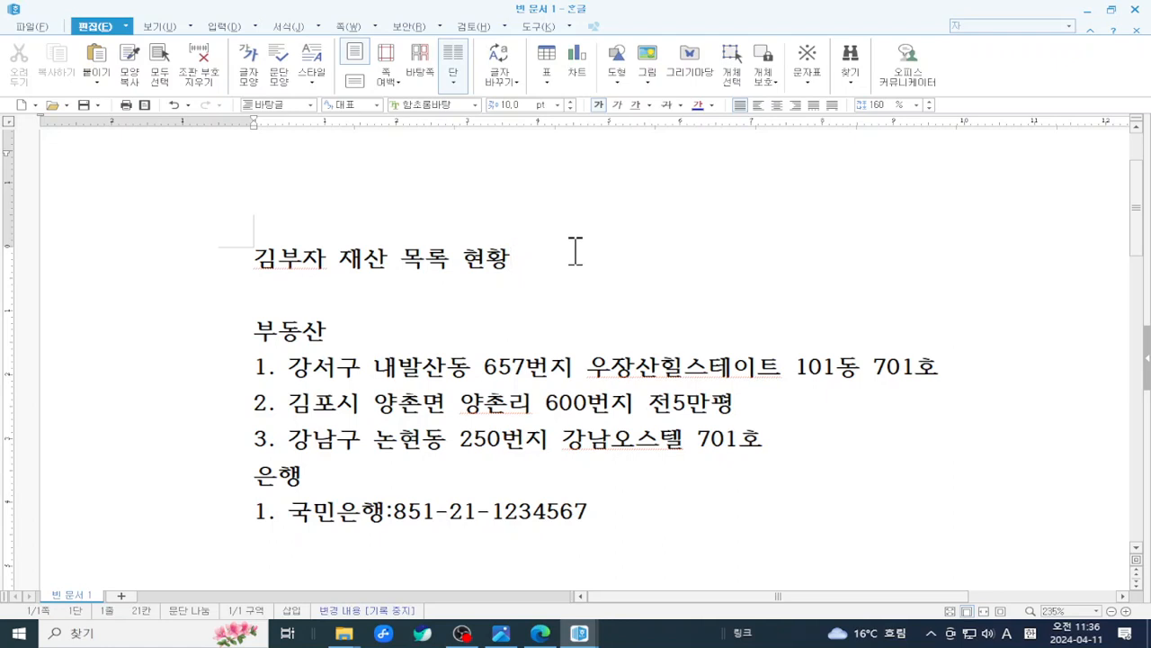
- Append '비번:' and the account password to the 국민은행 line, then select the password digits
{"action": "left_click", "coordinate": [668, 532]}
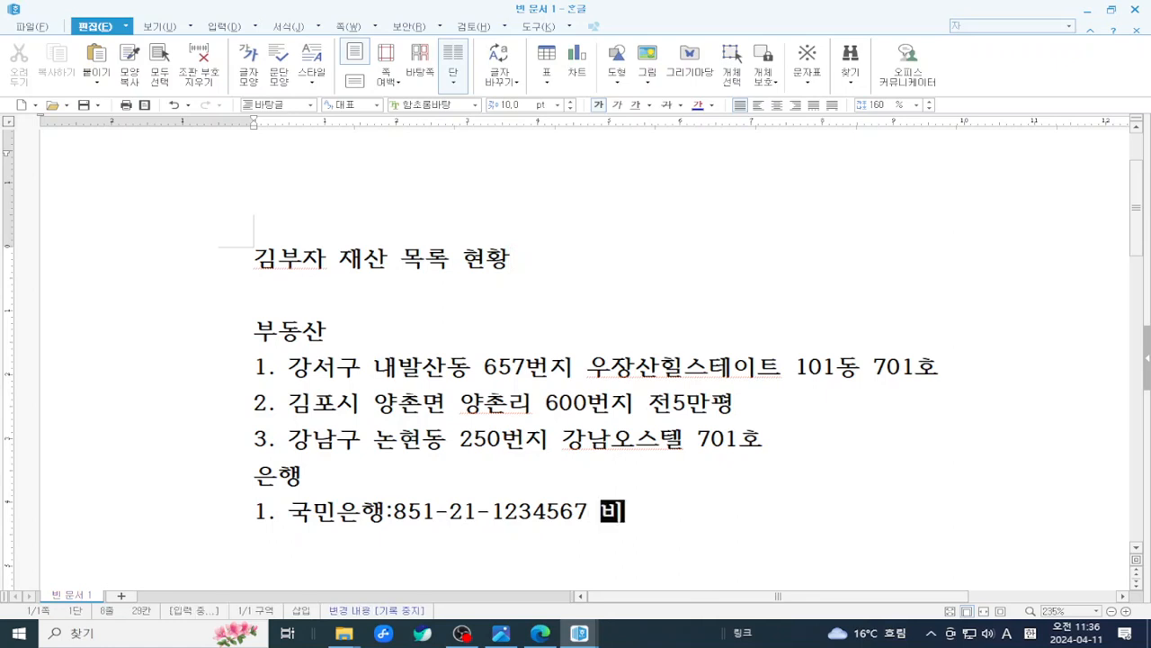
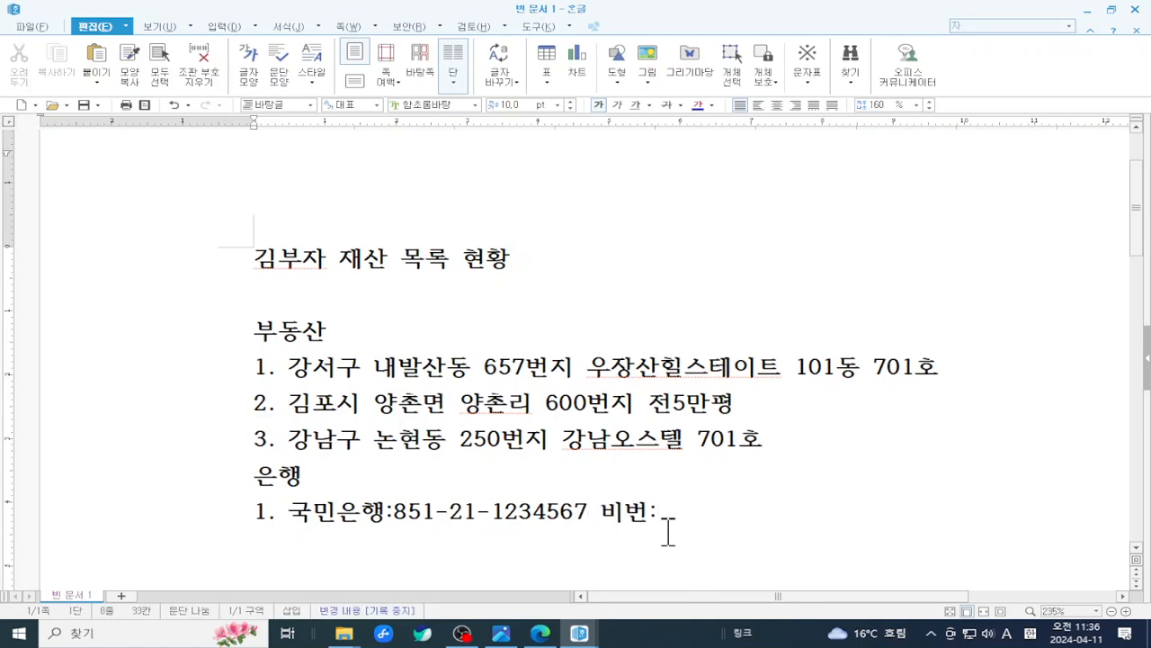
{"action": "left_click", "coordinate": [661, 511]}
{"action": "left_click_drag", "start_coordinate": [661, 511], "coordinate": [727, 511]}
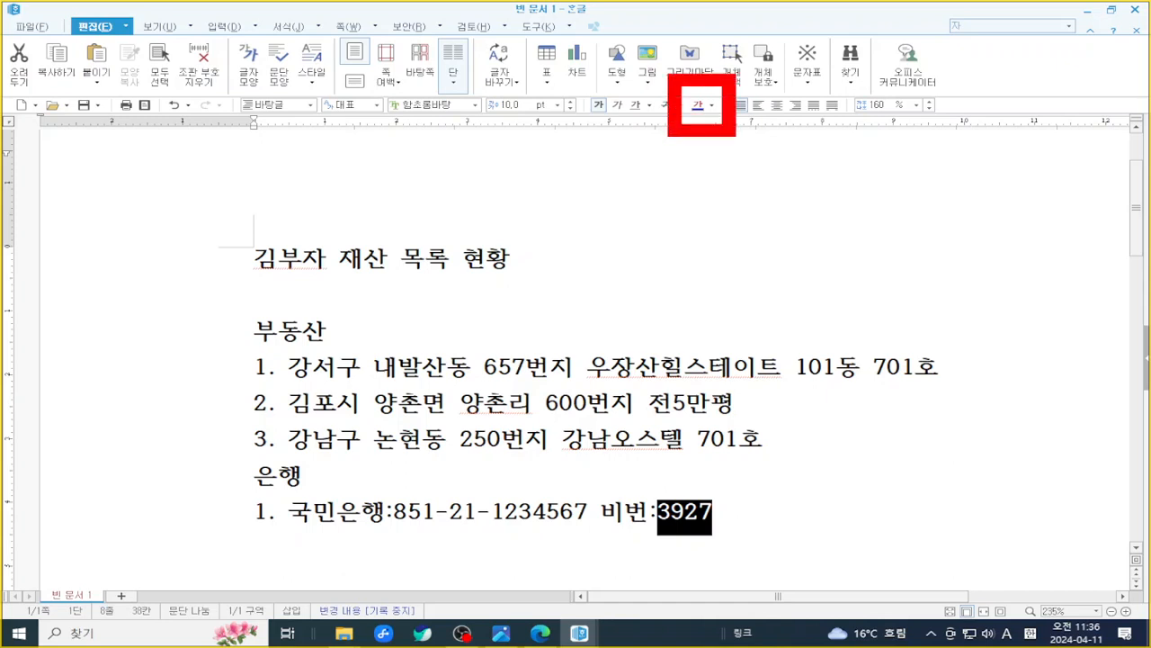
- Turn the password digits white so they vanish, confirming they remain, then select everything
{"action": "left_click", "coordinate": [711, 105]}
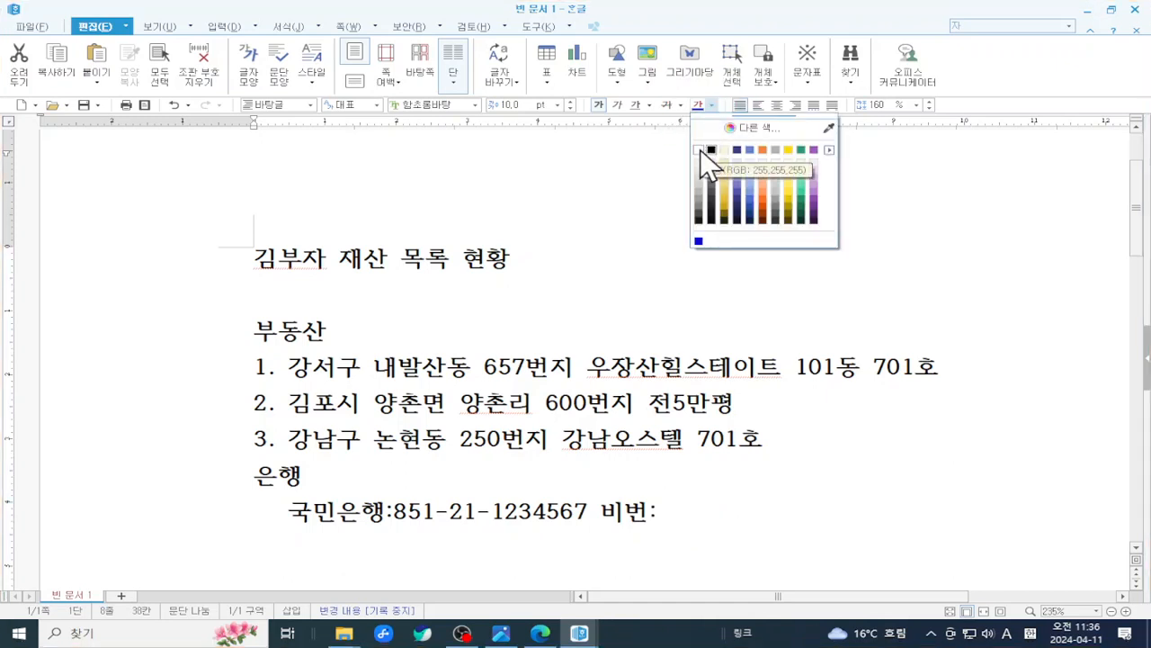
{"action": "left_click", "coordinate": [700, 149]}
{"action": "left_click", "coordinate": [890, 365]}
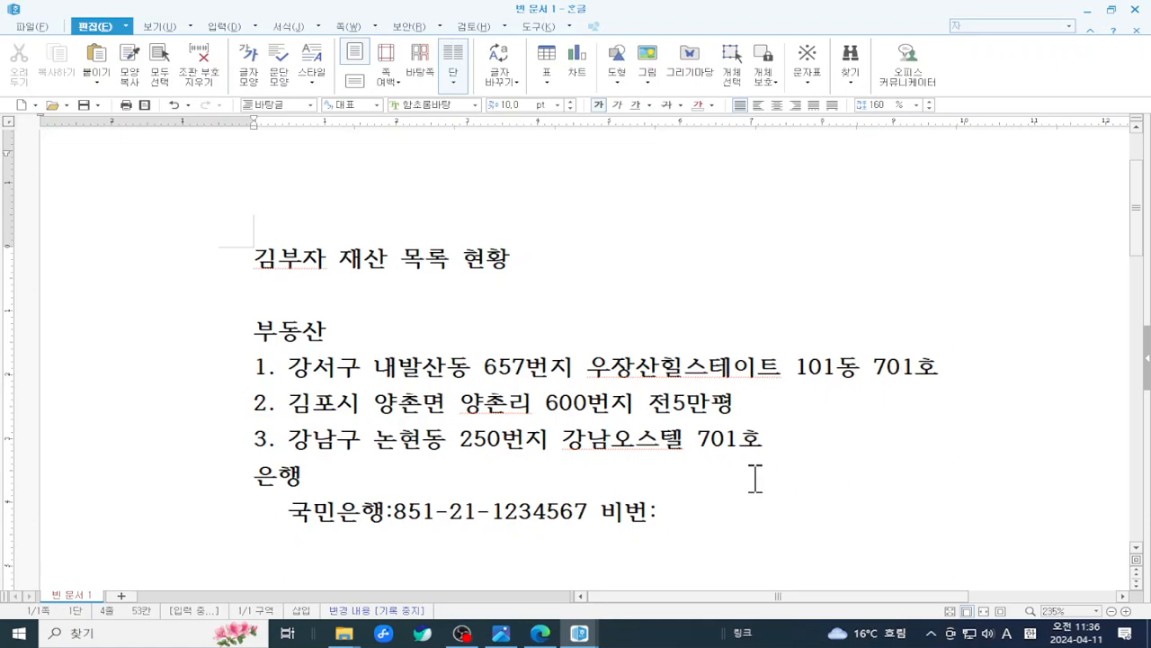
{"action": "left_click_drag", "start_coordinate": [660, 514], "coordinate": [768, 519]}
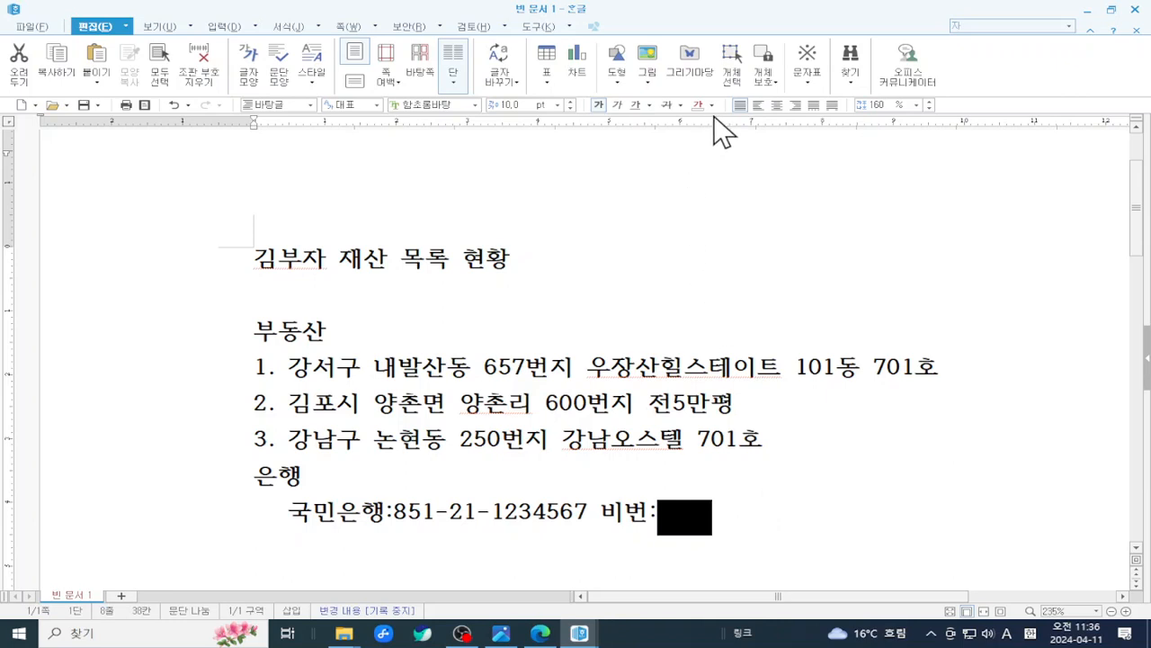
{"action": "left_click", "coordinate": [728, 294]}
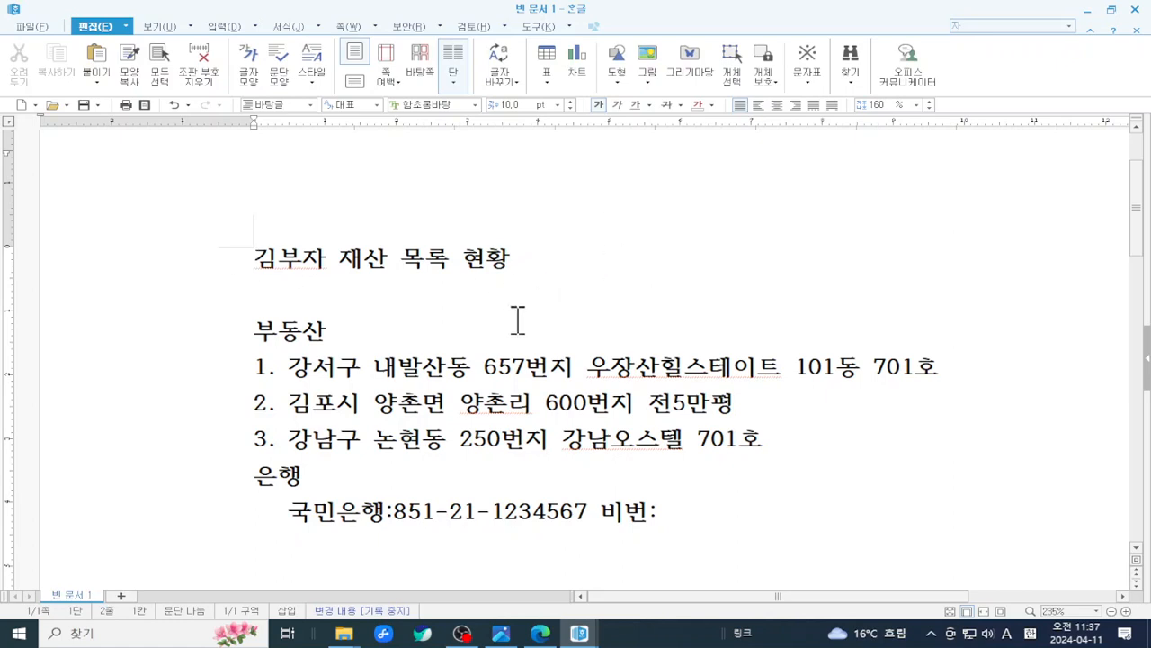
{"action": "key", "text": "ctrl+a"}
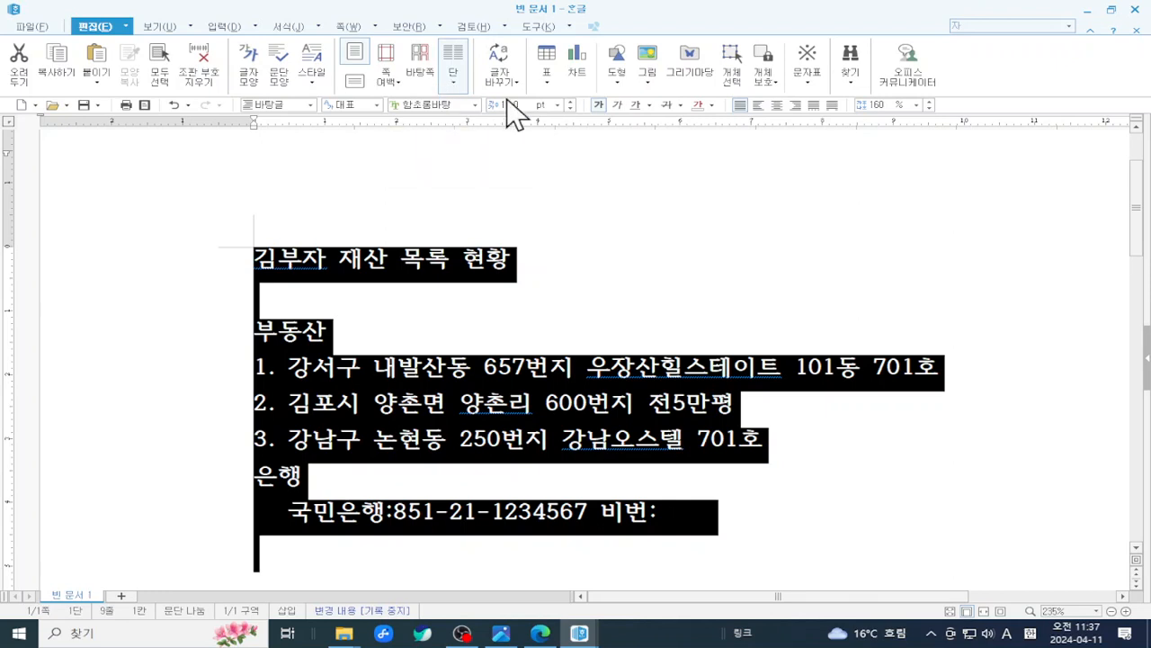
- Try entering 굴림 in the font box and switch the font list to show all fonts
{"action": "left_click", "coordinate": [440, 104]}
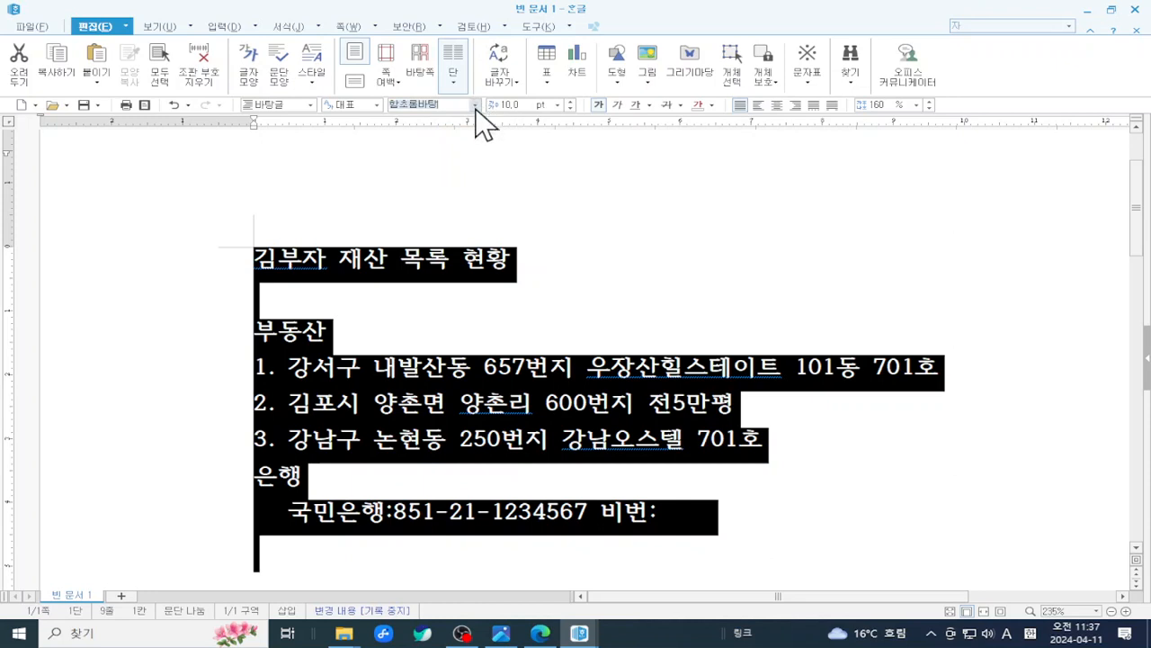
{"action": "type", "text": "굴림"}
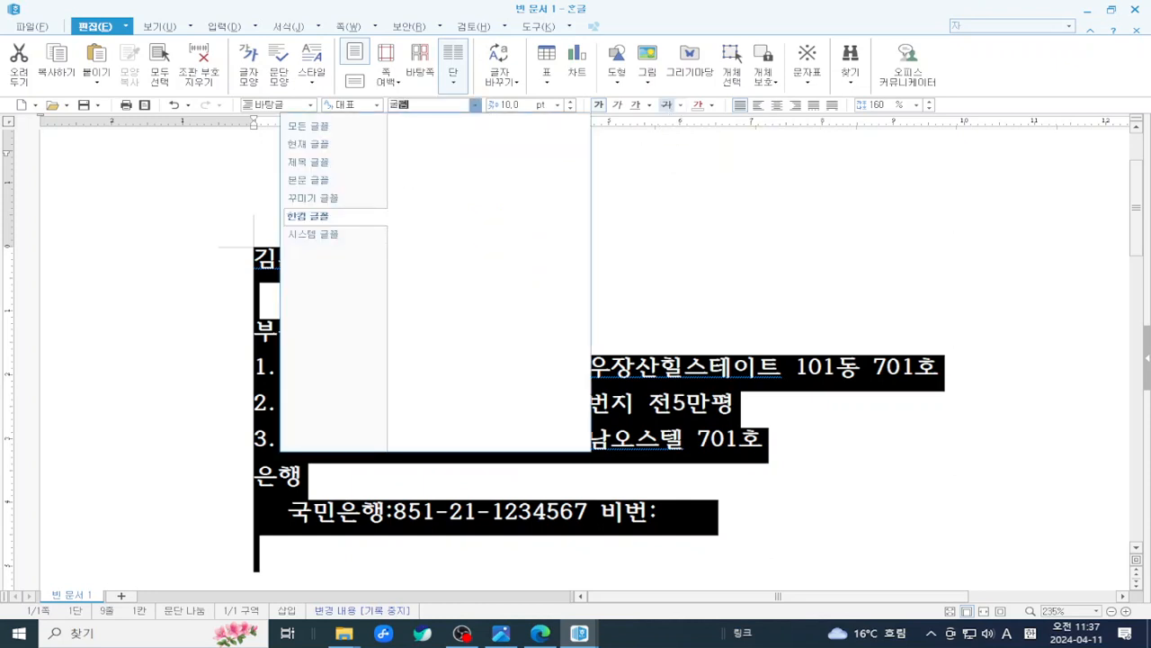
{"action": "key", "text": "Escape"}
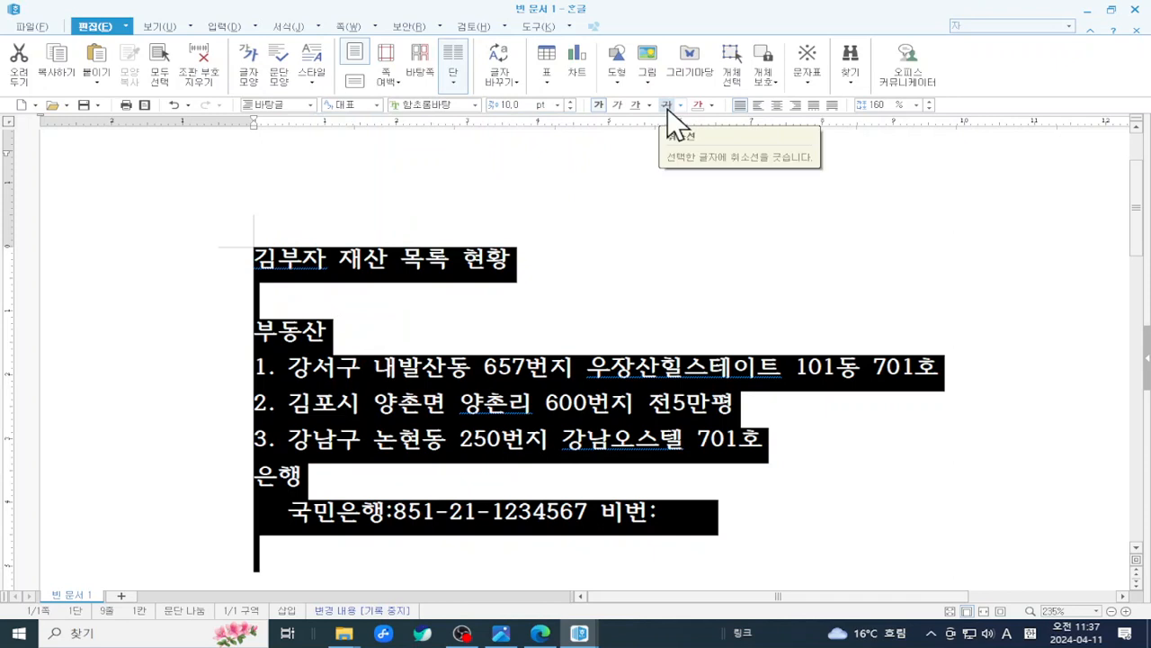
{"action": "left_click", "coordinate": [449, 105]}
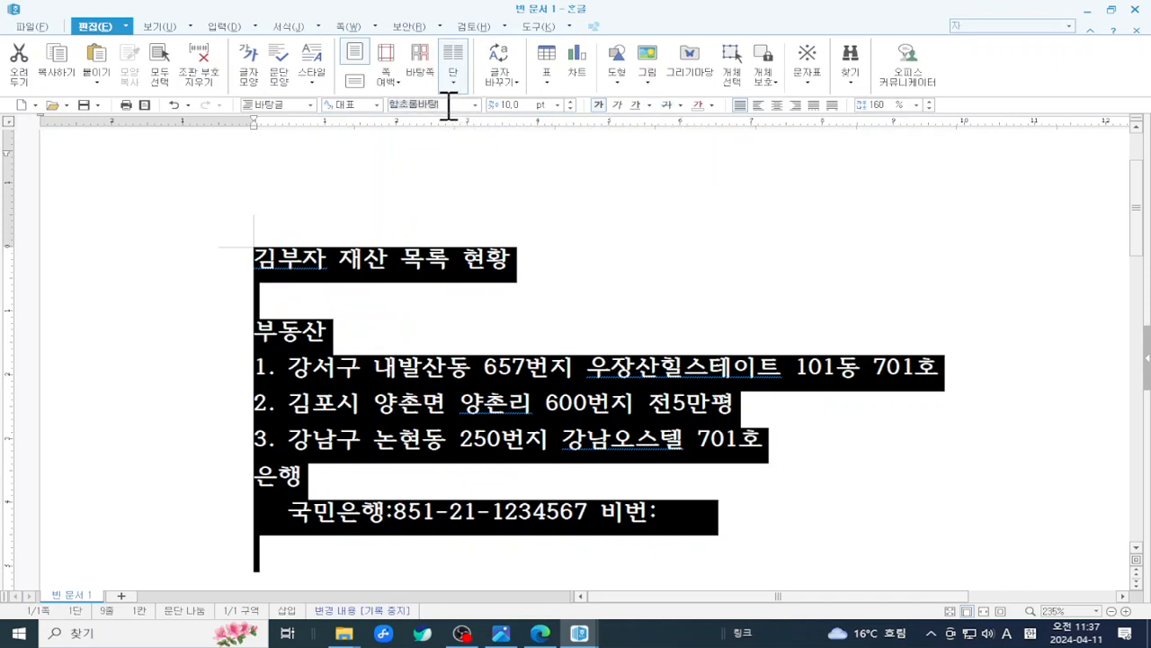
{"action": "type", "text": "굴"}
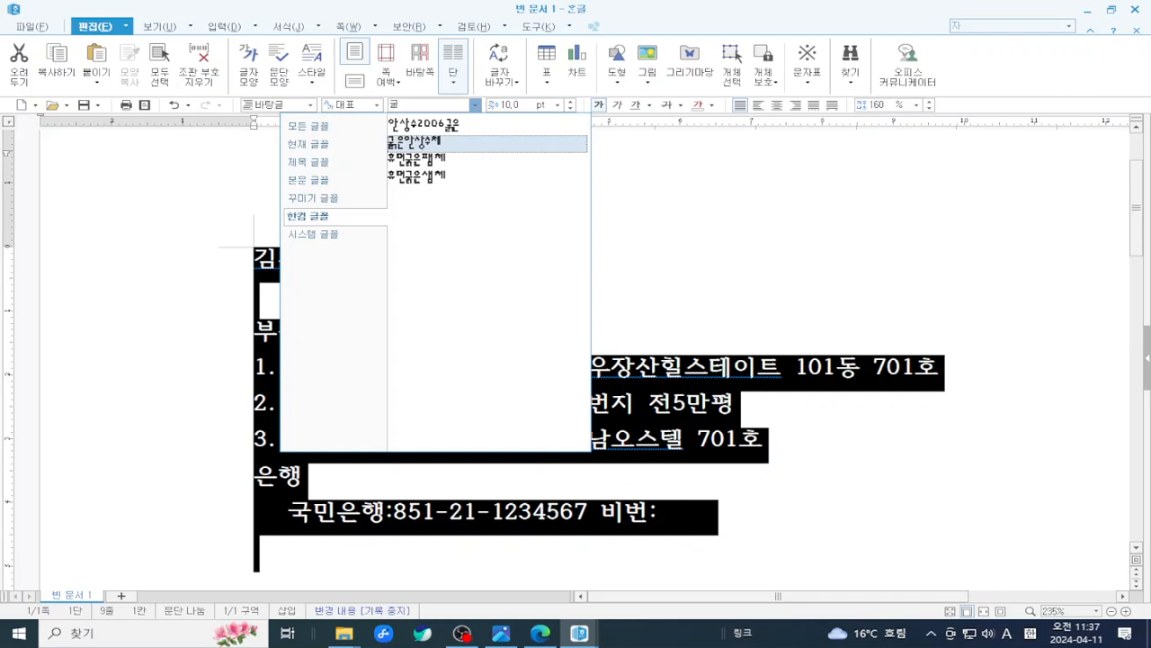
{"action": "type", "text": "림"}
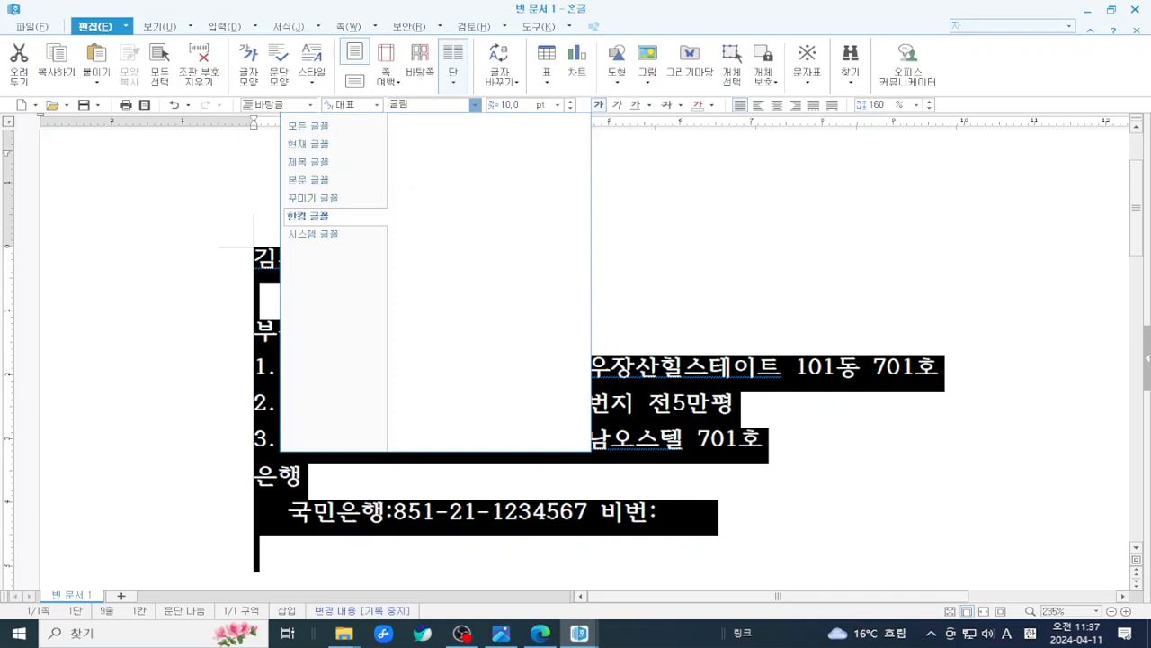
{"action": "key", "text": "Escape"}
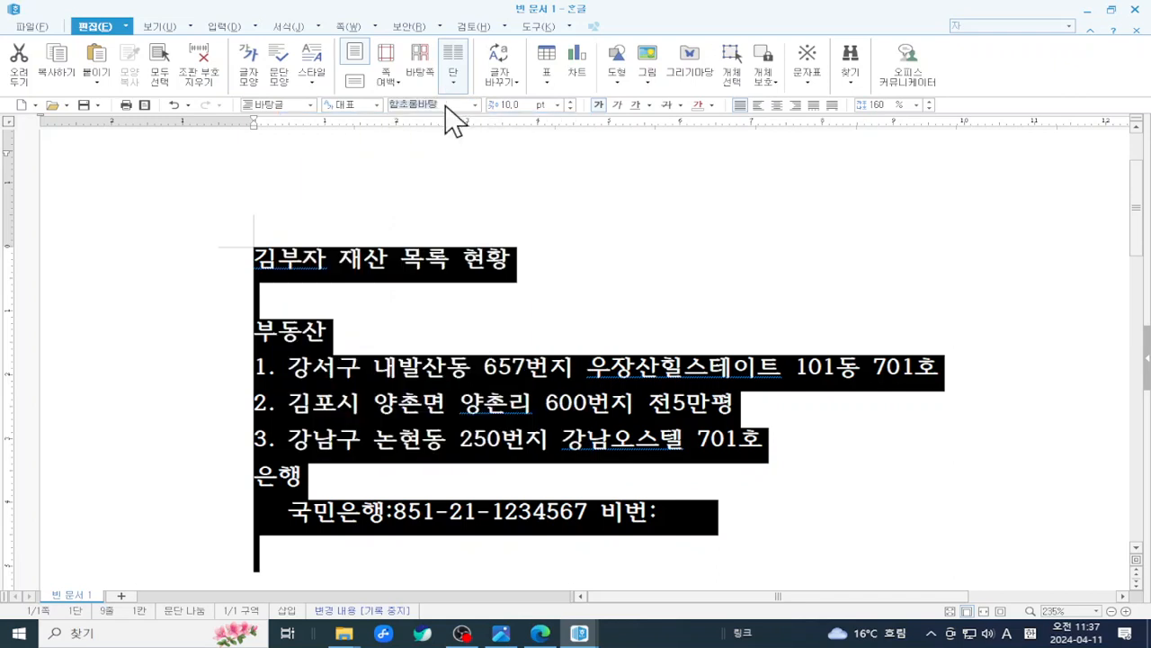
{"action": "left_click", "coordinate": [476, 106]}
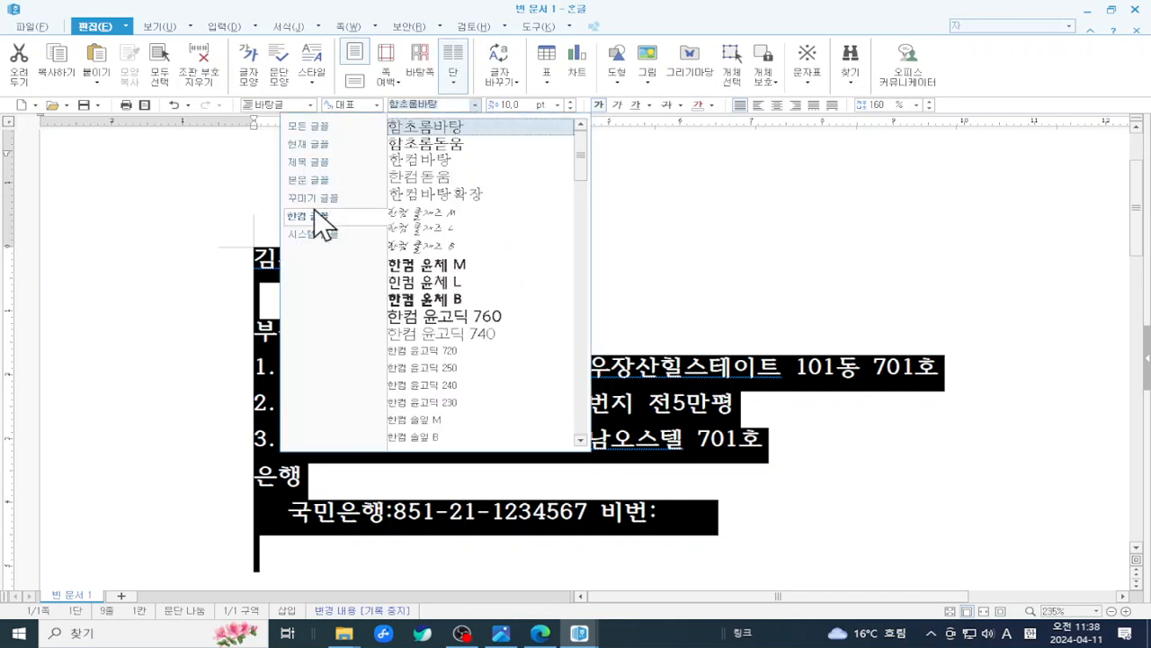
{"action": "left_click", "coordinate": [309, 130]}
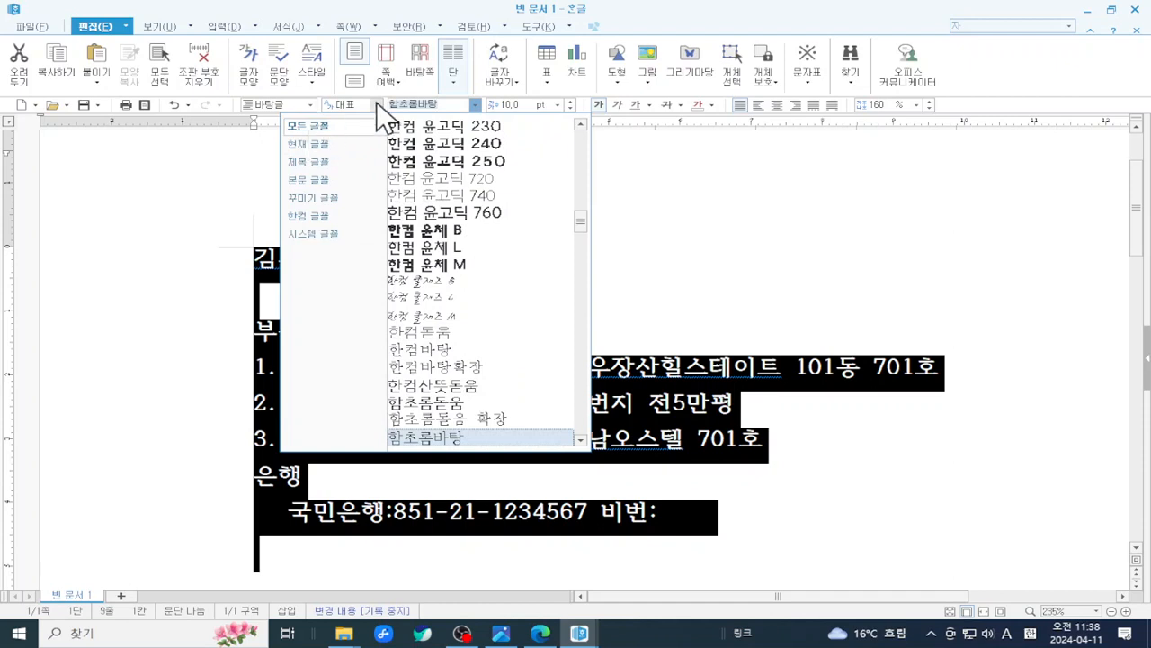
{"action": "left_click", "coordinate": [441, 102]}
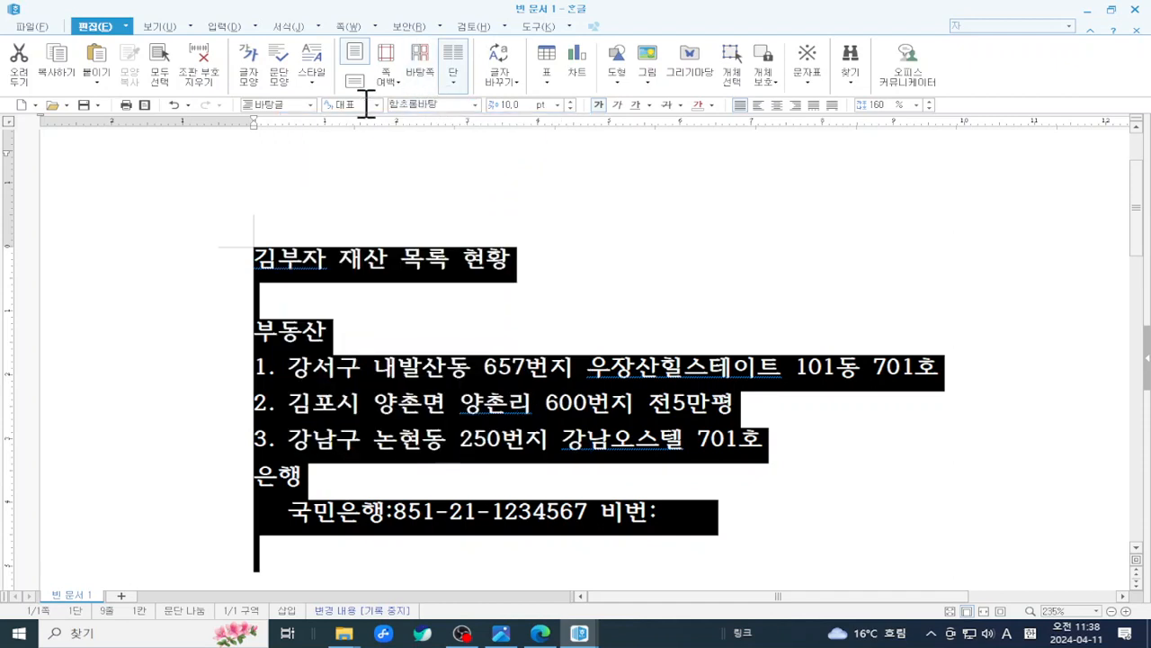
- Enter 굴림 as the font for the selected text, then close the font list and deselect
{"action": "left_click", "coordinate": [474, 104]}
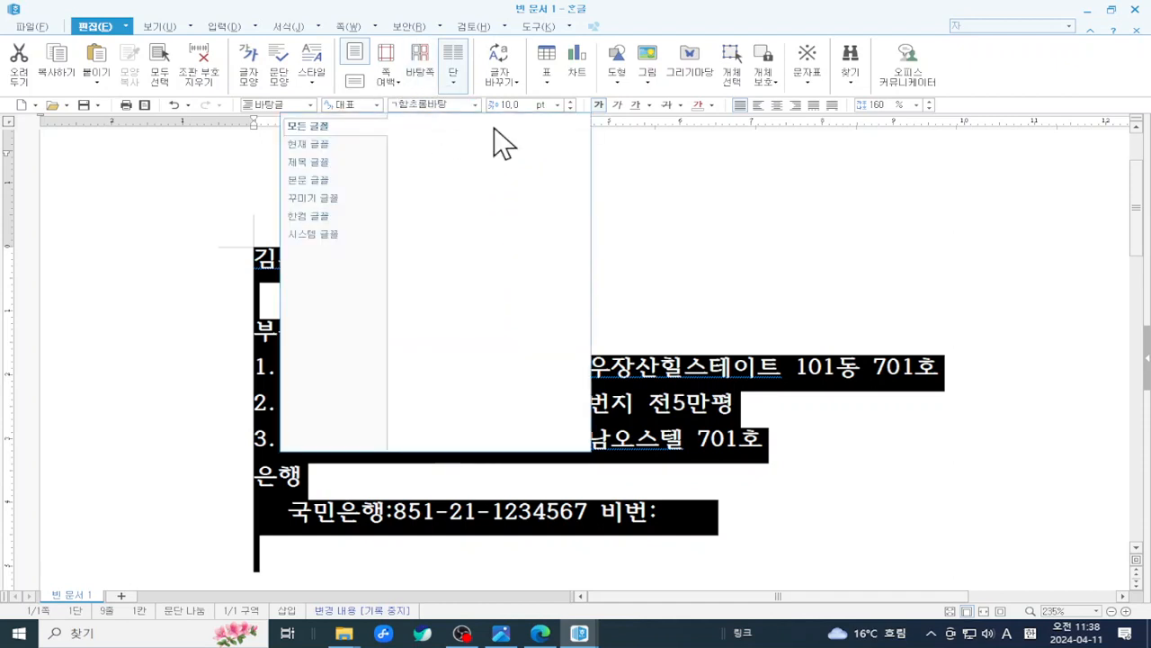
{"action": "key", "text": "BackSpace"}
{"action": "key", "text": "BackSpace"}
{"action": "key", "text": "BackSpace"}
{"action": "key", "text": "BackSpace"}
{"action": "key", "text": "BackSpace"}
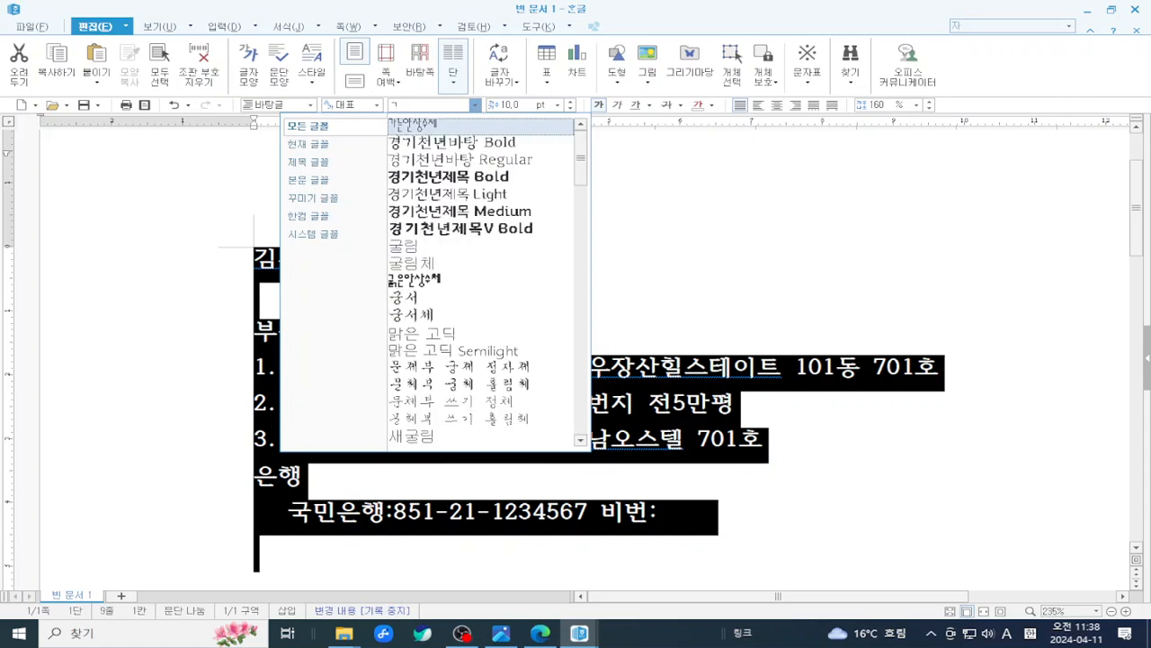
{"action": "type", "text": "굴림"}
{"action": "left_click", "coordinate": [494, 127]}
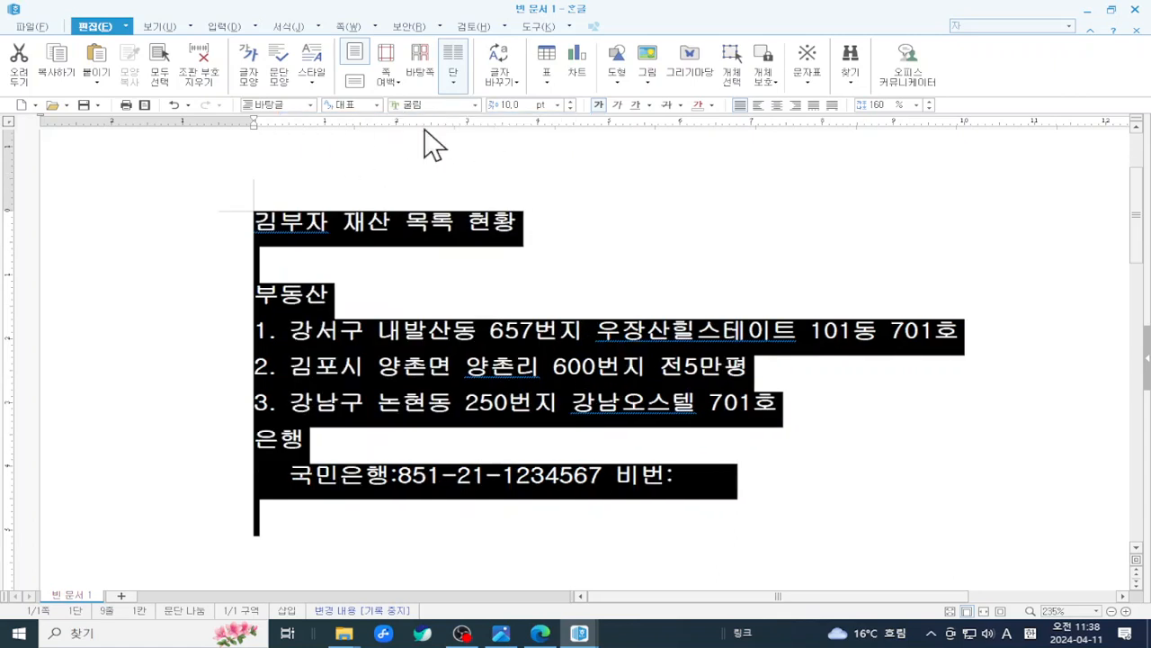
{"action": "left_click", "coordinate": [475, 106]}
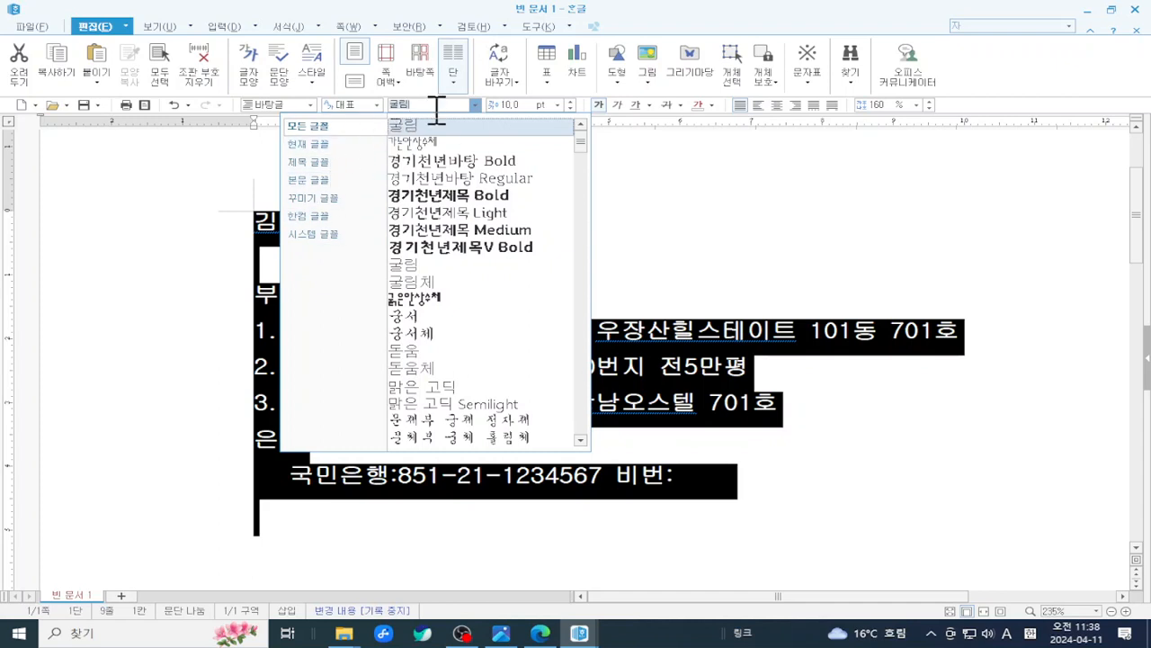
{"action": "left_click", "coordinate": [683, 198]}
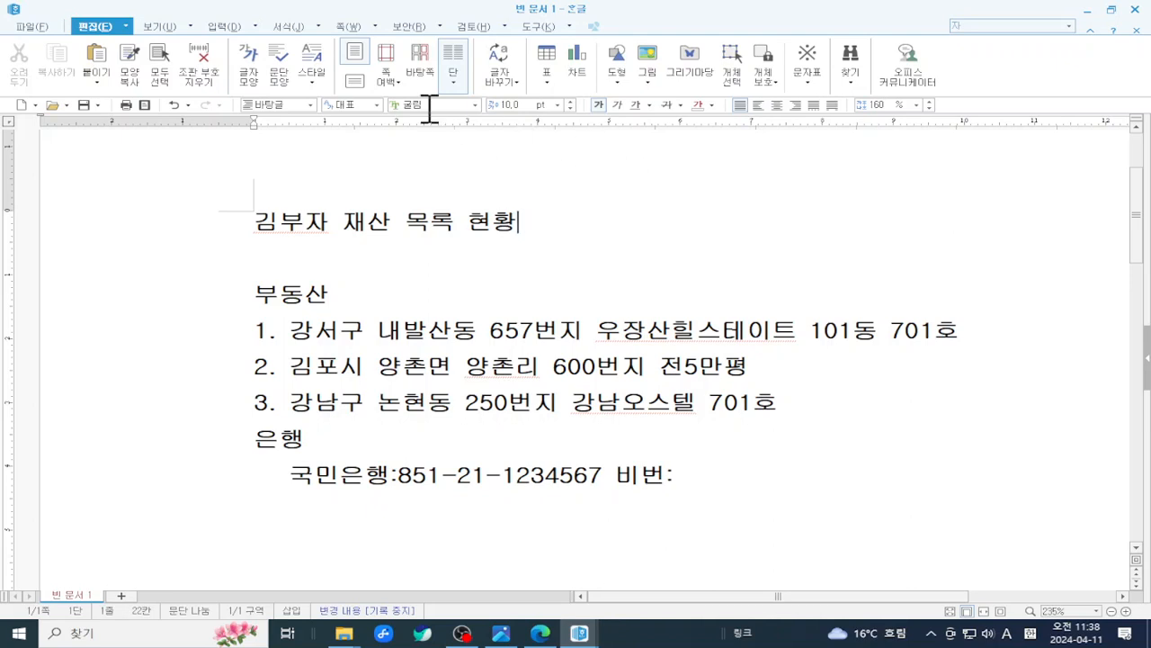
- Browse the full font list and pick 굴림체
{"action": "left_click", "coordinate": [476, 106]}
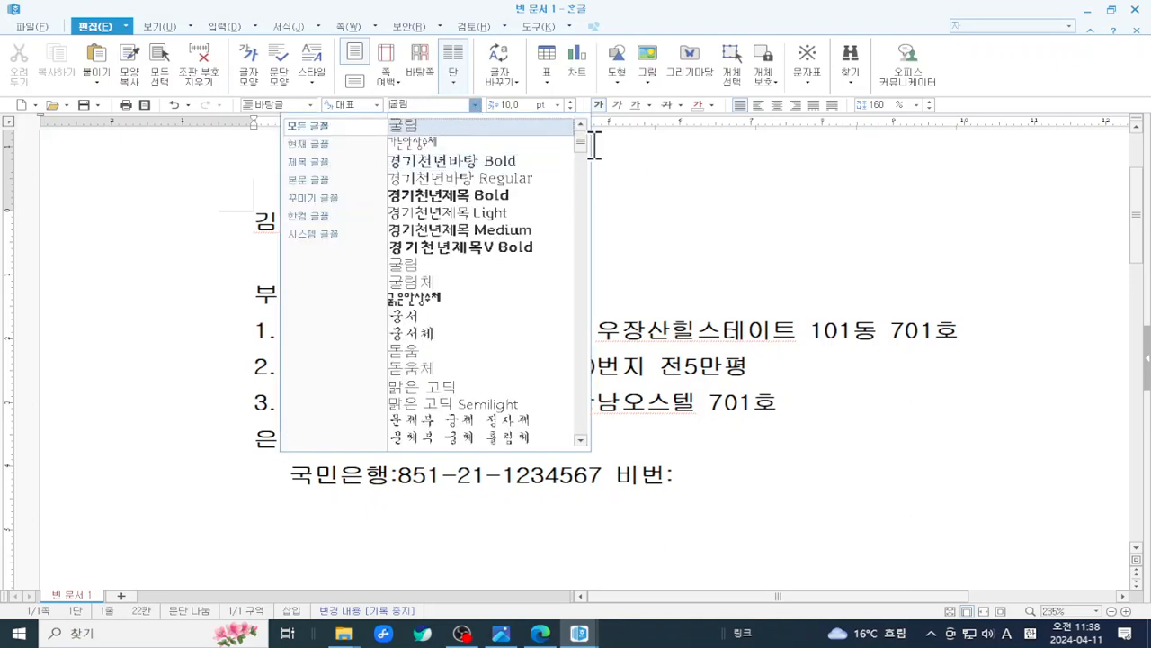
{"action": "left_click_drag", "start_coordinate": [579, 143], "coordinate": [594, 98]}
{"action": "left_click", "coordinate": [475, 106]}
{"action": "left_click", "coordinate": [475, 106]}
{"action": "left_click", "coordinate": [474, 106]}
{"action": "left_click", "coordinate": [474, 105]}
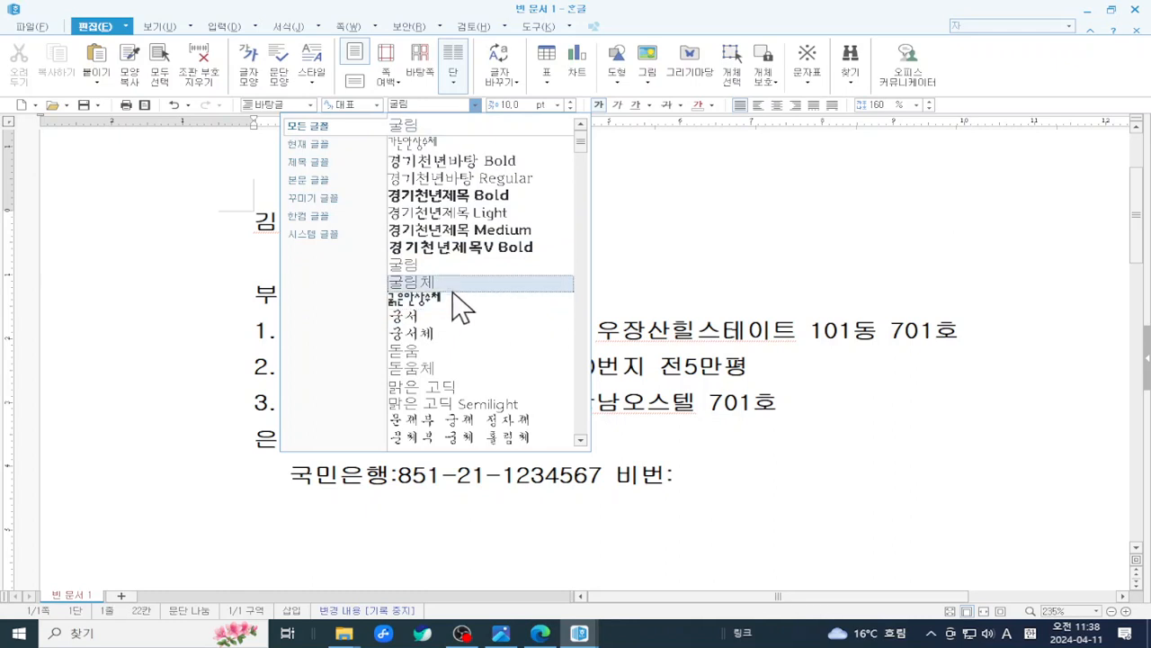
{"action": "scroll", "coordinate": [464, 304], "scroll_direction": "down", "scroll_amount": 1}
{"action": "scroll", "coordinate": [463, 304], "scroll_direction": "down", "scroll_amount": 2}
{"action": "scroll", "coordinate": [464, 304], "scroll_direction": "up", "scroll_amount": 3}
{"action": "scroll", "coordinate": [449, 354], "scroll_direction": "down", "scroll_amount": 2}
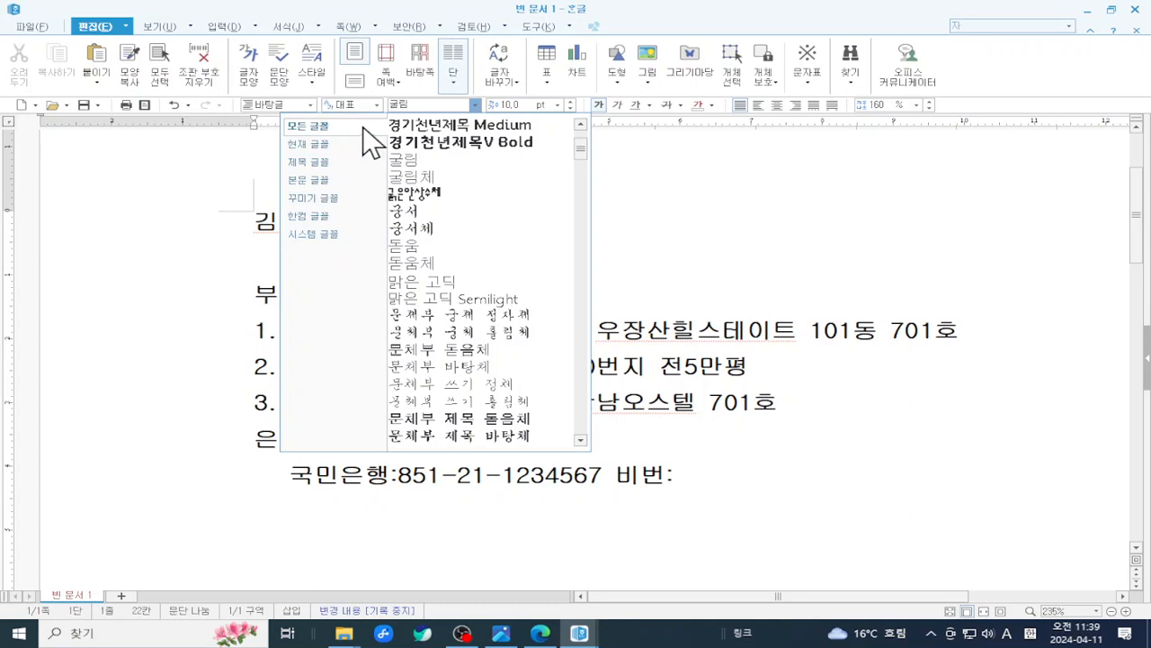
{"action": "scroll", "coordinate": [527, 120], "scroll_direction": "up", "scroll_amount": 2}
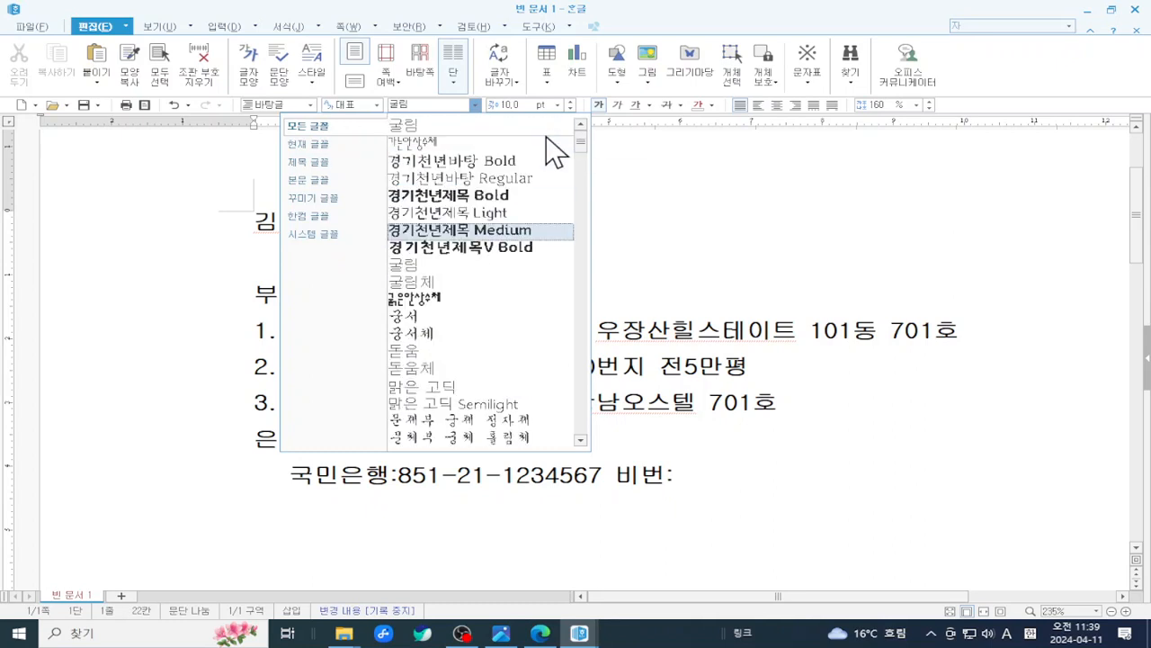
{"action": "scroll", "coordinate": [468, 337], "scroll_direction": "down", "scroll_amount": 2}
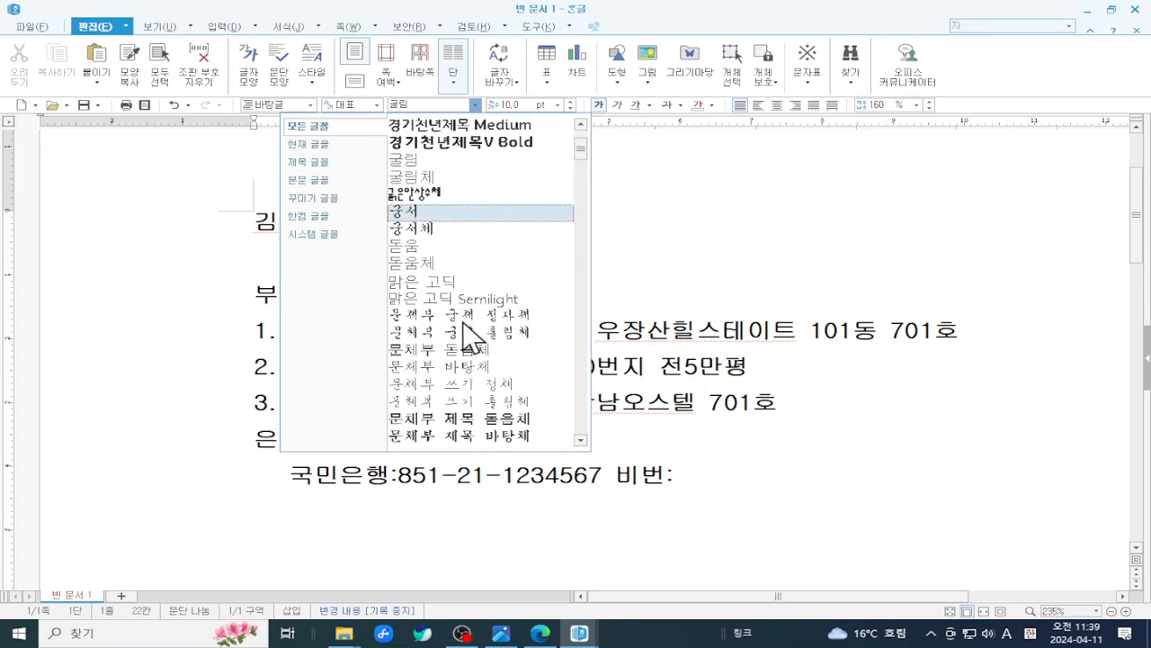
{"action": "left_click", "coordinate": [480, 191]}
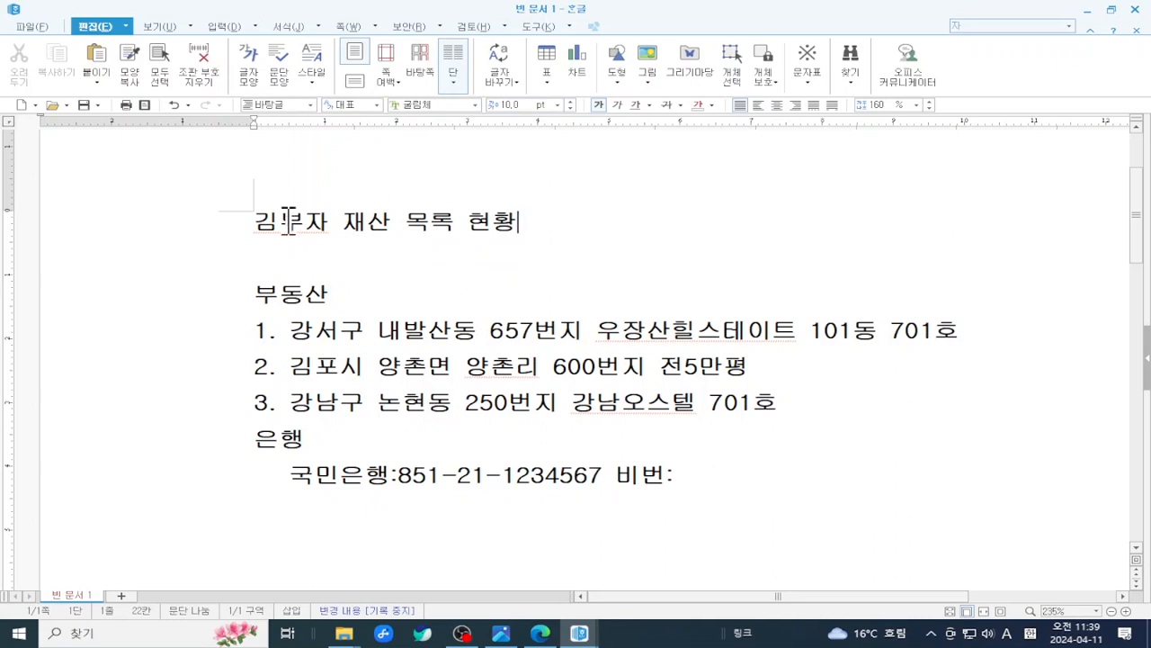
- Select the text from the title down to the 은행 line and set it in 굴림체
{"action": "left_click_drag", "start_coordinate": [239, 221], "coordinate": [753, 488]}
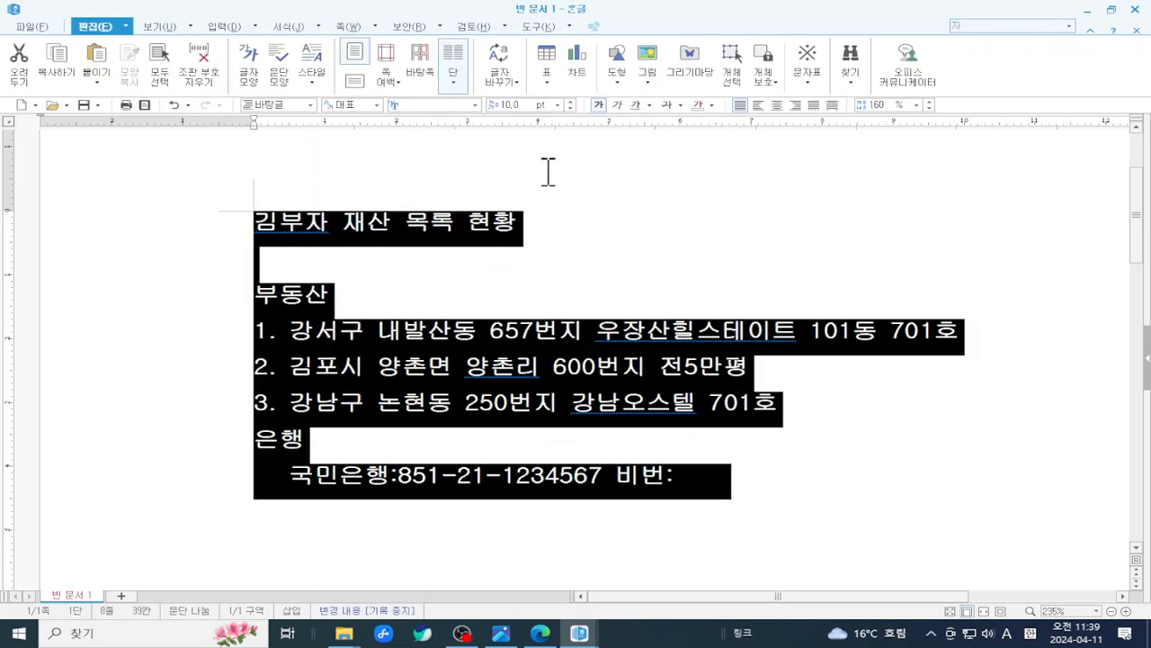
{"action": "left_click", "coordinate": [474, 105]}
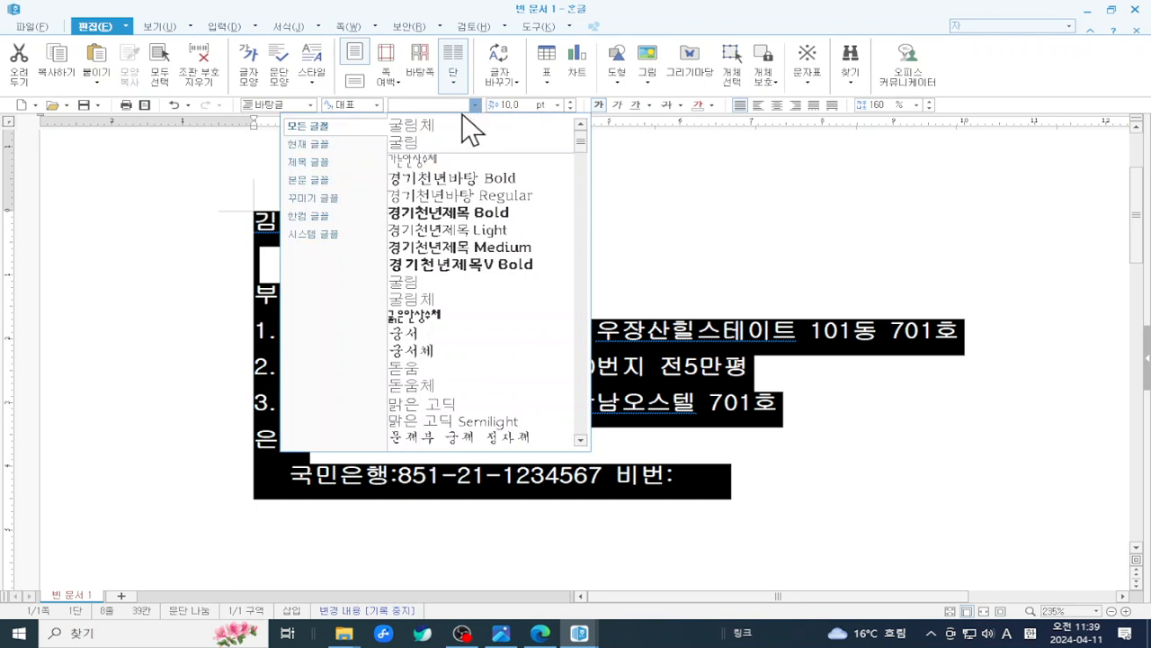
{"action": "left_click", "coordinate": [453, 126]}
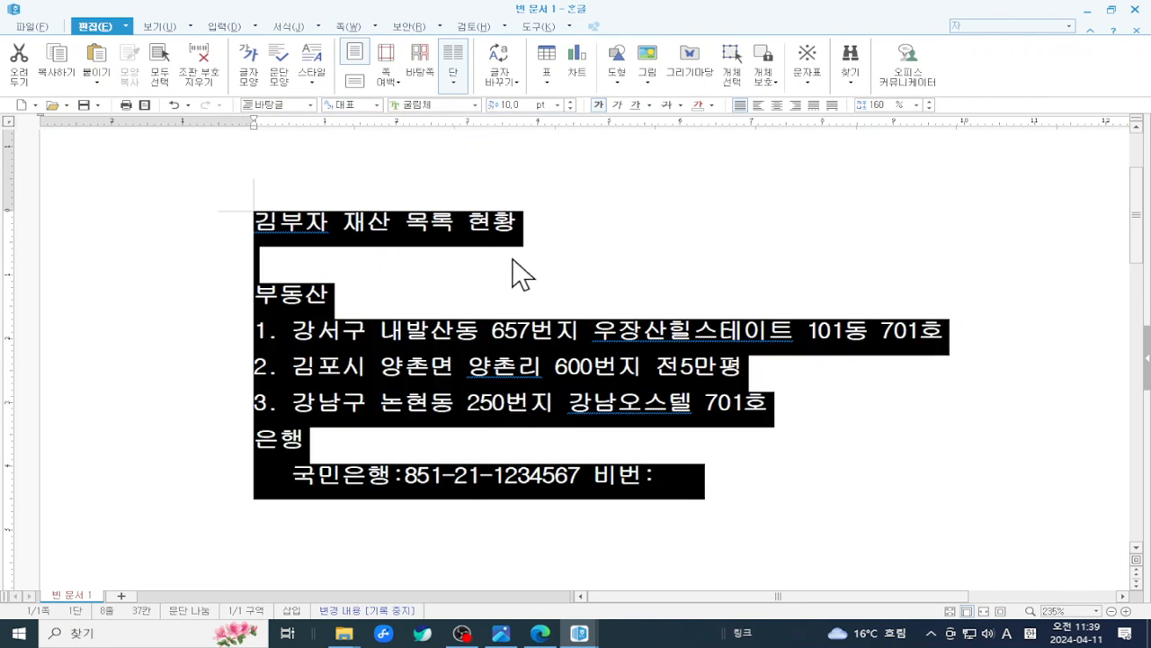
{"action": "left_click", "coordinate": [558, 105]}
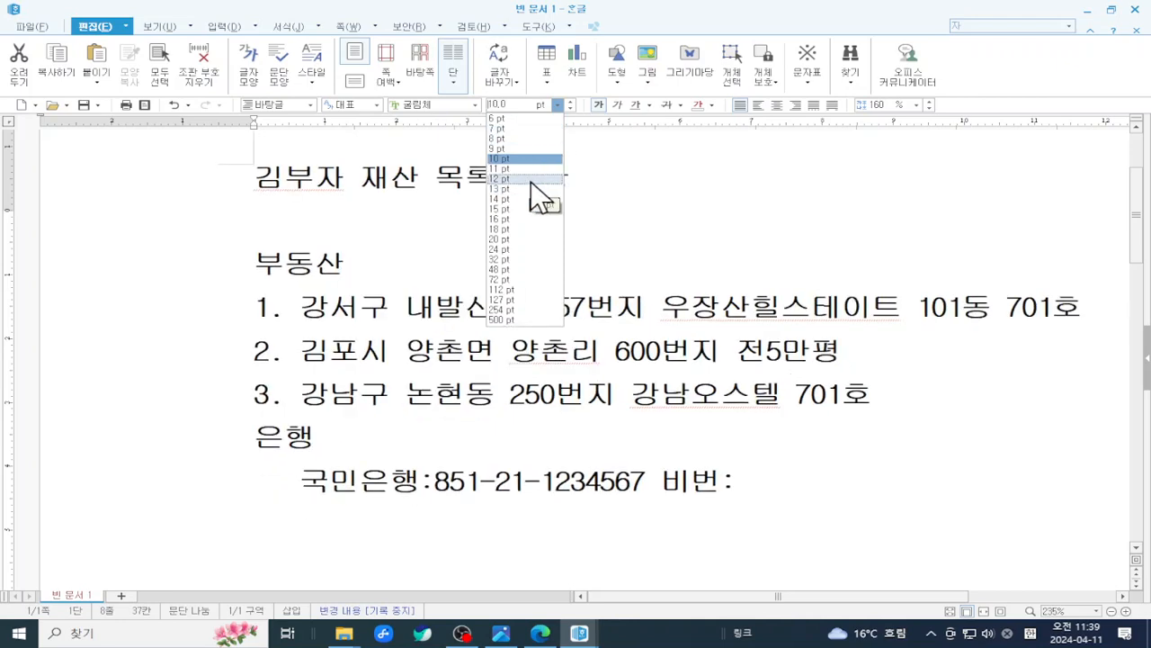
- Set the selected text to 12 pt and the Office-theme blue, then deselect
{"action": "left_click", "coordinate": [531, 179]}
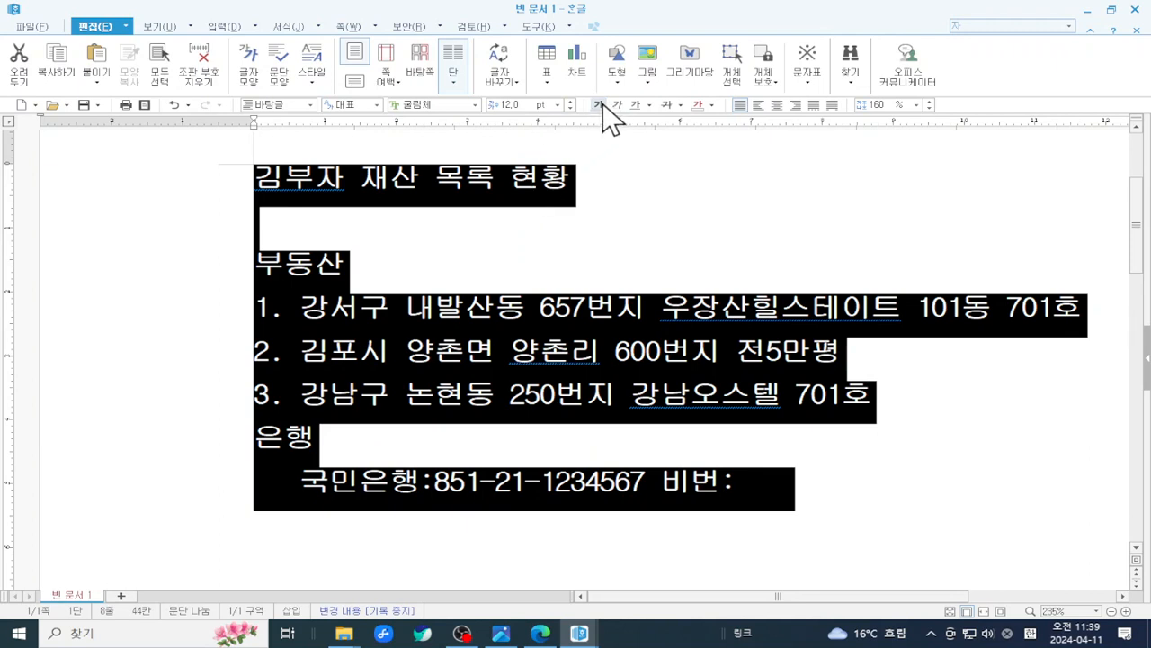
{"action": "left_click", "coordinate": [712, 104]}
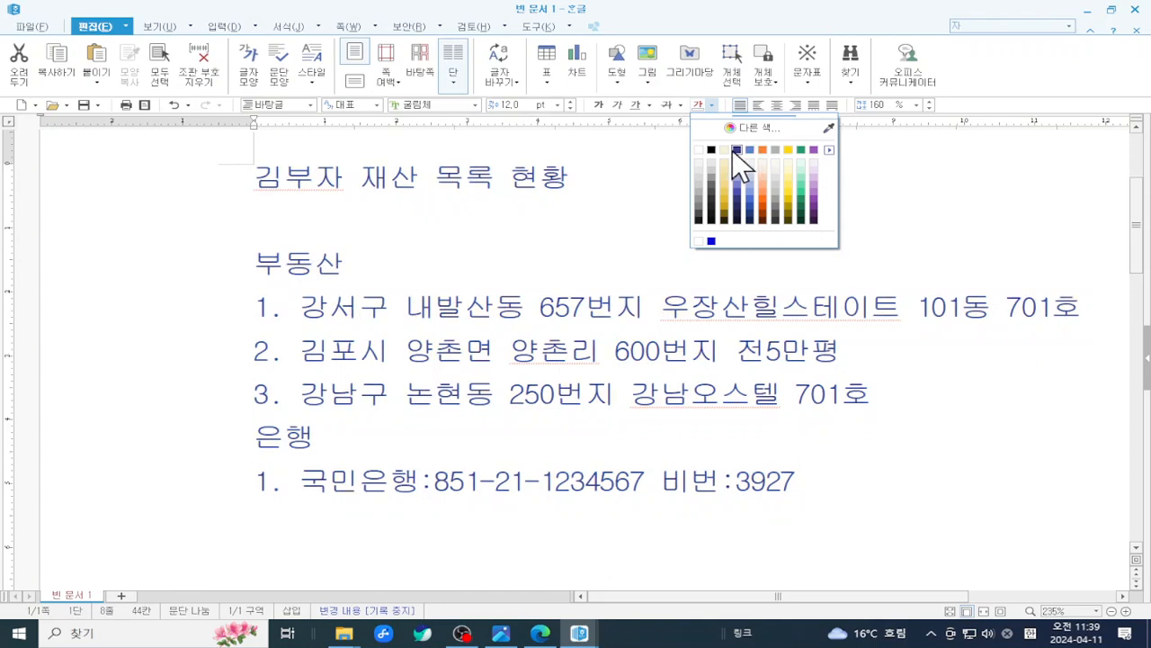
{"action": "left_click", "coordinate": [828, 150]}
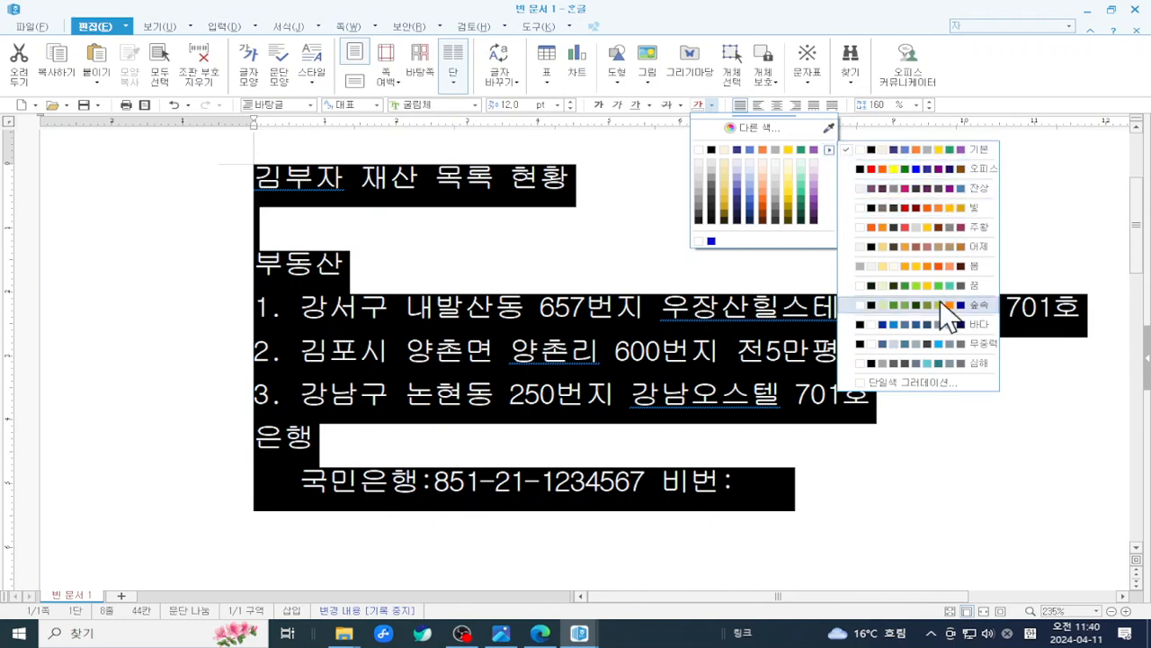
{"action": "left_click", "coordinate": [893, 167]}
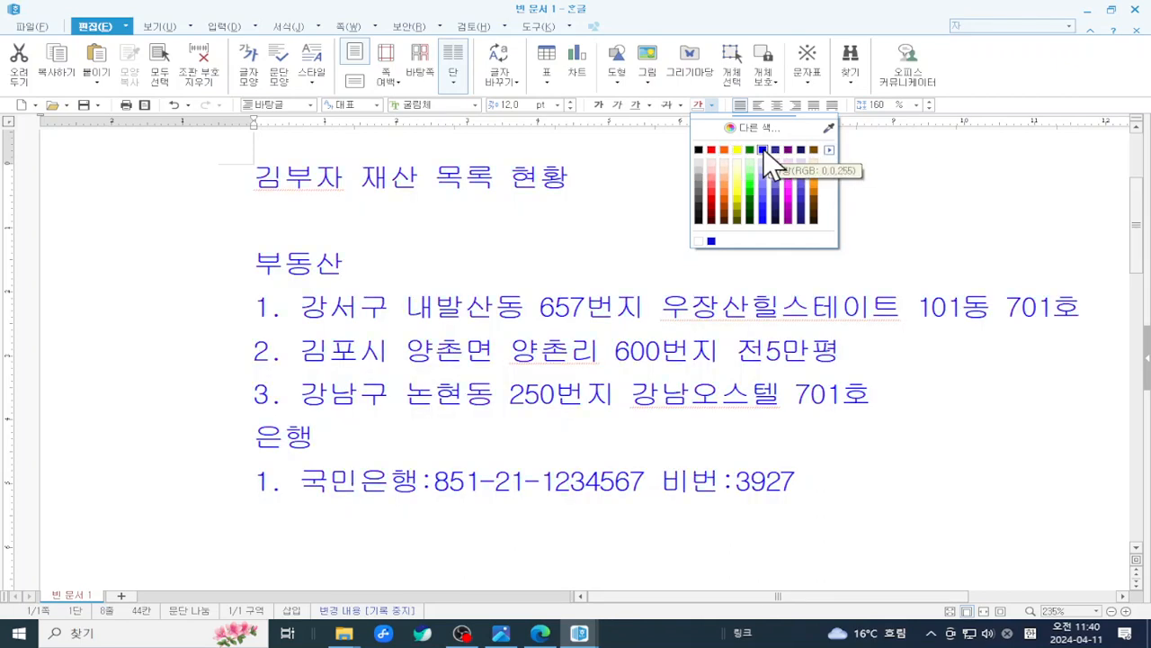
{"action": "left_click", "coordinate": [762, 149]}
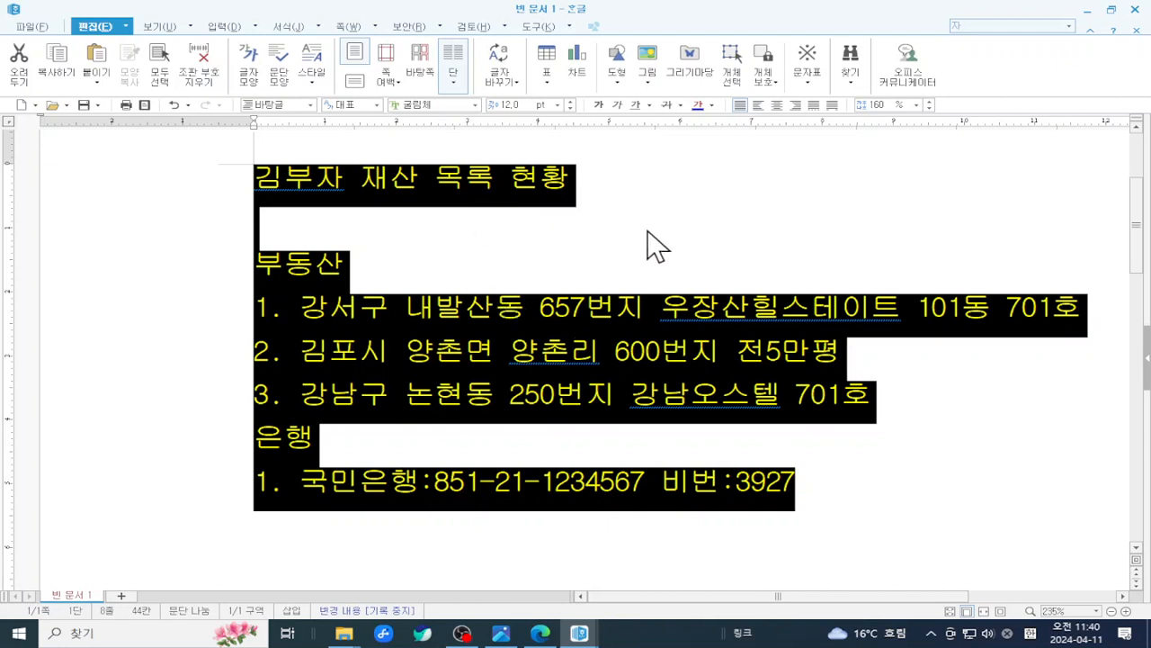
{"action": "left_click", "coordinate": [692, 245]}
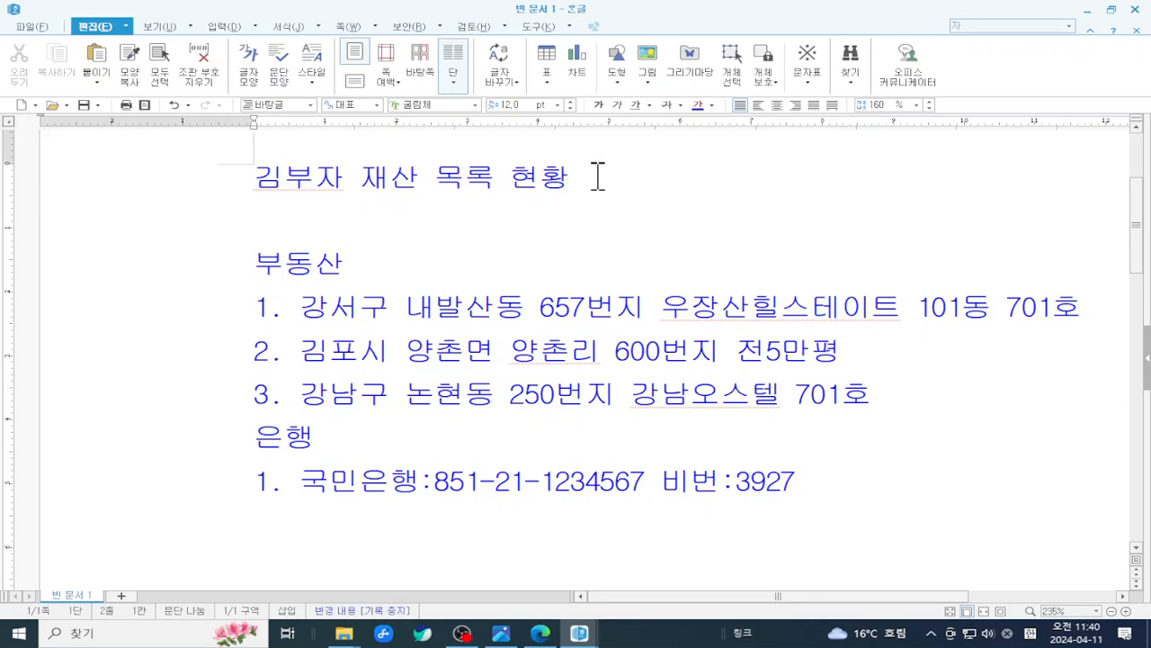
- Select the whole 김부자 재산 목록 현황 title line from the left margin
{"action": "left_click_drag", "start_coordinate": [600, 178], "coordinate": [194, 184]}
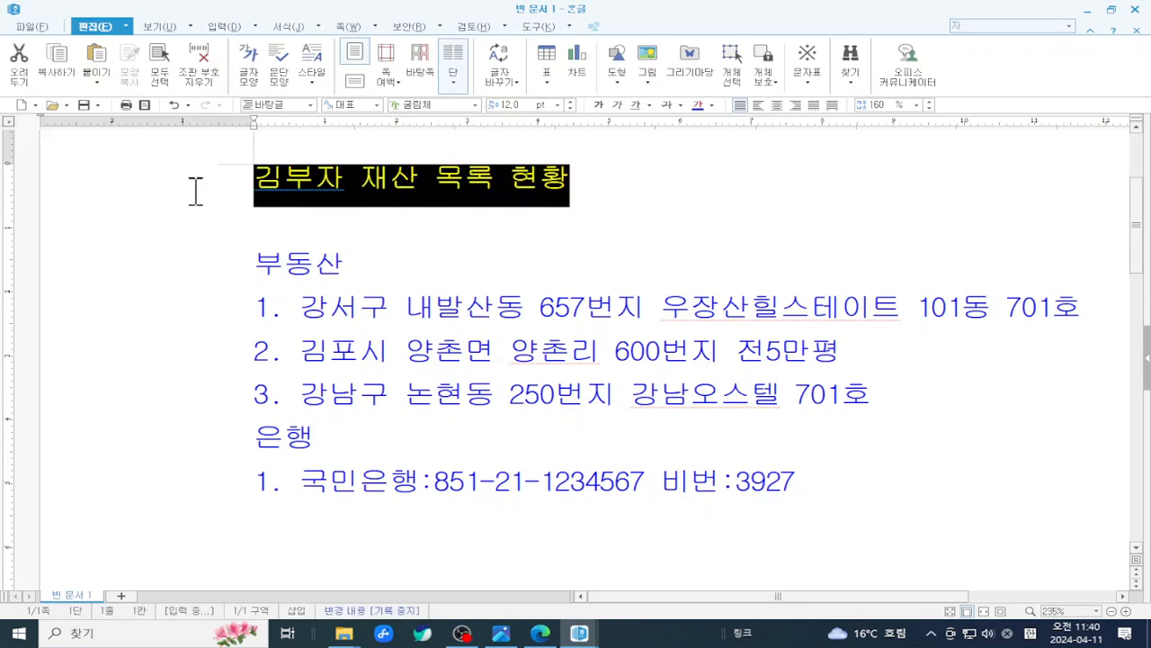
{"action": "left_click", "coordinate": [559, 253]}
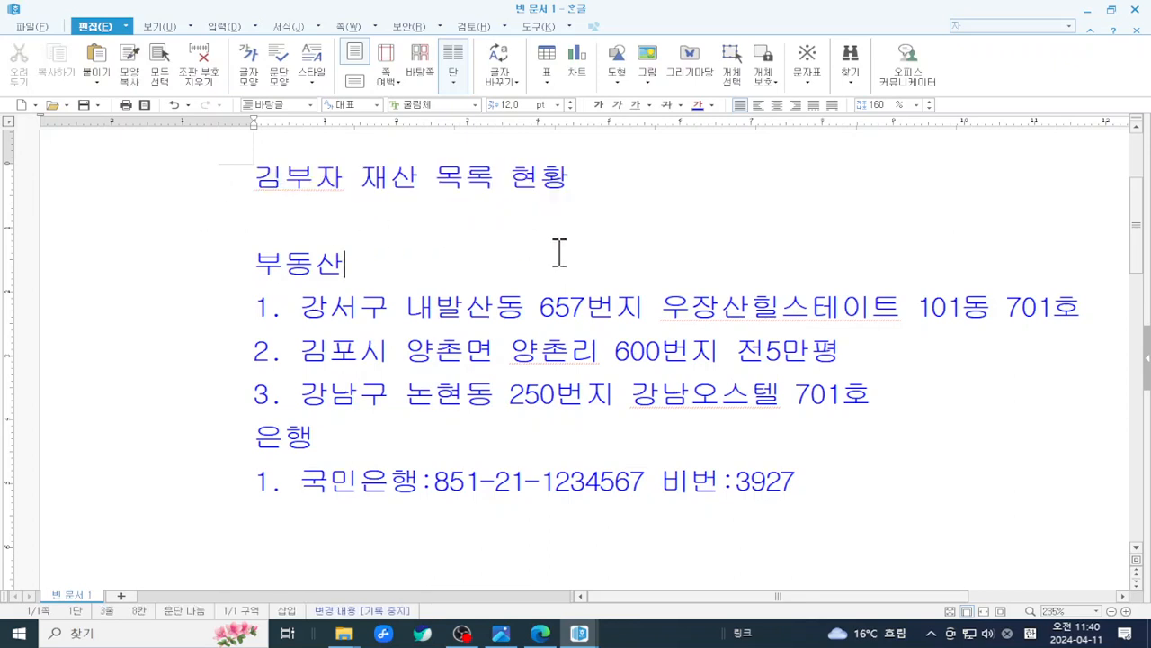
{"action": "left_click", "coordinate": [216, 191]}
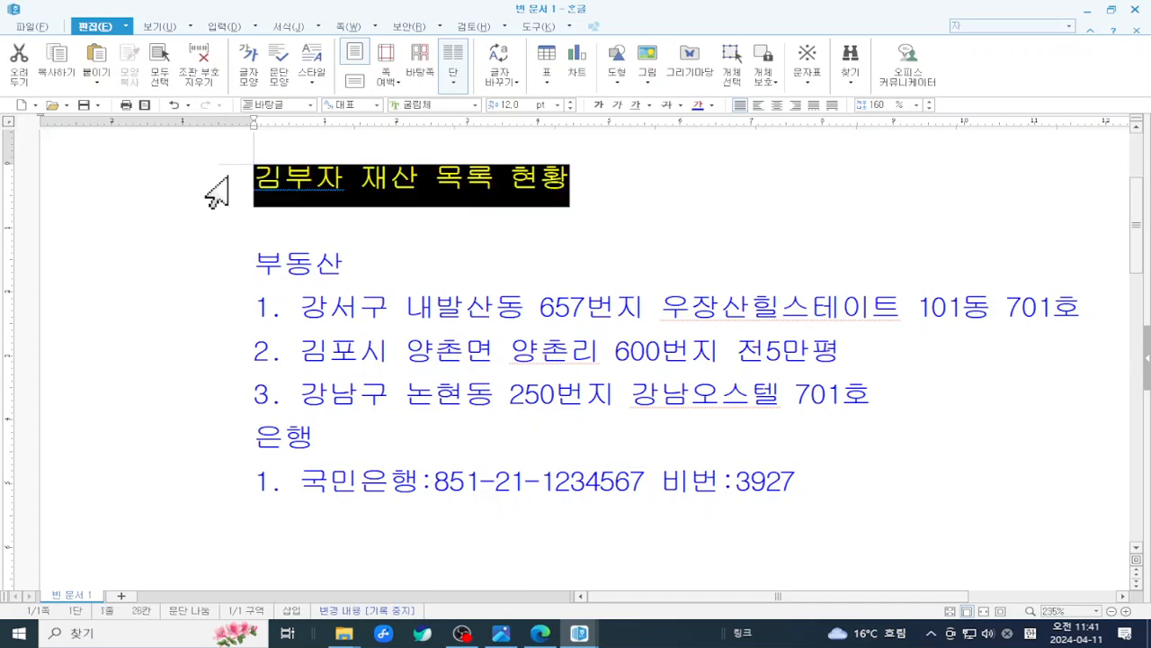
{"action": "left_click", "coordinate": [178, 275]}
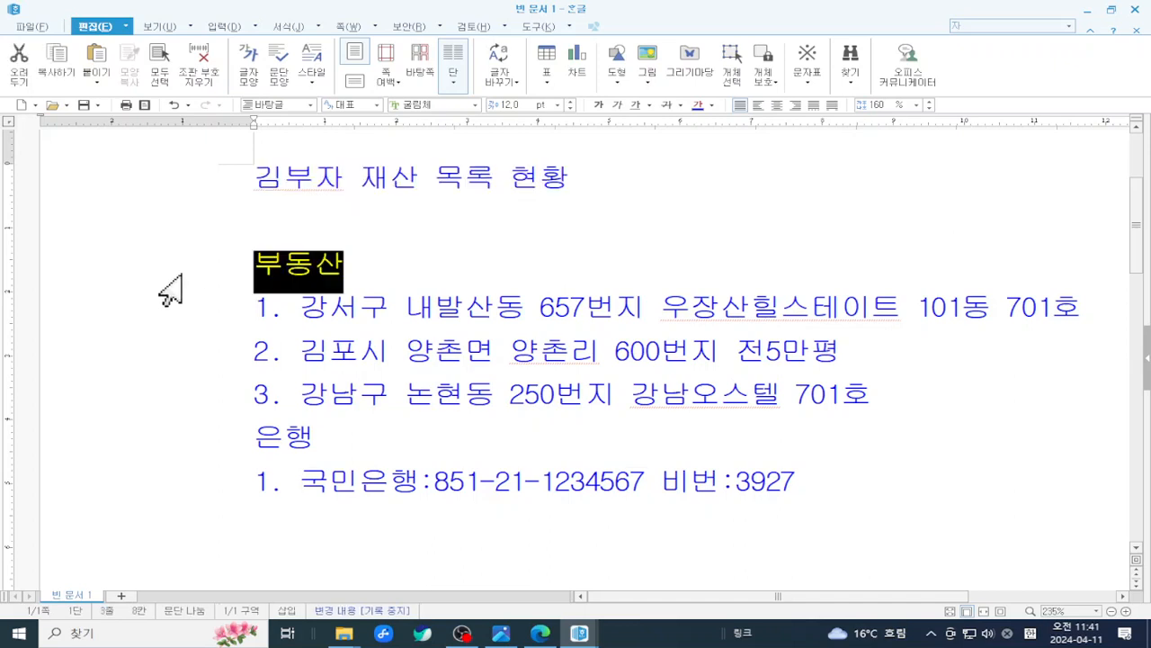
{"action": "key", "text": "F12"}
{"action": "left_click", "coordinate": [154, 416]}
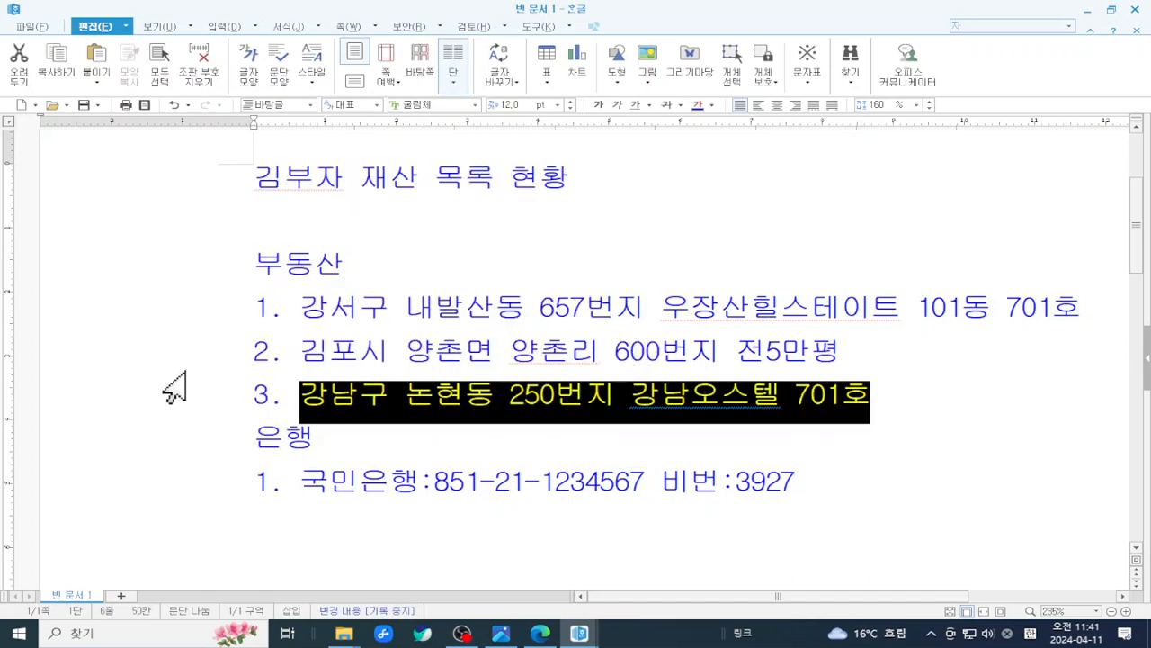
{"action": "left_click", "coordinate": [209, 322]}
{"action": "left_click", "coordinate": [215, 232]}
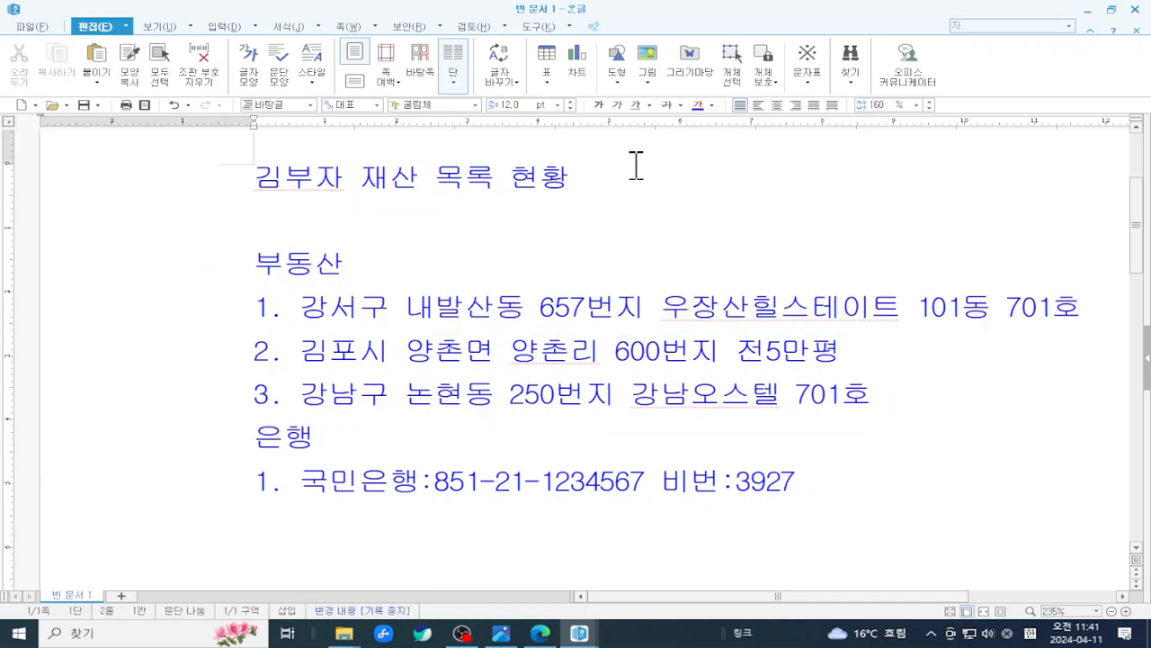
{"action": "left_click_drag", "start_coordinate": [633, 165], "coordinate": [249, 175]}
{"action": "left_click", "coordinate": [183, 236]}
{"action": "left_click", "coordinate": [192, 198]}
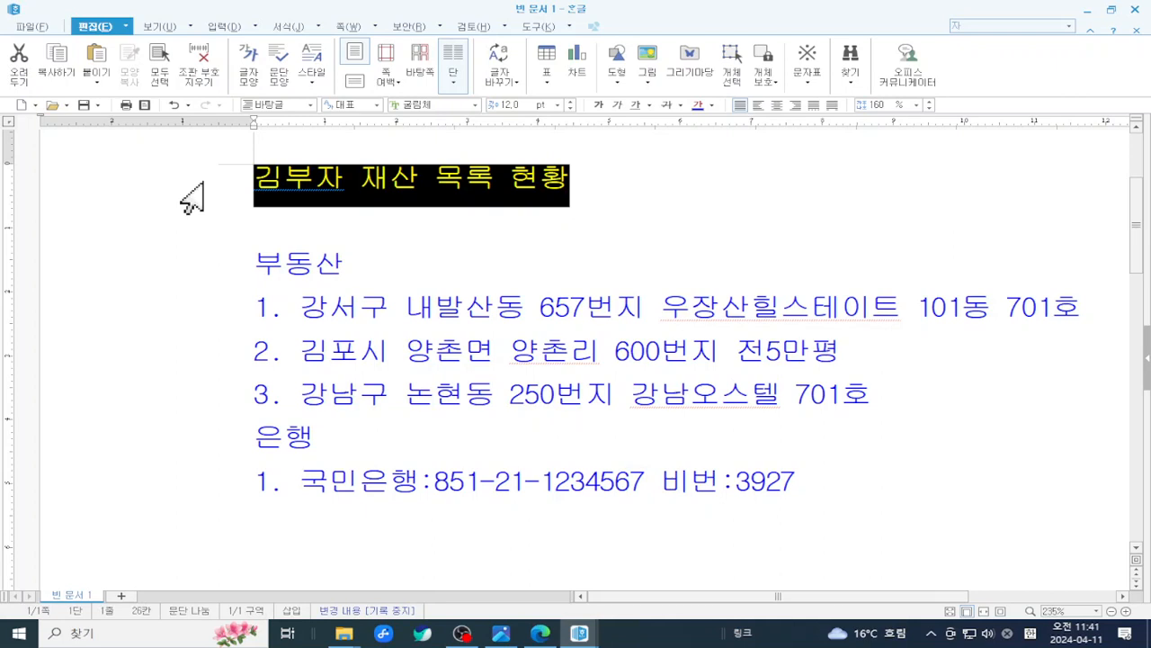
- Set the 김부자 재산 목록 현황 title to 14 pt bold with centre alignment
{"action": "left_click", "coordinate": [558, 105]}
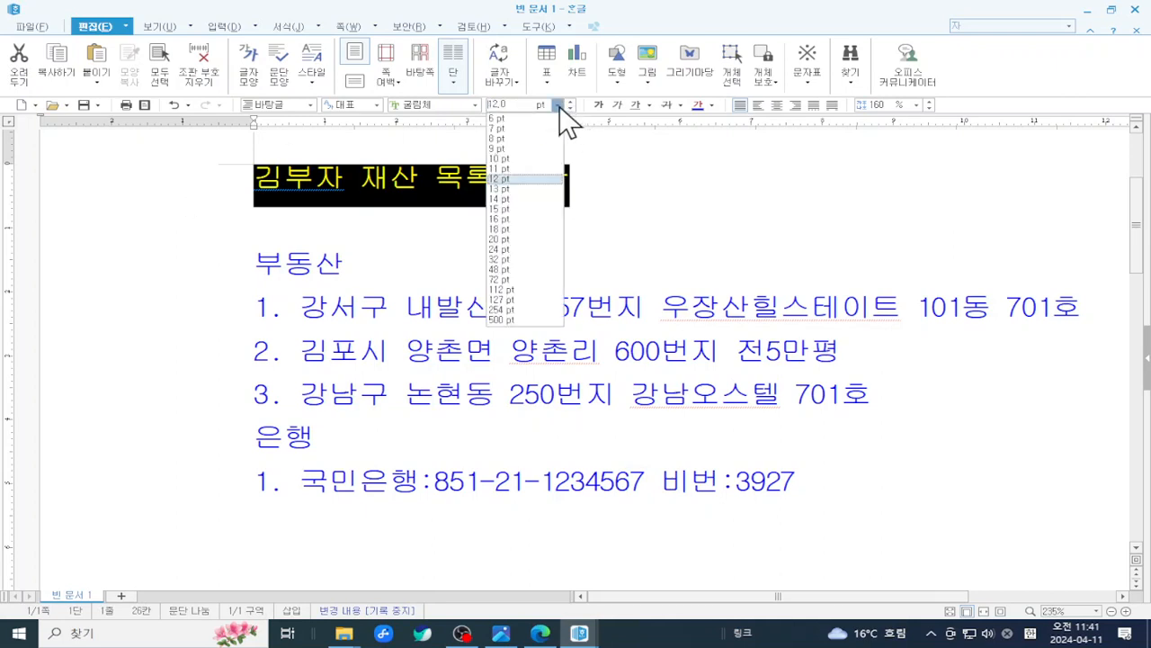
{"action": "left_click", "coordinate": [520, 214]}
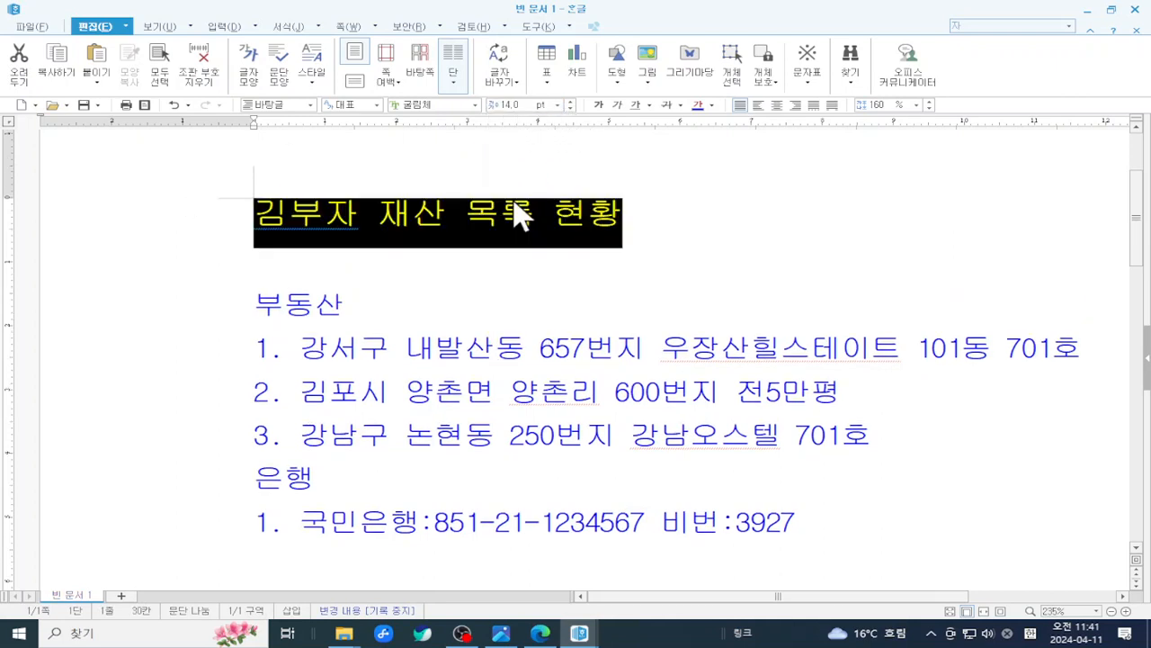
{"action": "left_click", "coordinate": [599, 101]}
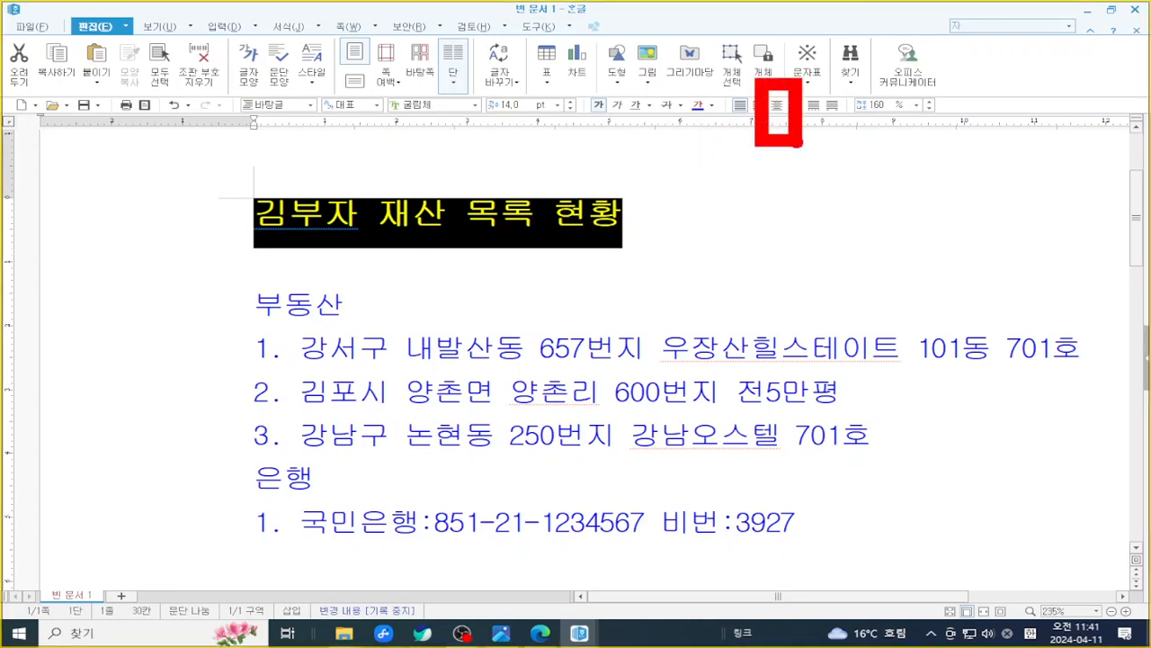
{"action": "left_click", "coordinate": [777, 104]}
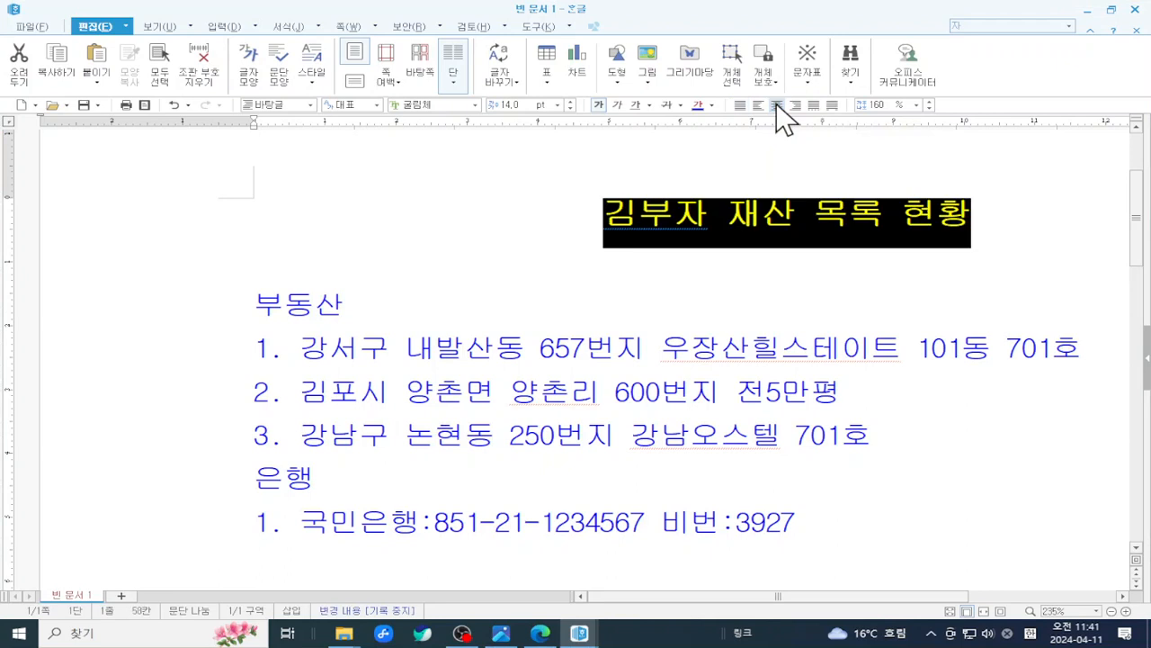
- Deselect the title and zoom out to see more of the page
{"action": "left_click", "coordinate": [694, 266]}
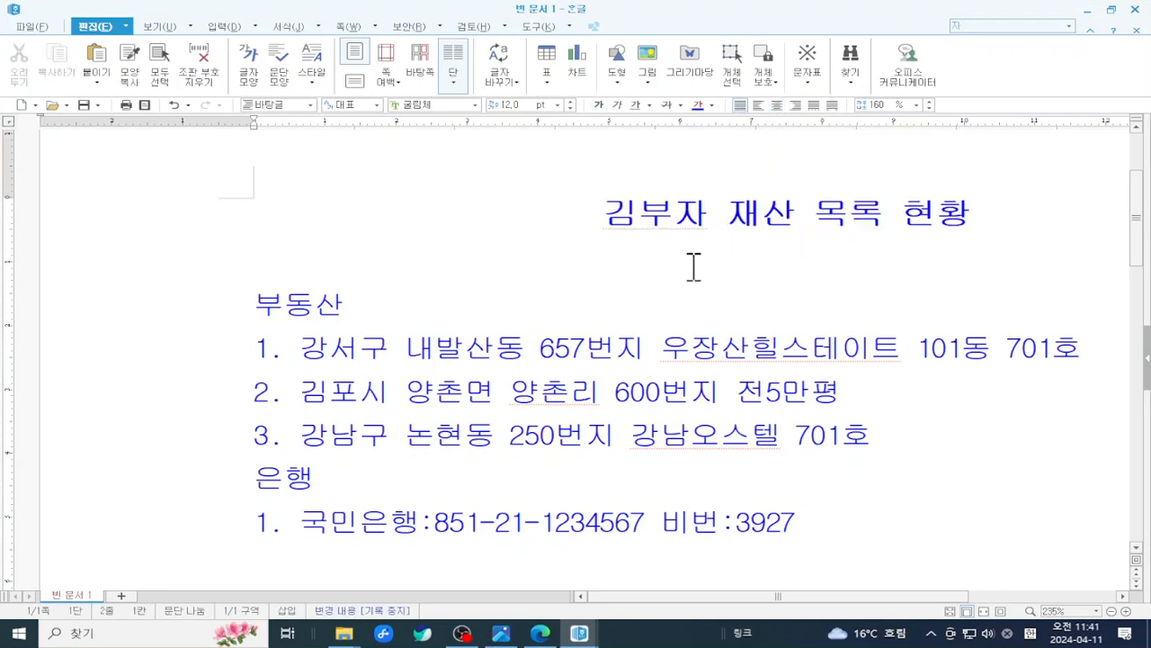
{"action": "left_click", "coordinate": [1112, 611]}
{"action": "left_click", "coordinate": [1112, 611]}
{"action": "left_click", "coordinate": [1111, 610]}
{"action": "left_click", "coordinate": [1112, 611]}
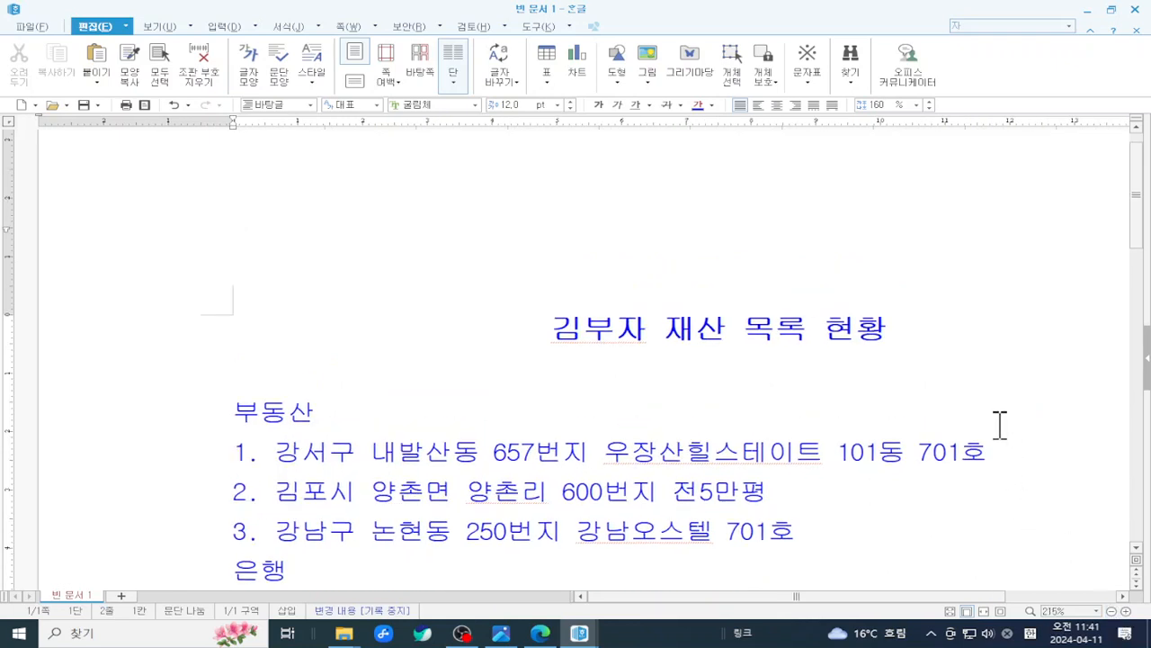
{"action": "scroll", "coordinate": [1000, 425], "scroll_direction": "down", "scroll_amount": 1}
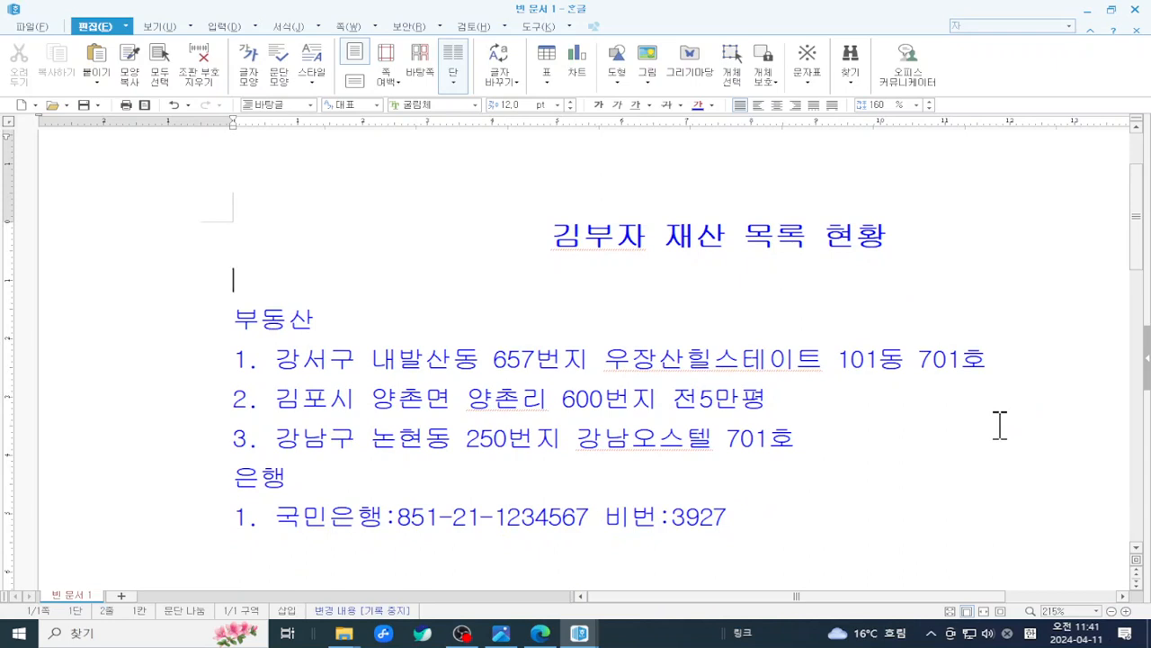
{"action": "left_click_drag", "start_coordinate": [531, 236], "coordinate": [897, 236]}
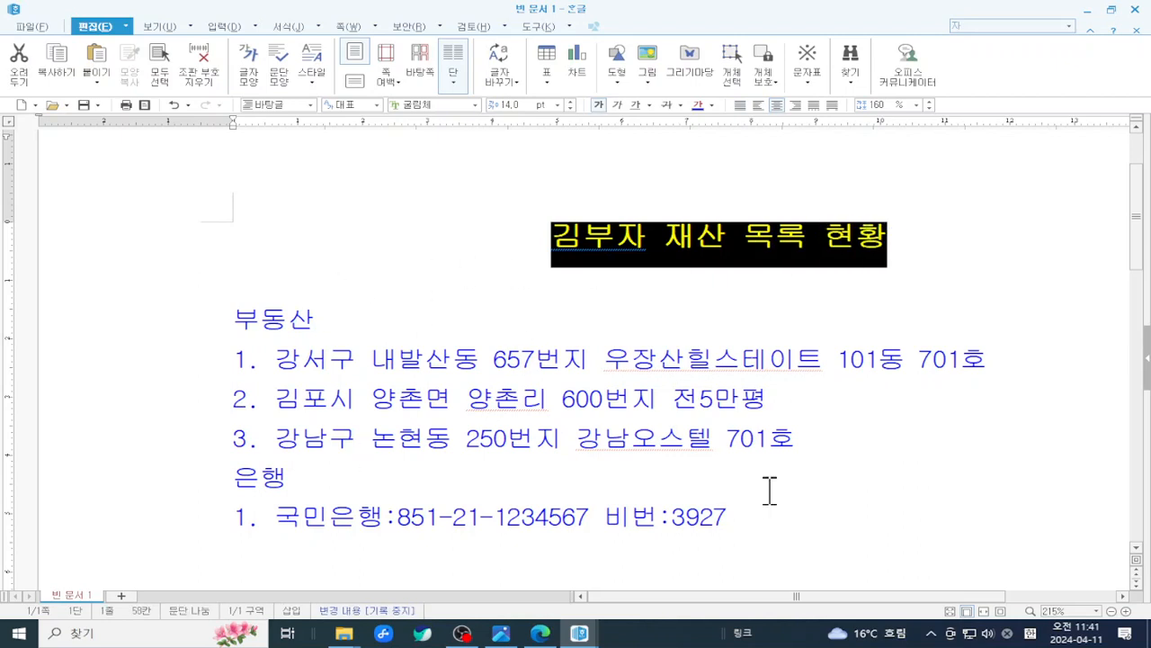
{"action": "left_click", "coordinate": [578, 268]}
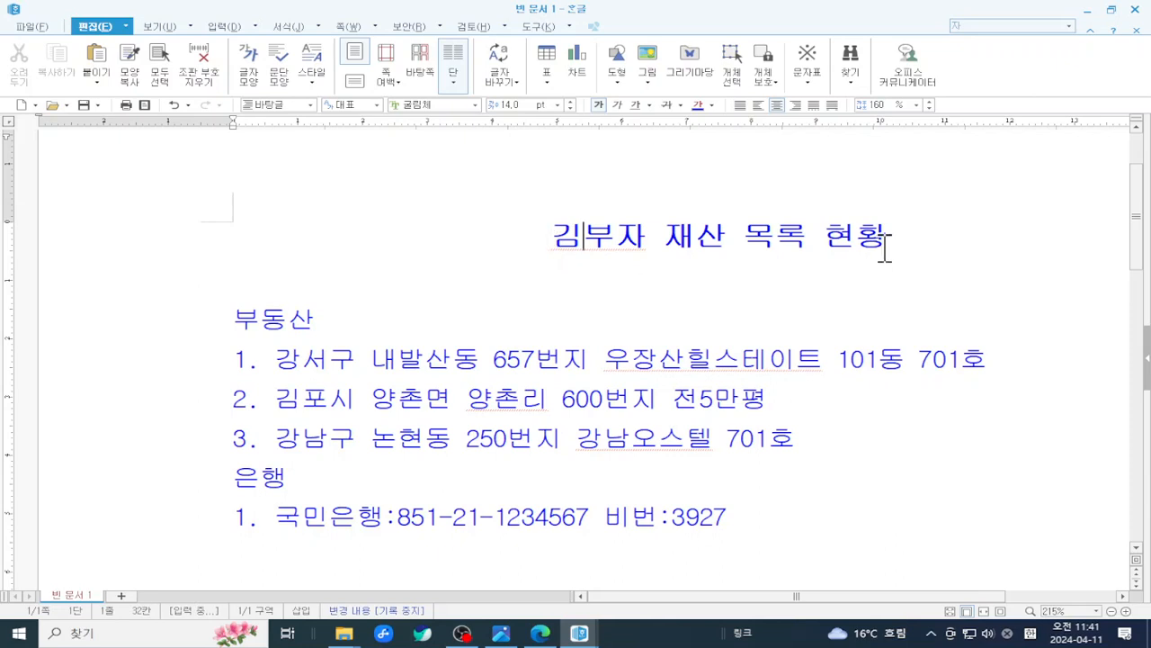
{"action": "left_click", "coordinate": [241, 284]}
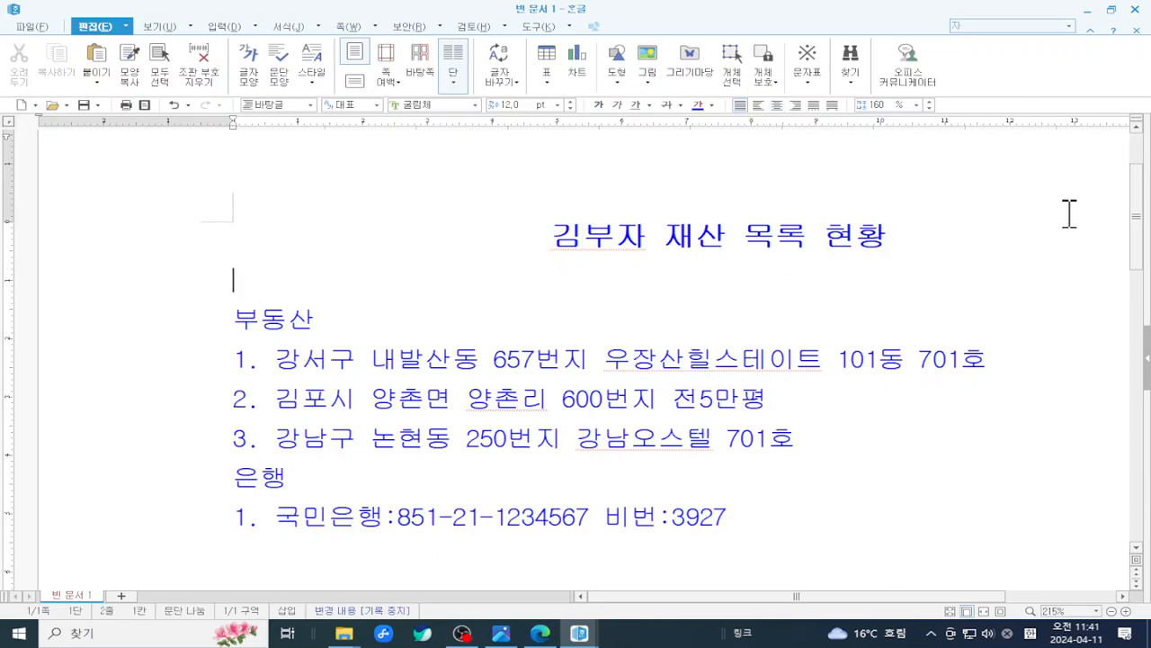
{"action": "left_click_drag", "start_coordinate": [530, 234], "coordinate": [893, 236]}
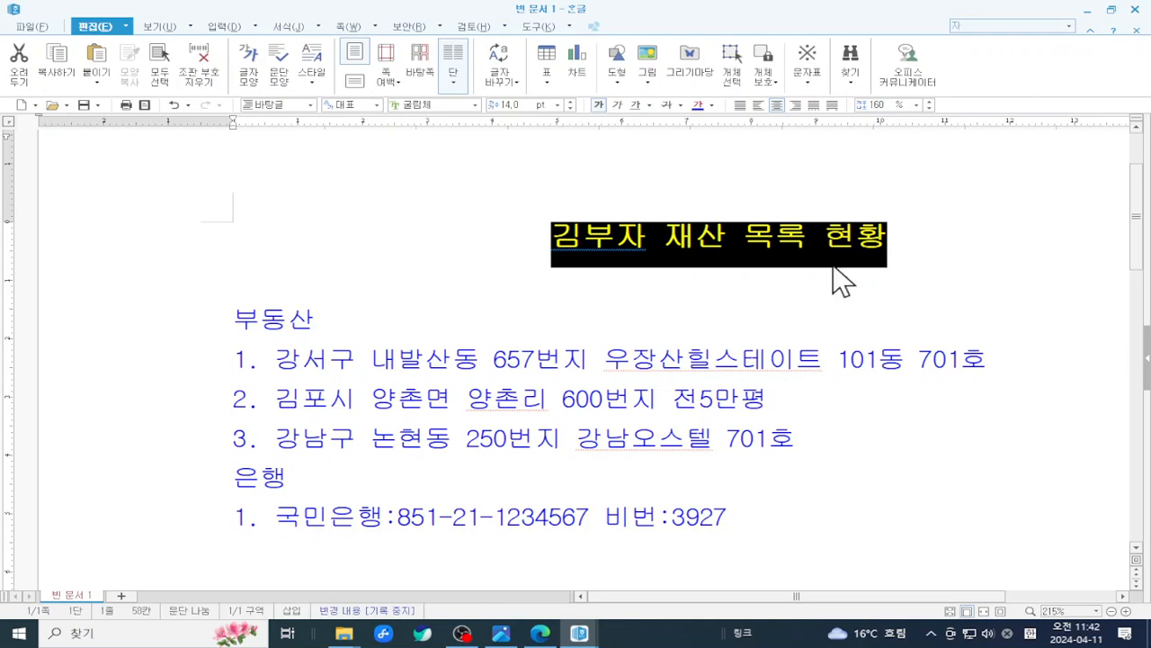
{"action": "left_click", "coordinate": [321, 297]}
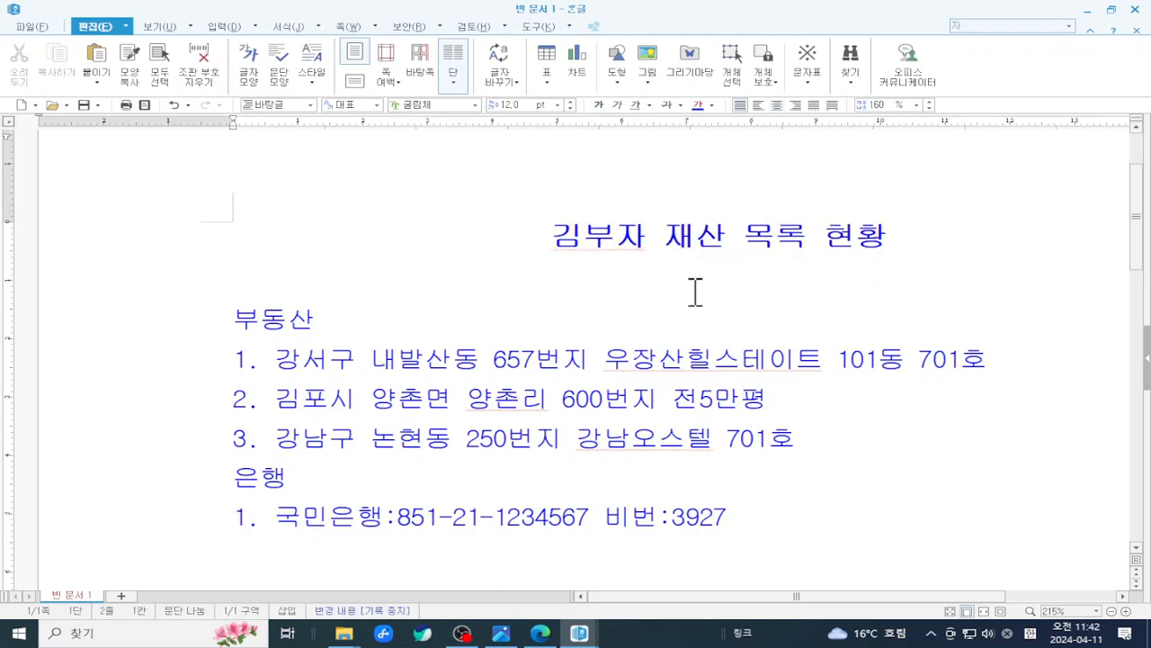
{"action": "left_click", "coordinate": [706, 231]}
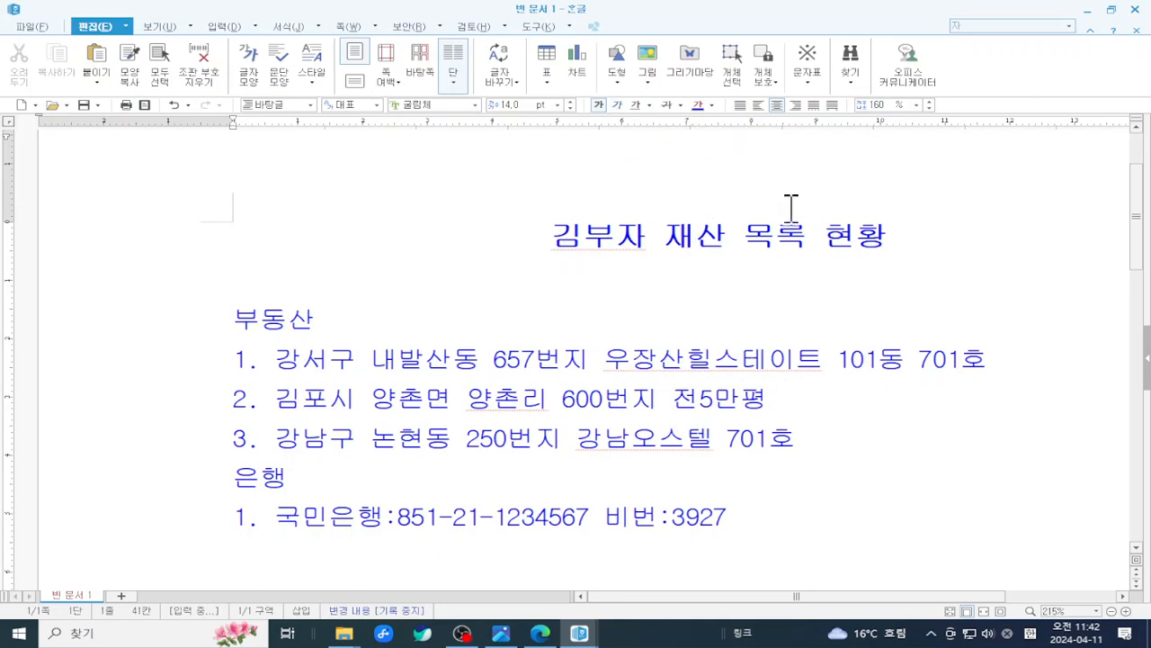
{"action": "left_click", "coordinate": [259, 315]}
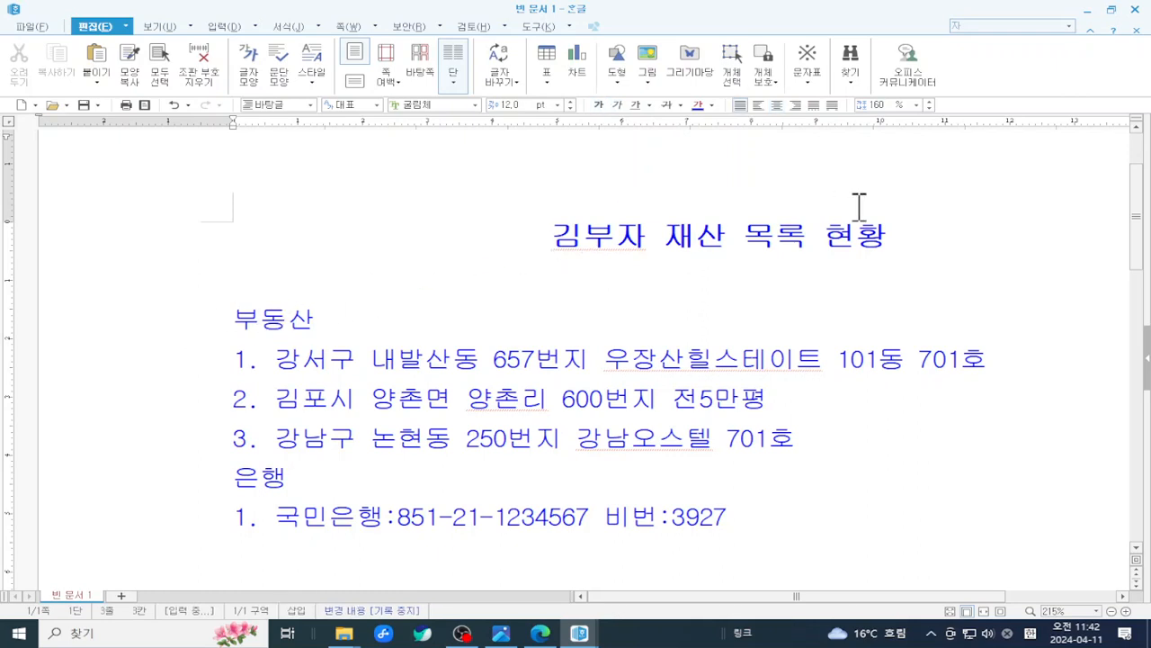
{"action": "left_click", "coordinate": [554, 274]}
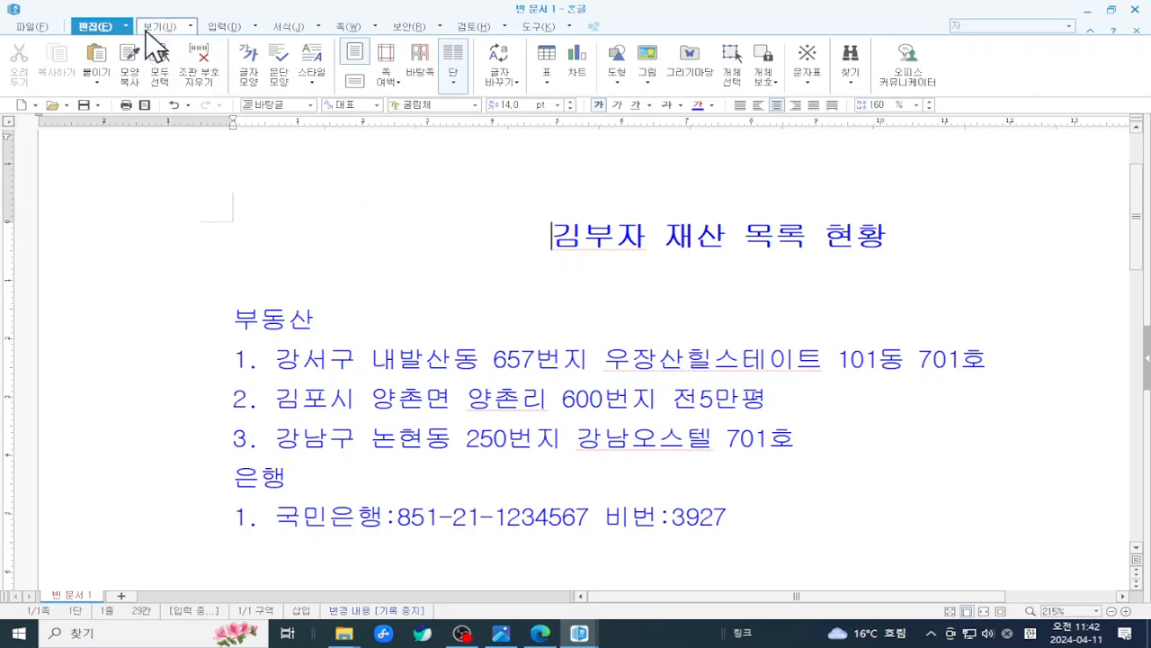
- Search the 그리기마당 clip-art gallery for 돈, then close it without inserting anything
{"action": "left_click", "coordinate": [221, 25]}
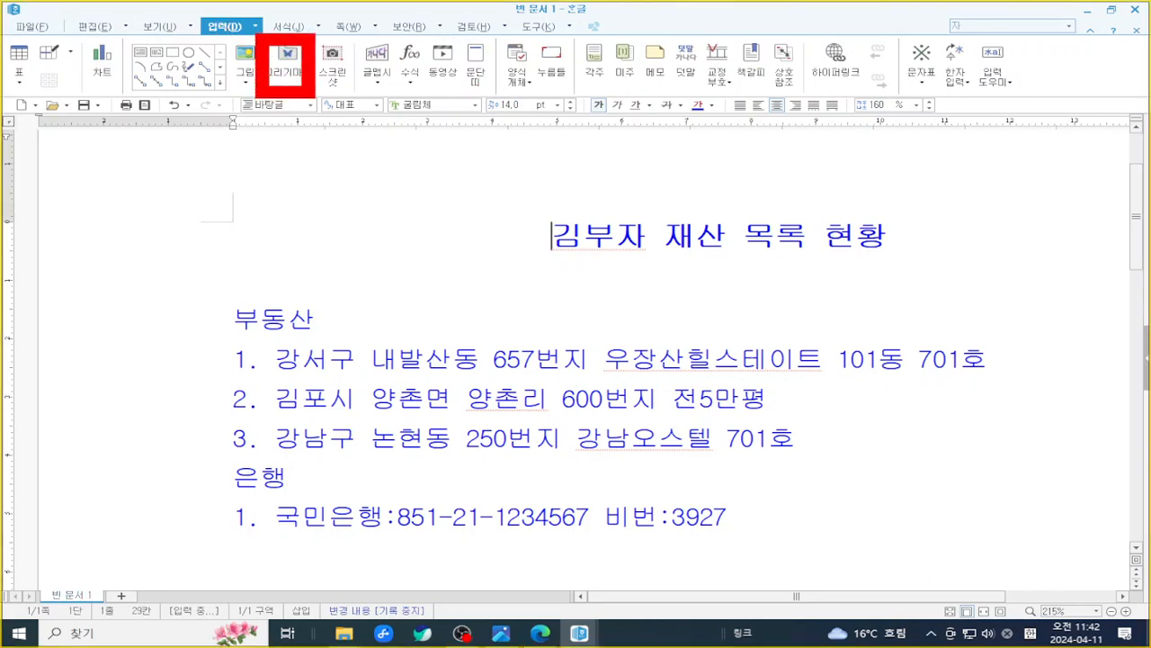
{"action": "left_click", "coordinate": [287, 52]}
{"action": "left_click", "coordinate": [498, 197]}
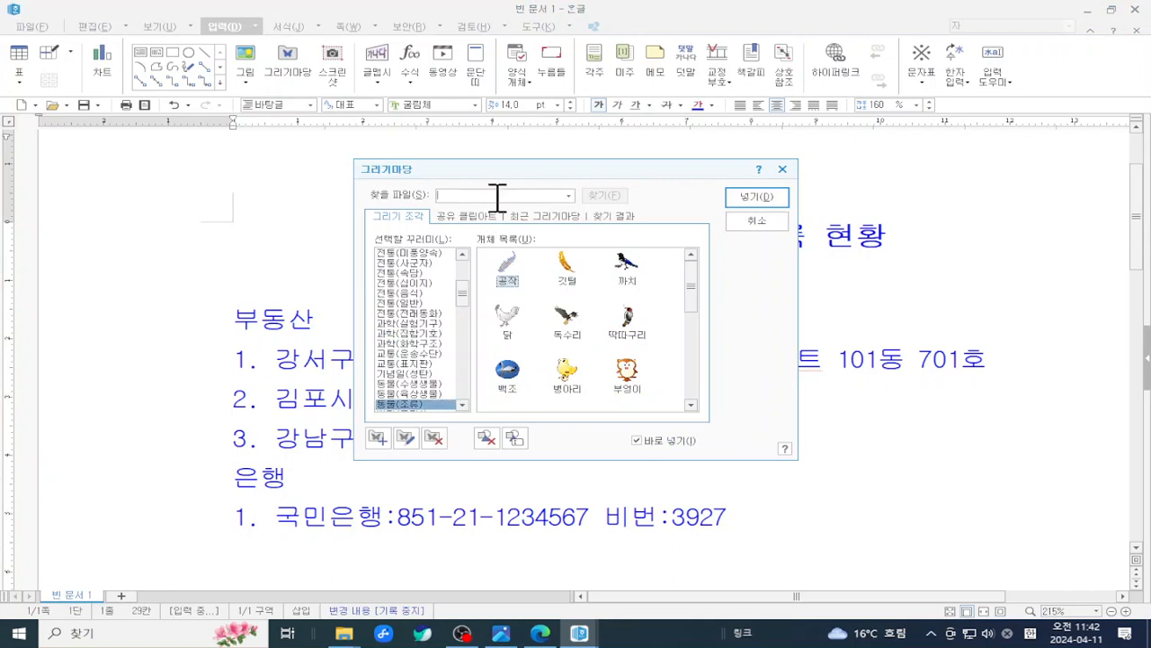
{"action": "type", "text": "돈"}
{"action": "key", "text": "Return"}
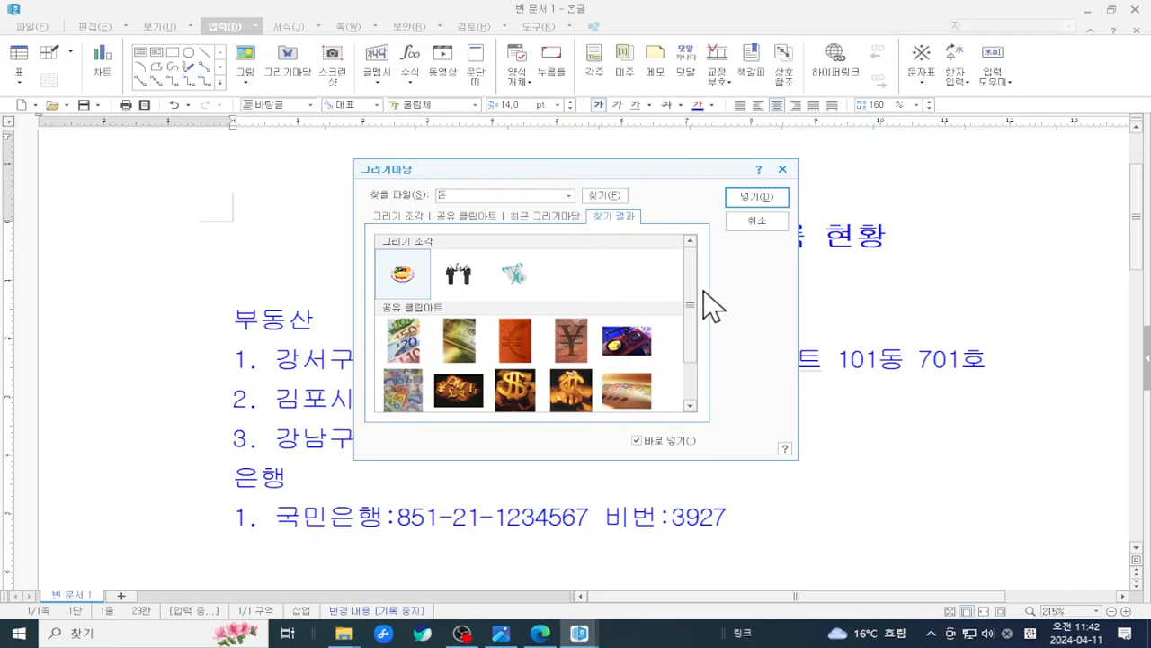
{"action": "left_click_drag", "start_coordinate": [699, 321], "coordinate": [715, 261]}
{"action": "left_click", "coordinate": [758, 221]}
- Reopen the gallery, search 돈 again, and insert the stack-of-banknotes image
{"action": "left_click", "coordinate": [282, 65]}
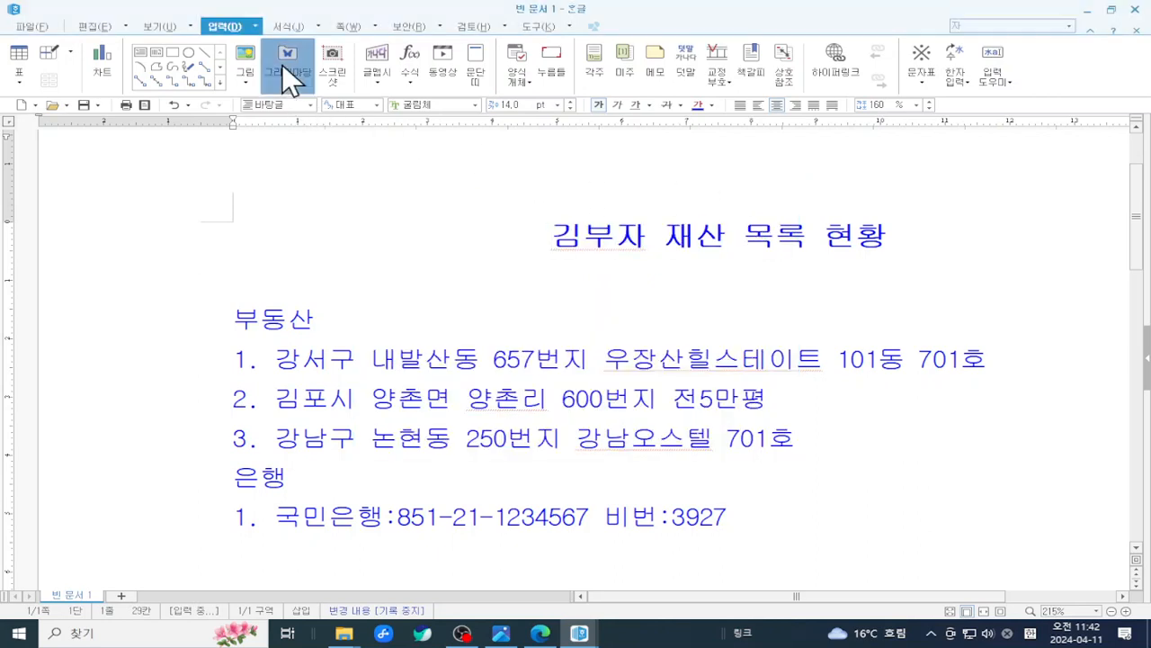
{"action": "left_click", "coordinate": [481, 196]}
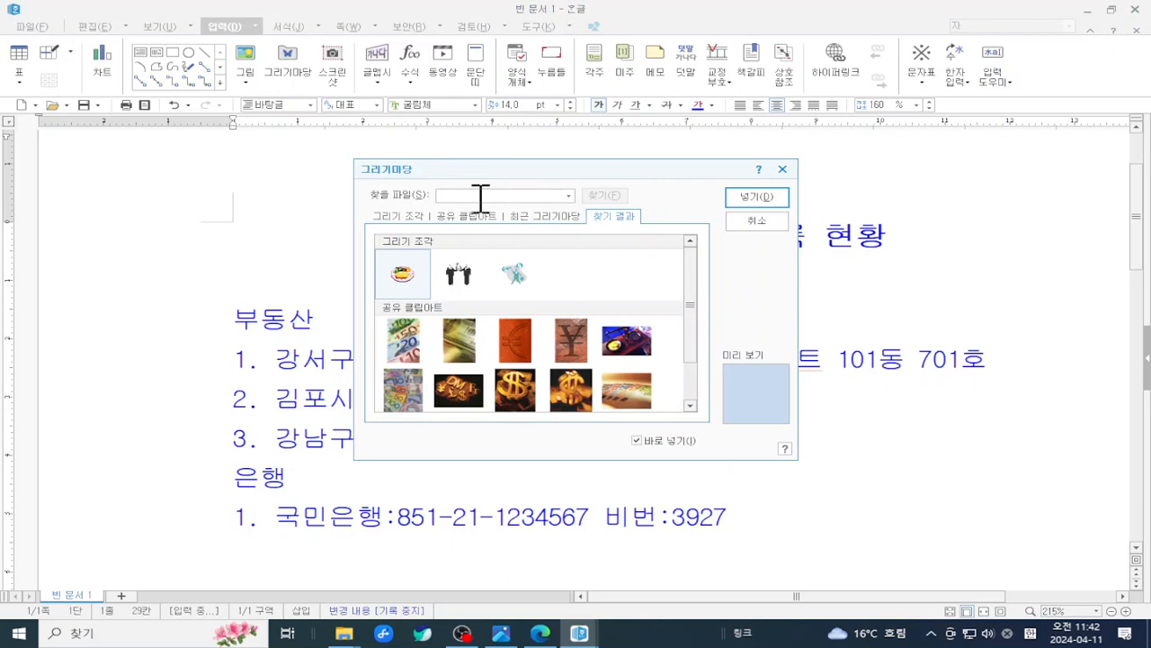
{"action": "type", "text": "돈"}
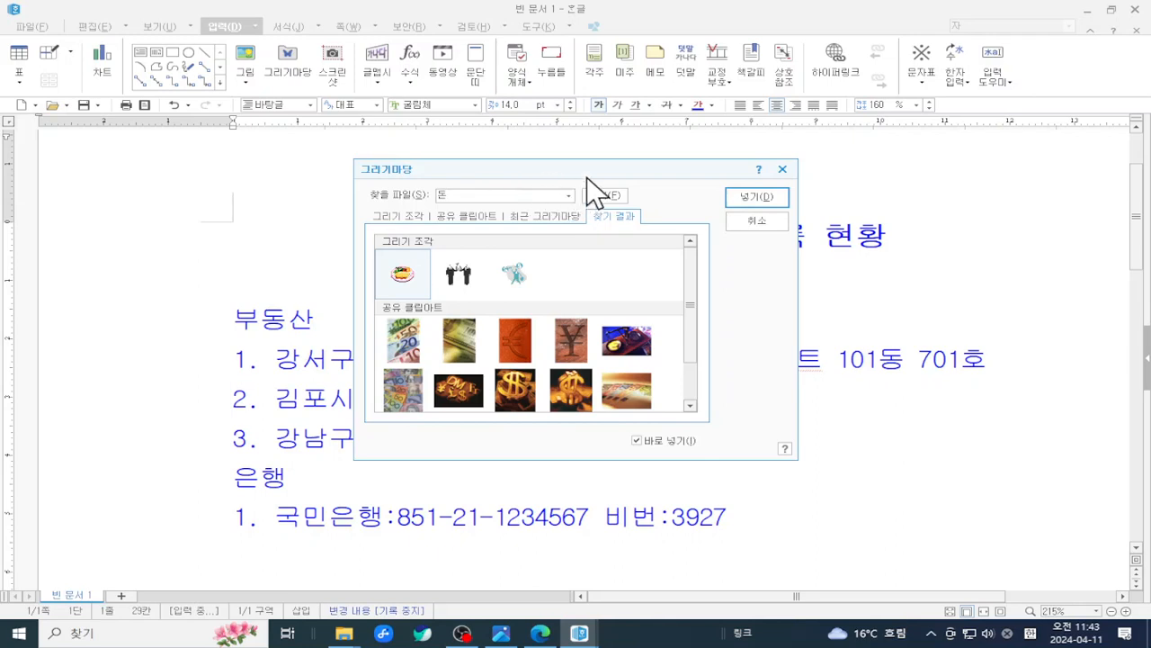
{"action": "left_click_drag", "start_coordinate": [593, 174], "coordinate": [664, 143]}
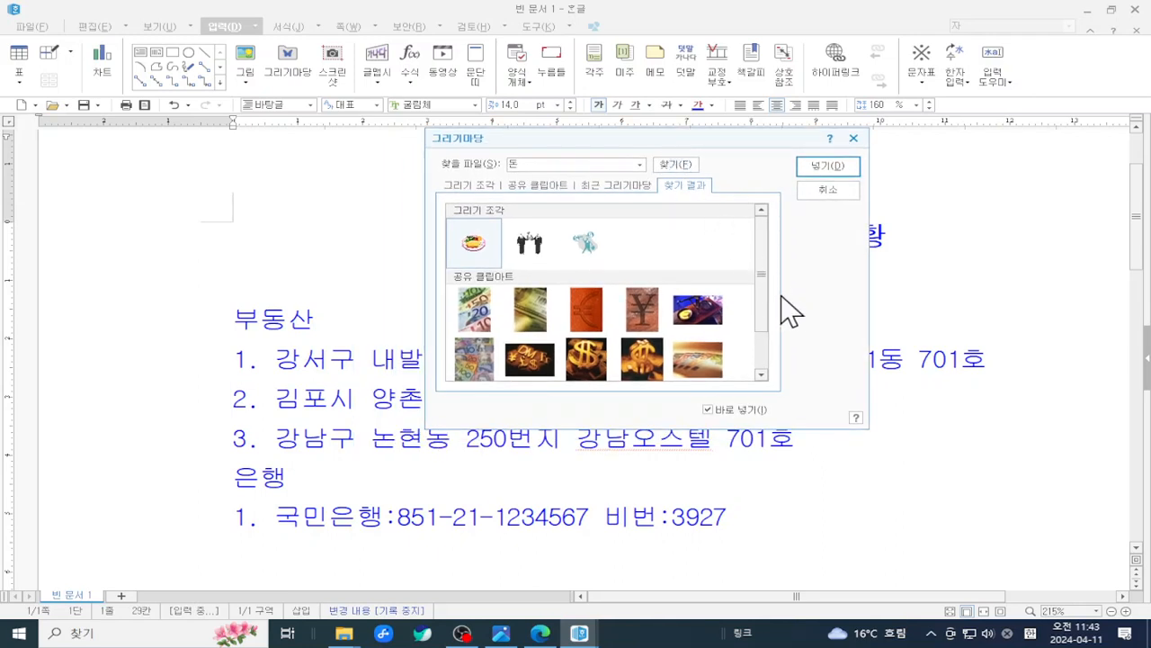
{"action": "left_click_drag", "start_coordinate": [763, 283], "coordinate": [762, 365]}
{"action": "left_click", "coordinate": [632, 369]}
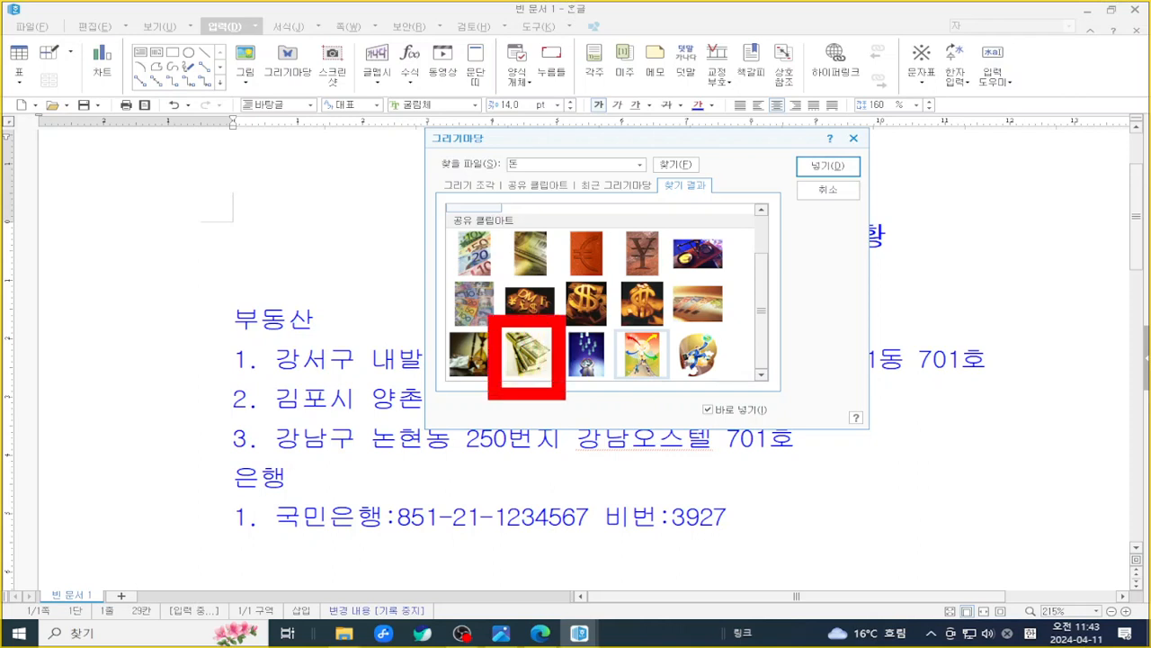
{"action": "left_click", "coordinate": [528, 354]}
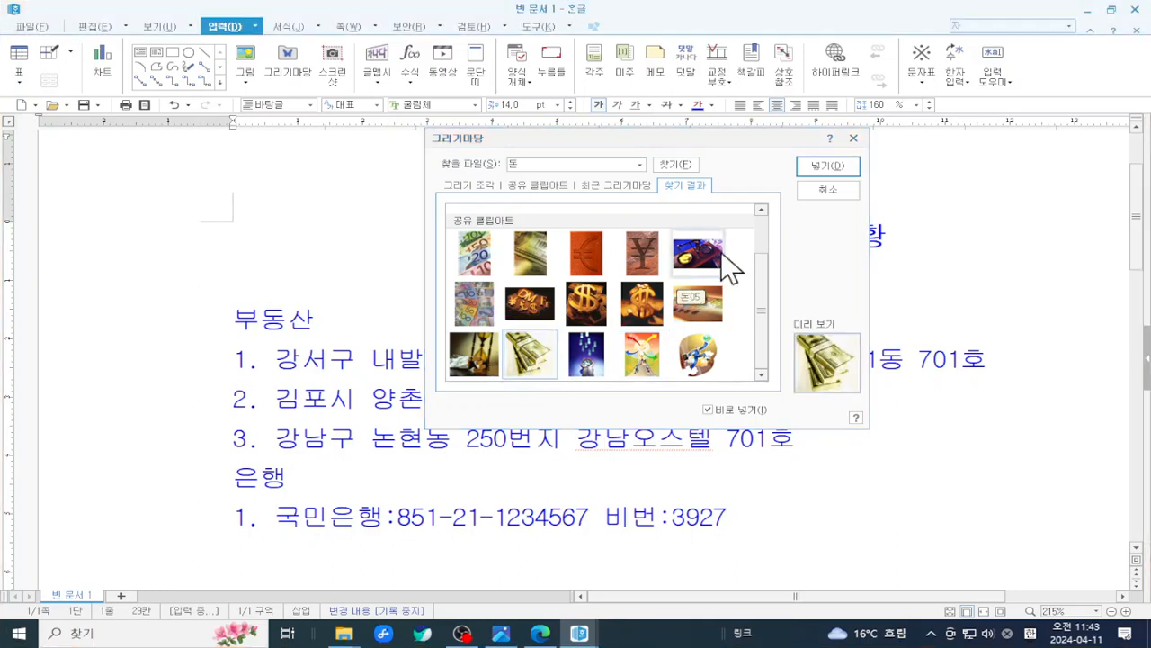
{"action": "left_click", "coordinate": [842, 170]}
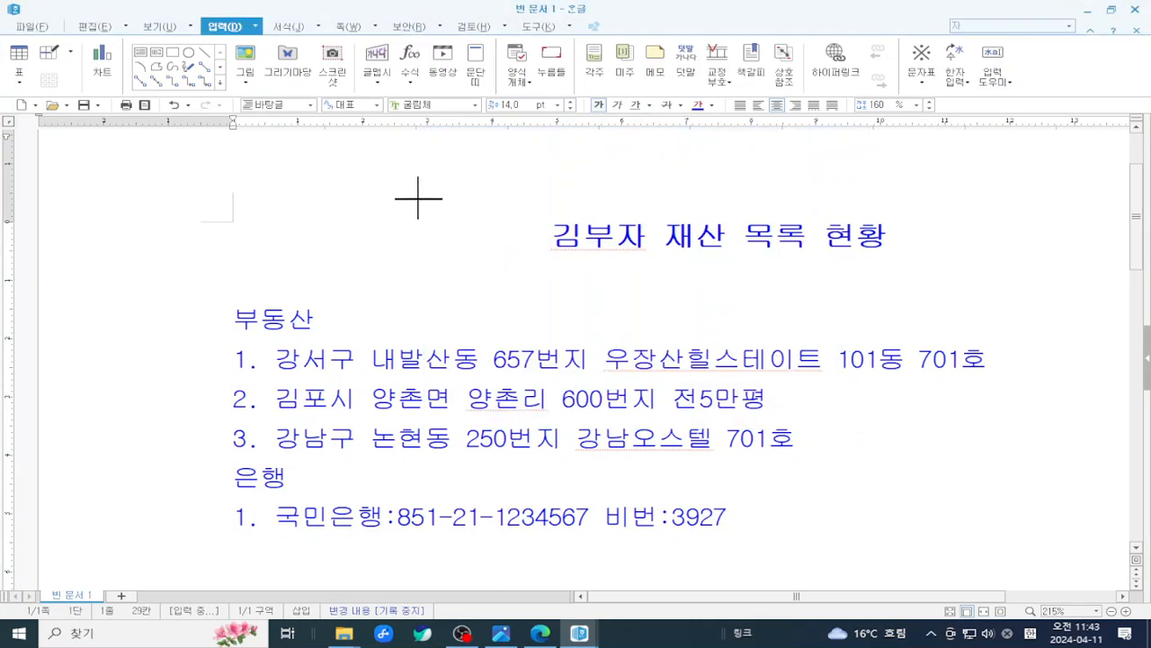
- Move the banknote picture beside the title and set it to 글자처럼 취급 (inline)
{"action": "left_click_drag", "start_coordinate": [445, 217], "coordinate": [453, 272]}
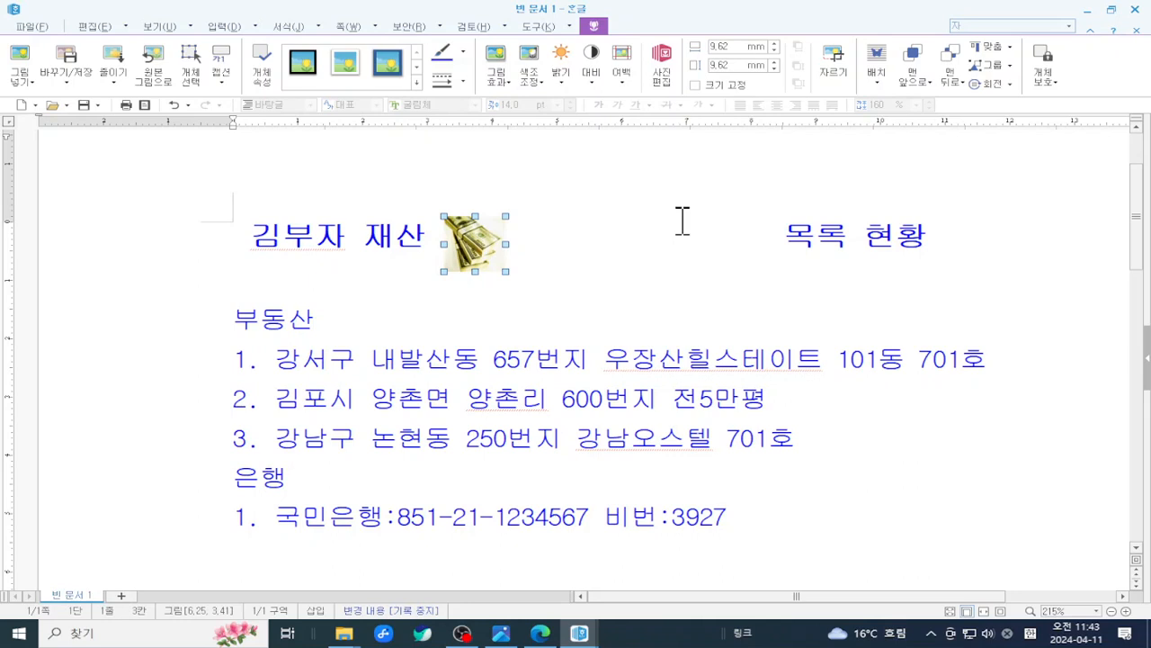
{"action": "left_click", "coordinate": [881, 73]}
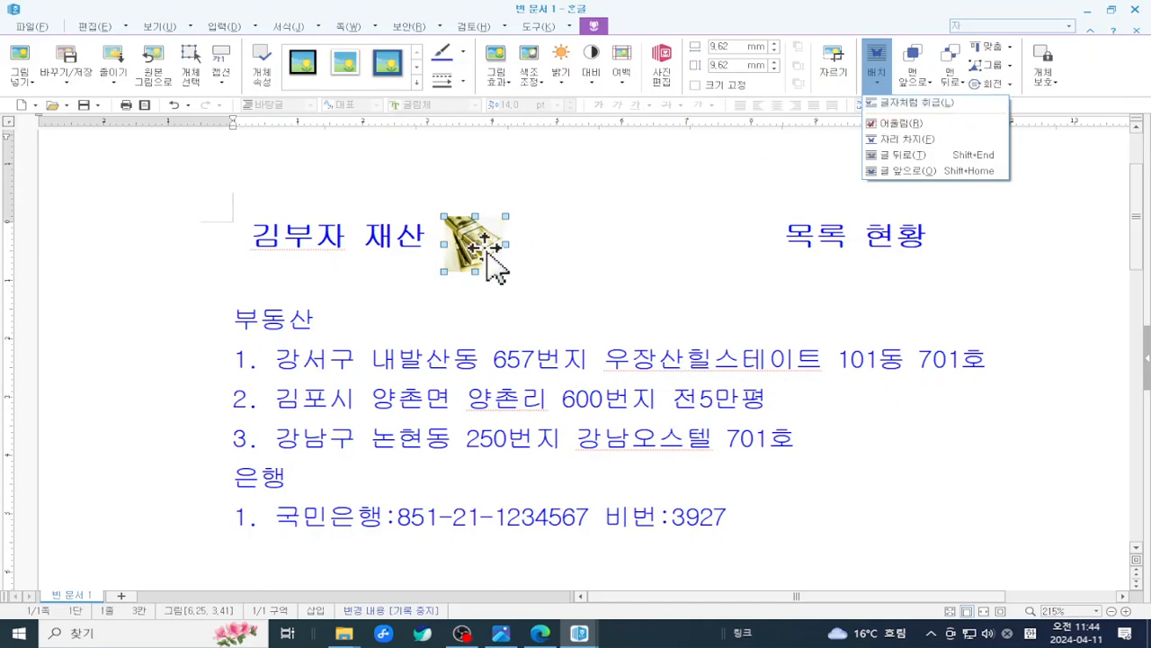
{"action": "left_click", "coordinate": [931, 106]}
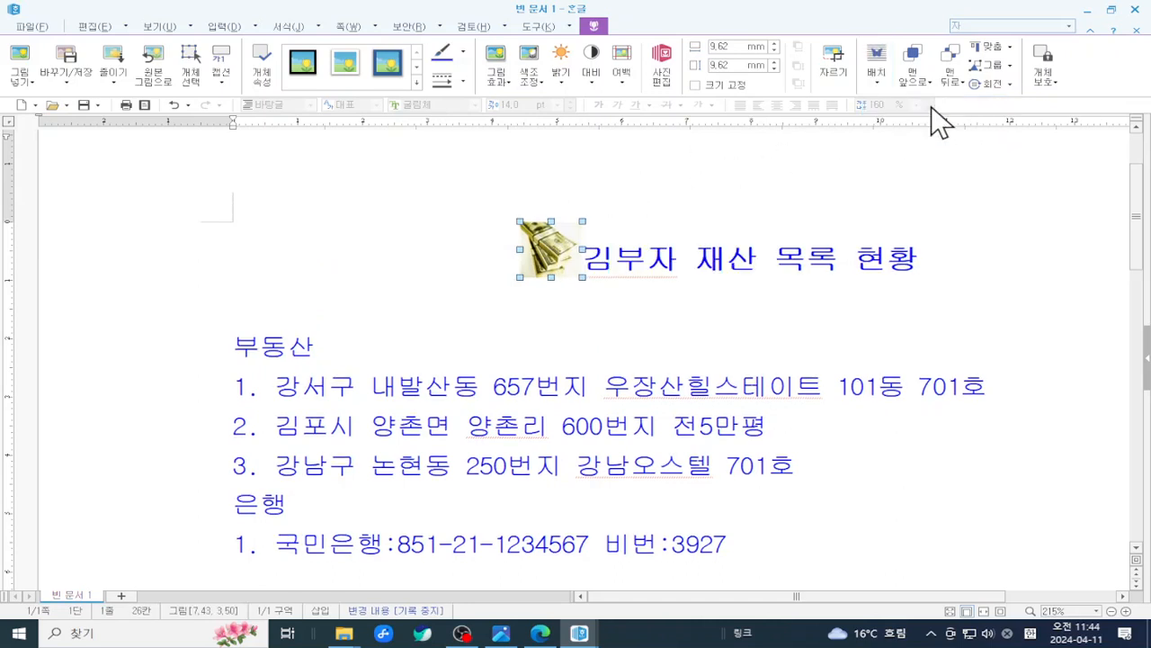
- Copy the money picture to after 현황, then select the left picture
{"action": "left_click", "coordinate": [590, 258]}
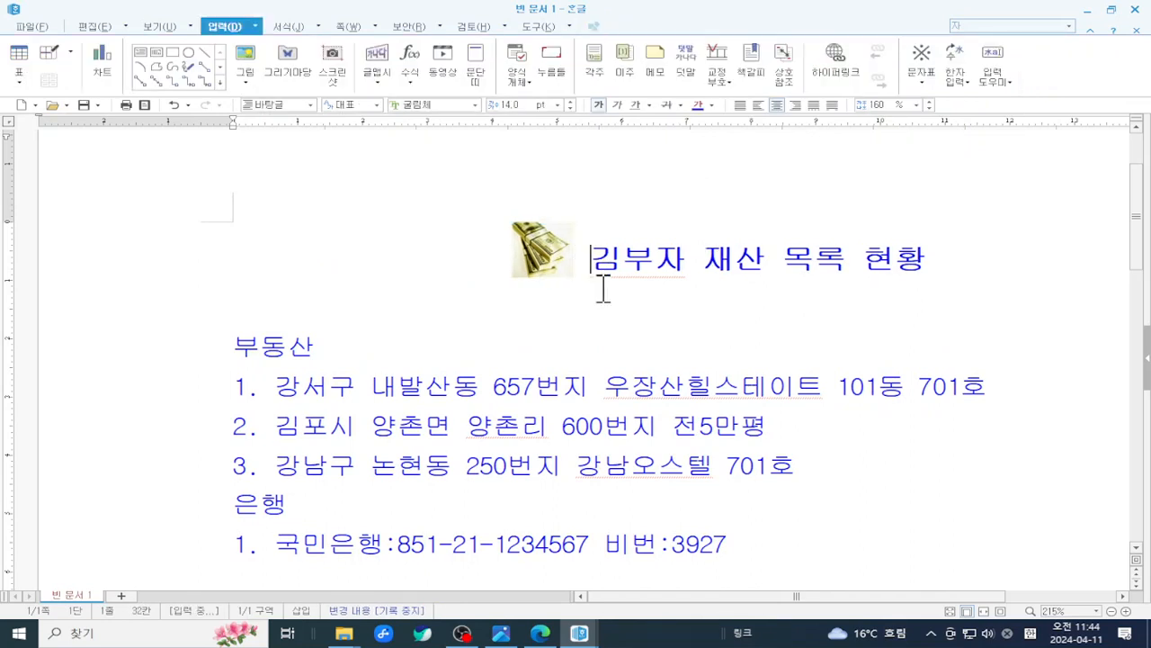
{"action": "left_click", "coordinate": [551, 261]}
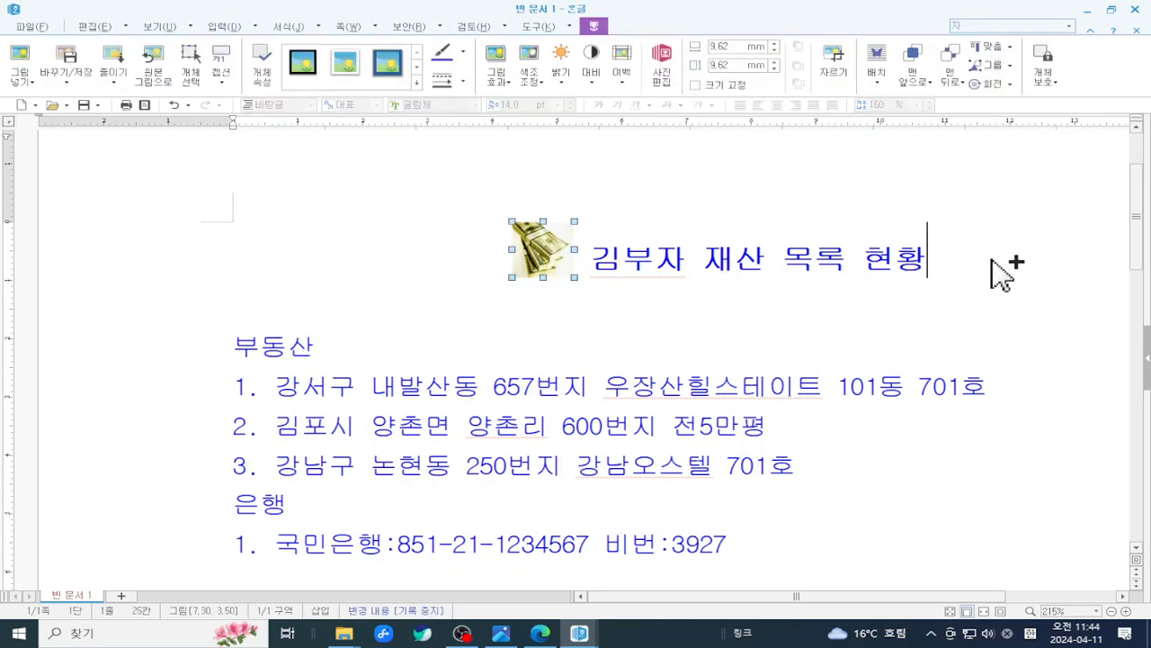
{"action": "left_click_drag", "start_coordinate": [998, 269], "coordinate": [990, 259]}
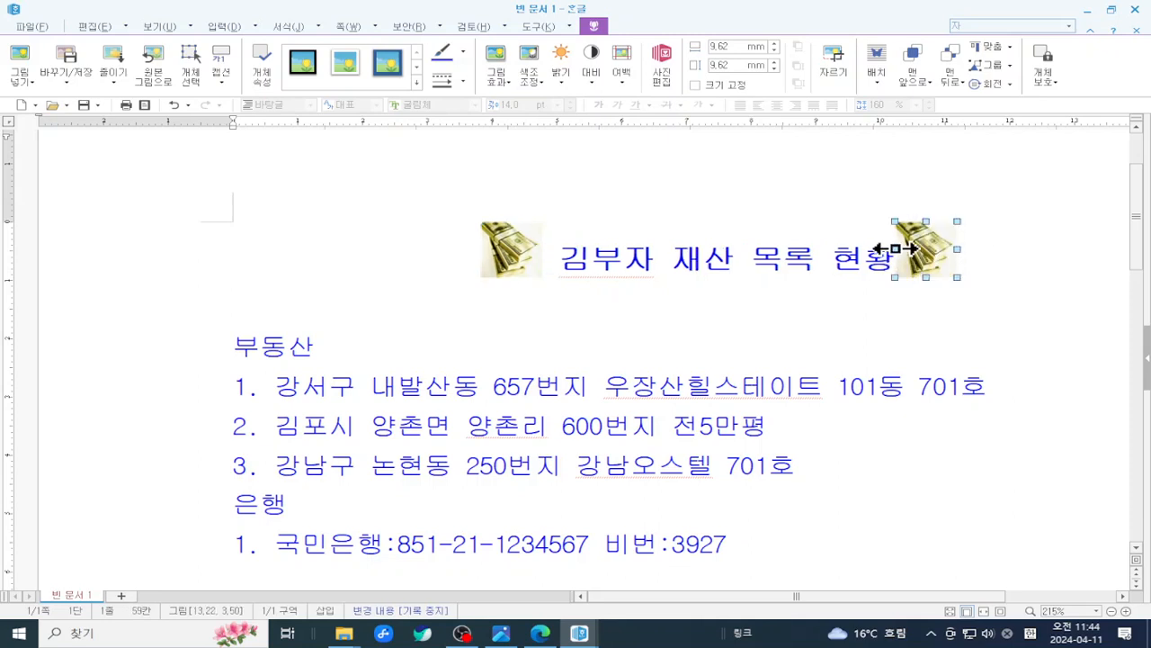
{"action": "left_click", "coordinate": [843, 315]}
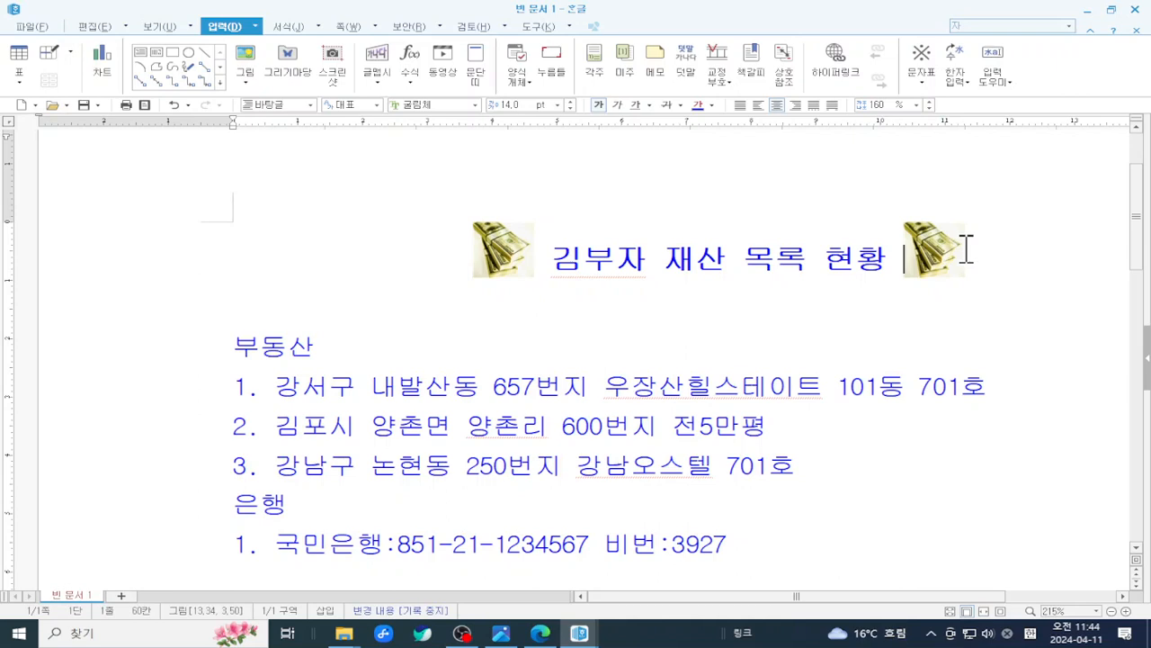
{"action": "left_click", "coordinate": [510, 262]}
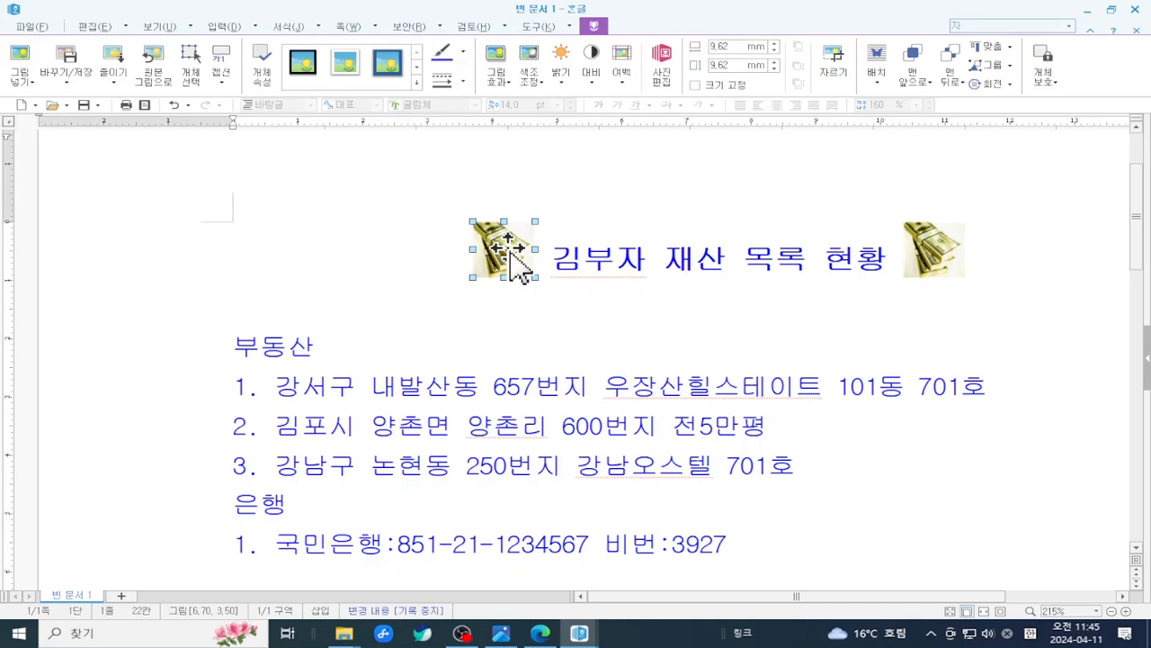
- Deselect the left money picture and place the cursor just after 재산 in the title
{"action": "left_click", "coordinate": [724, 289]}
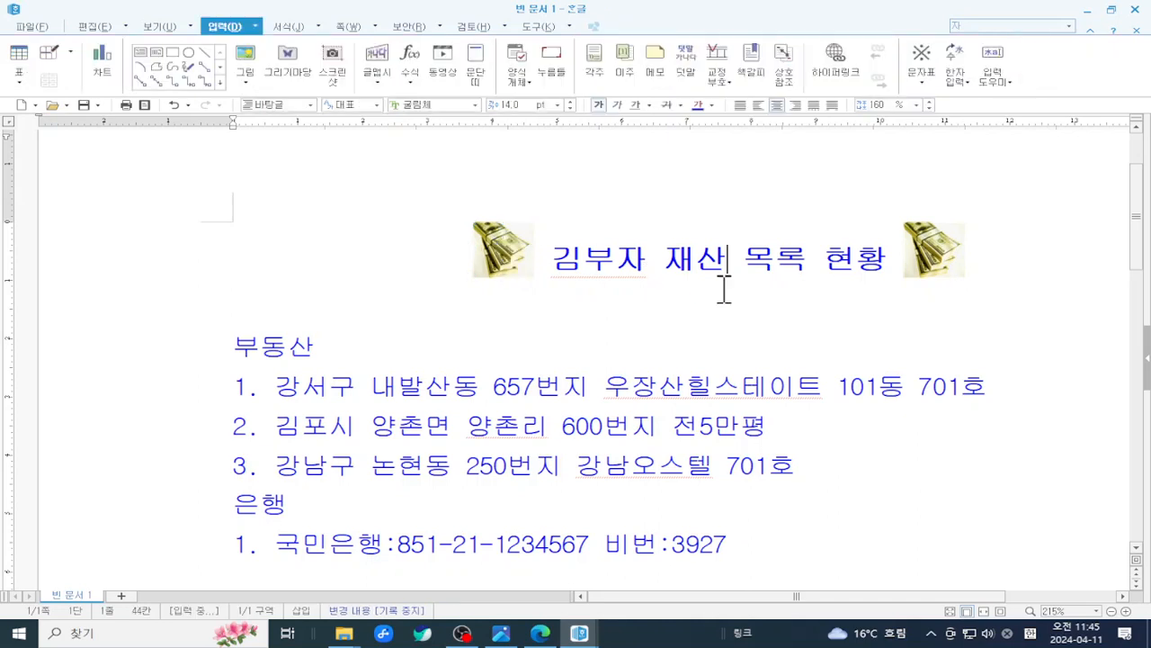
- Make the title word 재산 20 pt and red
{"action": "left_click_drag", "start_coordinate": [664, 252], "coordinate": [725, 261]}
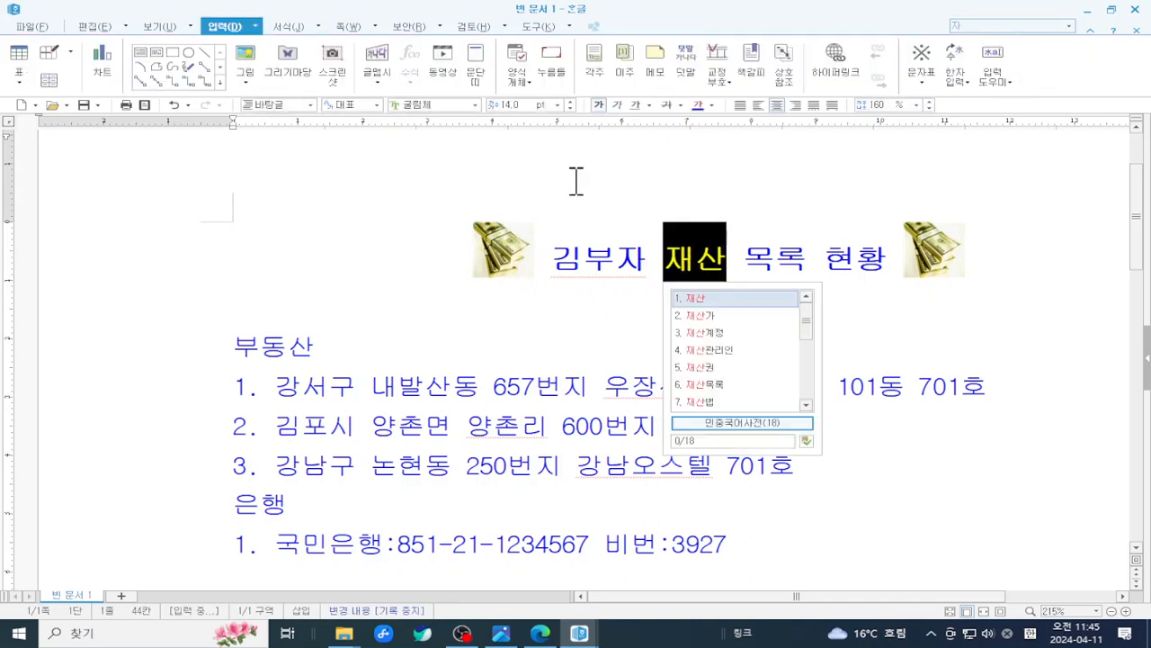
{"action": "left_click", "coordinate": [557, 104]}
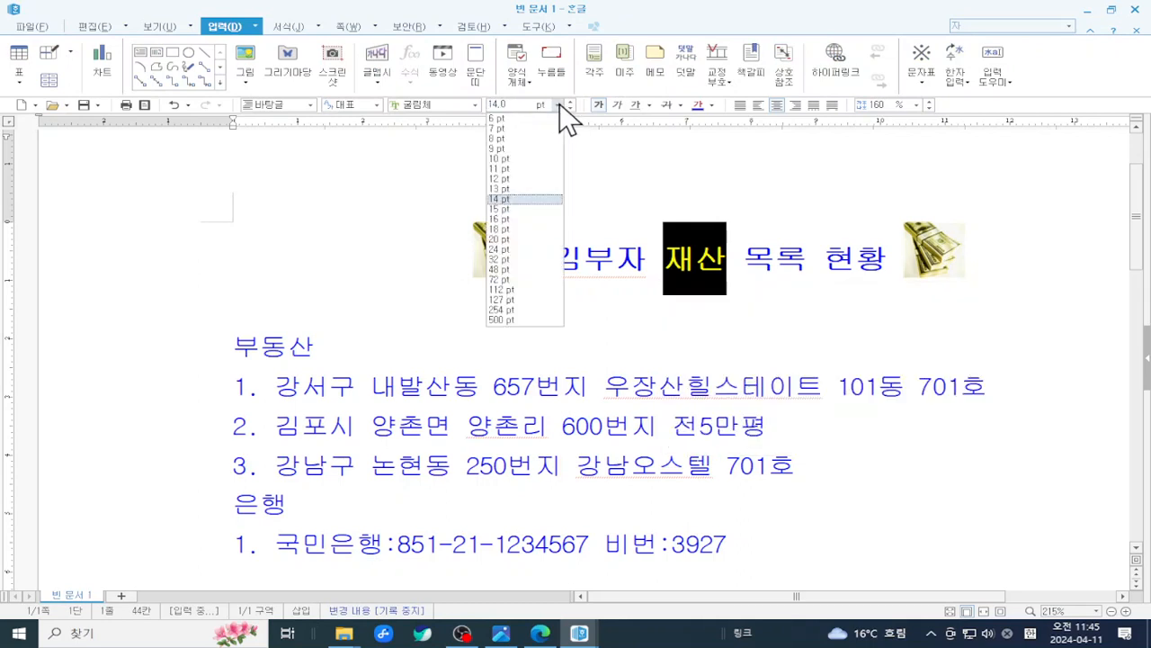
{"action": "left_click", "coordinate": [524, 239]}
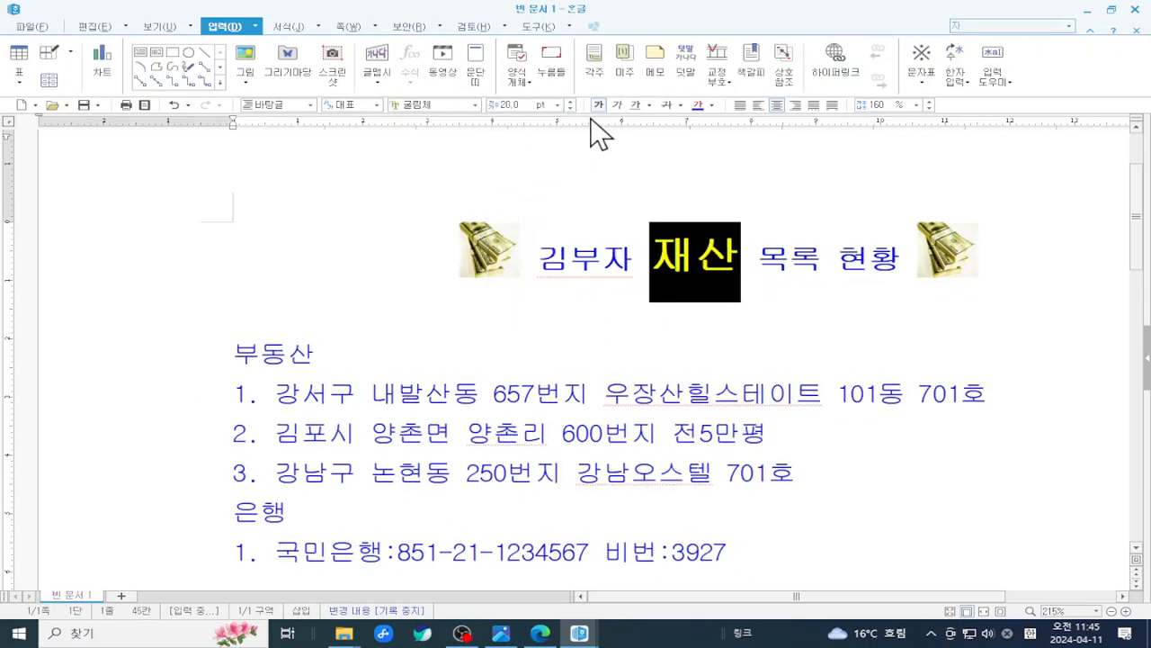
{"action": "left_click", "coordinate": [712, 104]}
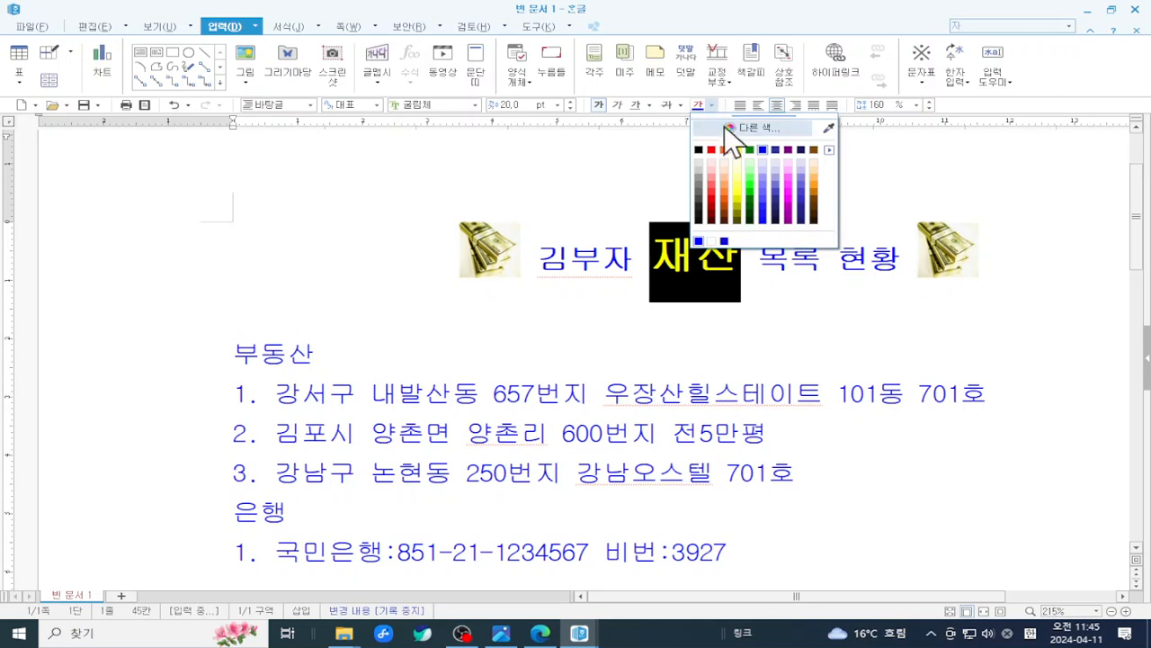
{"action": "left_click", "coordinate": [711, 149]}
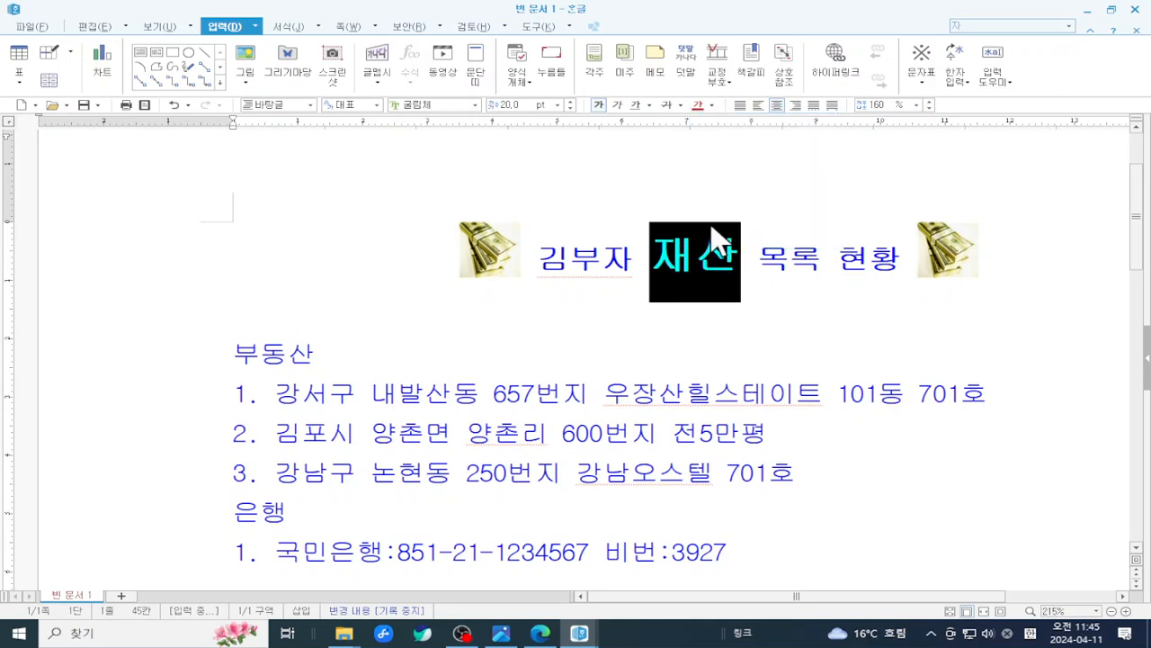
{"action": "left_click", "coordinate": [696, 255]}
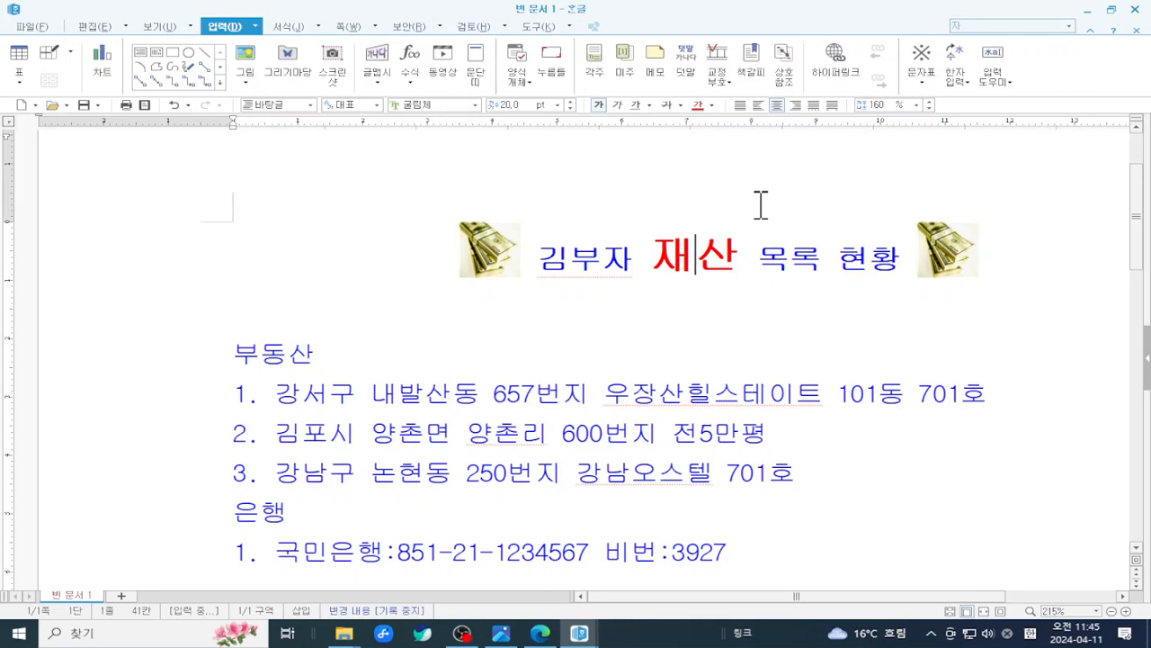
- Give 부 in 김부자 the same 20 pt red formatting, then check the title
{"action": "left_click_drag", "start_coordinate": [661, 255], "coordinate": [730, 258]}
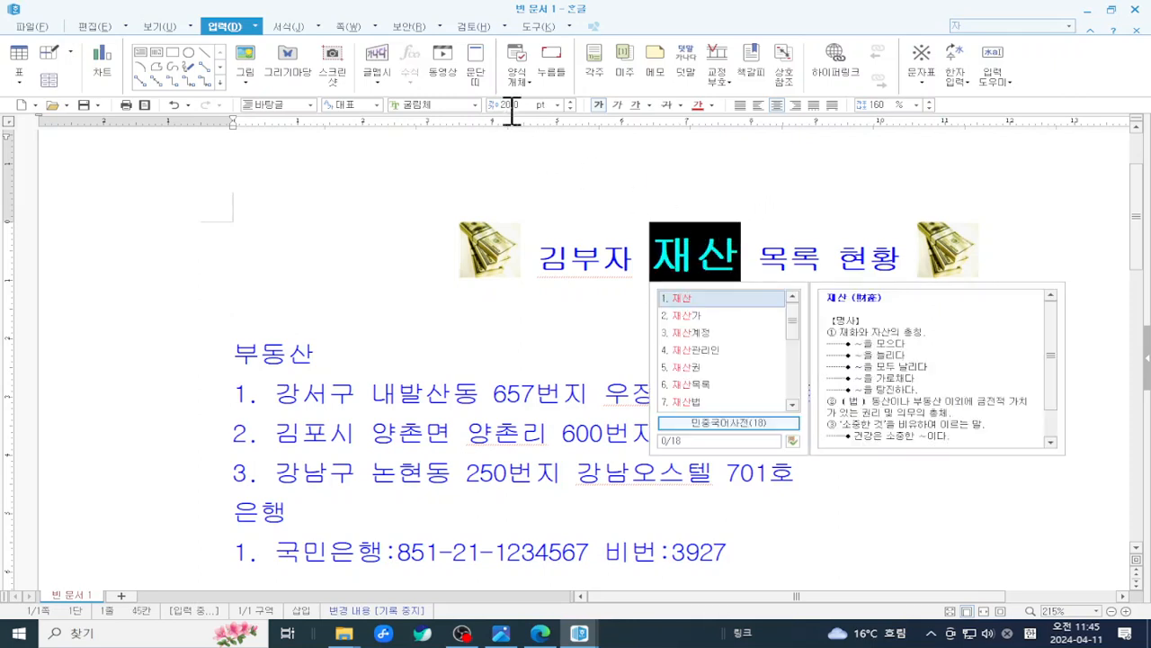
{"action": "left_click_drag", "start_coordinate": [597, 260], "coordinate": [583, 258]}
{"action": "left_click", "coordinate": [558, 105]}
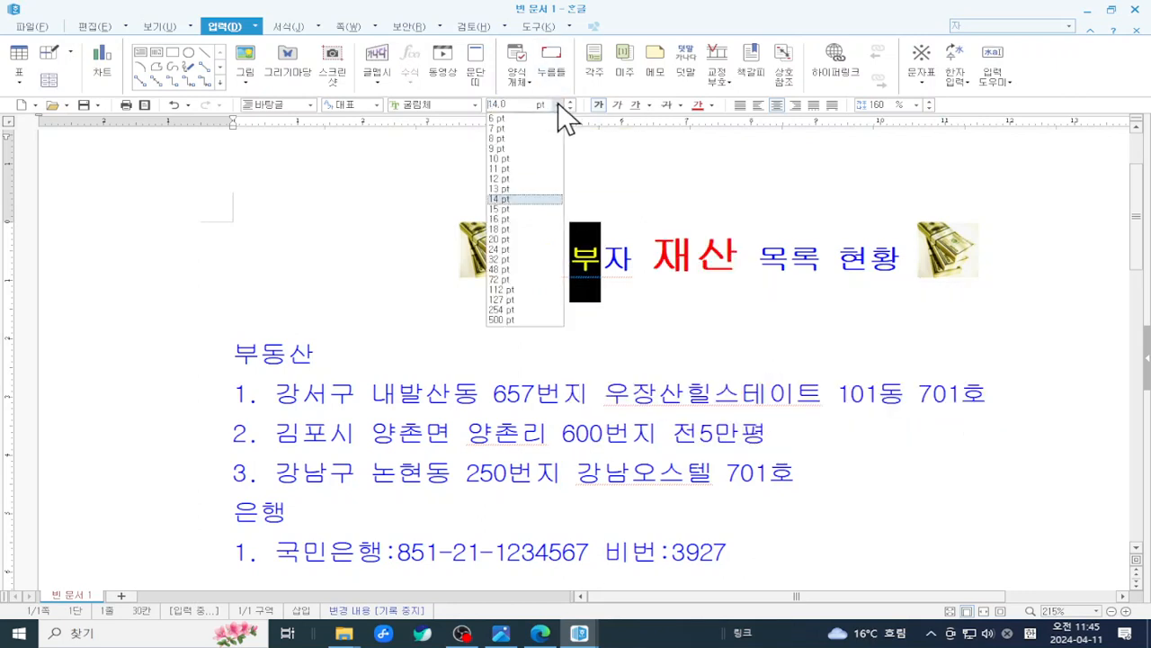
{"action": "left_click", "coordinate": [520, 240]}
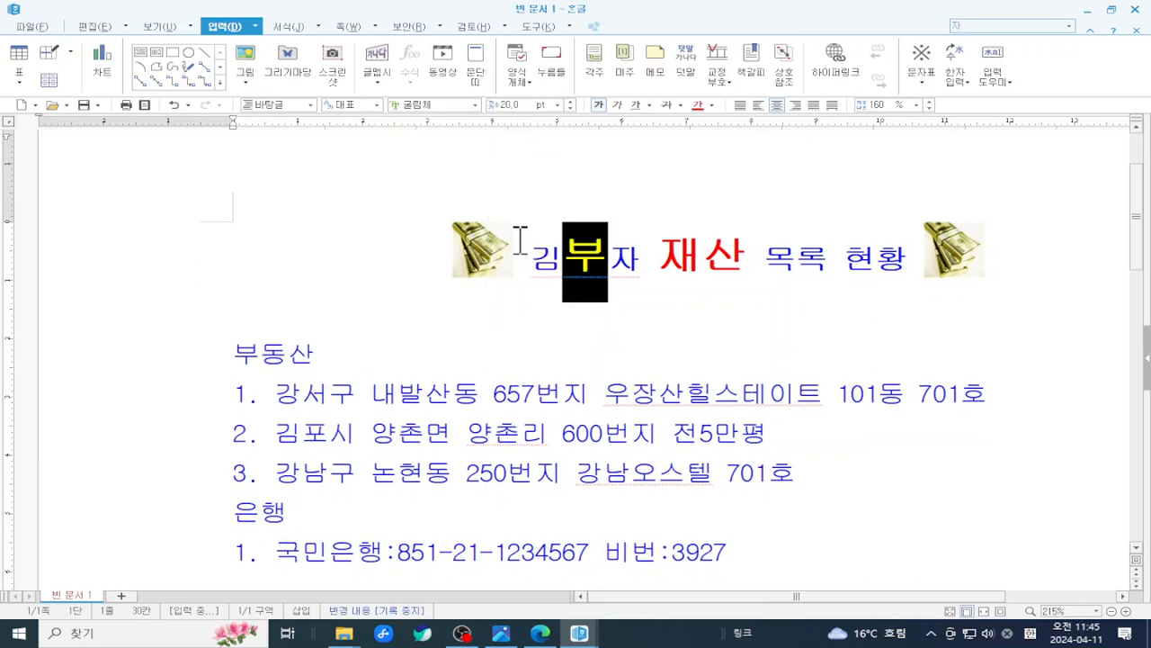
{"action": "left_click", "coordinate": [695, 104]}
{"action": "left_click", "coordinate": [886, 377]}
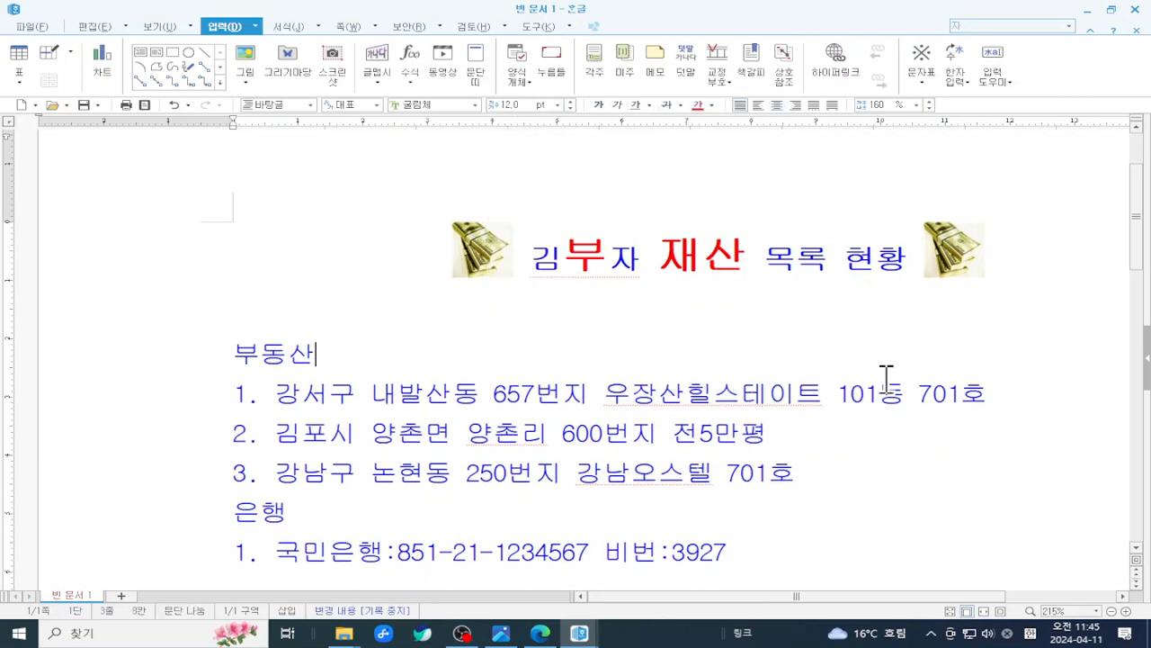
{"action": "left_click_drag", "start_coordinate": [551, 241], "coordinate": [864, 226]}
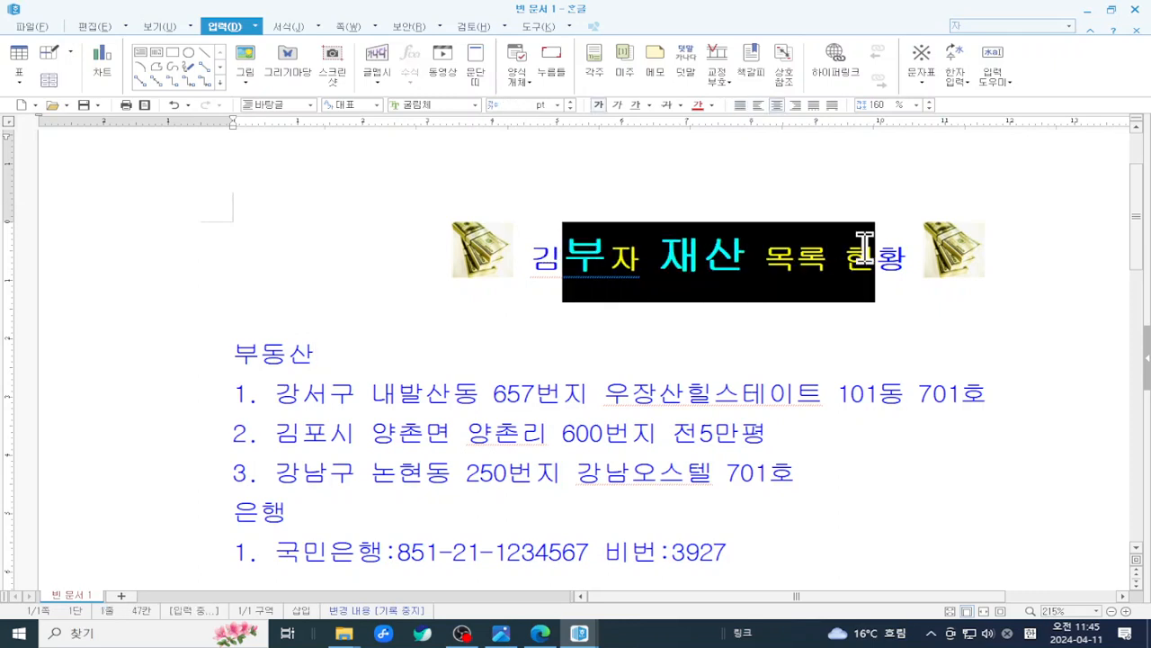
{"action": "left_click", "coordinate": [758, 272]}
{"action": "left_click", "coordinate": [655, 247]}
{"action": "left_click_drag", "start_coordinate": [656, 247], "coordinate": [750, 268]}
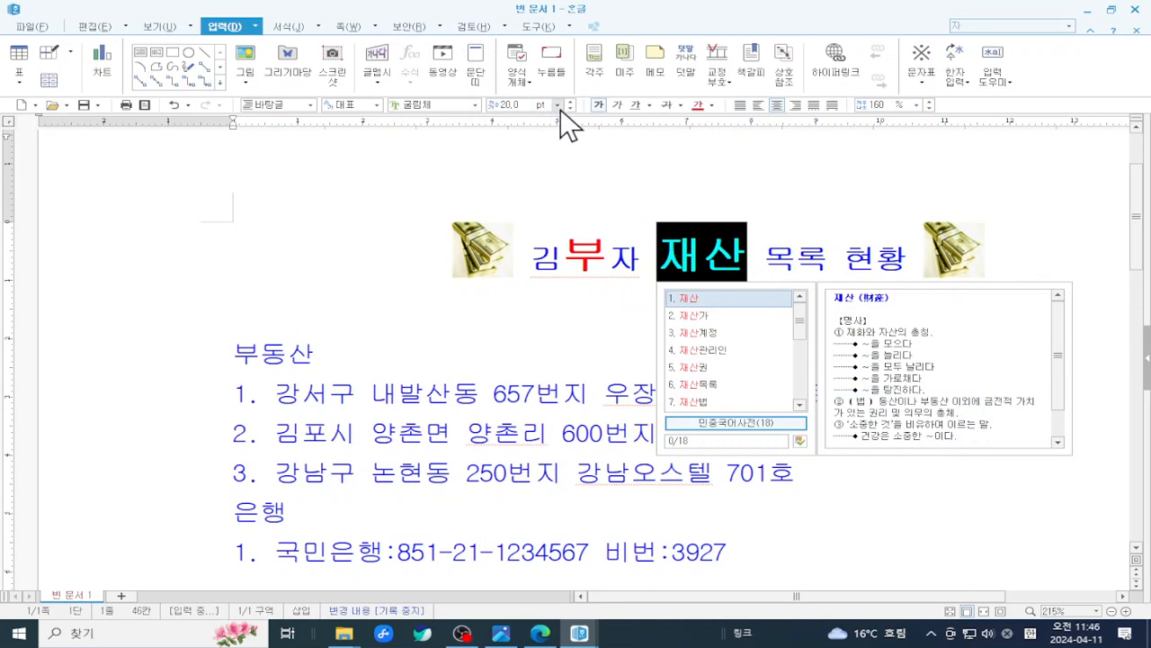
{"action": "left_click", "coordinate": [592, 235]}
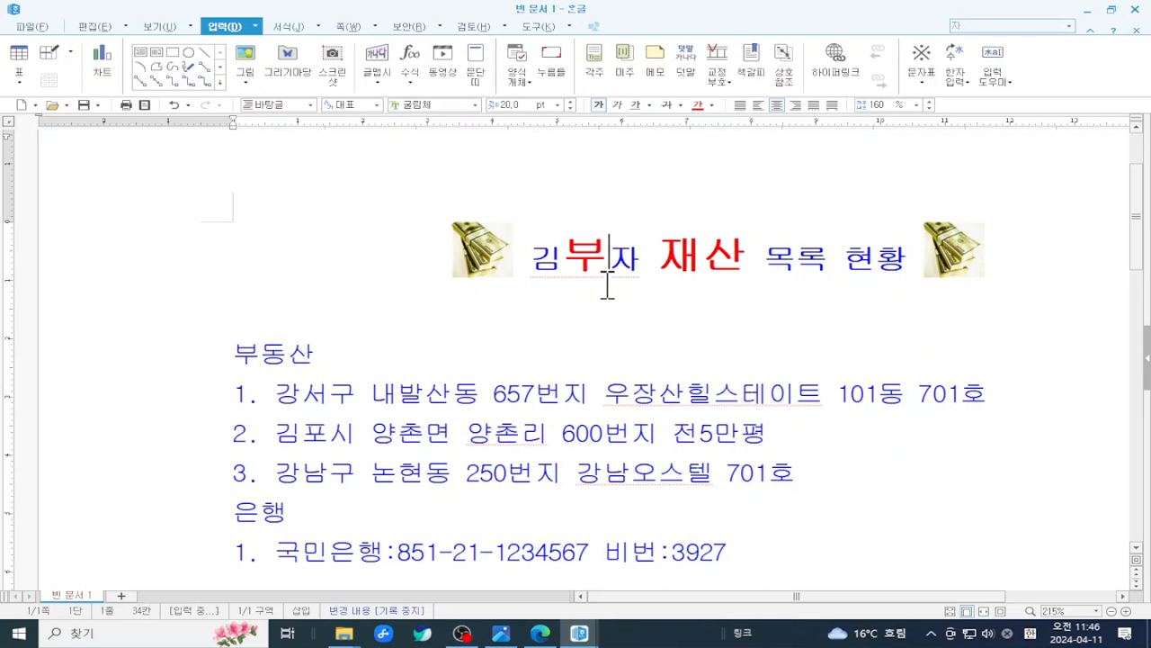
{"action": "scroll", "coordinate": [608, 284], "scroll_direction": "down", "scroll_amount": 1}
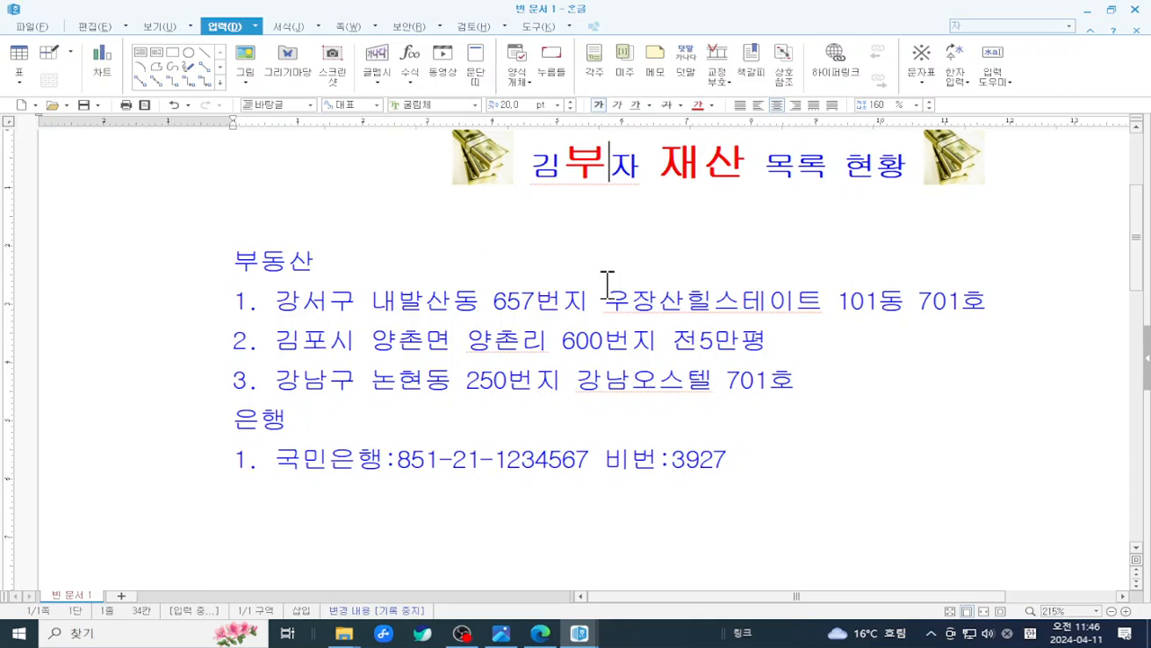
{"action": "scroll", "coordinate": [608, 284], "scroll_direction": "up", "scroll_amount": 1}
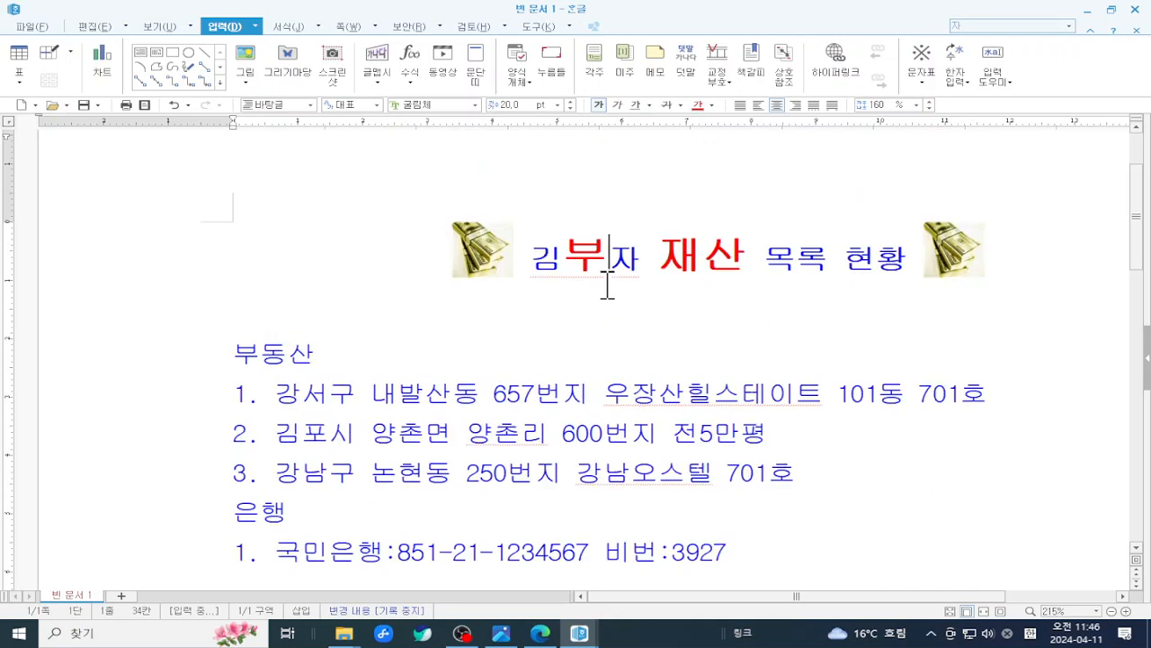
{"action": "left_click", "coordinate": [462, 258]}
{"action": "left_click", "coordinate": [329, 257]}
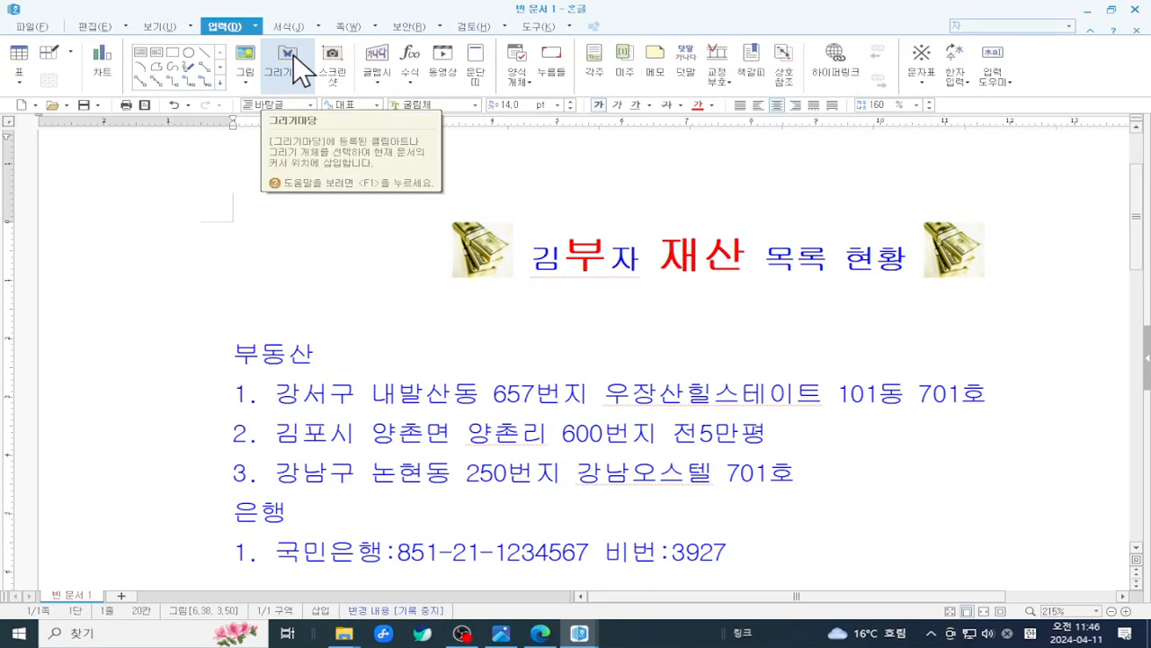
{"action": "left_click", "coordinate": [294, 60]}
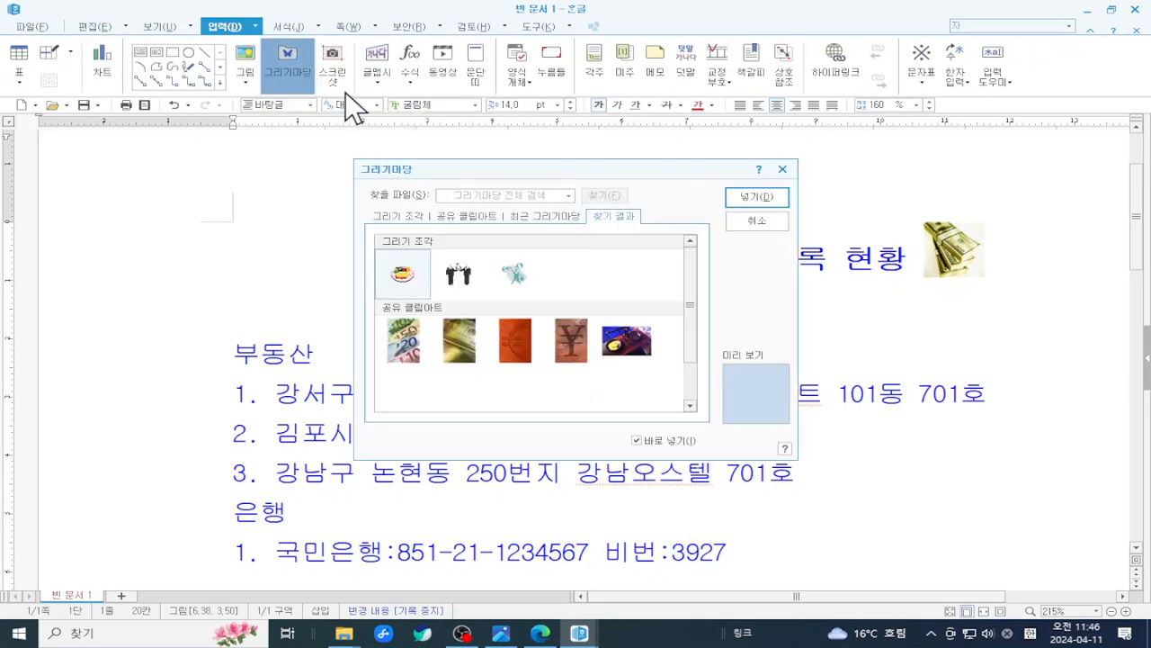
{"action": "left_click", "coordinate": [447, 365]}
{"action": "left_click", "coordinate": [755, 196]}
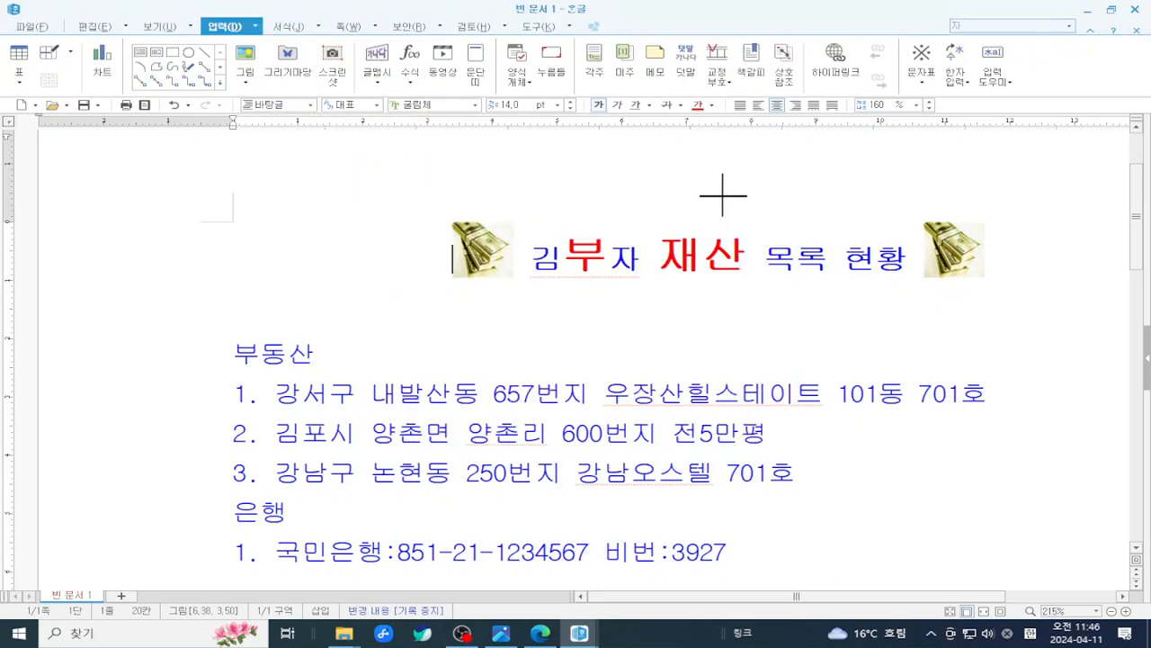
{"action": "left_click", "coordinate": [313, 273]}
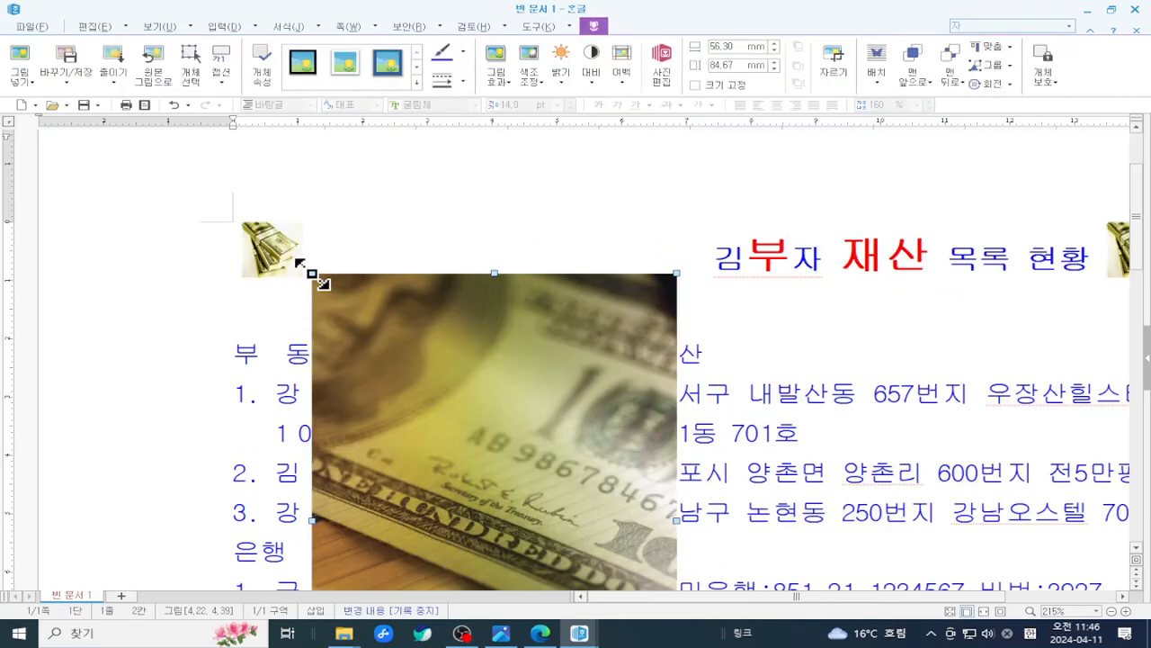
{"action": "scroll", "coordinate": [720, 324], "scroll_direction": "down", "scroll_amount": 3}
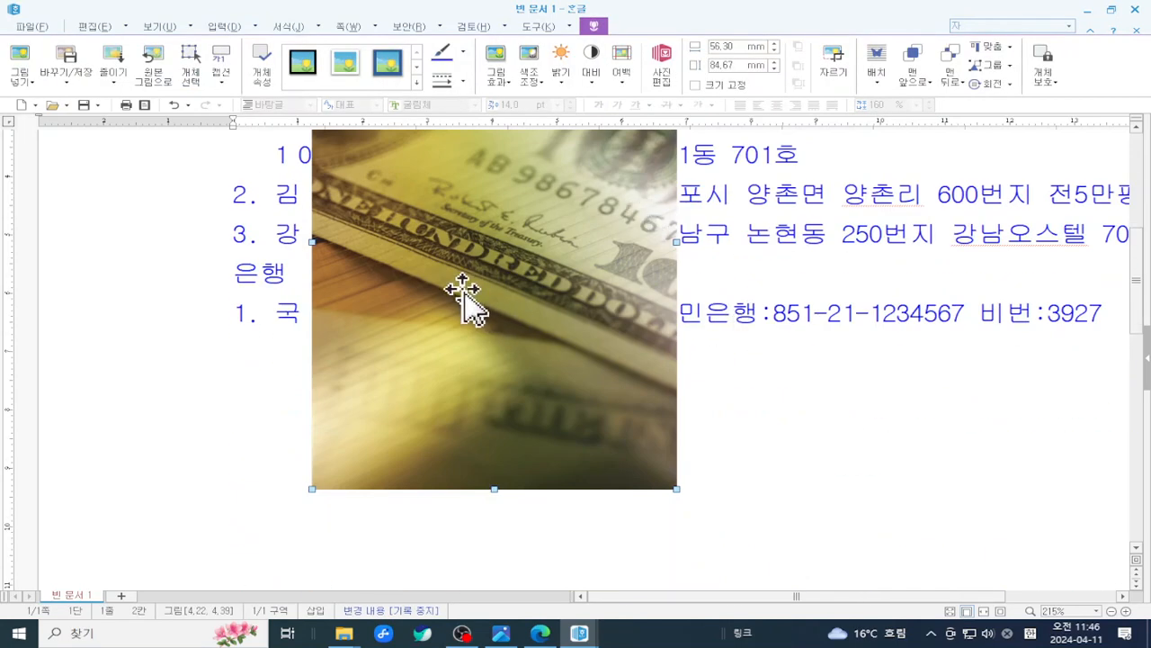
{"action": "scroll", "coordinate": [546, 270], "scroll_direction": "up", "scroll_amount": 2}
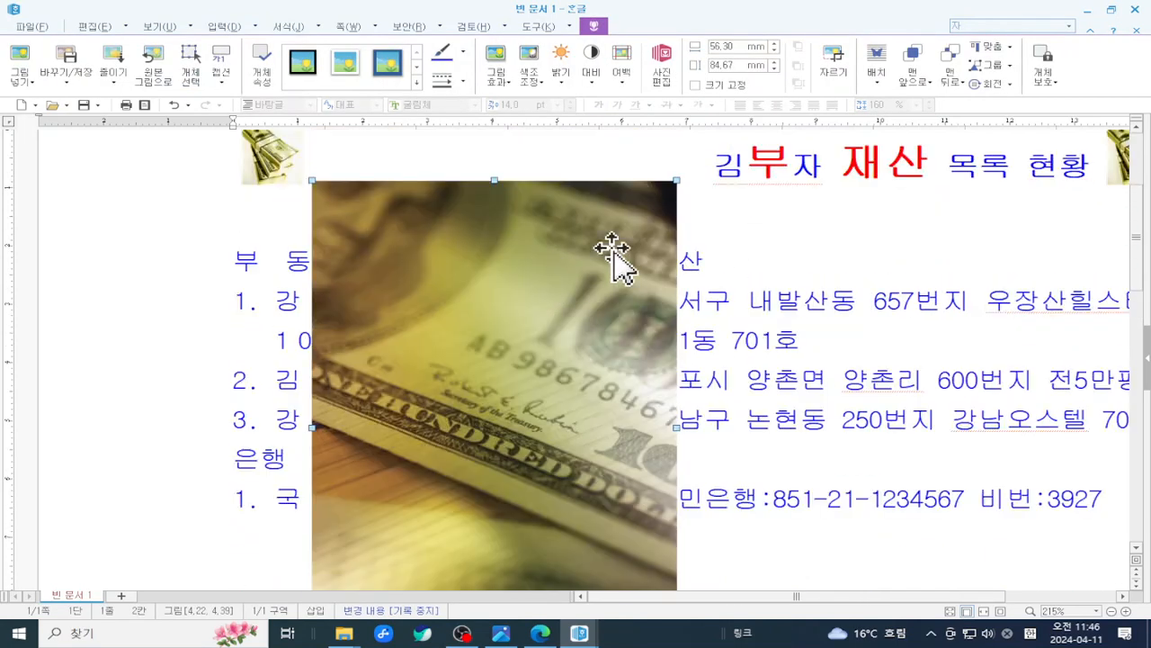
{"action": "scroll", "coordinate": [576, 360], "scroll_direction": "down", "scroll_amount": 1}
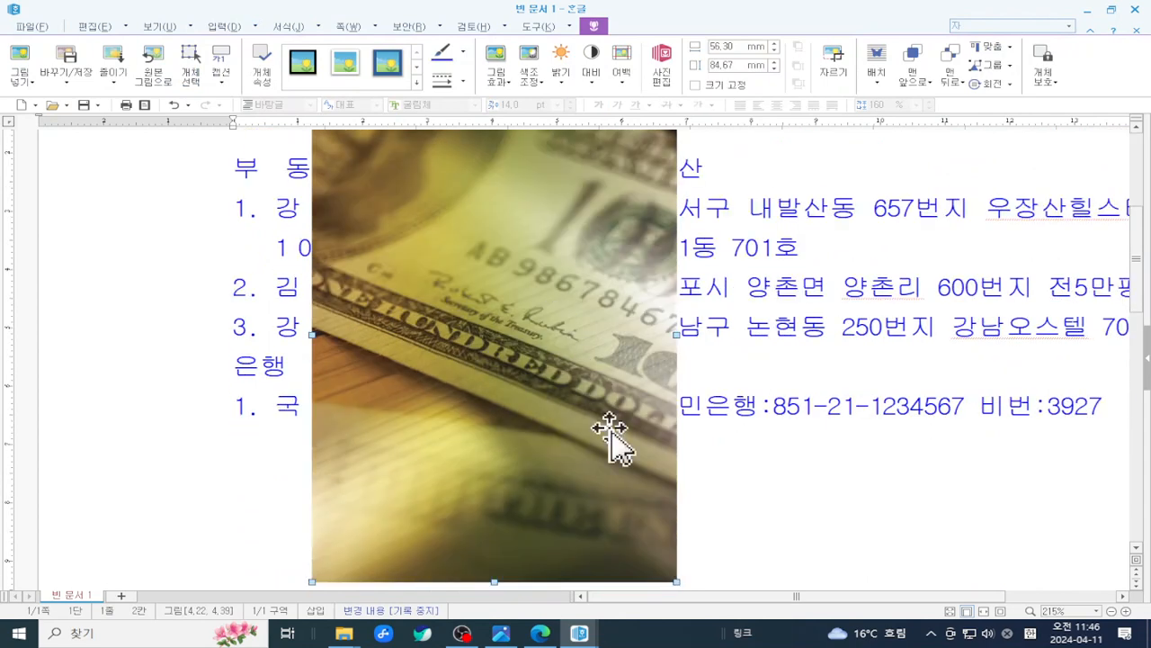
{"action": "left_click_drag", "start_coordinate": [673, 581], "coordinate": [501, 270]}
{"action": "left_click_drag", "start_coordinate": [403, 379], "coordinate": [411, 279]}
{"action": "scroll", "coordinate": [441, 249], "scroll_direction": "up", "scroll_amount": 3}
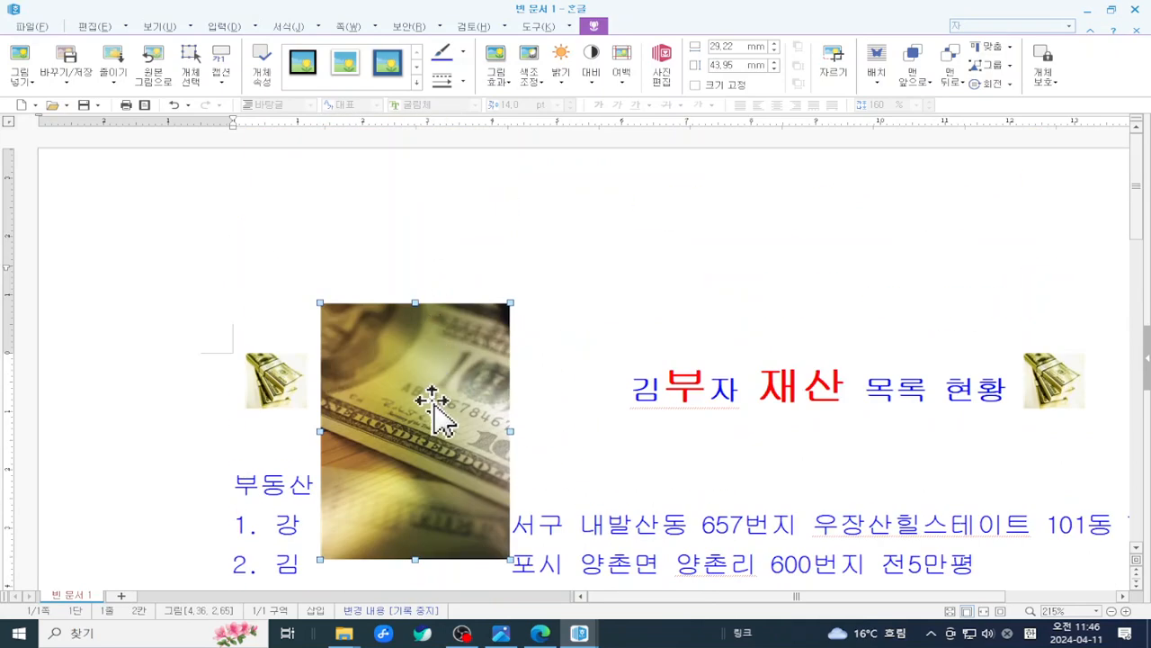
{"action": "key", "text": "Delete"}
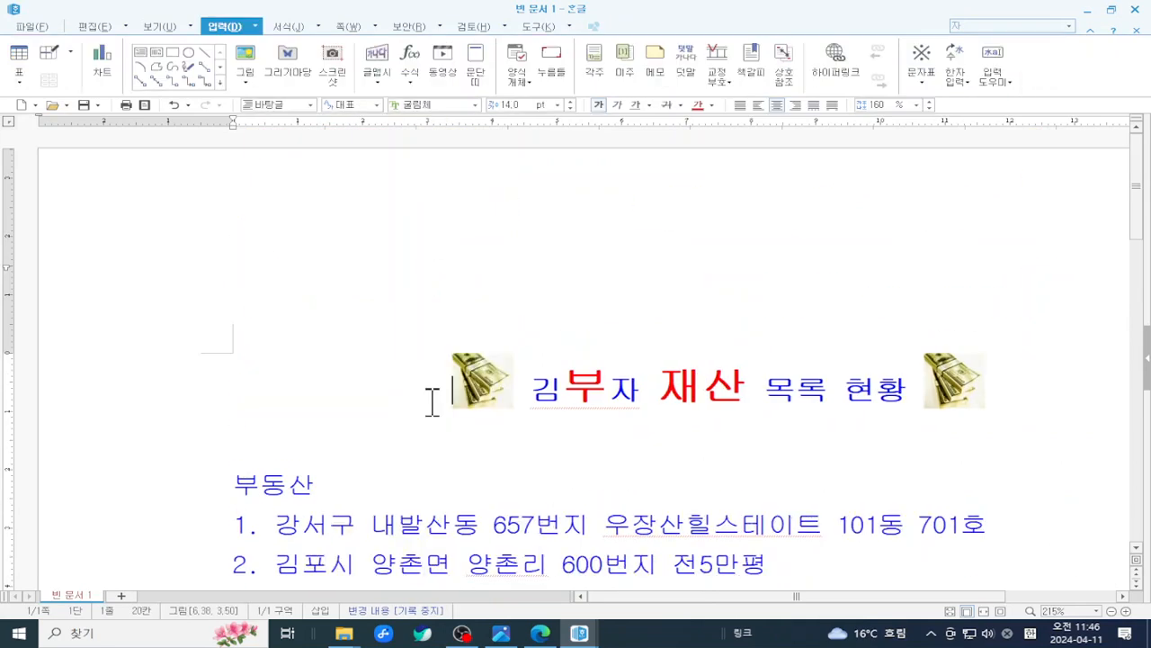
{"action": "scroll", "coordinate": [496, 338], "scroll_direction": "down", "scroll_amount": 2}
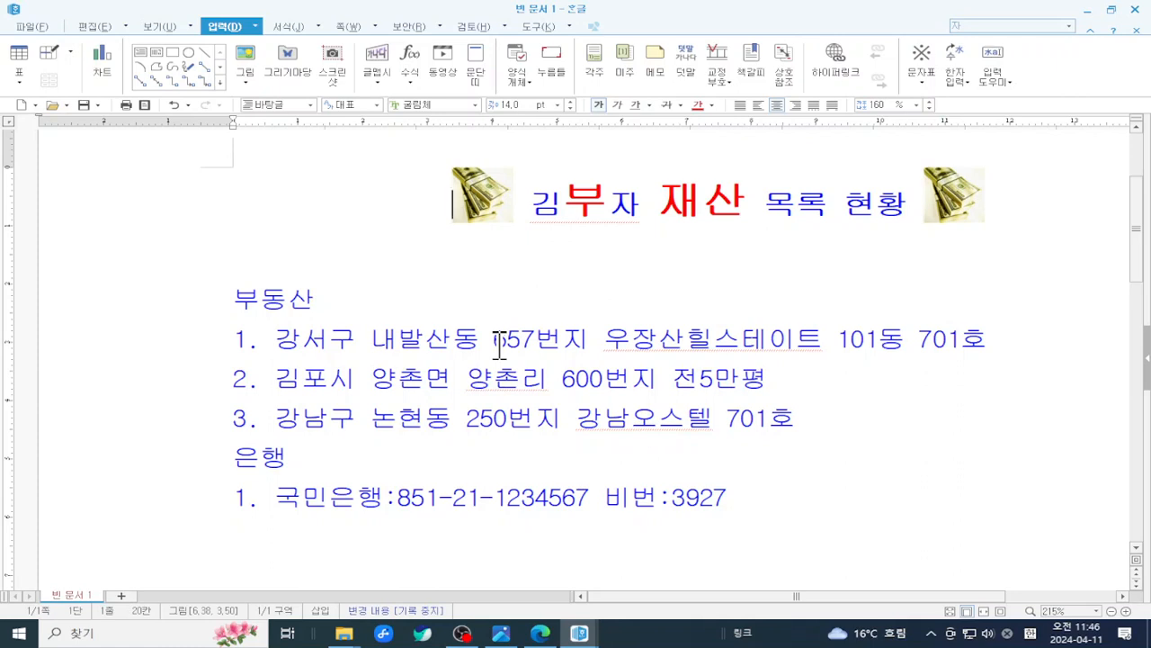
{"action": "left_click", "coordinate": [642, 315]}
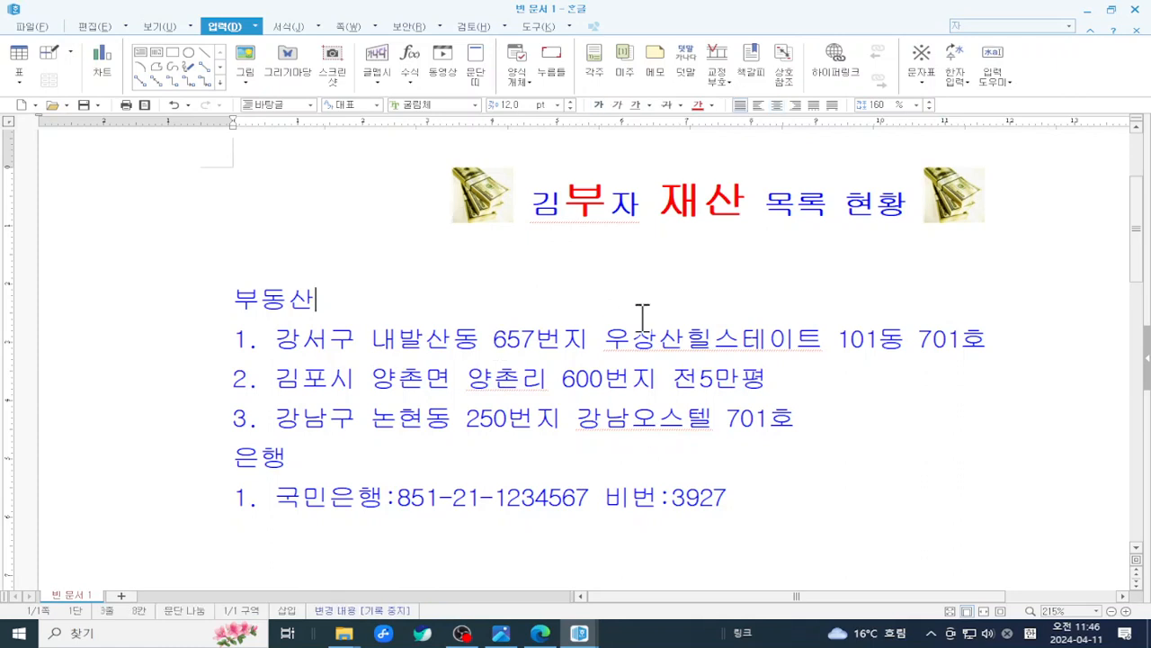
{"action": "scroll", "coordinate": [643, 315], "scroll_direction": "up", "scroll_amount": 2}
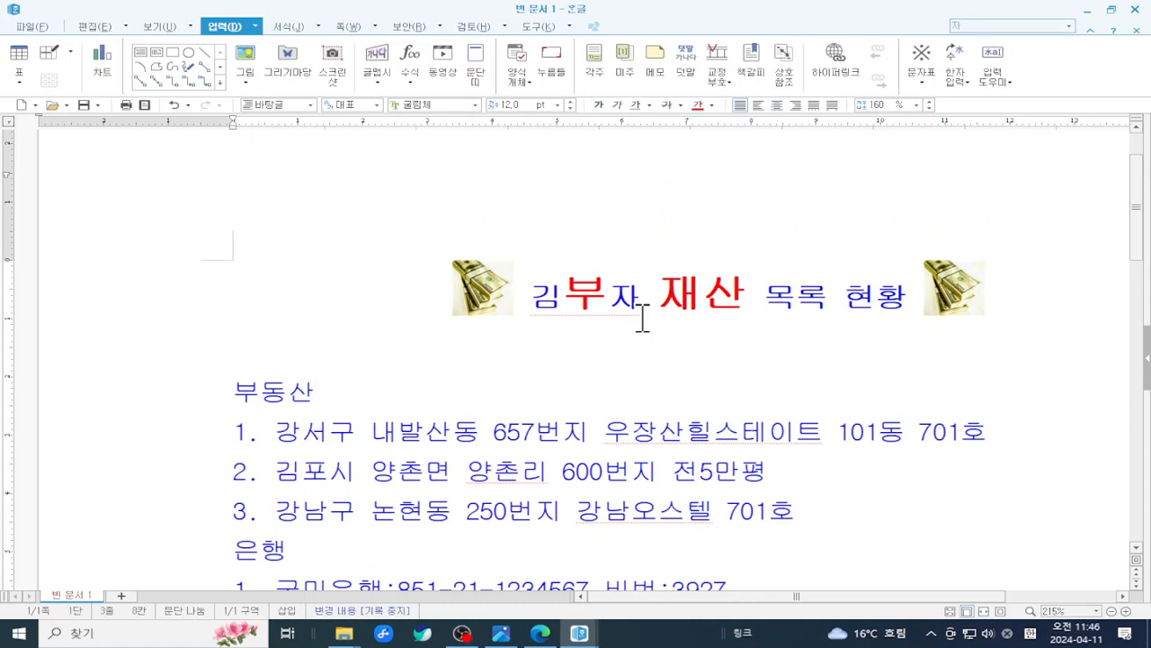
{"action": "left_click", "coordinate": [472, 287]}
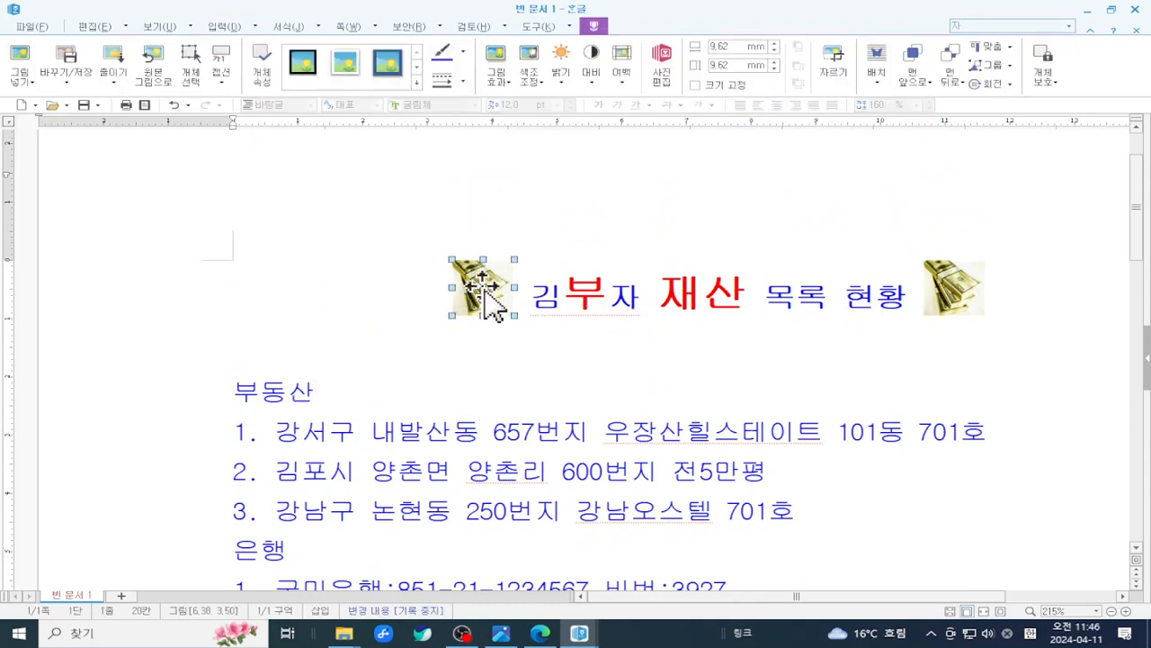
{"action": "left_click", "coordinate": [653, 300]}
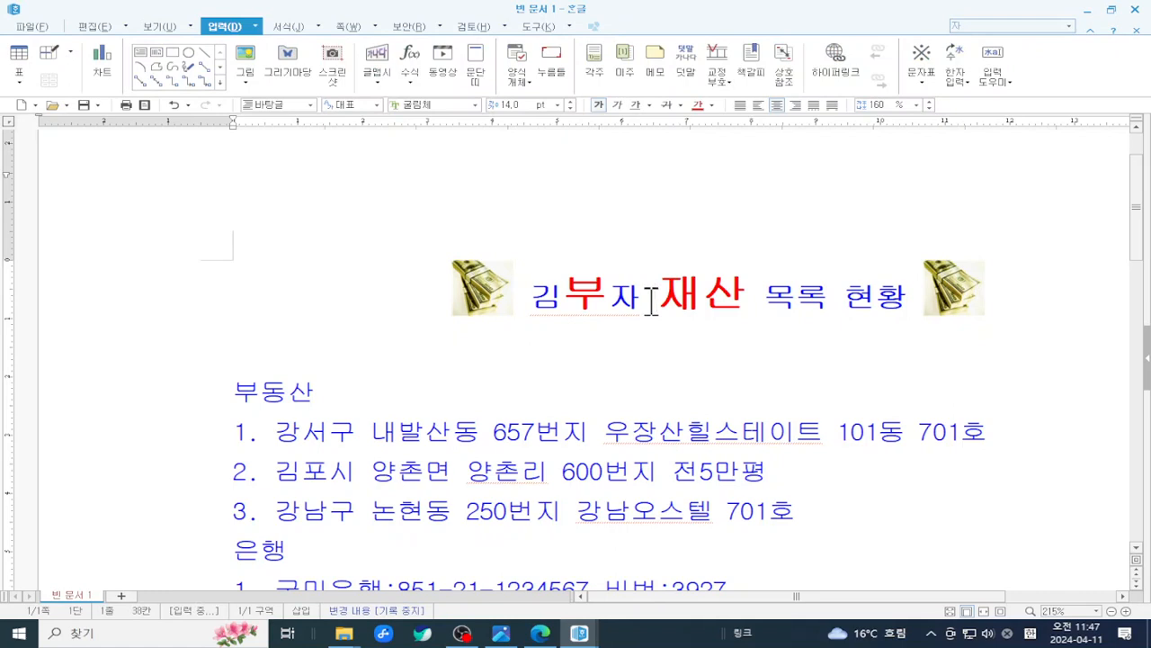
- On the 보기 tab, toggle 그림 off and on, then turn on 조판 부호
{"action": "left_click", "coordinate": [145, 27]}
{"action": "left_click", "coordinate": [163, 49]}
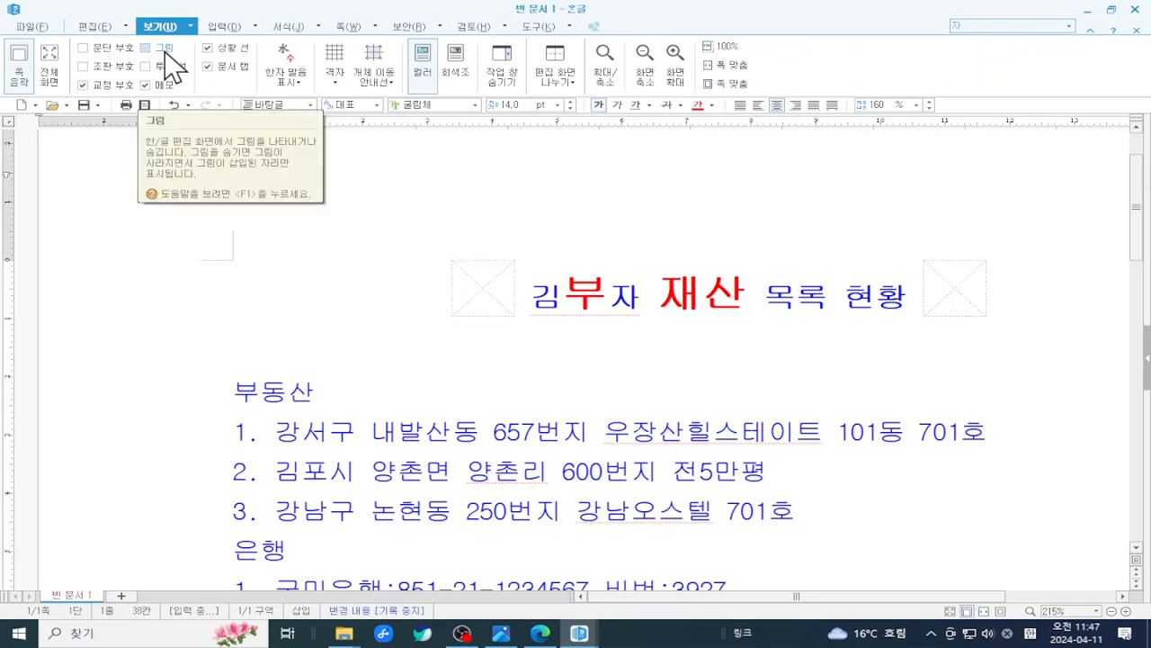
{"action": "left_click", "coordinate": [164, 52]}
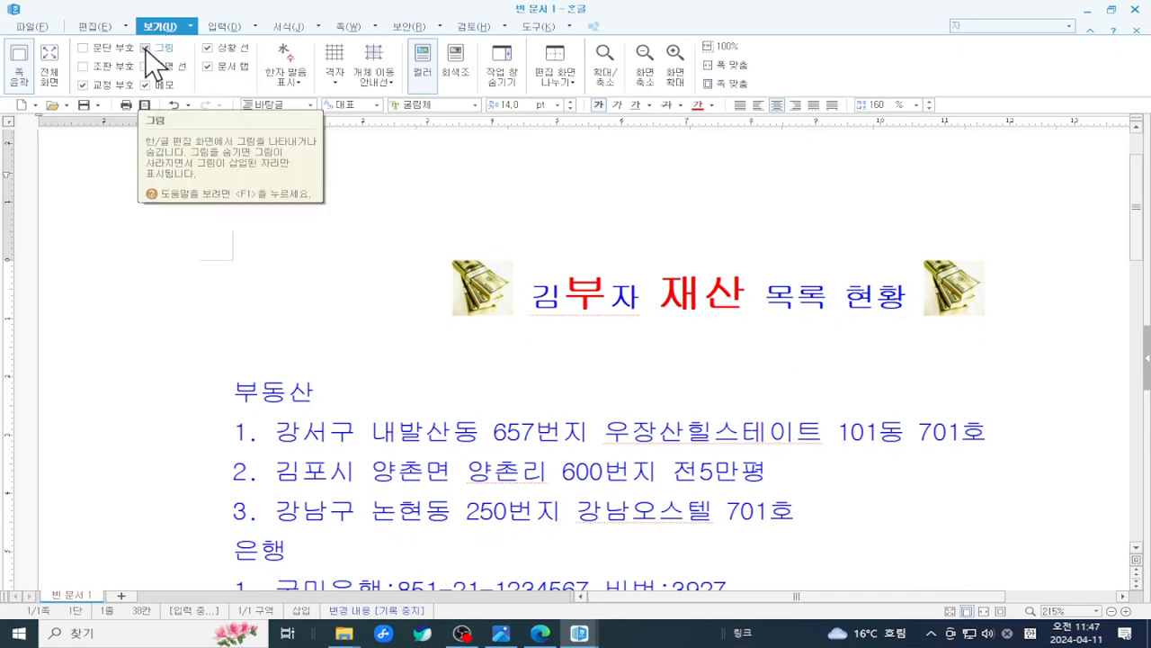
{"action": "left_click", "coordinate": [84, 66]}
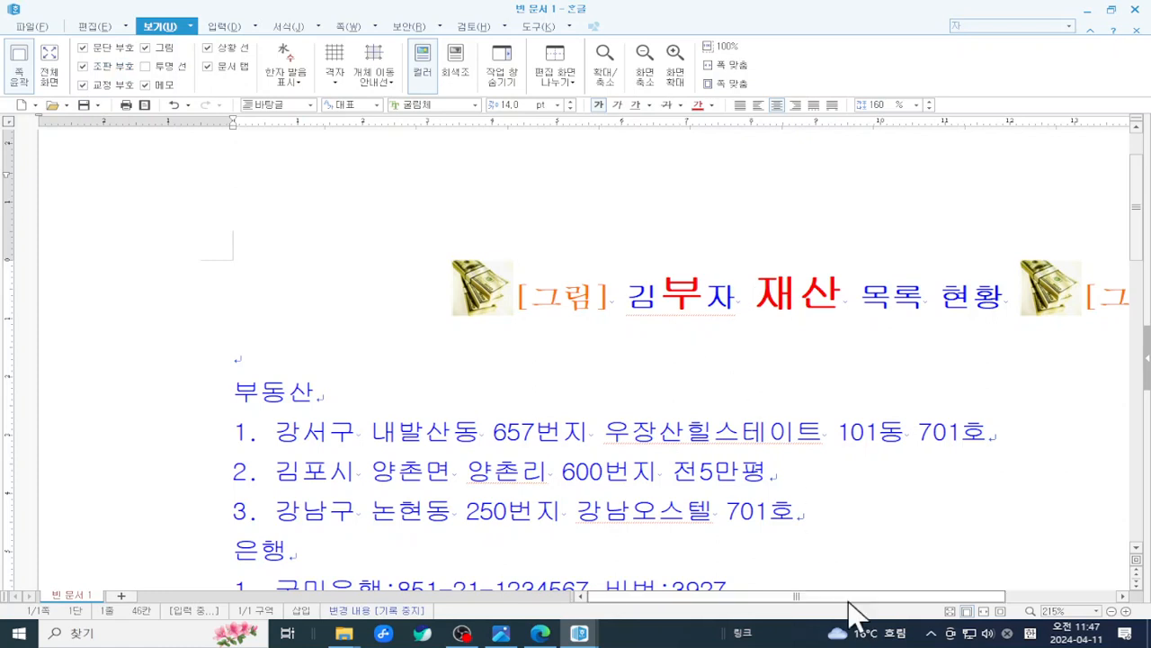
- Mark up the screen around the 보기 options and the [그림] markers beside both pictures
{"action": "left_click_drag", "start_coordinate": [864, 598], "coordinate": [1011, 601]}
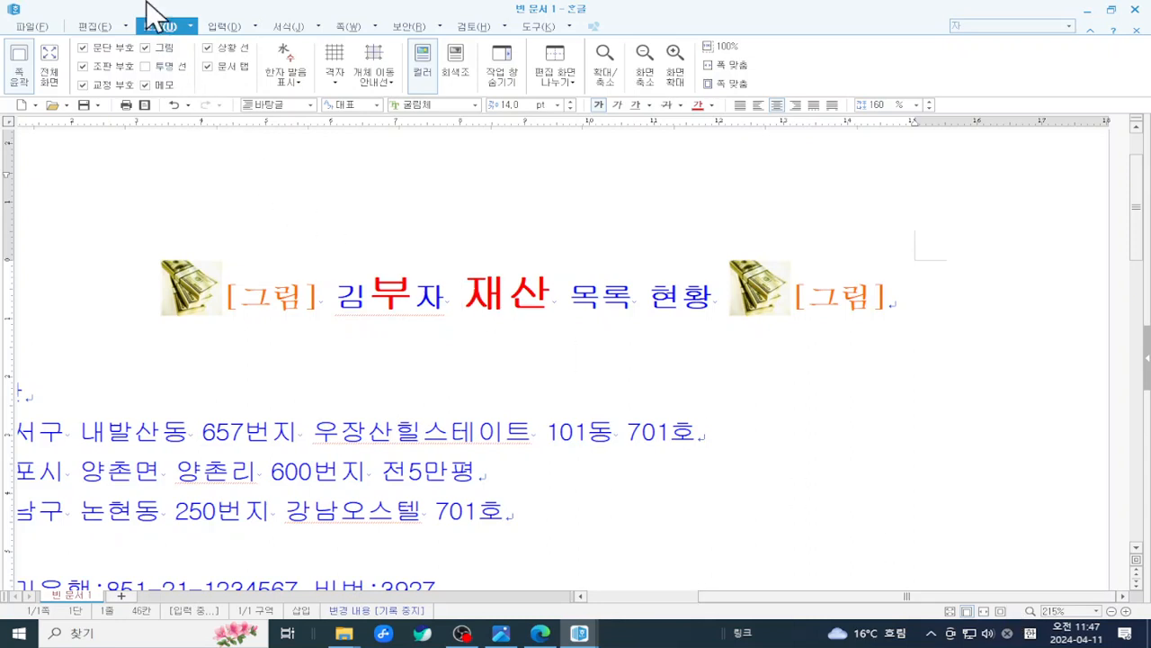
{"action": "key", "text": "ctrl+2"}
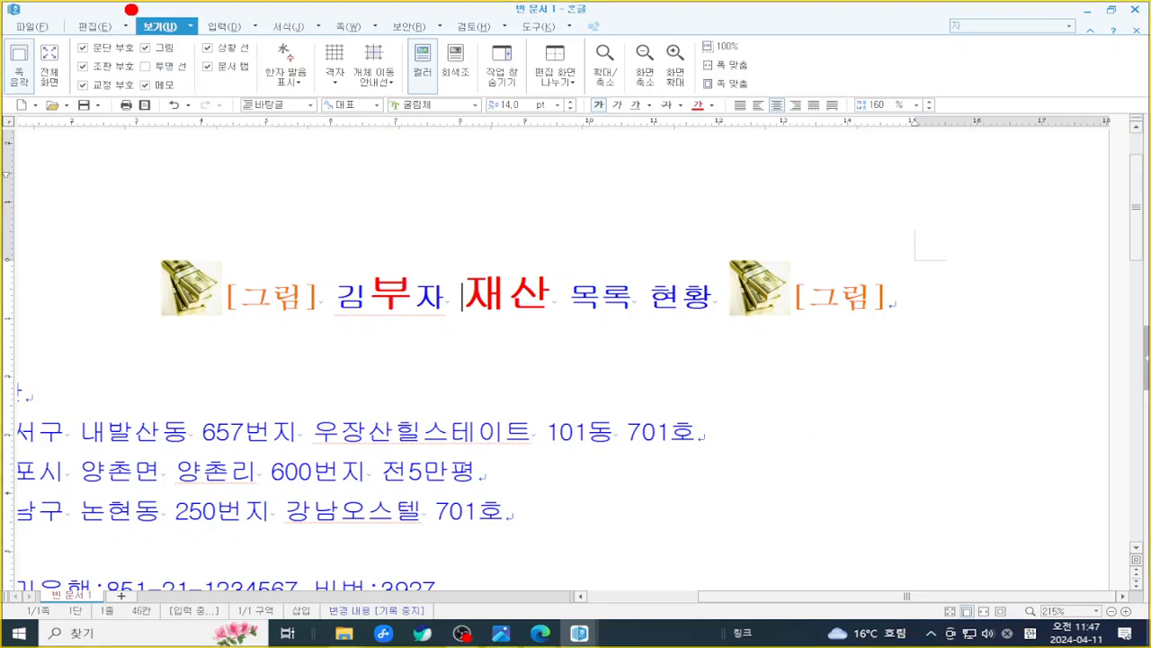
{"action": "left_click_drag", "start_coordinate": [130, 9], "coordinate": [178, 27]}
{"action": "mouse_move", "coordinate": [59, 55]}
{"action": "left_mouse_down"}
{"action": "mouse_move", "coordinate": [143, 78]}
{"action": "mouse_move", "coordinate": [142, 65]}
{"action": "left_mouse_up"}
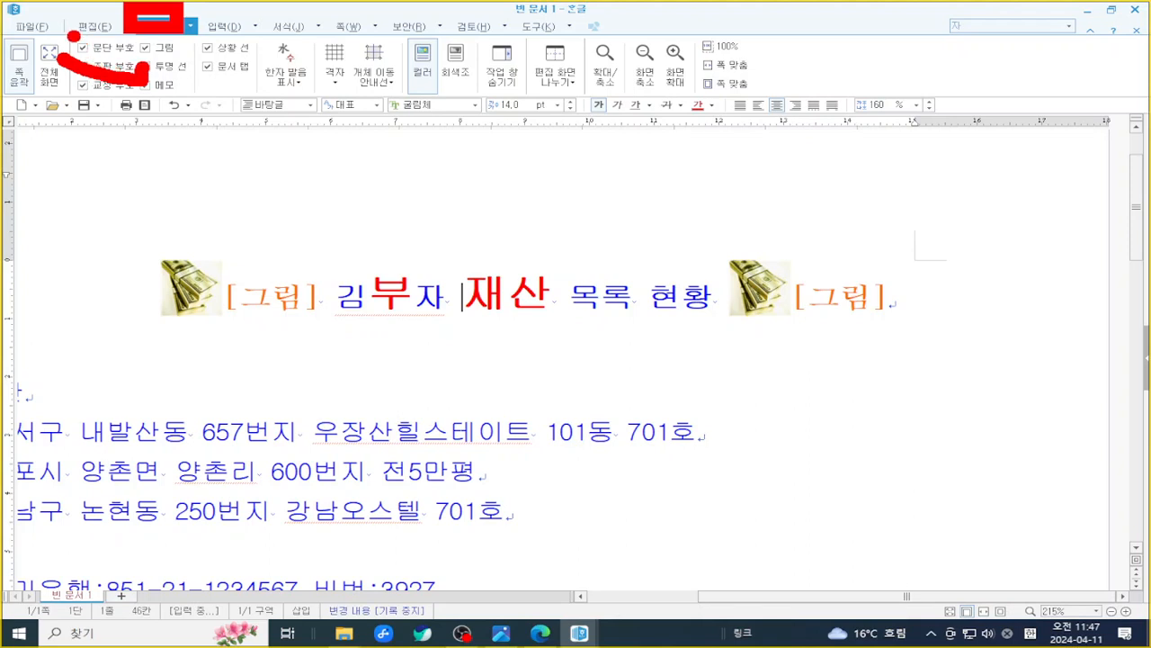
{"action": "key", "text": "Escape"}
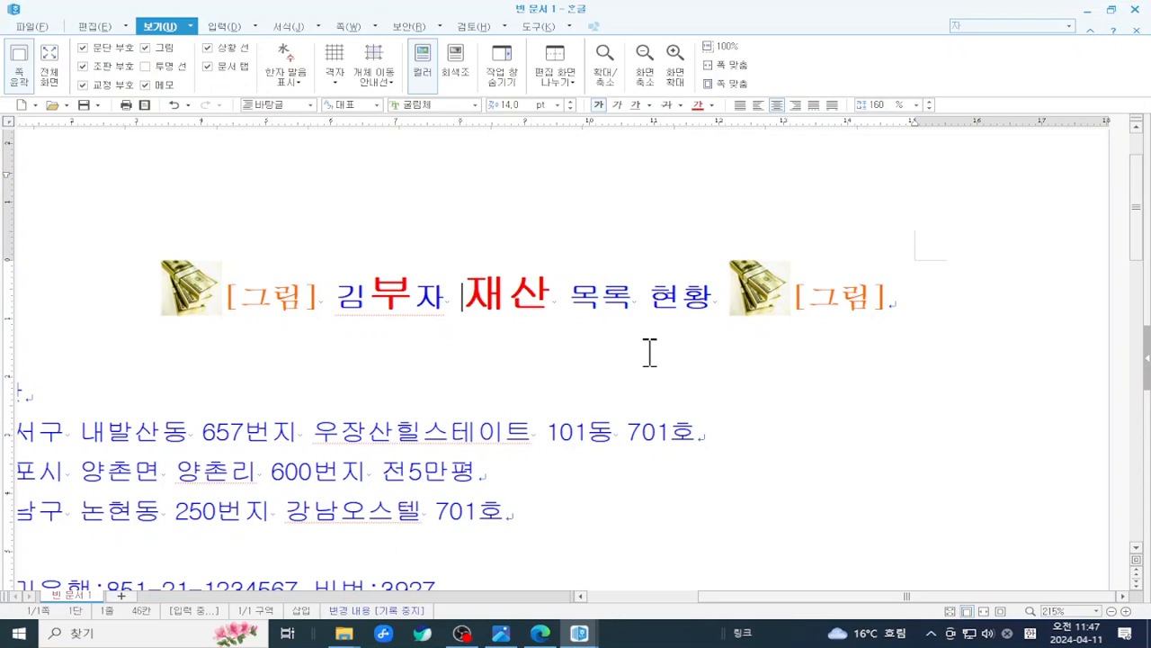
{"action": "key", "text": "ctrl+2"}
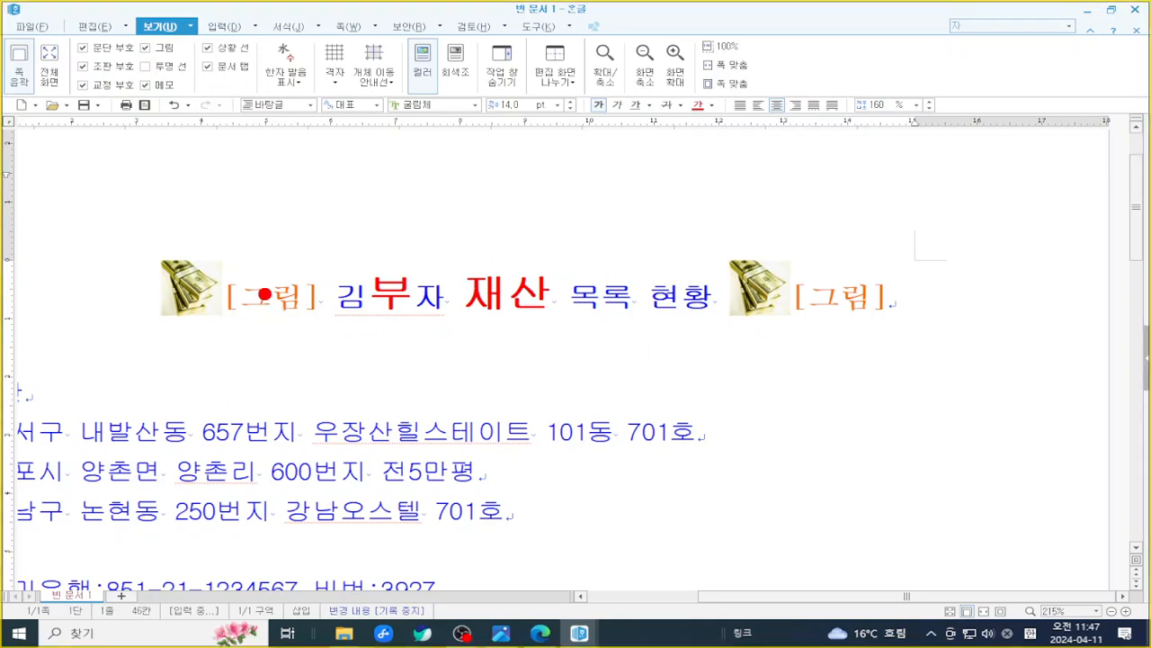
{"action": "mouse_move", "coordinate": [214, 262]}
{"action": "left_mouse_down"}
{"action": "mouse_move", "coordinate": [217, 311]}
{"action": "mouse_move", "coordinate": [335, 330]}
{"action": "left_mouse_up"}
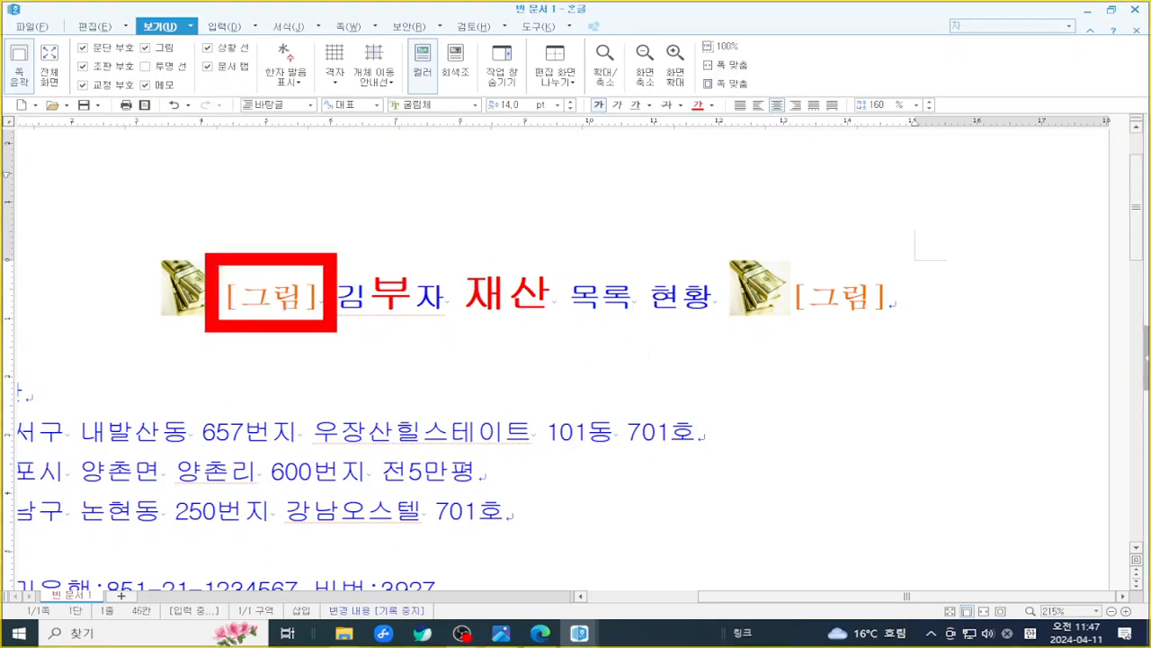
{"action": "mouse_move", "coordinate": [774, 253]}
{"action": "left_mouse_down"}
{"action": "mouse_move", "coordinate": [838, 338]}
{"action": "mouse_move", "coordinate": [932, 338]}
{"action": "left_mouse_up"}
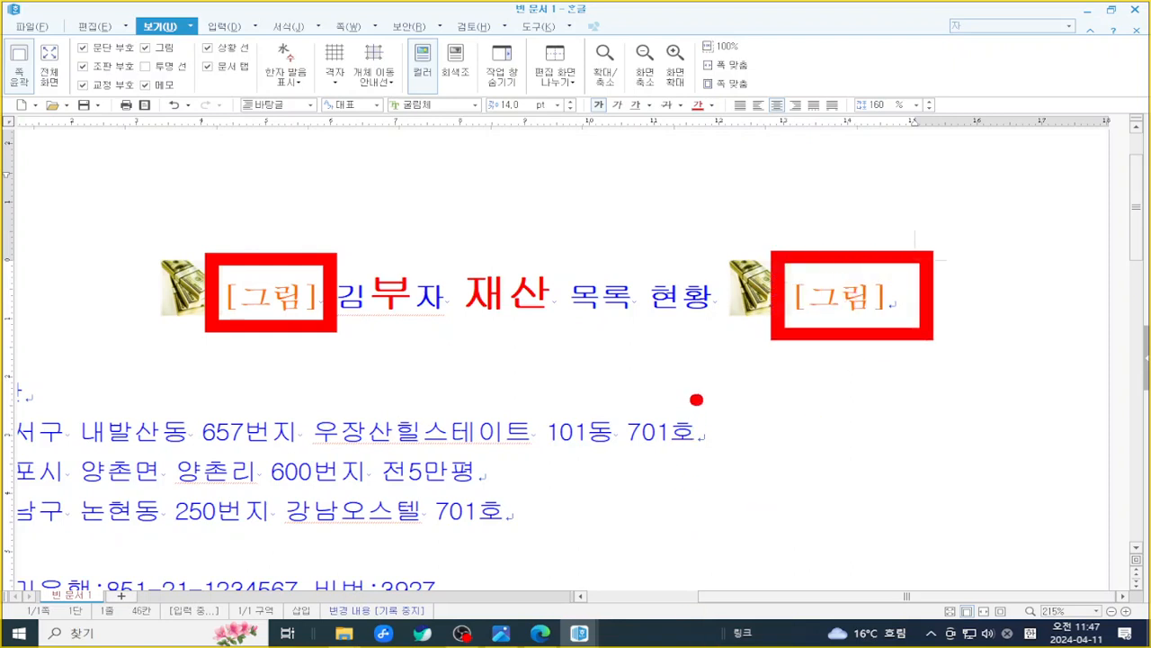
{"action": "mouse_move", "coordinate": [698, 431]}
{"action": "left_mouse_down"}
{"action": "mouse_move", "coordinate": [707, 456]}
{"action": "mouse_move", "coordinate": [744, 421]}
{"action": "left_mouse_up"}
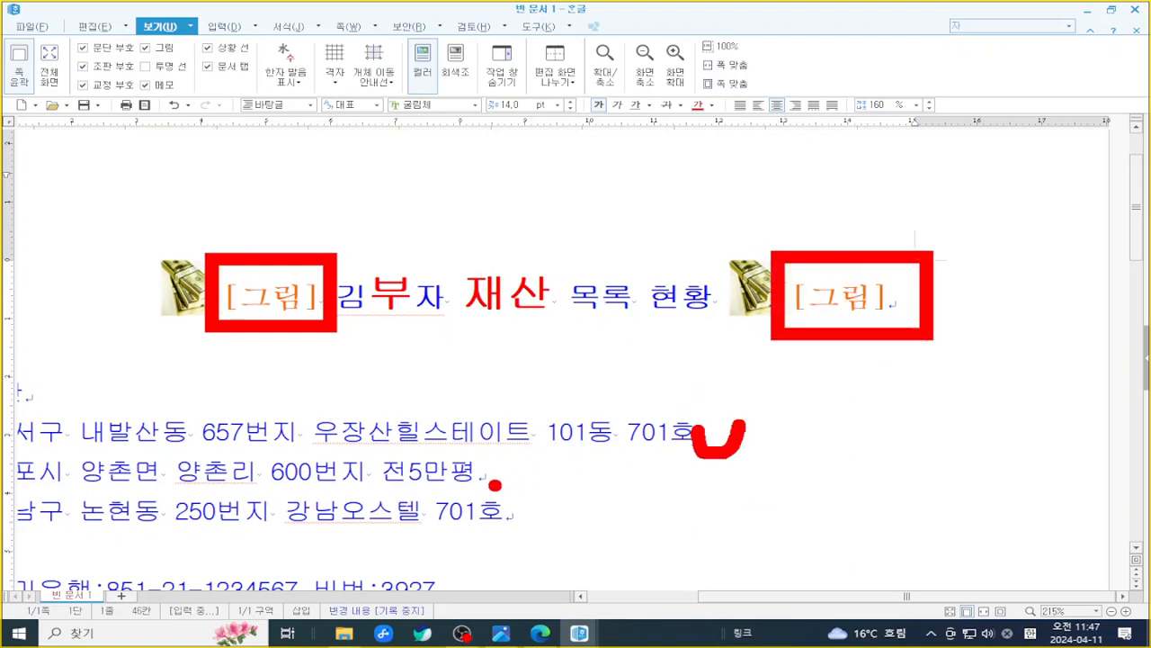
{"action": "left_click_drag", "start_coordinate": [486, 474], "coordinate": [520, 464]}
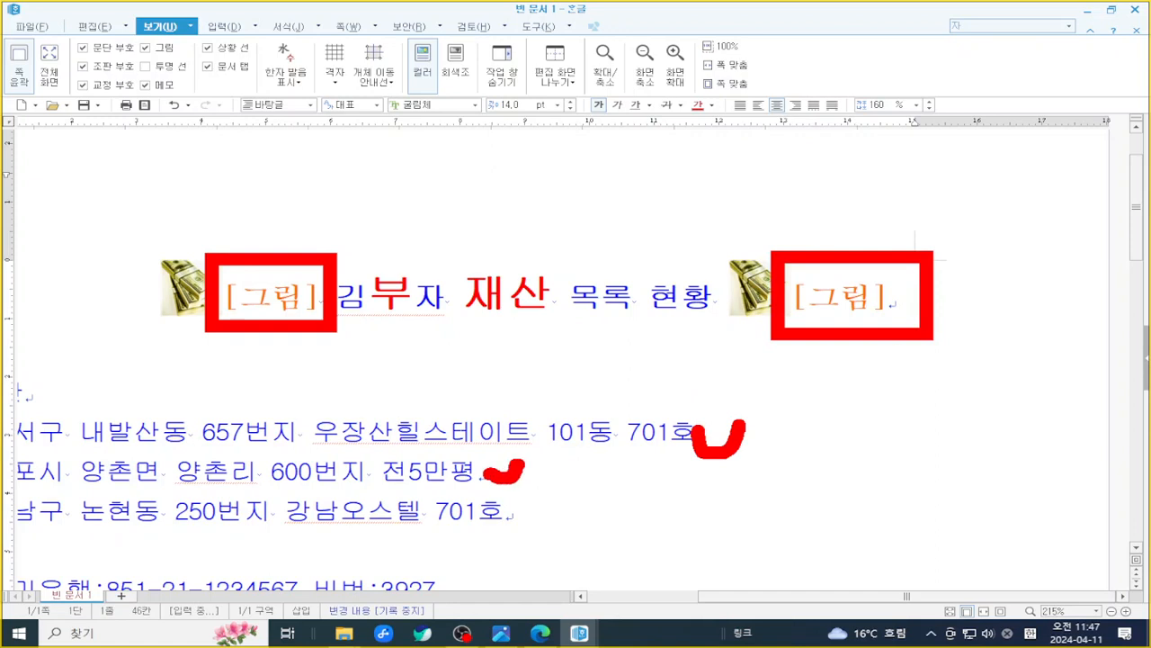
{"action": "key", "text": "Escape"}
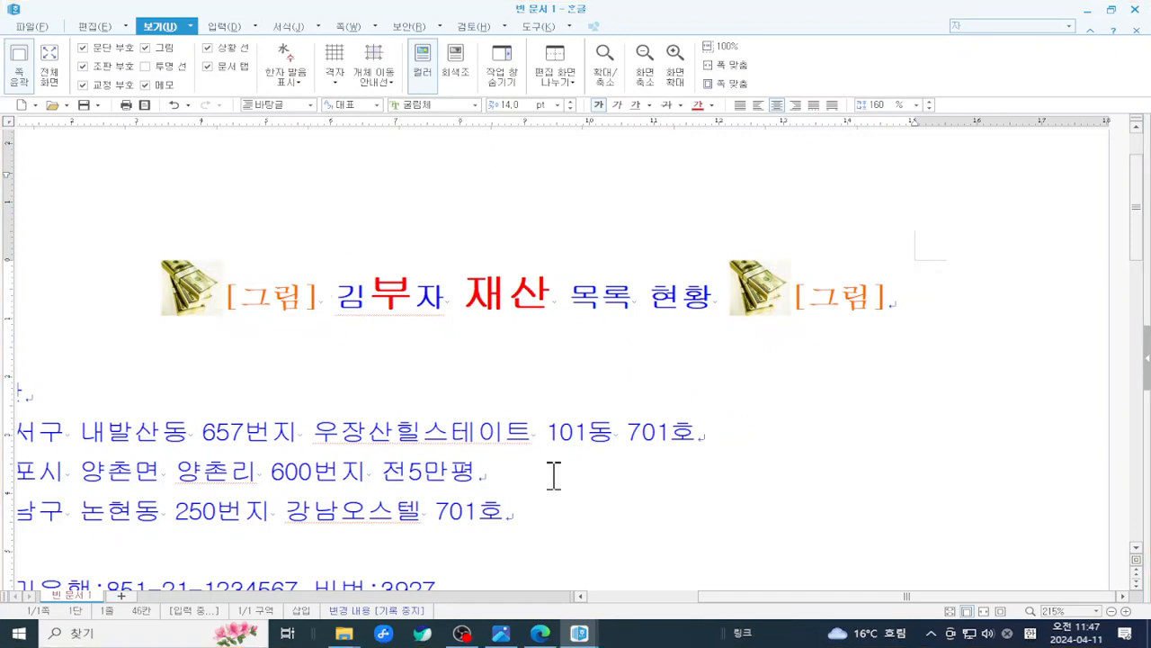
- Toggle 조판 부호 off and back on, then uncheck 그림 to hide the pictures
{"action": "left_click", "coordinate": [84, 47]}
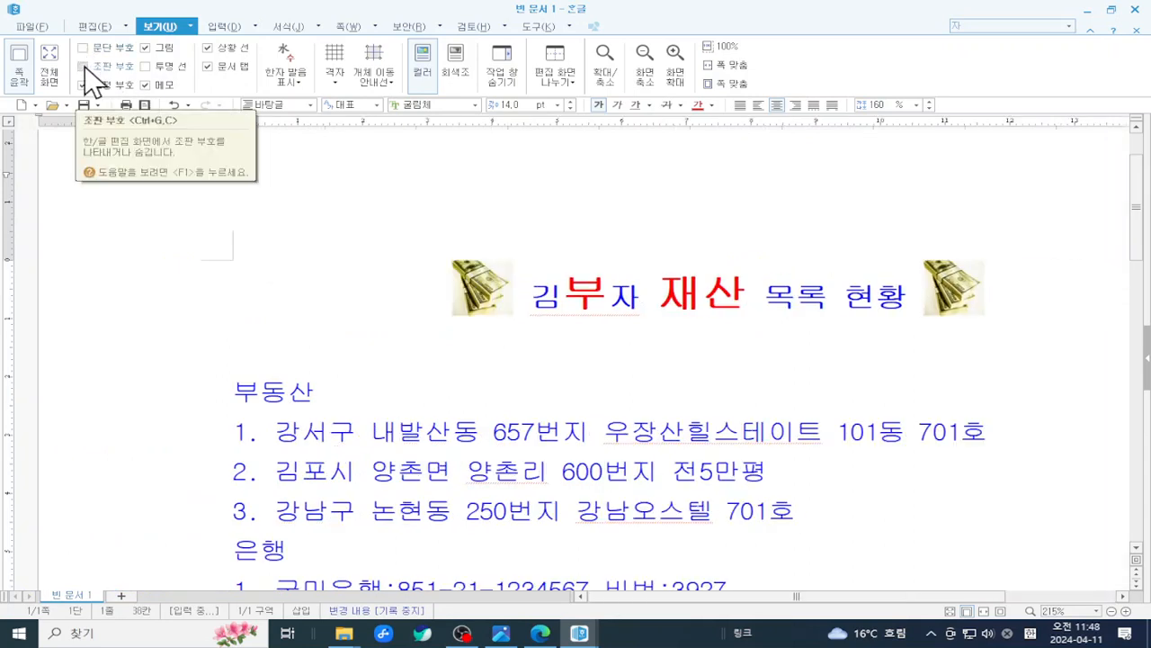
{"action": "left_click", "coordinate": [84, 67]}
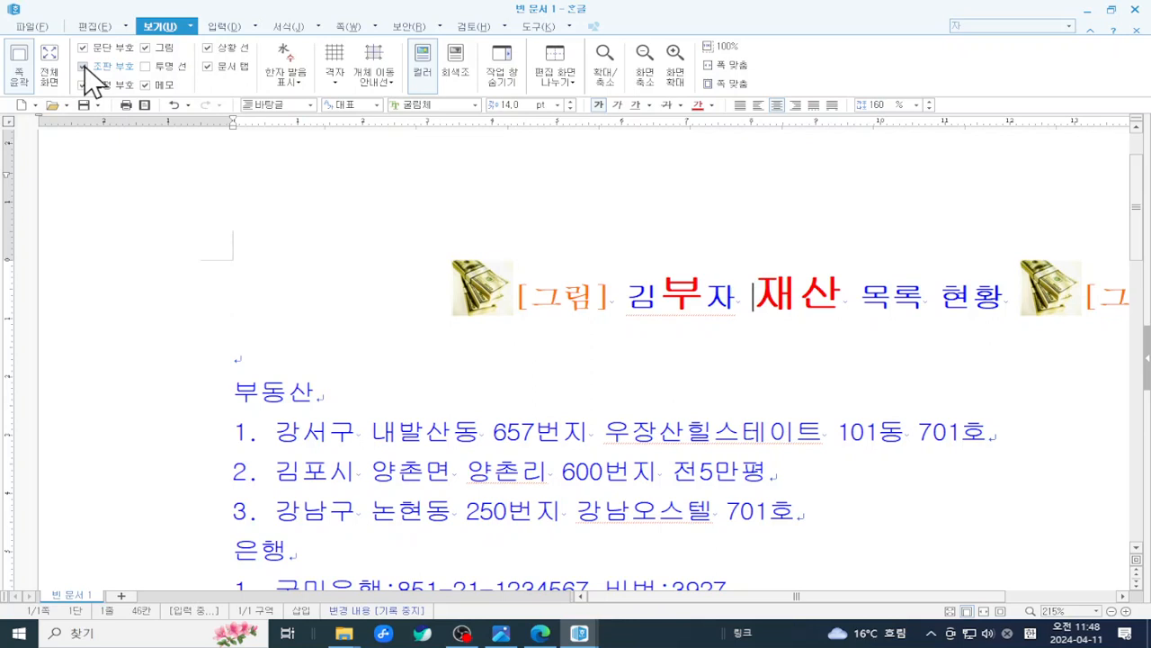
{"action": "left_click", "coordinate": [146, 49]}
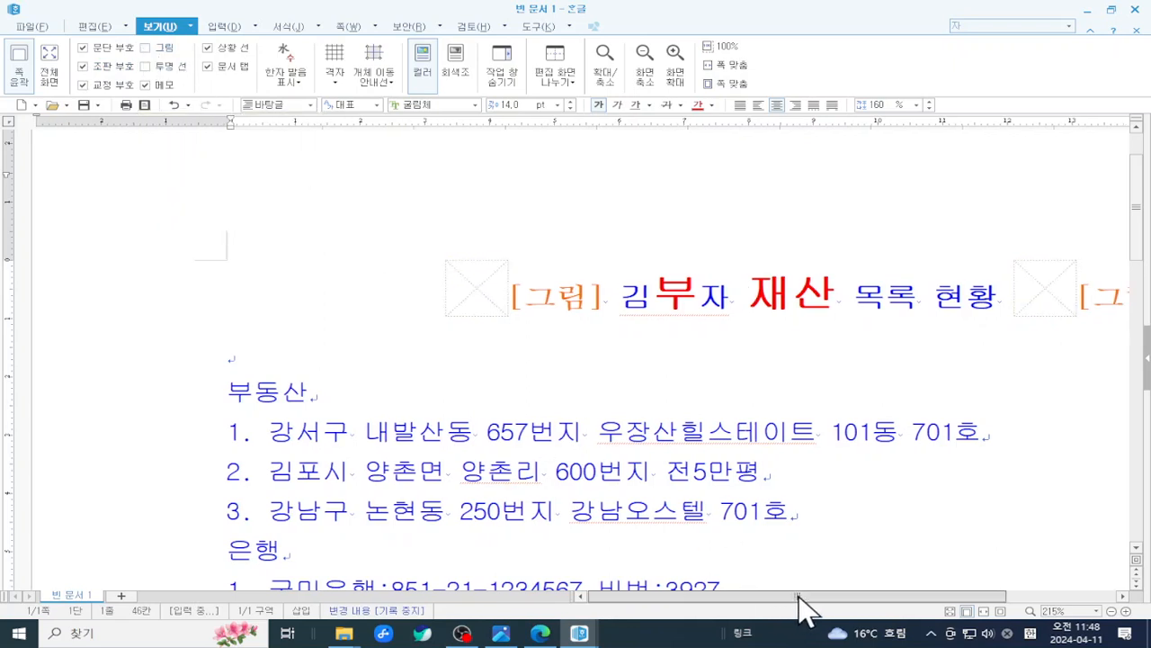
- Mark up the two empty picture placeholder boxes on screen
{"action": "left_click_drag", "start_coordinate": [803, 597], "coordinate": [871, 599]}
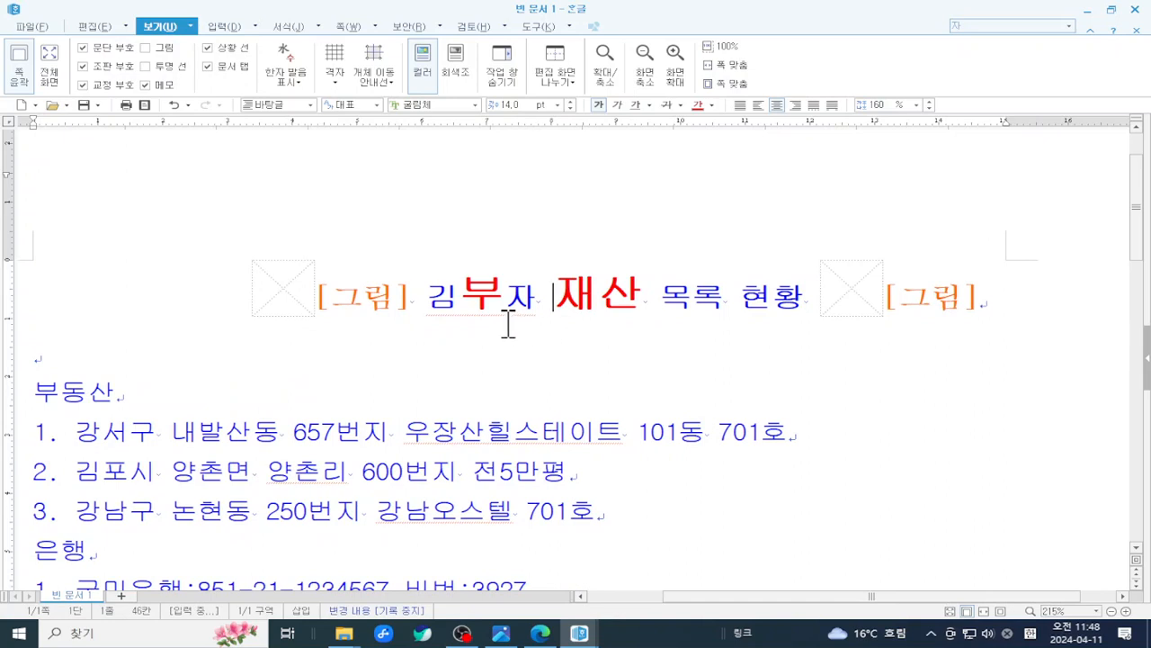
{"action": "key", "text": "ctrl+2"}
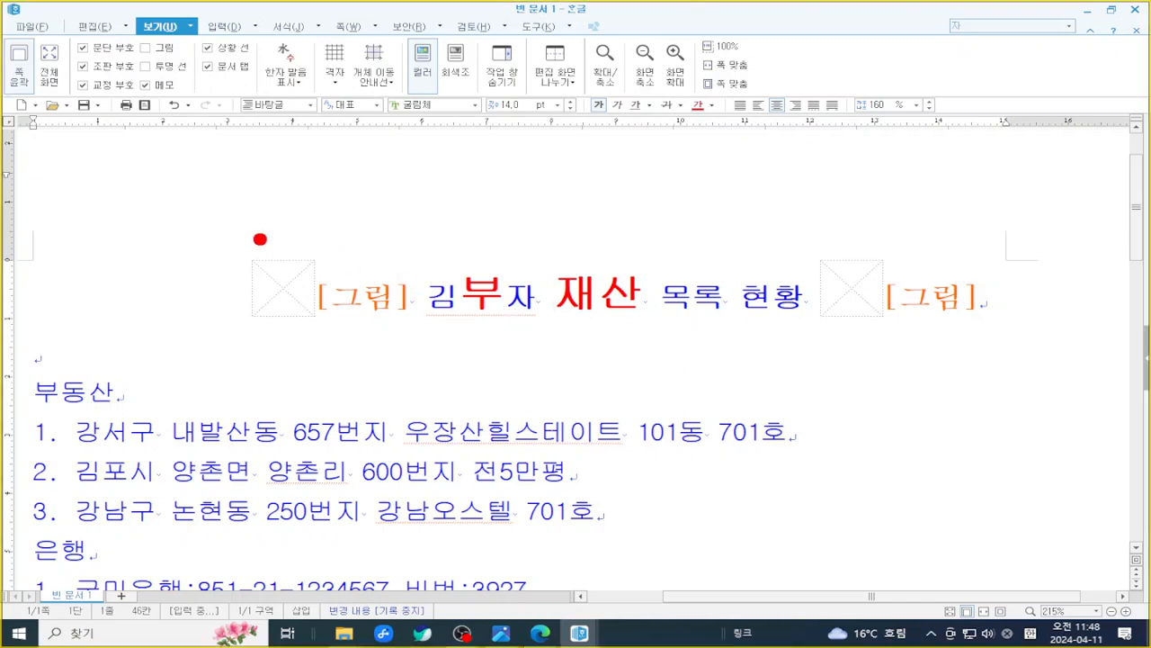
{"action": "mouse_move", "coordinate": [246, 234]}
{"action": "left_mouse_down"}
{"action": "mouse_move", "coordinate": [276, 331]}
{"action": "mouse_move", "coordinate": [329, 346]}
{"action": "left_mouse_up"}
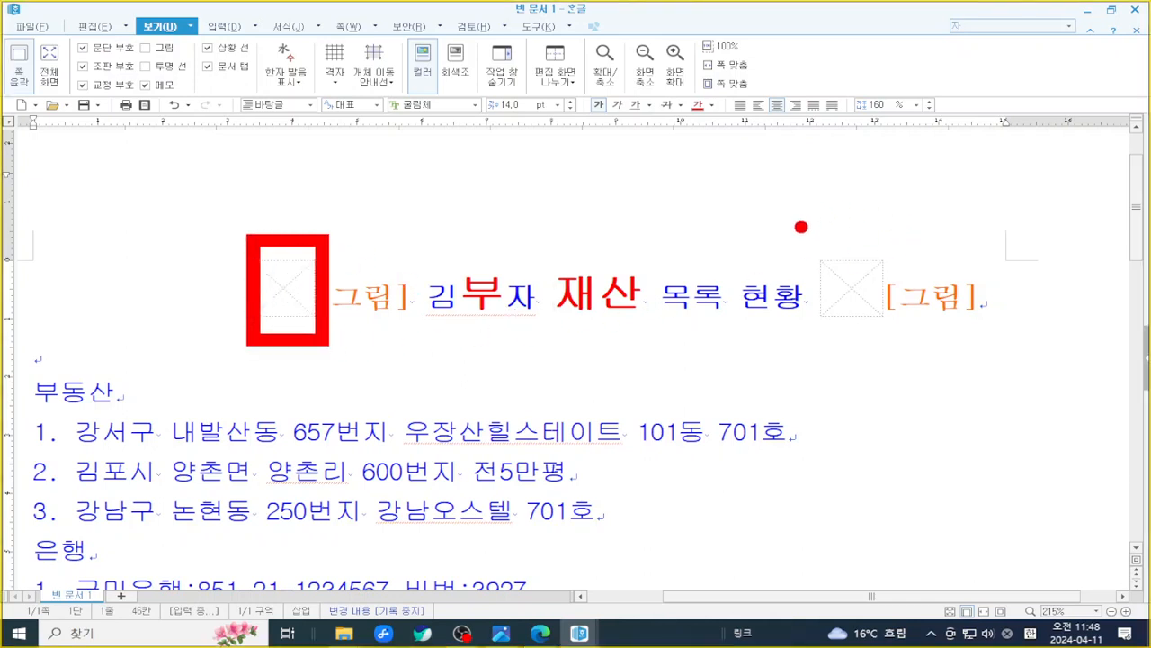
{"action": "mouse_move", "coordinate": [799, 226]}
{"action": "left_mouse_down"}
{"action": "mouse_move", "coordinate": [863, 334]}
{"action": "mouse_move", "coordinate": [767, 295]}
{"action": "left_mouse_up"}
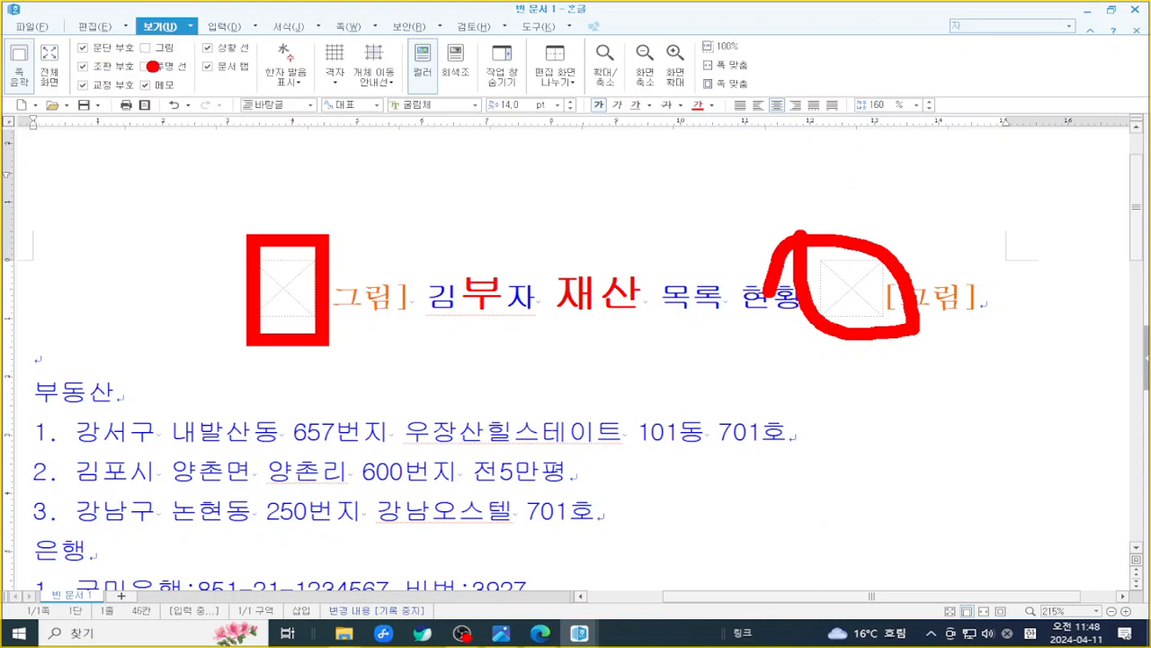
{"action": "key", "text": "Escape"}
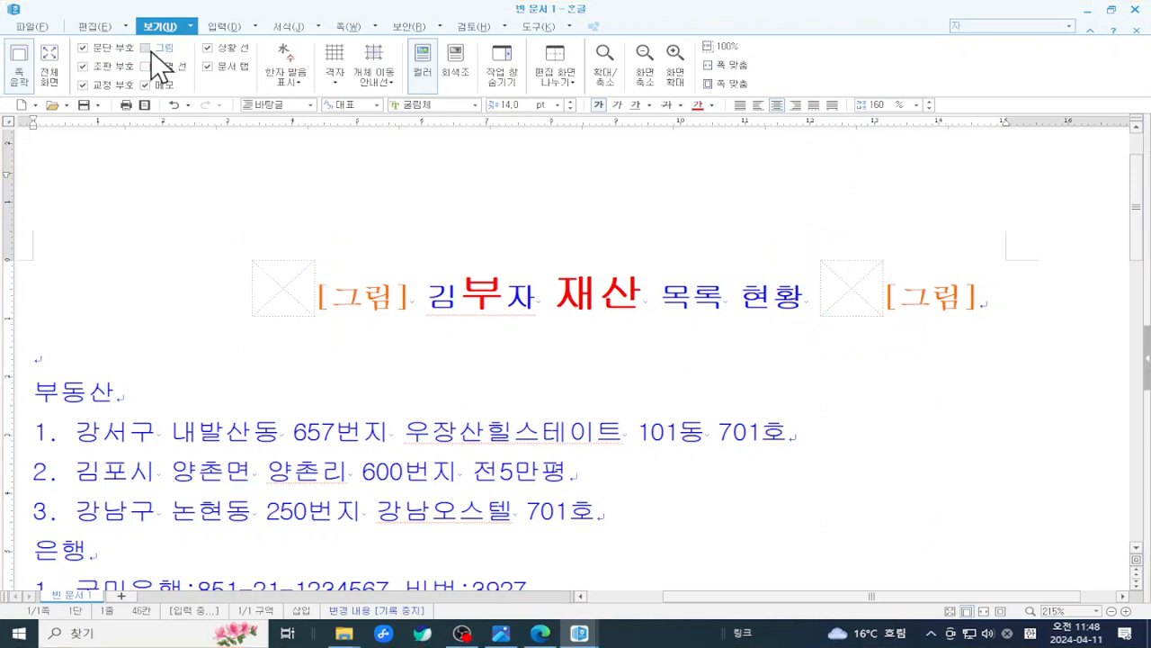
- Show the money pictures again and turn off 조판 부호
{"action": "left_click", "coordinate": [145, 48]}
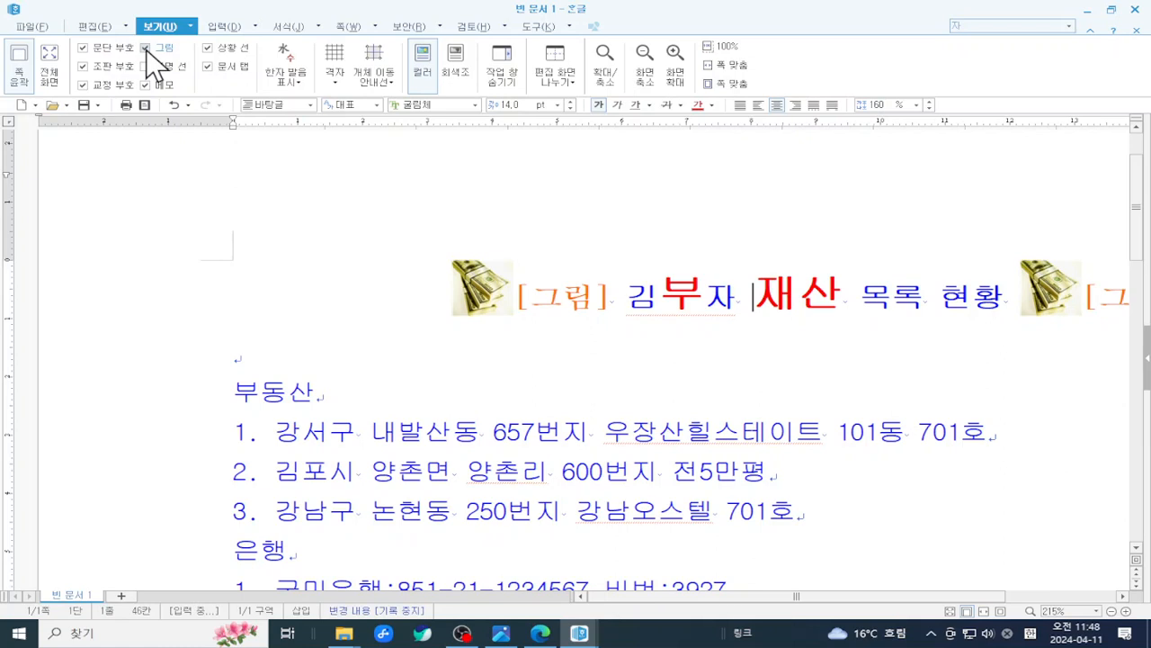
{"action": "left_click", "coordinate": [145, 48]}
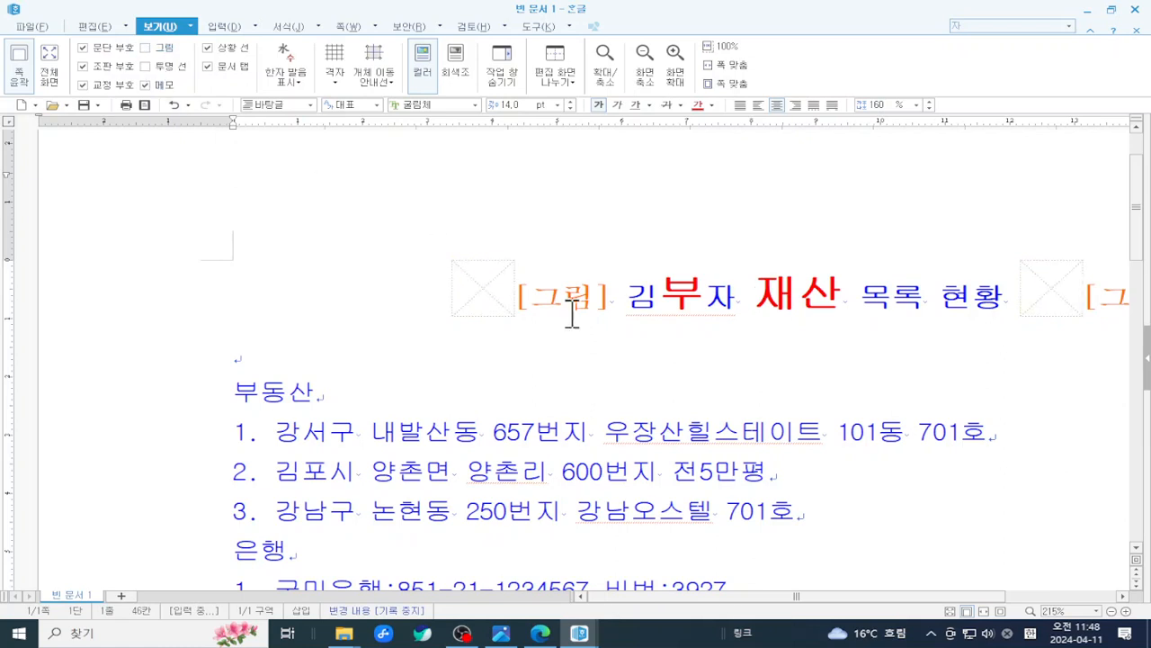
{"action": "left_click", "coordinate": [146, 49]}
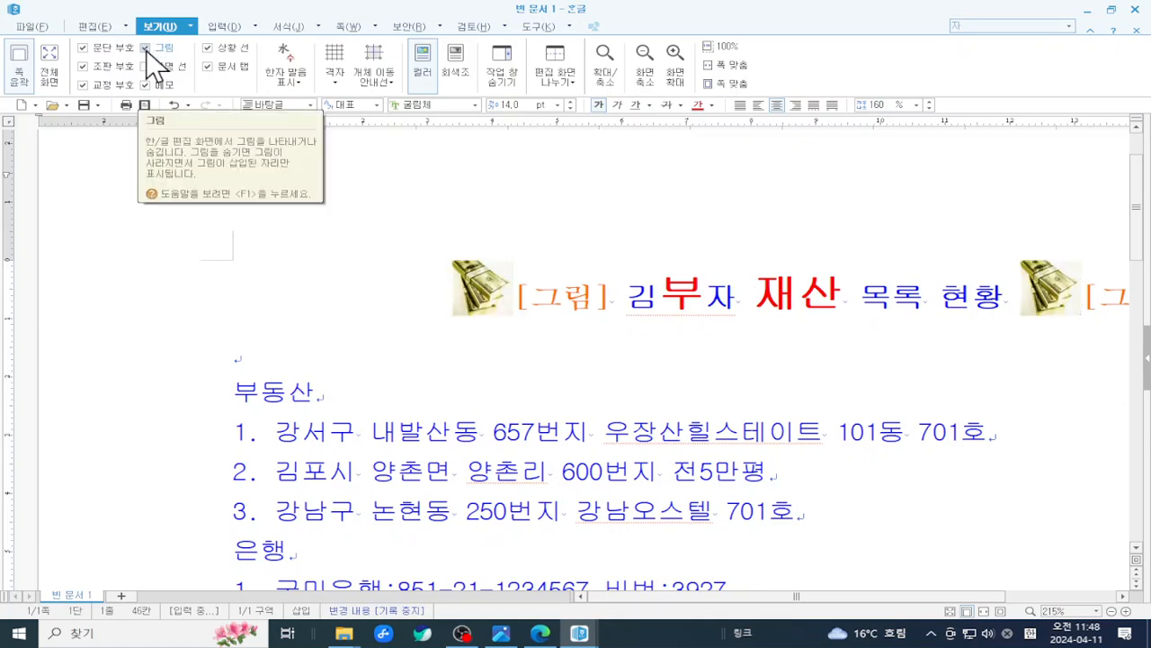
{"action": "left_click", "coordinate": [82, 66]}
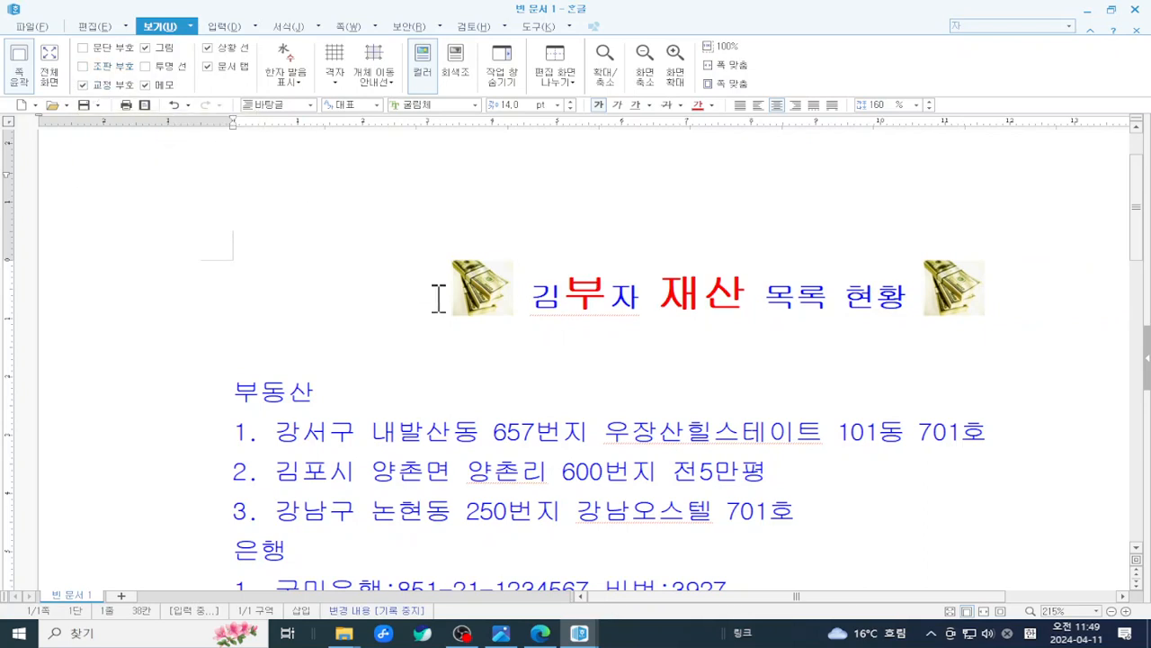
- Zoom out from 215% to 205% and scroll down to the 국민은행 line
{"action": "left_click", "coordinate": [1113, 612]}
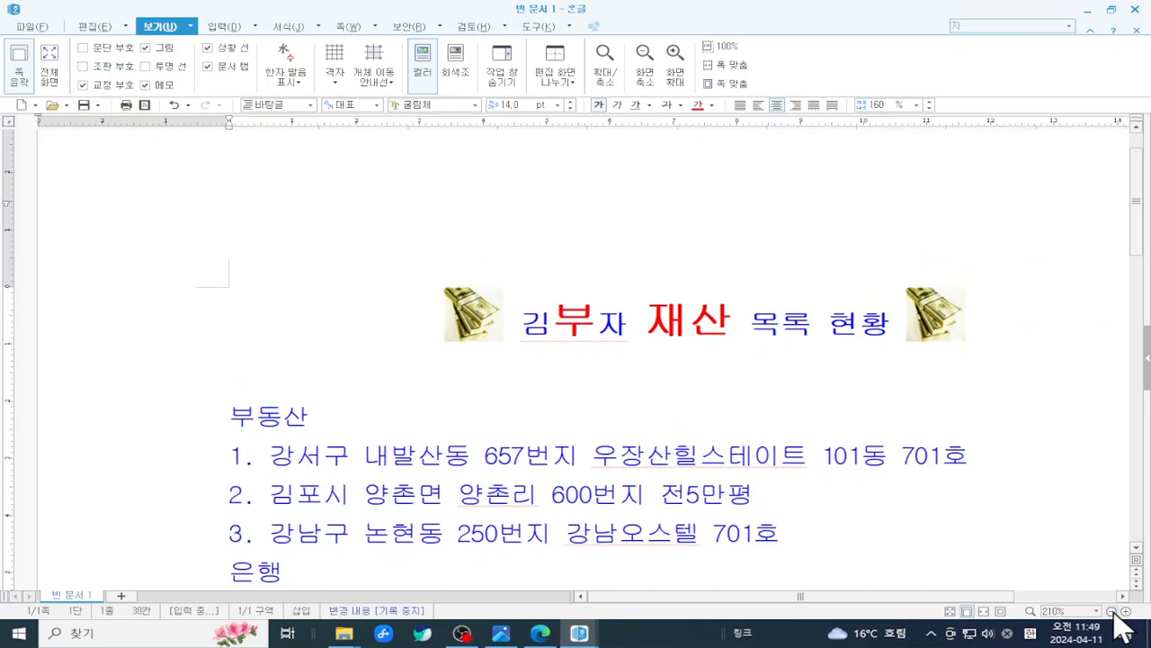
{"action": "left_click", "coordinate": [1113, 612]}
{"action": "scroll", "coordinate": [1080, 546], "scroll_direction": "down", "scroll_amount": 2}
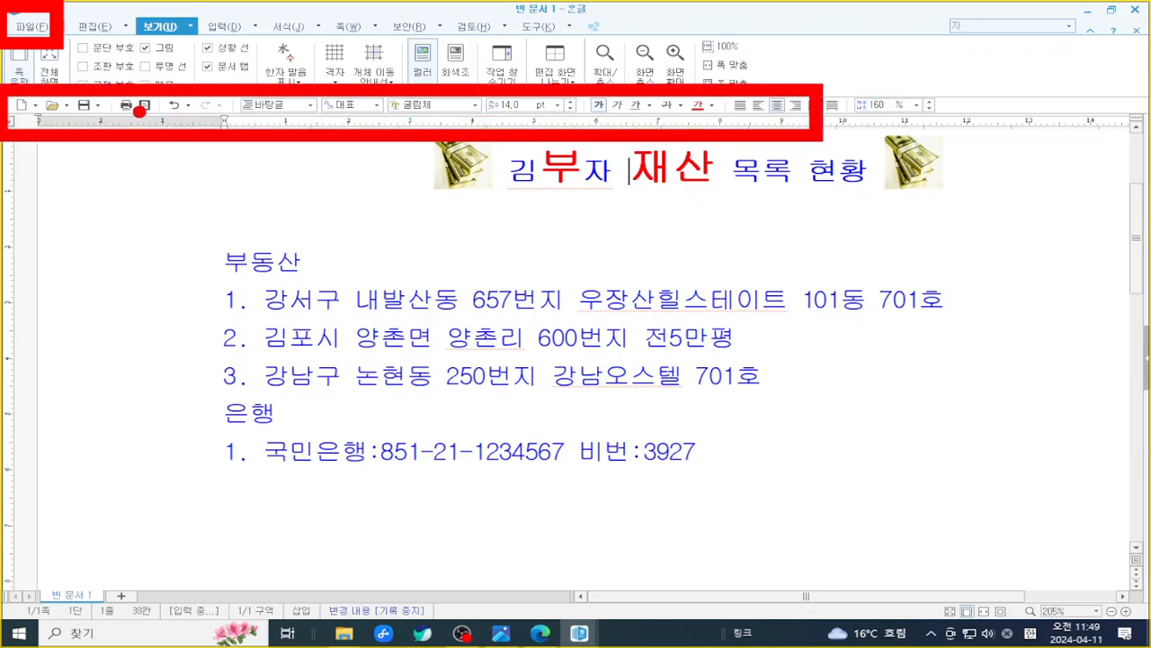
- Open the print preview of the asset list
{"action": "key", "text": "Escape"}
{"action": "key", "text": "super"}
{"action": "key", "text": "super"}
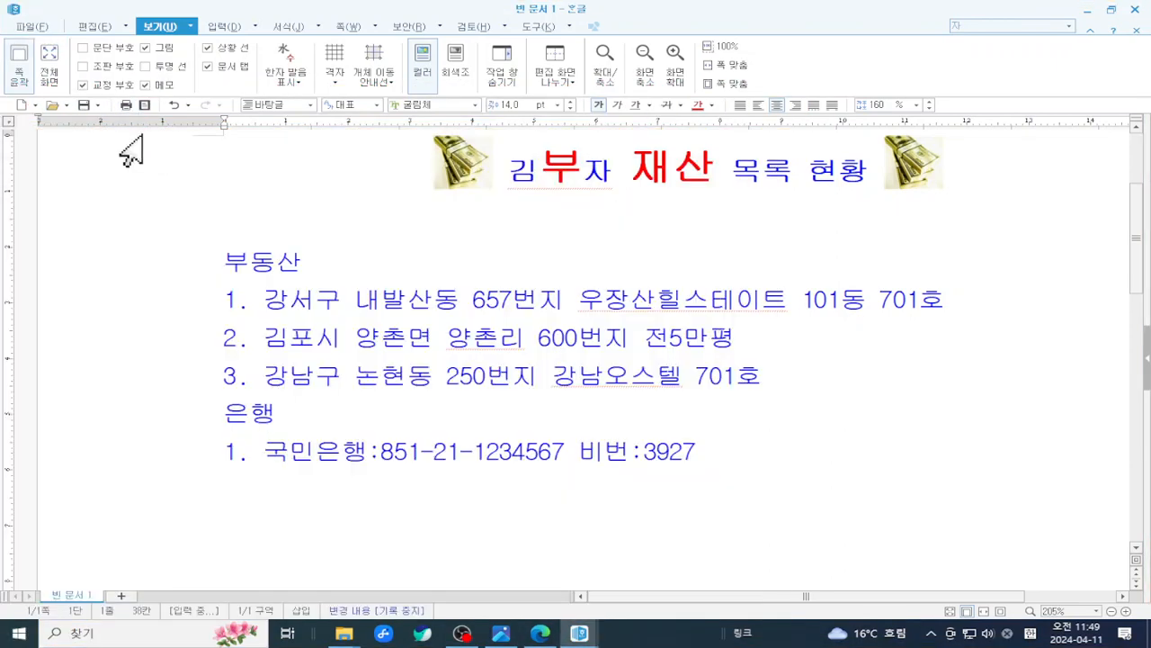
{"action": "left_click", "coordinate": [145, 104]}
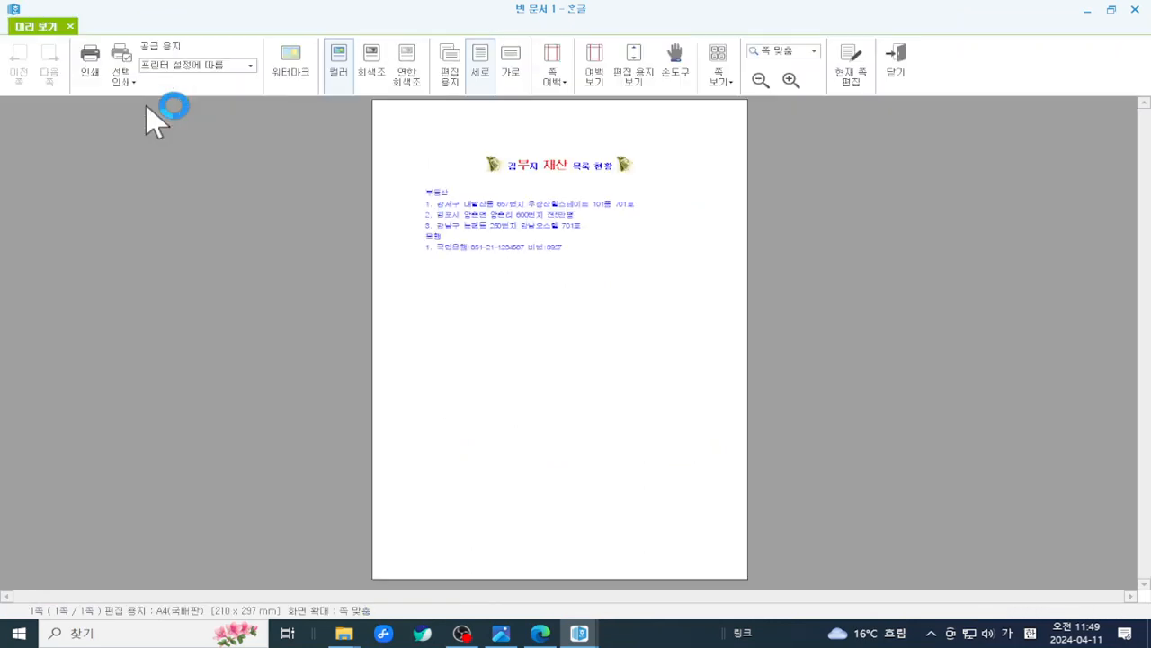
{"action": "left_click", "coordinate": [888, 65]}
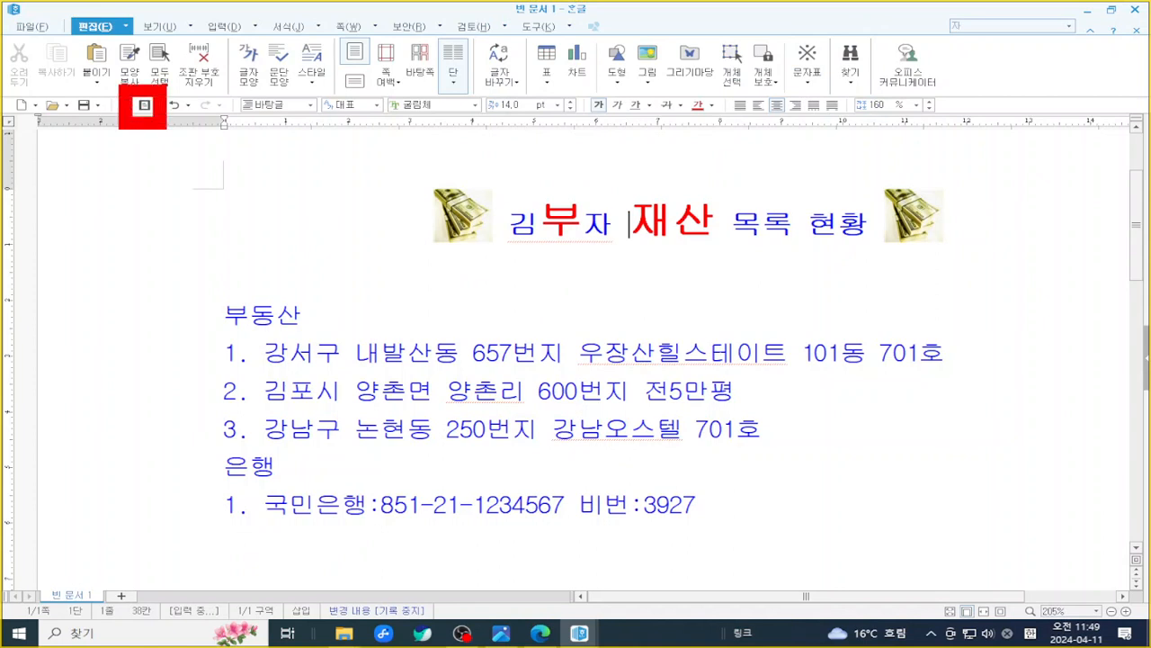
{"action": "left_click", "coordinate": [145, 104]}
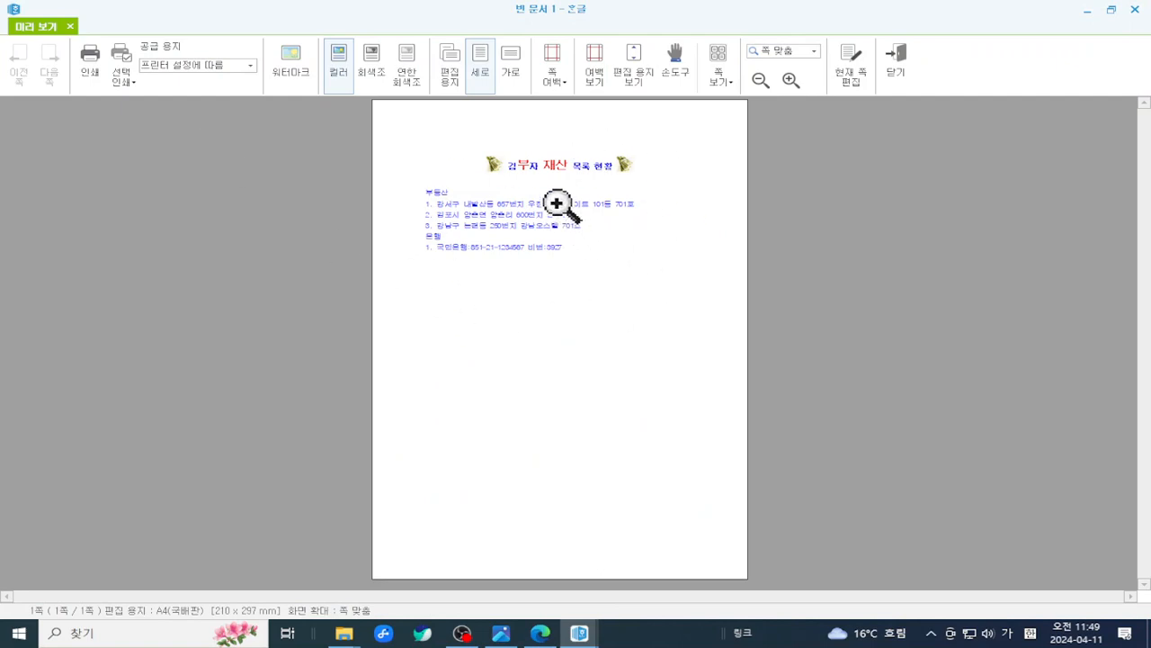
- Magnify the preview to 100%, then enlarge it through 125% to 150%
{"action": "left_click", "coordinate": [563, 254]}
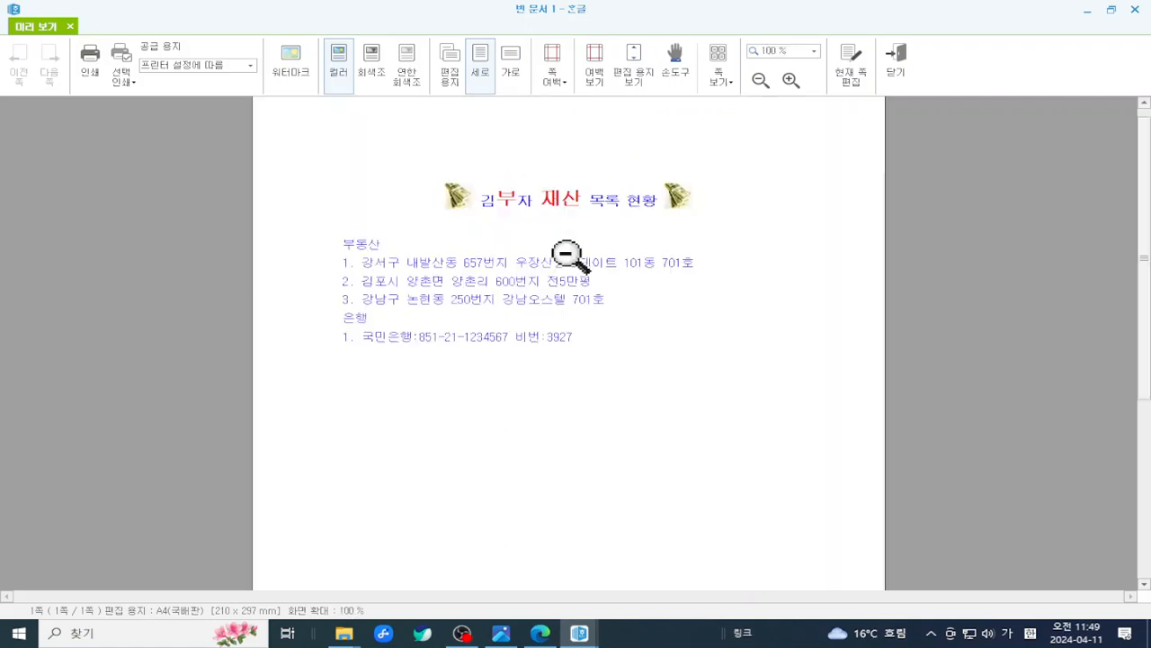
{"action": "left_click", "coordinate": [566, 254]}
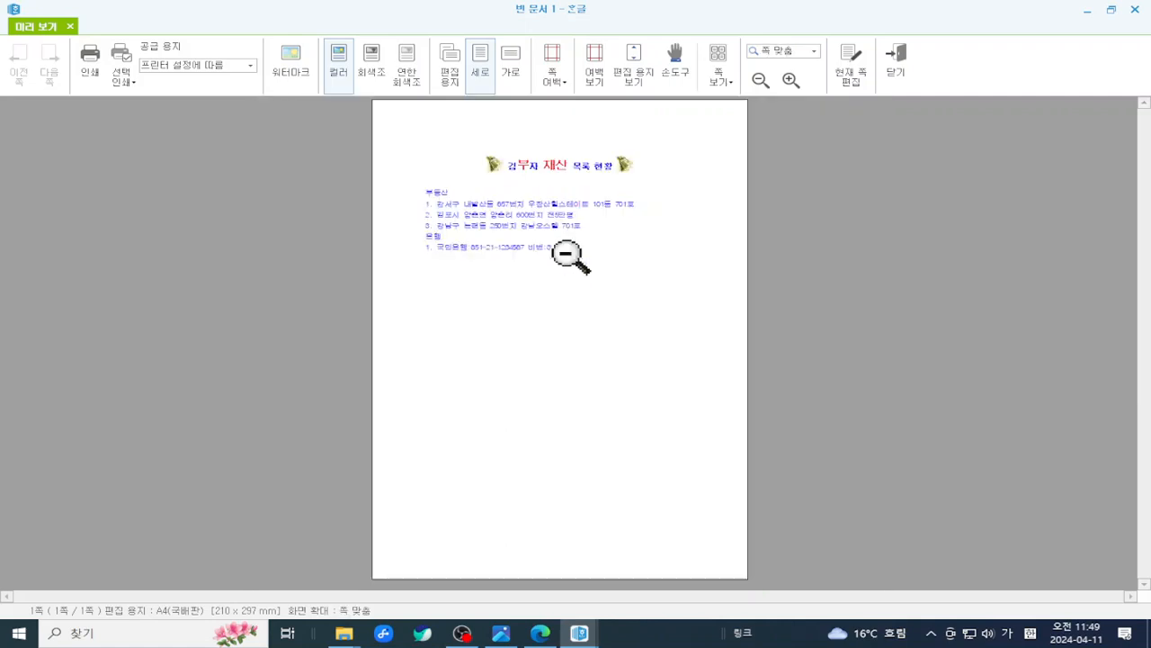
{"action": "left_click", "coordinate": [570, 253]}
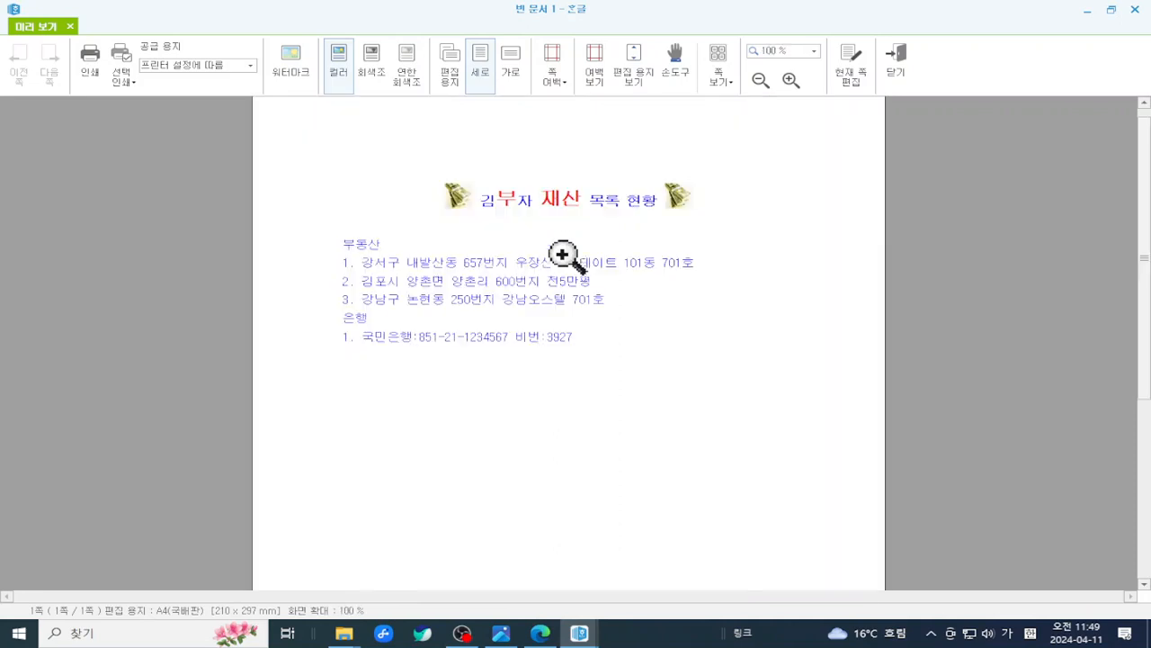
{"action": "left_click", "coordinate": [794, 80]}
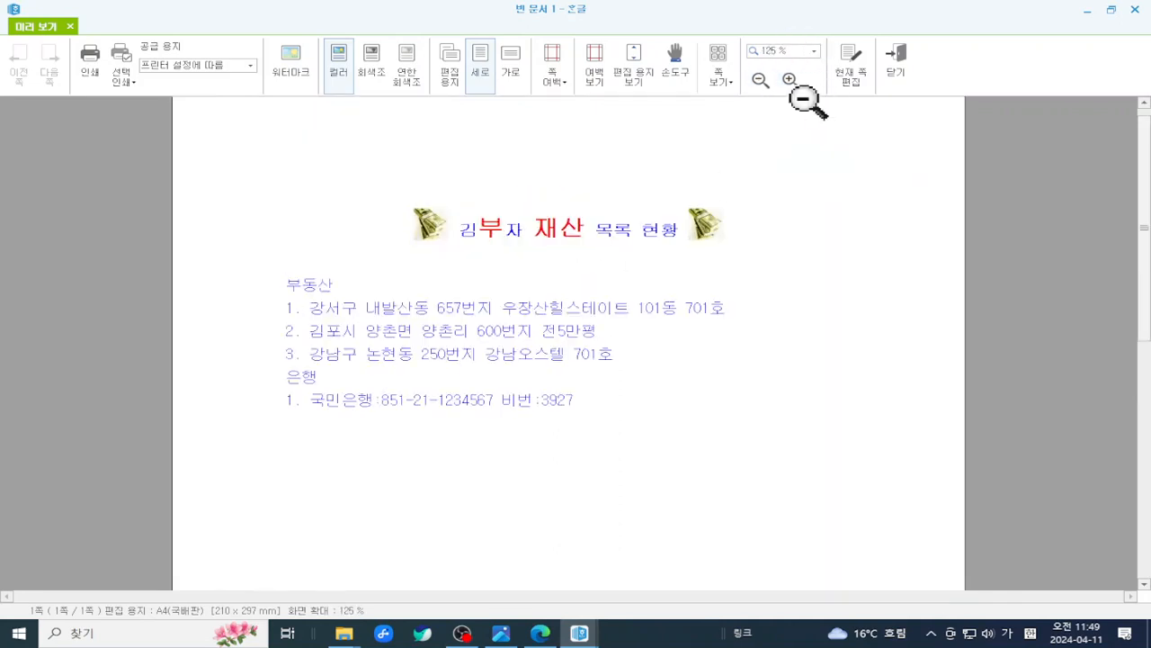
{"action": "left_click", "coordinate": [791, 80]}
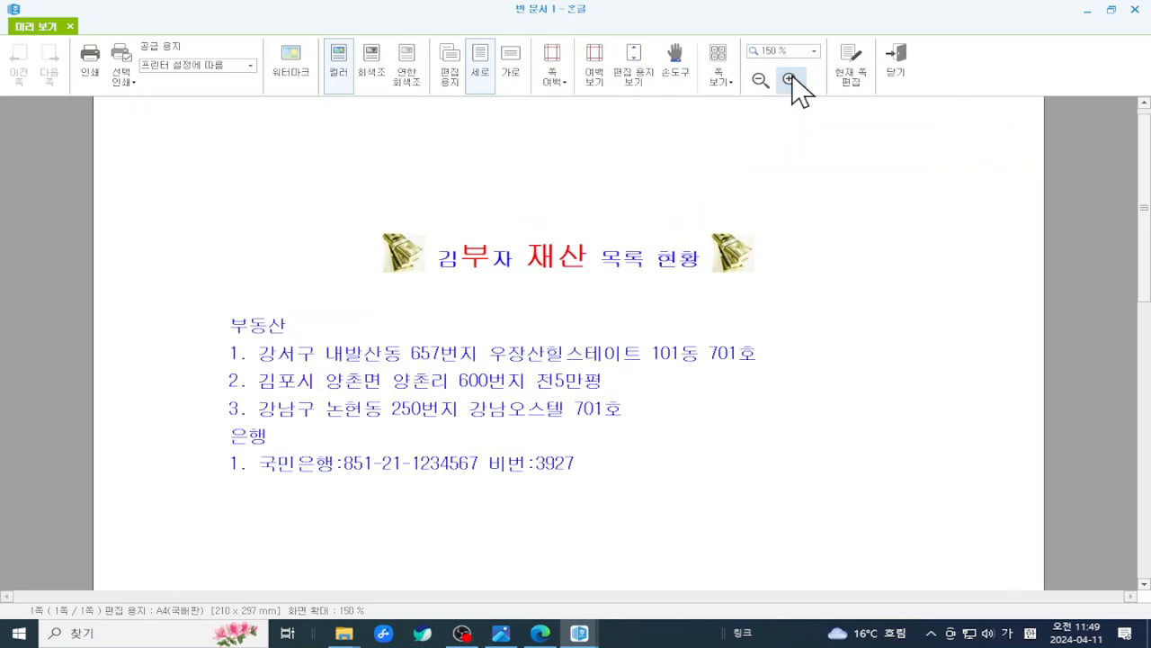
{"action": "scroll", "coordinate": [769, 308], "scroll_direction": "down", "scroll_amount": 3}
{"action": "scroll", "coordinate": [769, 308], "scroll_direction": "up", "scroll_amount": 3}
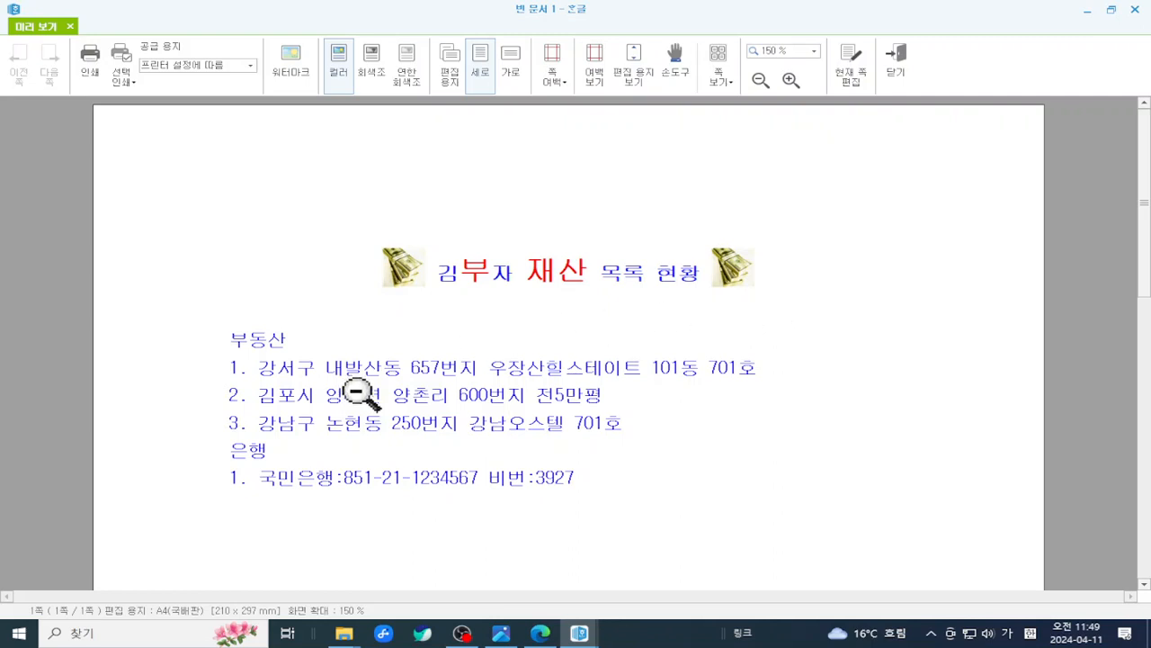
{"action": "scroll", "coordinate": [590, 333], "scroll_direction": "down", "scroll_amount": 3}
{"action": "scroll", "coordinate": [585, 328], "scroll_direction": "up", "scroll_amount": 1}
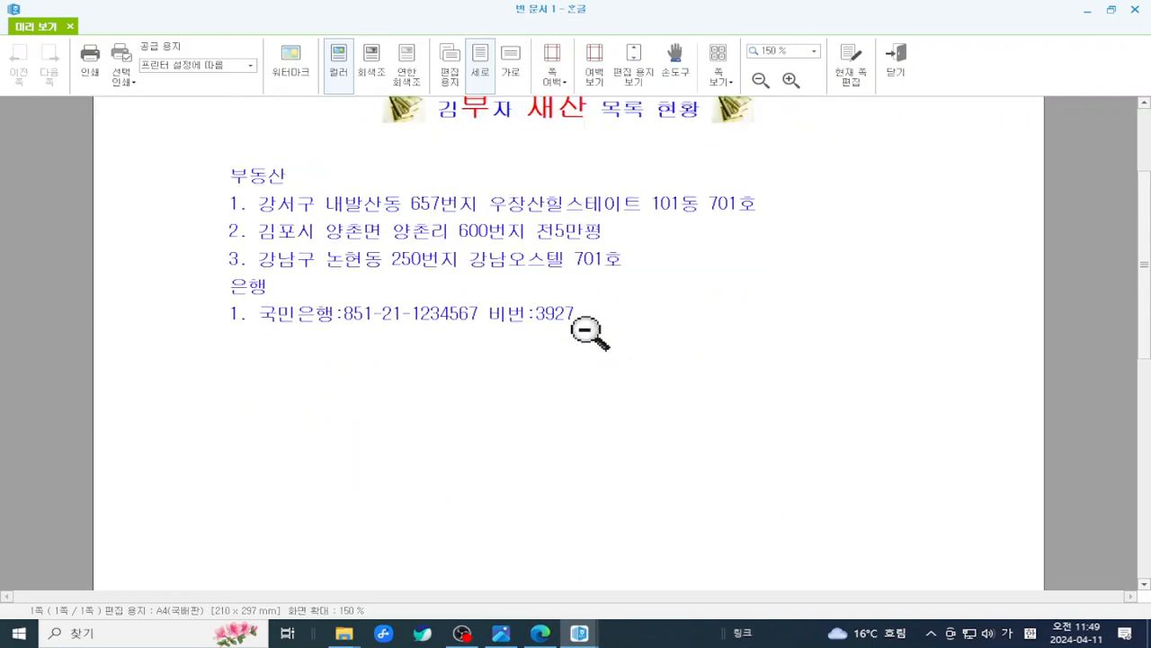
{"action": "scroll", "coordinate": [581, 306], "scroll_direction": "up", "scroll_amount": 1}
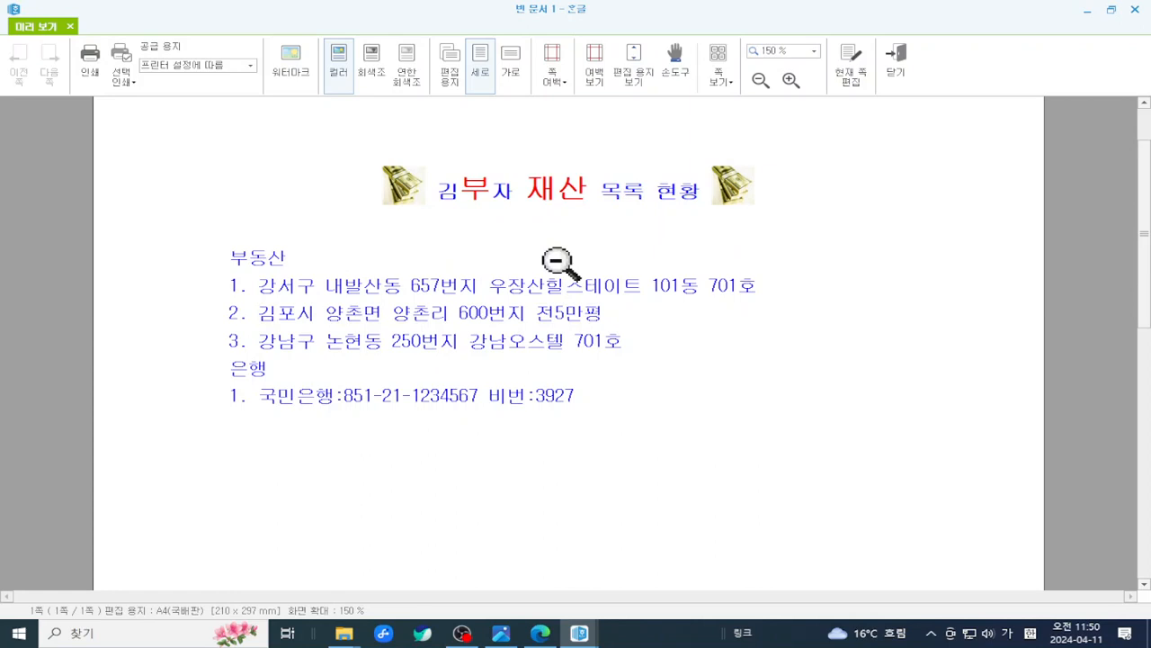
- Mark up parts of the previewed page on screen
{"action": "key", "text": "ctrl+2"}
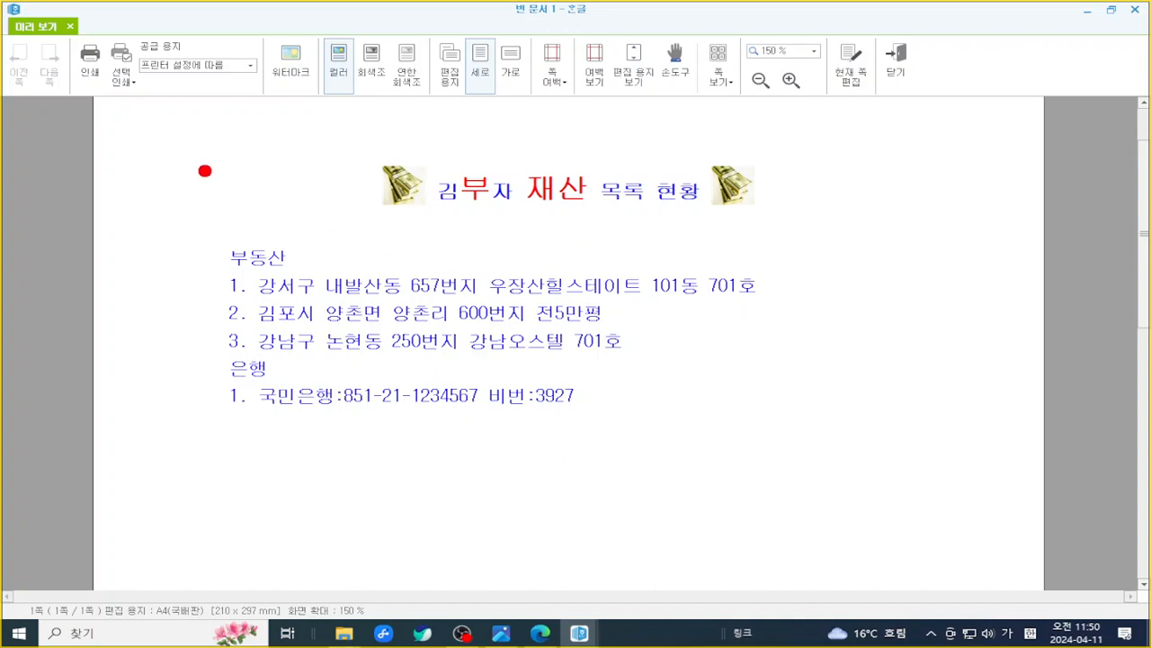
{"action": "mouse_move", "coordinate": [188, 167]}
{"action": "left_mouse_down"}
{"action": "mouse_move", "coordinate": [286, 441]}
{"action": "mouse_move", "coordinate": [581, 180]}
{"action": "mouse_move", "coordinate": [486, 181]}
{"action": "left_mouse_up"}
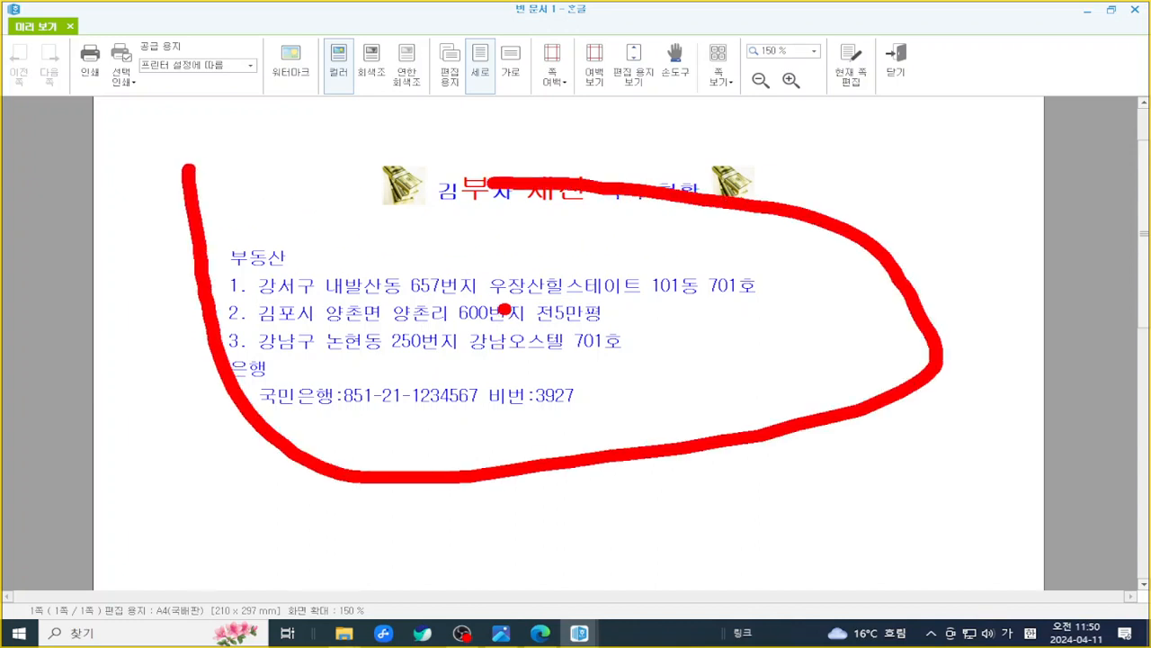
{"action": "left_click_drag", "start_coordinate": [466, 354], "coordinate": [634, 354]}
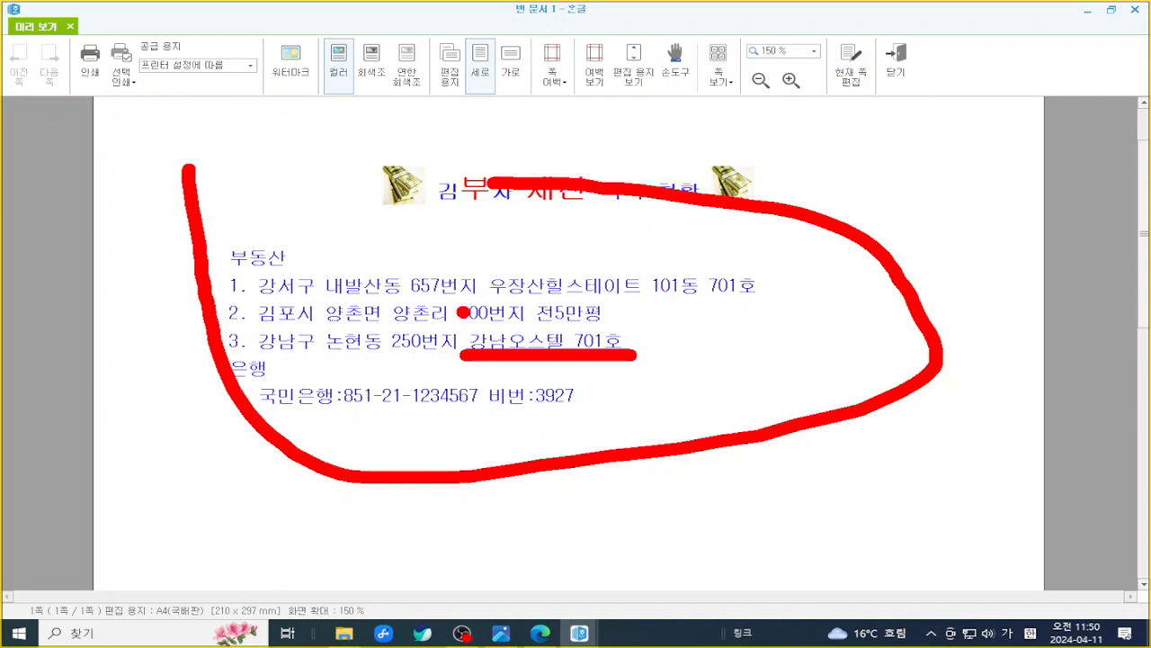
{"action": "key", "text": "Escape"}
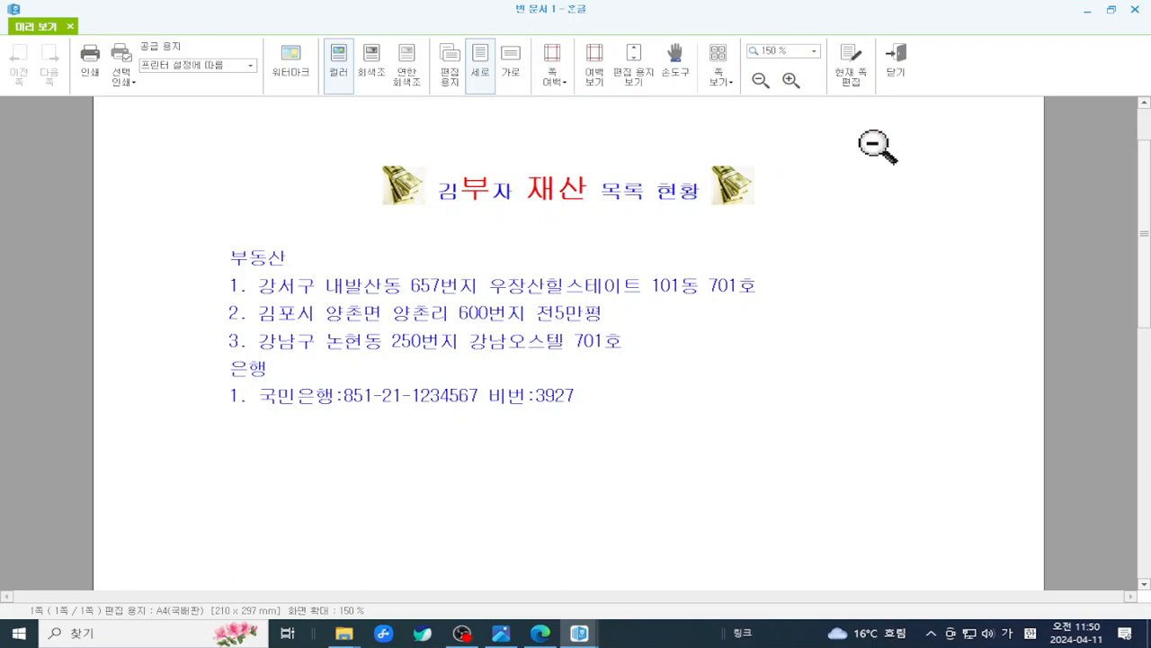
- Close print preview with 닫기, scroll the document, and open the 파일 menu
{"action": "left_click", "coordinate": [903, 67]}
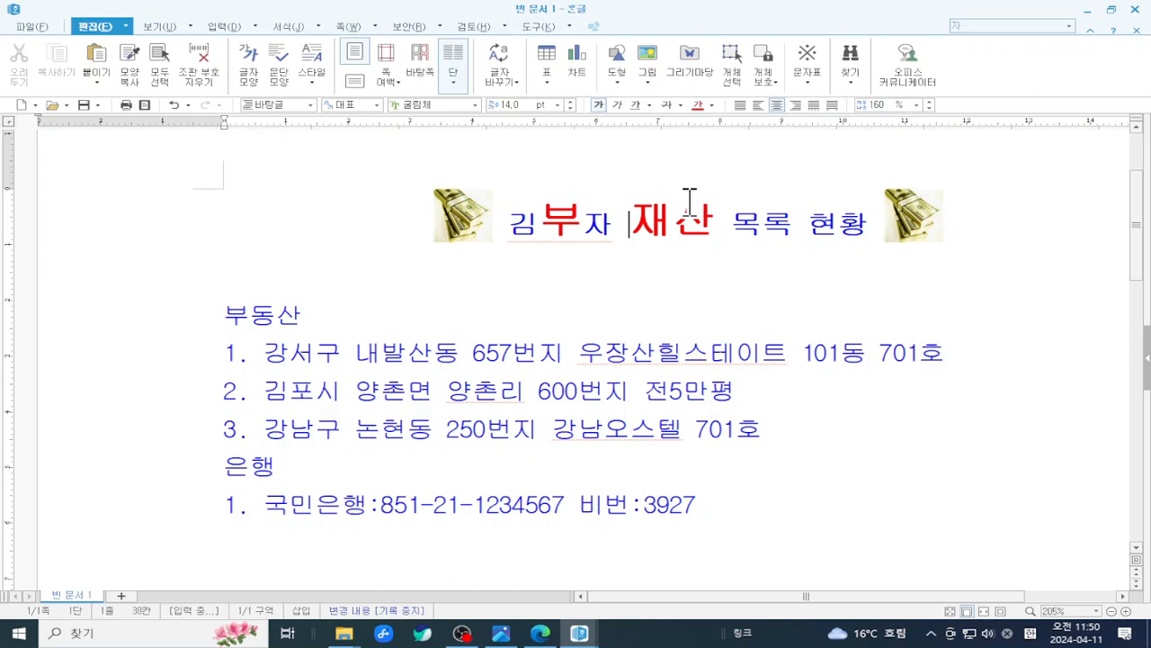
{"action": "scroll", "coordinate": [621, 320], "scroll_direction": "down", "scroll_amount": 2}
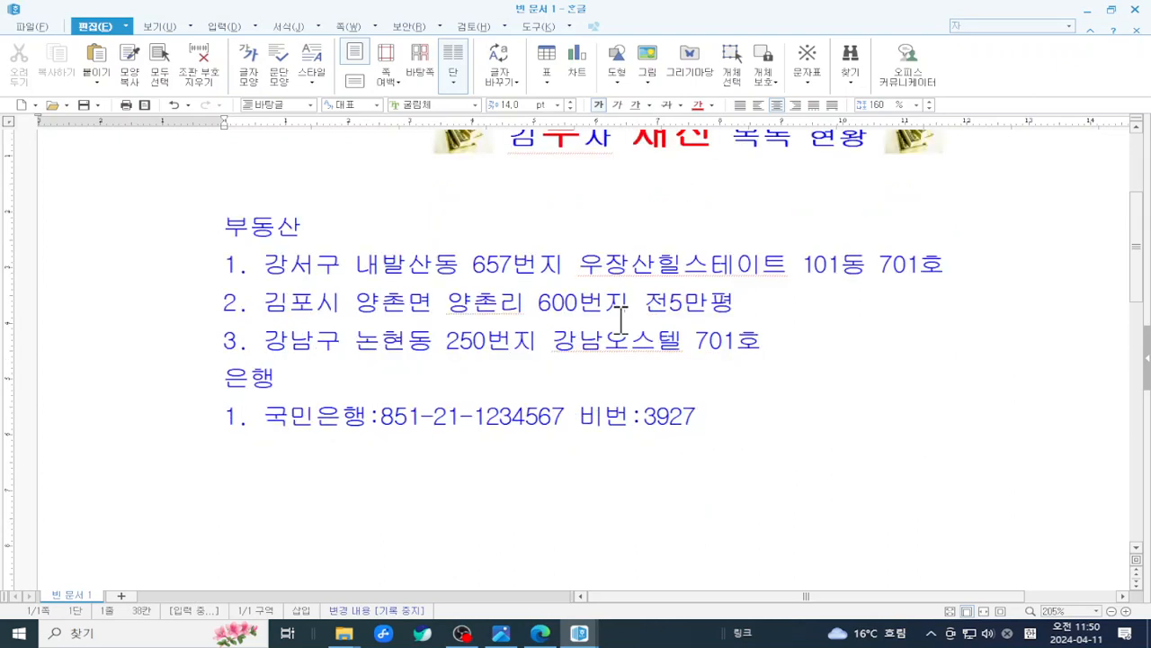
{"action": "scroll", "coordinate": [620, 320], "scroll_direction": "up", "scroll_amount": 4}
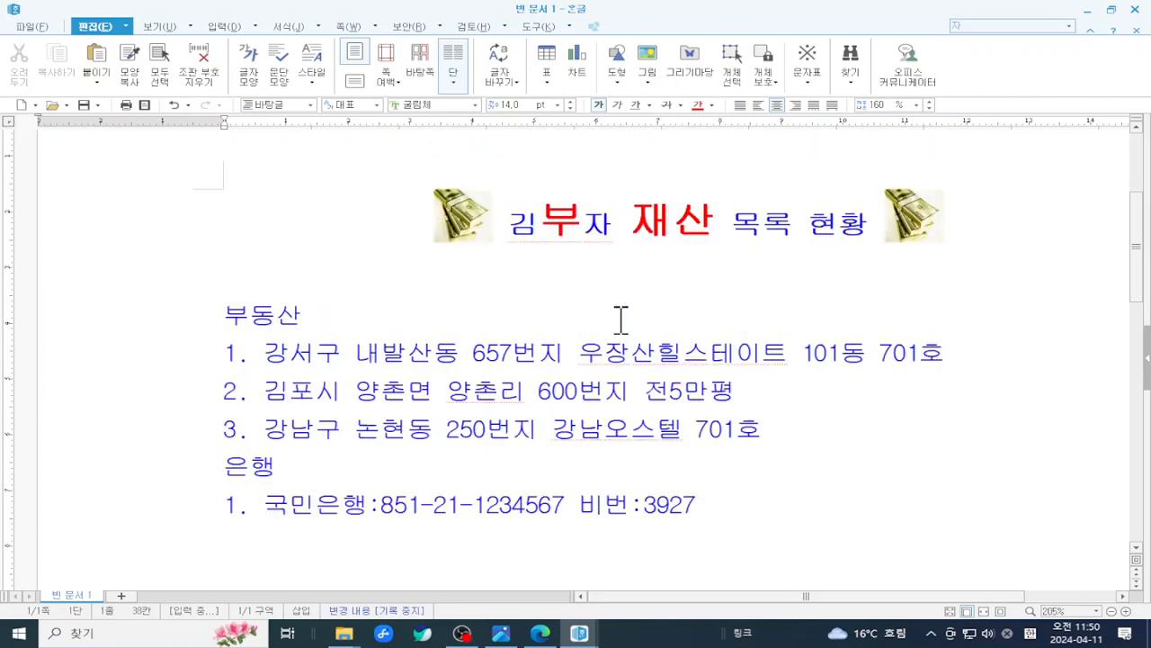
{"action": "left_click", "coordinate": [29, 26]}
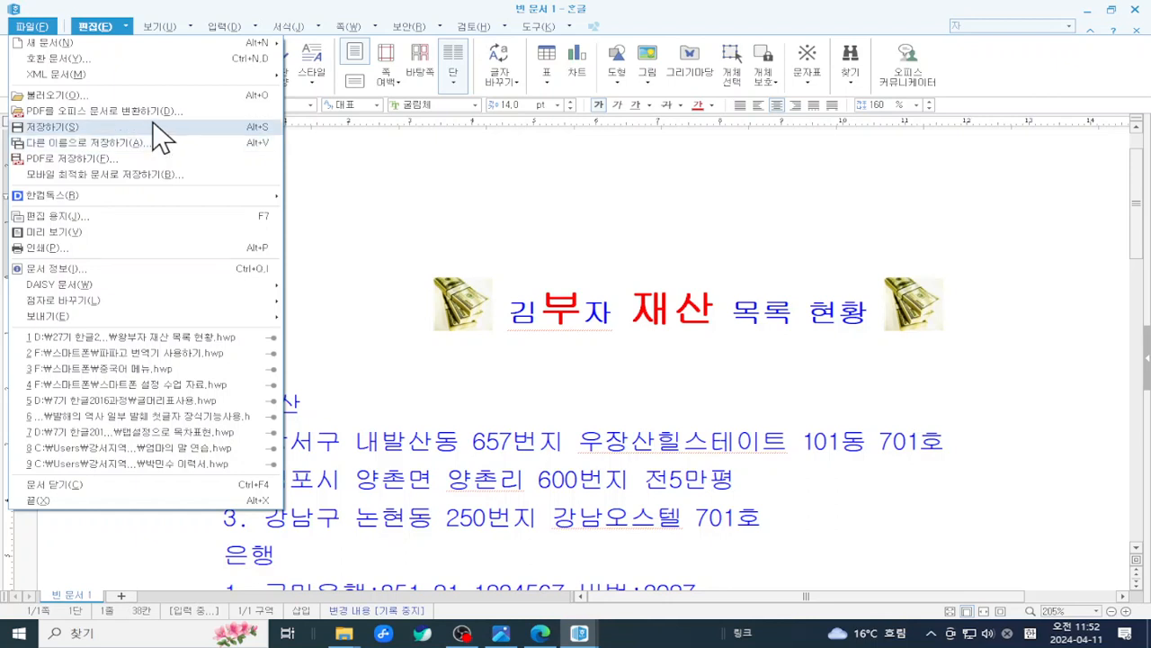
- Choose 저장하기 so Save As proposes 김부자 재산 목록 현황.hwp, and nudge the dialog
{"action": "left_click", "coordinate": [158, 127]}
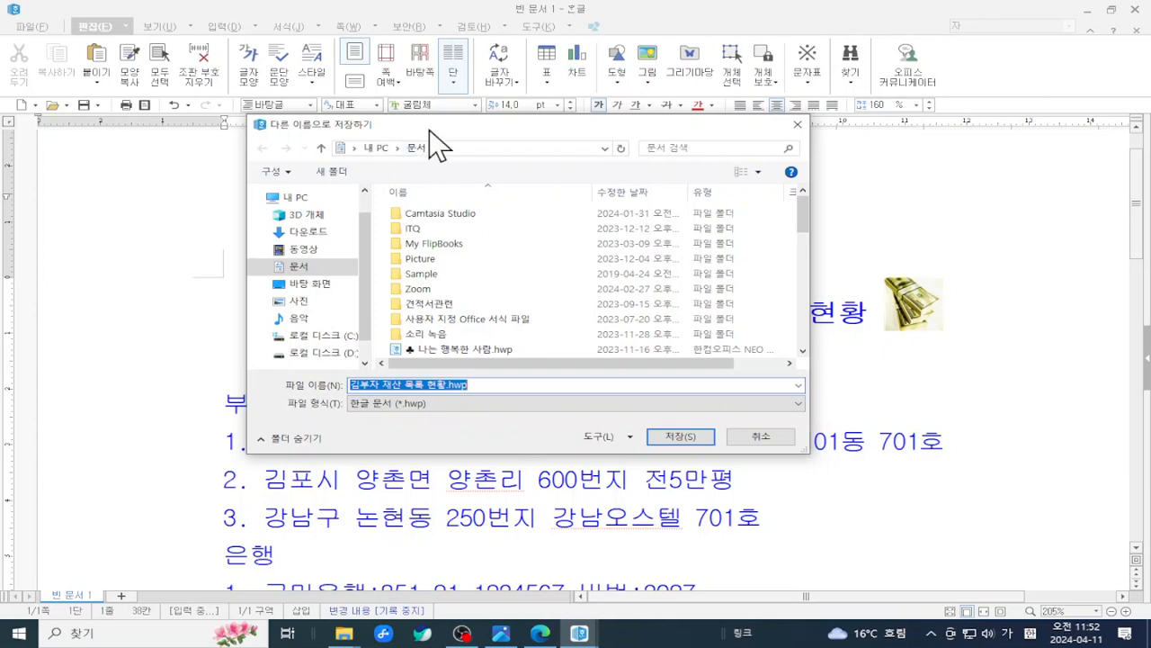
{"action": "left_click_drag", "start_coordinate": [436, 129], "coordinate": [475, 106]}
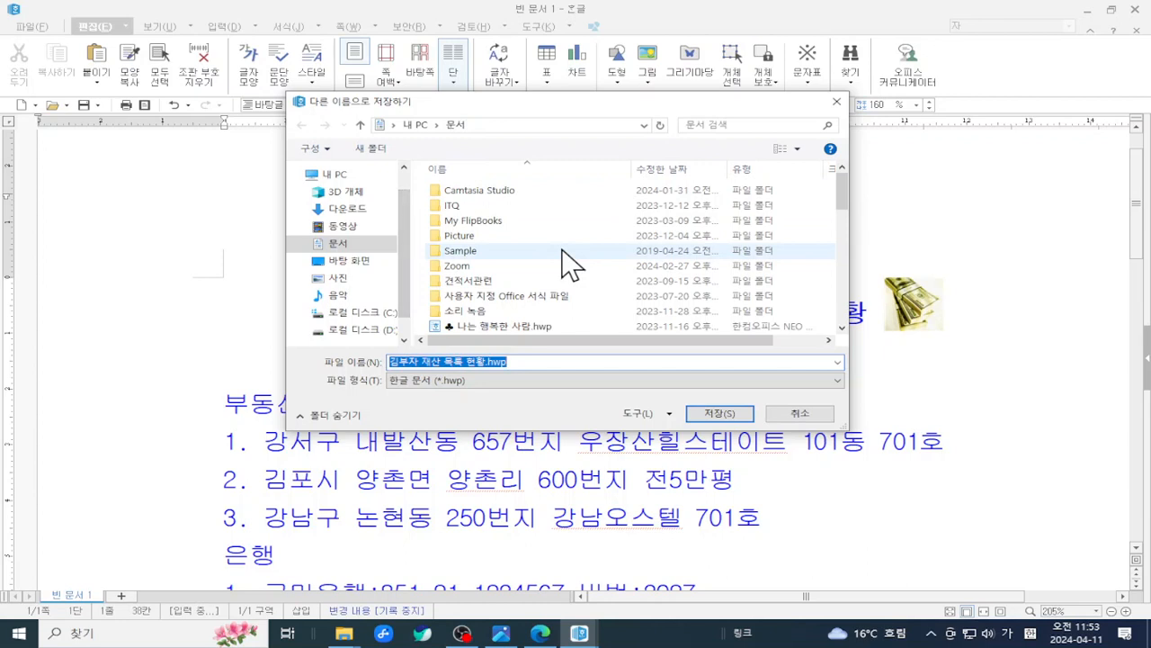
{"action": "scroll", "coordinate": [403, 290], "scroll_direction": "down", "scroll_amount": 1}
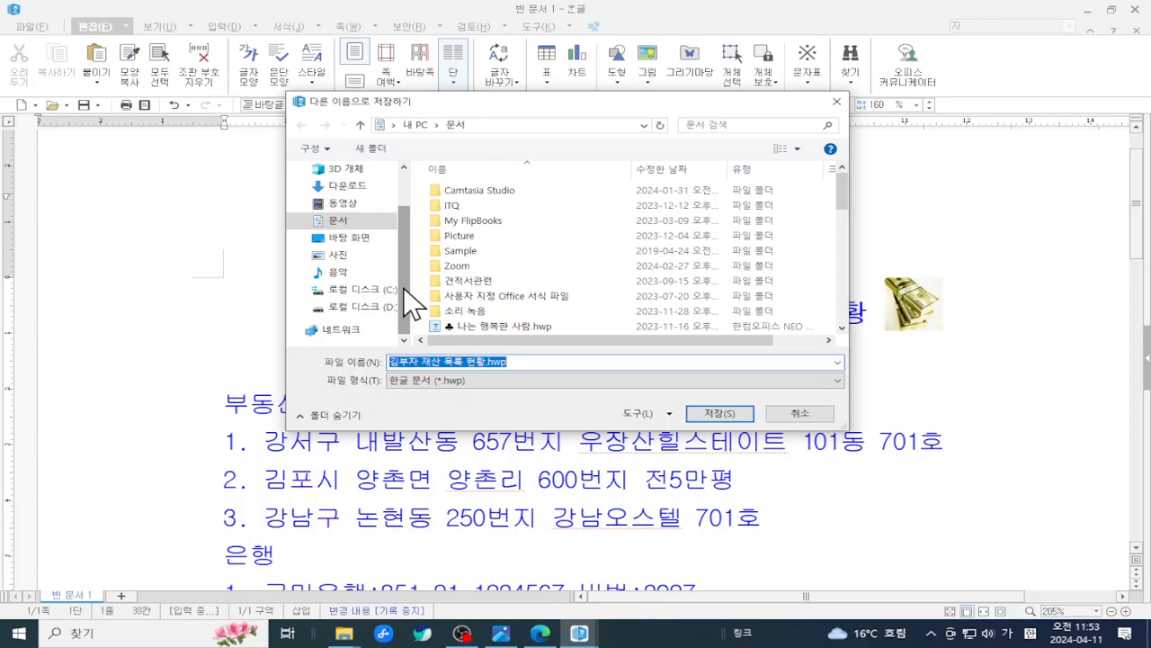
- Save as 김부자 재산 목록 현황240411.hwp in D:\27기 한글2016과정
{"action": "left_click", "coordinate": [371, 308]}
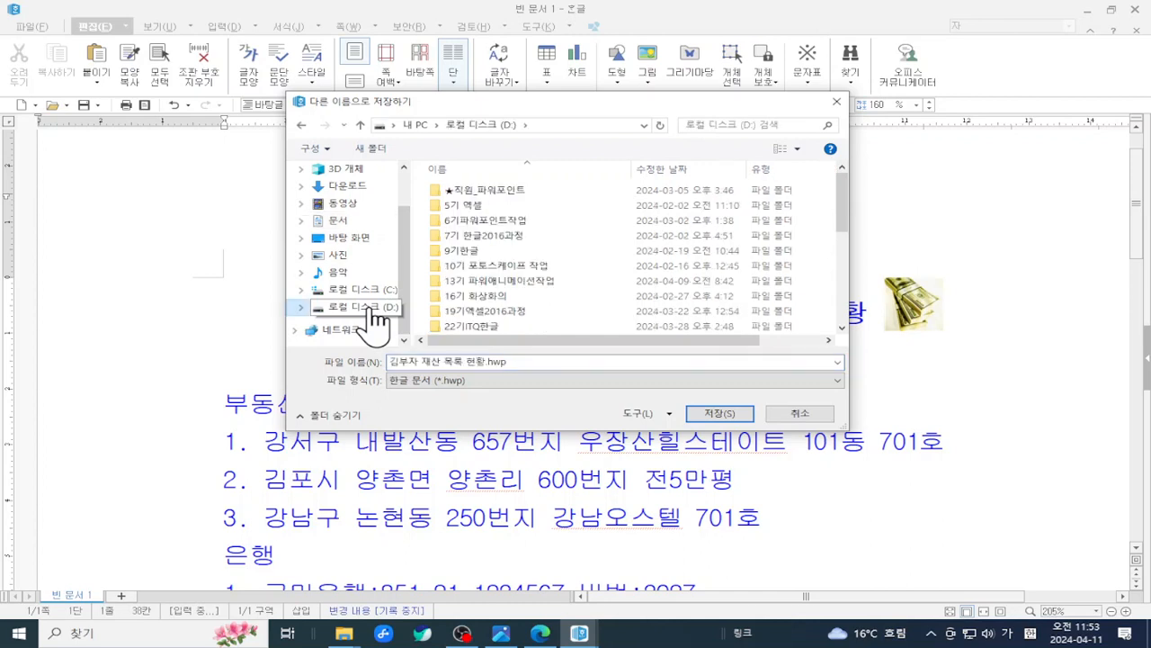
{"action": "left_click_drag", "start_coordinate": [845, 188], "coordinate": [841, 232]}
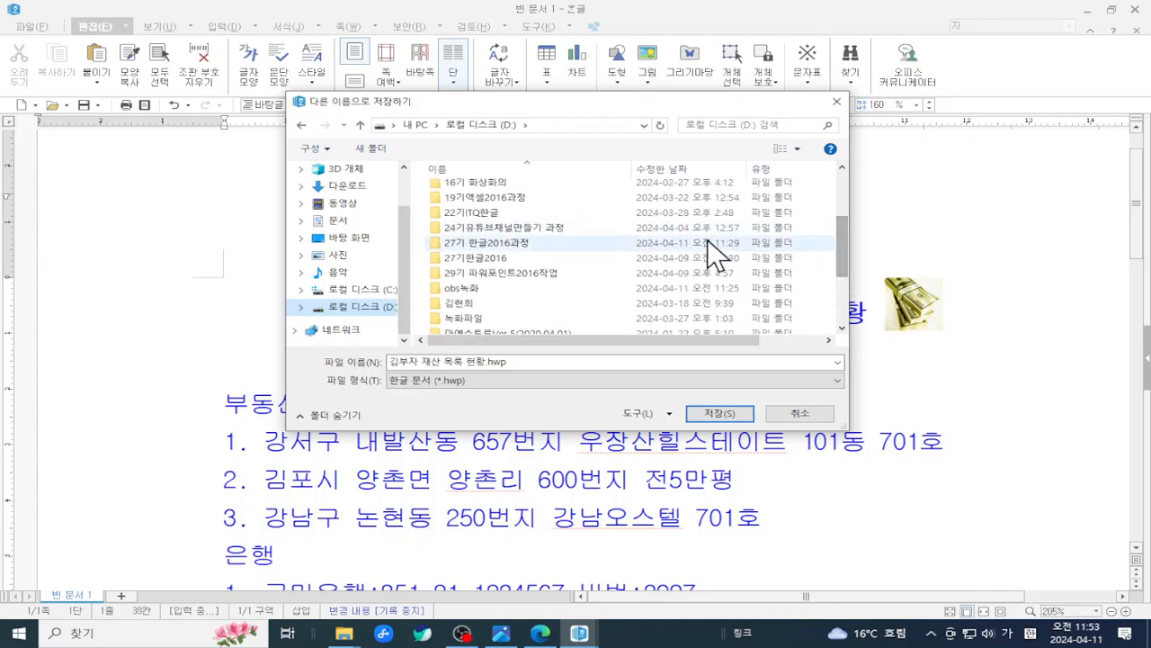
{"action": "double_click", "coordinate": [526, 243]}
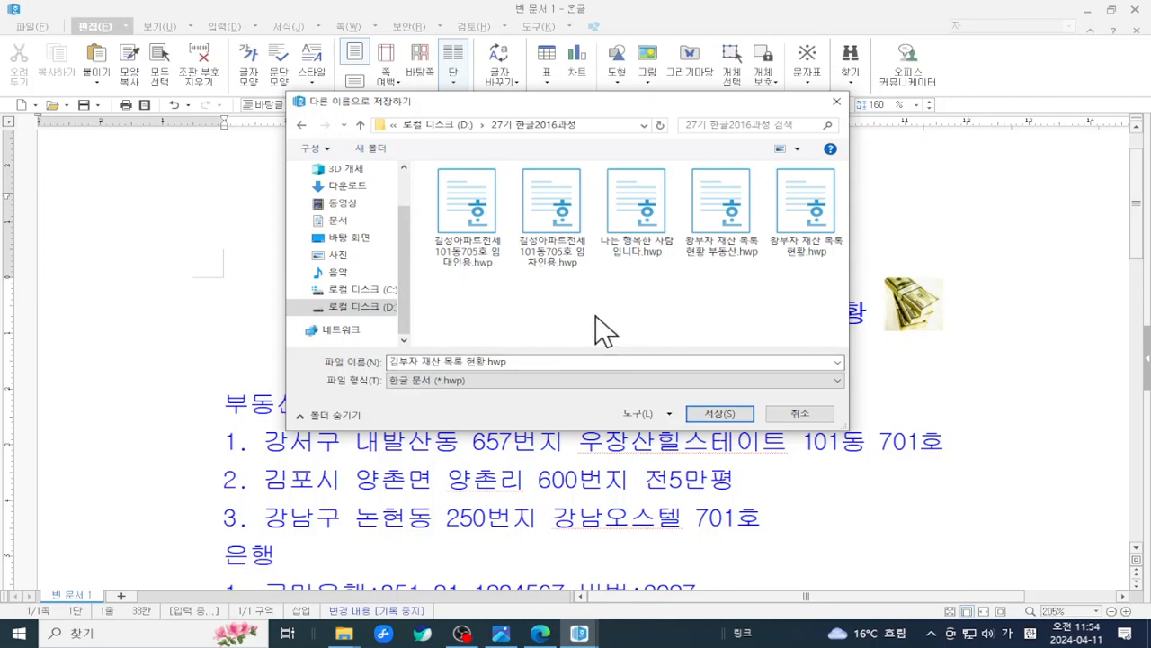
{"action": "left_click", "coordinate": [487, 361]}
{"action": "left_click", "coordinate": [484, 362]}
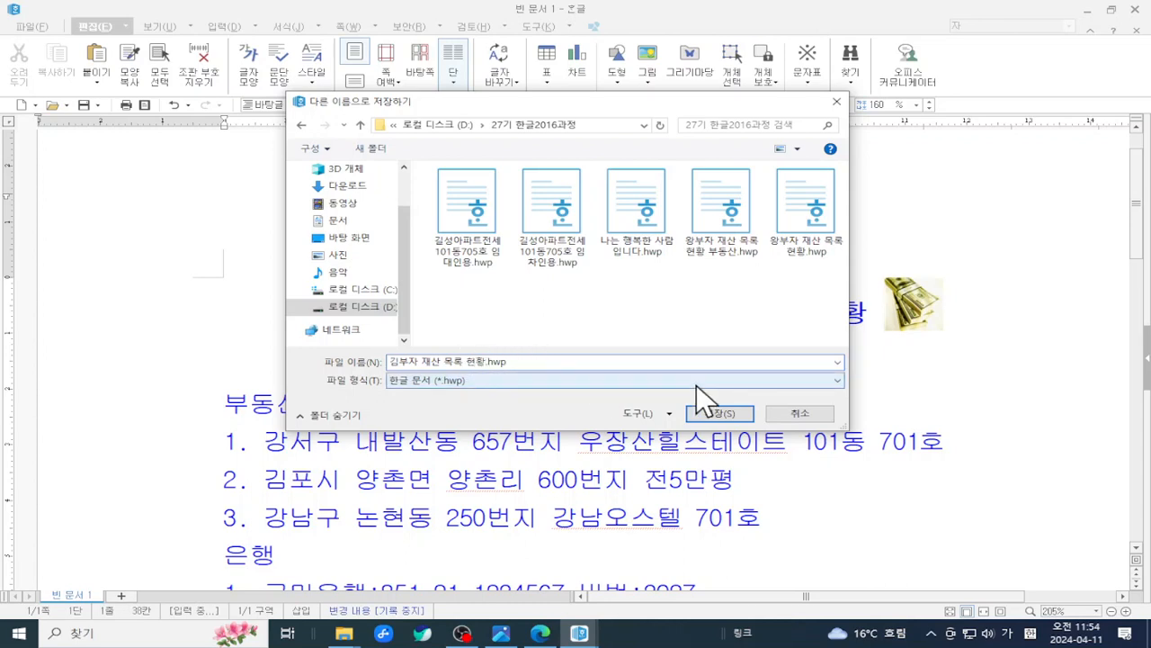
{"action": "type", "text": "240411"}
{"action": "left_click", "coordinate": [715, 413]}
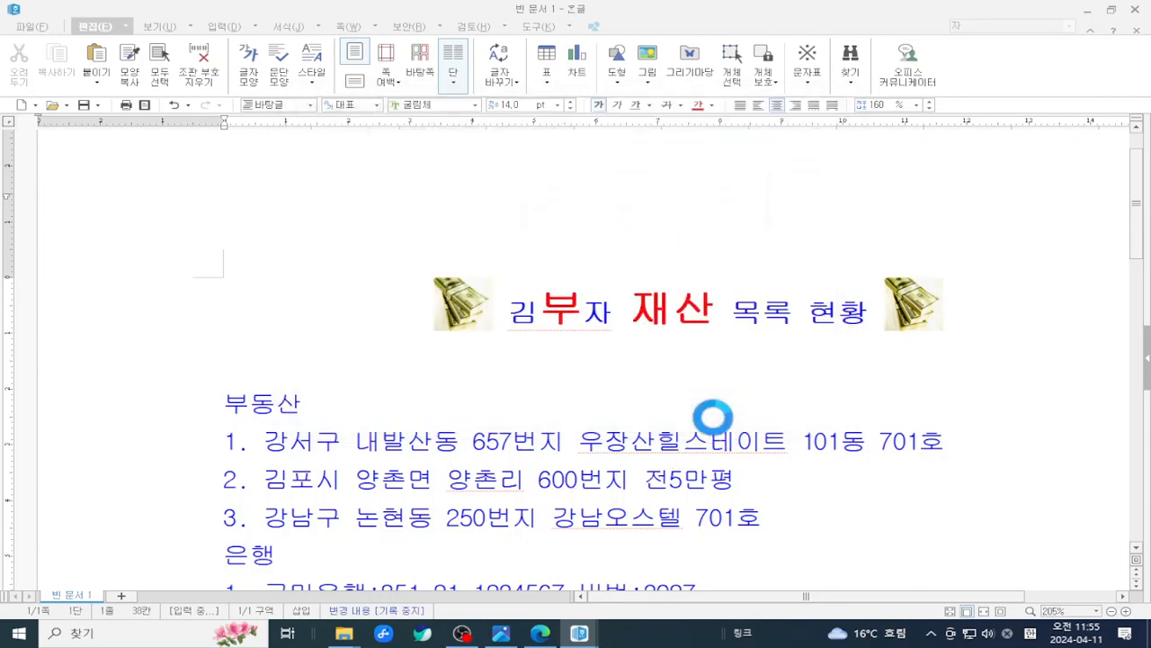
- With the cursor before 부동산, open the Ctrl+F10 character map on the 기호2 set
{"action": "scroll", "coordinate": [714, 418], "scroll_direction": "down", "scroll_amount": 2}
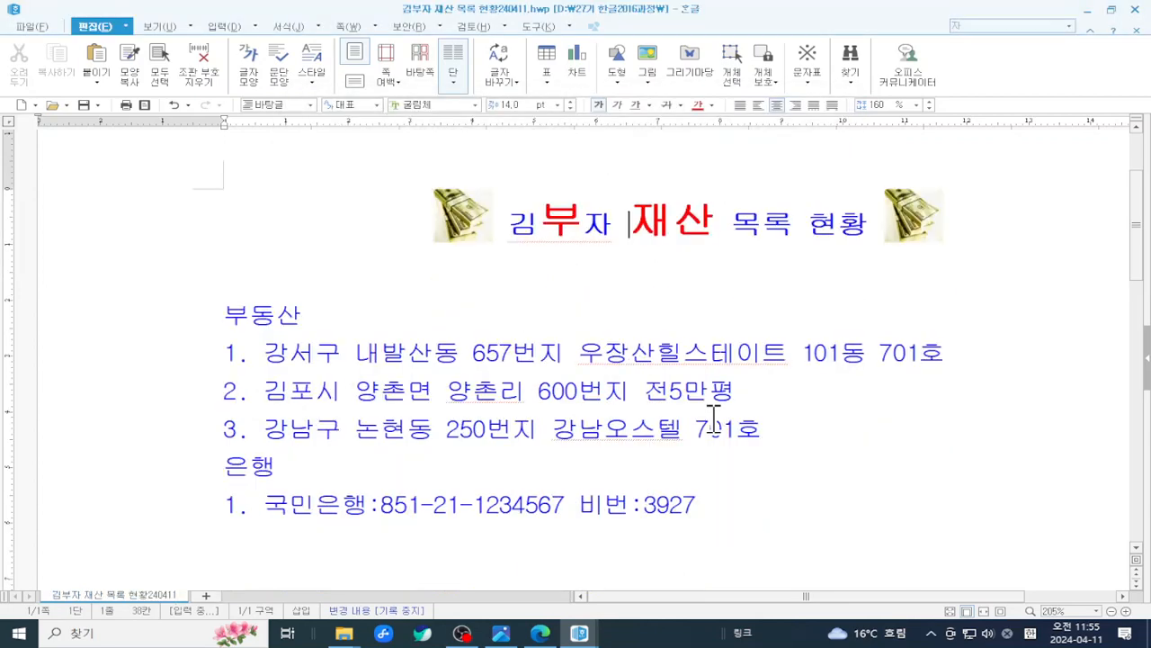
{"action": "scroll", "coordinate": [714, 419], "scroll_direction": "down", "scroll_amount": 2}
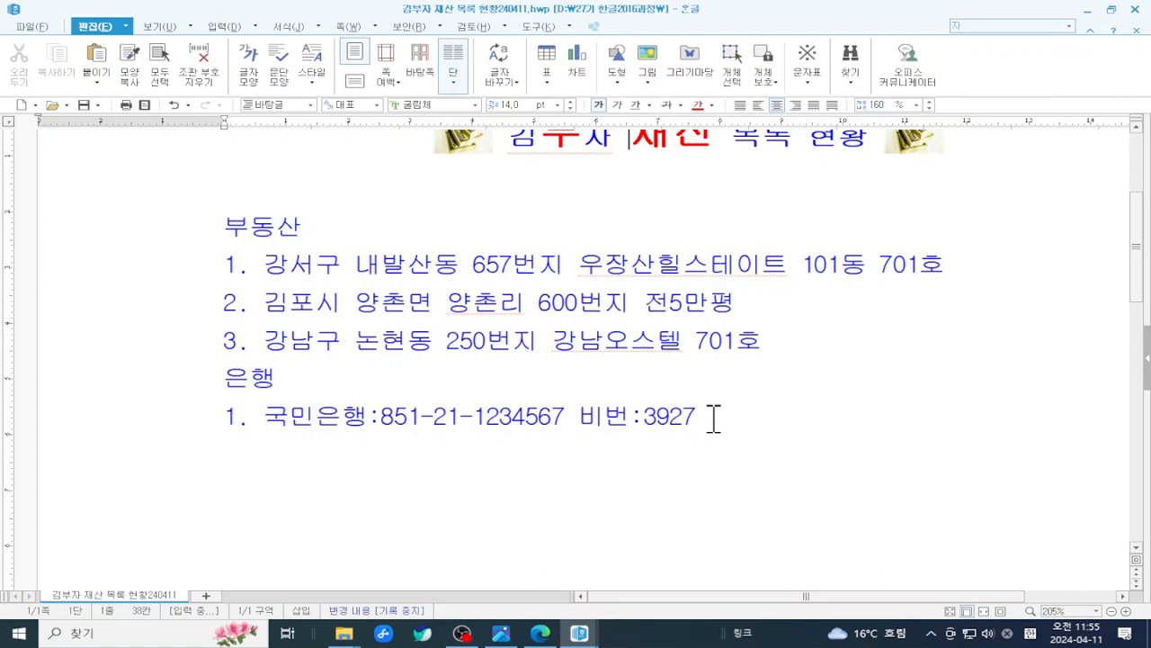
{"action": "left_click", "coordinate": [777, 338]}
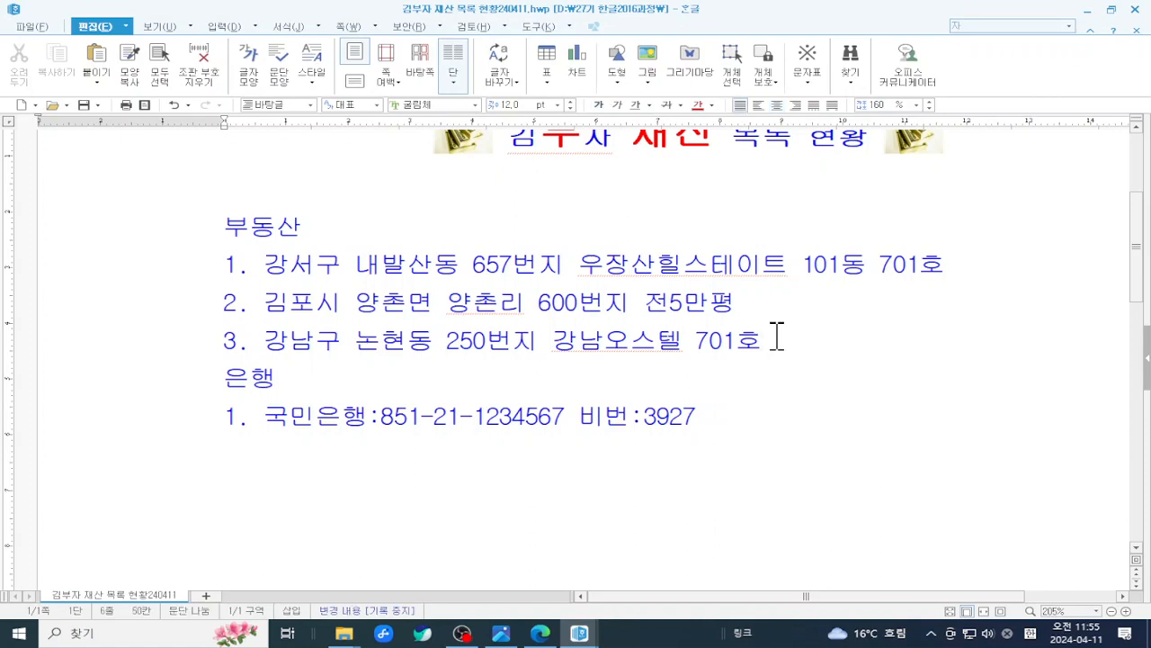
{"action": "left_click", "coordinate": [225, 226]}
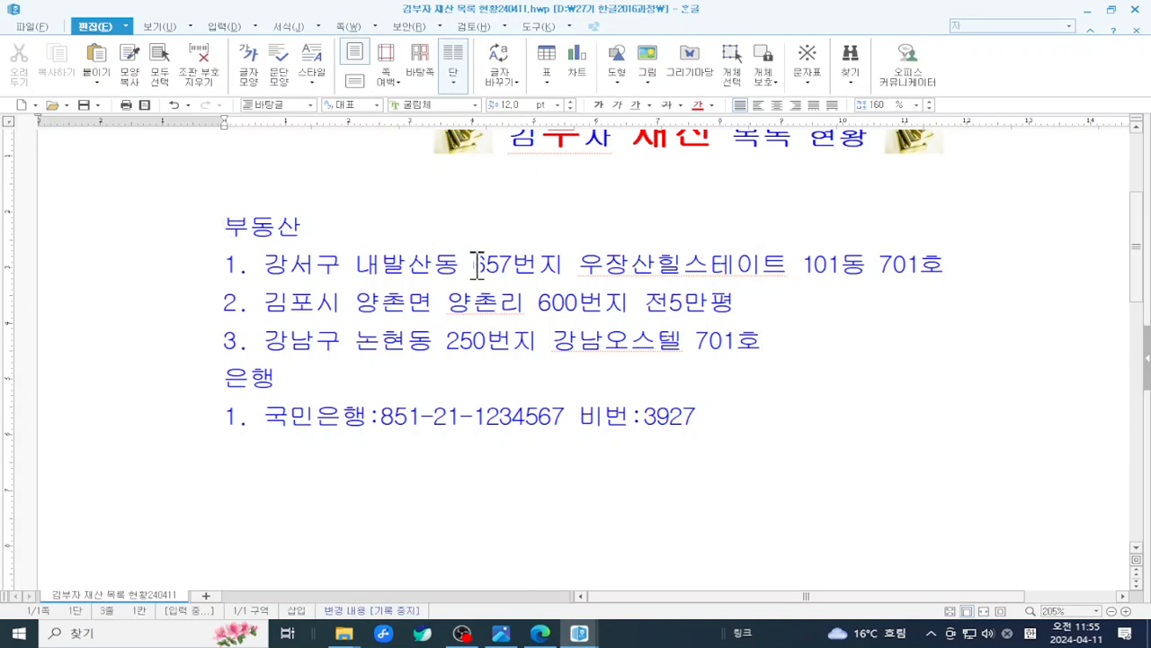
{"action": "key", "text": "ctrl+F10"}
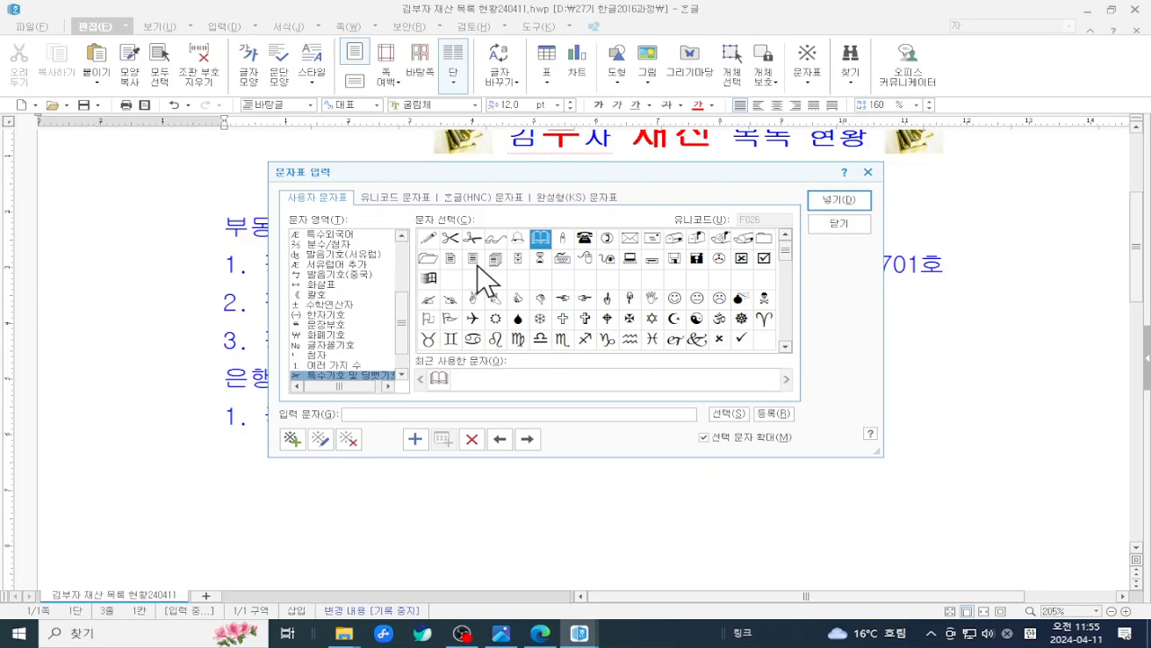
{"action": "left_click_drag", "start_coordinate": [402, 321], "coordinate": [396, 238]}
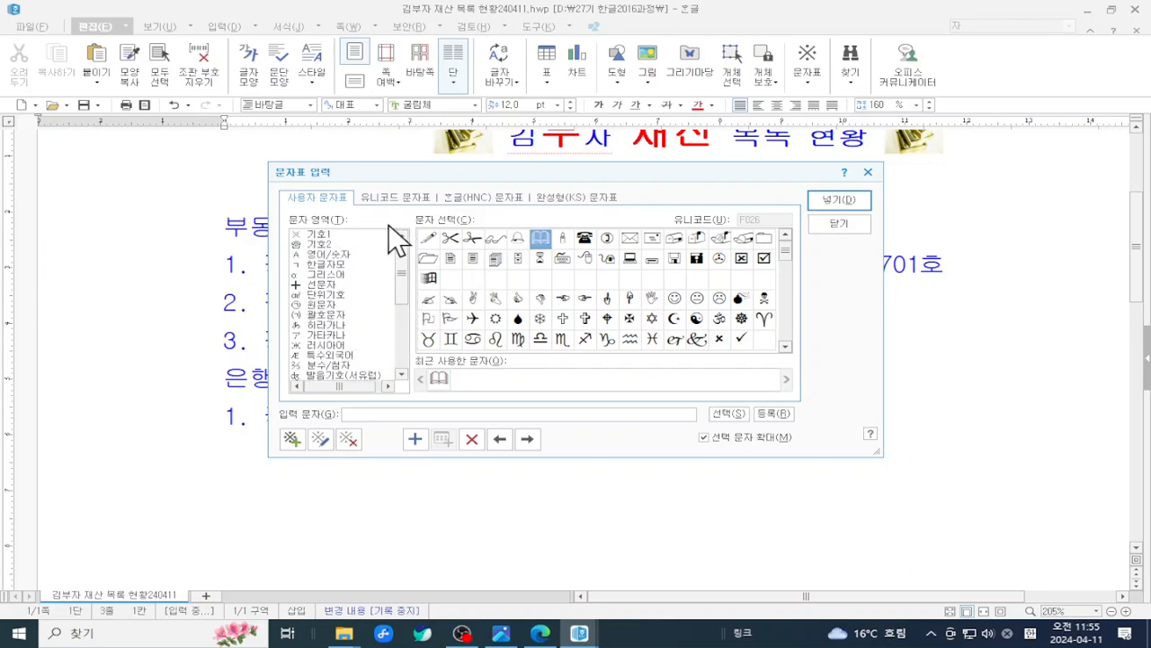
{"action": "left_click", "coordinate": [307, 233]}
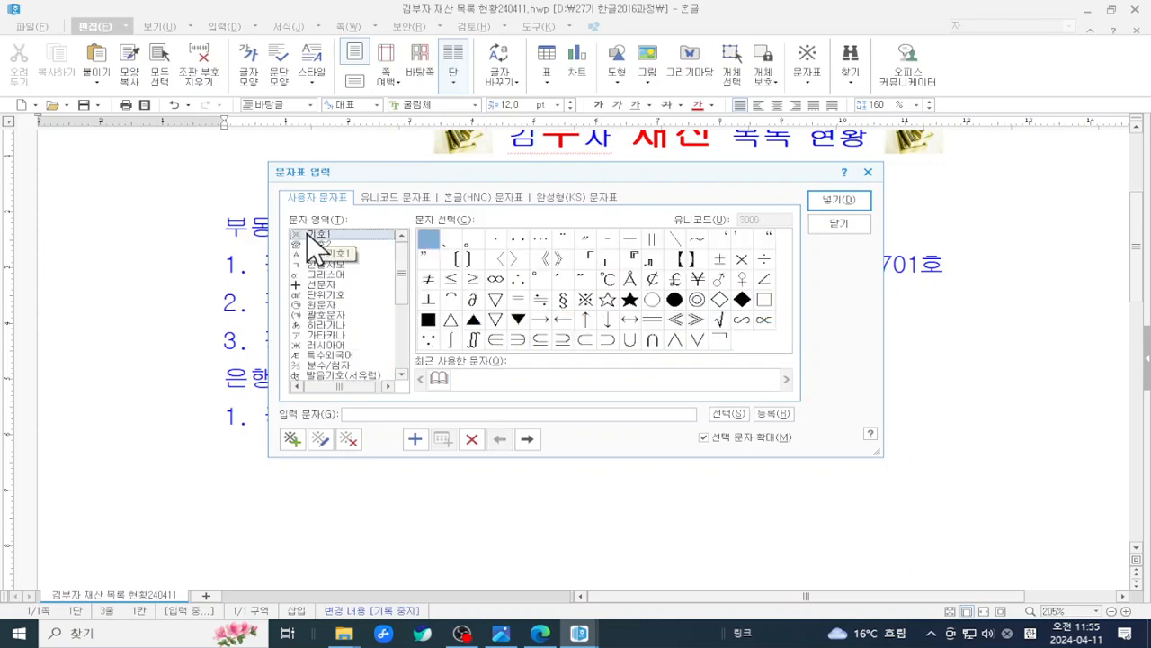
{"action": "left_click", "coordinate": [324, 243]}
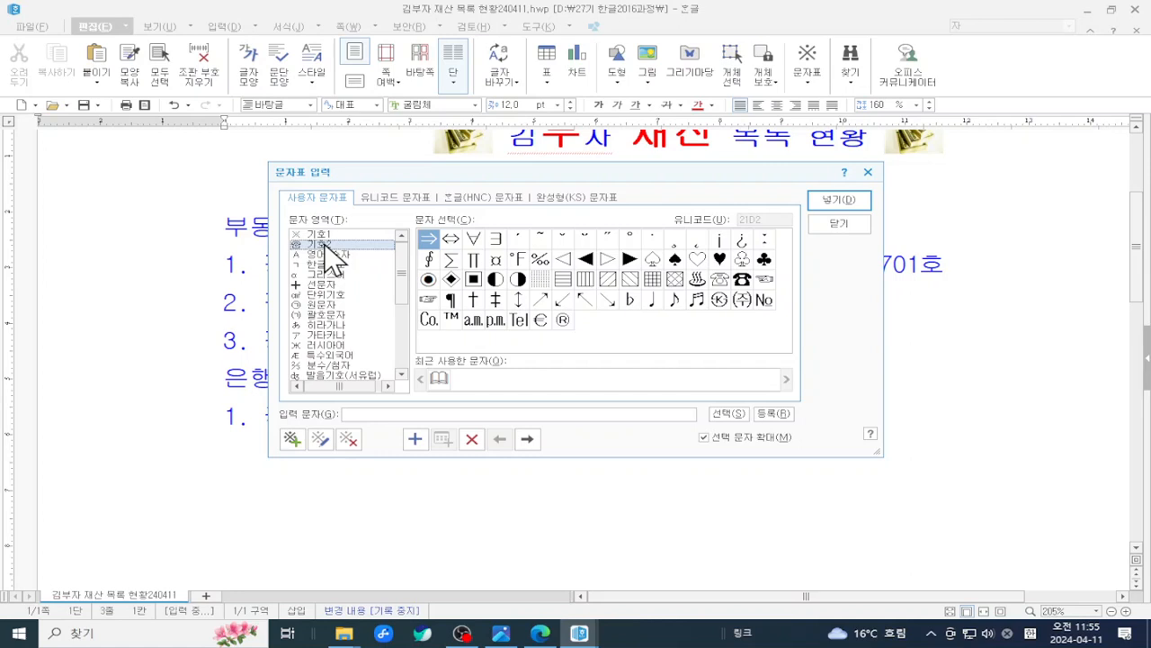
{"action": "left_click_drag", "start_coordinate": [611, 171], "coordinate": [797, 184]}
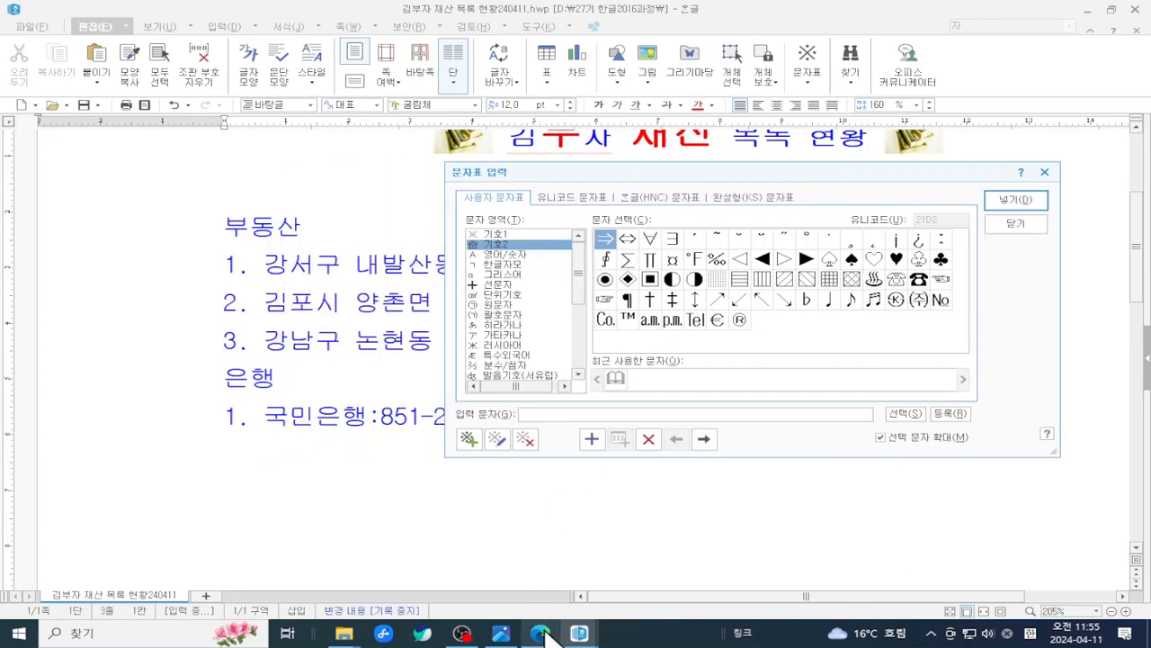
{"action": "left_click", "coordinate": [501, 635]}
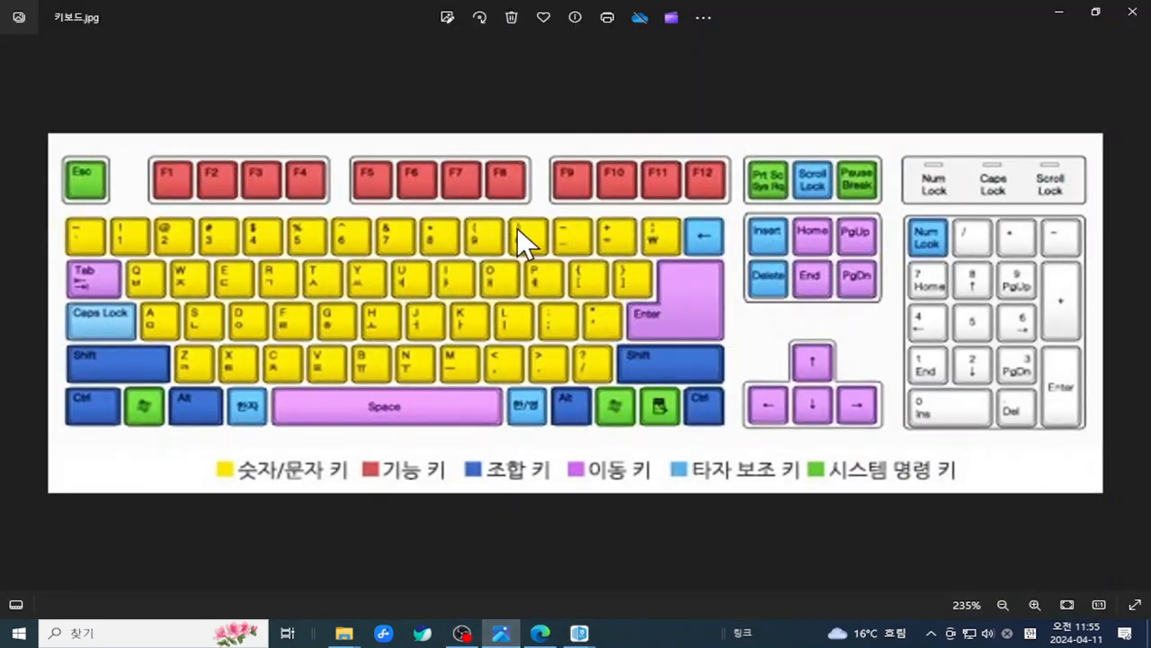
{"action": "key", "text": "ctrl+2"}
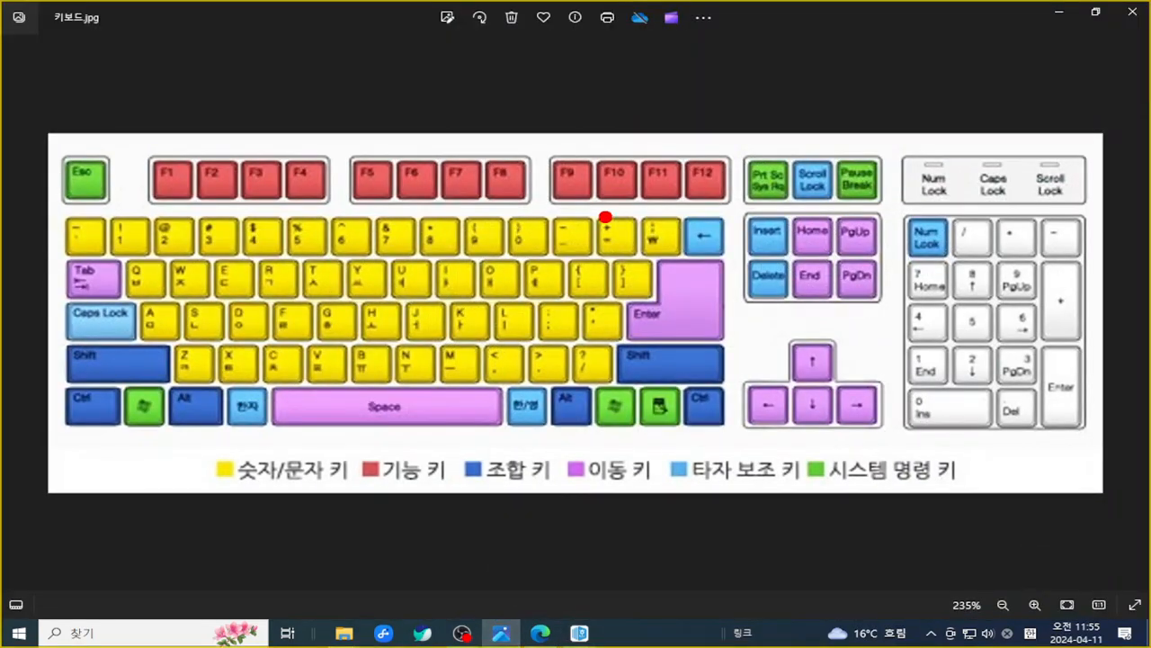
{"action": "left_click_drag", "start_coordinate": [580, 143], "coordinate": [647, 213]}
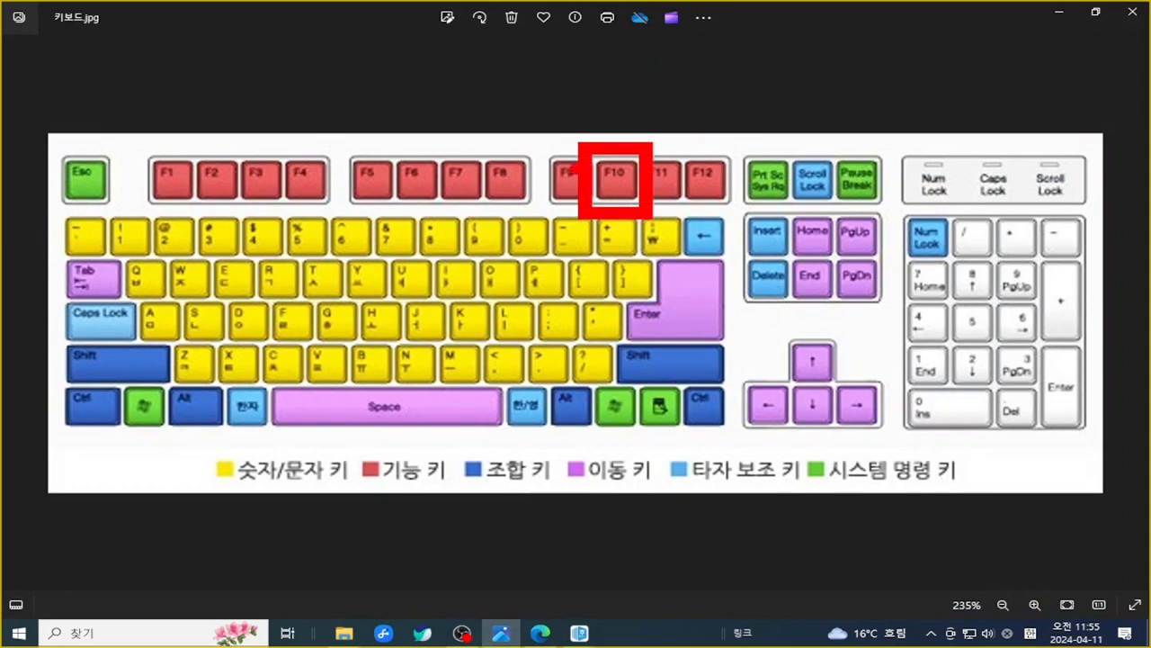
{"action": "left_click_drag", "start_coordinate": [537, 145], "coordinate": [587, 217]}
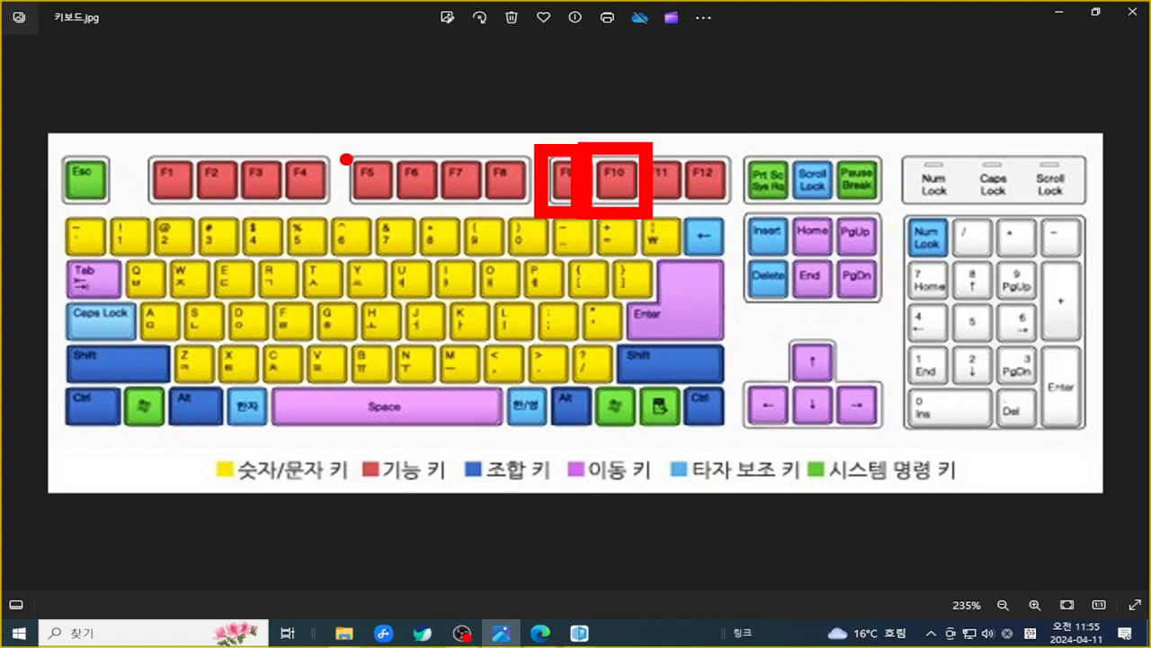
{"action": "mouse_move", "coordinate": [302, 82]}
{"action": "left_mouse_down"}
{"action": "mouse_move", "coordinate": [298, 150]}
{"action": "mouse_move", "coordinate": [322, 135]}
{"action": "mouse_move", "coordinate": [334, 178]}
{"action": "mouse_move", "coordinate": [315, 212]}
{"action": "mouse_move", "coordinate": [290, 205]}
{"action": "mouse_move", "coordinate": [286, 166]}
{"action": "mouse_move", "coordinate": [266, 170]}
{"action": "mouse_move", "coordinate": [306, 155]}
{"action": "mouse_move", "coordinate": [306, 178]}
{"action": "left_mouse_up"}
{"action": "key", "text": "Escape"}
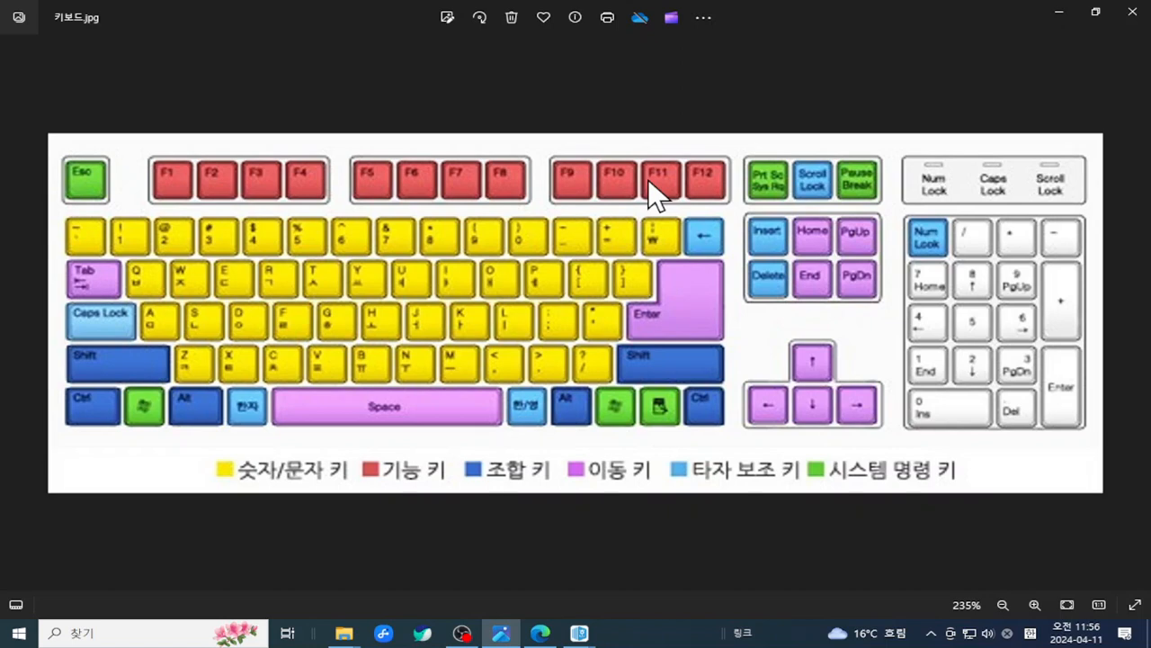
{"action": "left_click", "coordinate": [1054, 13]}
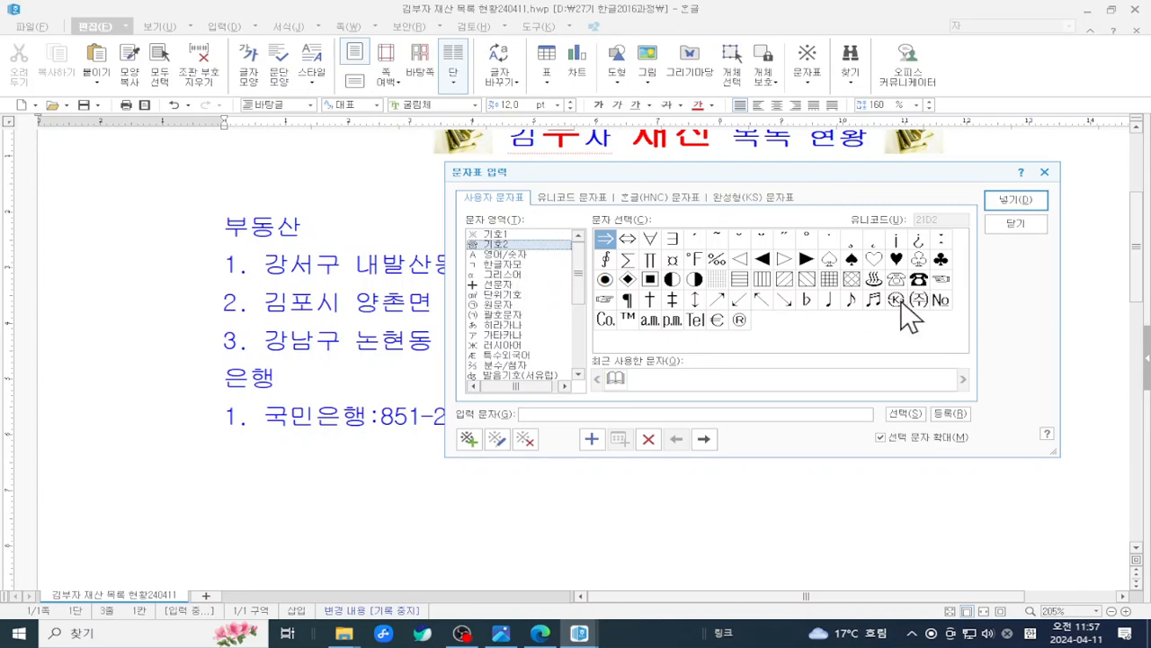
- Mark the user-defined symbol table on screen for viewers, then clear the marking
{"action": "key", "text": "ctrl+2"}
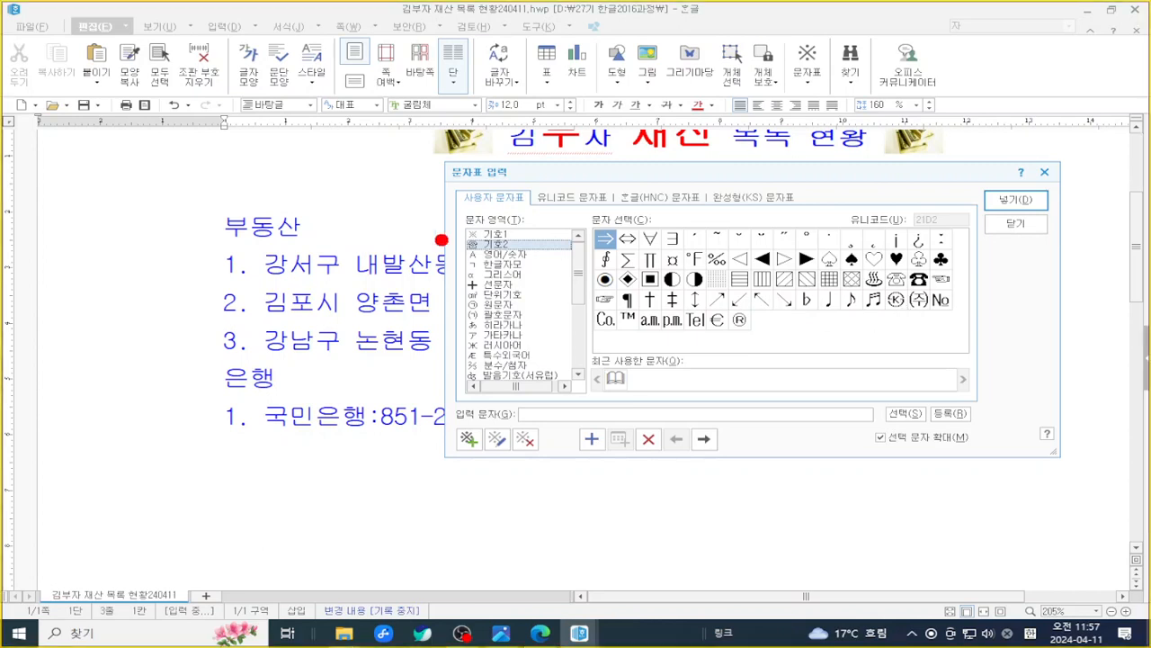
{"action": "mouse_move", "coordinate": [433, 178]}
{"action": "left_mouse_down"}
{"action": "mouse_move", "coordinate": [481, 212]}
{"action": "mouse_move", "coordinate": [539, 210]}
{"action": "left_mouse_up"}
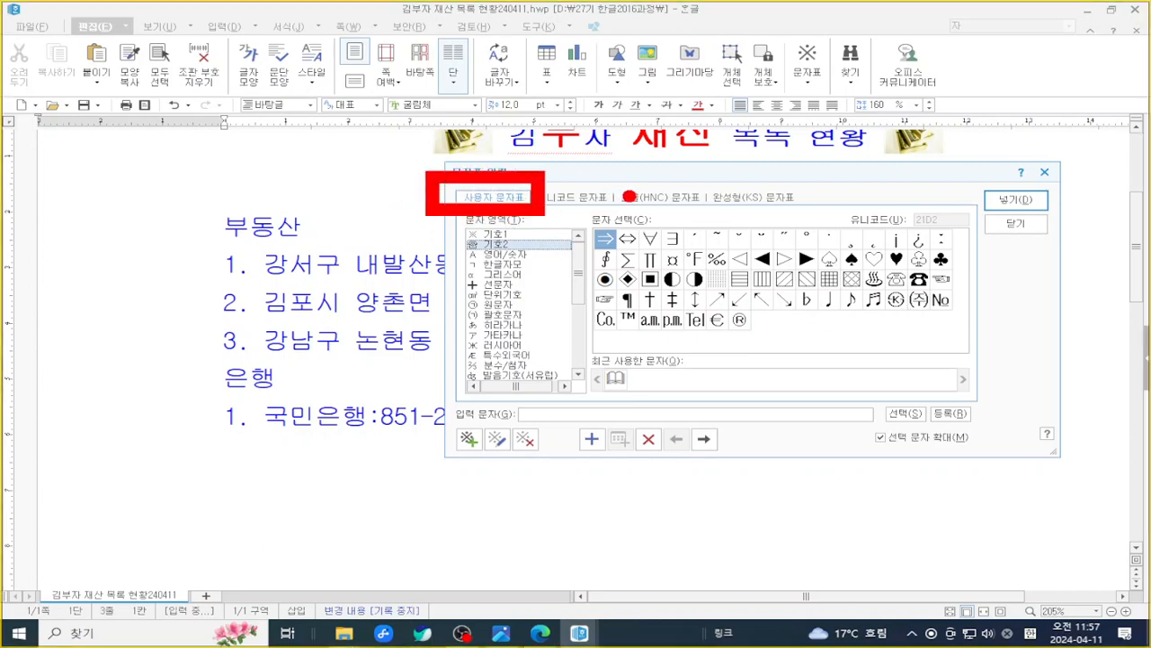
{"action": "key", "text": "Escape"}
- Browse the 유니코드, 한글(HNC) and 완성형(KS) tables, then show Unicode 화폐 기호 symbols
{"action": "left_click", "coordinate": [589, 197]}
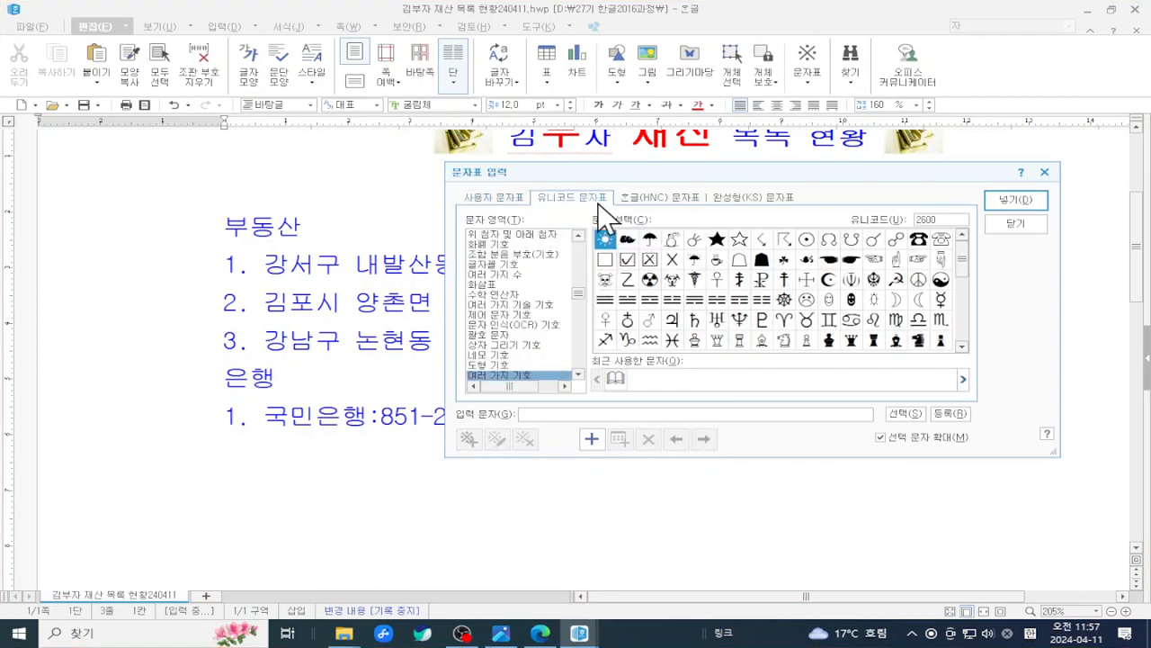
{"action": "left_click", "coordinate": [658, 198]}
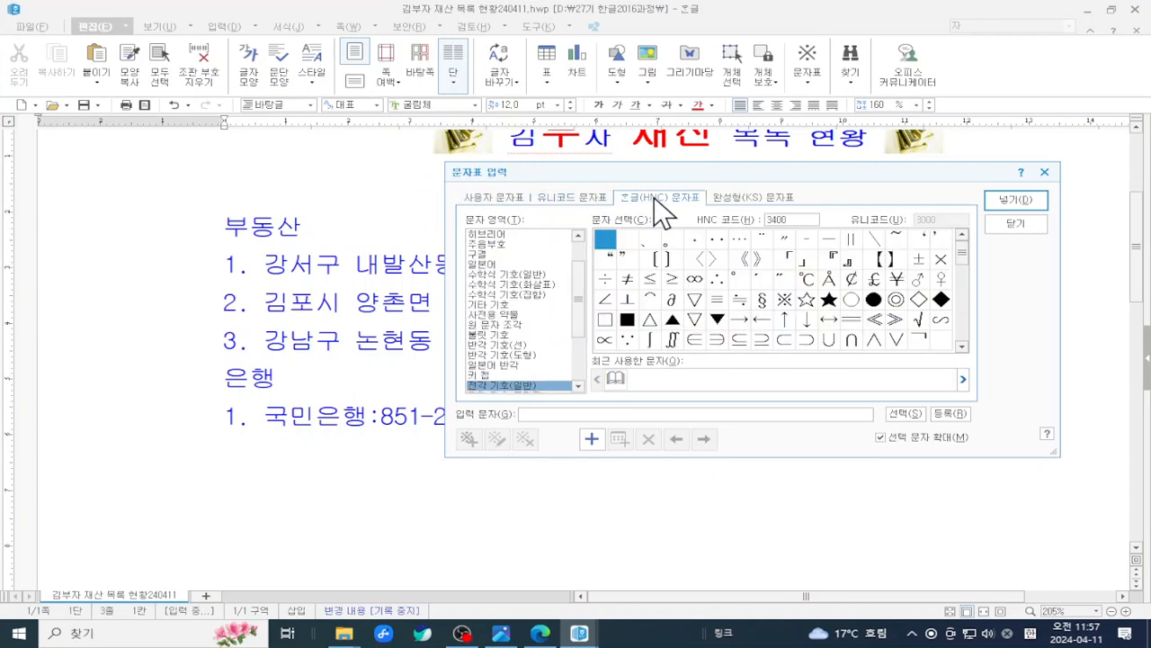
{"action": "left_click", "coordinate": [736, 201]}
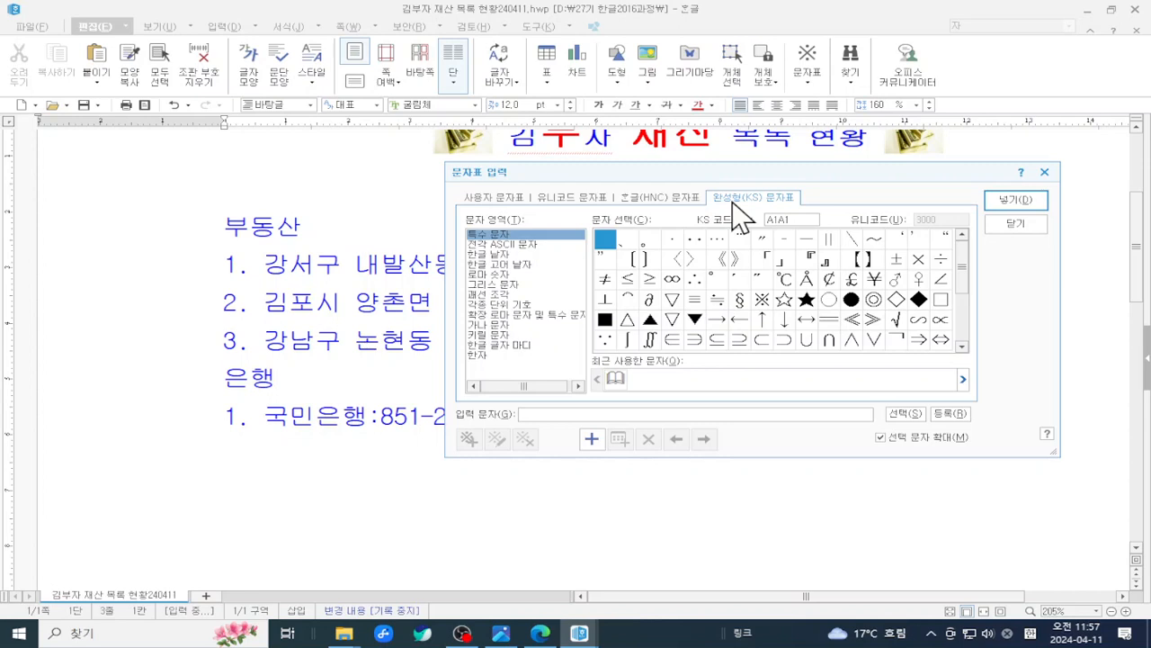
{"action": "left_click", "coordinate": [674, 200]}
{"action": "left_click", "coordinate": [589, 200]}
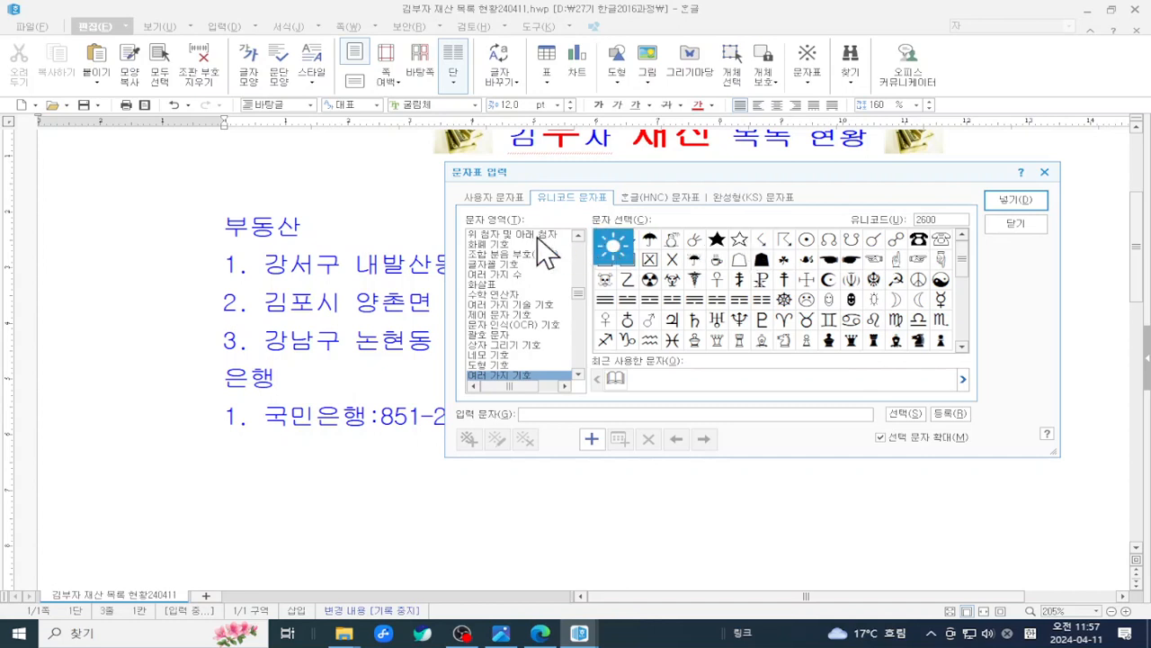
{"action": "left_click", "coordinate": [487, 243]}
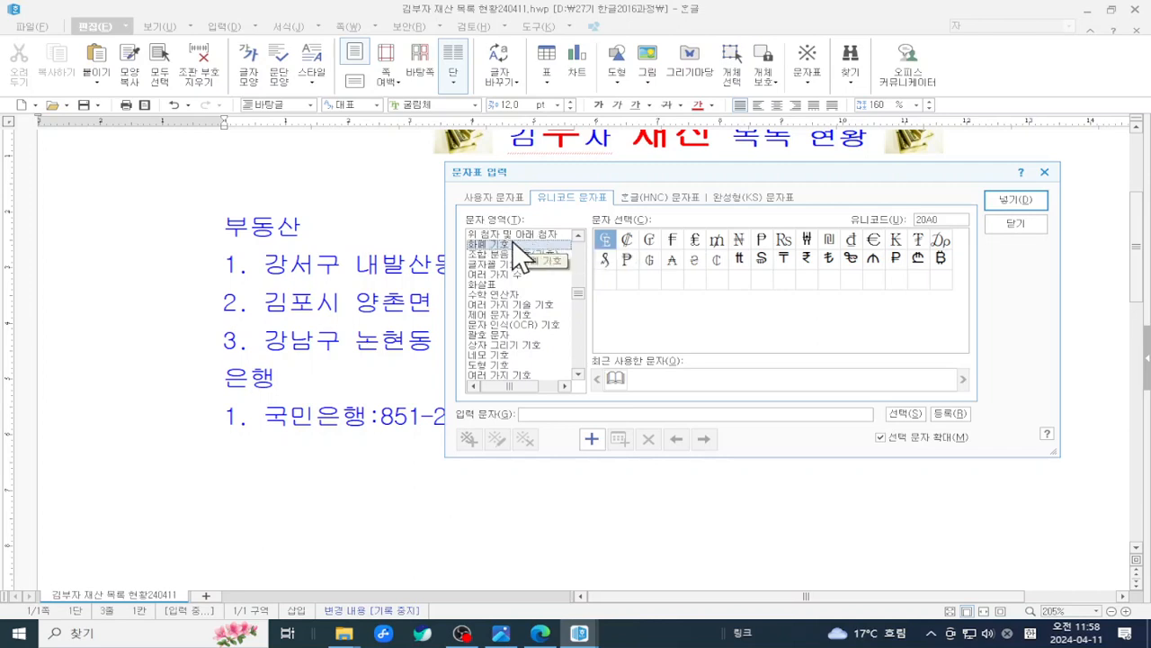
- On the user-defined symbol table, scroll to the 화폐기호 currency set
{"action": "left_click", "coordinate": [483, 196]}
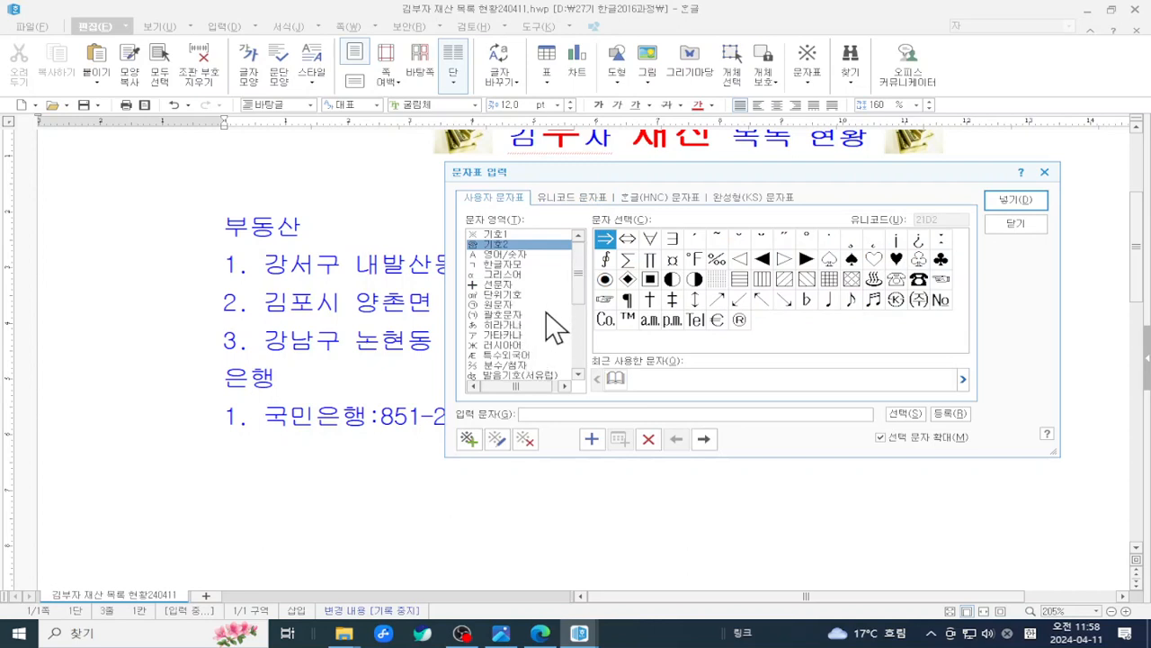
{"action": "left_click_drag", "start_coordinate": [578, 270], "coordinate": [574, 318]}
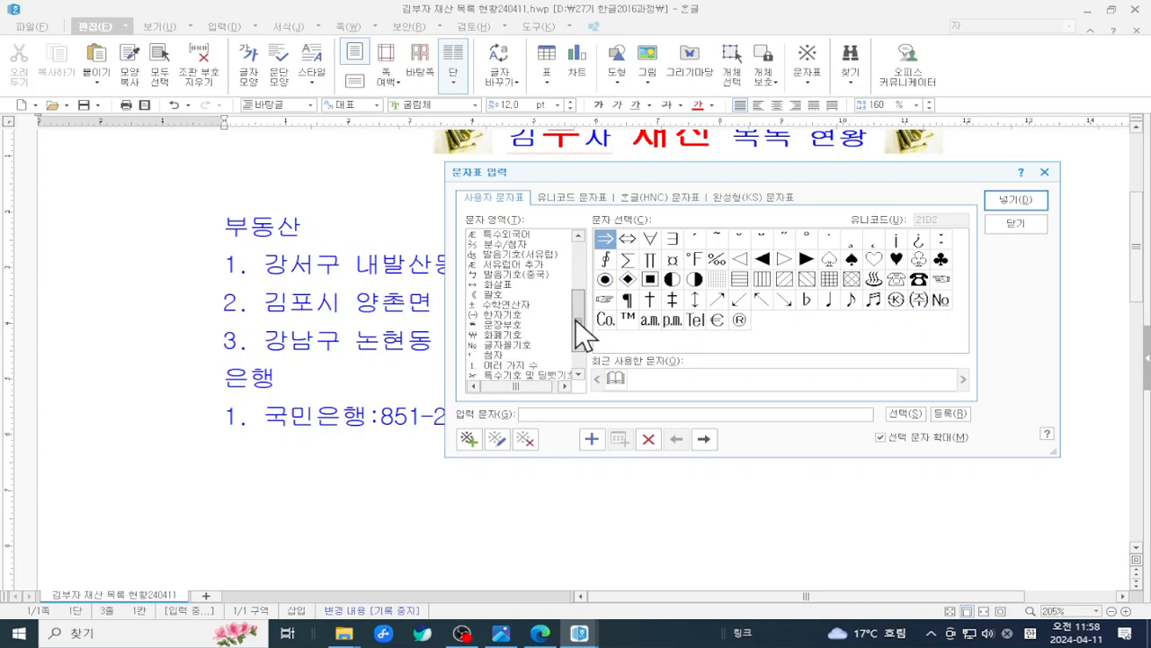
{"action": "left_click", "coordinate": [511, 336]}
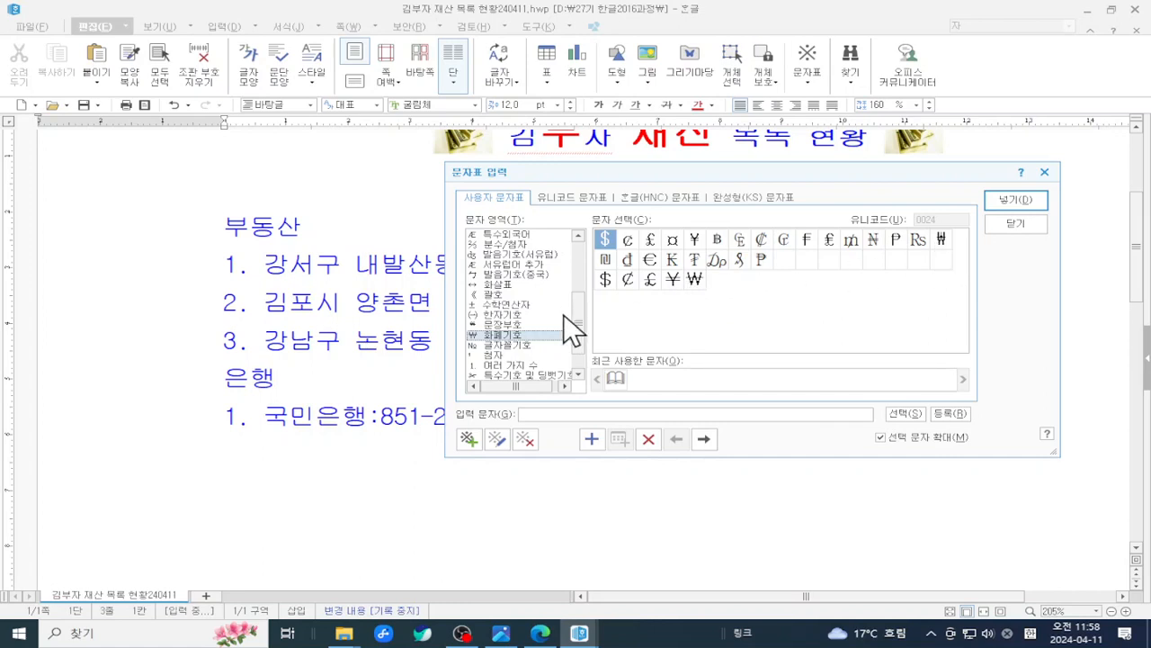
- Return to the 기호2 set and select the ☞ pointing-hand symbol
{"action": "left_click_drag", "start_coordinate": [577, 315], "coordinate": [584, 235]}
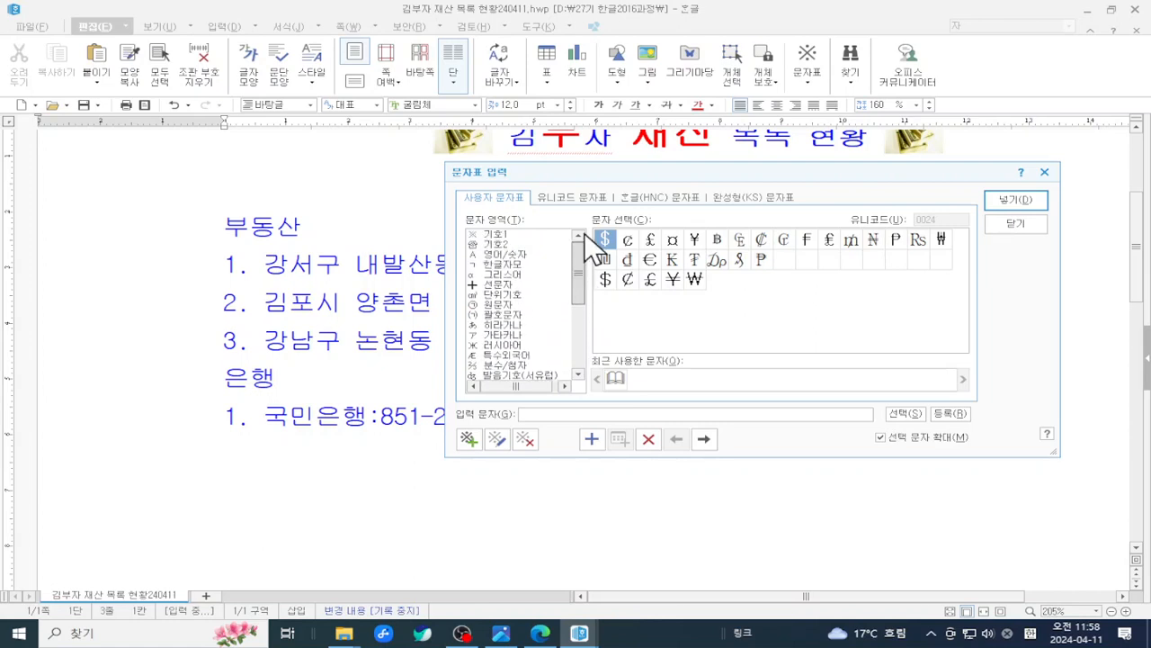
{"action": "left_click", "coordinate": [516, 243]}
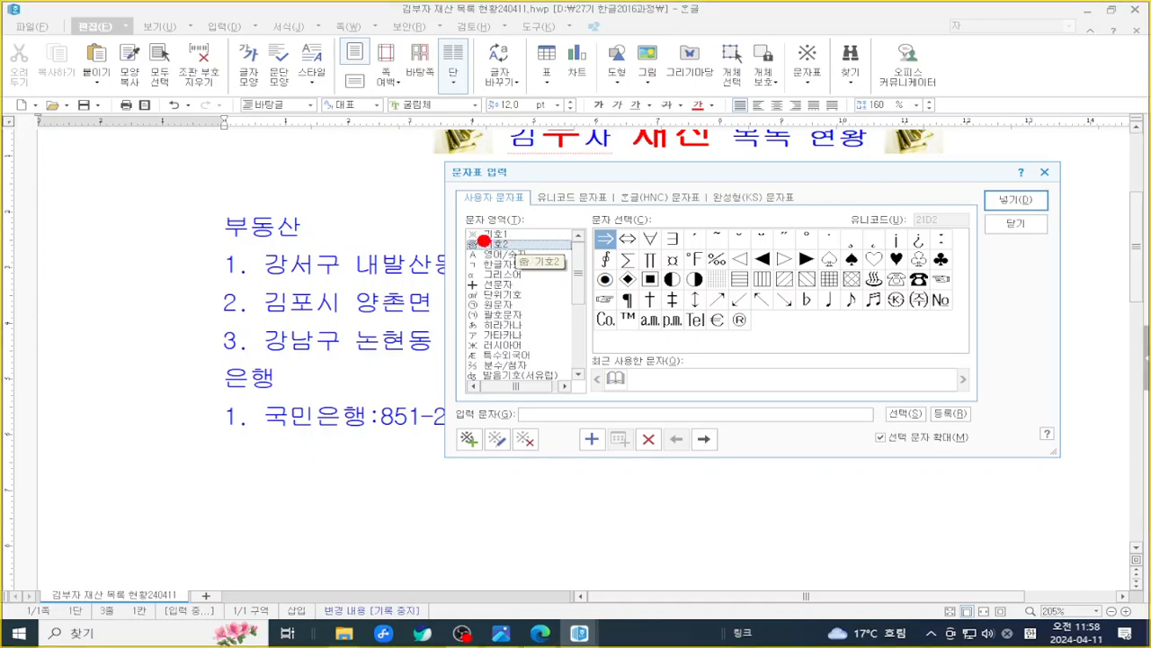
{"action": "mouse_move", "coordinate": [448, 237]}
{"action": "left_mouse_down"}
{"action": "mouse_move", "coordinate": [518, 265]}
{"action": "mouse_move", "coordinate": [578, 271]}
{"action": "mouse_move", "coordinate": [631, 315]}
{"action": "left_mouse_up"}
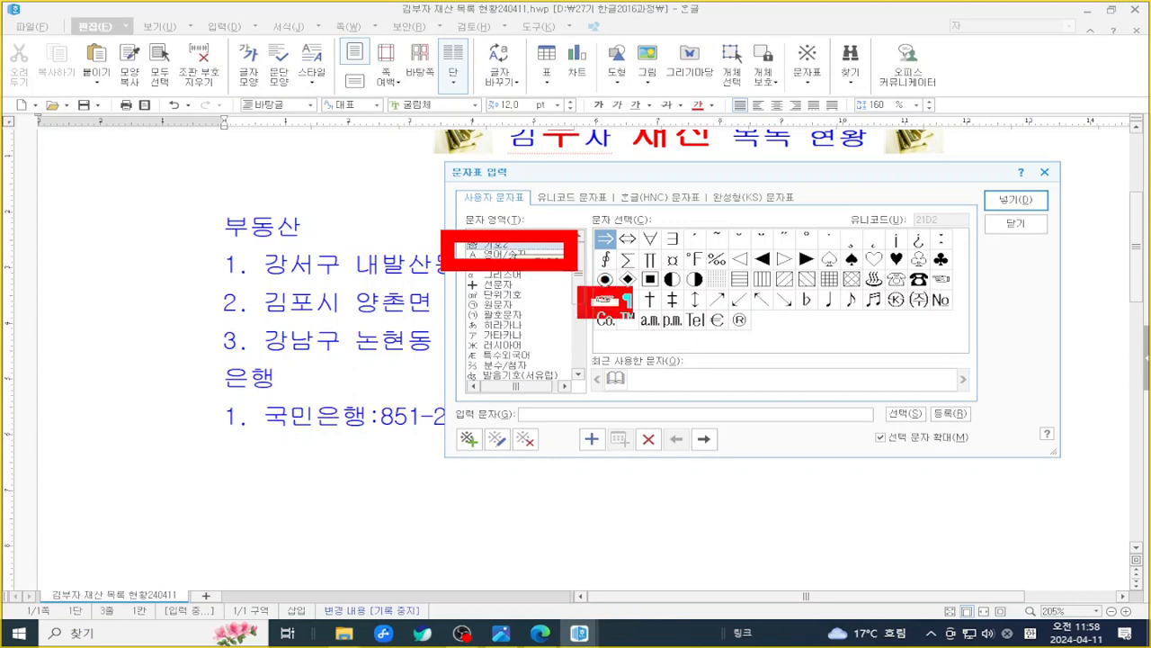
{"action": "left_click_drag", "start_coordinate": [909, 260], "coordinate": [975, 298]}
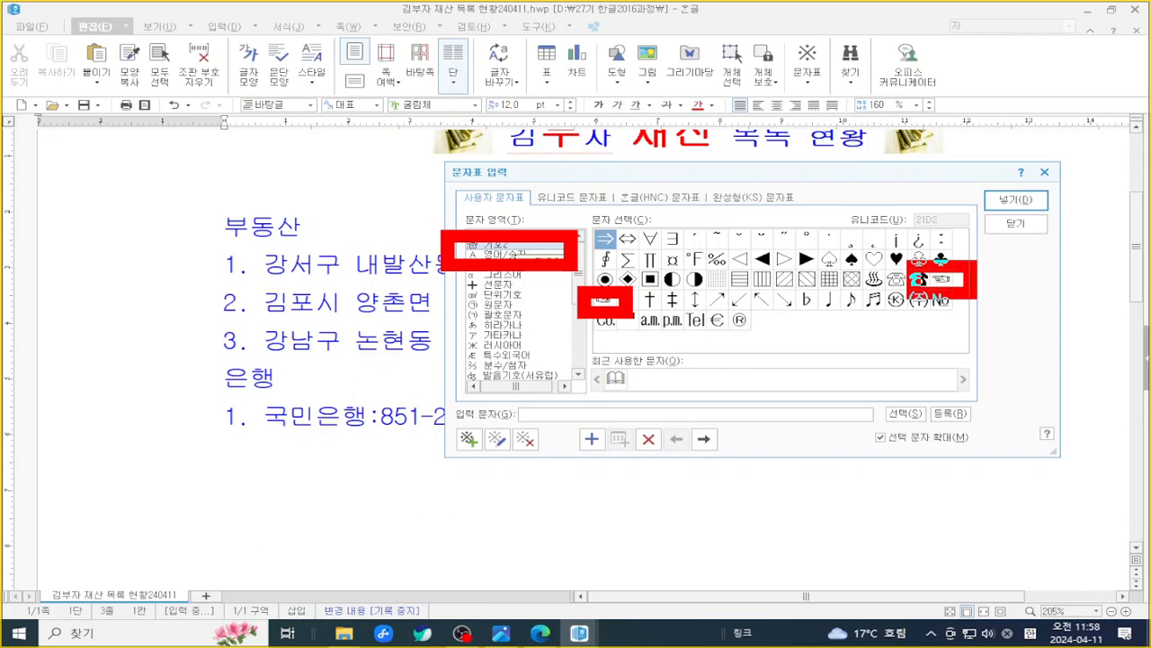
{"action": "left_click_drag", "start_coordinate": [575, 286], "coordinate": [640, 316]}
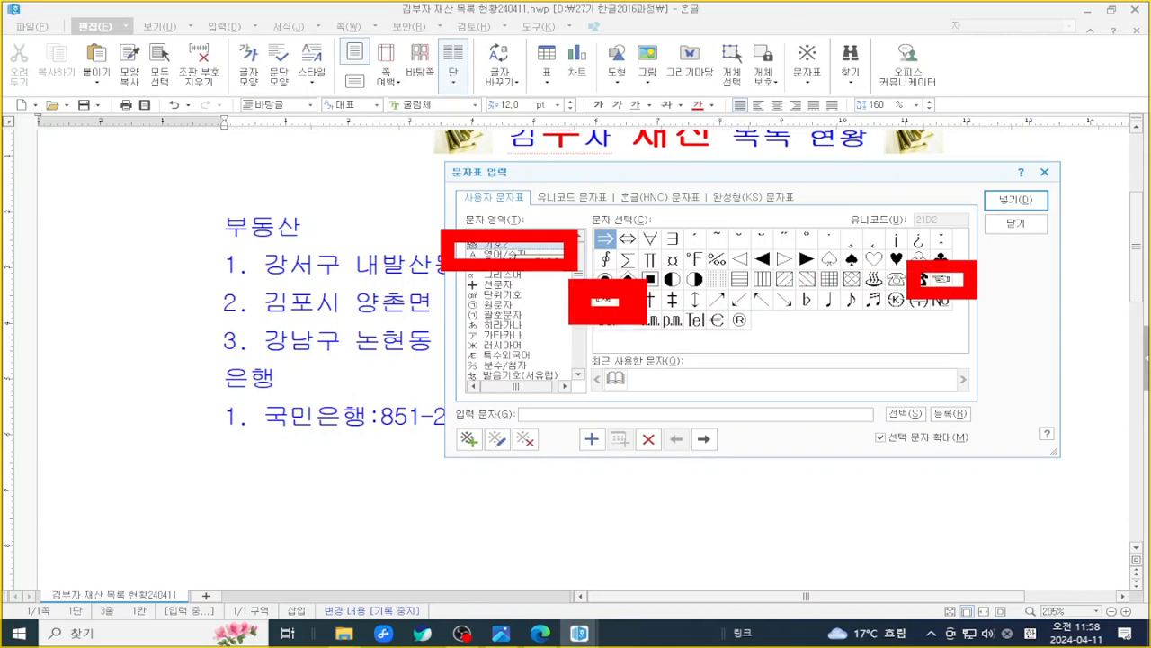
{"action": "key", "text": "Escape"}
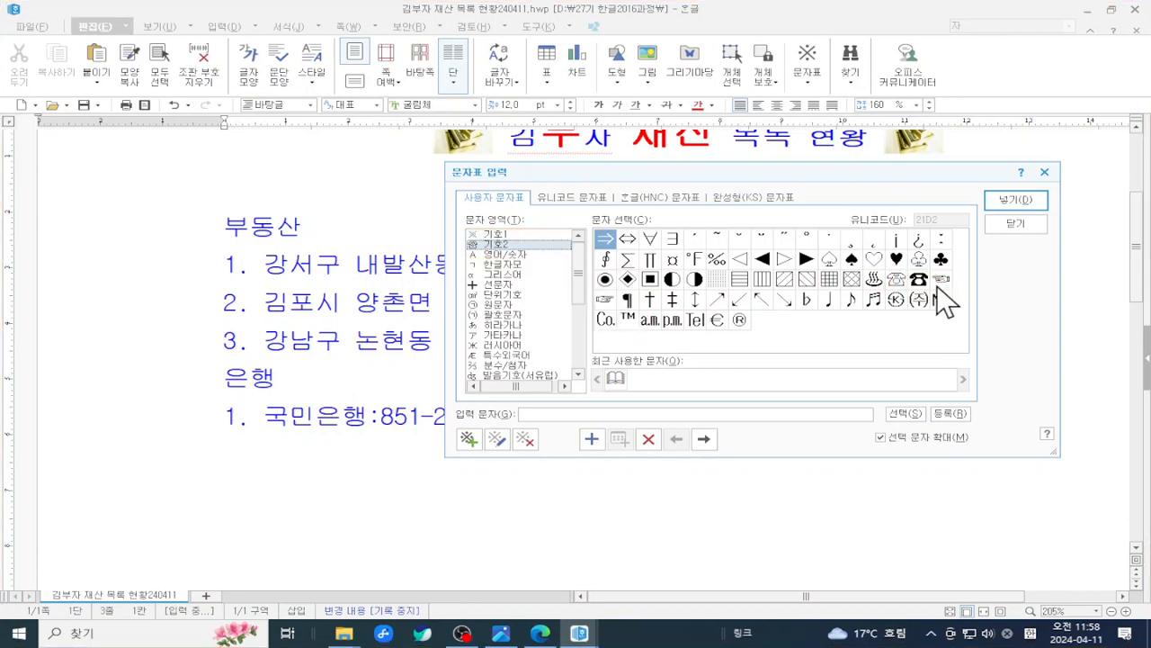
{"action": "left_click", "coordinate": [605, 301]}
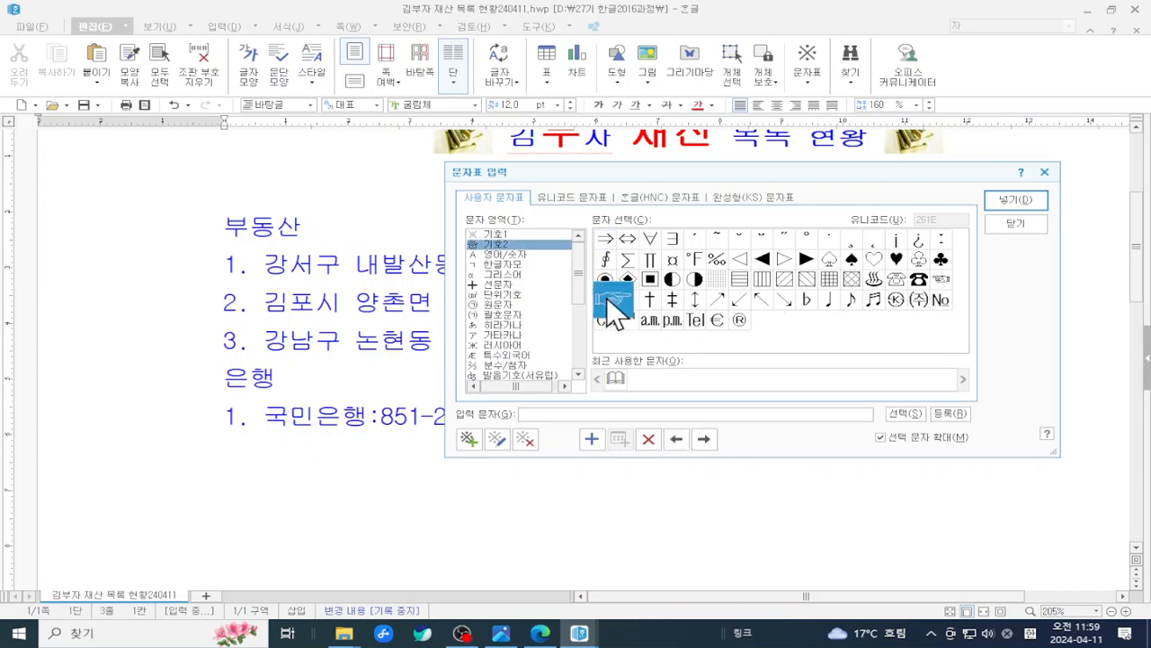
- Insert ☞ in front of the 부동산 heading
{"action": "left_click", "coordinate": [1005, 203]}
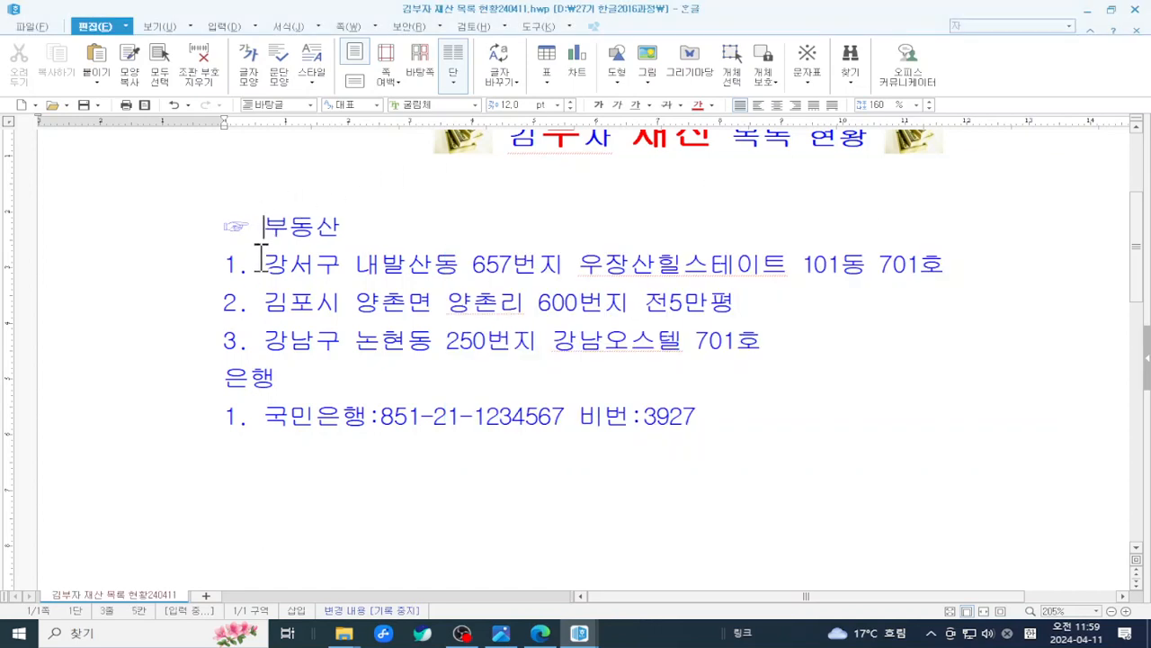
{"action": "left_click_drag", "start_coordinate": [246, 226], "coordinate": [216, 225]}
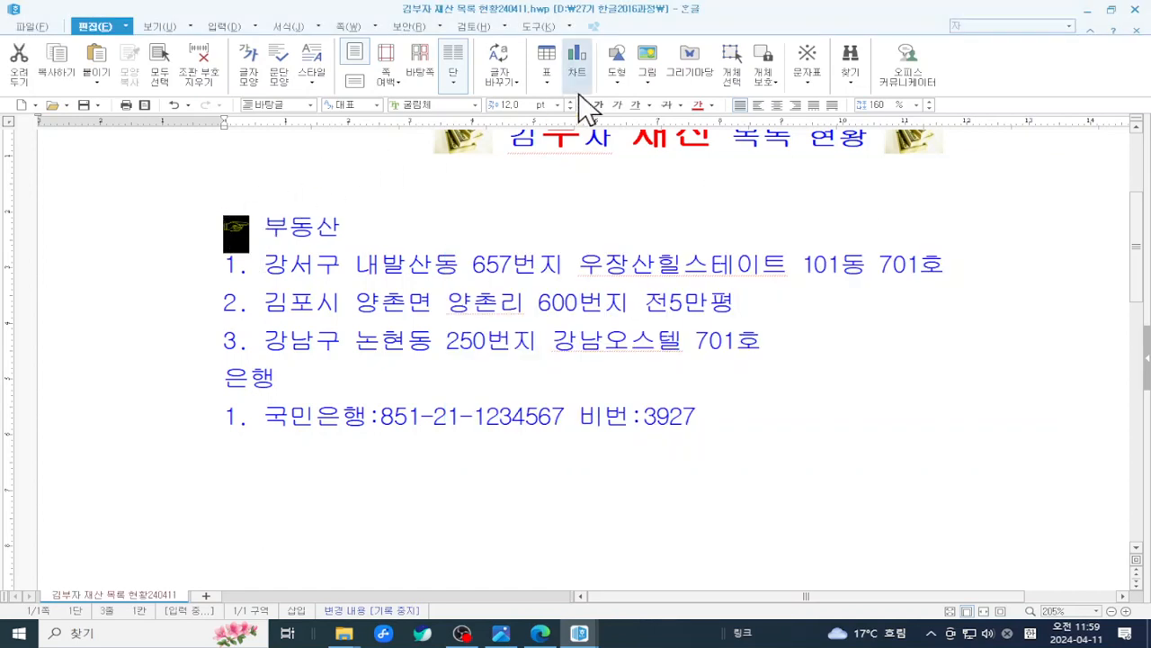
{"action": "left_click", "coordinate": [554, 187]}
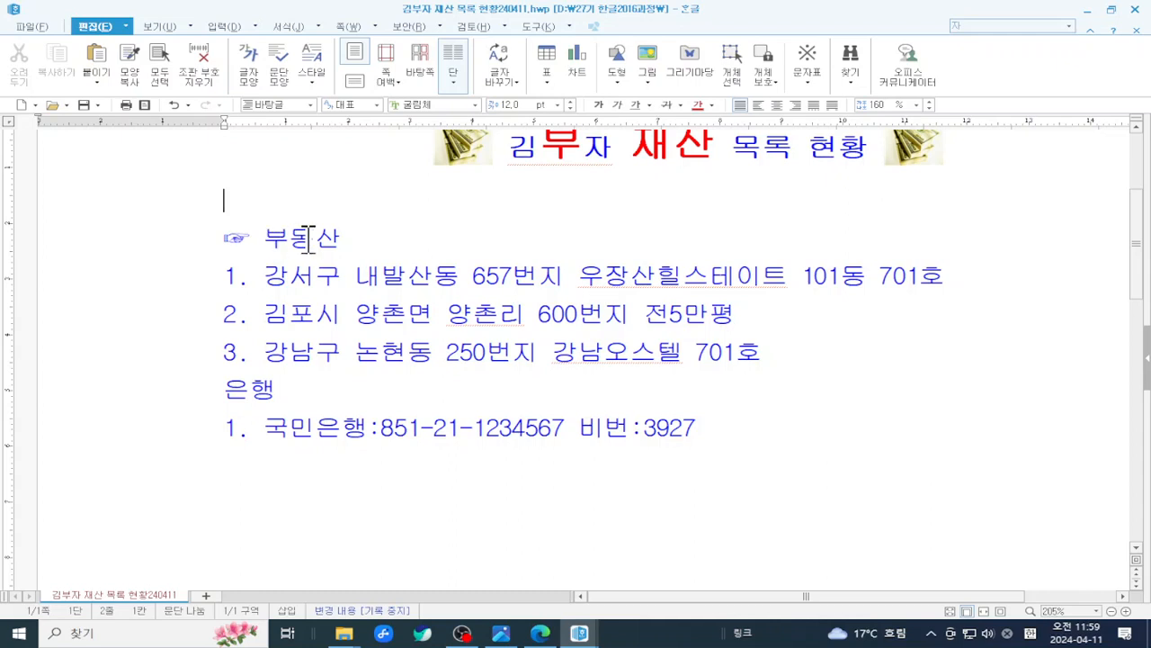
- Insert ☜ from the character map after the 부동산 heading
{"action": "left_click", "coordinate": [355, 234]}
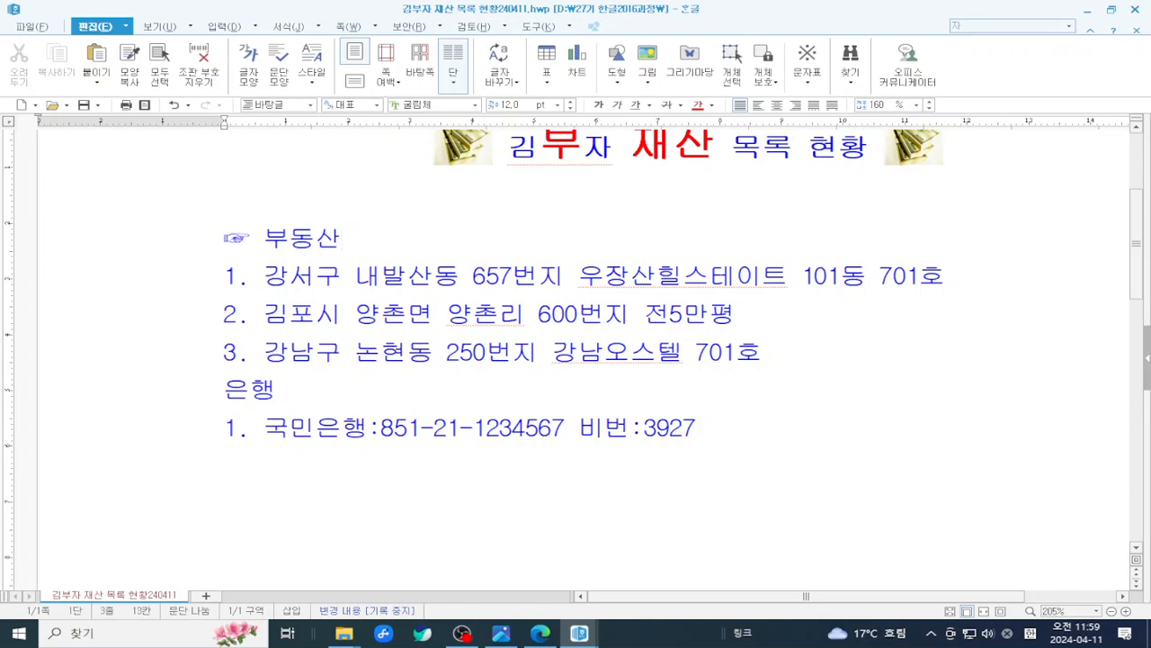
{"action": "key", "text": "ctrl+F9"}
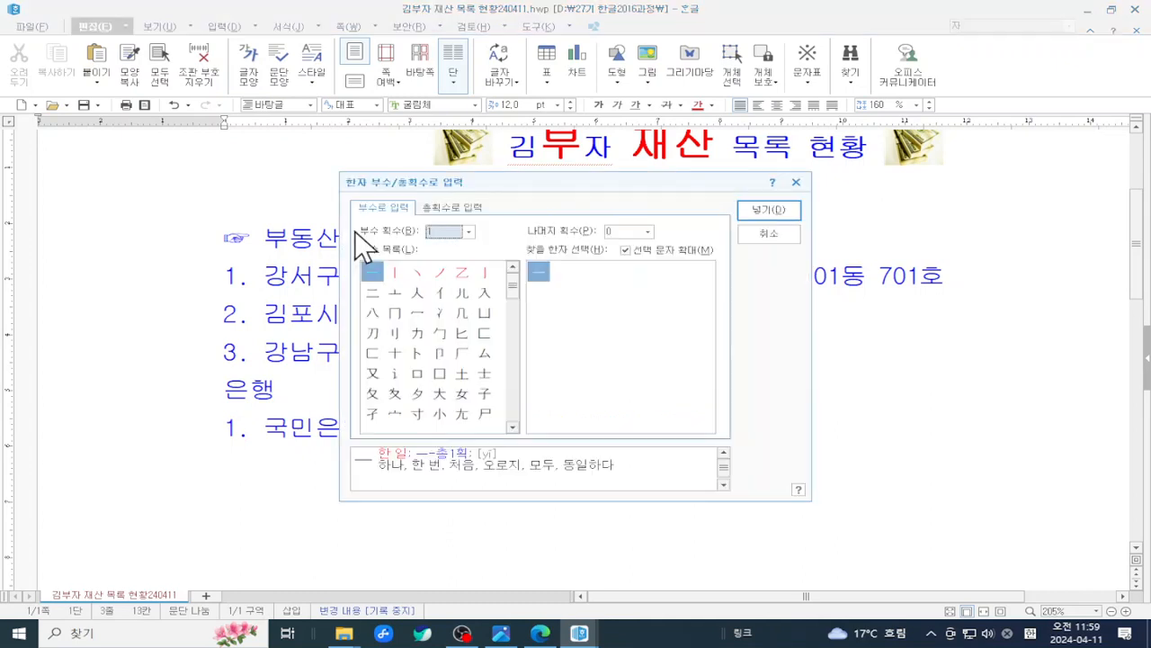
{"action": "left_click", "coordinate": [746, 231]}
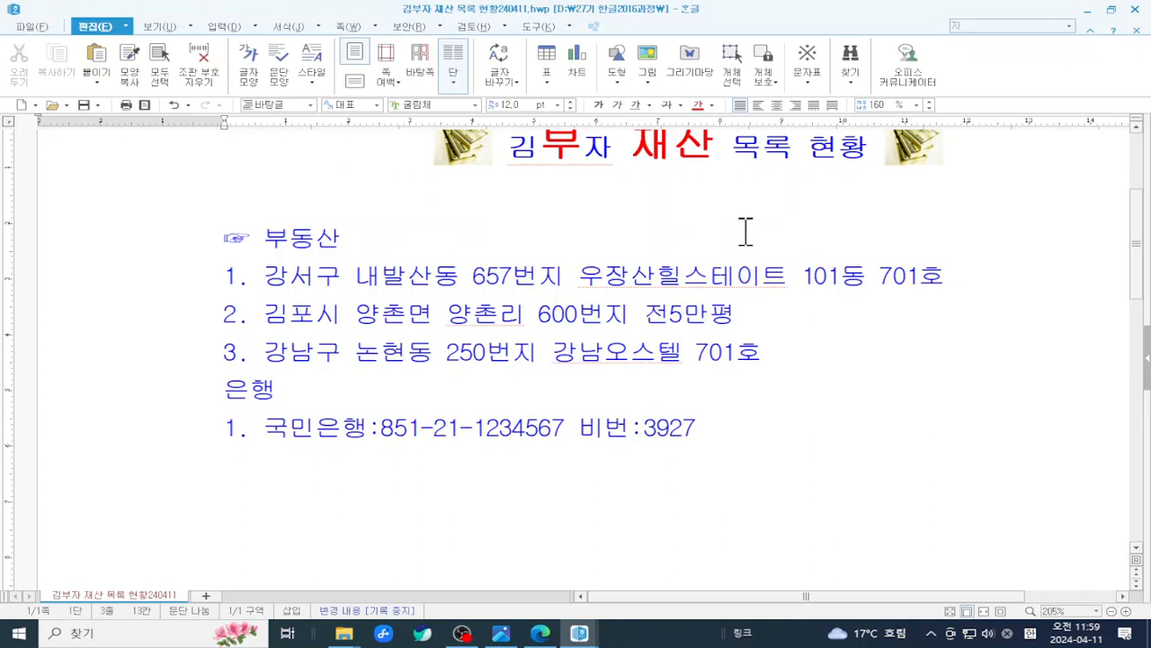
{"action": "key", "text": "ctrl+F10"}
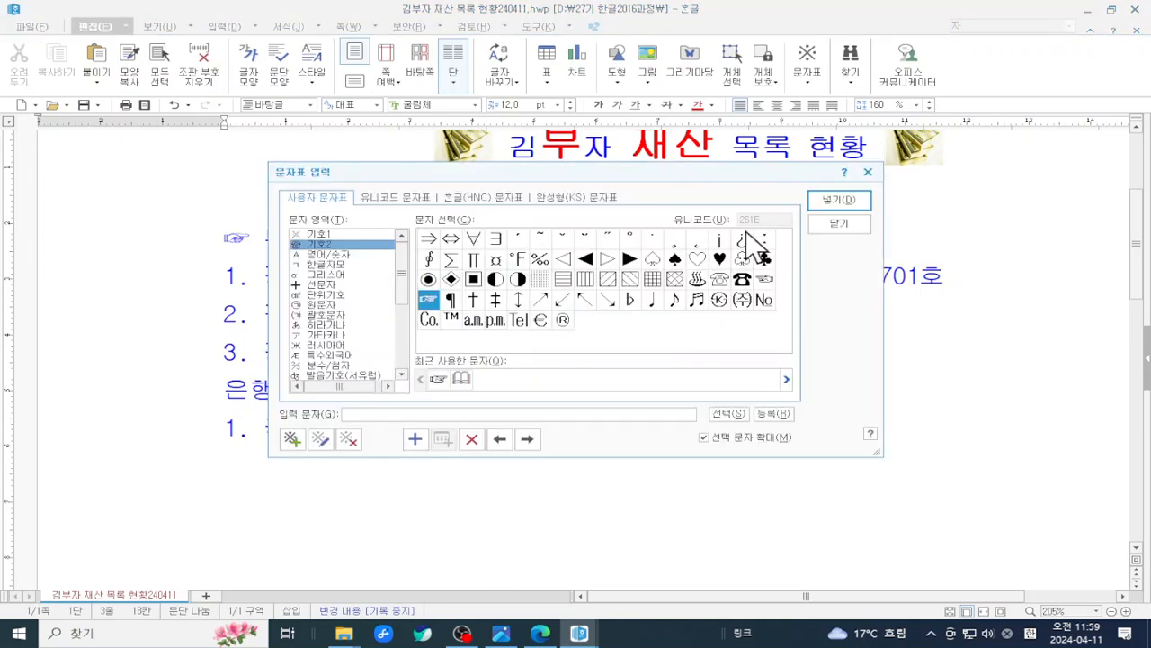
{"action": "left_click", "coordinate": [763, 280]}
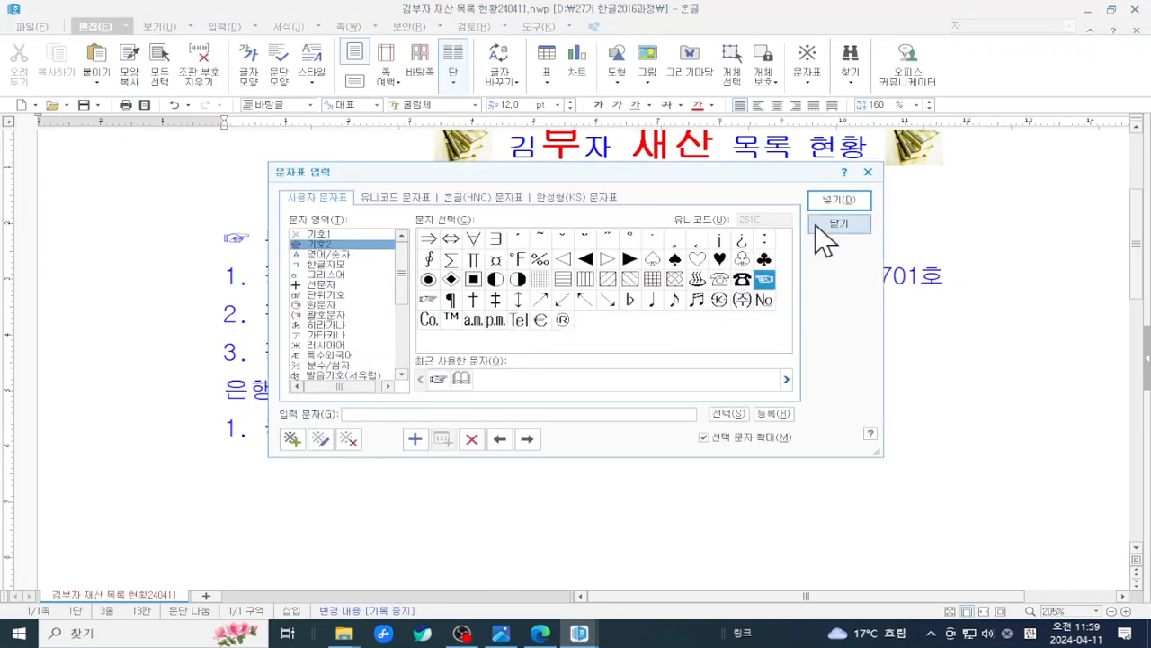
{"action": "left_click", "coordinate": [836, 202]}
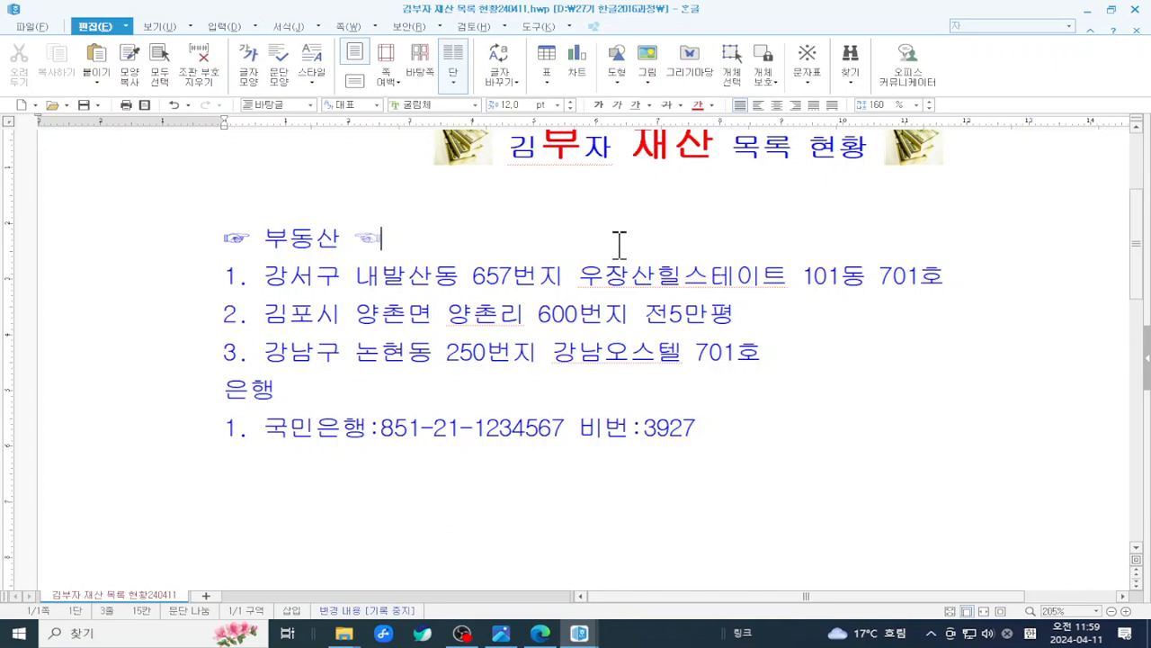
{"action": "left_click", "coordinate": [263, 236]}
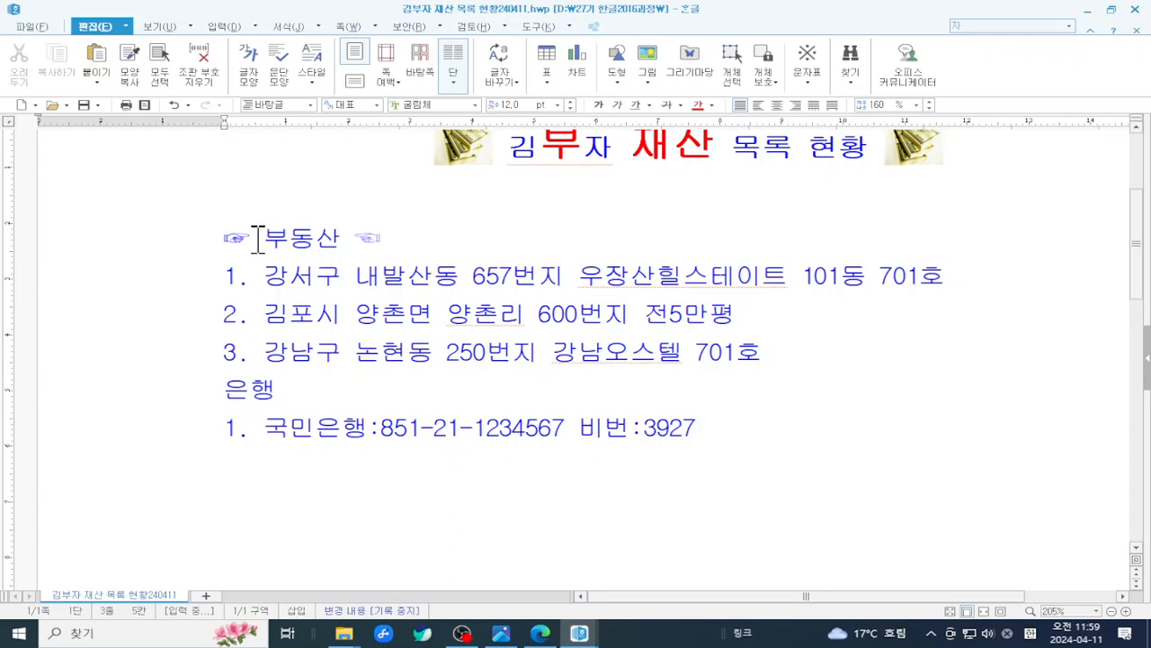
{"action": "left_click_drag", "start_coordinate": [257, 239], "coordinate": [203, 241]}
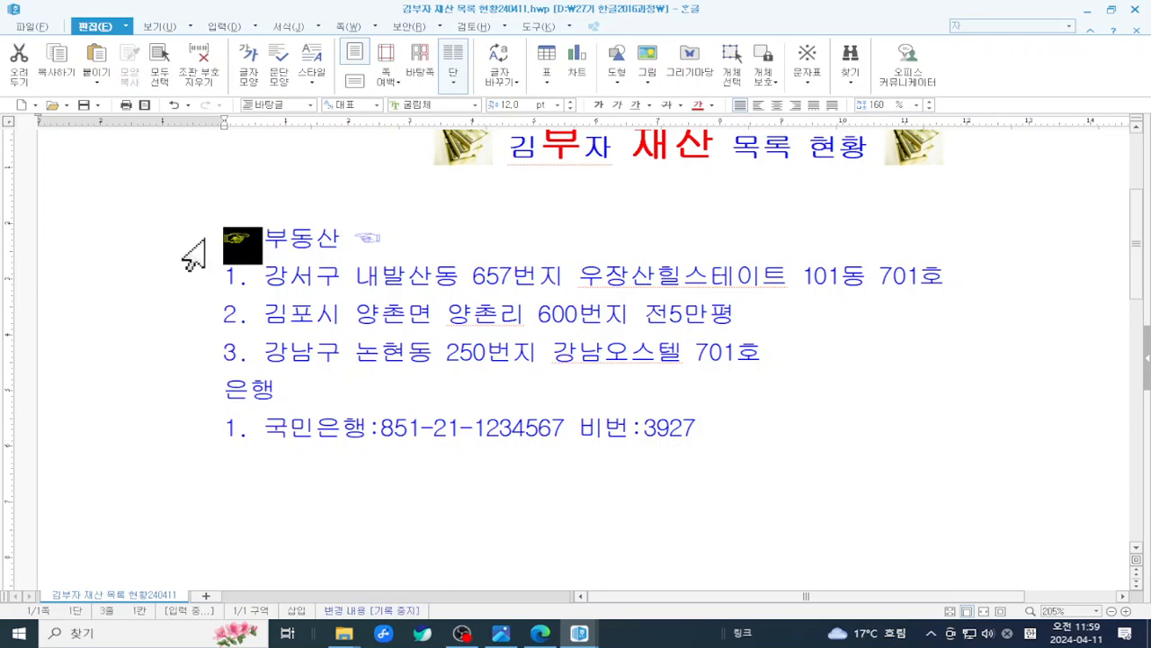
{"action": "left_click", "coordinate": [260, 235]}
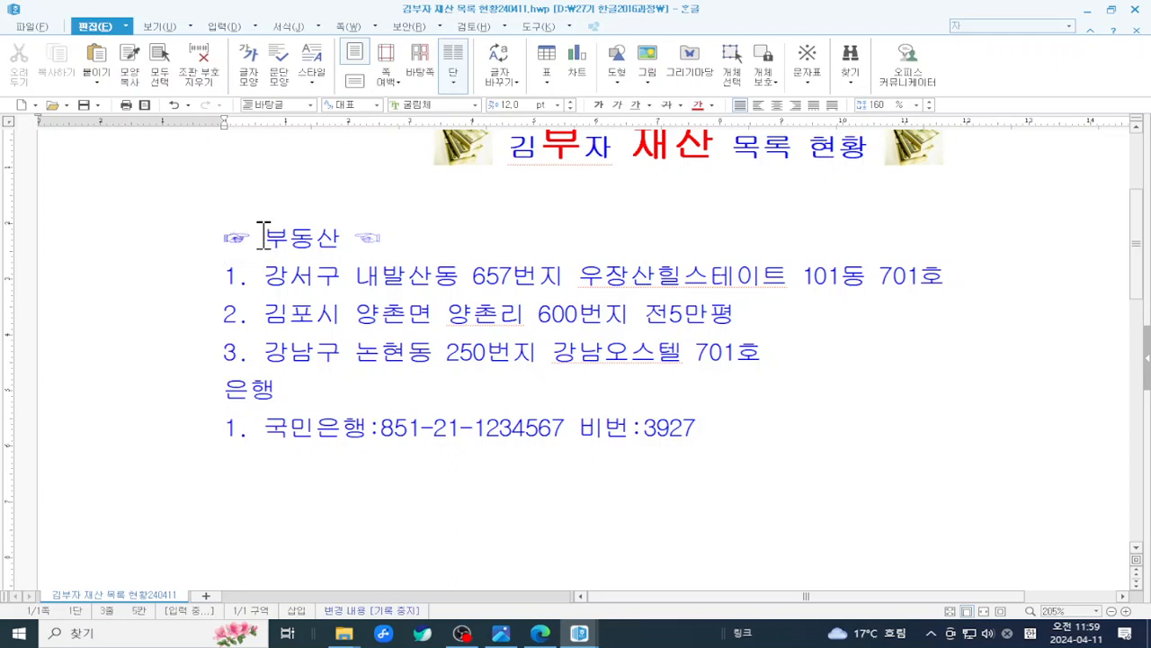
{"action": "left_click_drag", "start_coordinate": [260, 236], "coordinate": [225, 241]}
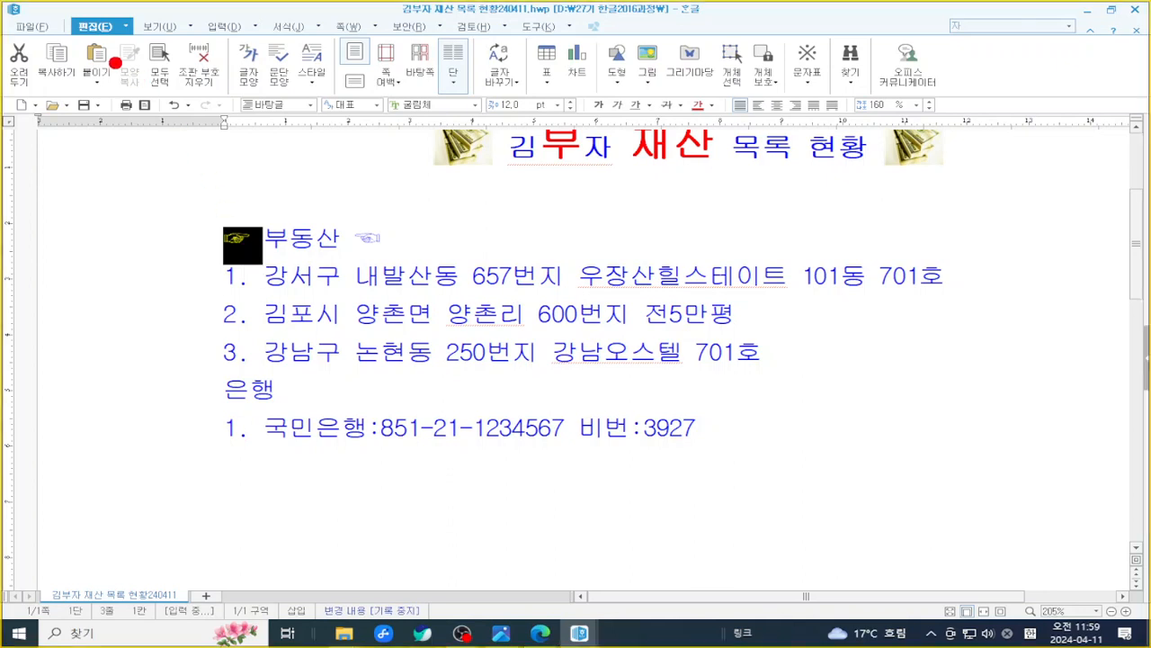
{"action": "left_click_drag", "start_coordinate": [28, 35], "coordinate": [89, 94]}
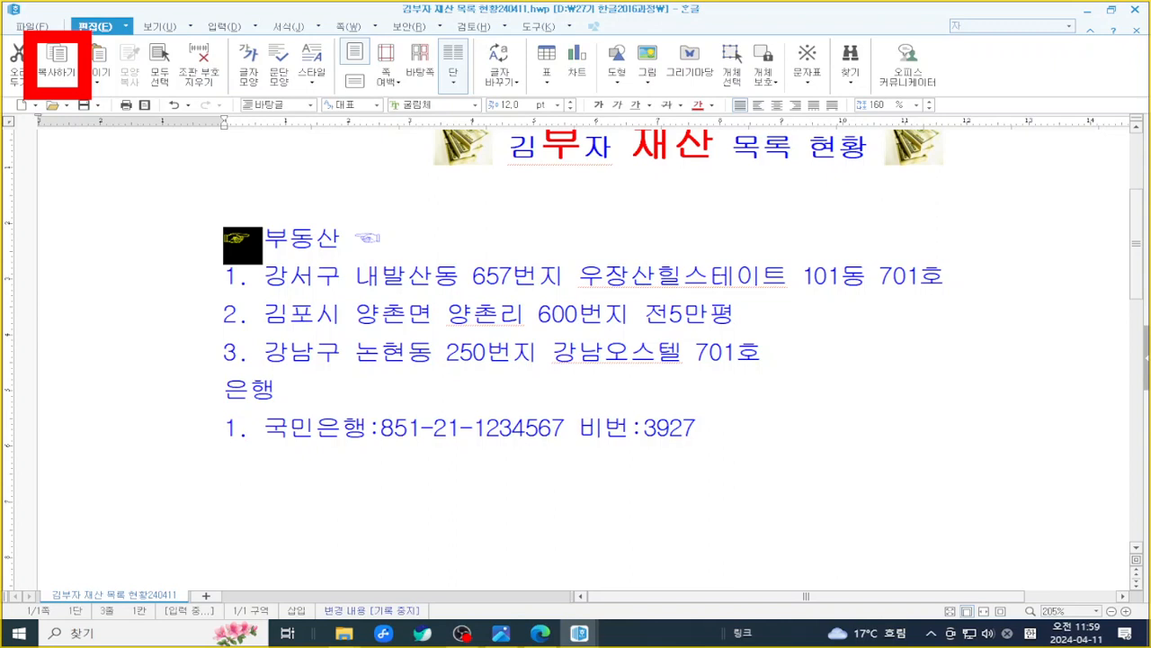
{"action": "right_click", "coordinate": [246, 248]}
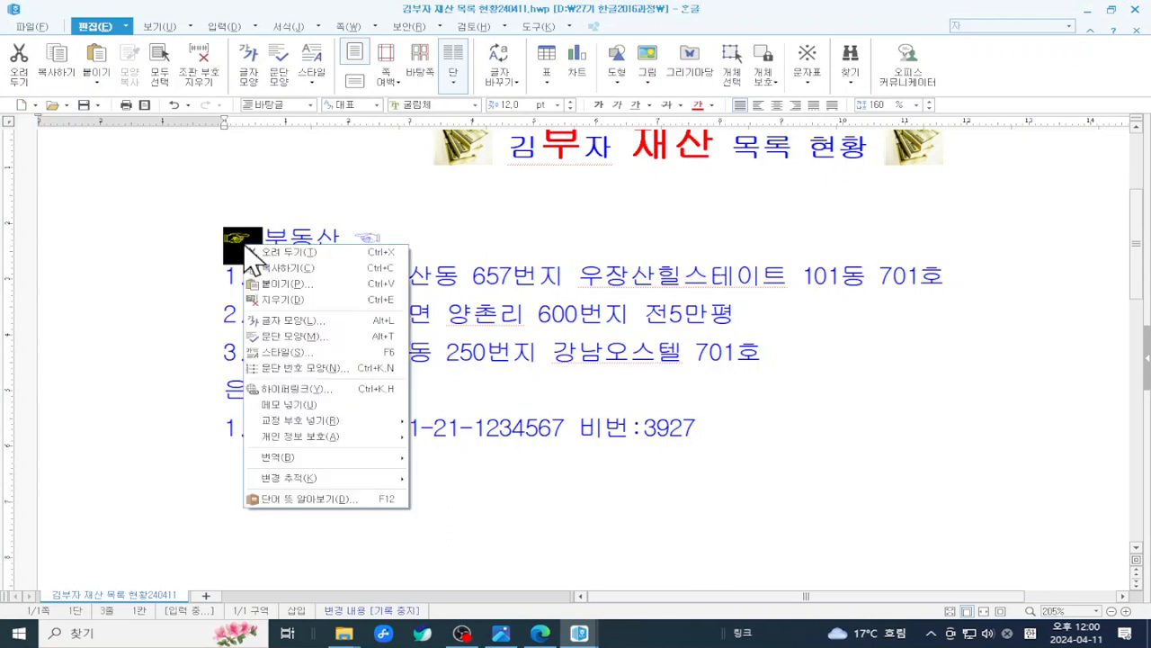
{"action": "left_click", "coordinate": [384, 268]}
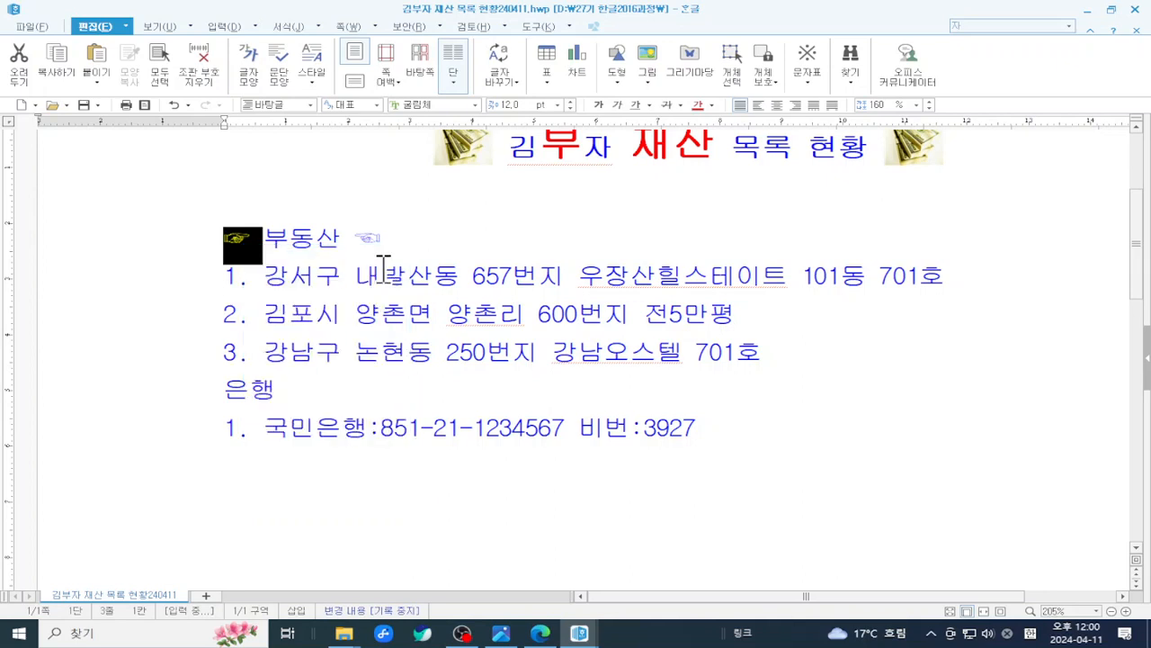
{"action": "left_click", "coordinate": [225, 388]}
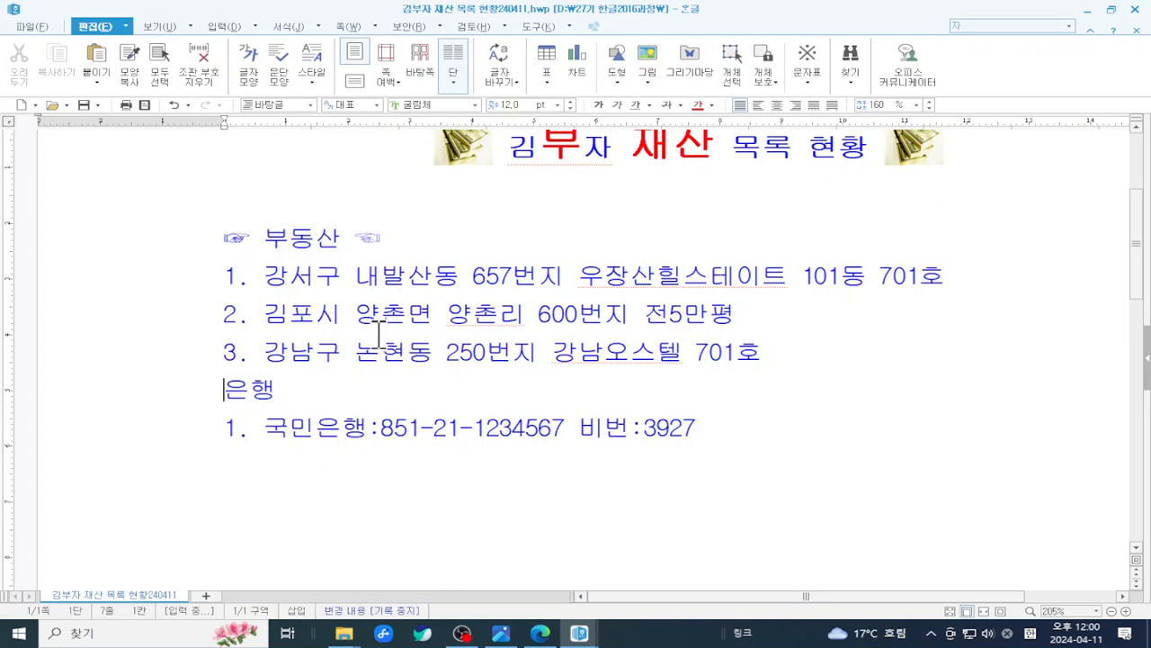
- Paste ☞ before the 은행 heading and copy the ☜ following 부동산
{"action": "right_click", "coordinate": [226, 385]}
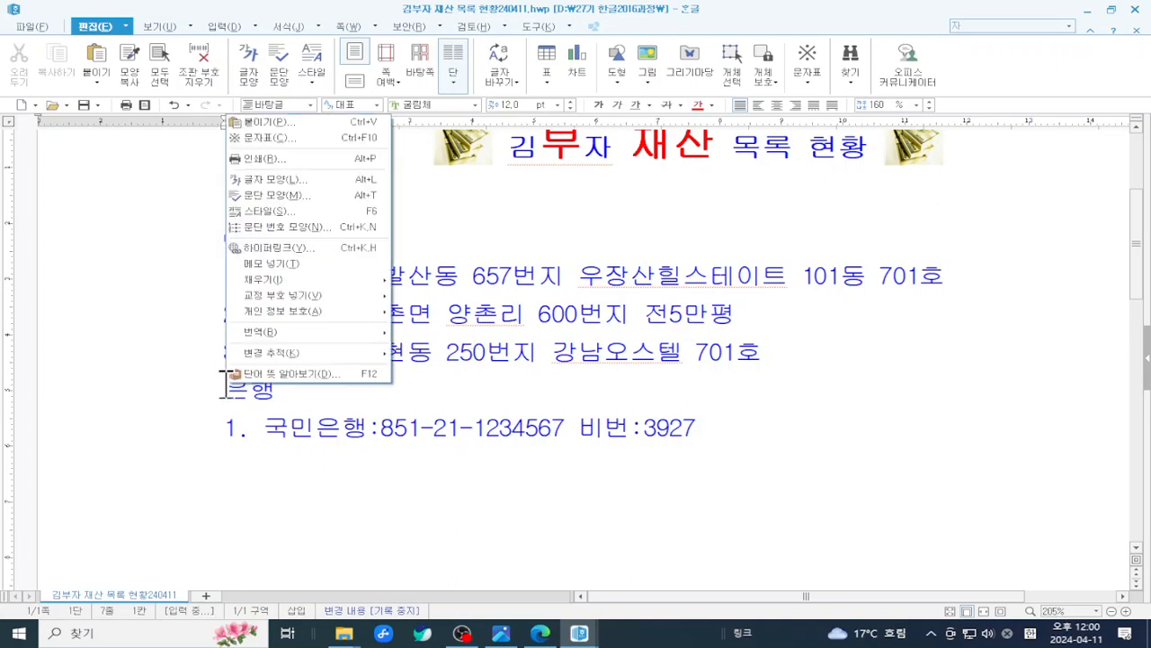
{"action": "left_click", "coordinate": [364, 122]}
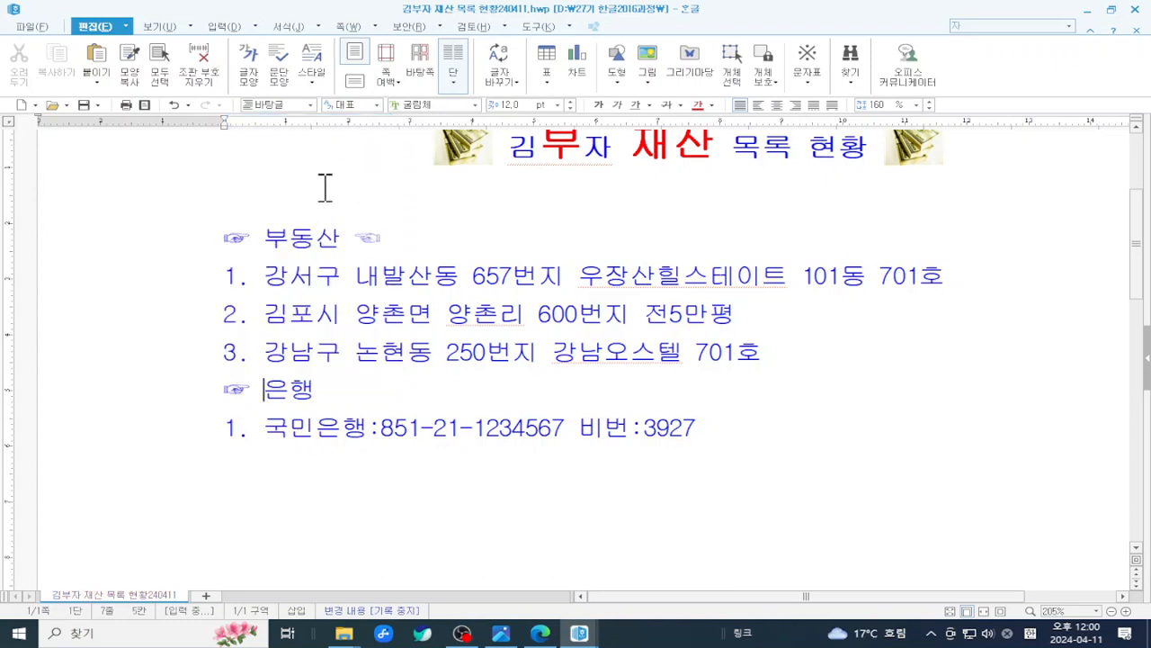
{"action": "left_click_drag", "start_coordinate": [338, 236], "coordinate": [411, 232]}
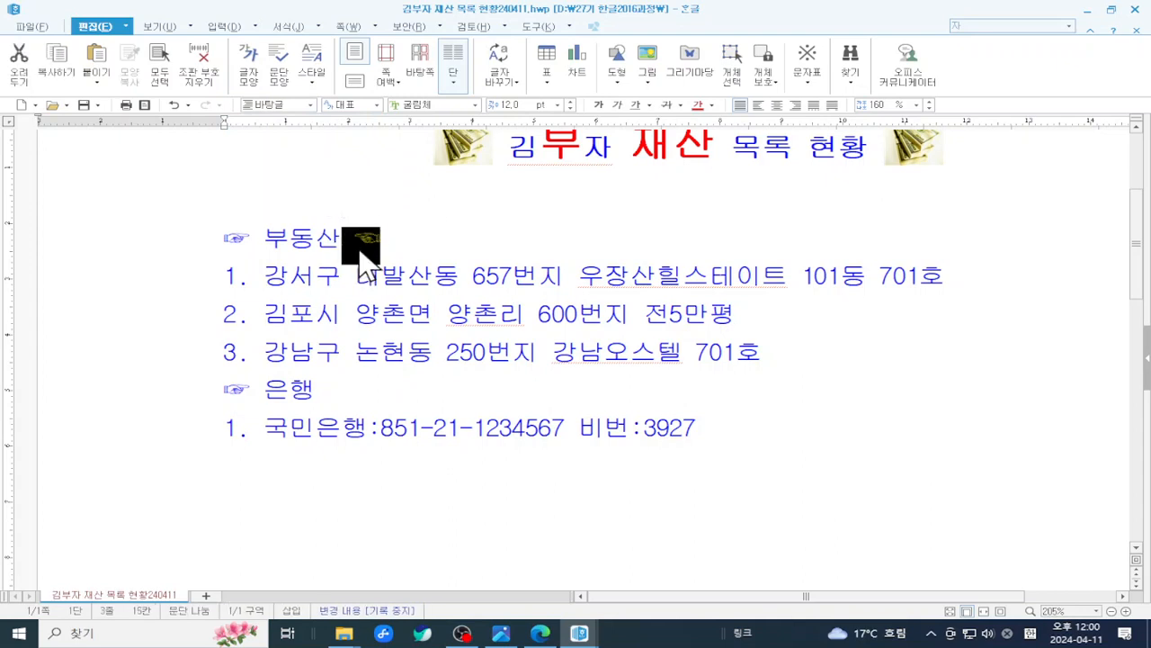
{"action": "right_click", "coordinate": [359, 250]}
{"action": "left_click", "coordinate": [400, 273]}
- Paste the copied ☜ after the 은행 heading
{"action": "left_click", "coordinate": [354, 393]}
{"action": "right_click", "coordinate": [358, 393]}
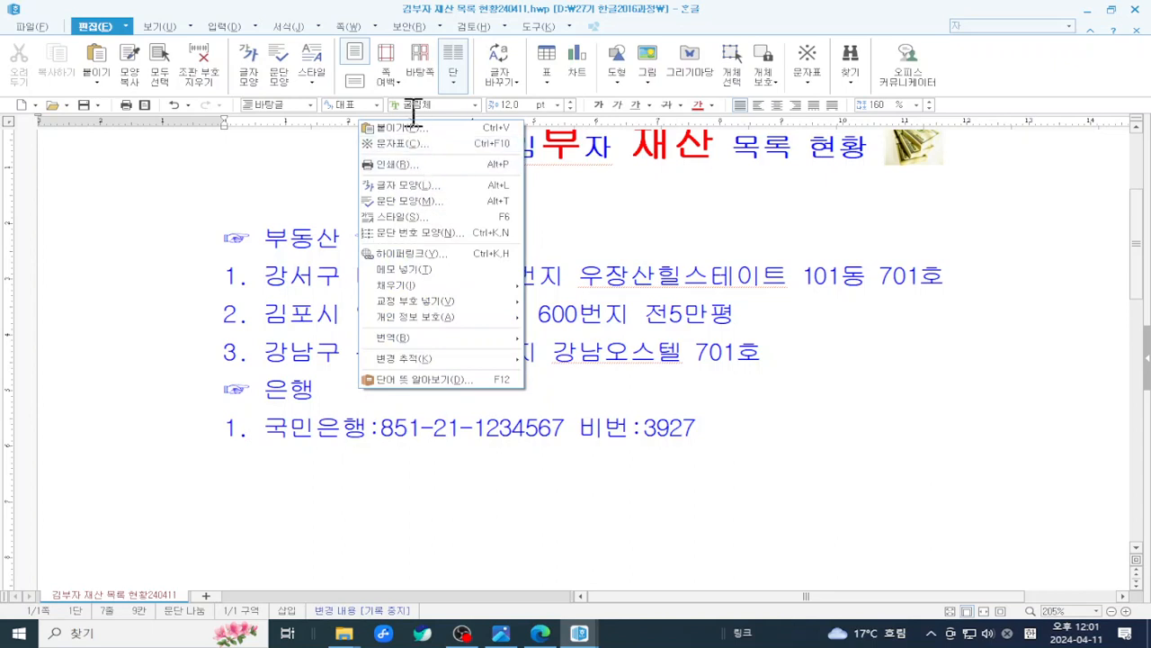
{"action": "left_click", "coordinate": [416, 129]}
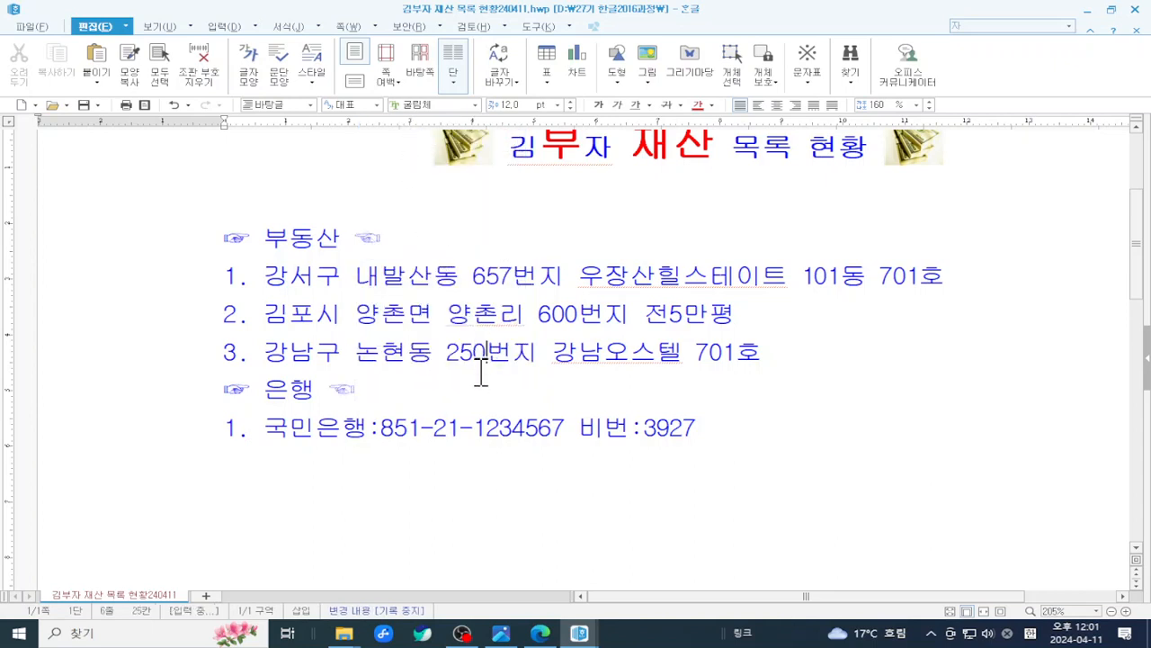
{"action": "scroll", "coordinate": [558, 337], "scroll_direction": "up", "scroll_amount": 2}
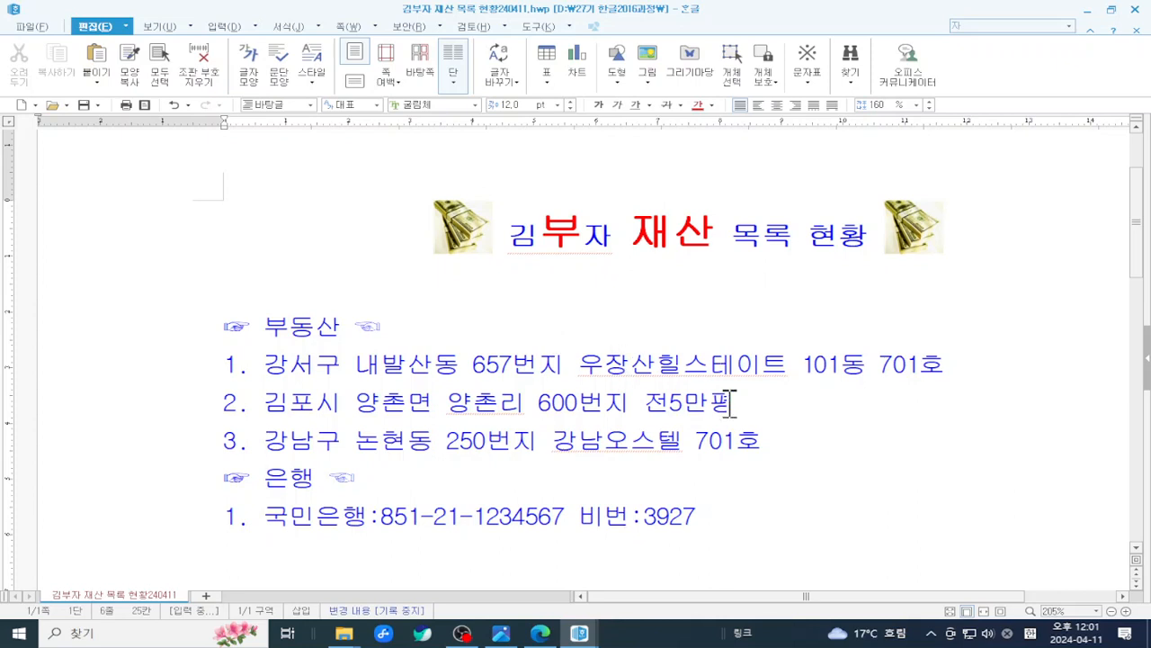
- Add numbered item 4 with another property address after item 3, removing a stray 가
{"action": "left_click", "coordinate": [810, 447]}
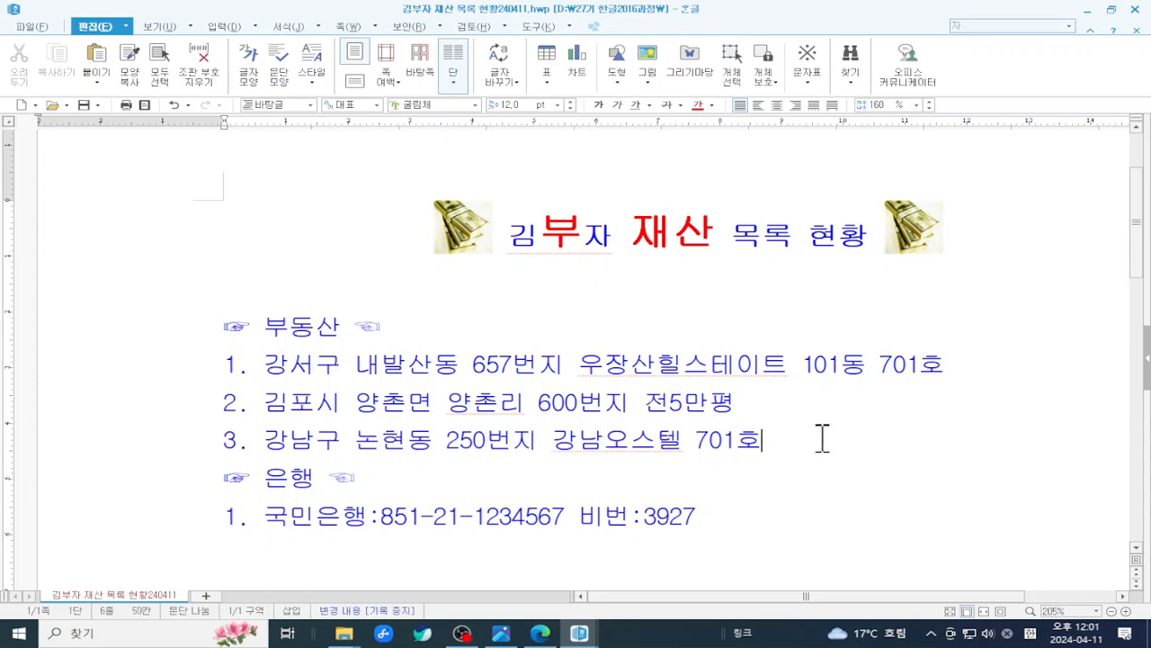
{"action": "key", "text": "Return"}
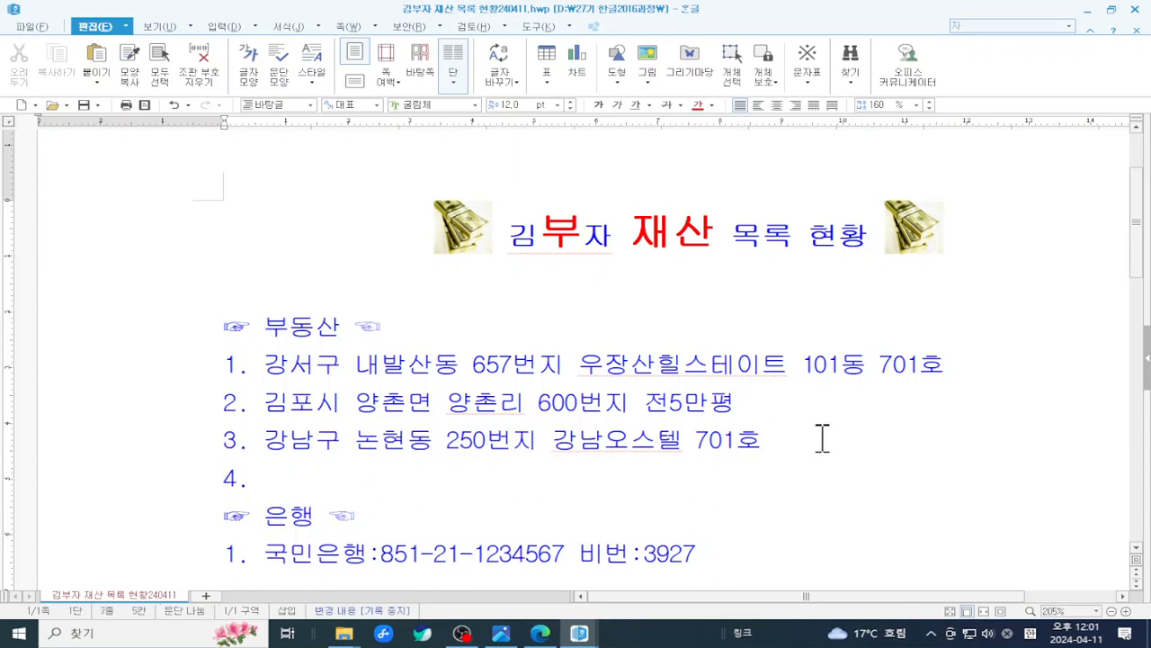
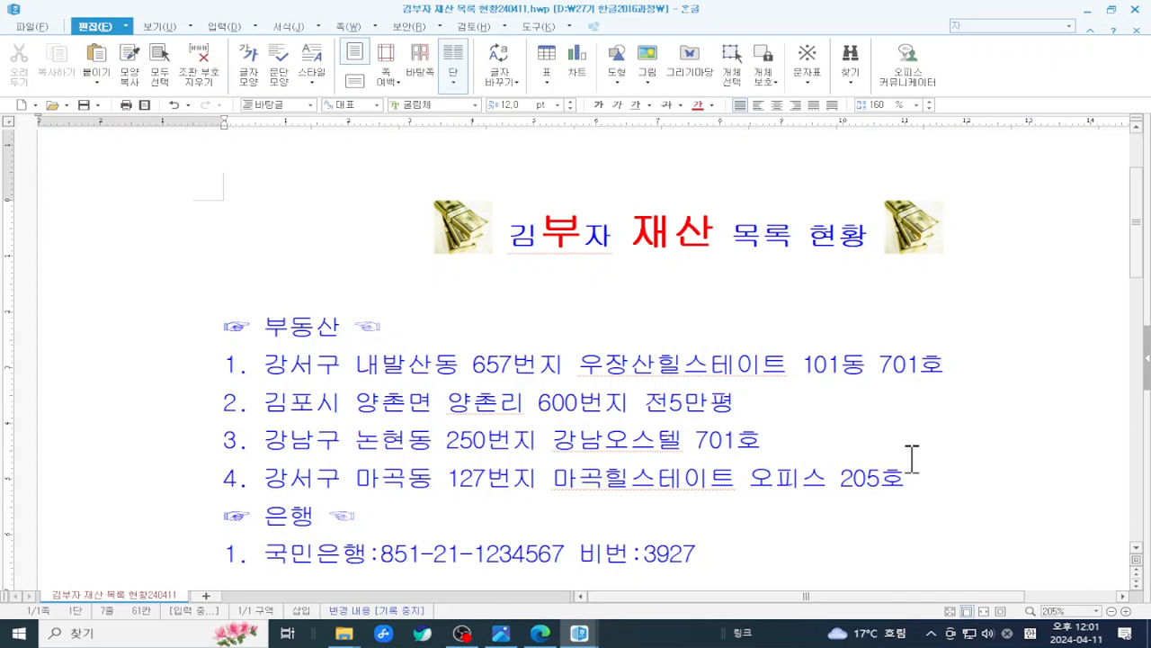
{"action": "scroll", "coordinate": [912, 458], "scroll_direction": "down", "scroll_amount": 1}
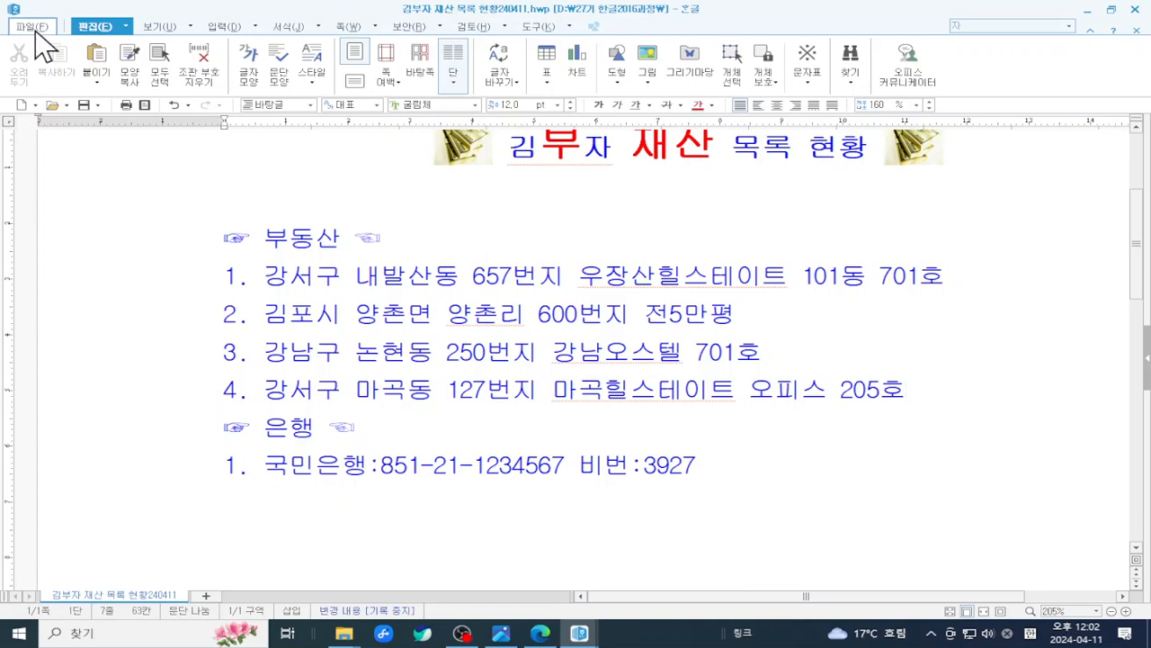
- Save 김부자 재산 목록 현황240411.hwp with its four property lines
{"action": "left_click", "coordinate": [87, 108]}
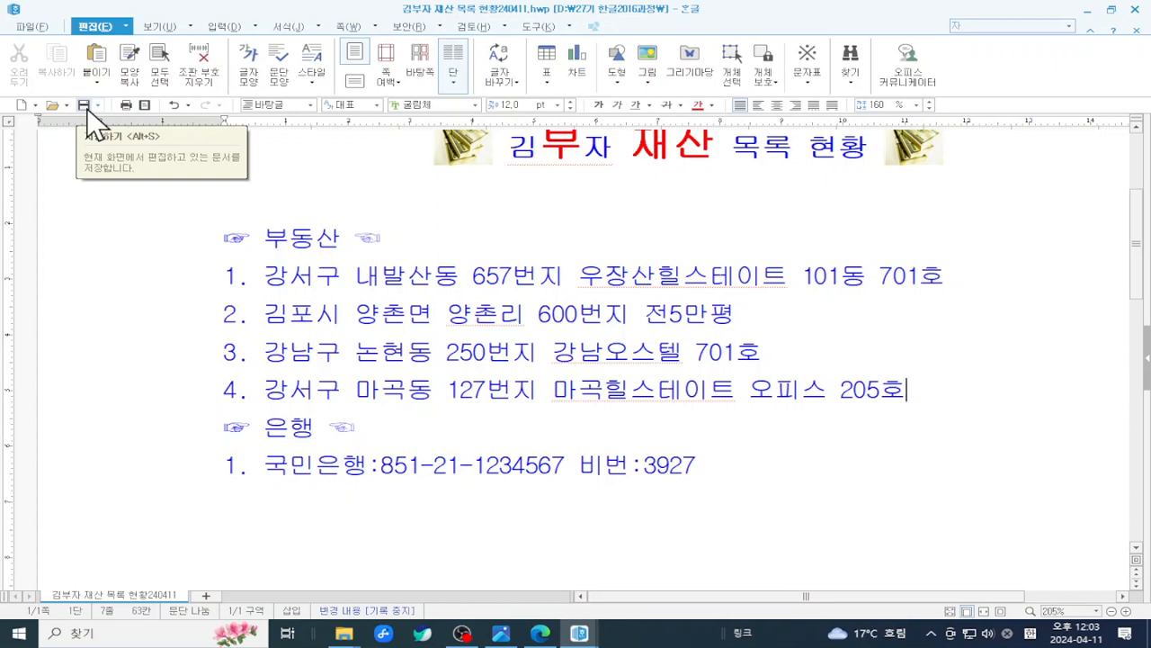
{"action": "left_click", "coordinate": [504, 250]}
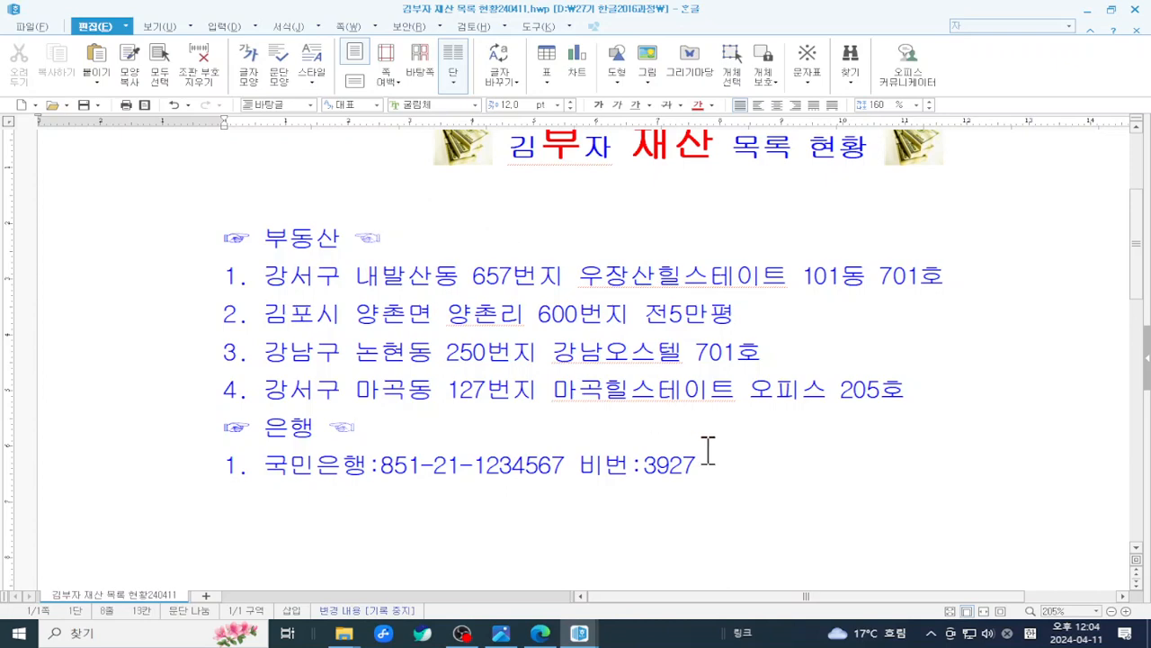
{"action": "scroll", "coordinate": [707, 452], "scroll_direction": "up", "scroll_amount": 3}
- Open the 파일 menu showing save, PDF로 저장하기 and print commands
{"action": "left_click", "coordinate": [636, 431]}
{"action": "scroll", "coordinate": [559, 422], "scroll_direction": "down", "scroll_amount": 1}
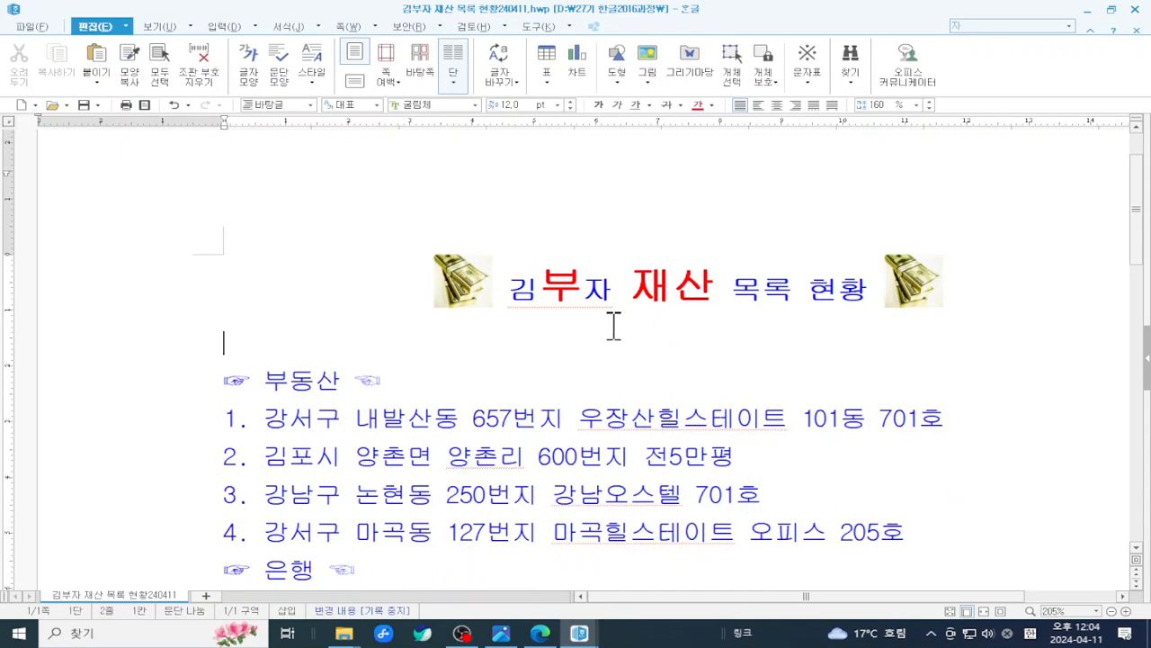
{"action": "left_click", "coordinate": [36, 27]}
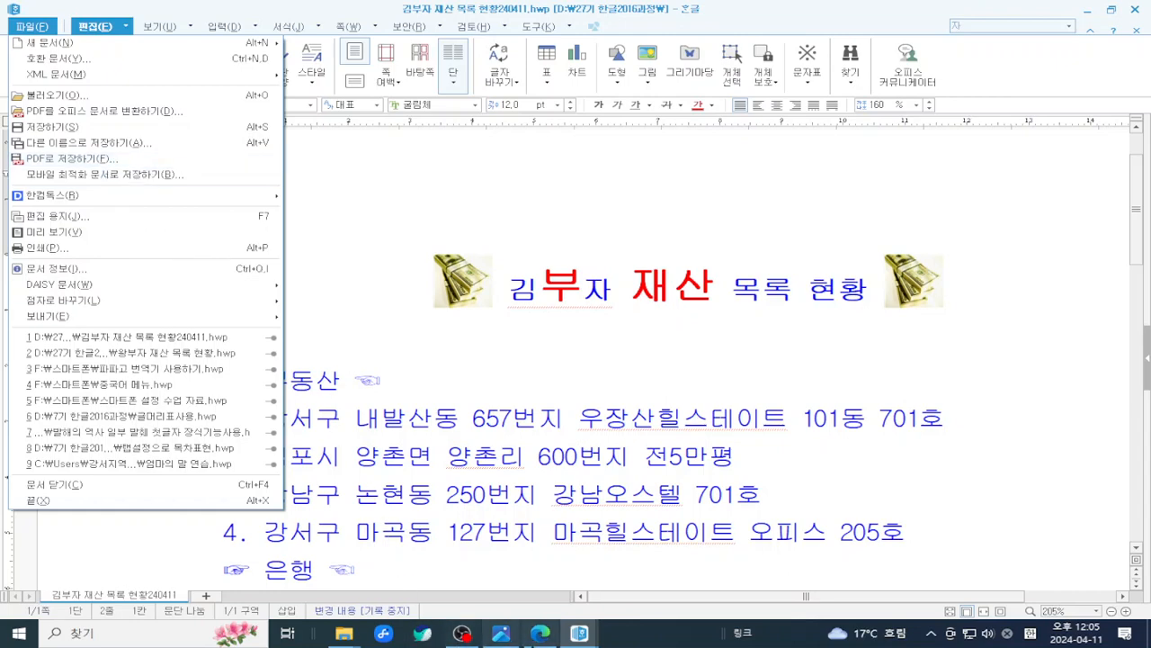
- Bring up the 한글NEO 2016 textbook PDF in Edge at the page 14 왕부자 example
{"action": "left_click", "coordinate": [542, 635]}
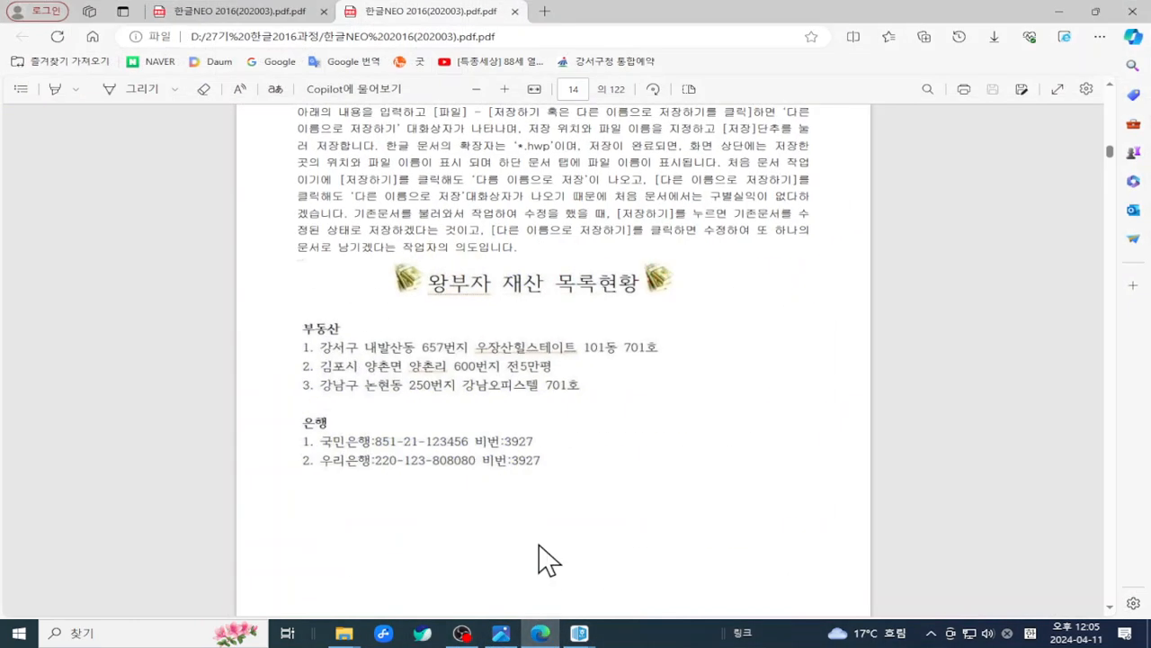
{"action": "scroll", "coordinate": [535, 409], "scroll_direction": "up", "scroll_amount": 10}
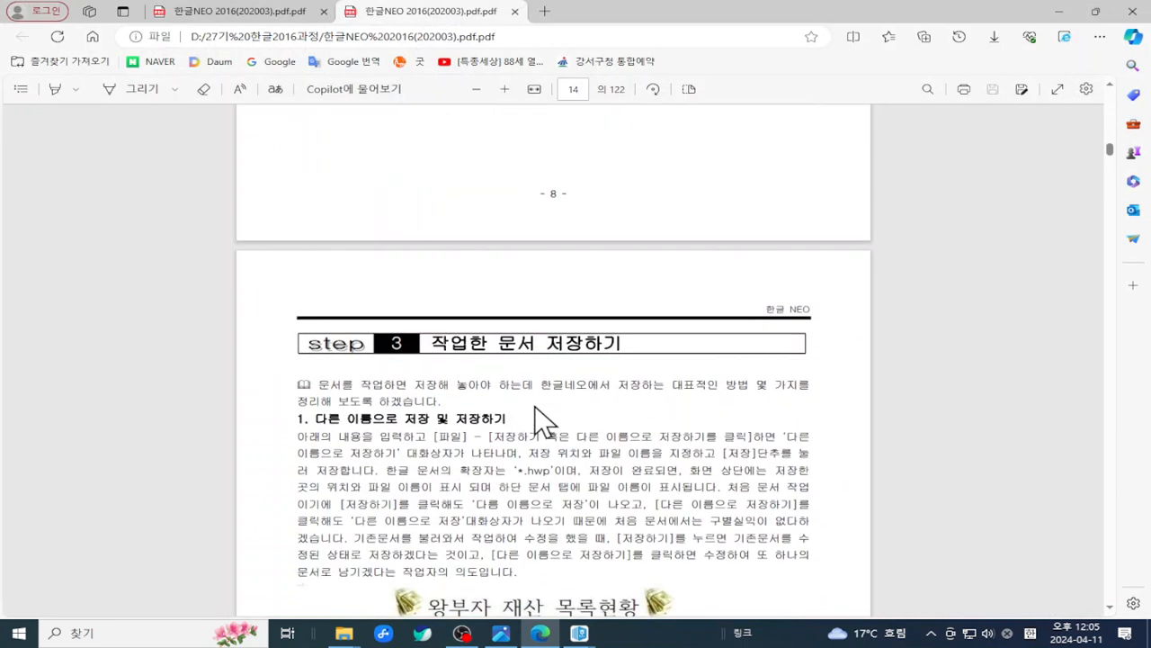
{"action": "scroll", "coordinate": [535, 405], "scroll_direction": "down", "scroll_amount": 5}
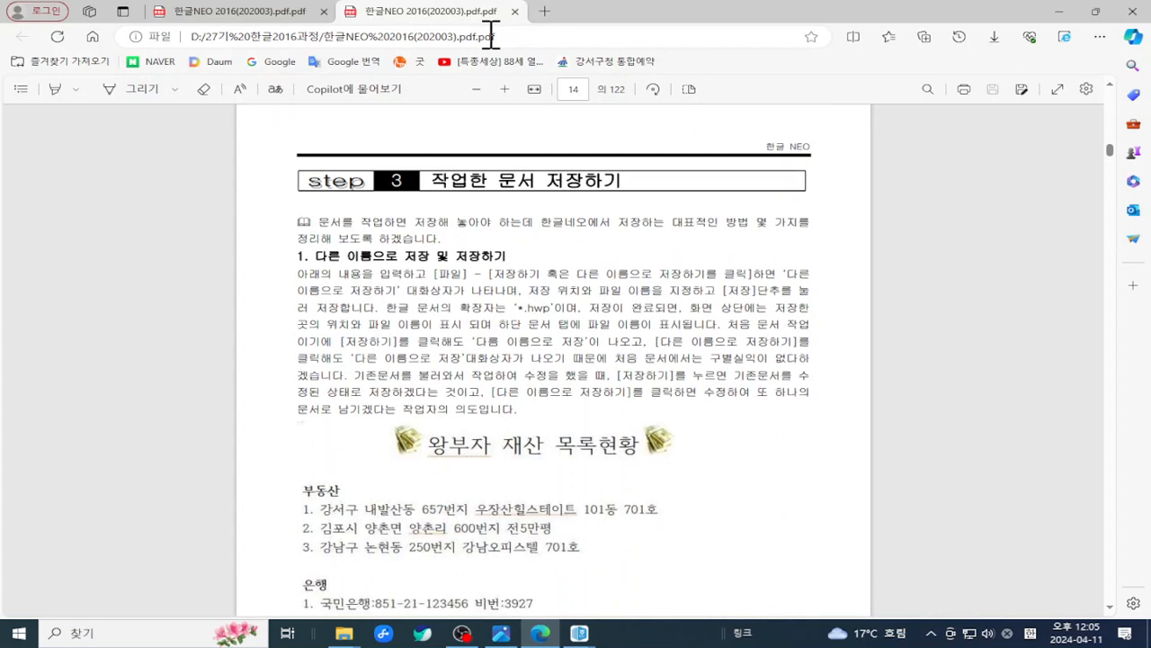
{"action": "scroll", "coordinate": [597, 372], "scroll_direction": "down", "scroll_amount": 3}
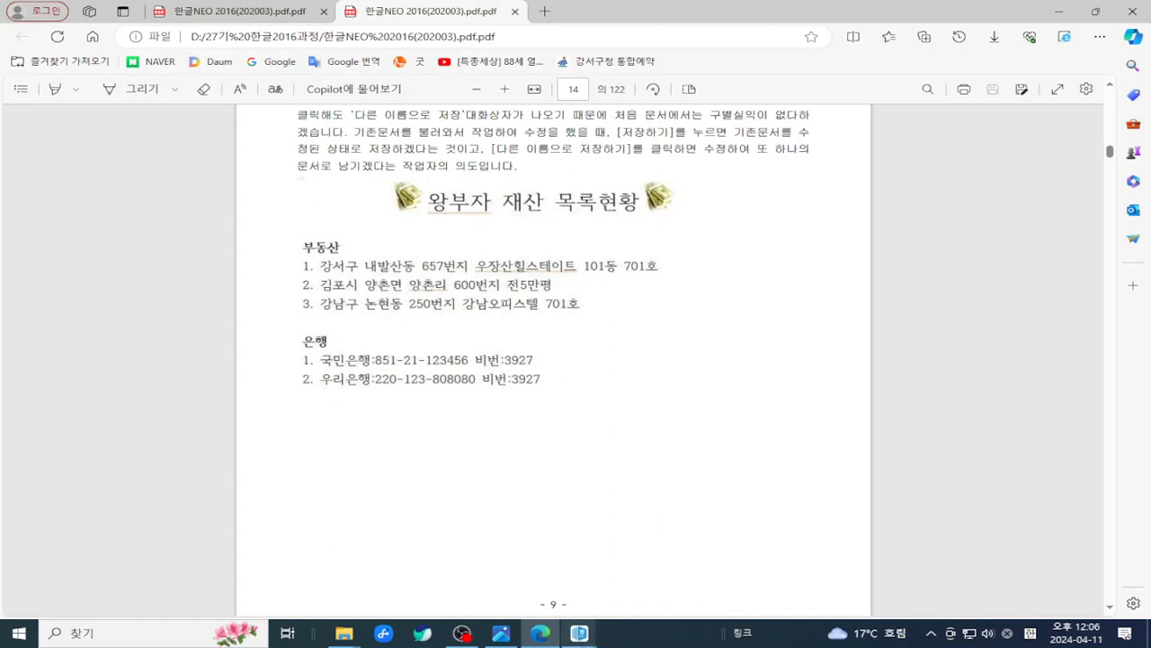
- Bring the 왕부자 재산 목록 현황.hwp window forward from the Hangul taskbar previews
{"action": "mouse_move", "coordinate": [584, 637]}
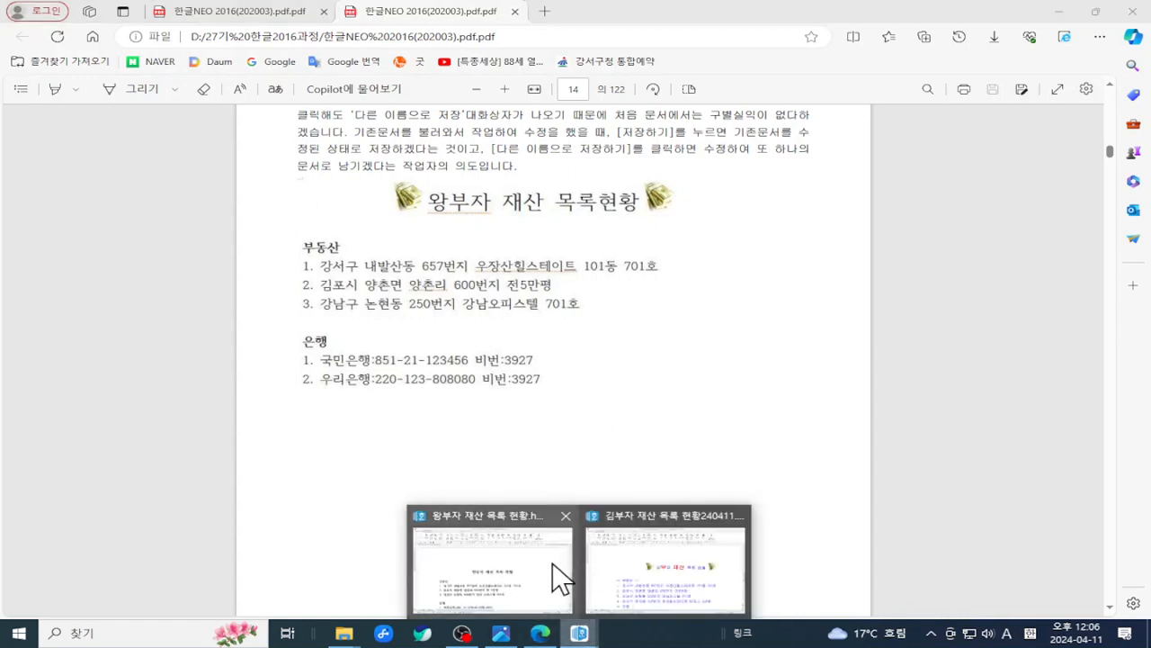
{"action": "left_click", "coordinate": [560, 580]}
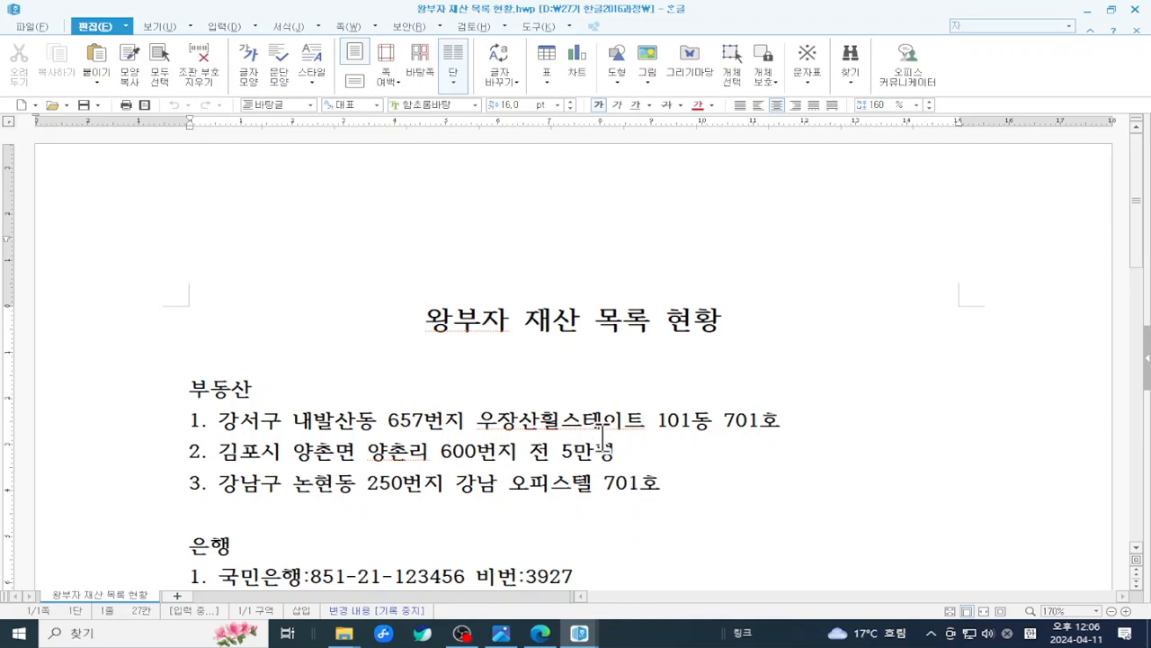
{"action": "scroll", "coordinate": [602, 437], "scroll_direction": "down", "scroll_amount": 3}
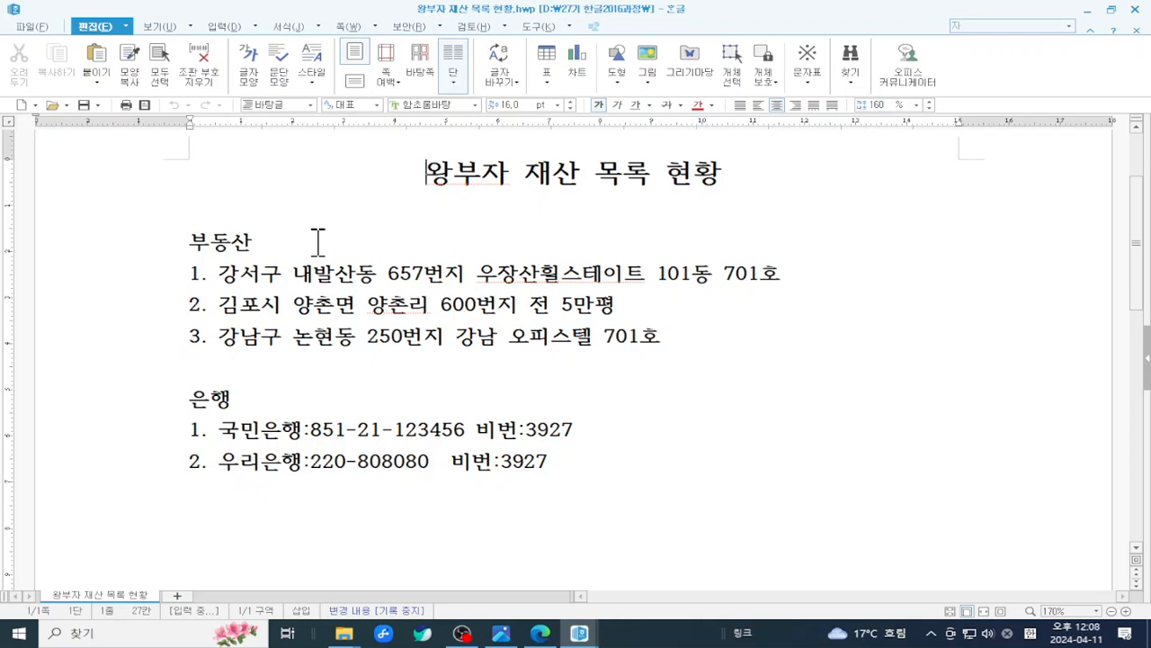
- Start saving the 왕부자 document as a PDF, then cancel the PDF save window
{"action": "left_click", "coordinate": [555, 506]}
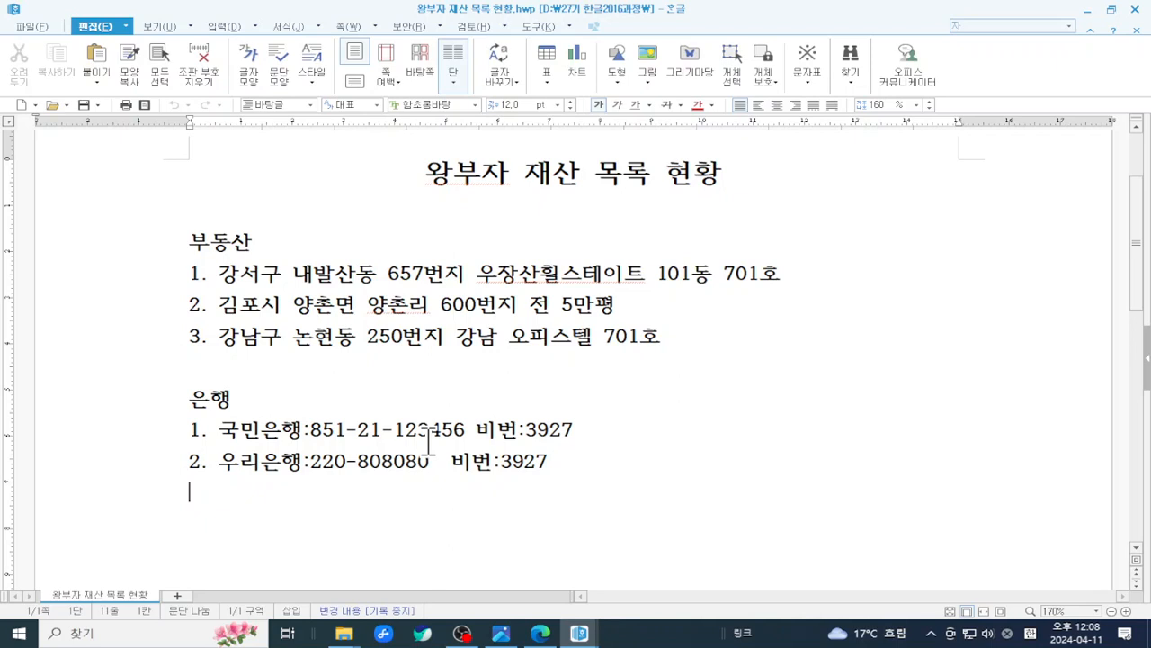
{"action": "left_click", "coordinate": [36, 27]}
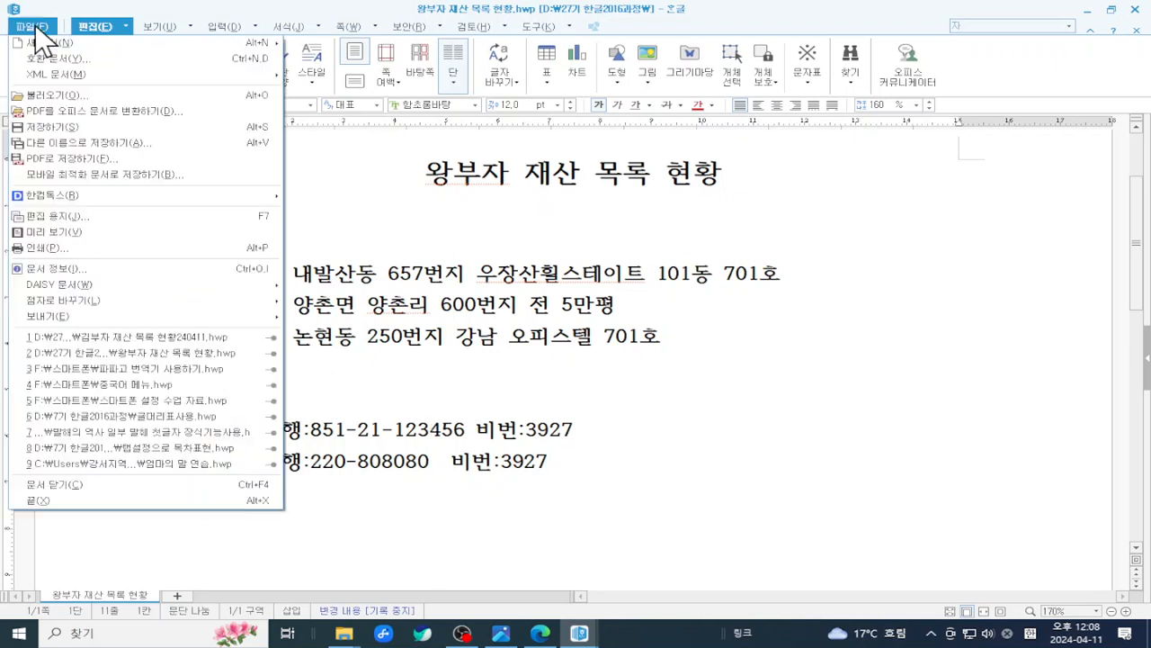
{"action": "left_click", "coordinate": [94, 163]}
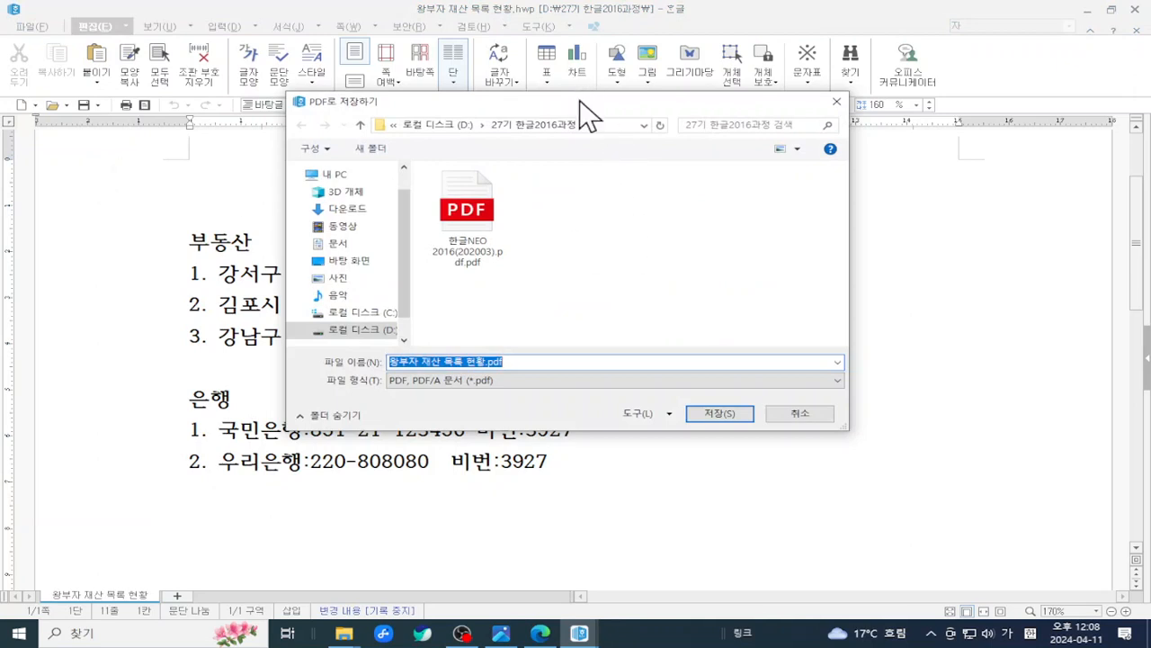
{"action": "left_click_drag", "start_coordinate": [578, 102], "coordinate": [574, 65]}
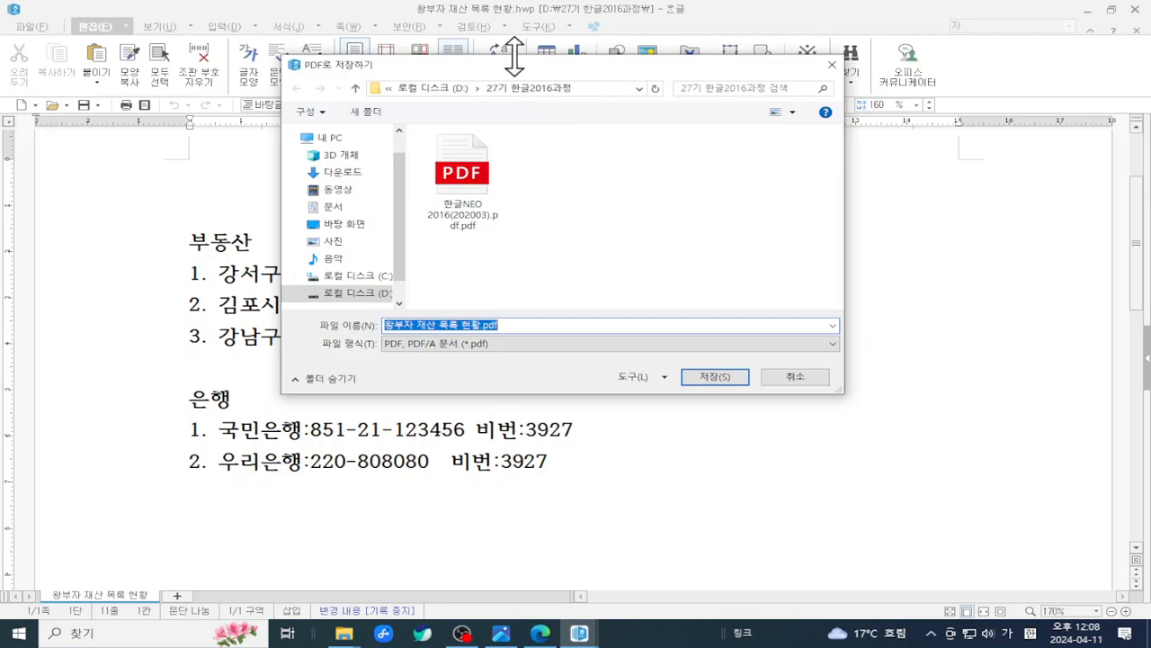
{"action": "left_click_drag", "start_coordinate": [518, 69], "coordinate": [478, 65]}
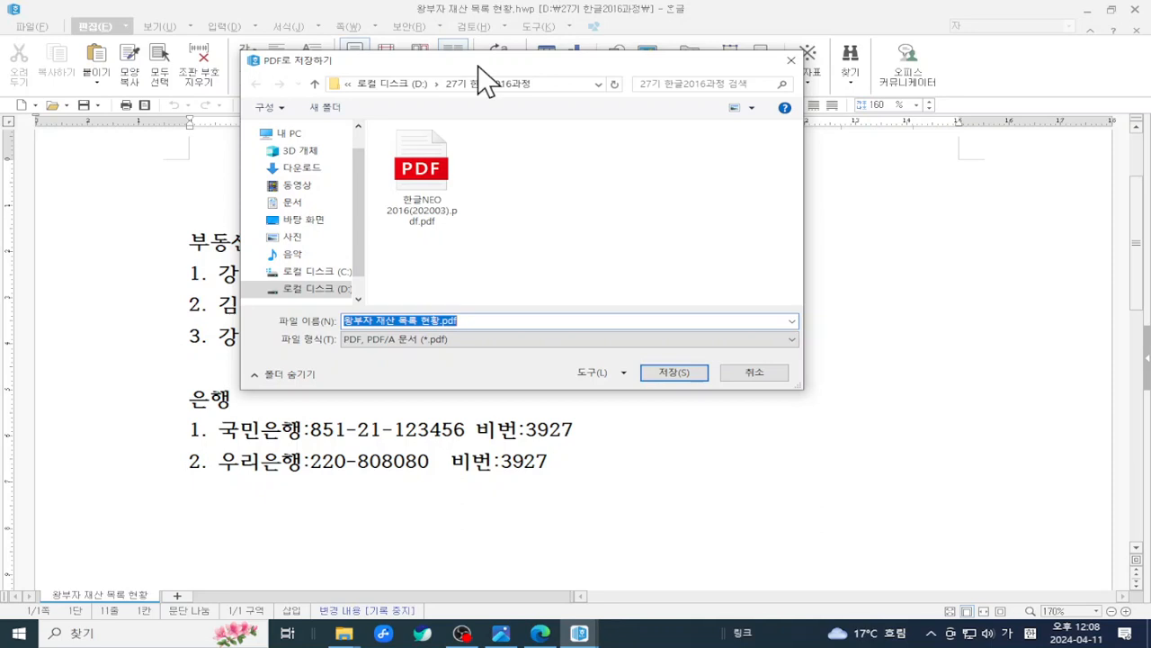
{"action": "left_click_drag", "start_coordinate": [477, 65], "coordinate": [548, 126]}
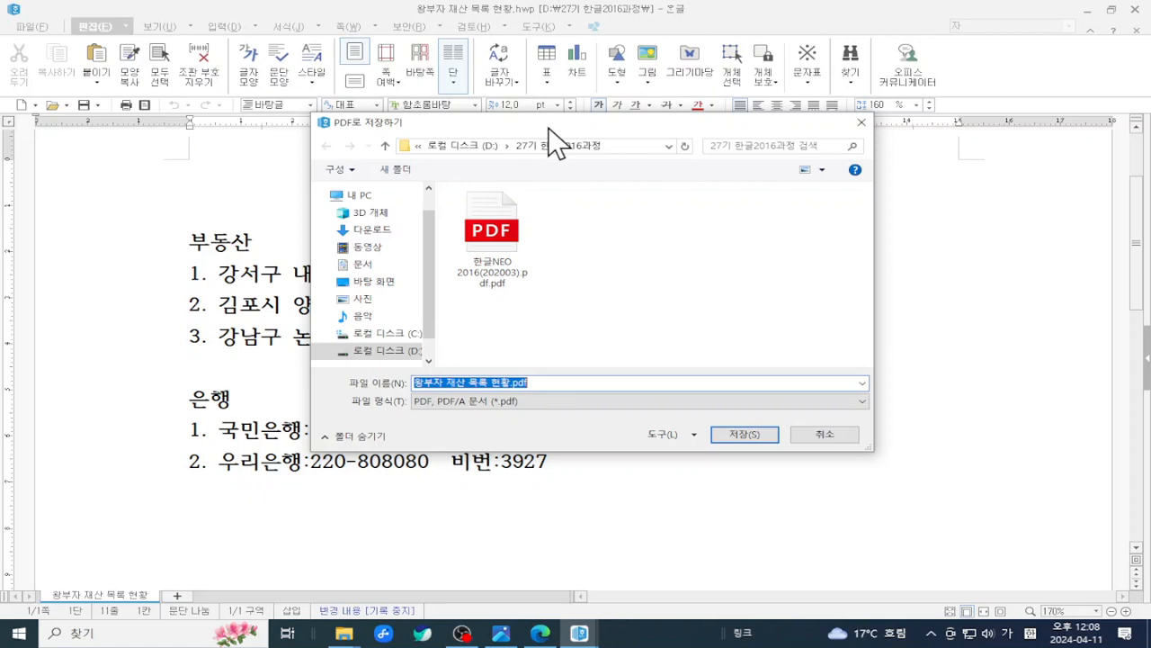
{"action": "left_click", "coordinate": [819, 430]}
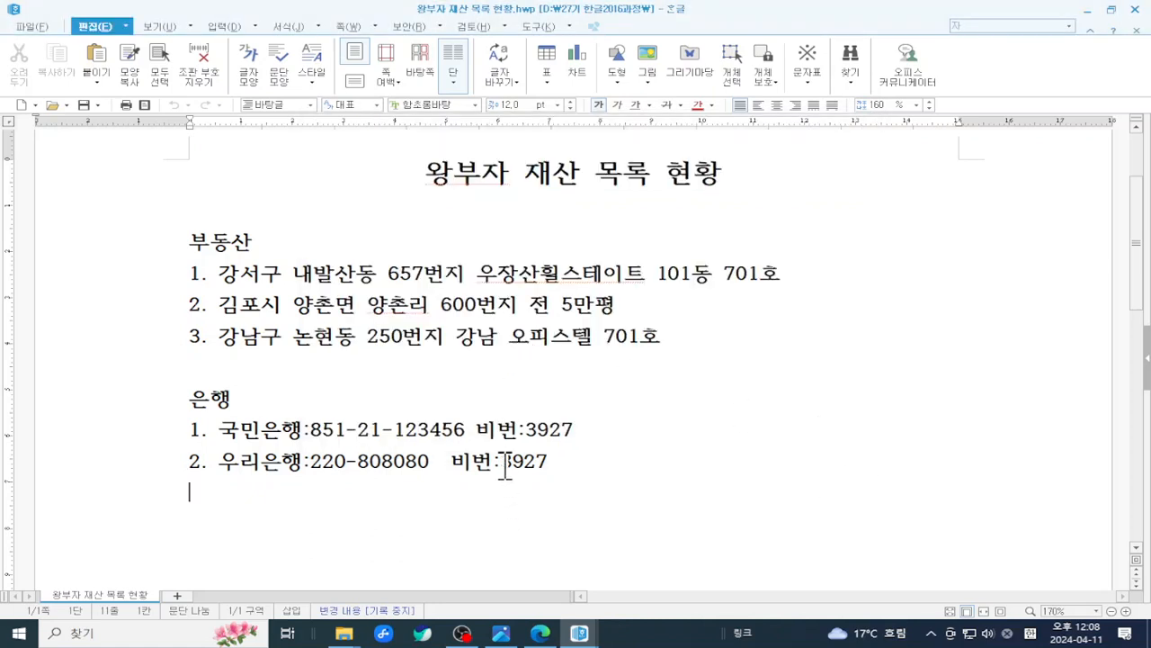
- Switch to the 김부자 window and bring up PDF로 저장하기 proposing 김부자 재산 목록 현황240411.pdf
{"action": "left_click", "coordinate": [580, 633]}
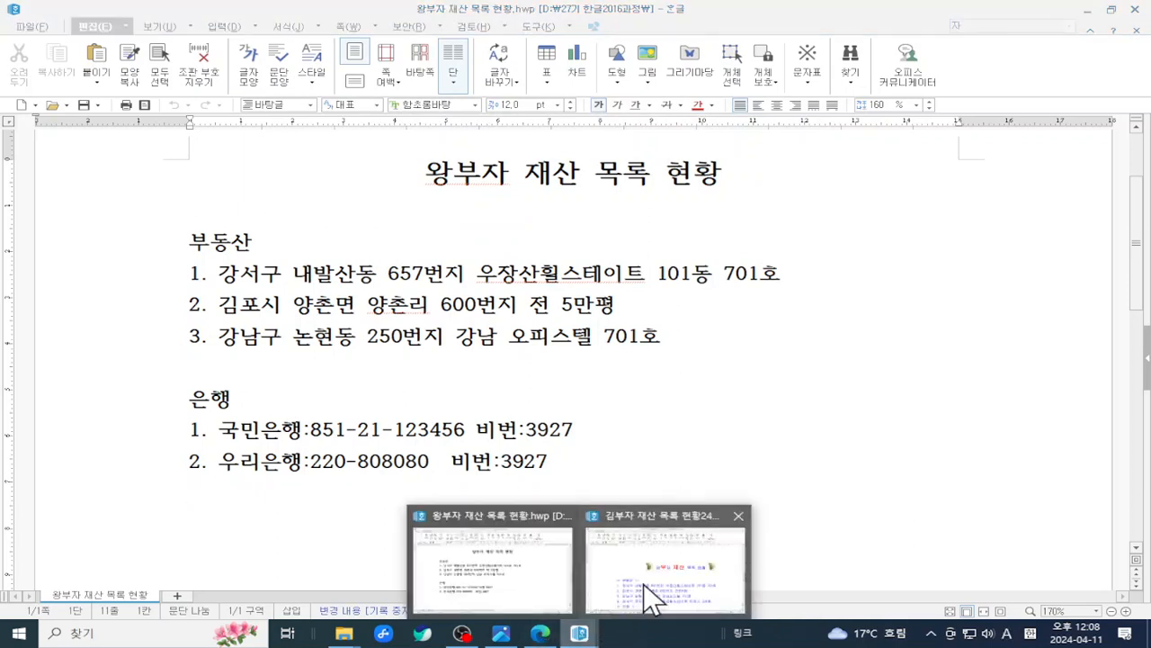
{"action": "left_click", "coordinate": [653, 572]}
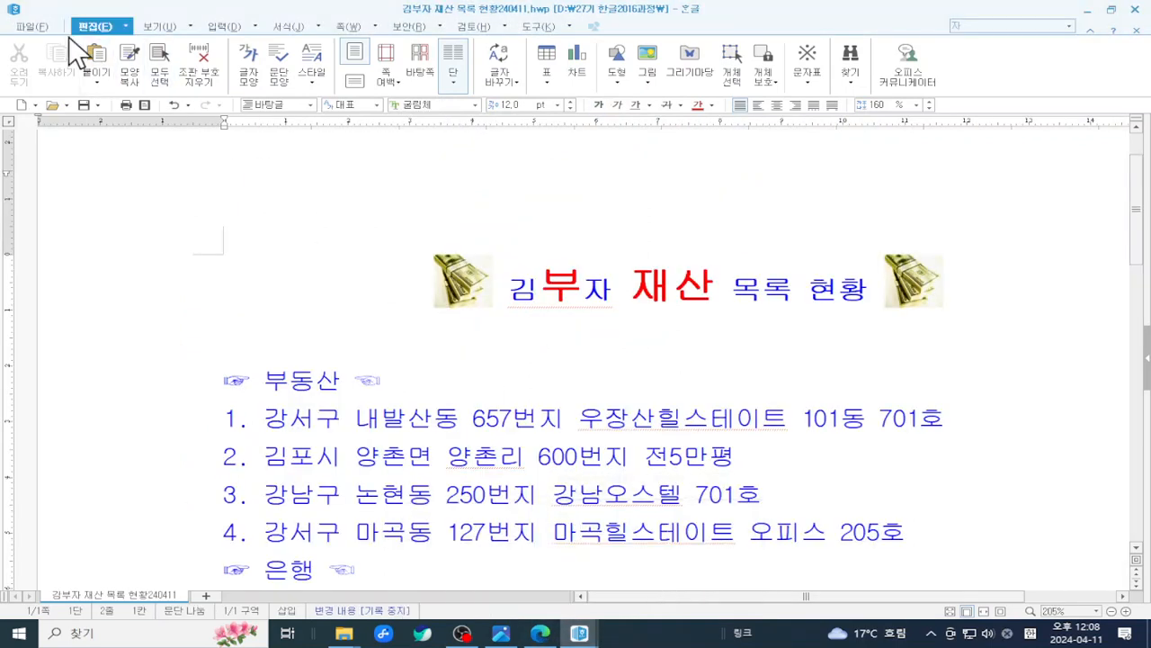
{"action": "left_click", "coordinate": [43, 27]}
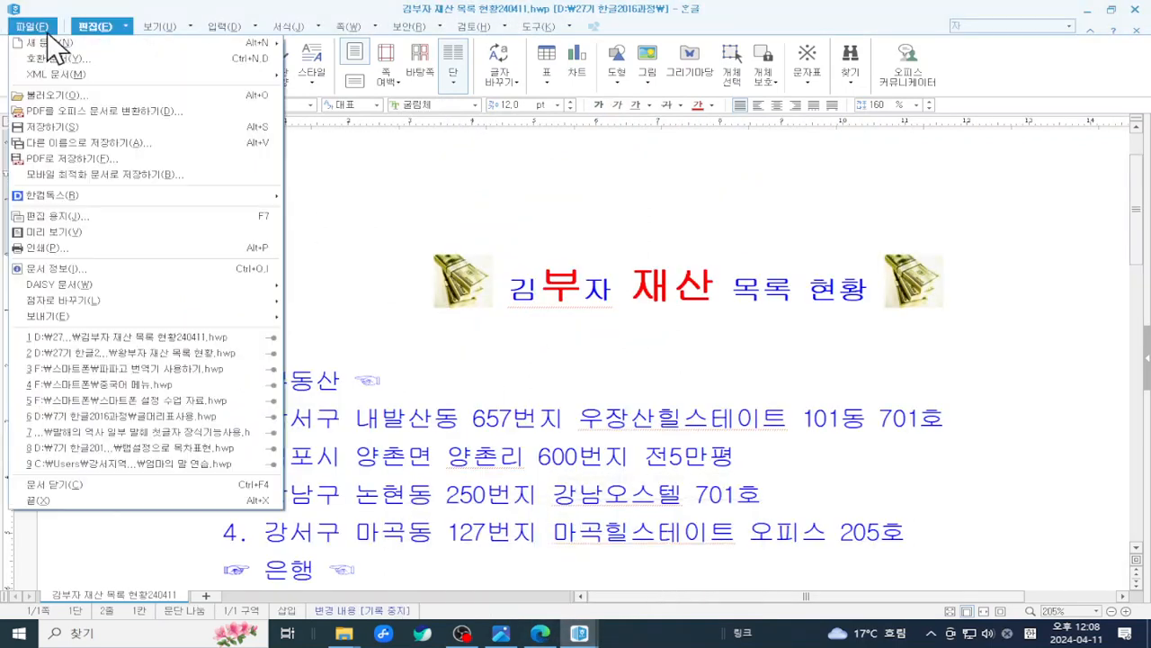
{"action": "left_click", "coordinate": [115, 159]}
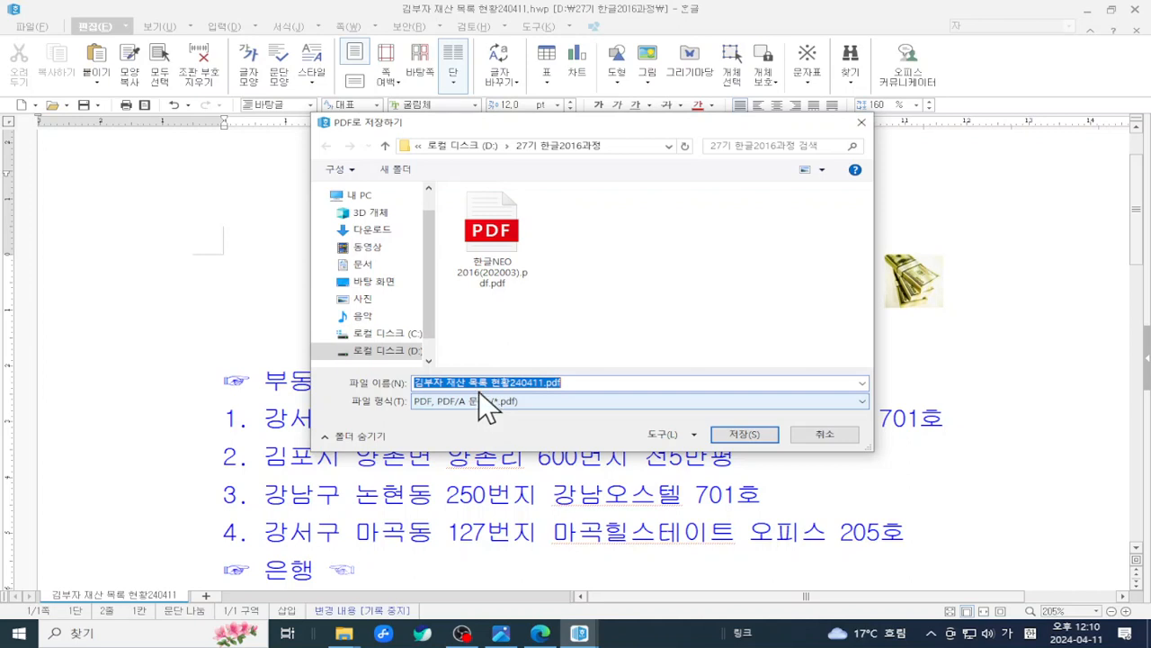
{"action": "left_click_drag", "start_coordinate": [598, 123], "coordinate": [664, 88]}
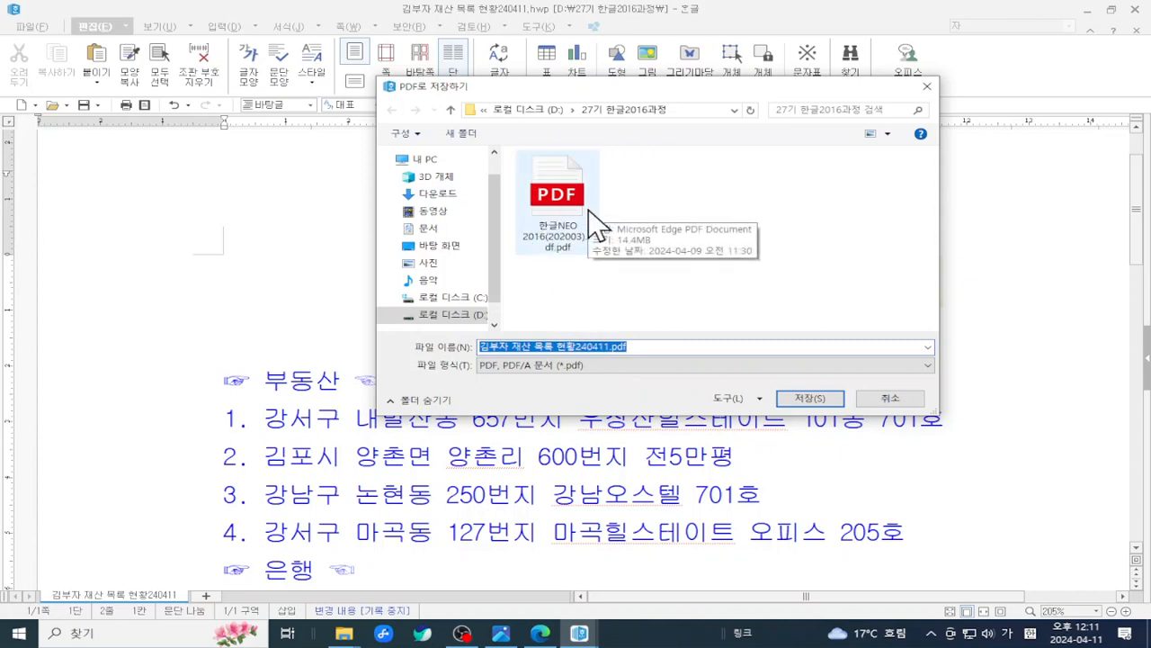
{"action": "key", "text": "ctrl+2"}
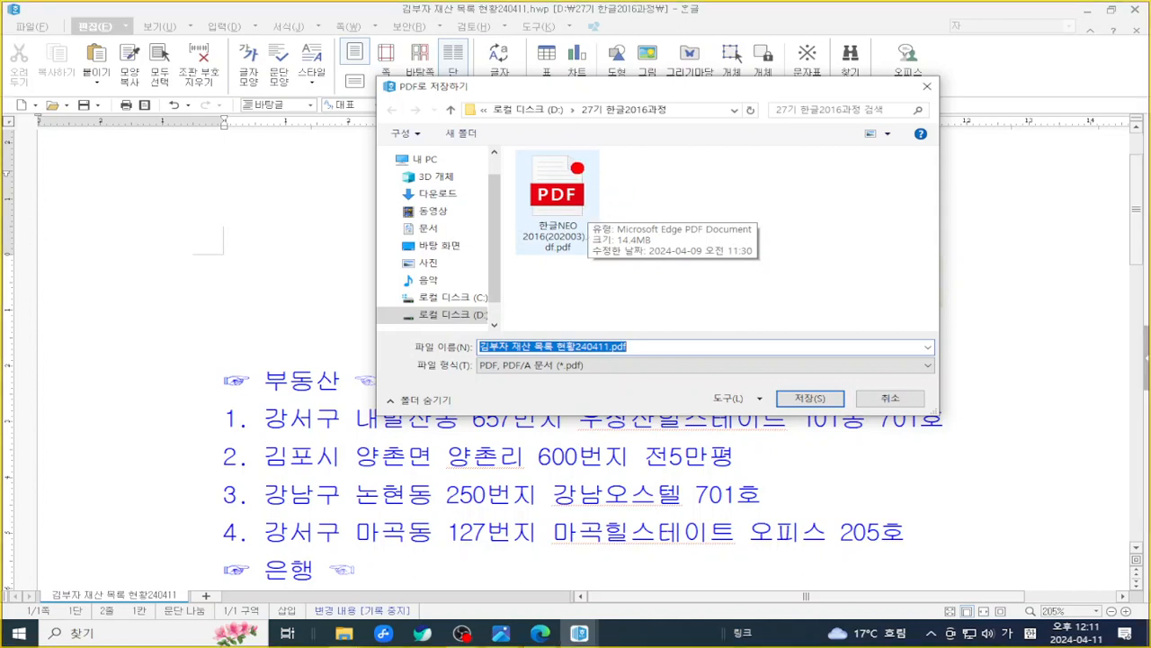
{"action": "left_click_drag", "start_coordinate": [573, 165], "coordinate": [700, 238]}
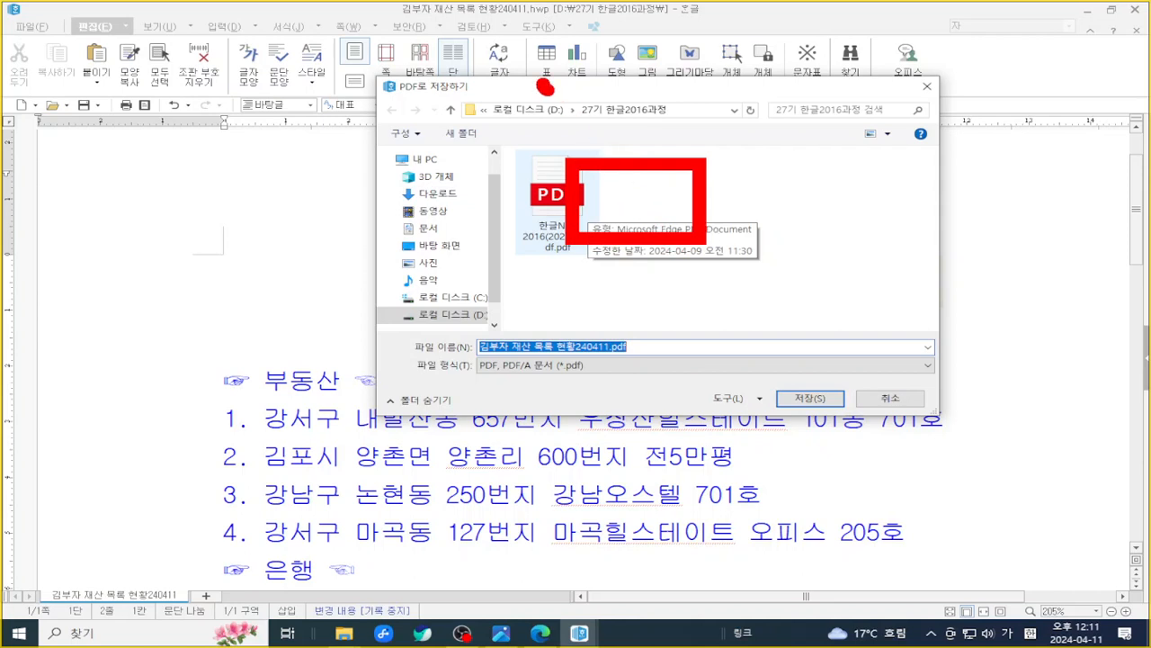
{"action": "left_click_drag", "start_coordinate": [544, 82], "coordinate": [717, 132]}
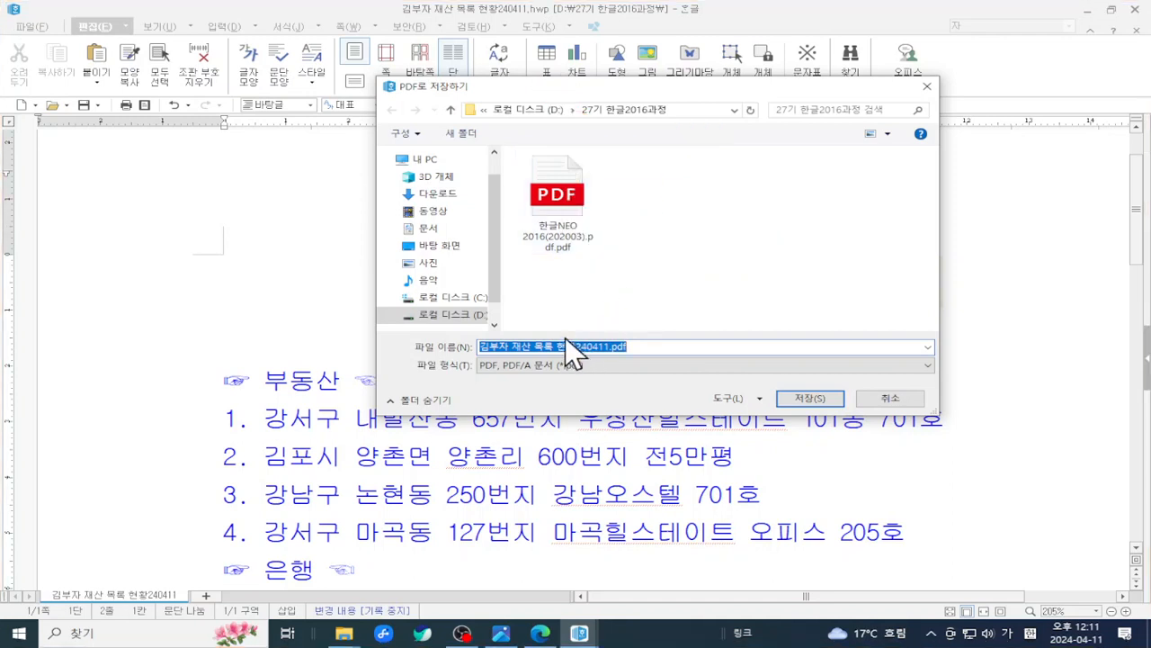
{"action": "key", "text": "ctrl+2"}
{"action": "mouse_move", "coordinate": [495, 153]}
{"action": "left_mouse_down"}
{"action": "mouse_move", "coordinate": [540, 230]}
{"action": "mouse_move", "coordinate": [582, 254]}
{"action": "left_mouse_up"}
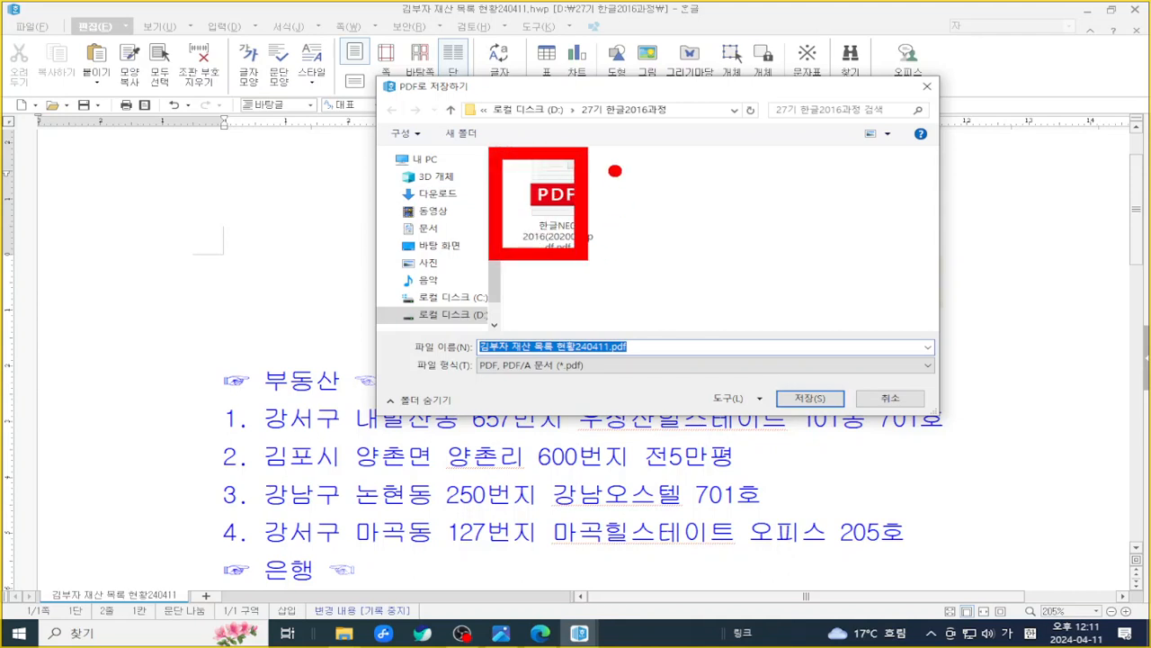
{"action": "left_click_drag", "start_coordinate": [614, 170], "coordinate": [703, 259]}
{"action": "left_click_drag", "start_coordinate": [707, 150], "coordinate": [809, 232]}
{"action": "left_click_drag", "start_coordinate": [781, 167], "coordinate": [837, 225]}
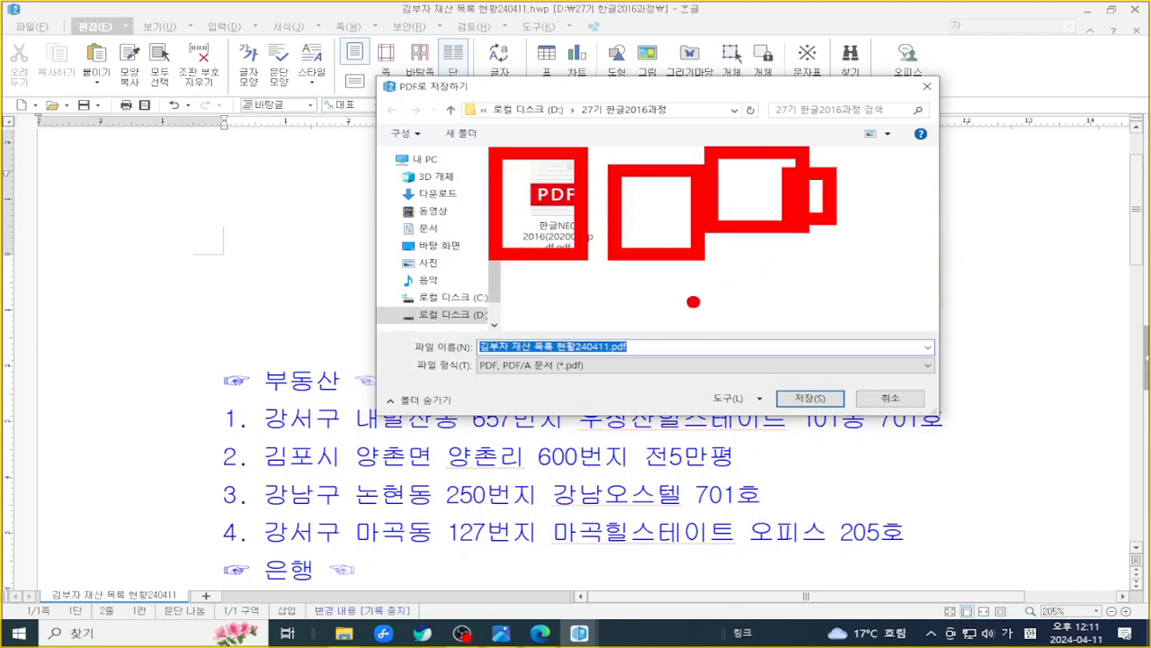
{"action": "mouse_move", "coordinate": [710, 363]}
{"action": "left_mouse_down"}
{"action": "mouse_move", "coordinate": [887, 433]}
{"action": "mouse_move", "coordinate": [756, 384]}
{"action": "left_mouse_up"}
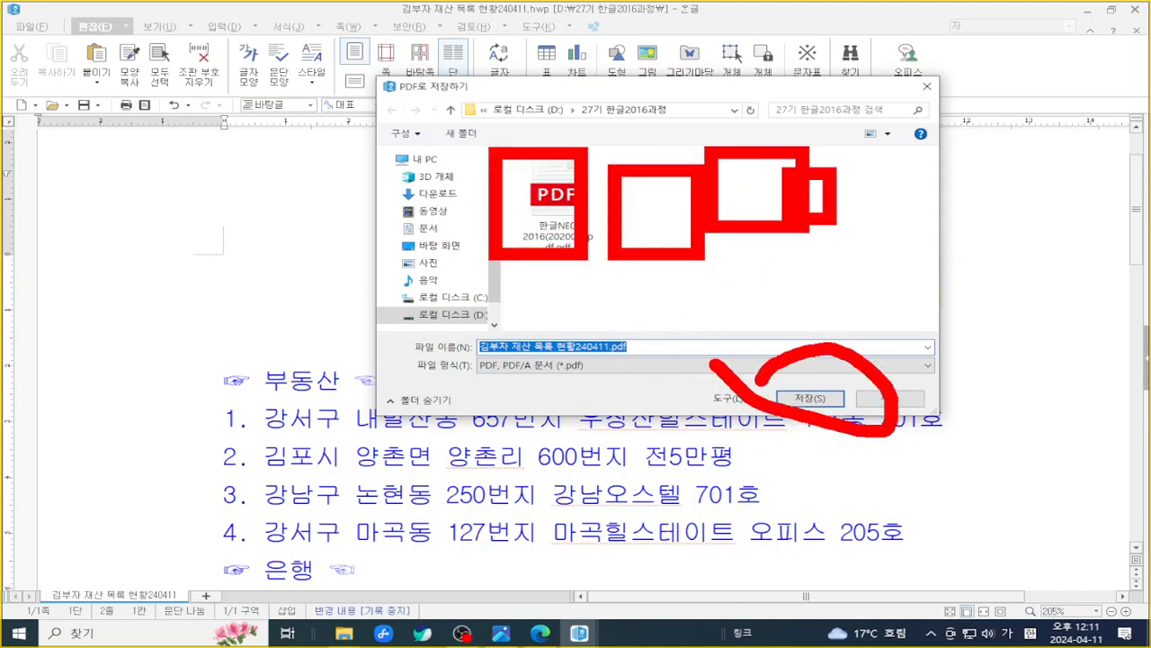
{"action": "key", "text": "Escape"}
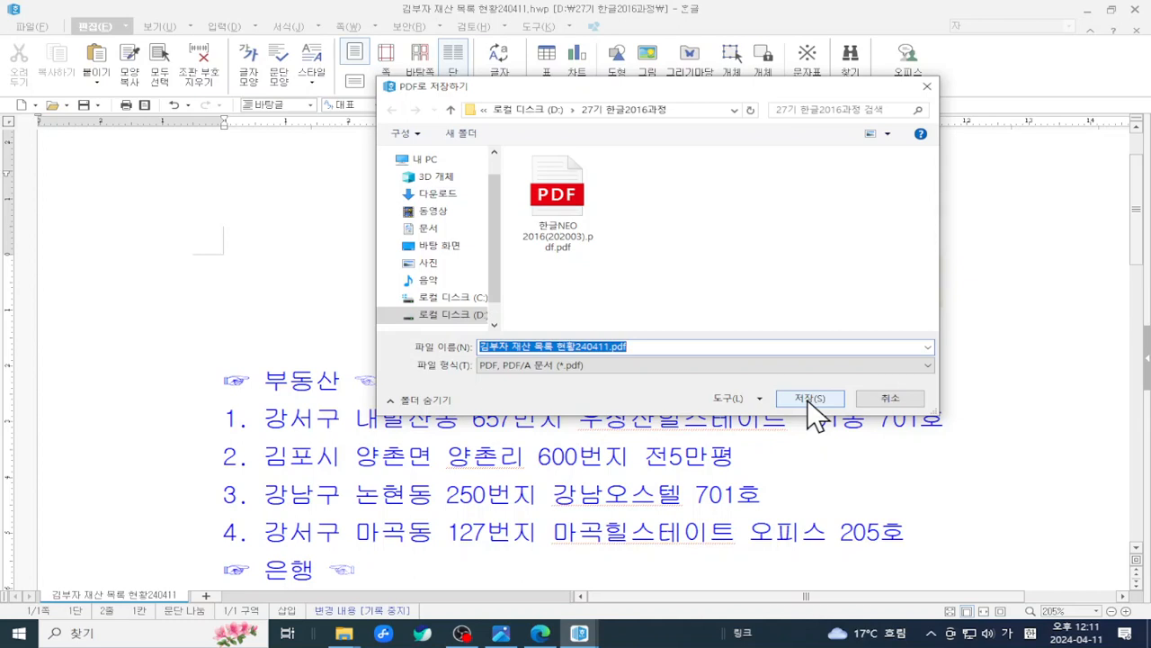
{"action": "left_click", "coordinate": [810, 398]}
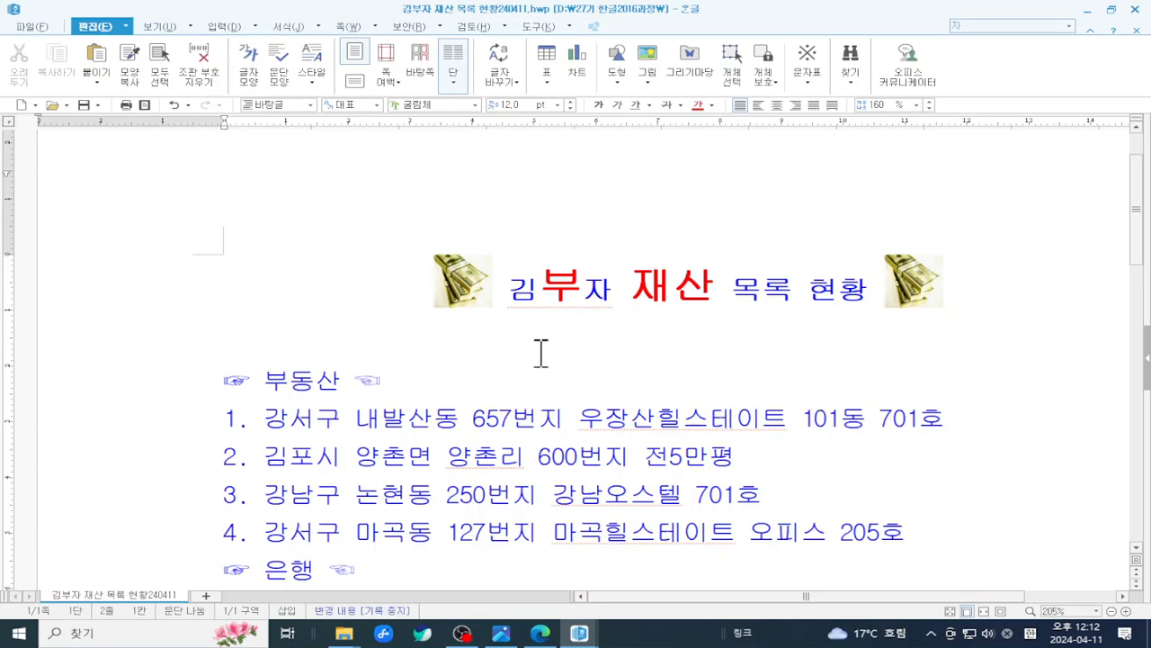
{"action": "scroll", "coordinate": [542, 353], "scroll_direction": "down", "scroll_amount": 2}
{"action": "scroll", "coordinate": [543, 352], "scroll_direction": "down", "scroll_amount": 2}
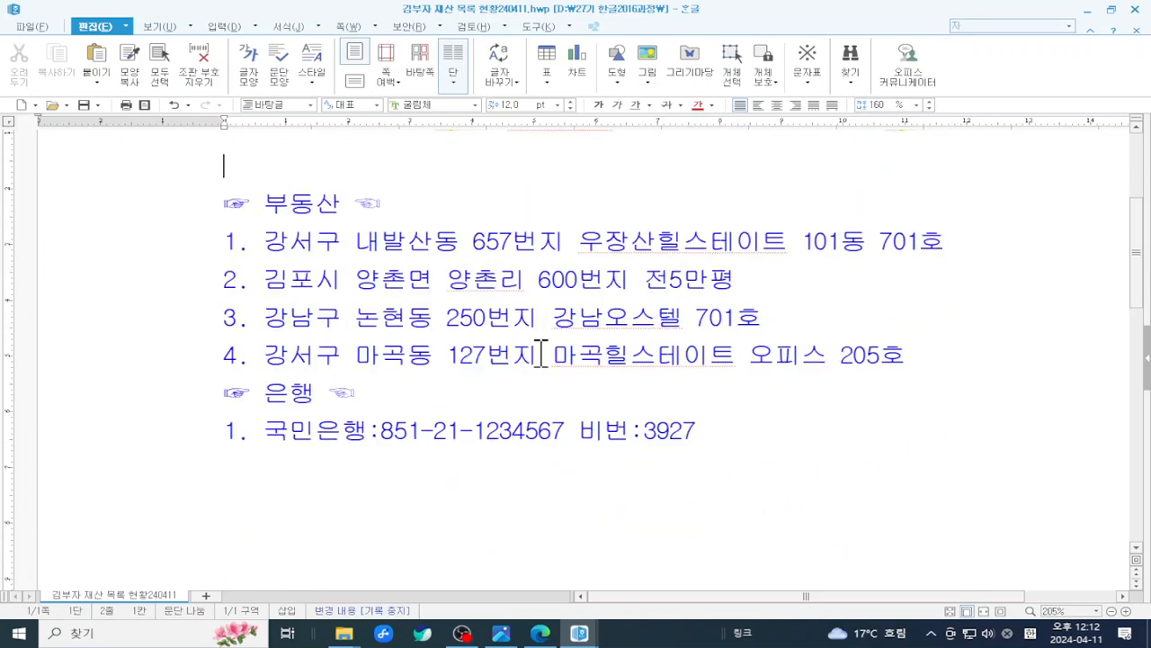
{"action": "scroll", "coordinate": [541, 353], "scroll_direction": "up", "scroll_amount": 4}
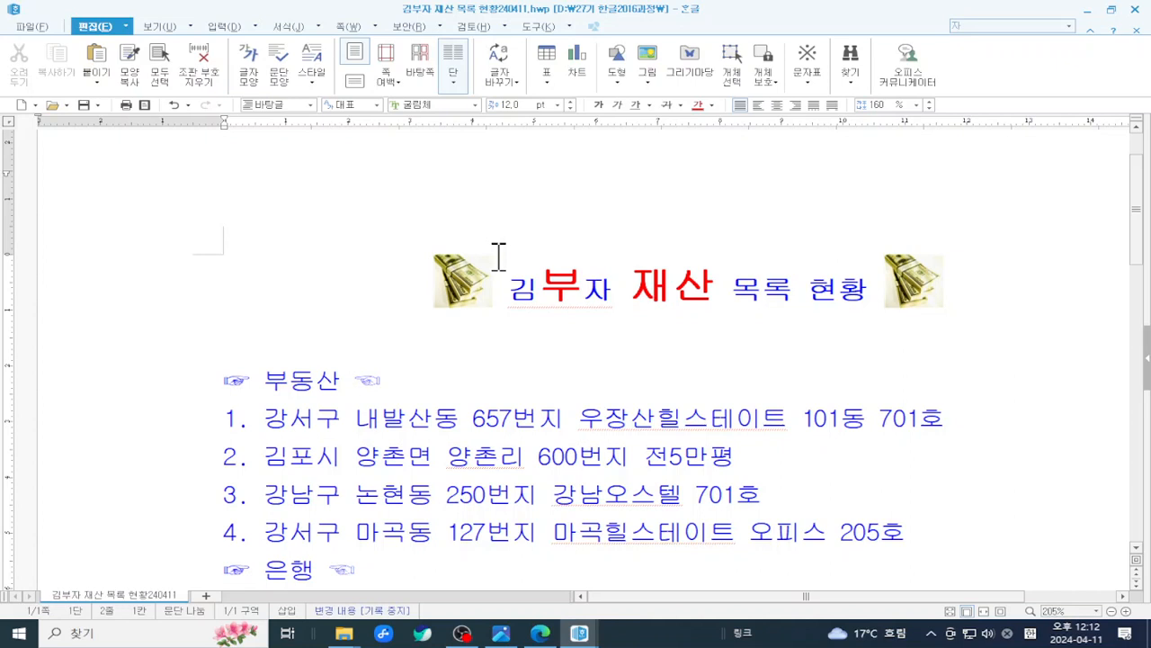
{"action": "scroll", "coordinate": [499, 256], "scroll_direction": "down", "scroll_amount": 2}
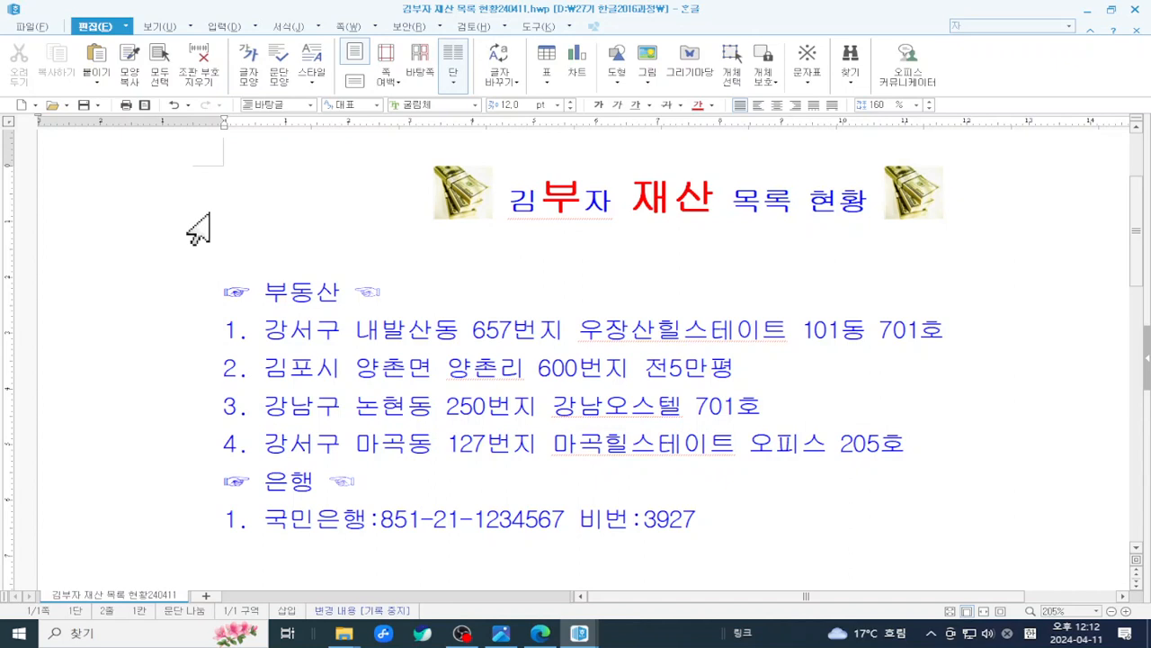
- Open 다른 이름으로 저장하기 for 김부자 재산 목록 현황240411.hwp and expand the 도구(L) options
{"action": "left_click", "coordinate": [32, 27]}
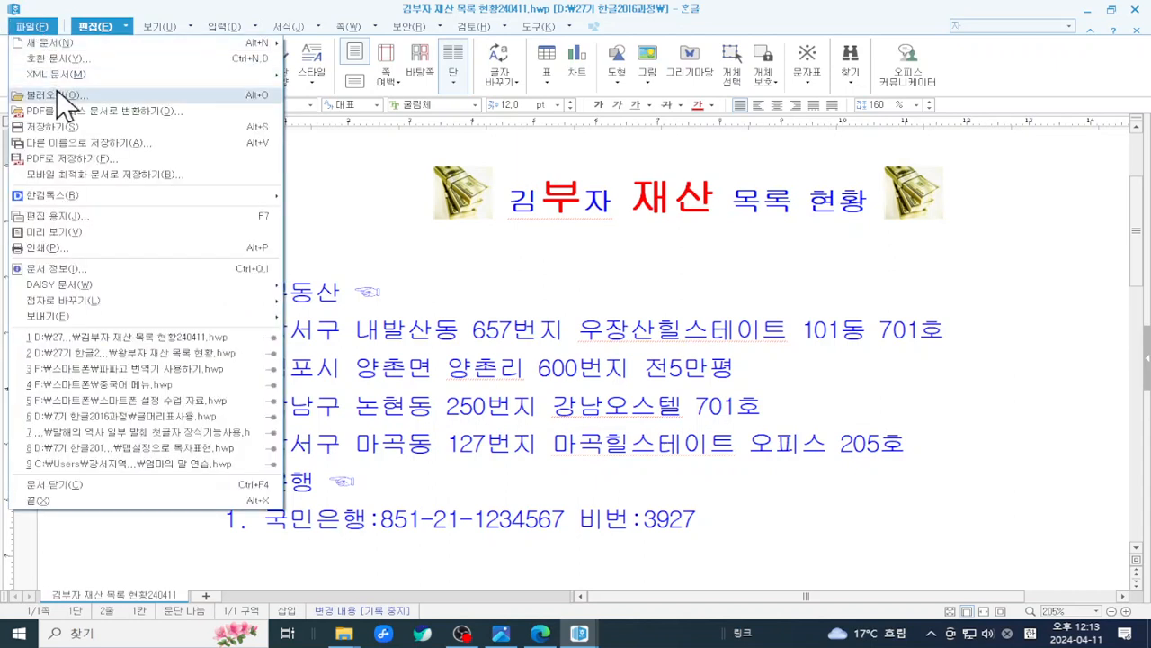
{"action": "left_click", "coordinate": [145, 143]}
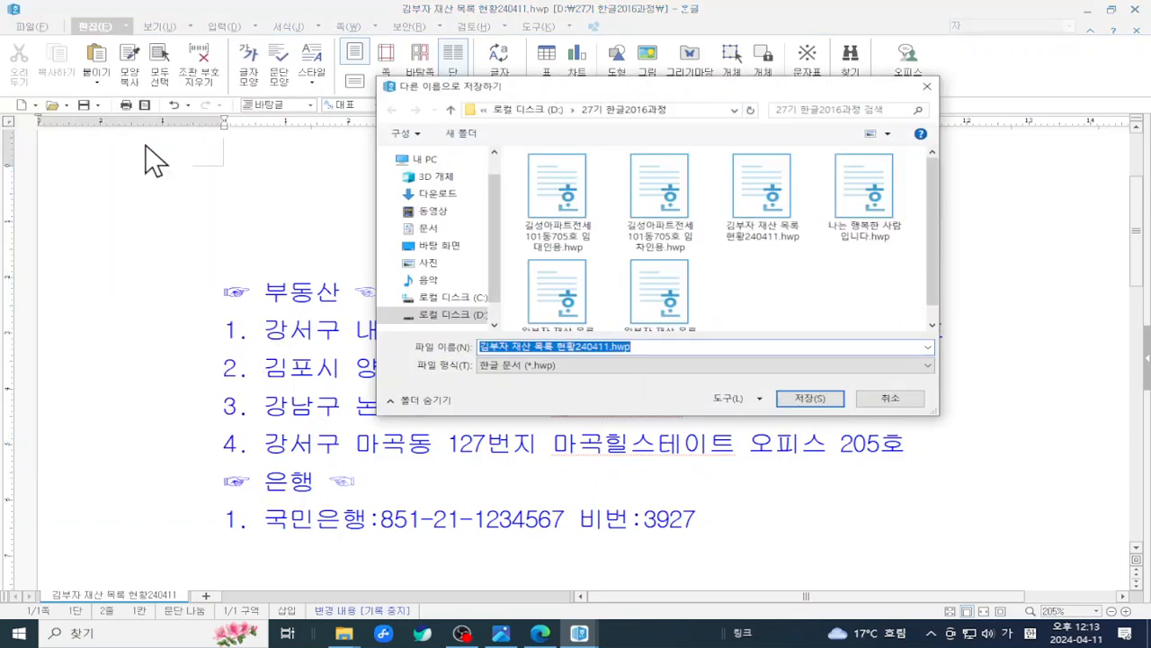
{"action": "key", "text": "ctrl+2"}
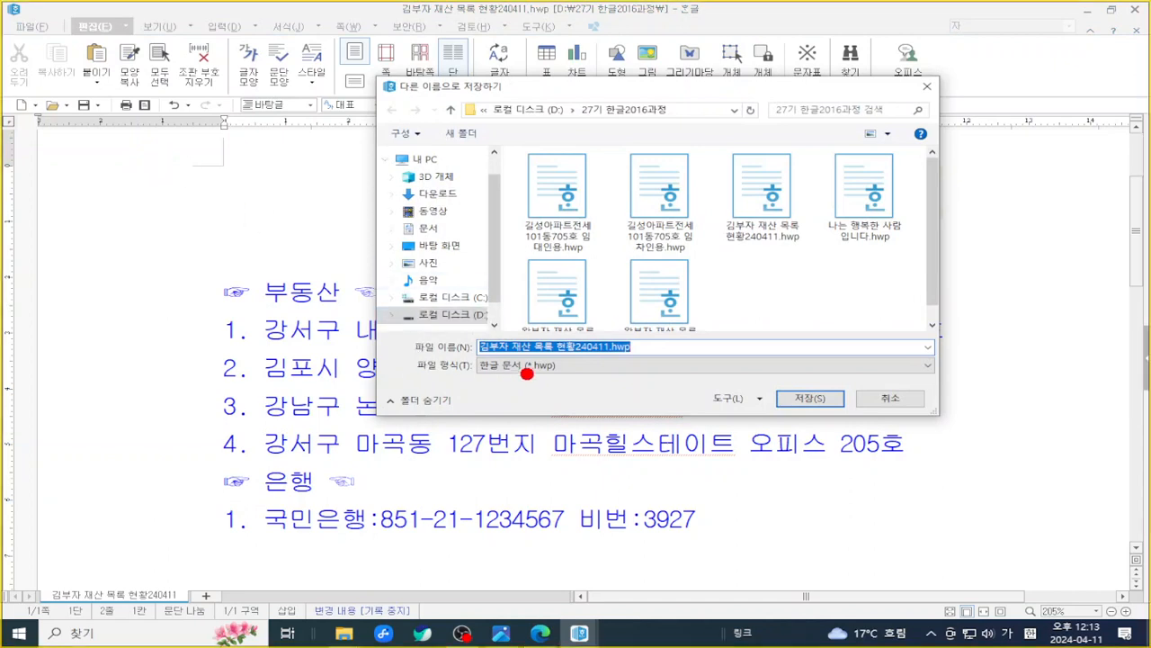
{"action": "left_click_drag", "start_coordinate": [685, 372], "coordinate": [770, 424]}
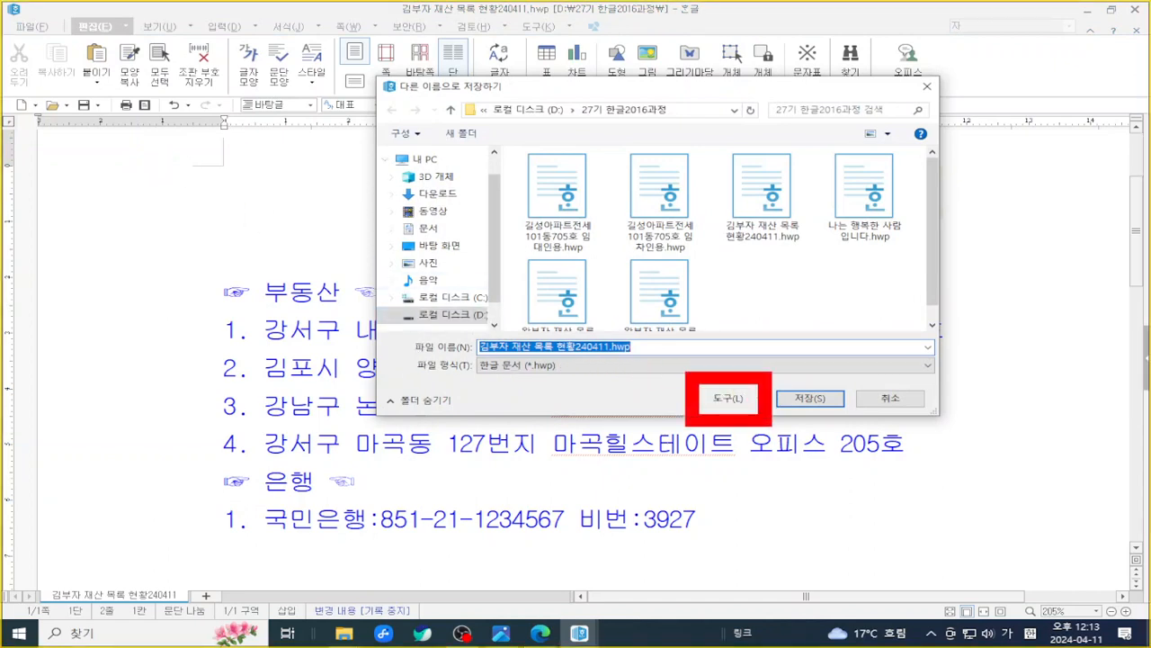
{"action": "key", "text": "Escape"}
{"action": "left_click", "coordinate": [756, 397]}
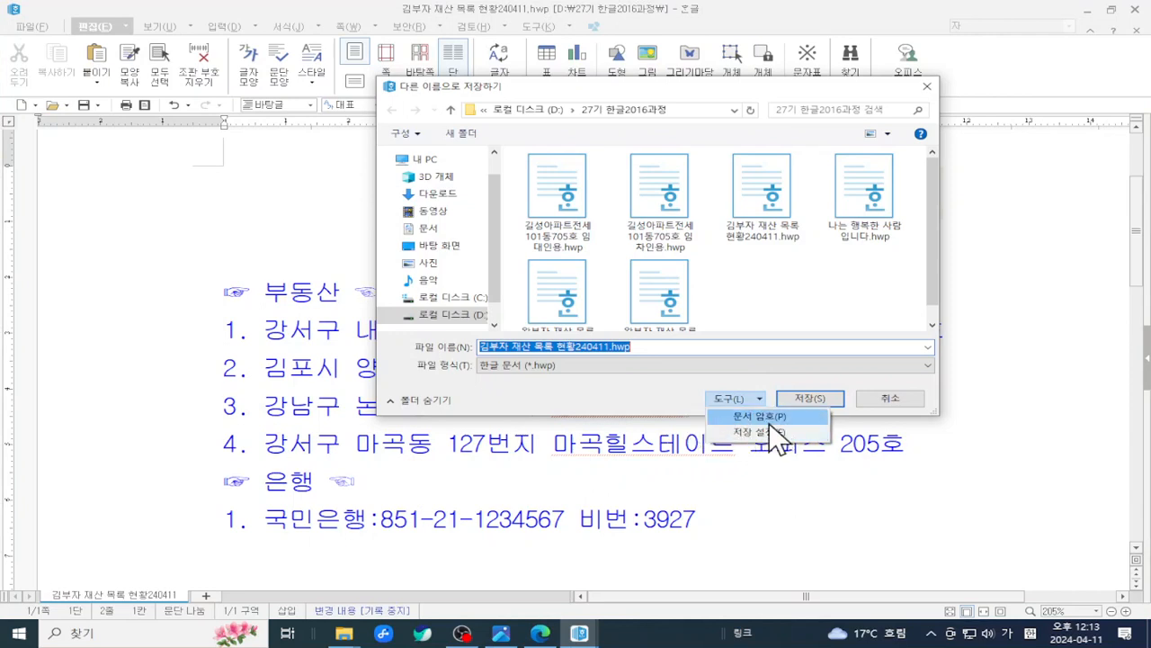
- Set a document password, entered and confirmed, with 보안 수준 높음 in 문서 암호 설정
{"action": "left_click", "coordinate": [782, 419]}
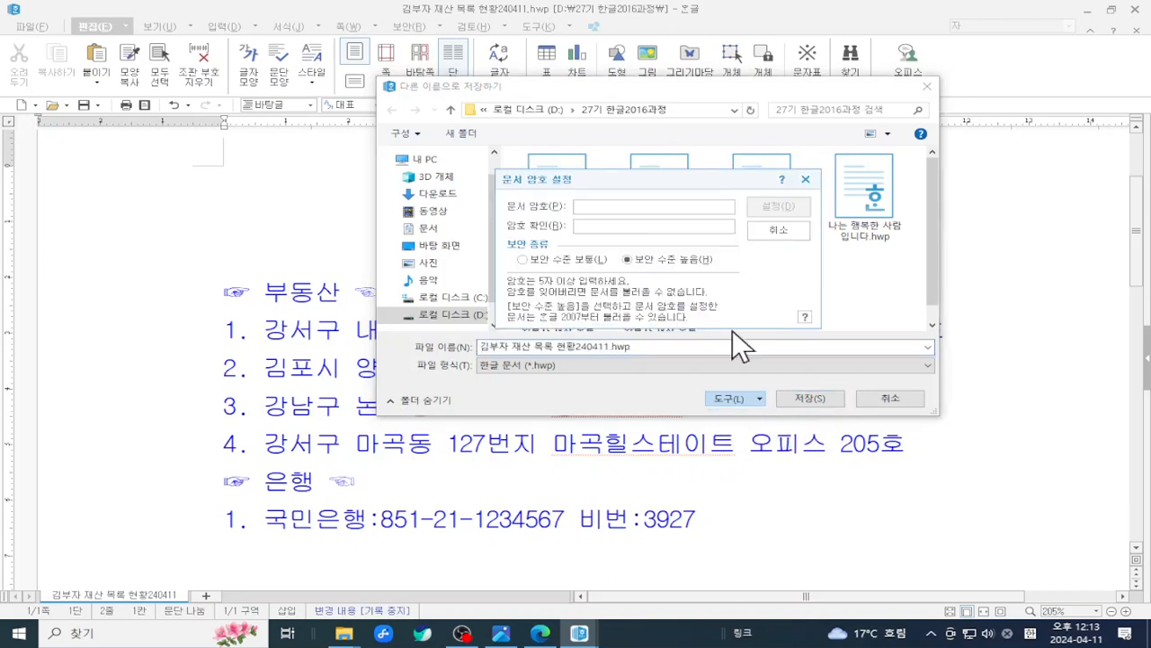
{"action": "left_click_drag", "start_coordinate": [614, 175], "coordinate": [788, 249]}
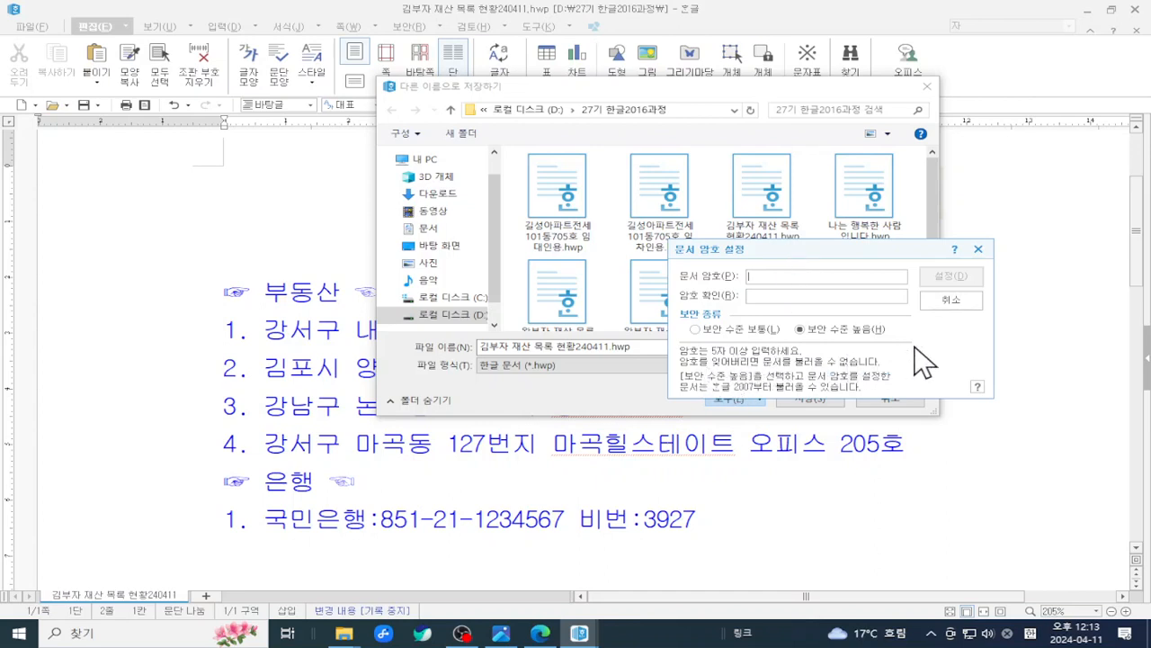
{"action": "left_click", "coordinate": [810, 295]}
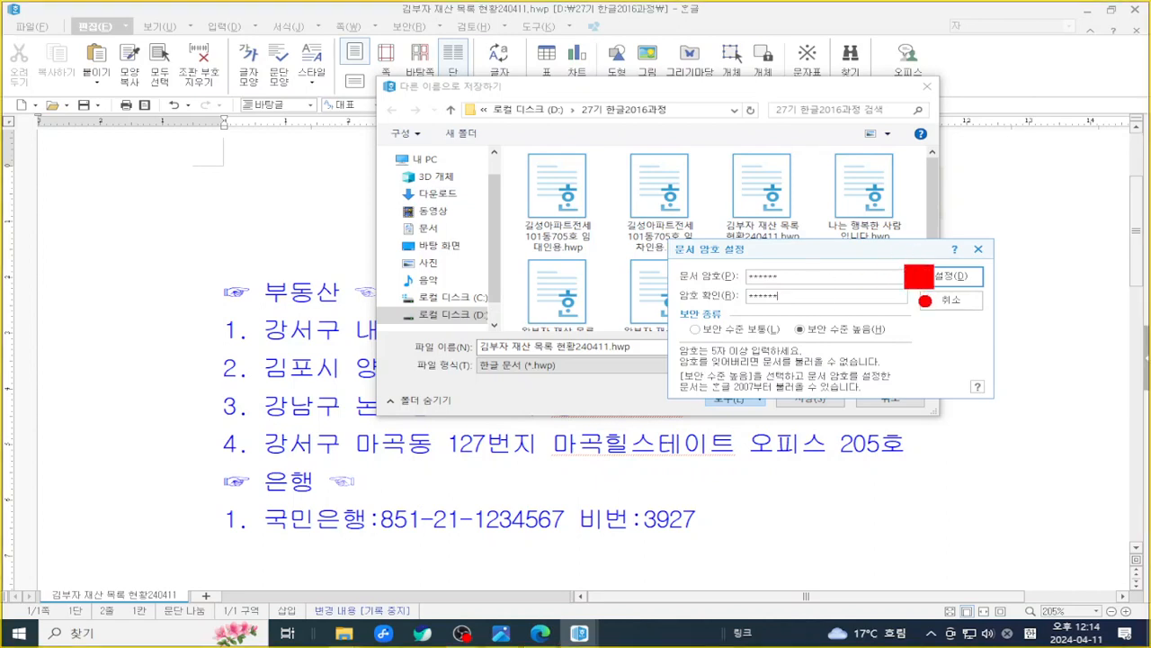
{"action": "mouse_move", "coordinate": [737, 259]}
{"action": "left_mouse_down"}
{"action": "mouse_move", "coordinate": [793, 284]}
{"action": "mouse_move", "coordinate": [806, 309]}
{"action": "left_mouse_up"}
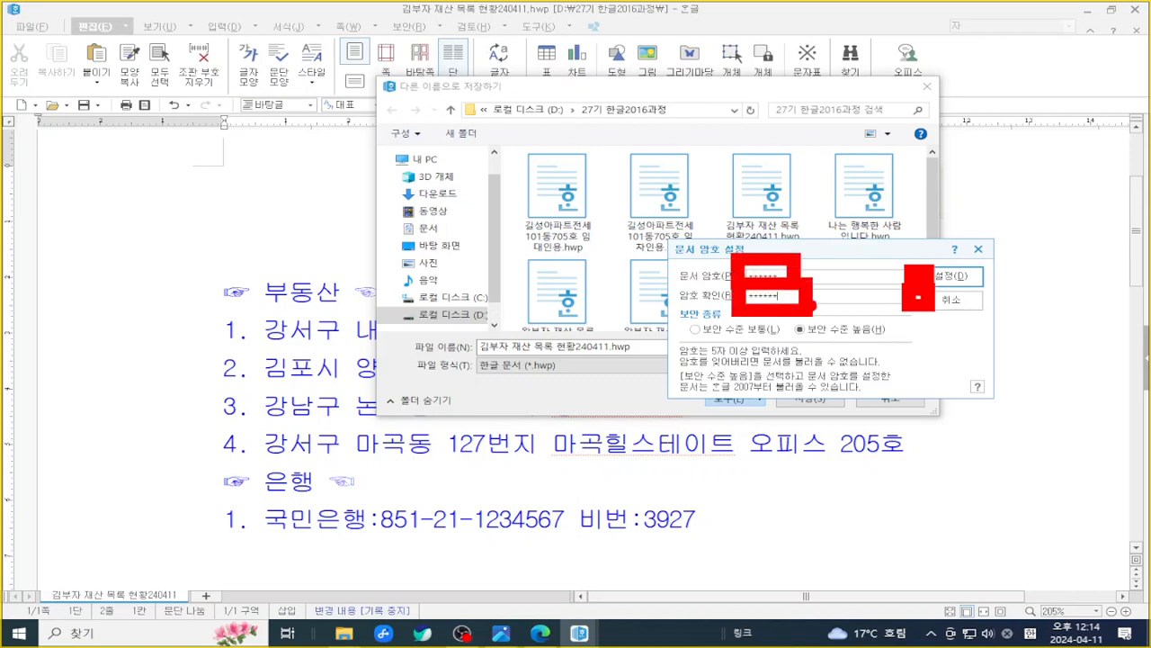
{"action": "key", "text": "Escape"}
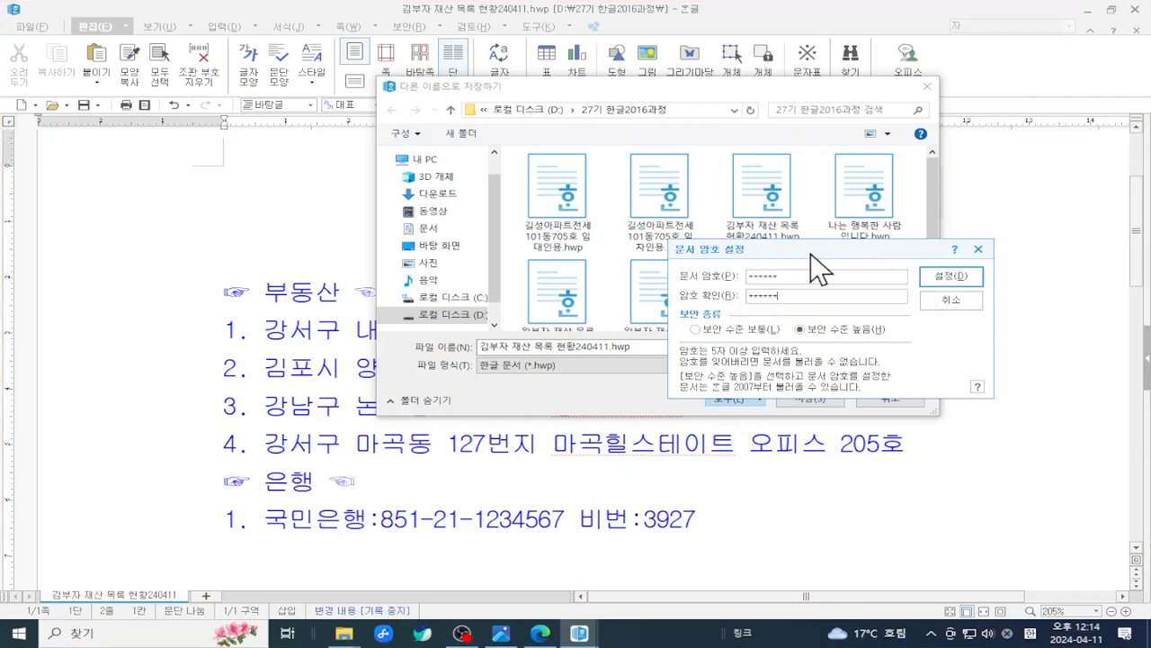
{"action": "left_click", "coordinate": [936, 291]}
{"action": "left_click", "coordinate": [758, 397]}
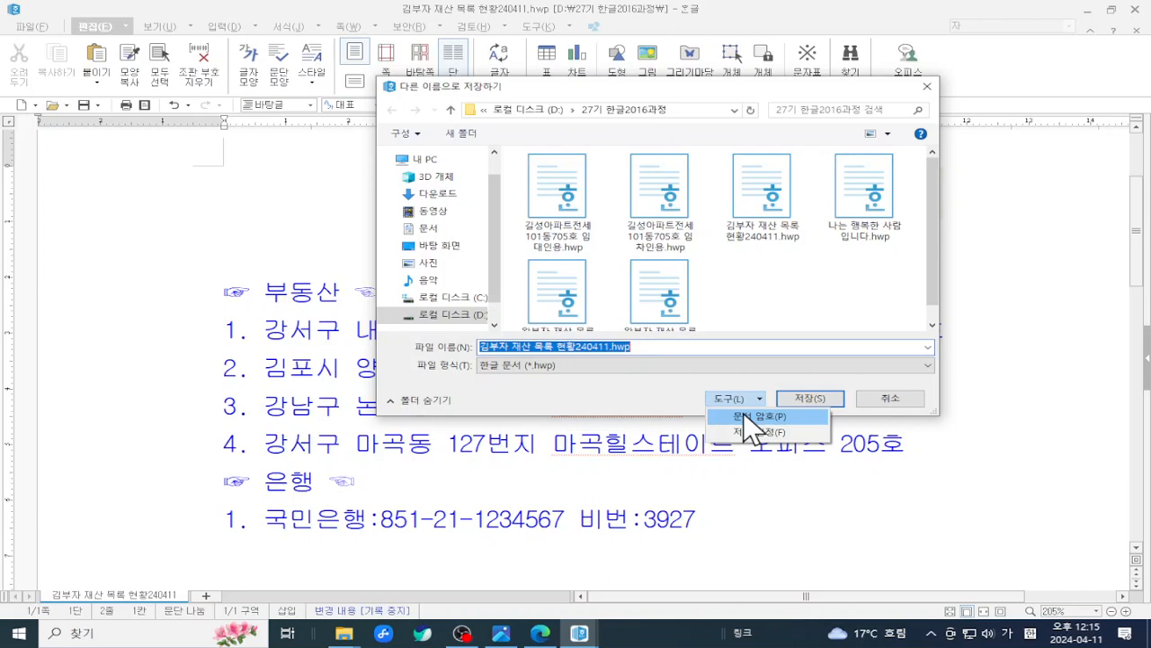
{"action": "left_click", "coordinate": [812, 364]}
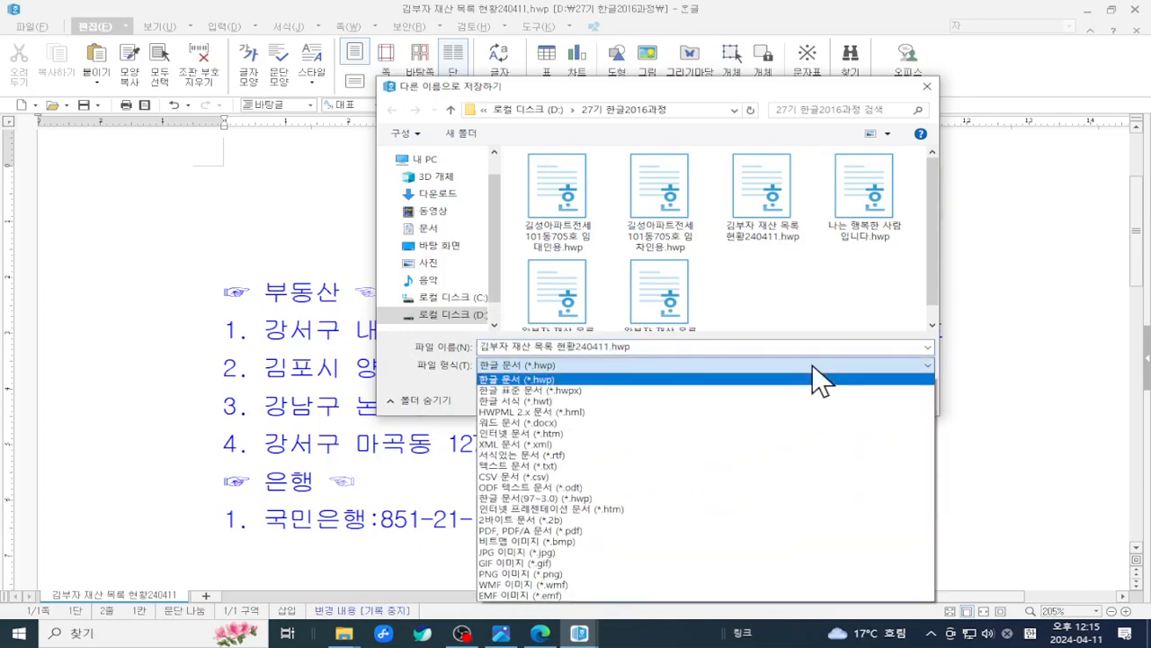
{"action": "left_click", "coordinate": [825, 305]}
{"action": "left_click_drag", "start_coordinate": [702, 84], "coordinate": [659, 15]}
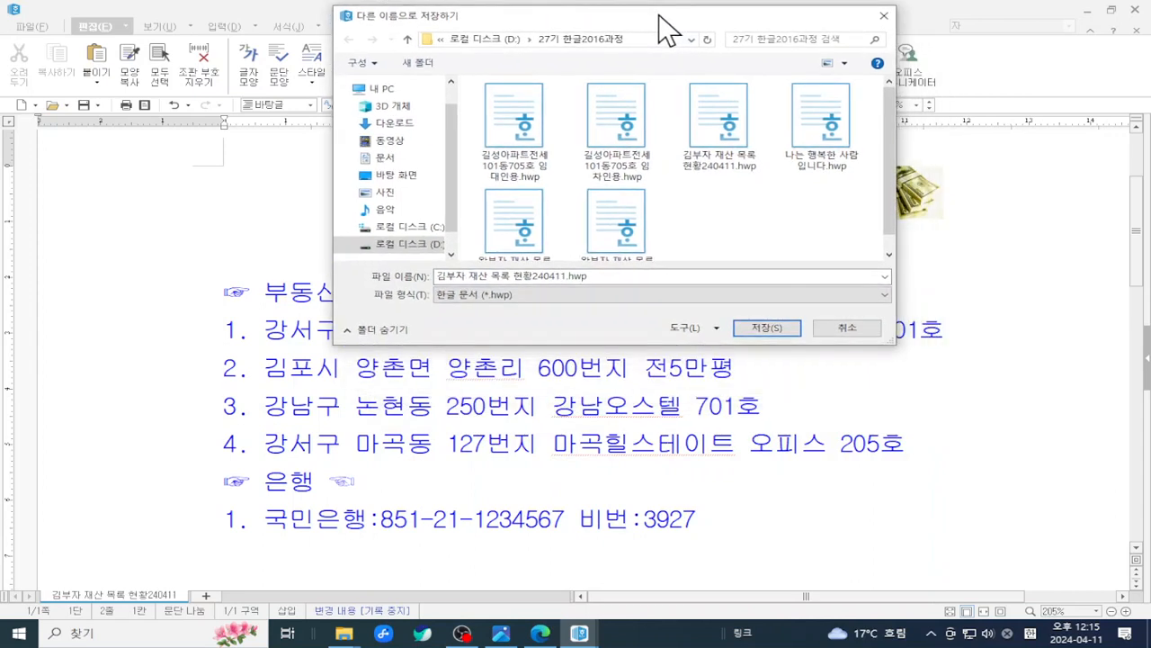
{"action": "left_click", "coordinate": [711, 328]}
{"action": "left_click", "coordinate": [649, 306]}
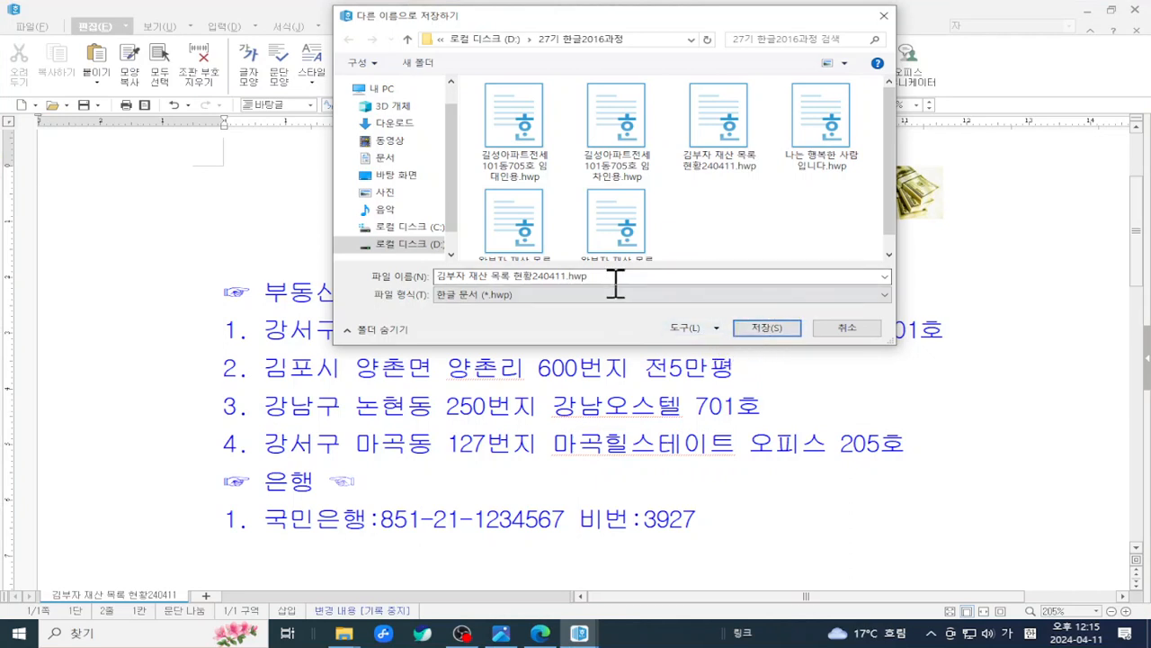
- Save 김부자 재산 목록 현황240411.hwp with its password, confirming replacement of the existing file
{"action": "left_click", "coordinate": [774, 329]}
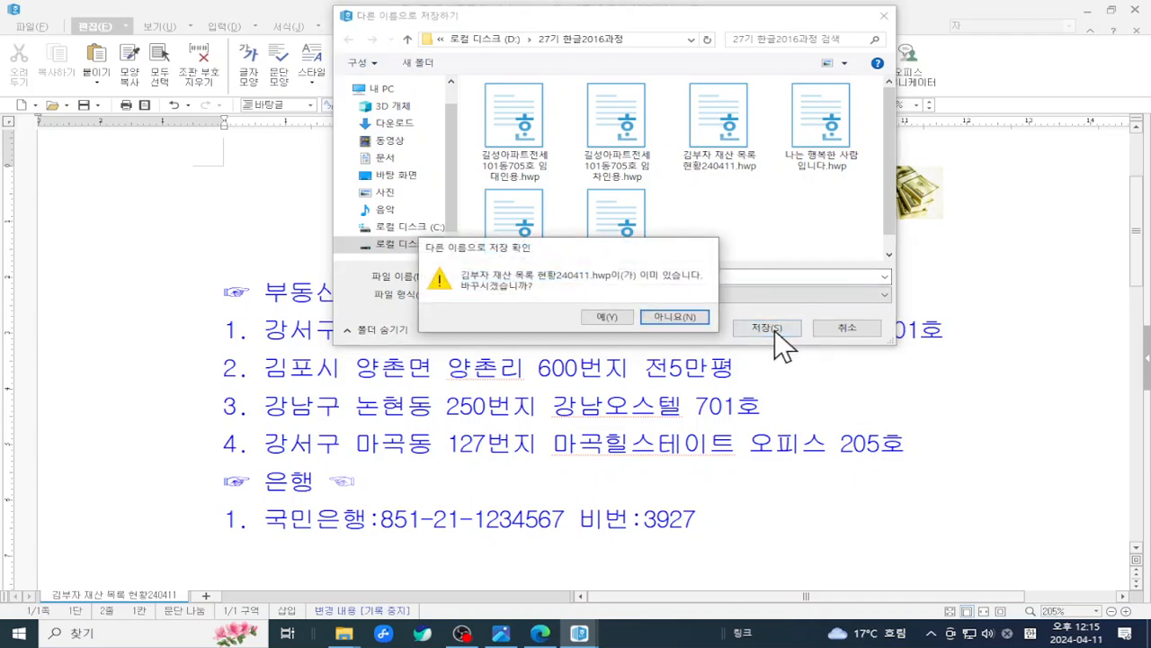
{"action": "left_click_drag", "start_coordinate": [590, 249], "coordinate": [790, 253]}
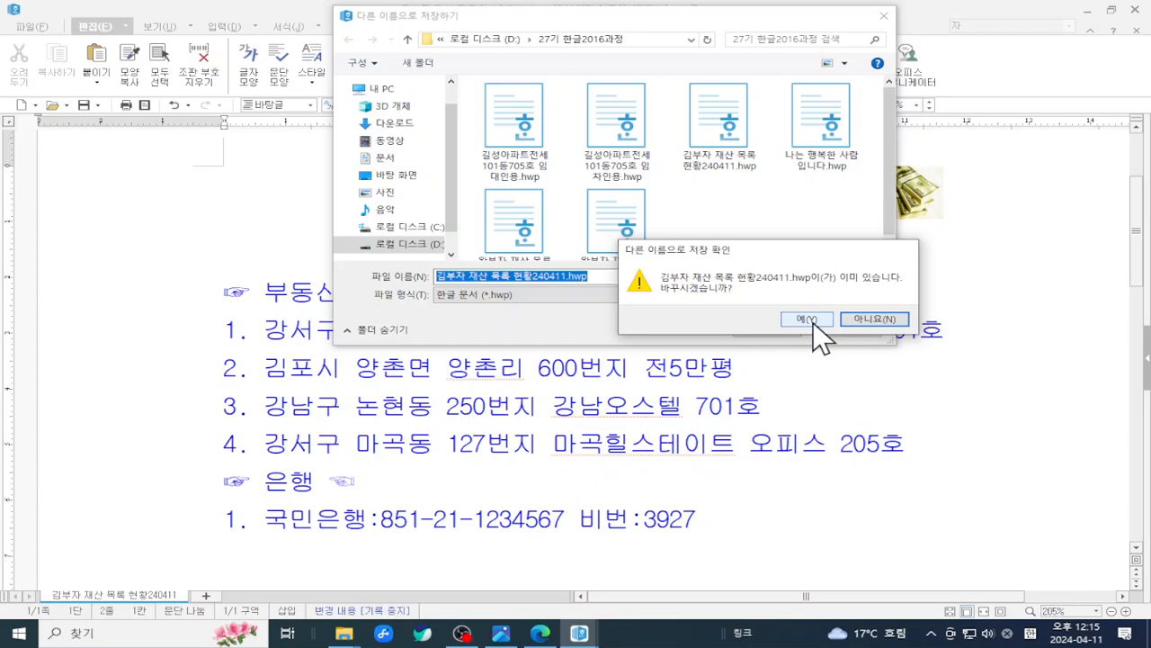
{"action": "left_click", "coordinate": [812, 321]}
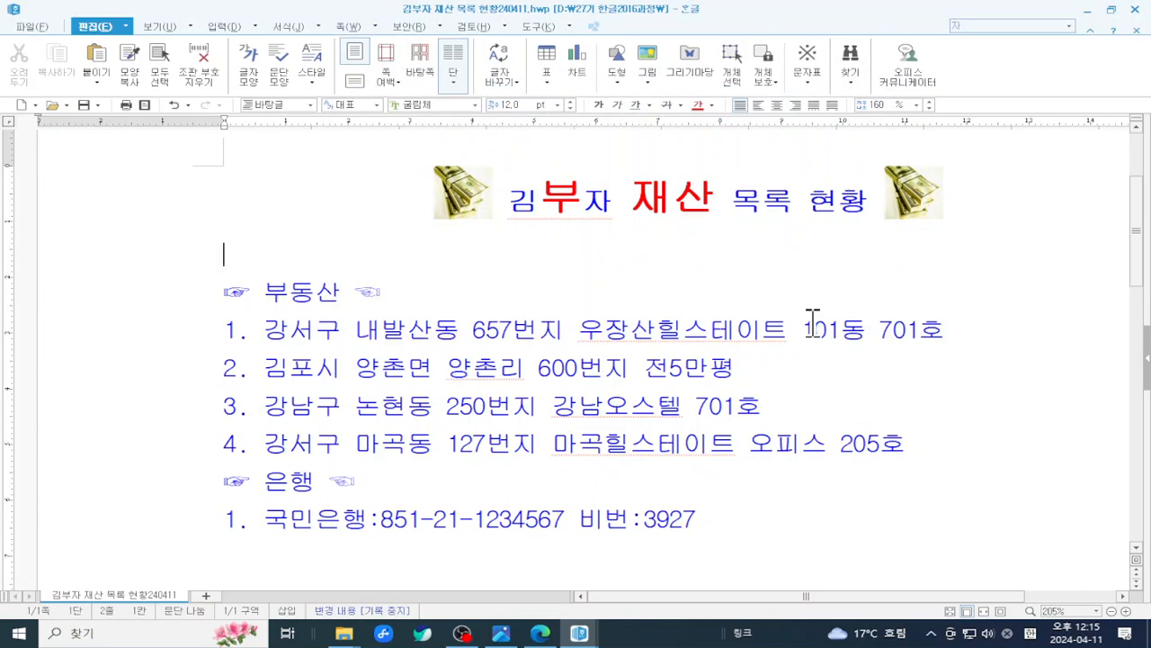
- Close the 김부자 document and minimize both Hangul and the PDF viewer
{"action": "scroll", "coordinate": [650, 396], "scroll_direction": "down", "scroll_amount": 2}
{"action": "scroll", "coordinate": [650, 395], "scroll_direction": "up", "scroll_amount": 1}
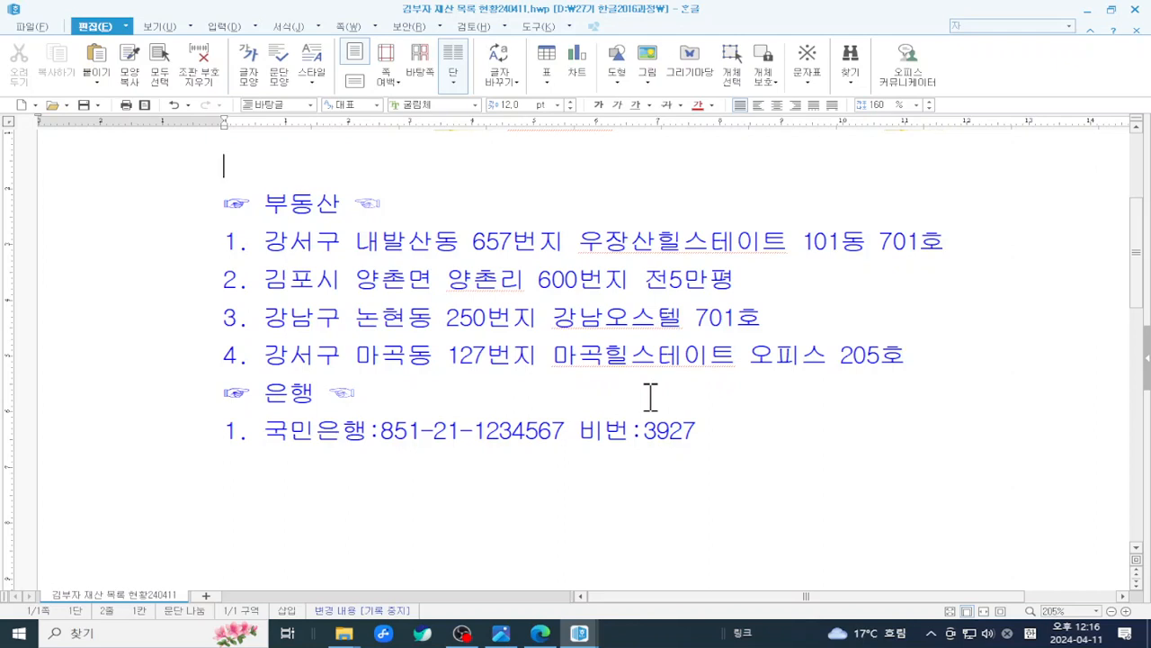
{"action": "left_click", "coordinate": [1137, 10]}
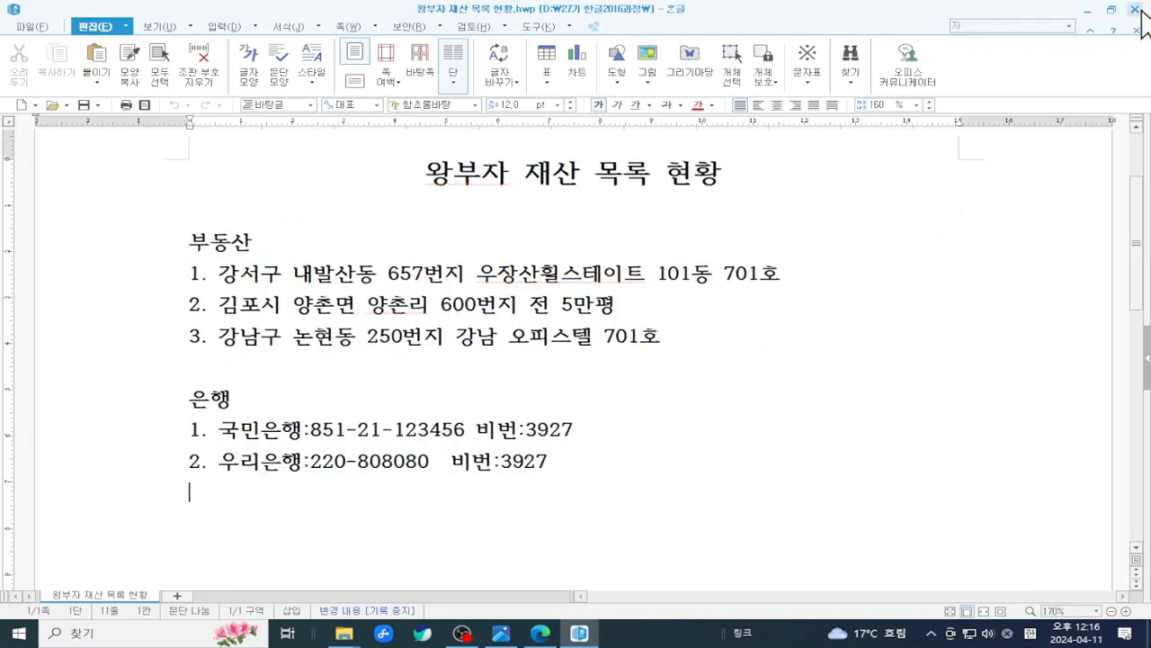
{"action": "left_click", "coordinate": [1069, 26]}
{"action": "left_click", "coordinate": [1088, 9]}
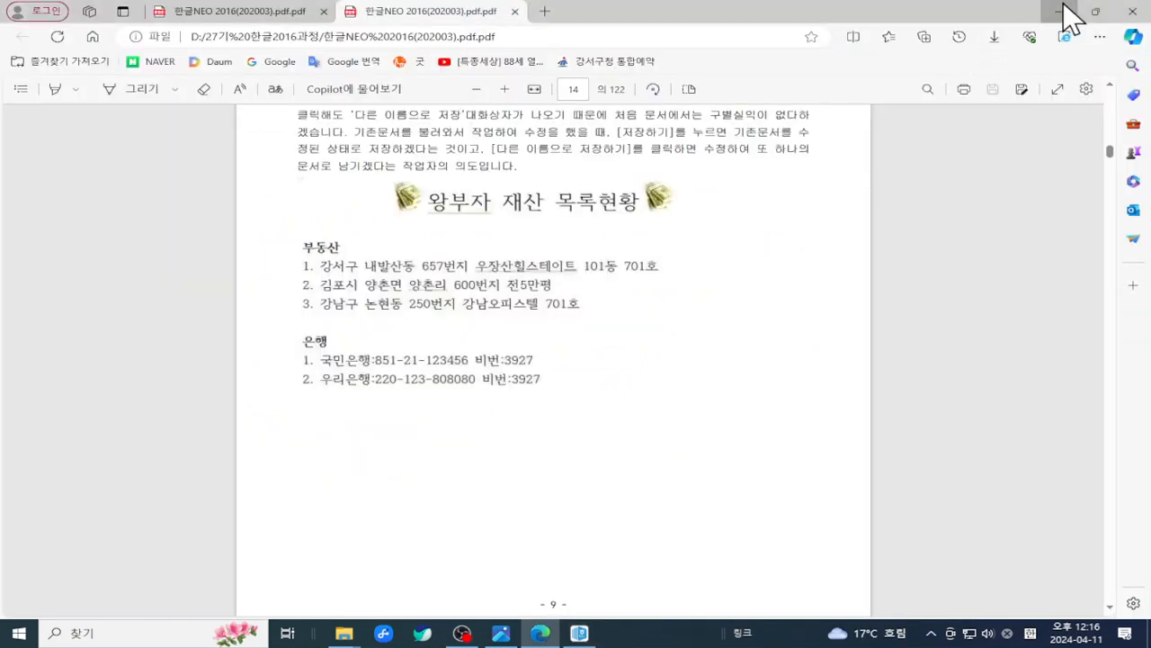
{"action": "left_click", "coordinate": [1062, 9]}
{"action": "left_click", "coordinate": [854, 354]}
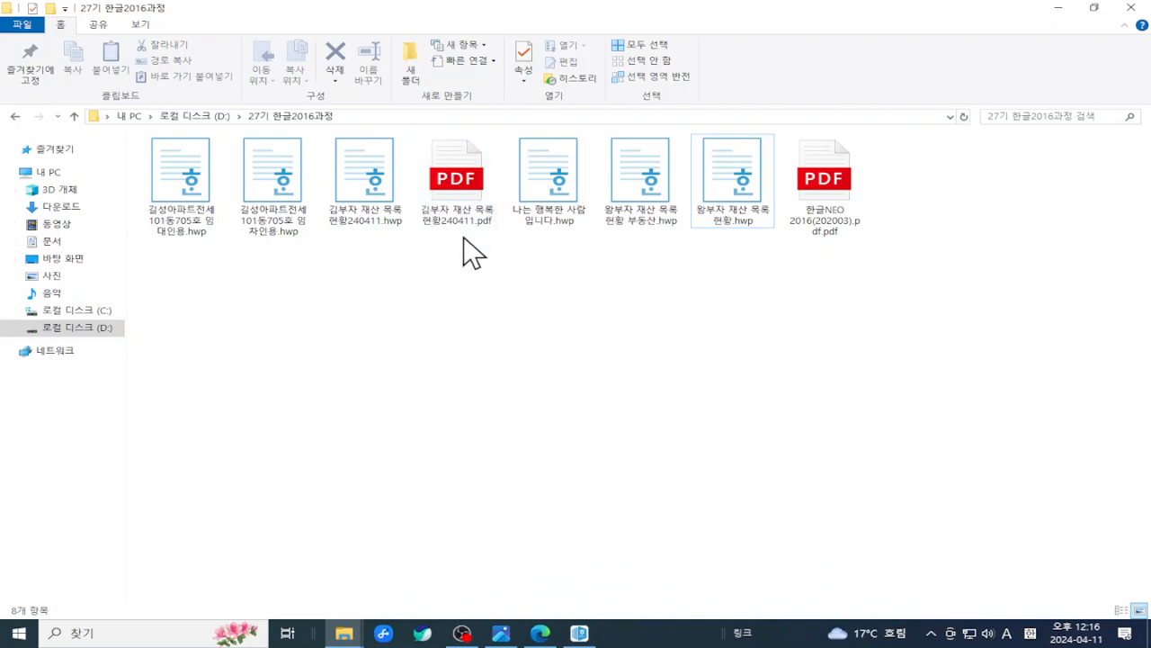
{"action": "left_click", "coordinate": [458, 211]}
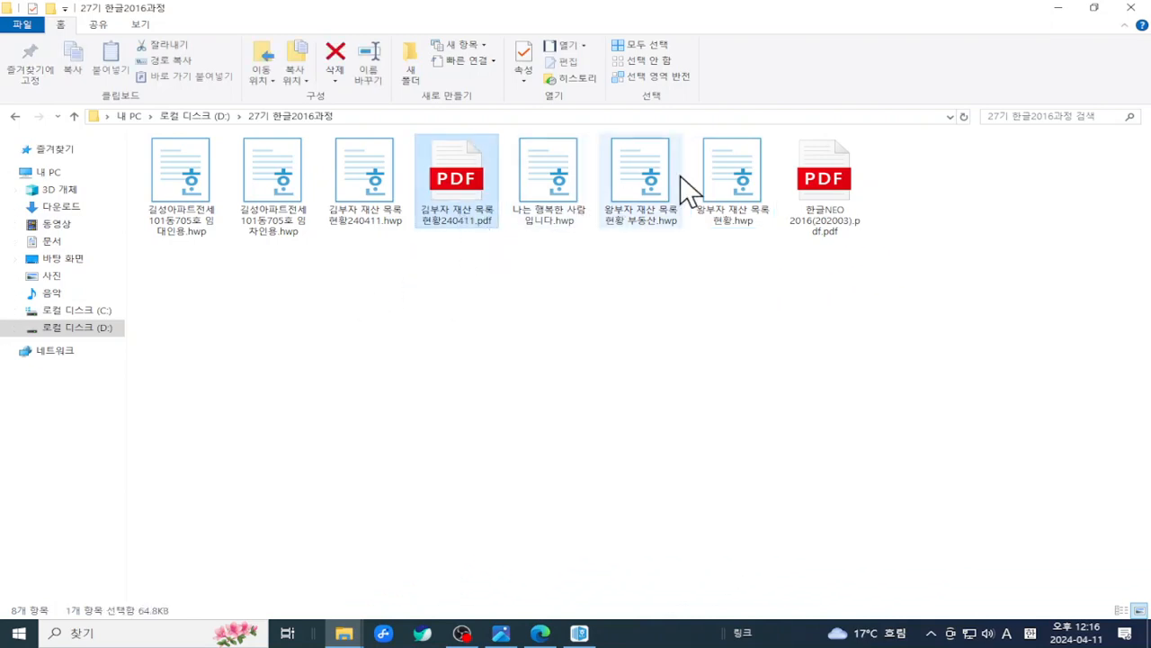
{"action": "left_click", "coordinate": [814, 179]}
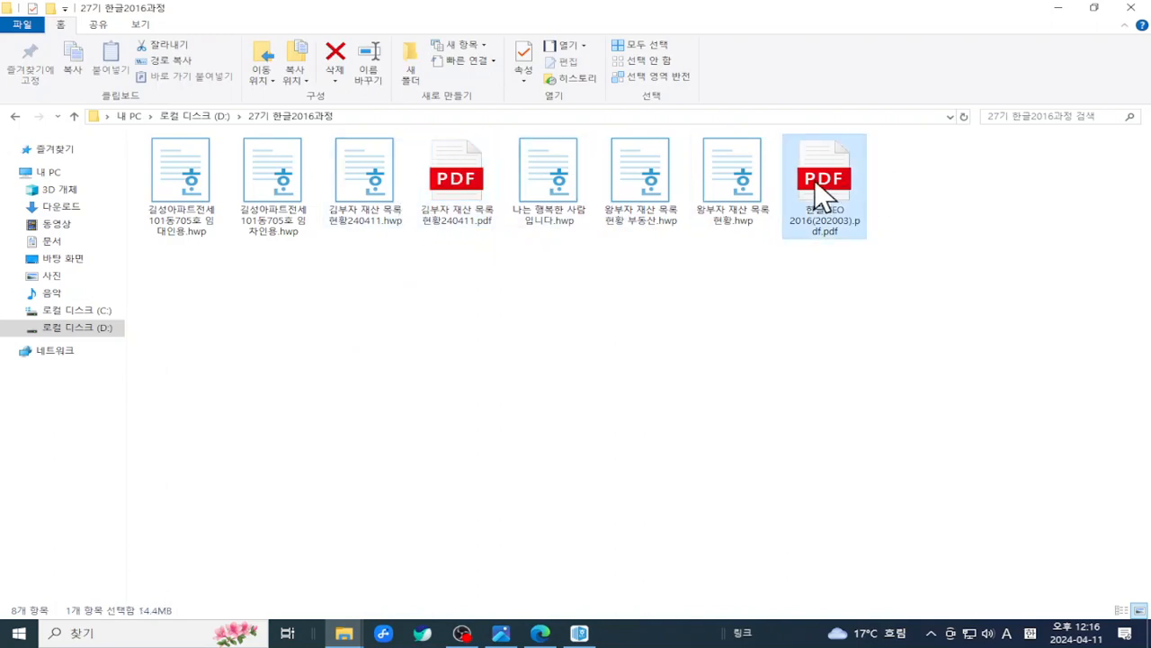
{"action": "left_click", "coordinate": [712, 312]}
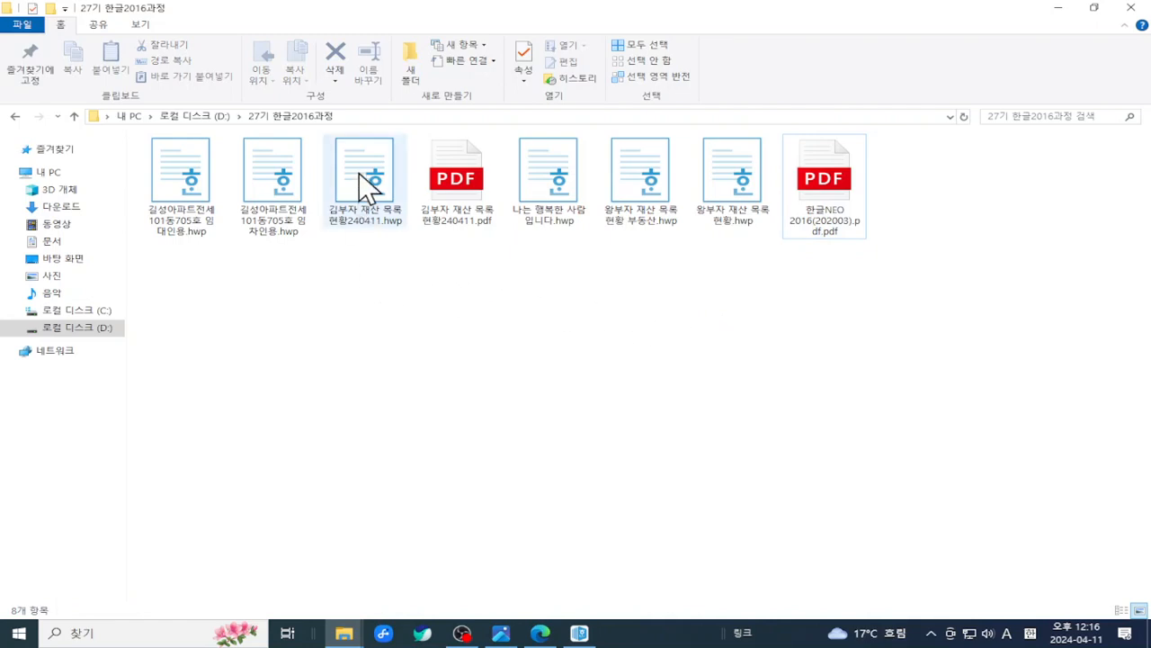
{"action": "mouse_move", "coordinate": [368, 186]}
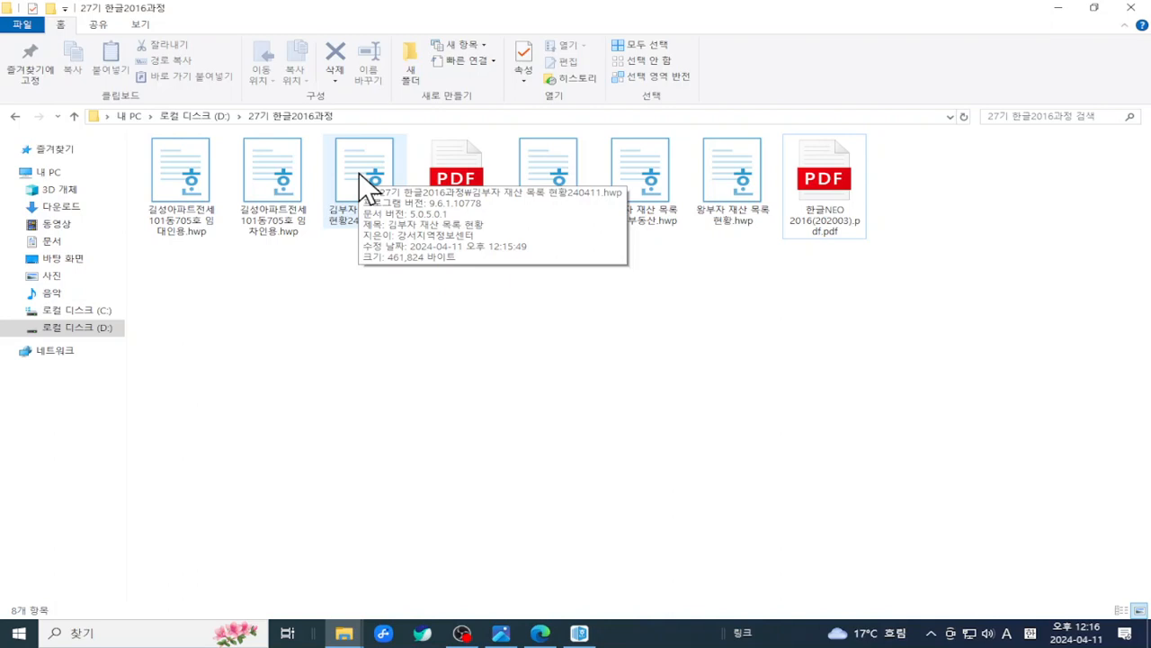
{"action": "mouse_move", "coordinate": [571, 186]}
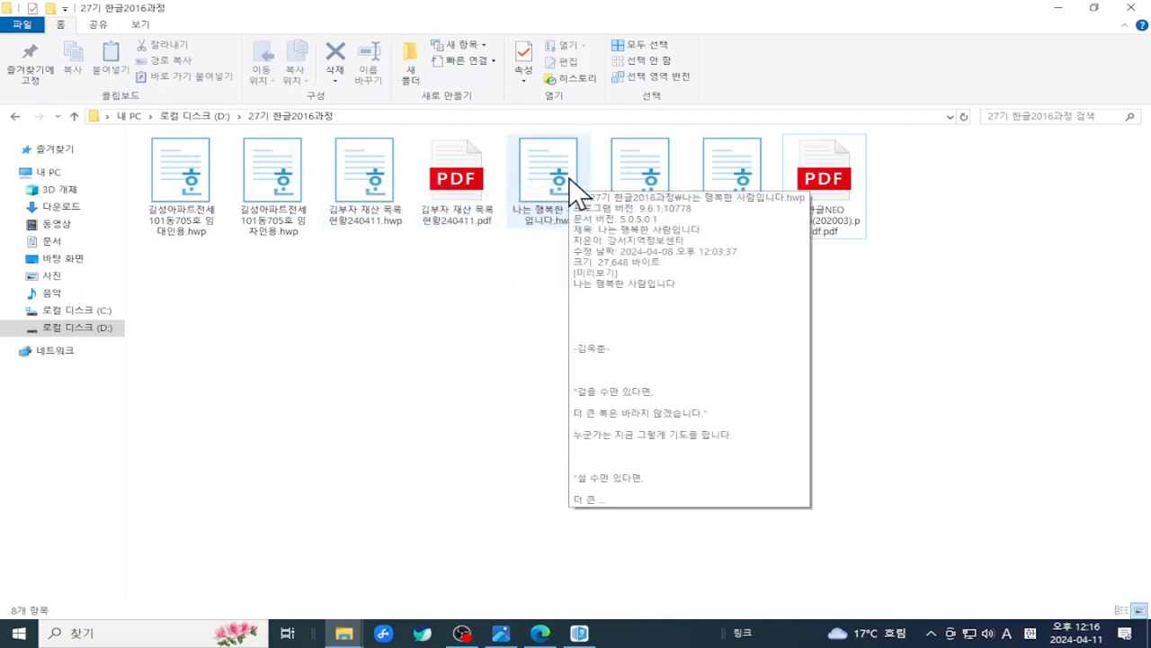
{"action": "mouse_move", "coordinate": [723, 160]}
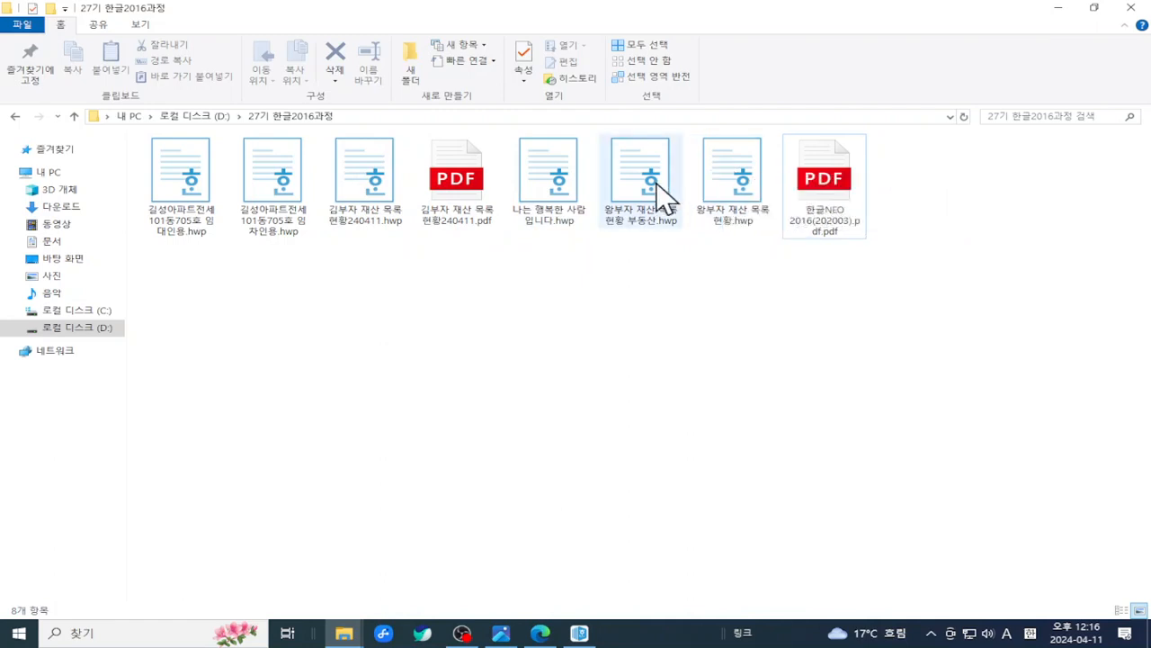
{"action": "mouse_move", "coordinate": [657, 183]}
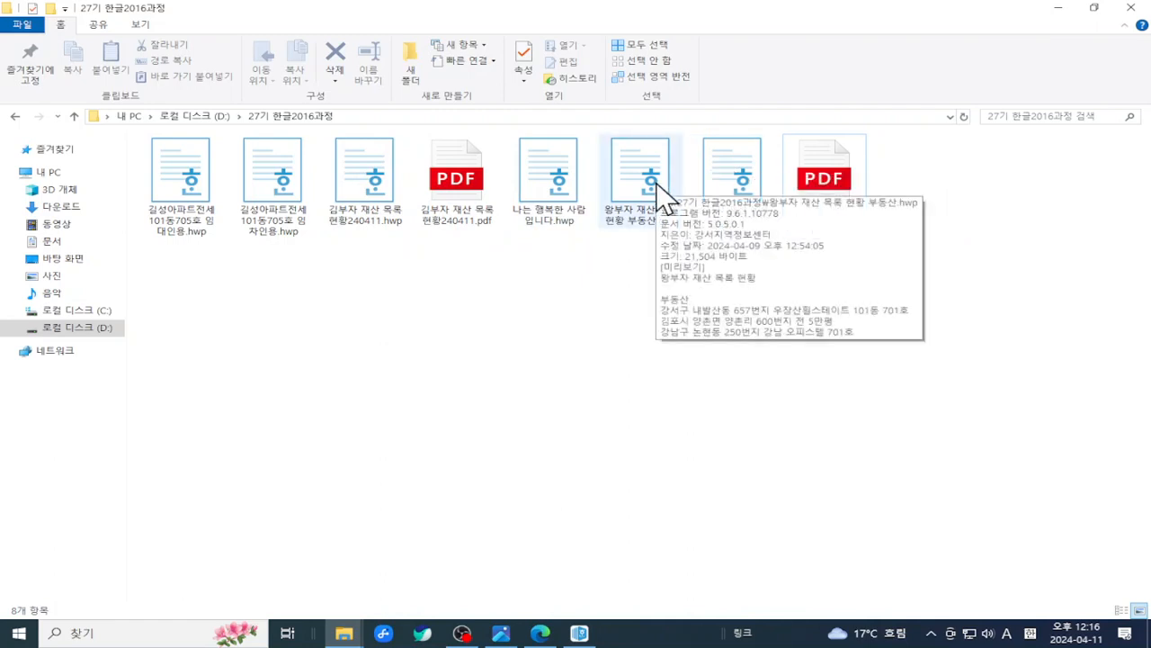
{"action": "mouse_move", "coordinate": [729, 191]}
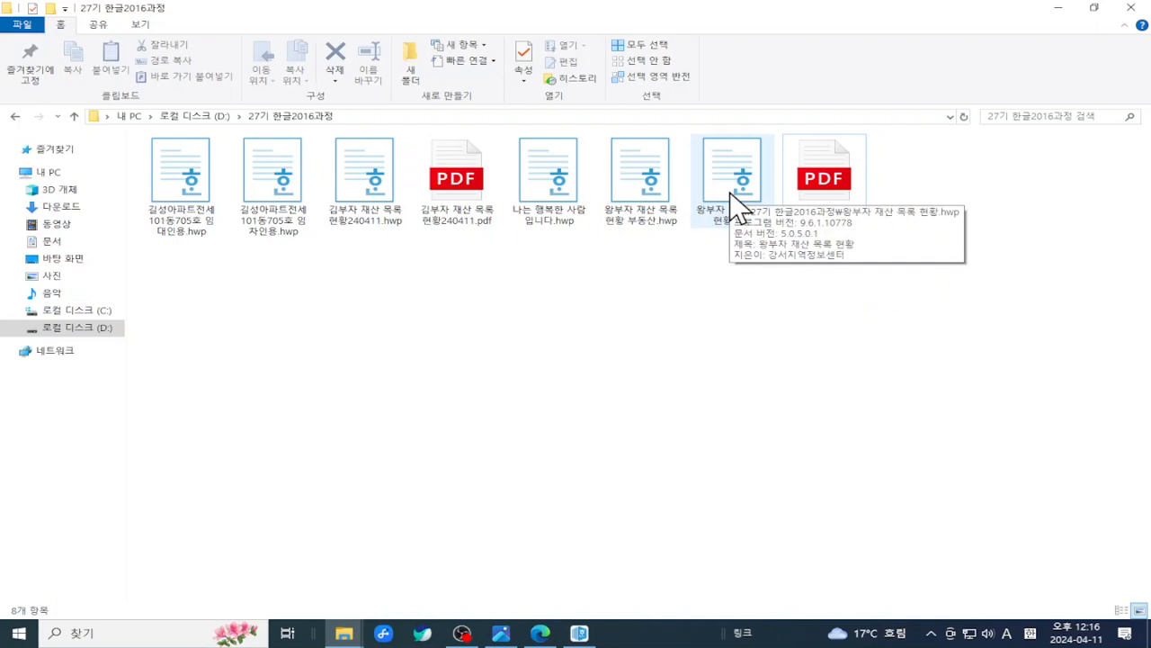
{"action": "mouse_move", "coordinate": [644, 209]}
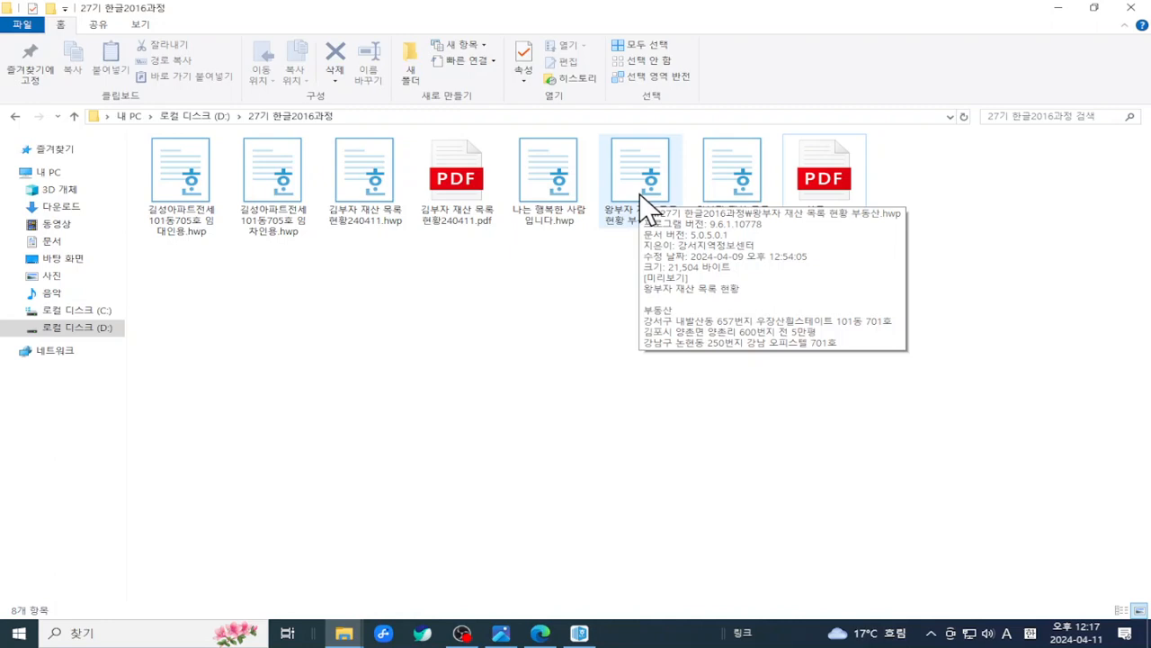
{"action": "double_click", "coordinate": [375, 171]}
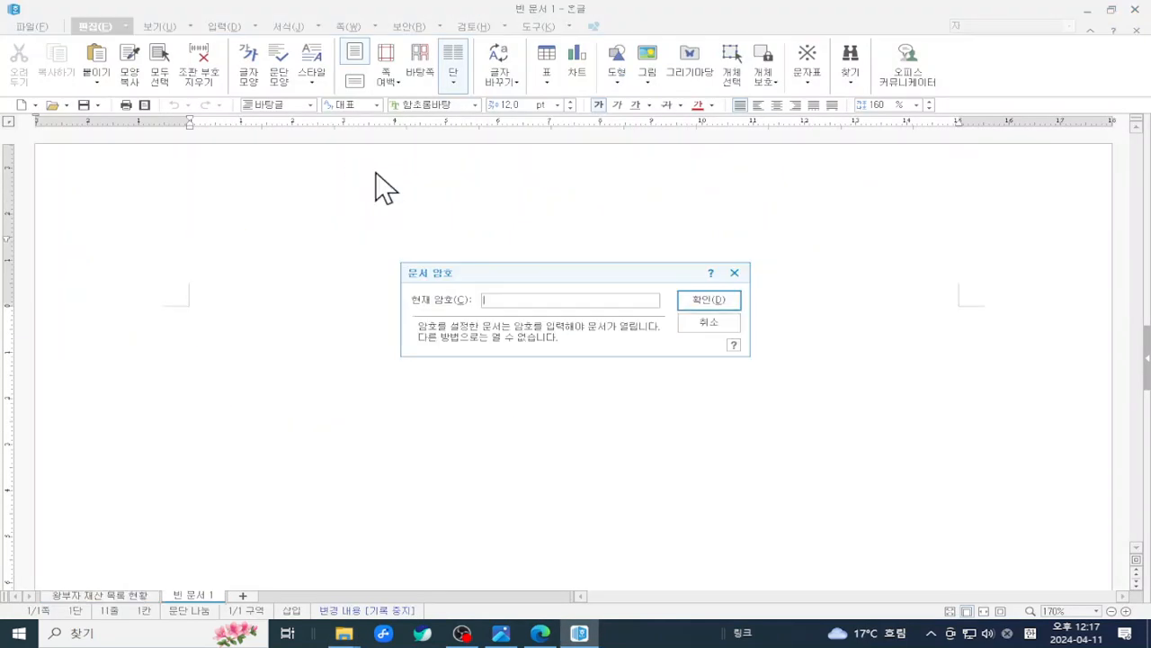
{"action": "left_click_drag", "start_coordinate": [556, 265], "coordinate": [719, 167]}
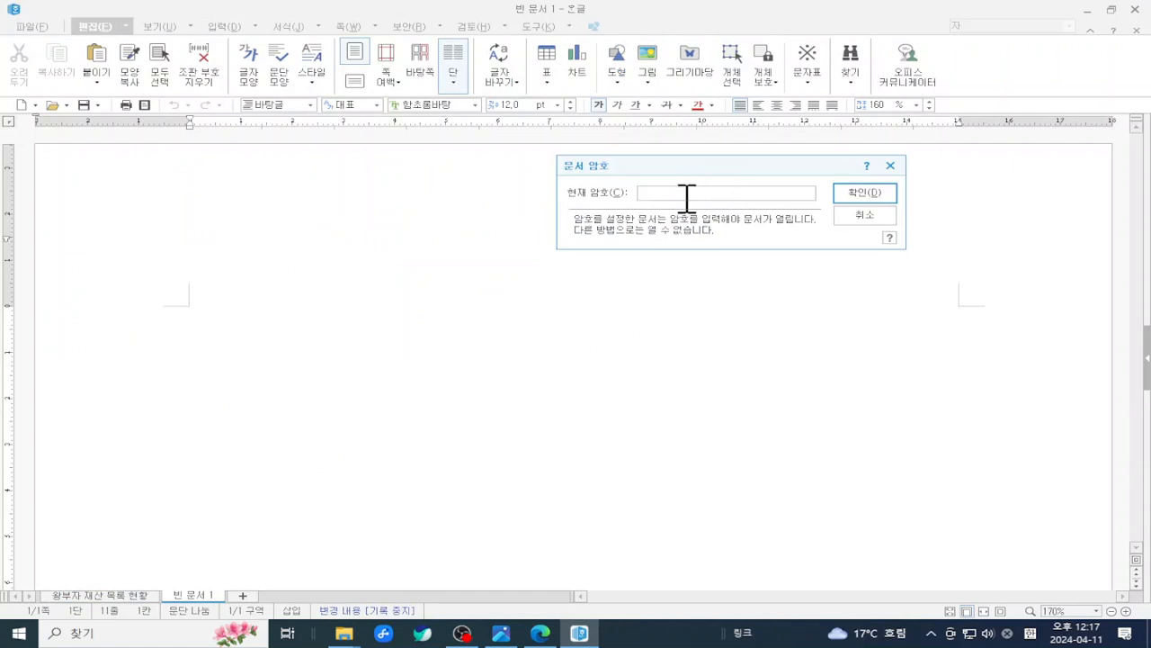
{"action": "type", "text": "*******"}
{"action": "left_click_drag", "start_coordinate": [689, 192], "coordinate": [551, 202]}
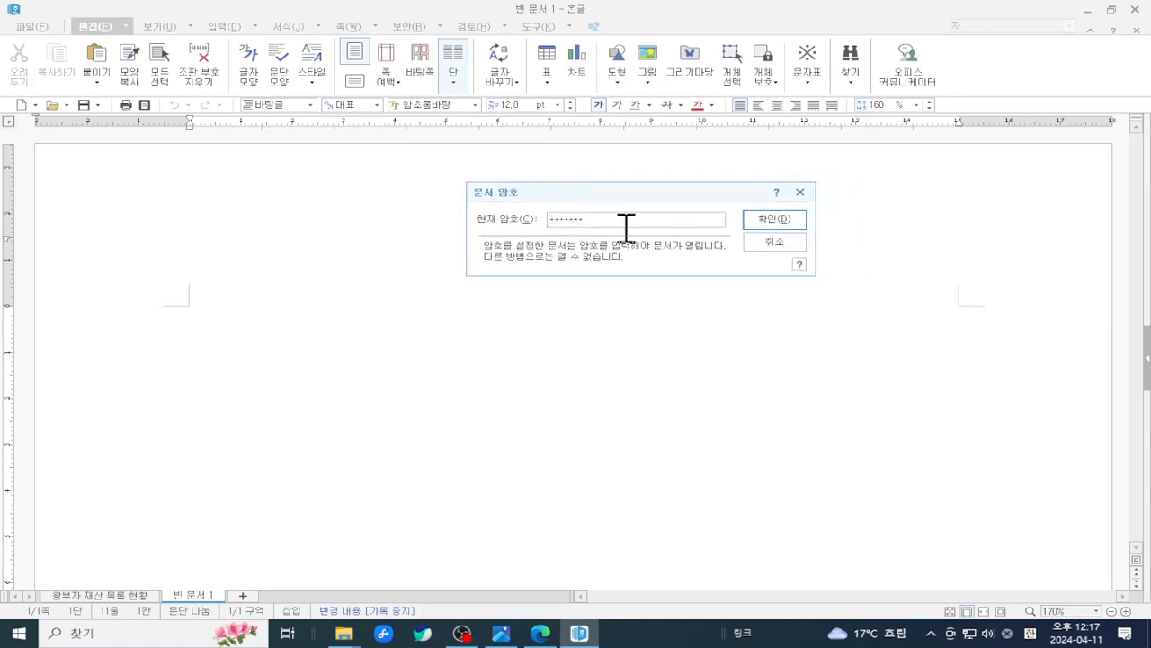
{"action": "left_click_drag", "start_coordinate": [626, 225], "coordinate": [422, 214]}
{"action": "type", "text": "******"}
{"action": "left_click", "coordinate": [770, 220]}
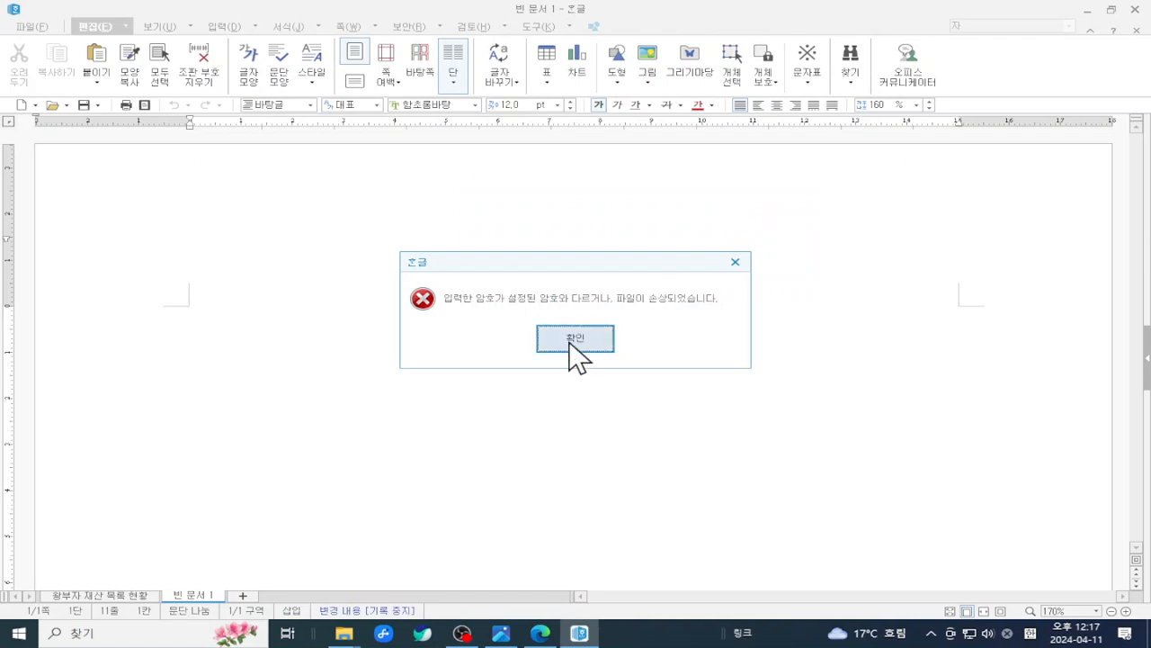
- Dismiss the wrong-password error and close the Hangul window
{"action": "left_click_drag", "start_coordinate": [616, 254], "coordinate": [706, 177]}
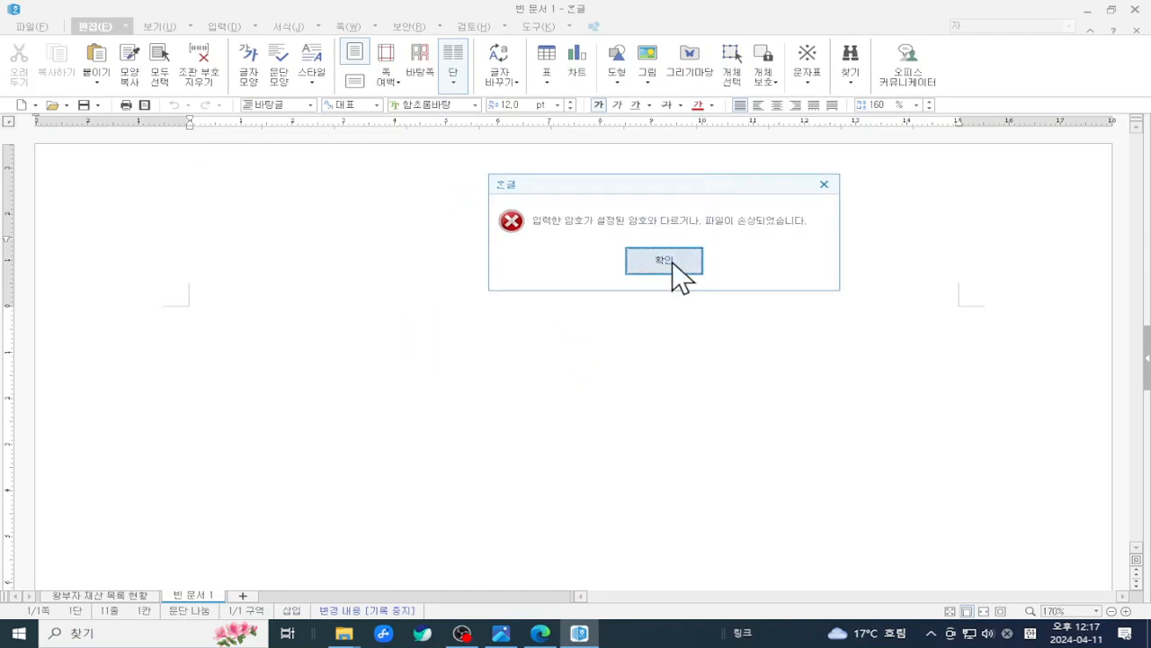
{"action": "left_click", "coordinate": [673, 256]}
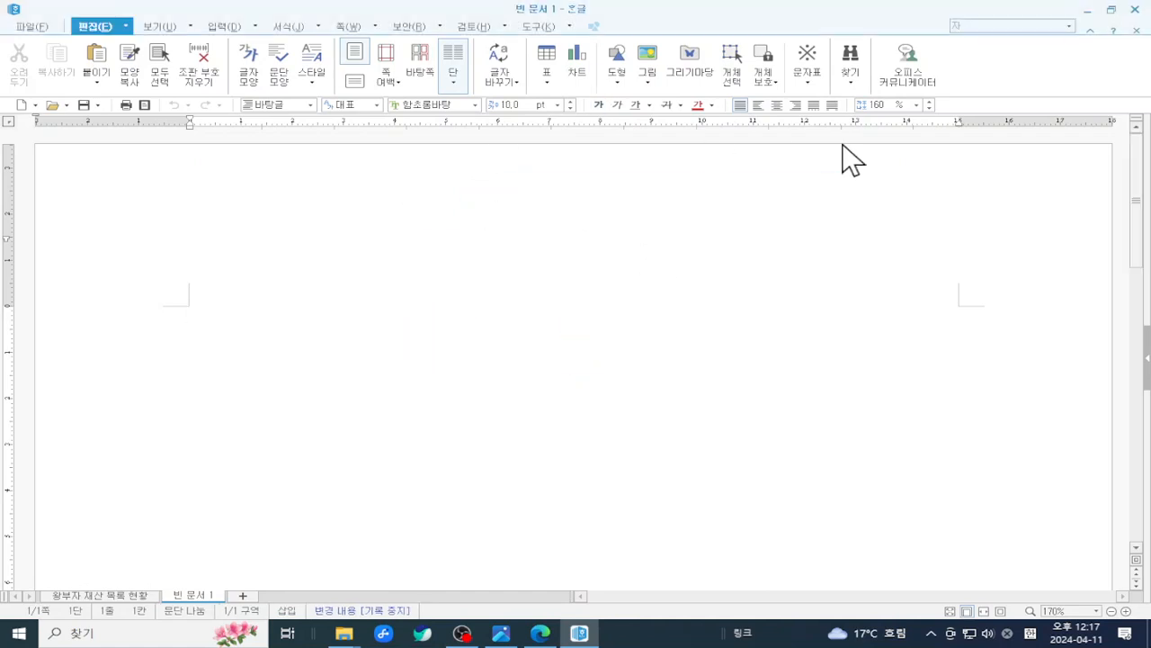
{"action": "left_click", "coordinate": [1135, 9]}
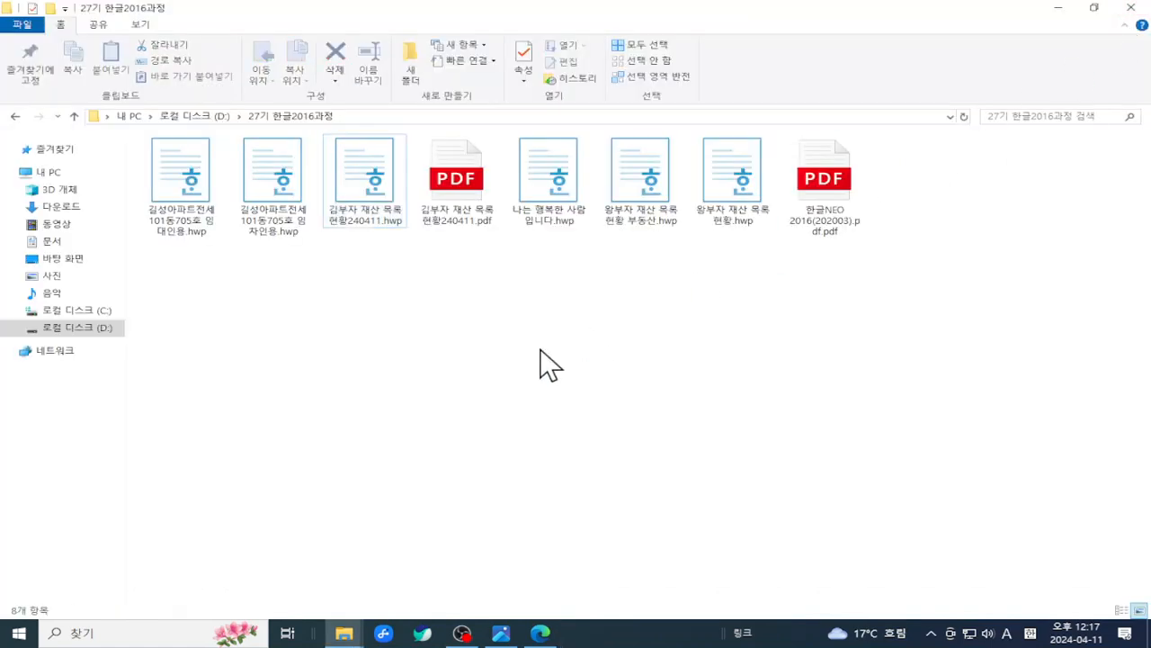
- Reopen the 김부자 file, try another password, dismiss the rejection, and close Hangul
{"action": "double_click", "coordinate": [372, 184]}
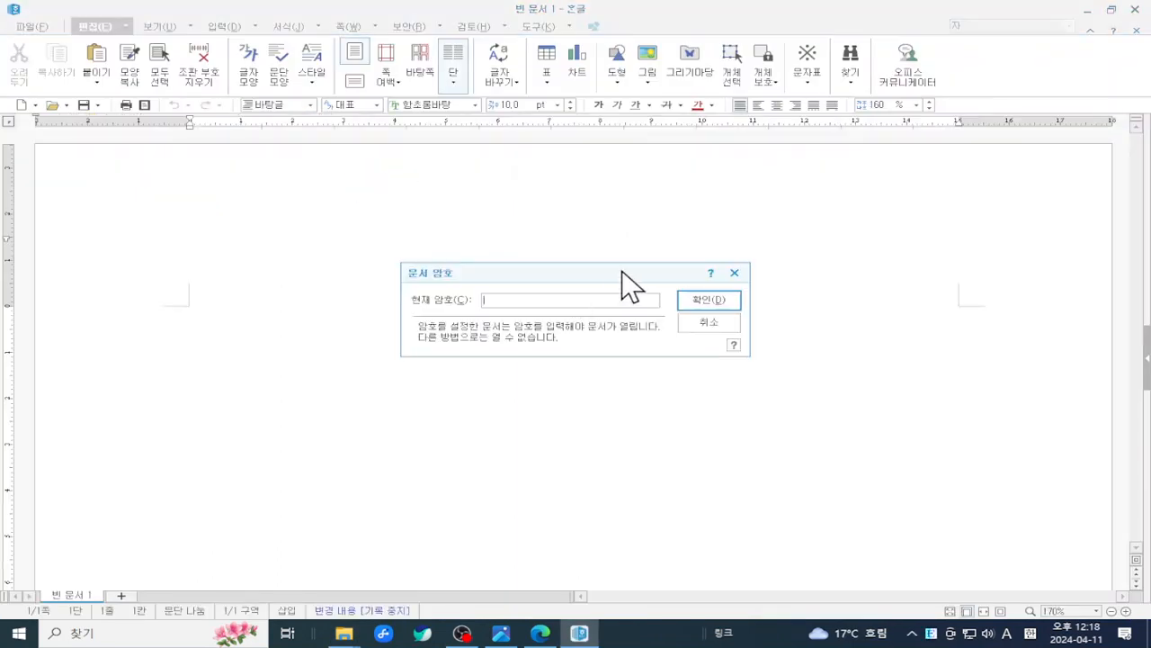
{"action": "left_click_drag", "start_coordinate": [622, 272], "coordinate": [711, 205]}
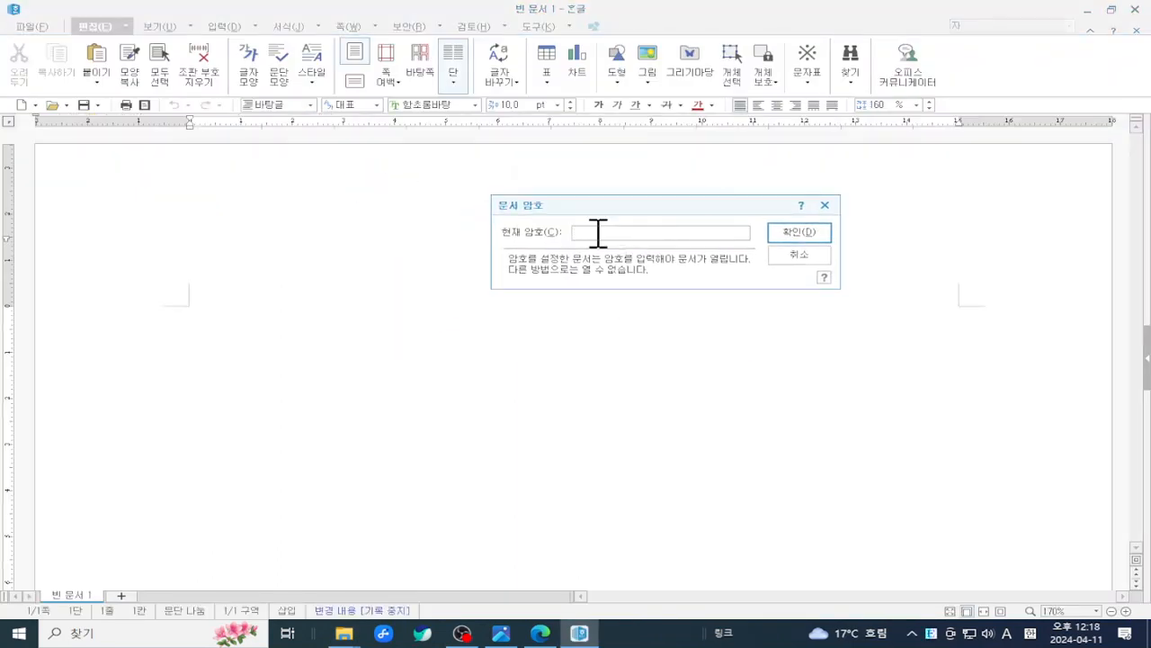
{"action": "type", "text": "*****"}
{"action": "left_click", "coordinate": [801, 233]}
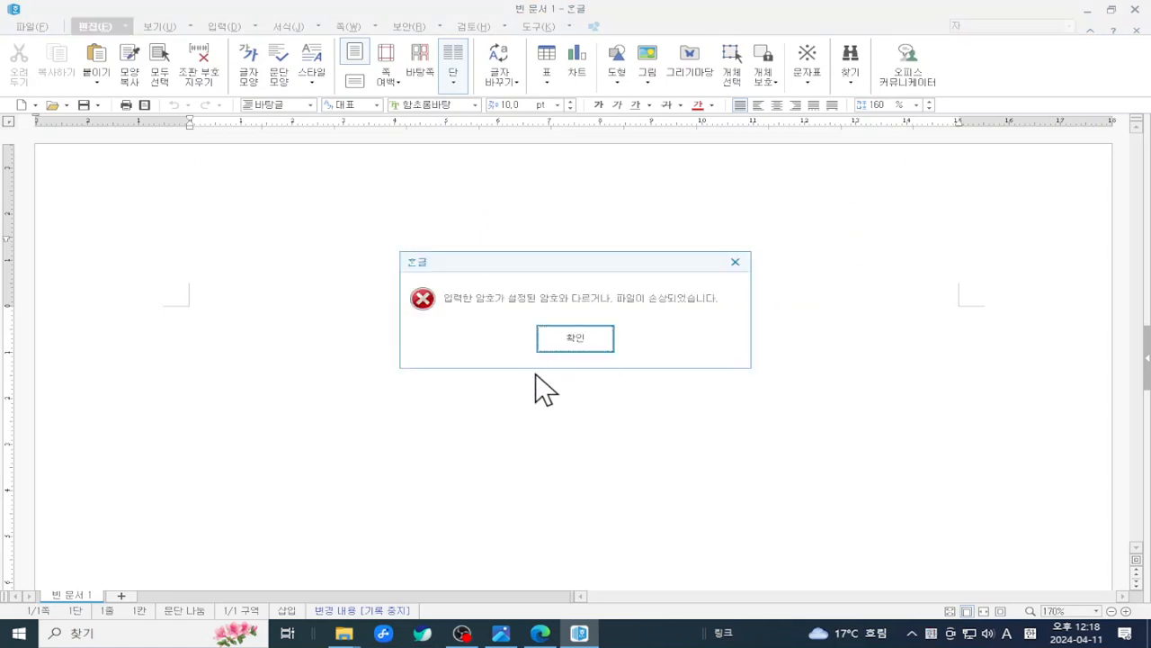
{"action": "left_click", "coordinate": [556, 341]}
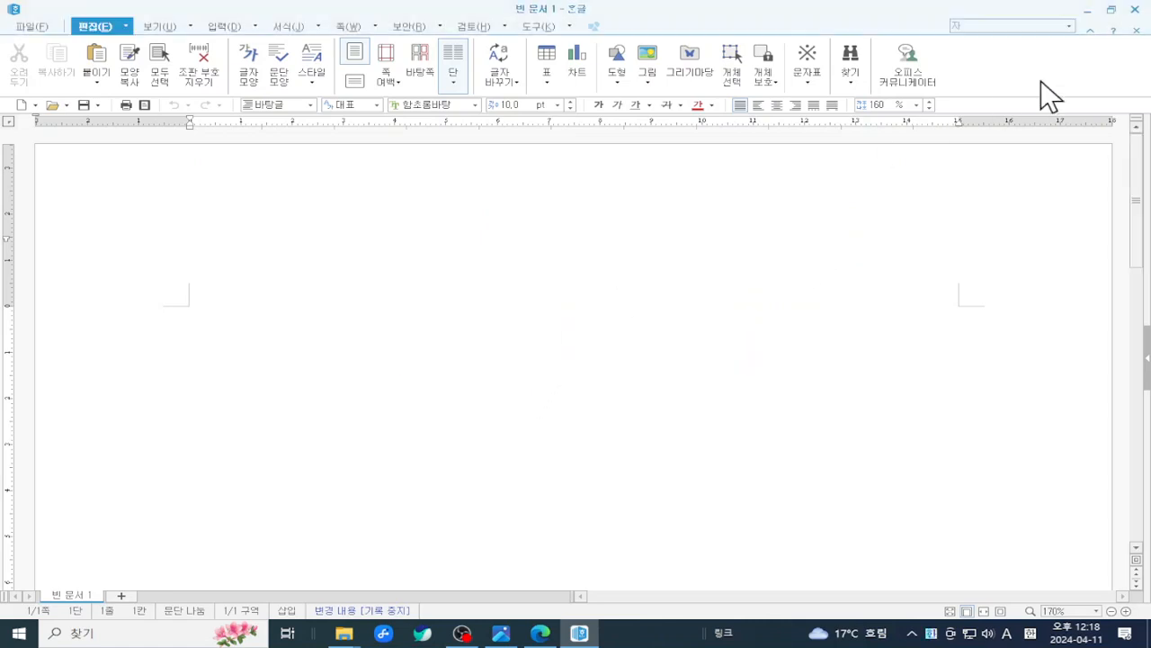
{"action": "left_click", "coordinate": [1135, 7]}
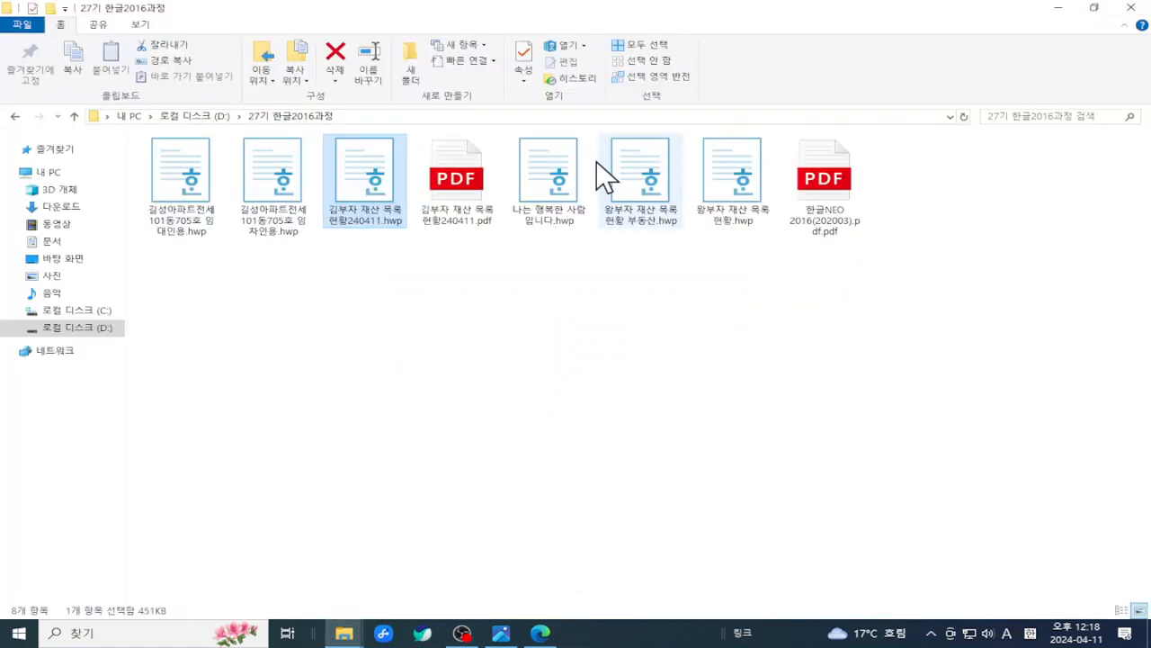
{"action": "double_click", "coordinate": [345, 187]}
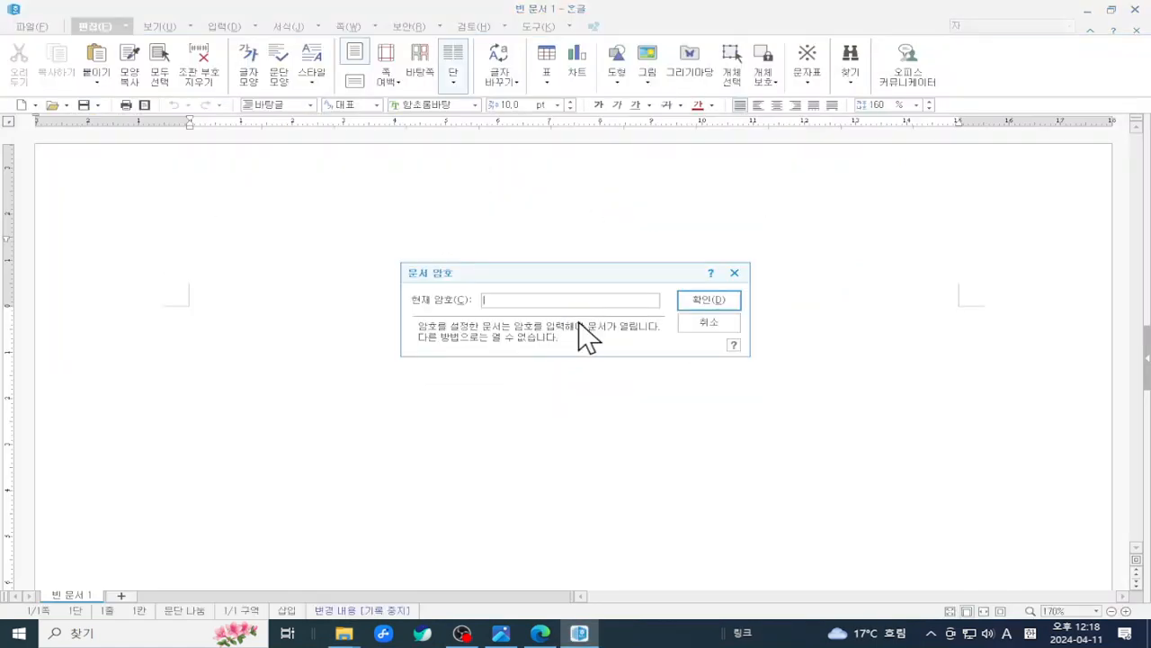
{"action": "type", "text": "****"}
{"action": "left_click", "coordinate": [729, 298]}
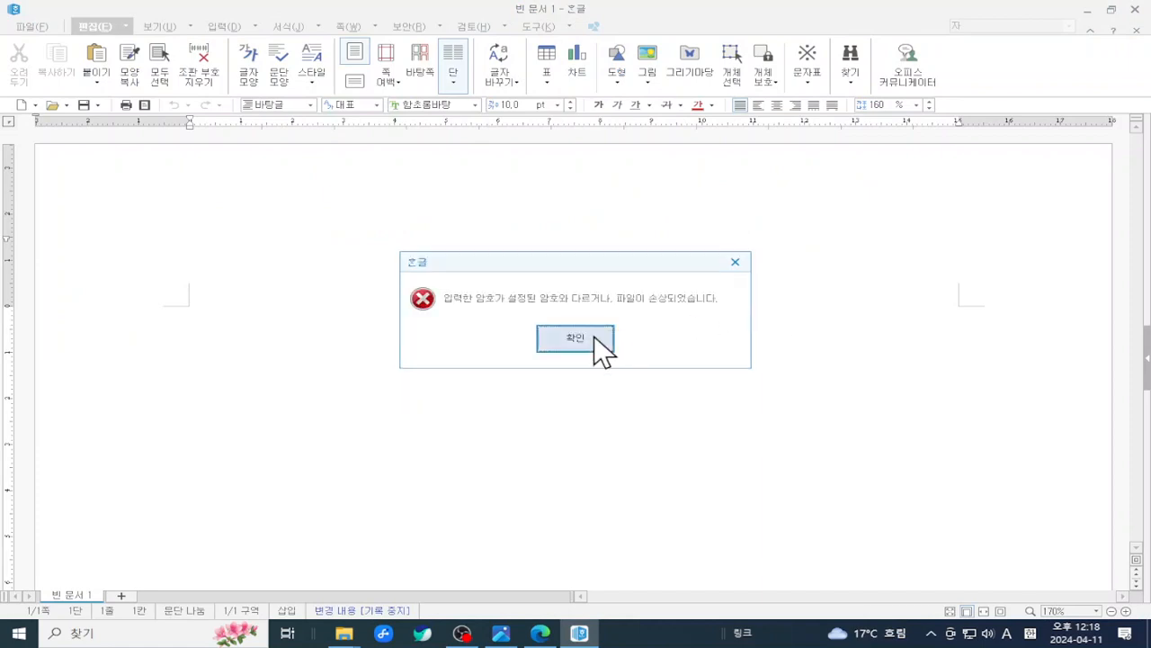
{"action": "left_click", "coordinate": [595, 338]}
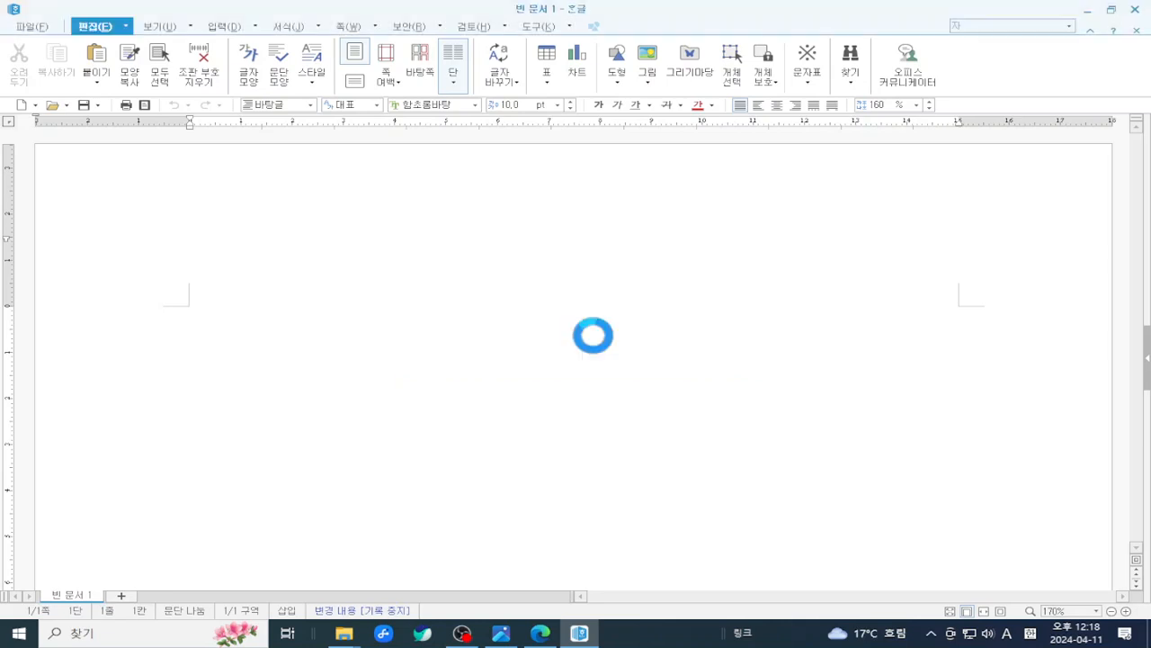
{"action": "left_click", "coordinate": [1138, 9]}
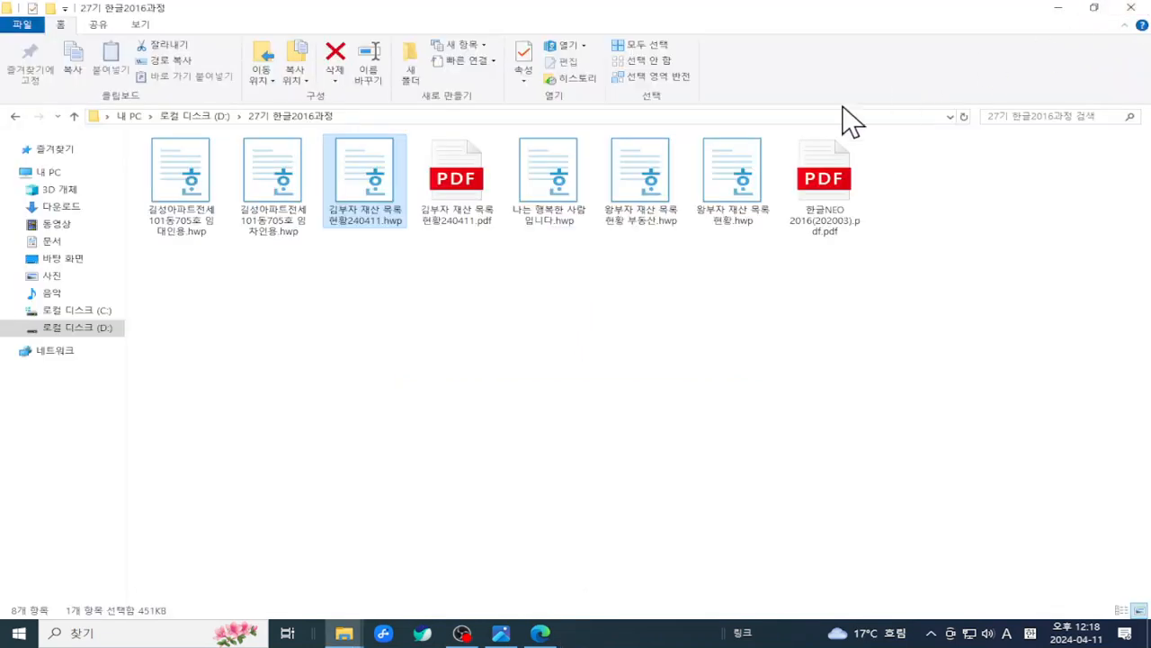
- Open 김부자 재산 목록 현황240411.hwp with the correct password and view its 부동산 entries
{"action": "double_click", "coordinate": [370, 174]}
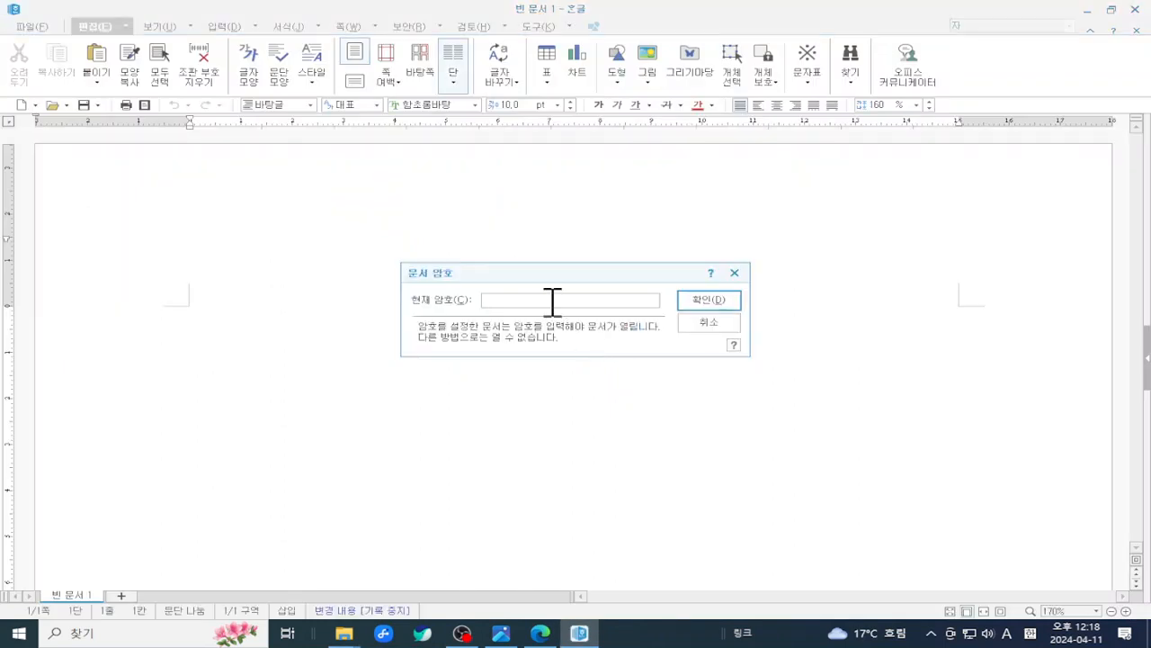
{"action": "type", "text": "******"}
{"action": "left_click", "coordinate": [716, 299]}
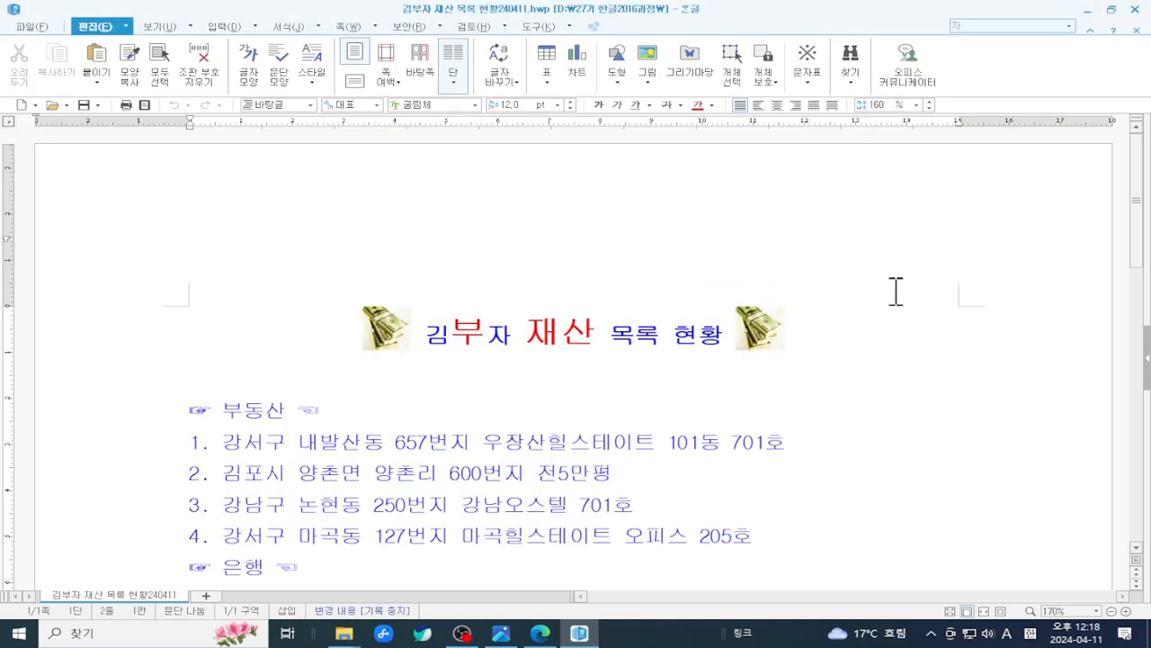
{"action": "scroll", "coordinate": [896, 291], "scroll_direction": "down", "scroll_amount": 3}
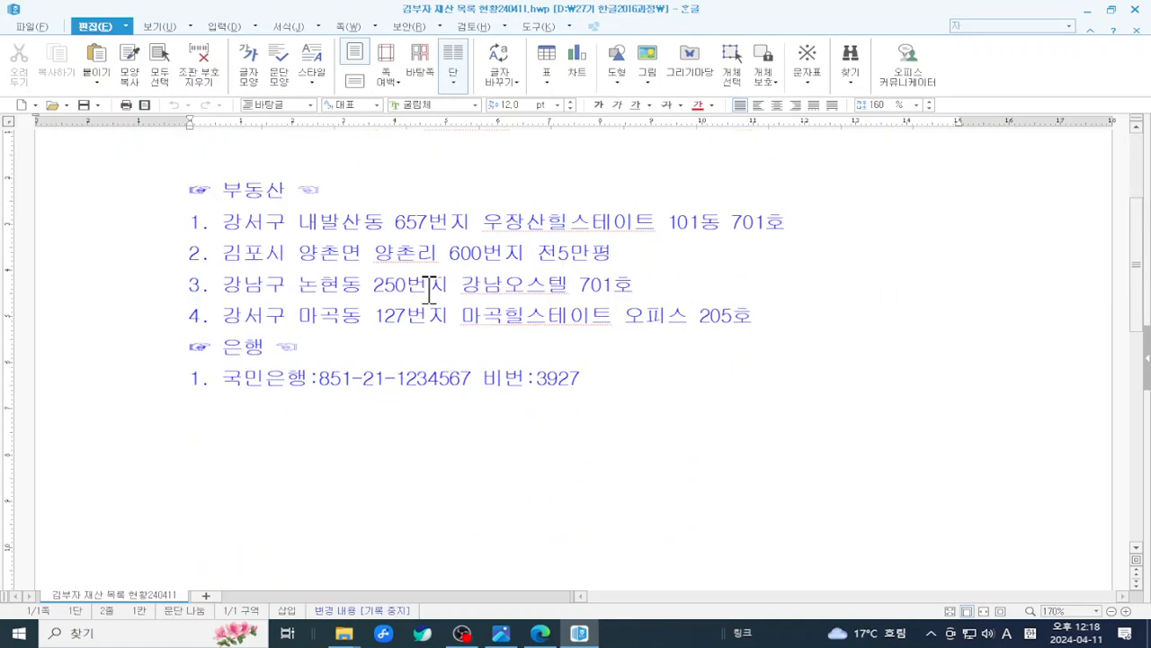
{"action": "left_click", "coordinate": [521, 201]}
{"action": "scroll", "coordinate": [521, 201], "scroll_direction": "up", "scroll_amount": 2}
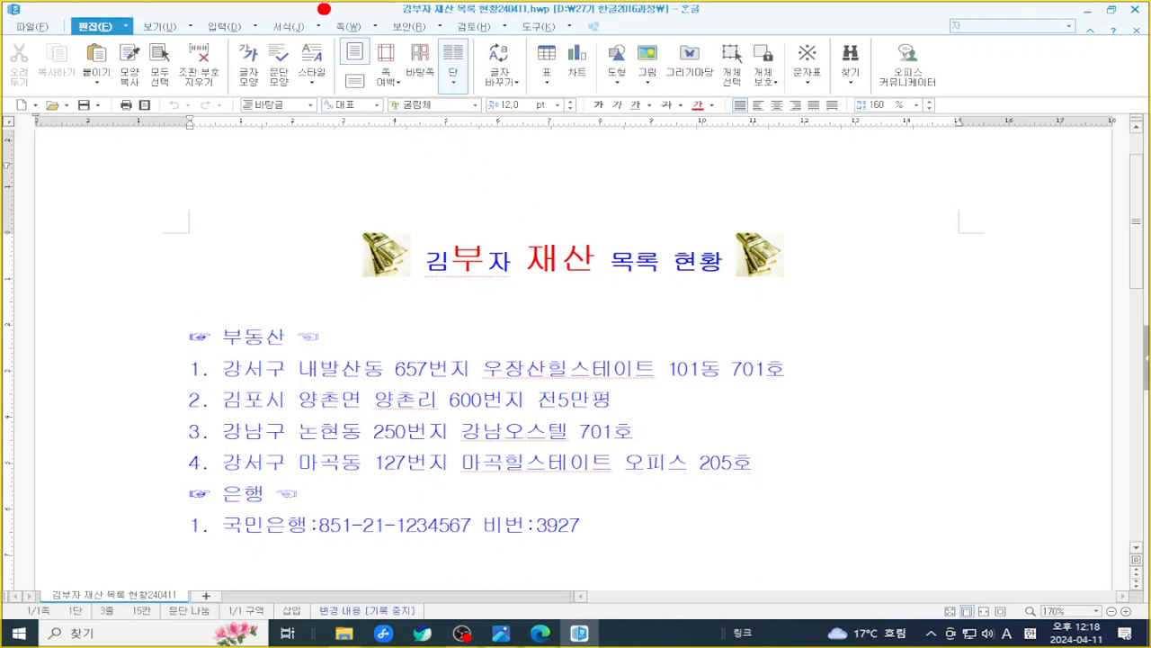
- Through 보안 > 문서 암호 변경/해제, enter the current password and choose 해제(D) to remove it
{"action": "mouse_move", "coordinate": [376, 4]}
{"action": "left_mouse_down"}
{"action": "mouse_move", "coordinate": [376, 50]}
{"action": "mouse_move", "coordinate": [450, 7]}
{"action": "left_mouse_up"}
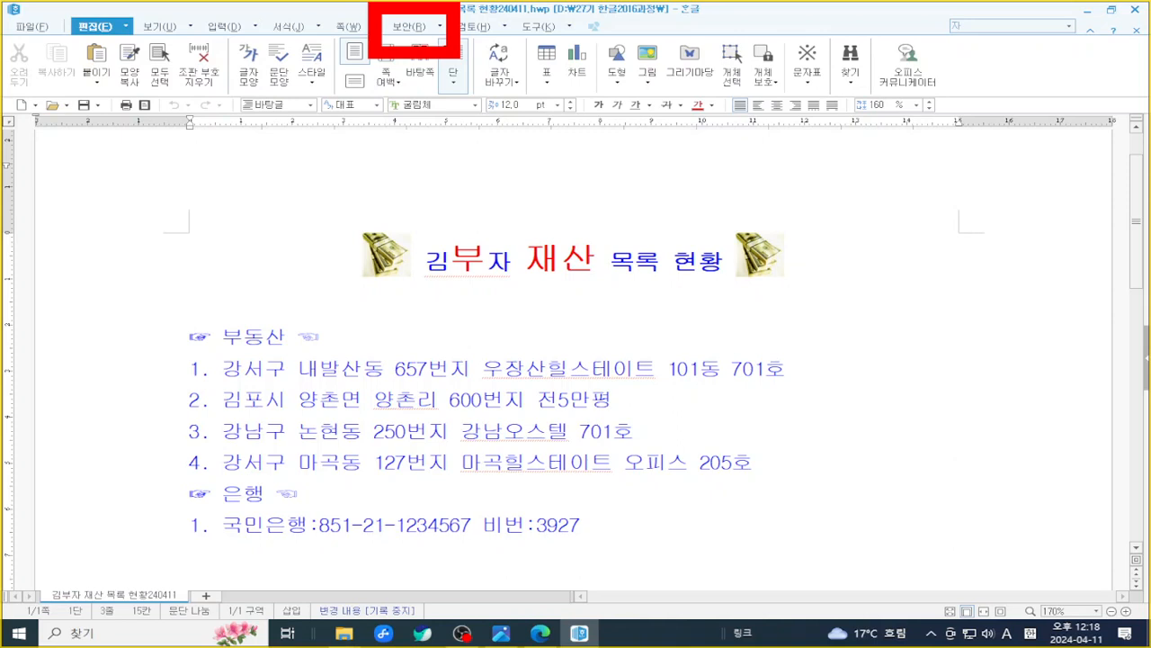
{"action": "key", "text": "Escape"}
{"action": "left_click", "coordinate": [416, 26]}
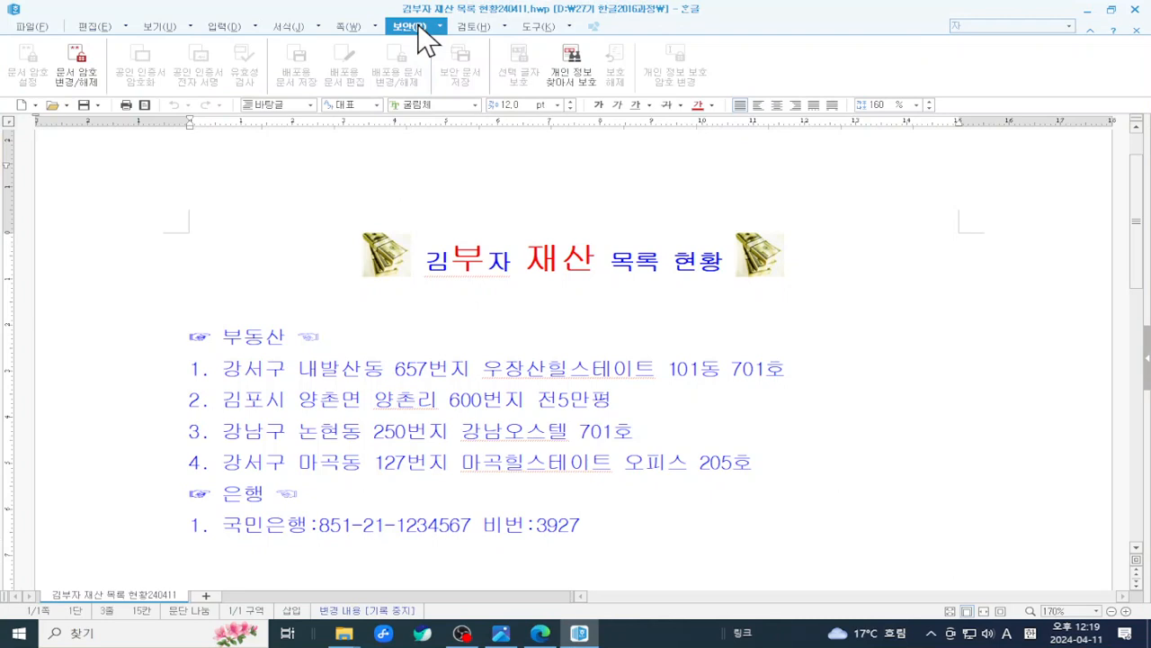
{"action": "key", "text": "ctrl+2"}
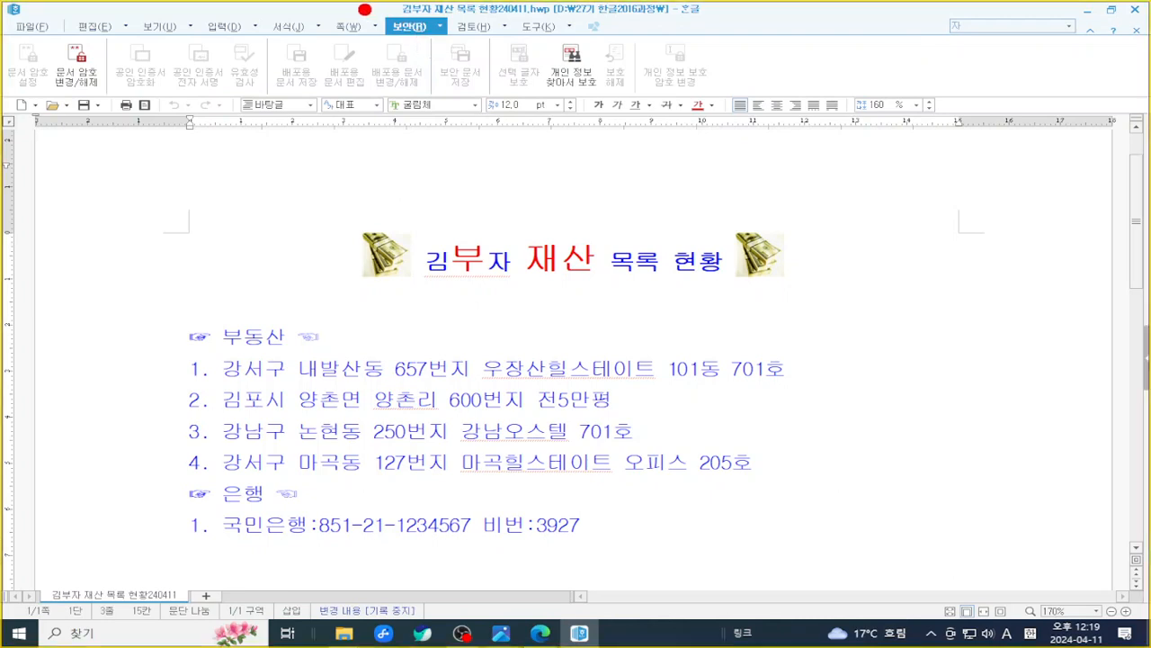
{"action": "left_click_drag", "start_coordinate": [365, 10], "coordinate": [460, 47]}
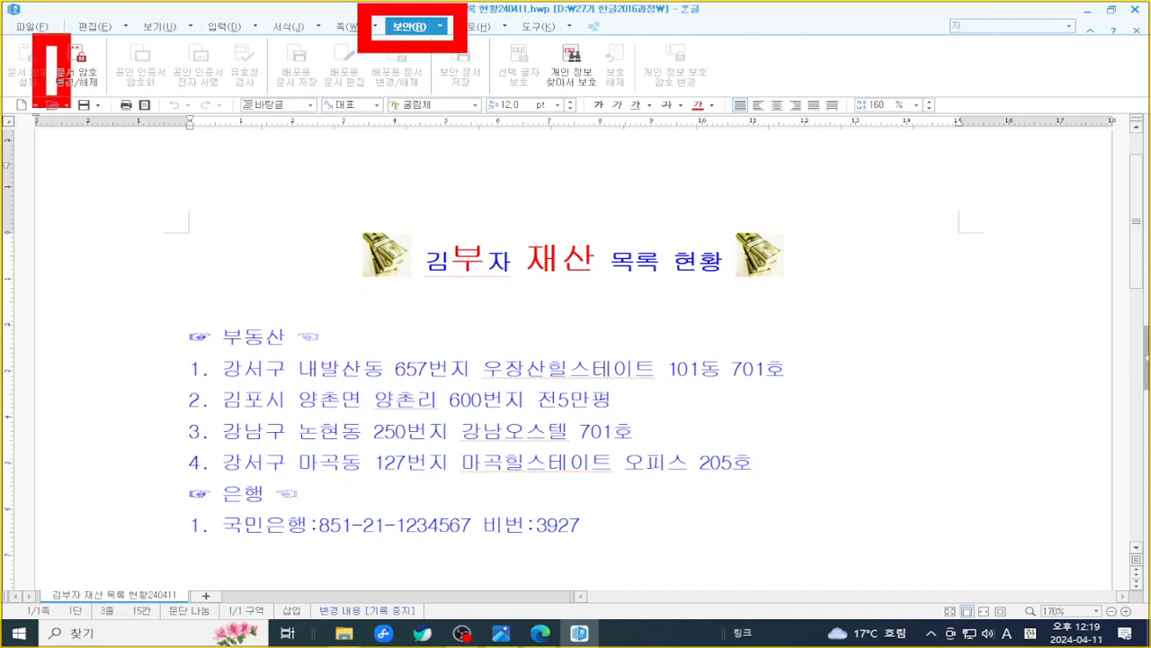
{"action": "left_click", "coordinate": [89, 52]}
{"action": "left_click_drag", "start_coordinate": [517, 239], "coordinate": [715, 149]}
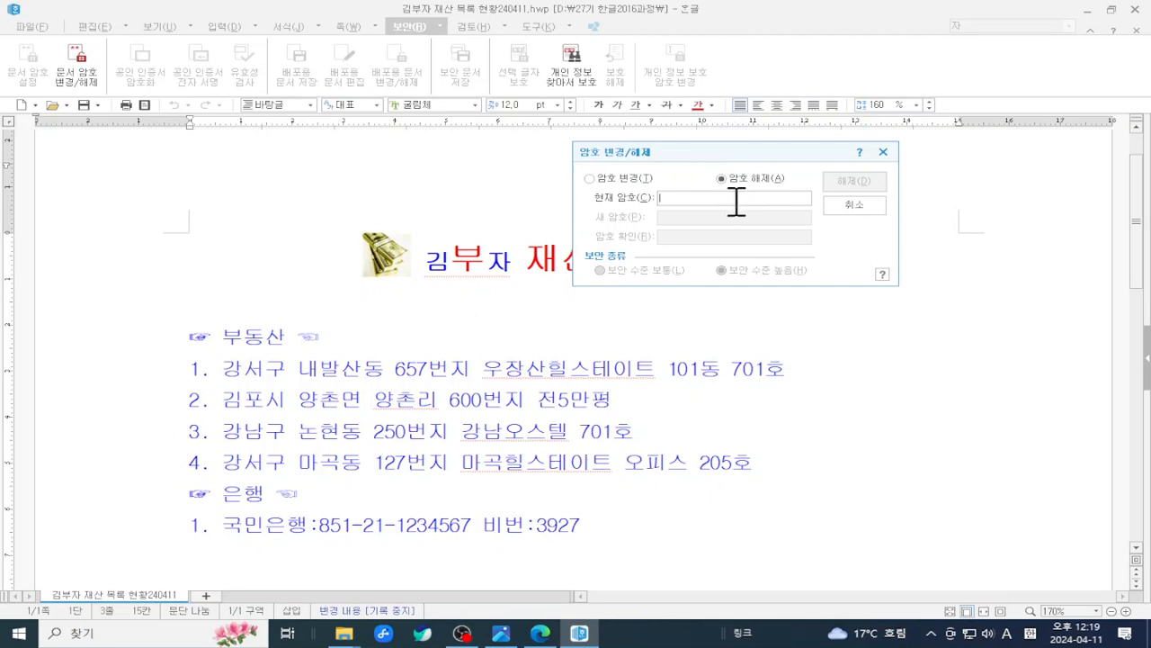
{"action": "type", "text": "*****"}
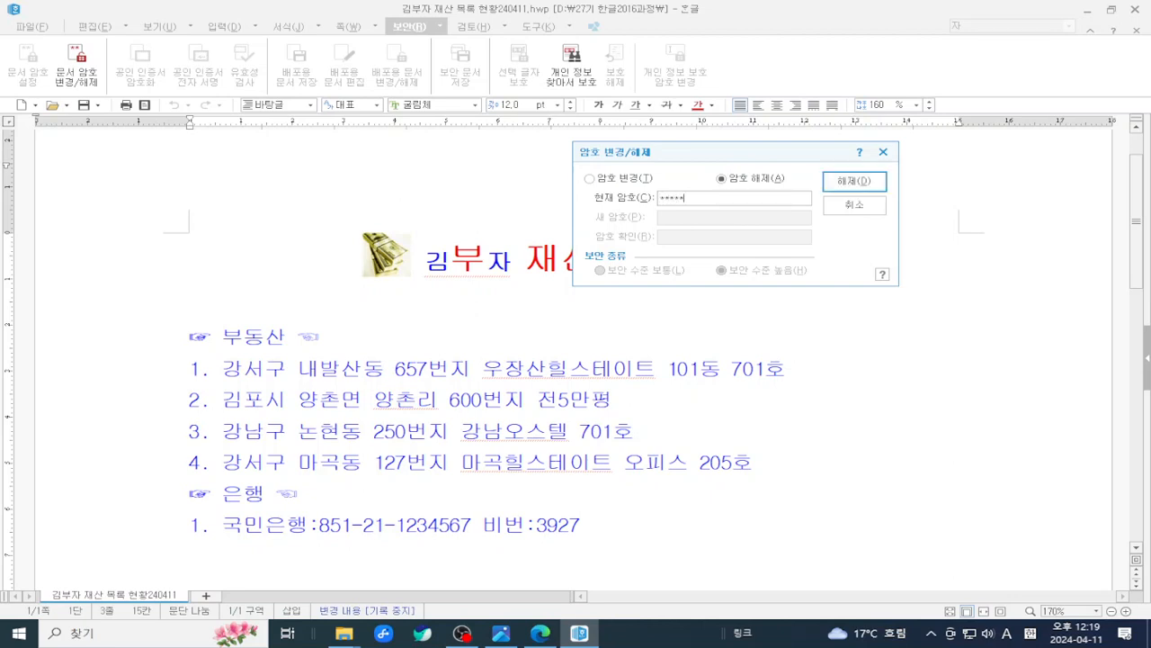
{"action": "type", "text": "*"}
{"action": "left_click", "coordinate": [854, 183]}
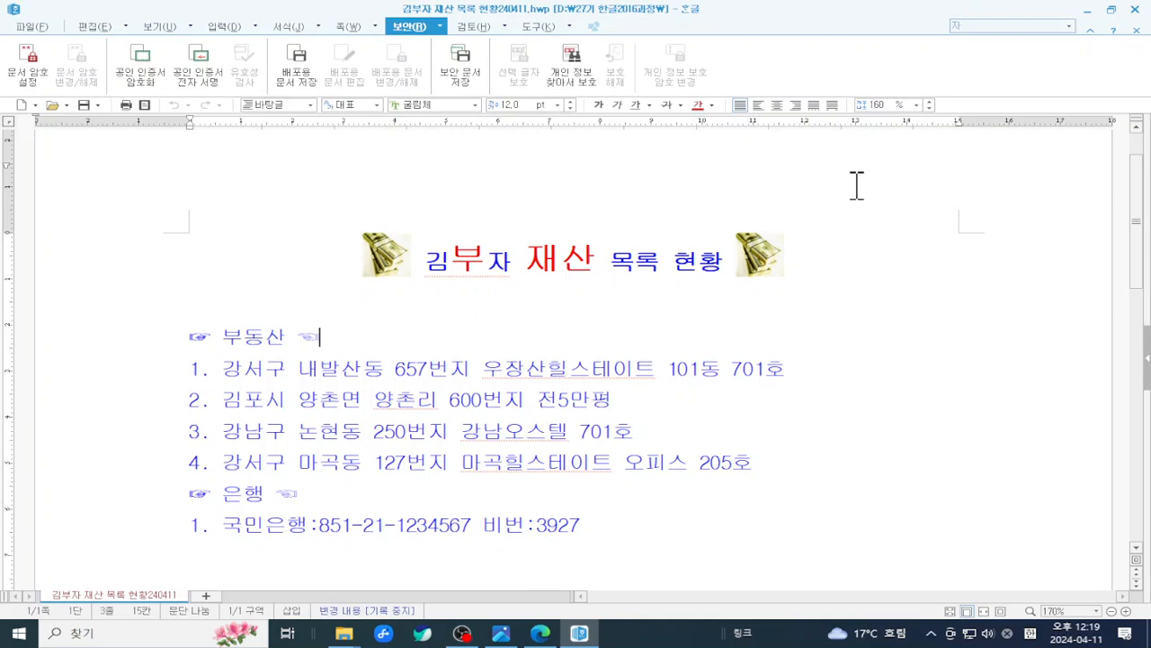
- Save the now unprotected 김부자 asset-list document
{"action": "scroll", "coordinate": [856, 184], "scroll_direction": "down", "scroll_amount": 3}
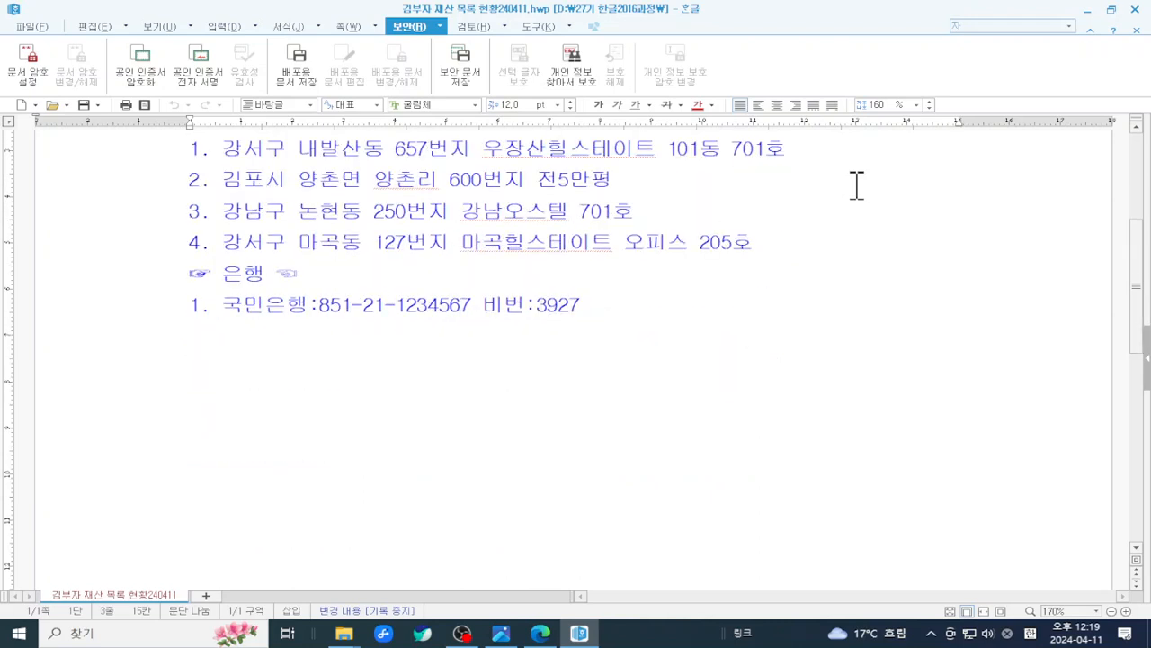
{"action": "scroll", "coordinate": [857, 185], "scroll_direction": "up", "scroll_amount": 4}
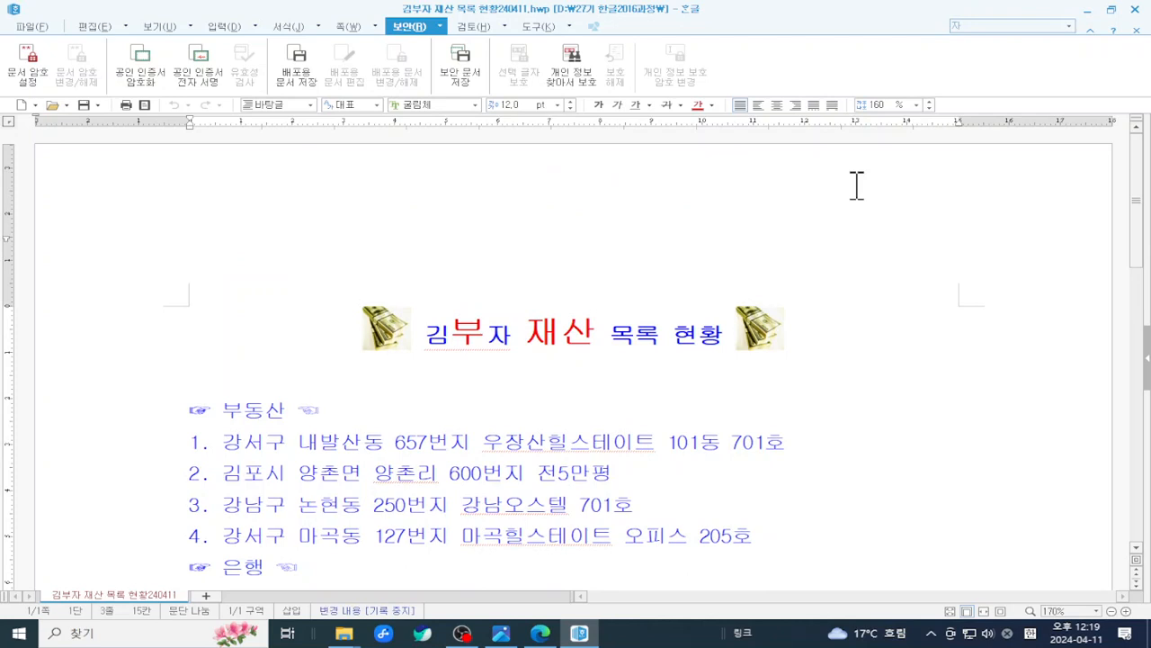
{"action": "left_click", "coordinate": [887, 292]}
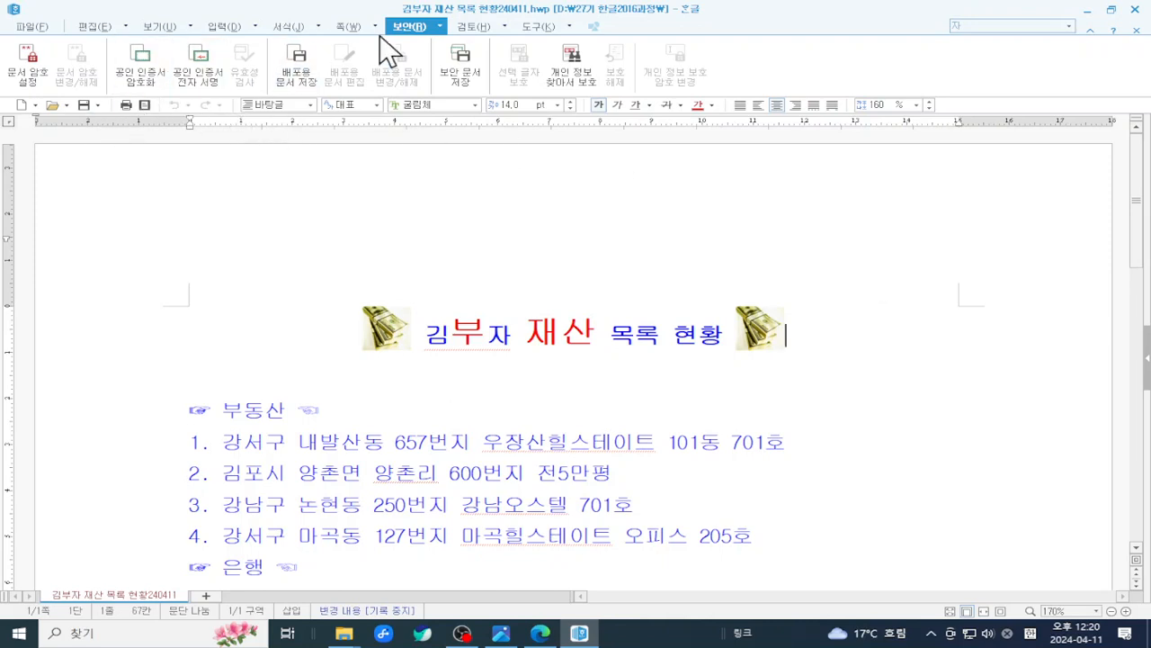
{"action": "left_click", "coordinate": [83, 105]}
{"action": "left_click", "coordinate": [85, 107]}
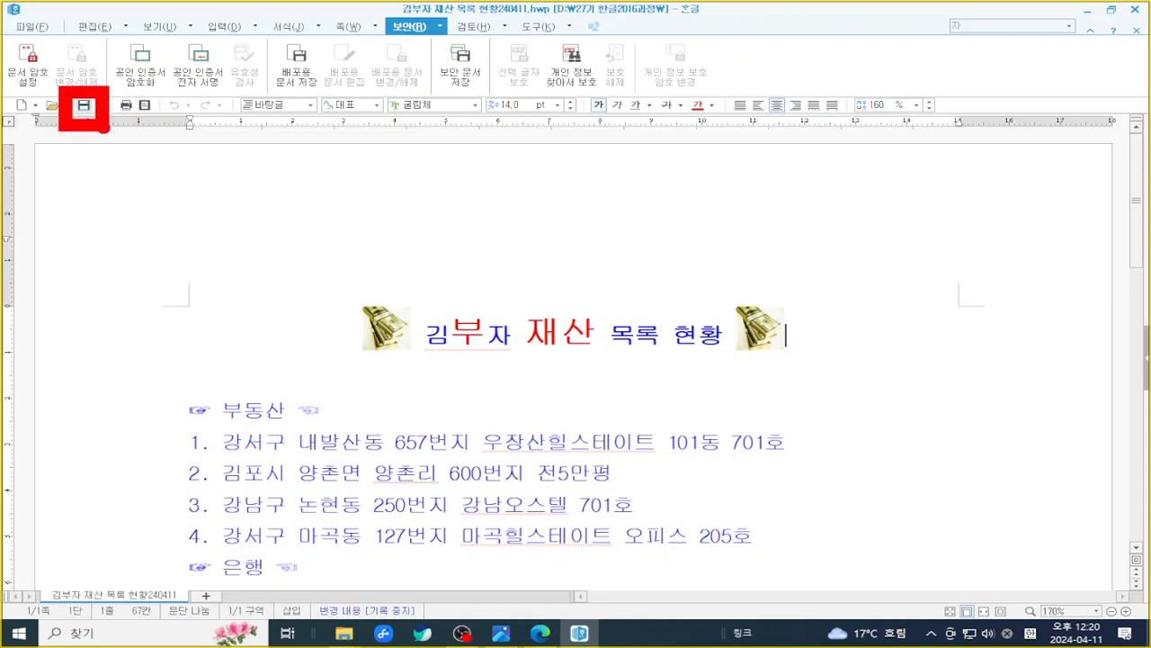
- Look over the 파일 menu, highlight the whole asset list, then reopen the 파일 menu
{"action": "left_click", "coordinate": [40, 33]}
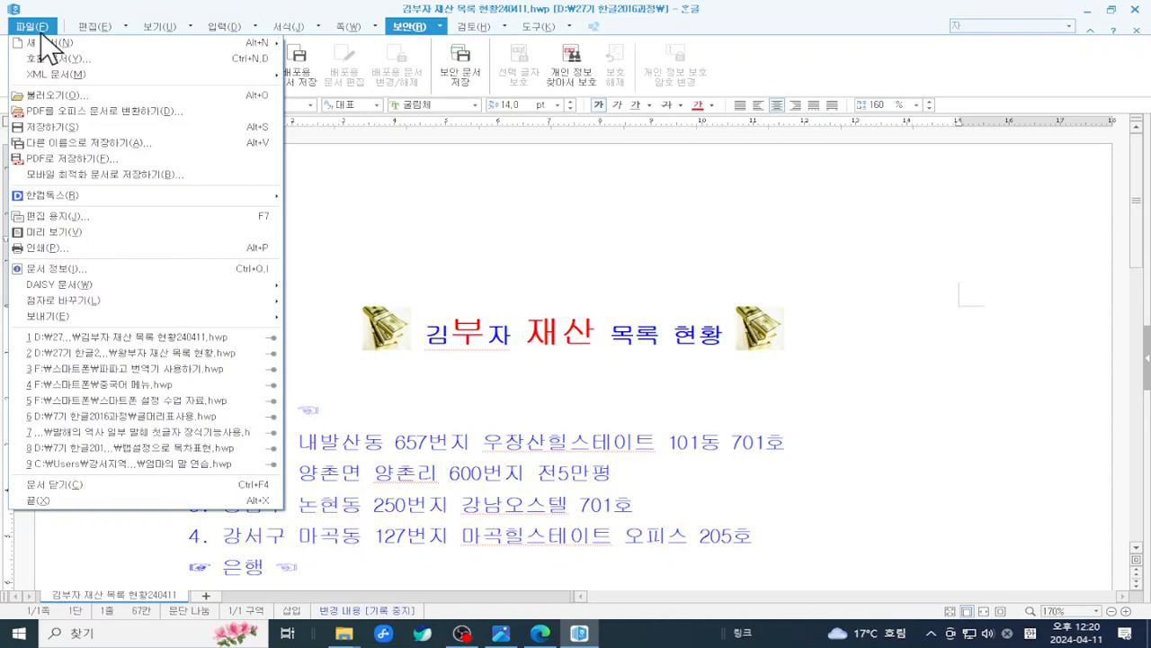
{"action": "left_click", "coordinate": [530, 223]}
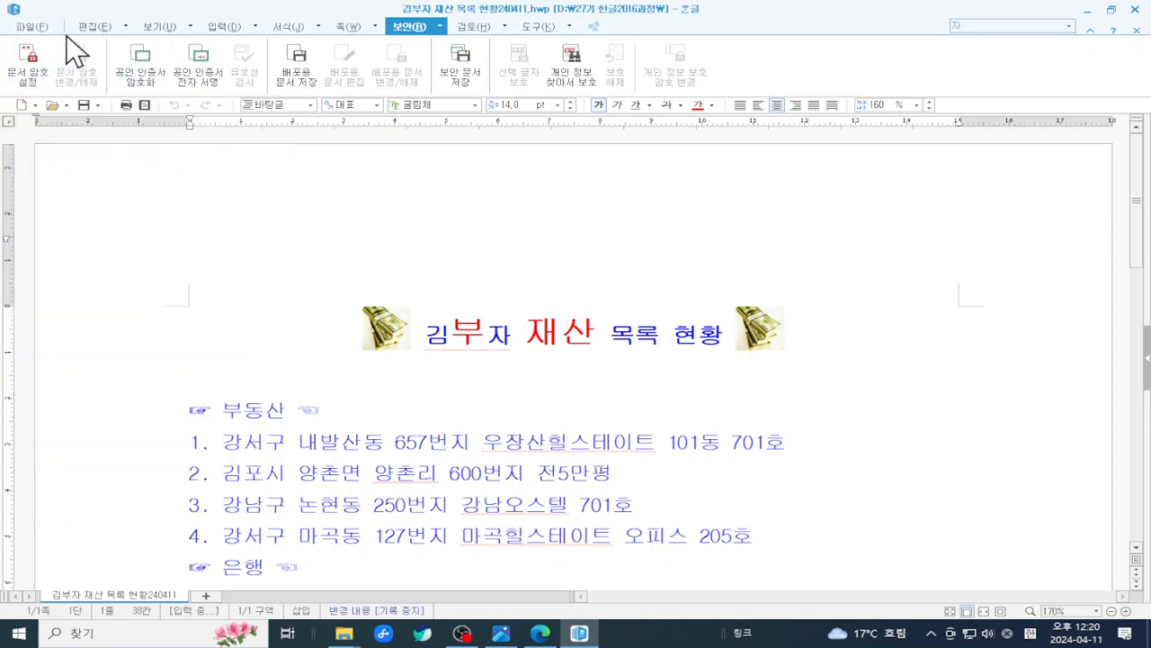
{"action": "key", "text": "Home"}
{"action": "scroll", "coordinate": [400, 226], "scroll_direction": "down", "scroll_amount": 3}
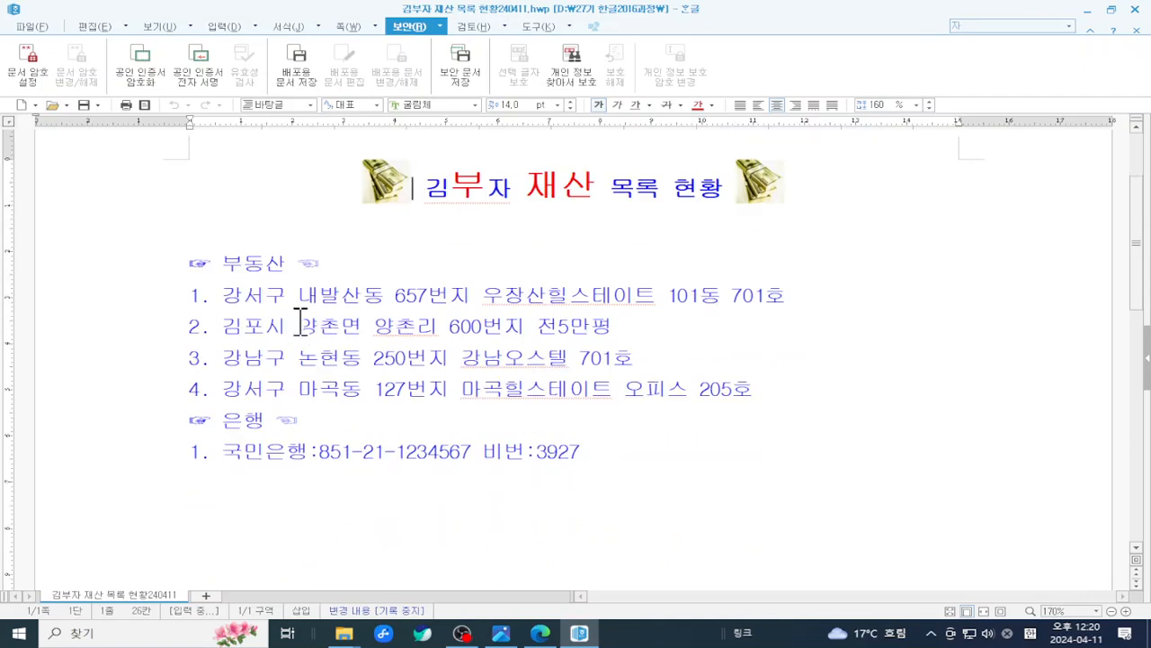
{"action": "scroll", "coordinate": [472, 253], "scroll_direction": "down", "scroll_amount": 2}
{"action": "scroll", "coordinate": [472, 253], "scroll_direction": "up", "scroll_amount": 4}
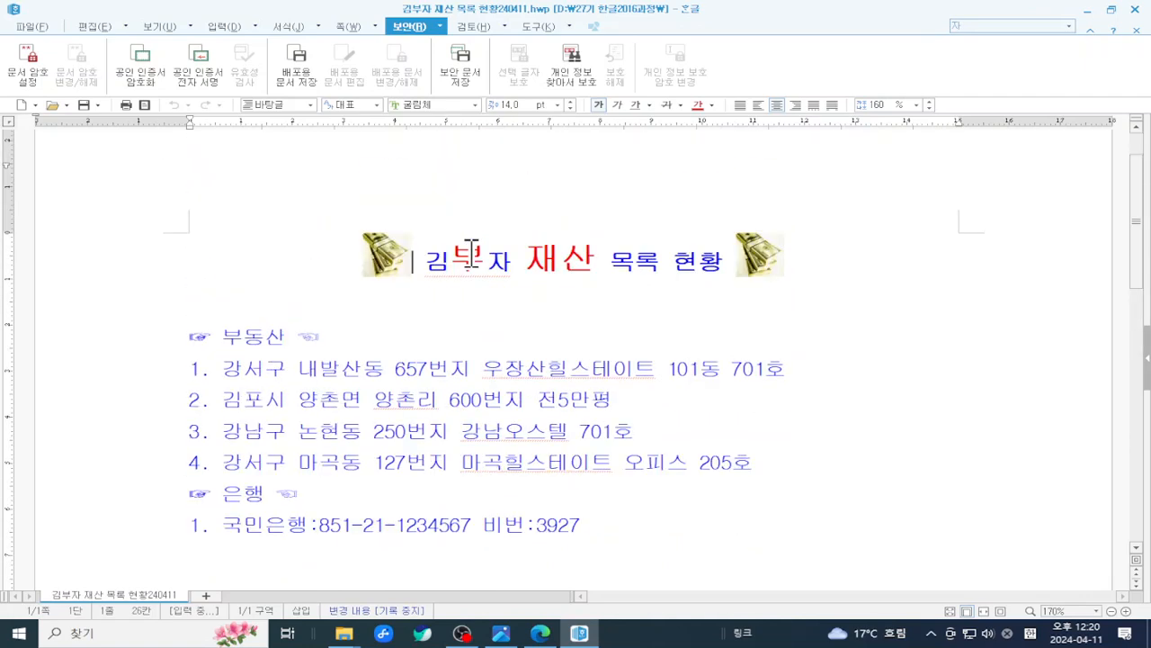
{"action": "scroll", "coordinate": [471, 252], "scroll_direction": "down", "scroll_amount": 1}
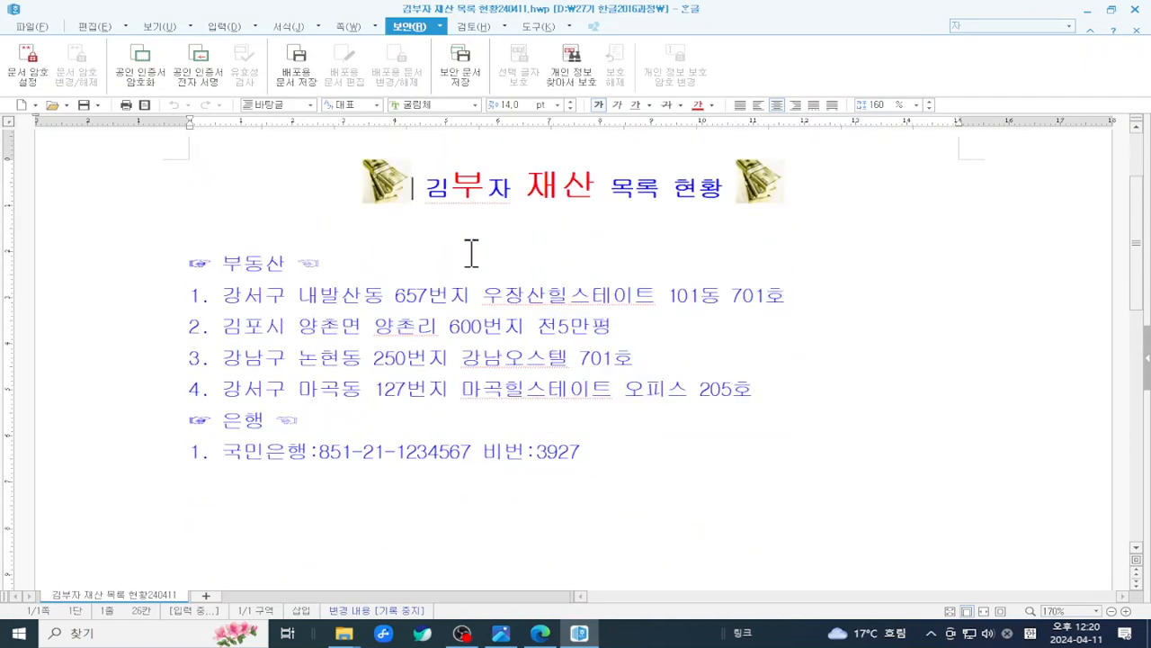
{"action": "left_click_drag", "start_coordinate": [306, 170], "coordinate": [732, 496]}
{"action": "left_click", "coordinate": [286, 222]}
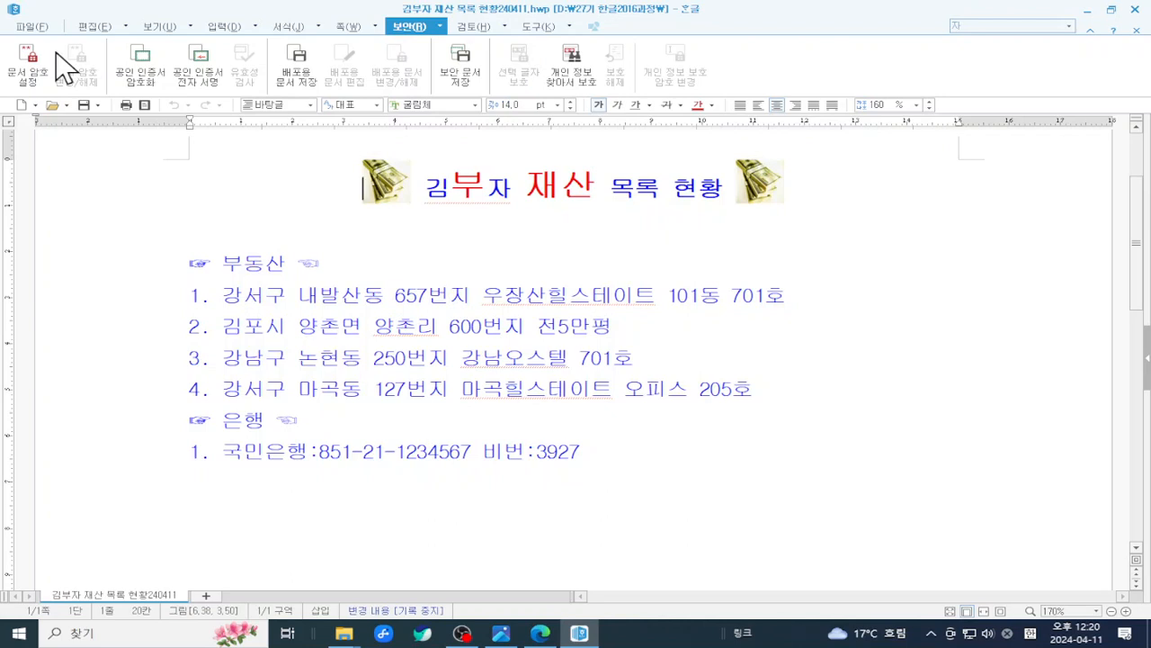
{"action": "left_click", "coordinate": [36, 25]}
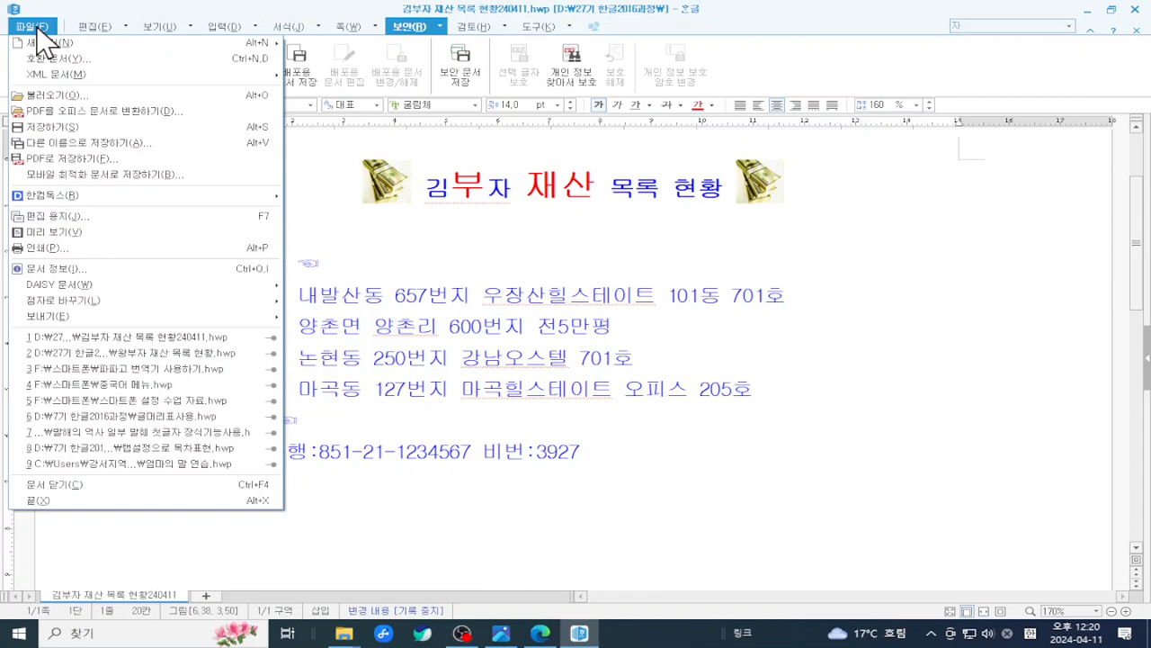
- In Save As, add 사진 to the file name and choose JPG 이미지 (*.jpg) as the format
{"action": "left_click", "coordinate": [157, 142]}
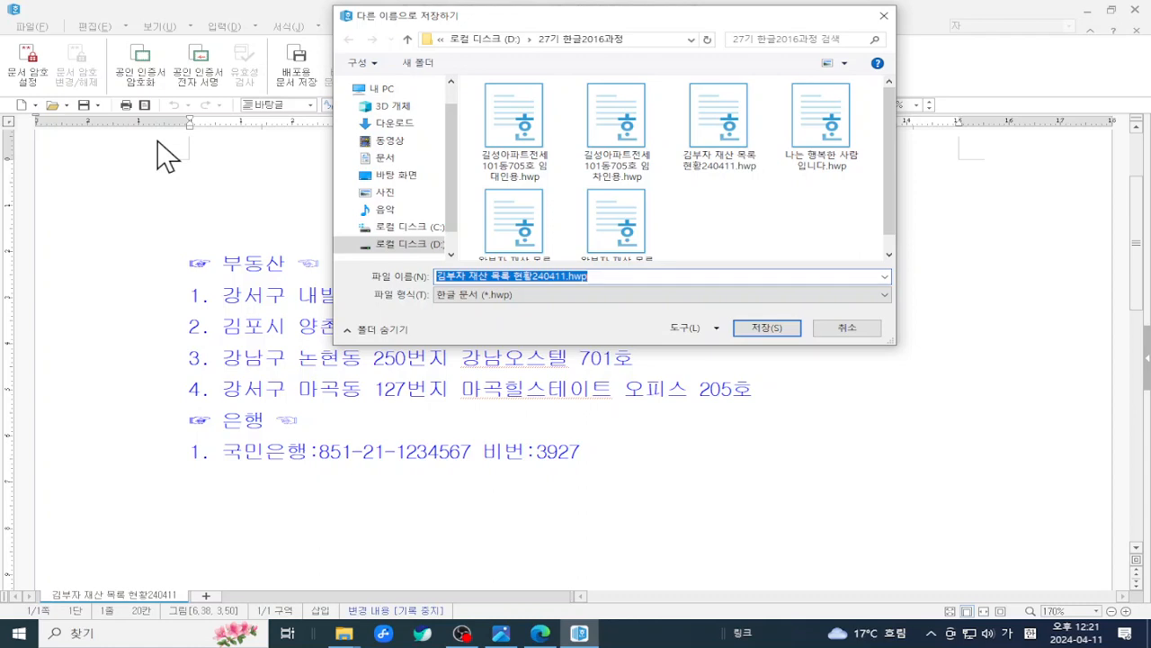
{"action": "left_click", "coordinate": [559, 275]}
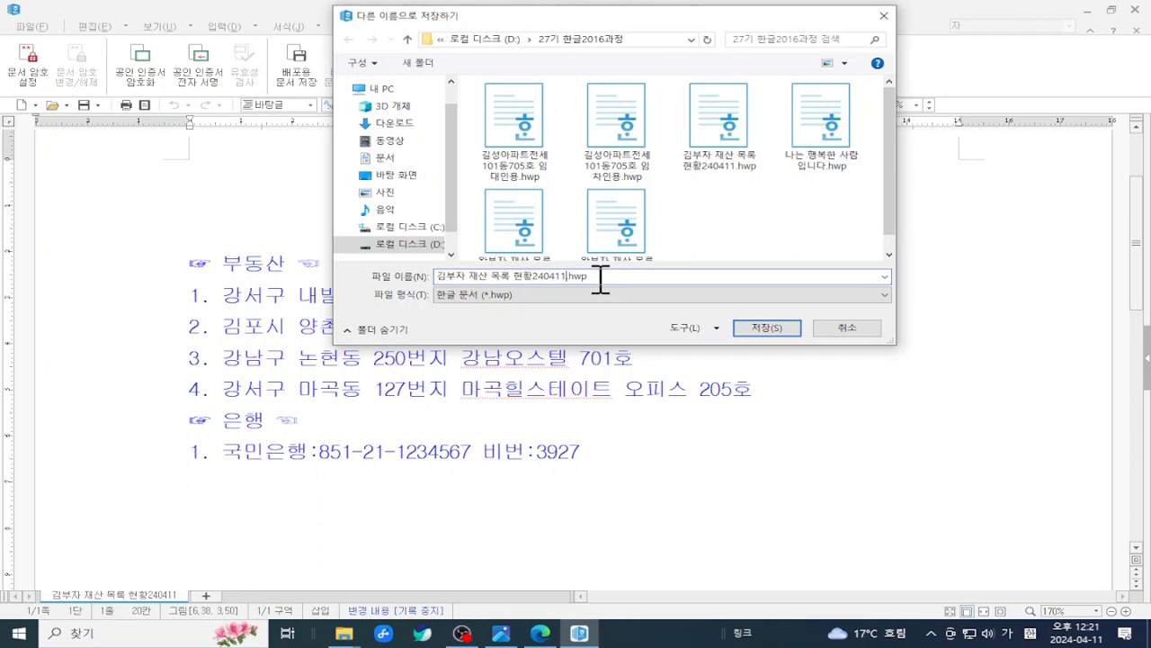
{"action": "type", "text": "사진"}
{"action": "key", "text": "shift+Left"}
{"action": "left_click", "coordinate": [532, 295]}
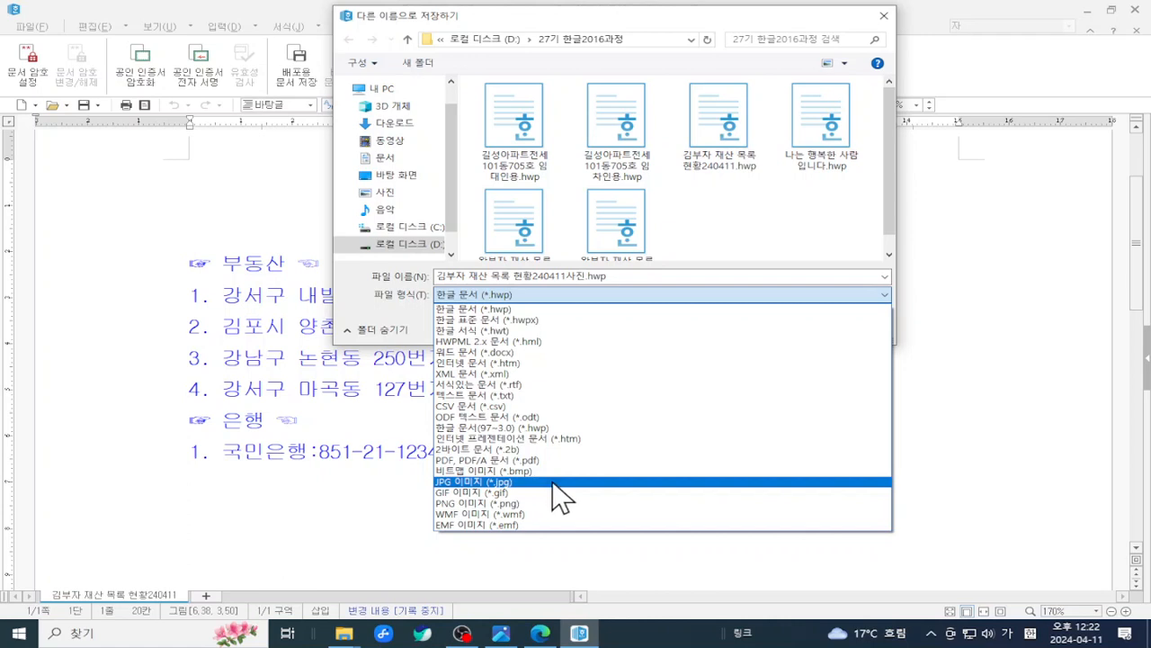
{"action": "left_click", "coordinate": [552, 481]}
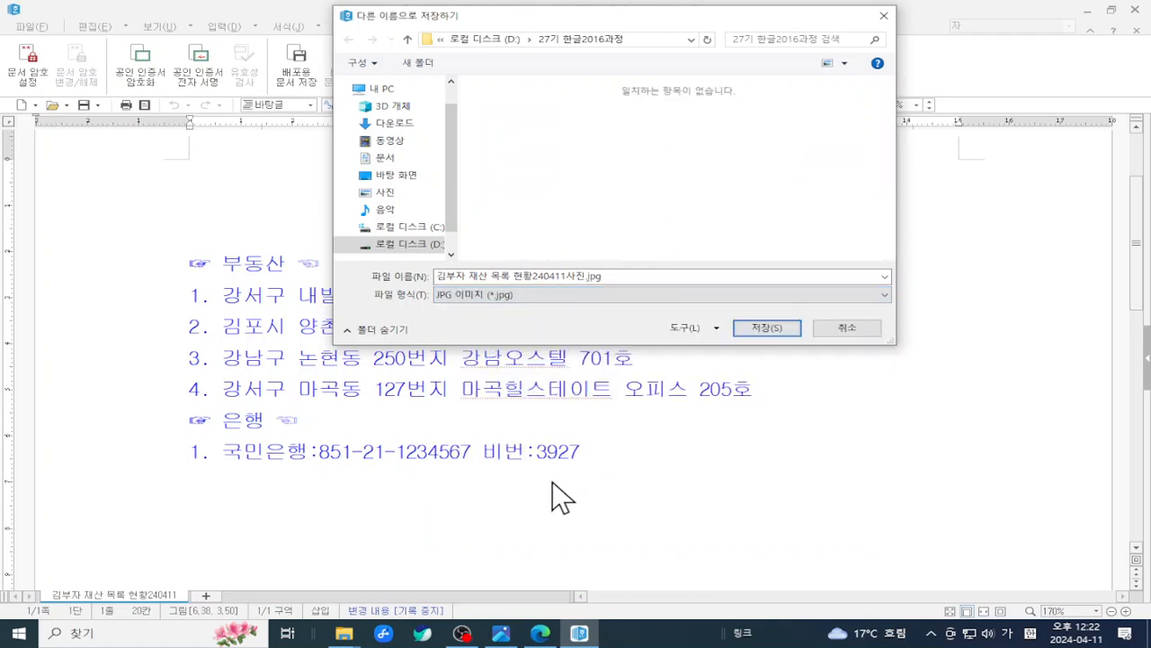
- Save the JPG copy and add a 저장하기 정리 heading below the bank entry
{"action": "left_click", "coordinate": [764, 327]}
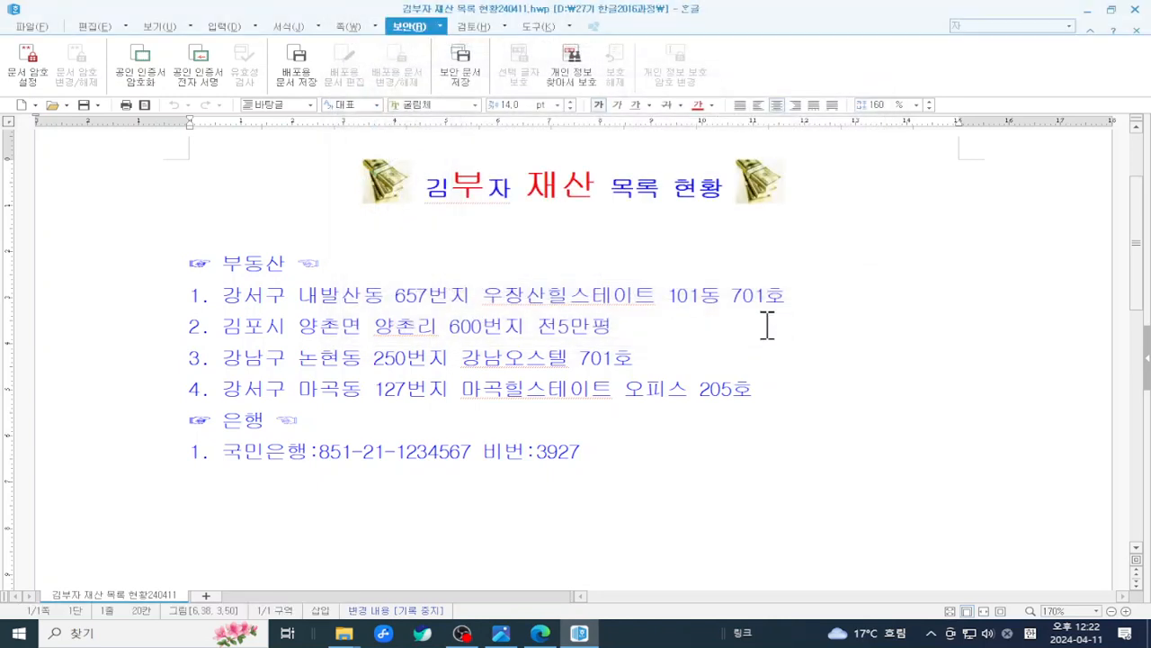
{"action": "scroll", "coordinate": [522, 450], "scroll_direction": "down", "scroll_amount": 3}
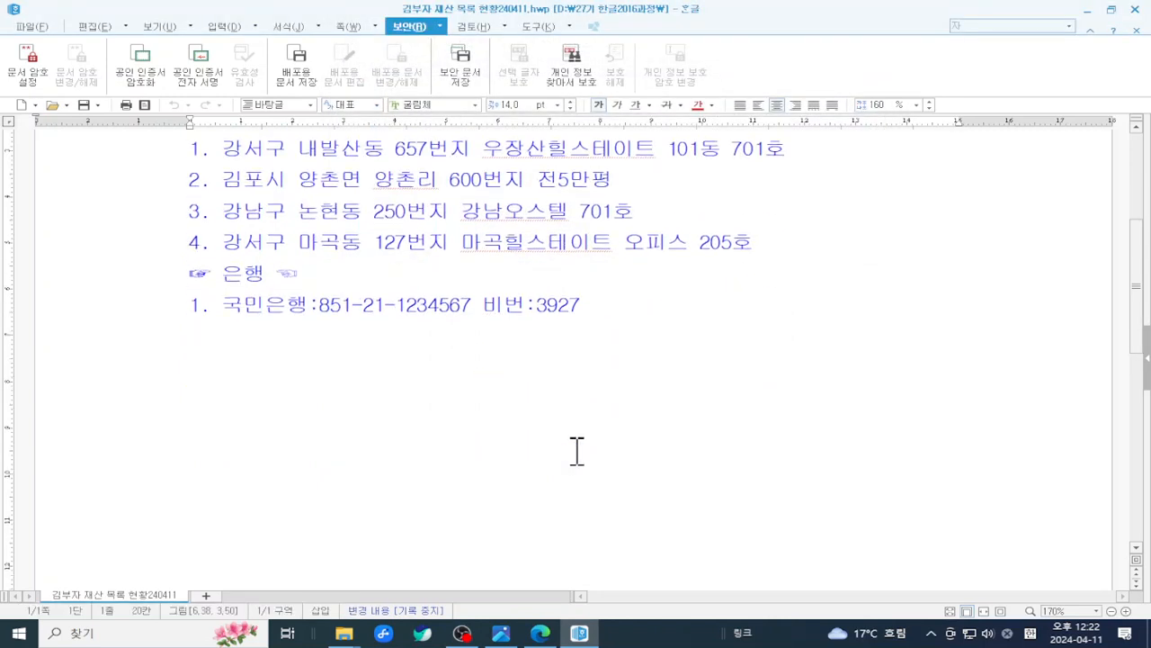
{"action": "left_click", "coordinate": [649, 317]}
{"action": "key", "text": "Return"}
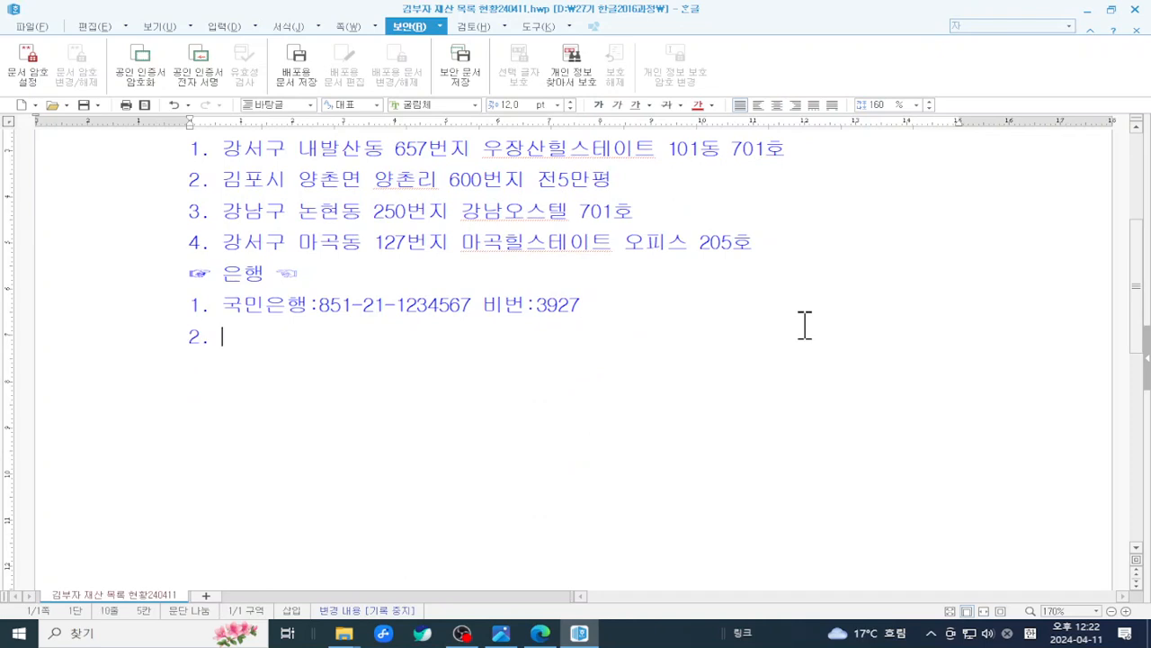
{"action": "key", "text": "BackSpace"}
{"action": "type", "text": "ㅈㅓ장하기"}
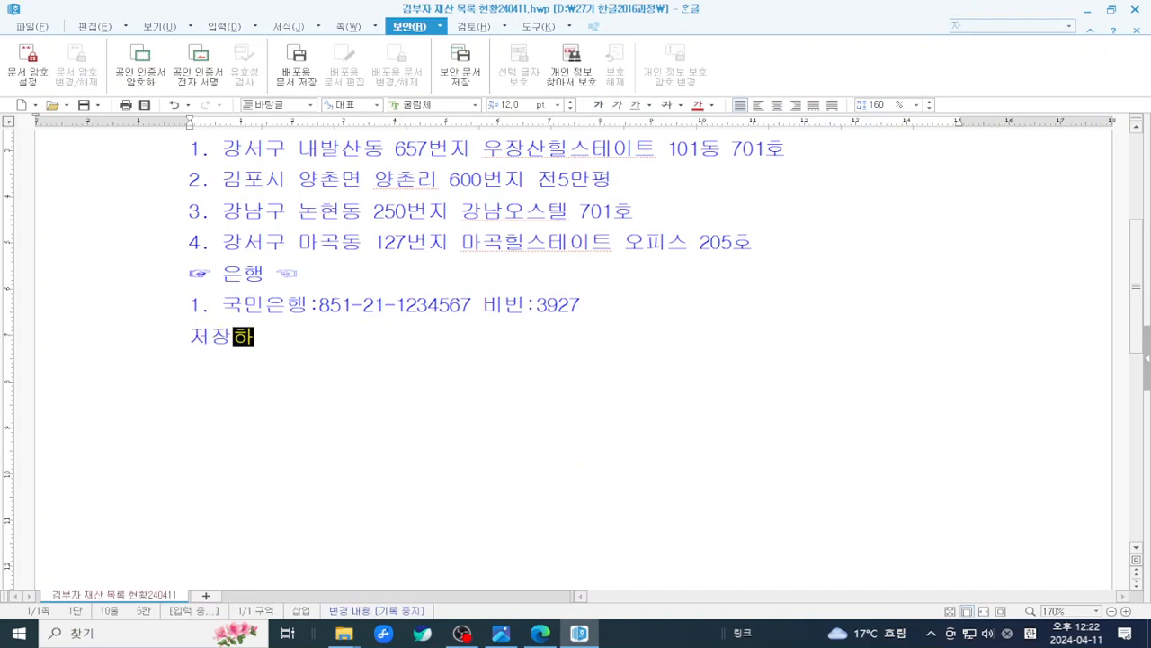
{"action": "key", "text": "Return"}
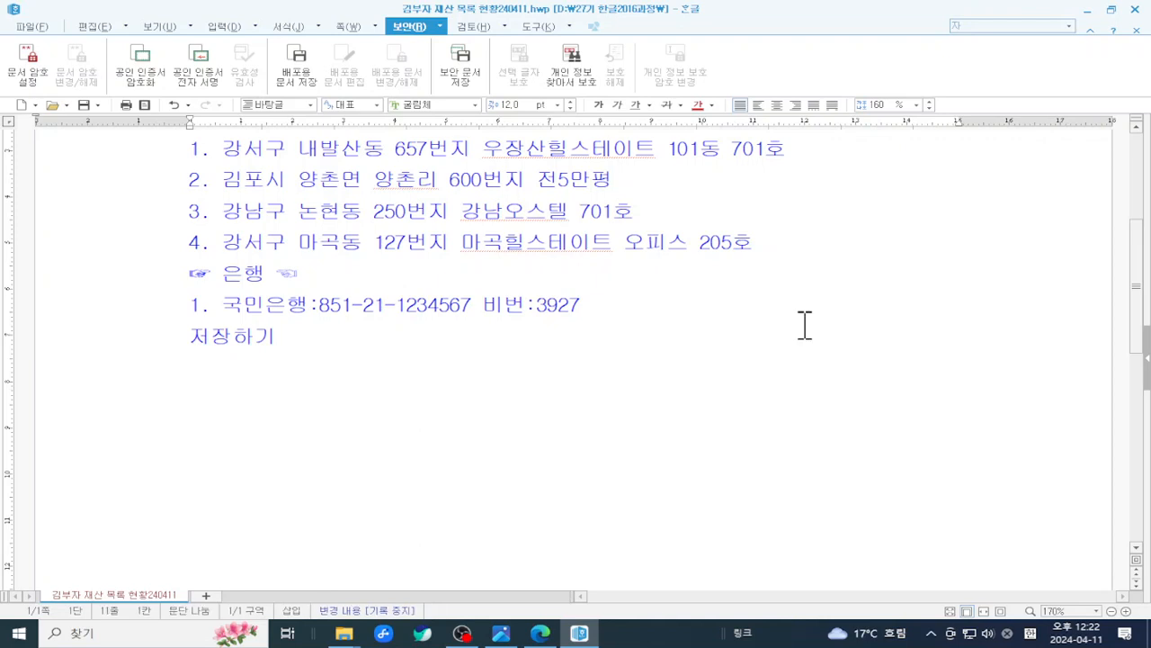
{"action": "key", "text": "Up"}
{"action": "key", "text": "Right"}
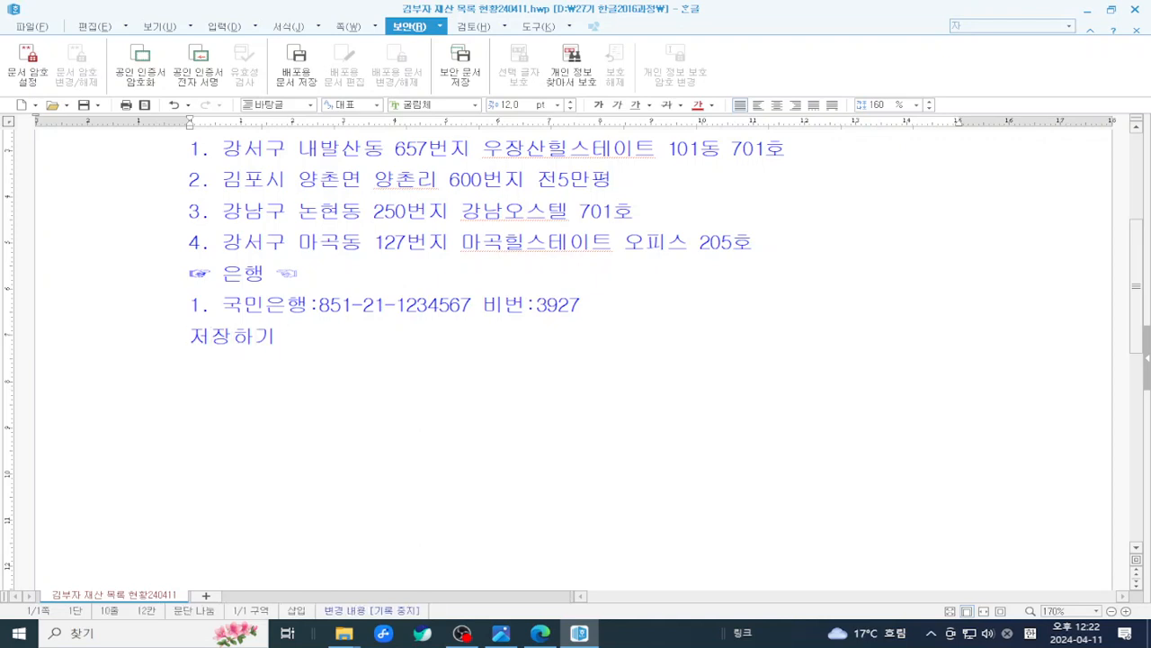
{"action": "type", "text": "정리"}
{"action": "key", "text": "Return"}
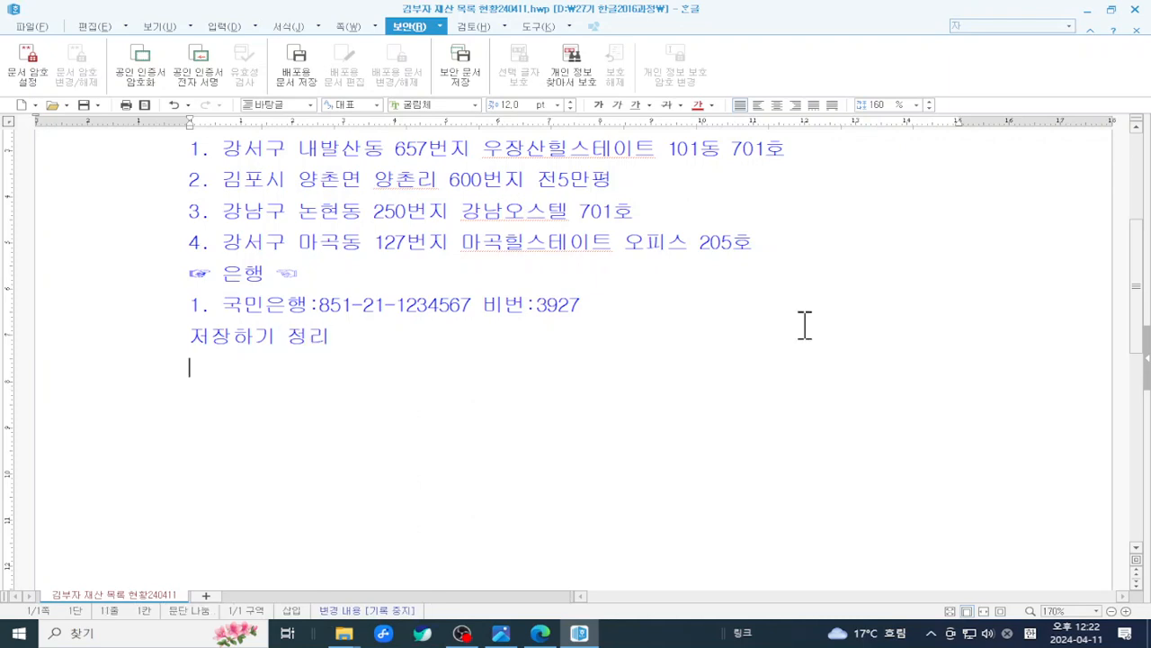
{"action": "key", "text": "Return"}
- Type list items 1.저장하기, 2.다른이름저장하기 and 3.블록저장
{"action": "type", "text": "1.저"}
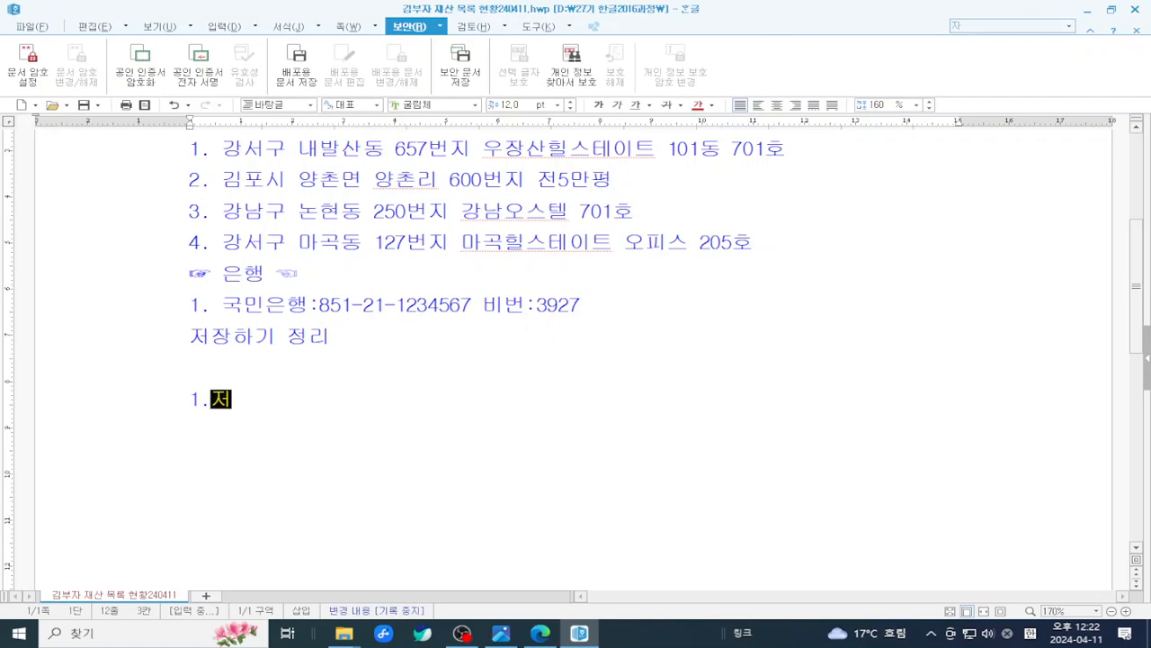
{"action": "type", "text": "자장하"}
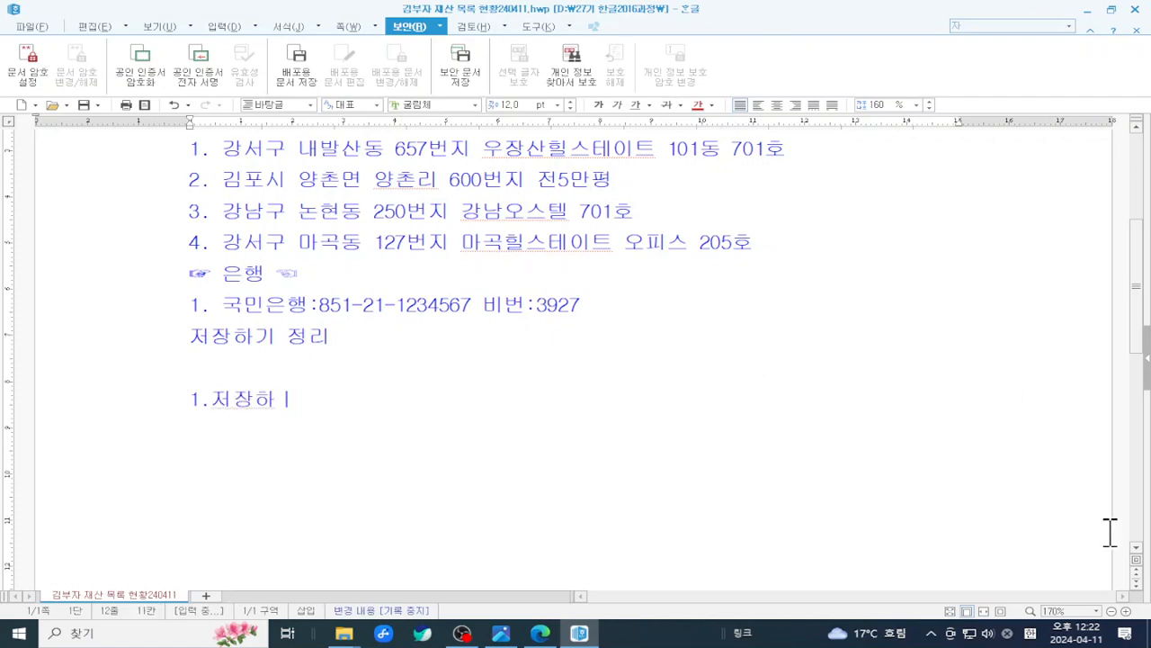
{"action": "left_click", "coordinate": [1125, 610]}
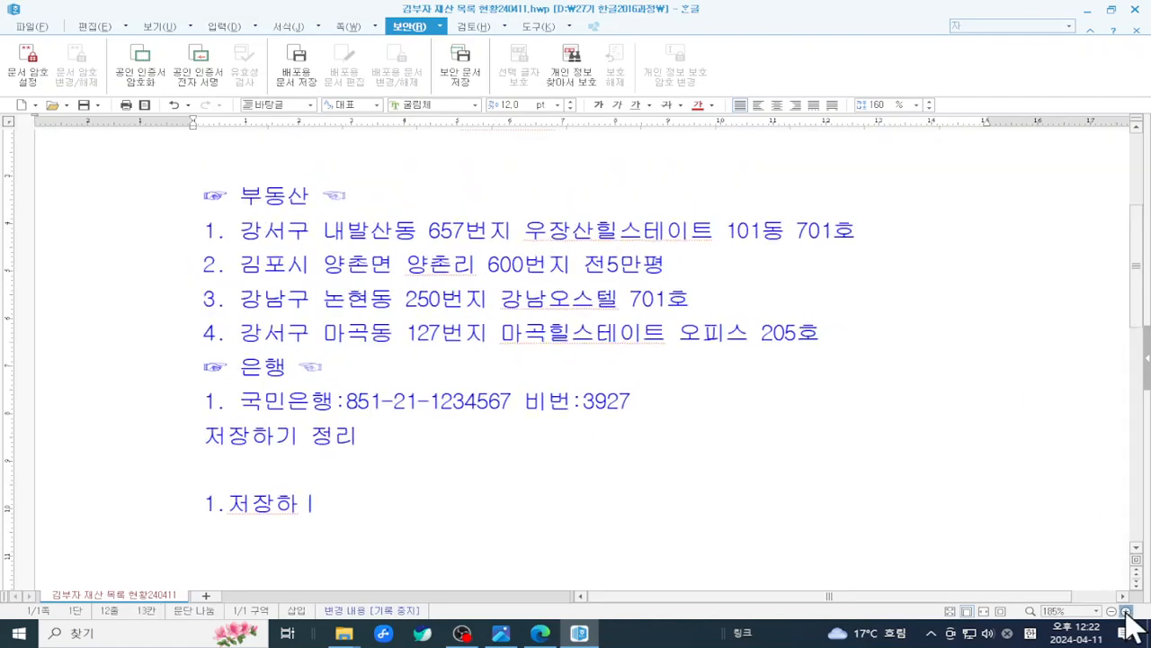
{"action": "scroll", "coordinate": [825, 486], "scroll_direction": "down", "scroll_amount": 1}
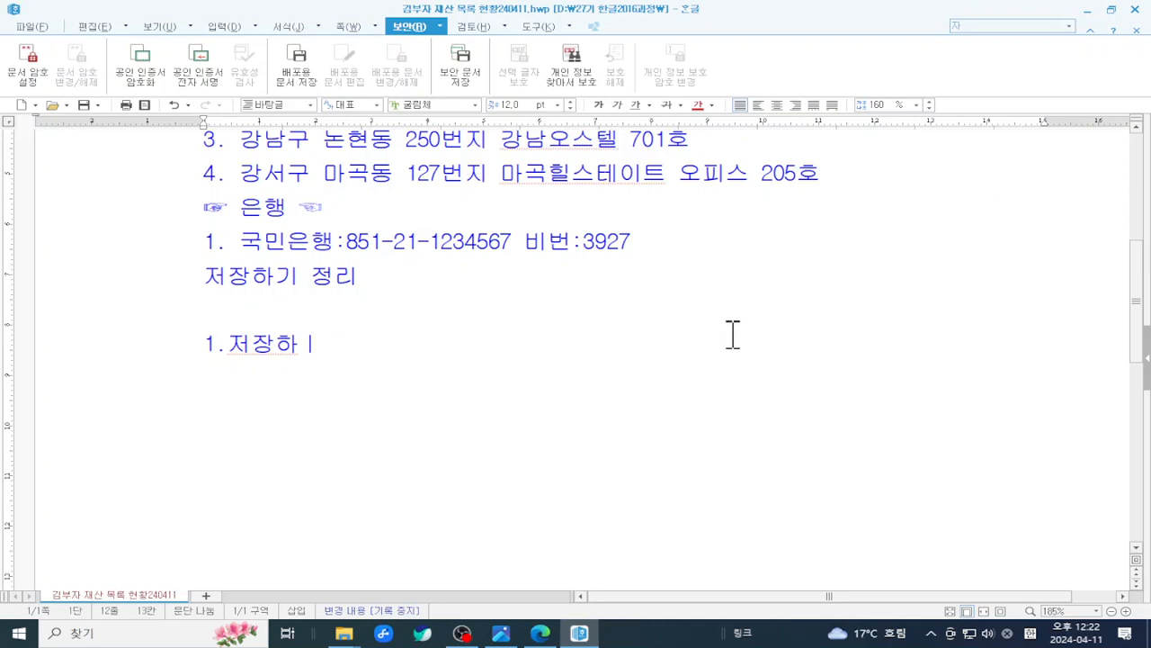
{"action": "key", "text": "BackSpace"}
{"action": "key", "text": "BackSpace"}
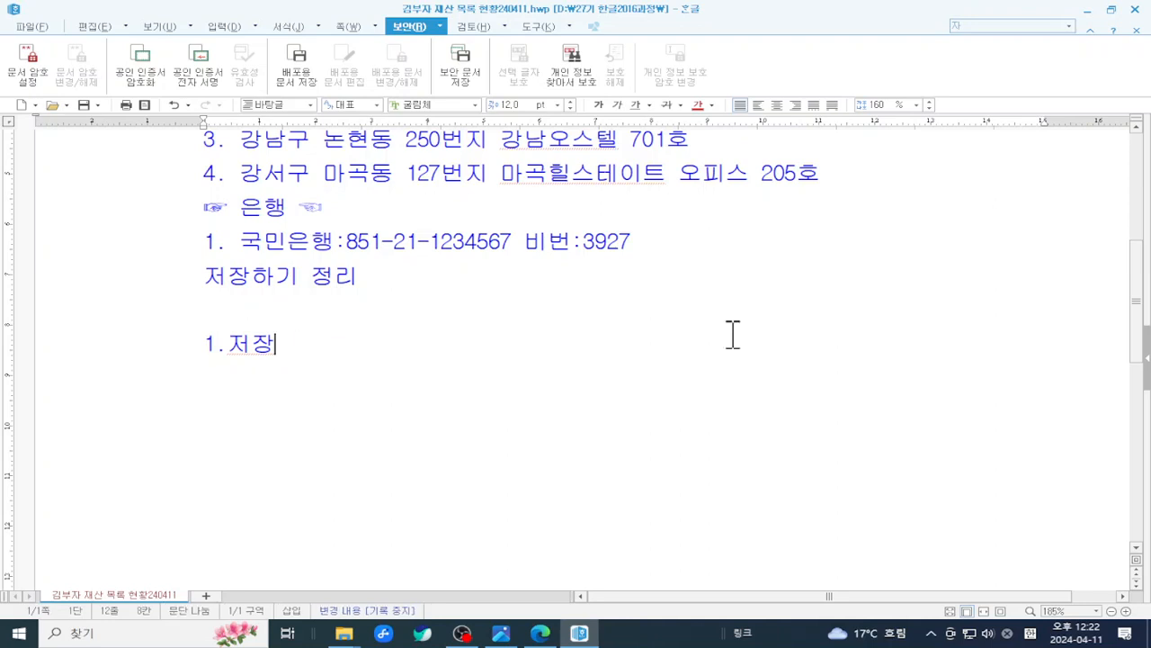
{"action": "type", "text": "하기"}
{"action": "key", "text": "Return"}
{"action": "type", "text": "2."}
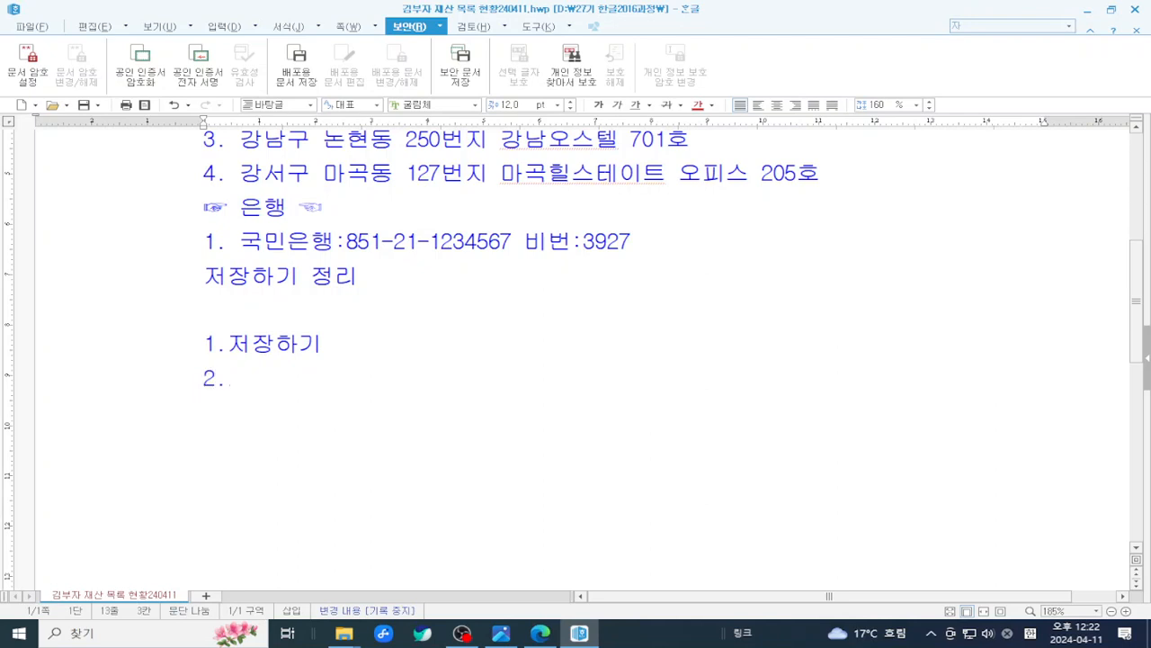
{"action": "type", "text": "다른"}
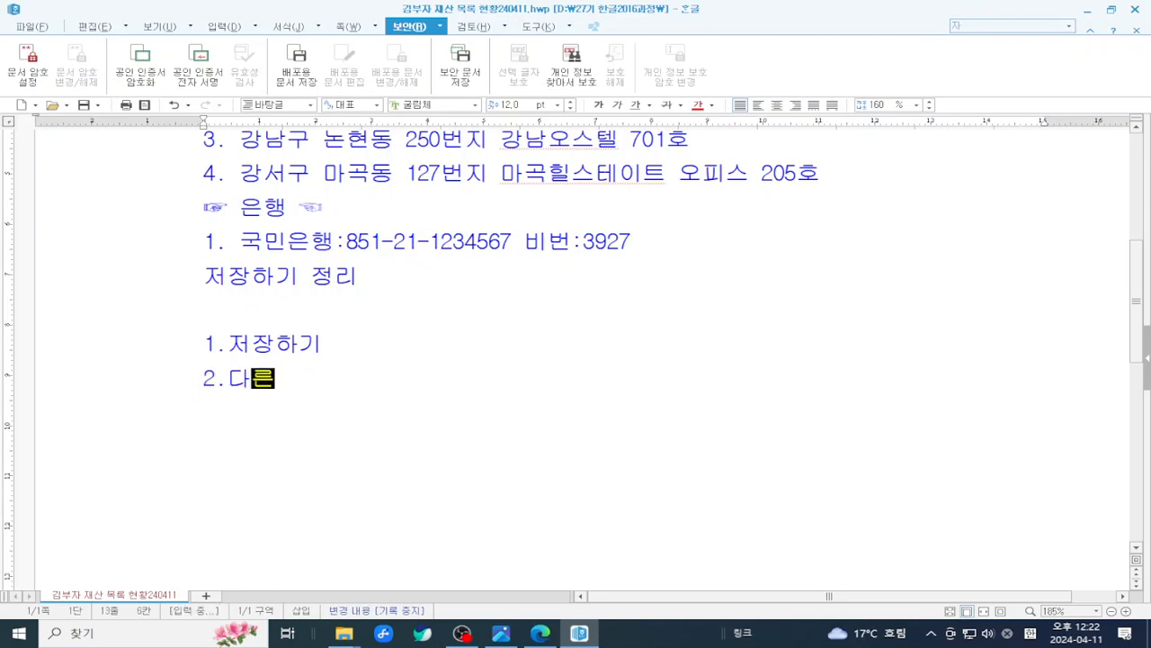
{"action": "type", "text": "이름저장하기"}
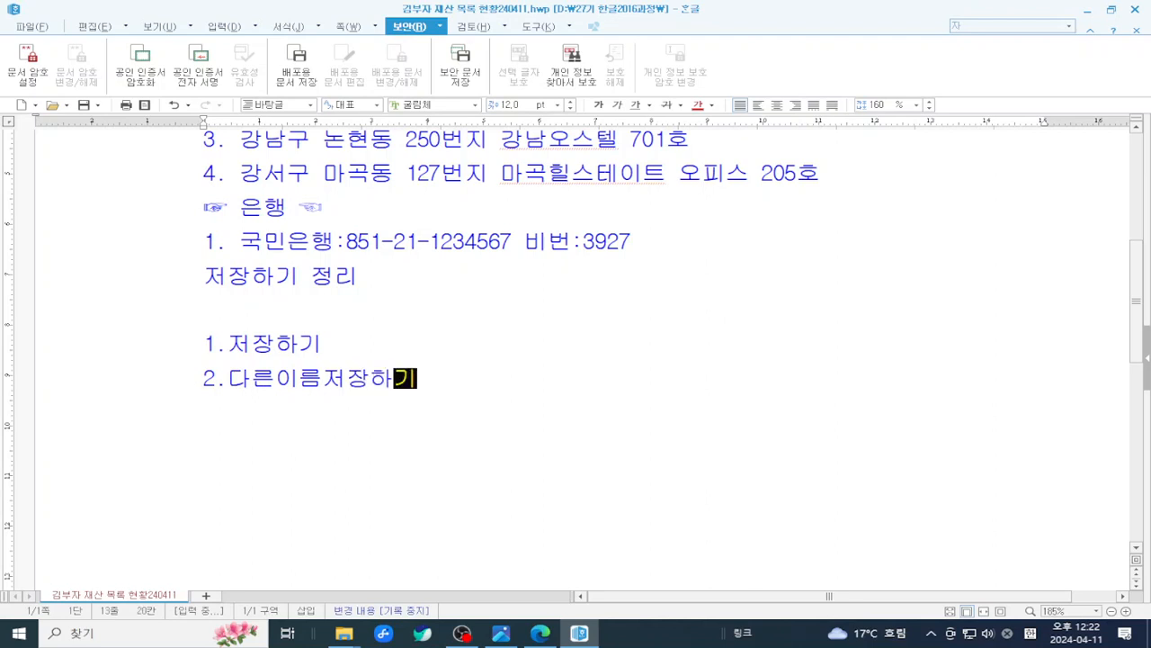
{"action": "key", "text": "Return"}
{"action": "type", "text": "3."}
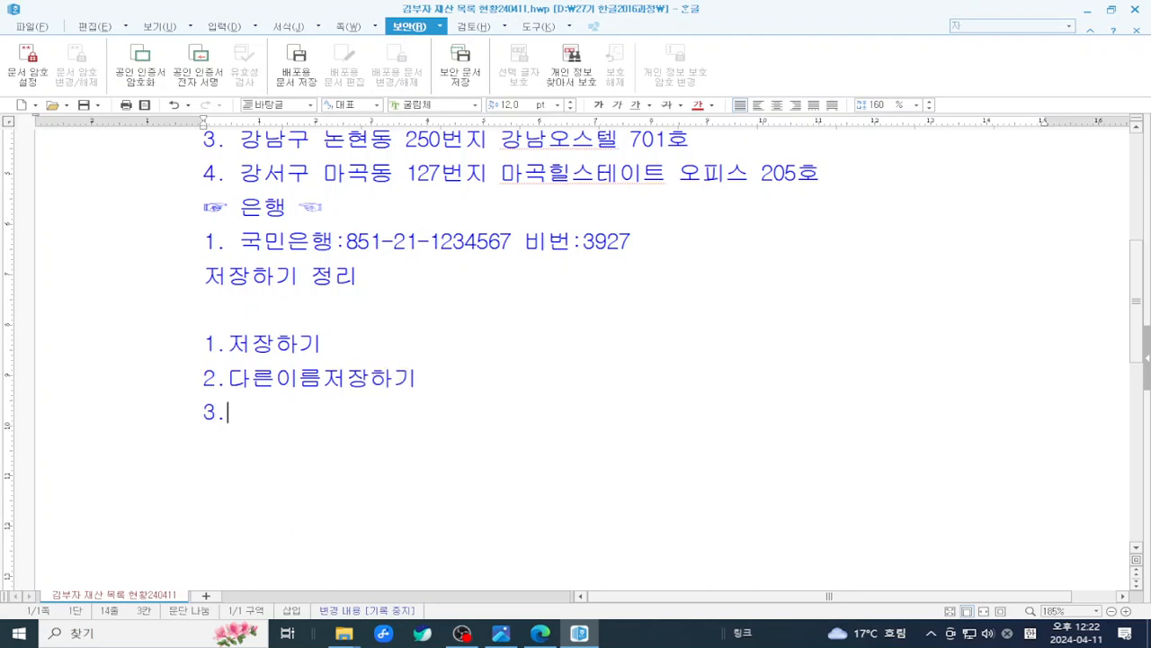
{"action": "type", "text": "블록"}
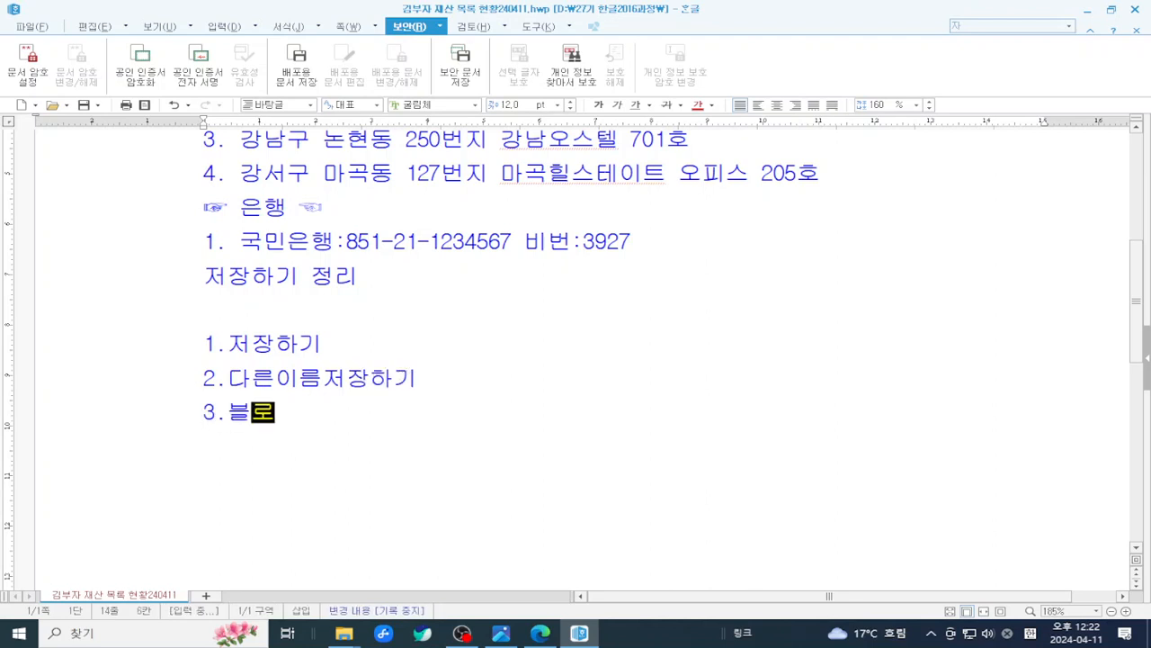
{"action": "type", "text": "저자"}
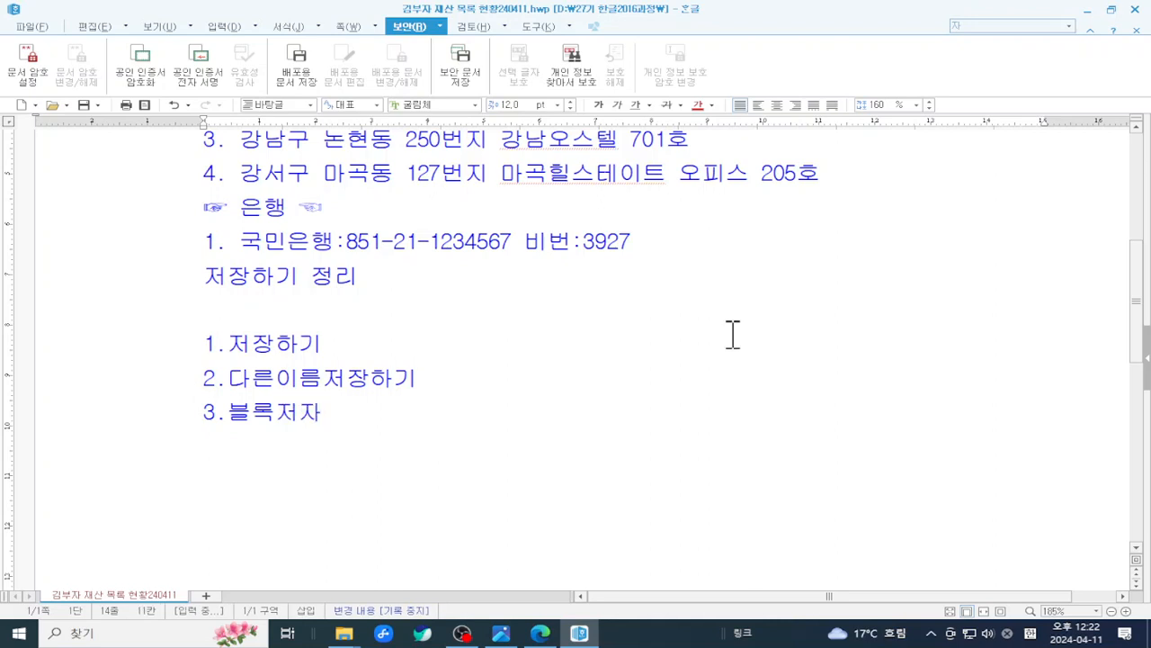
{"action": "type", "text": "ㅇ"}
{"action": "key", "text": "Return"}
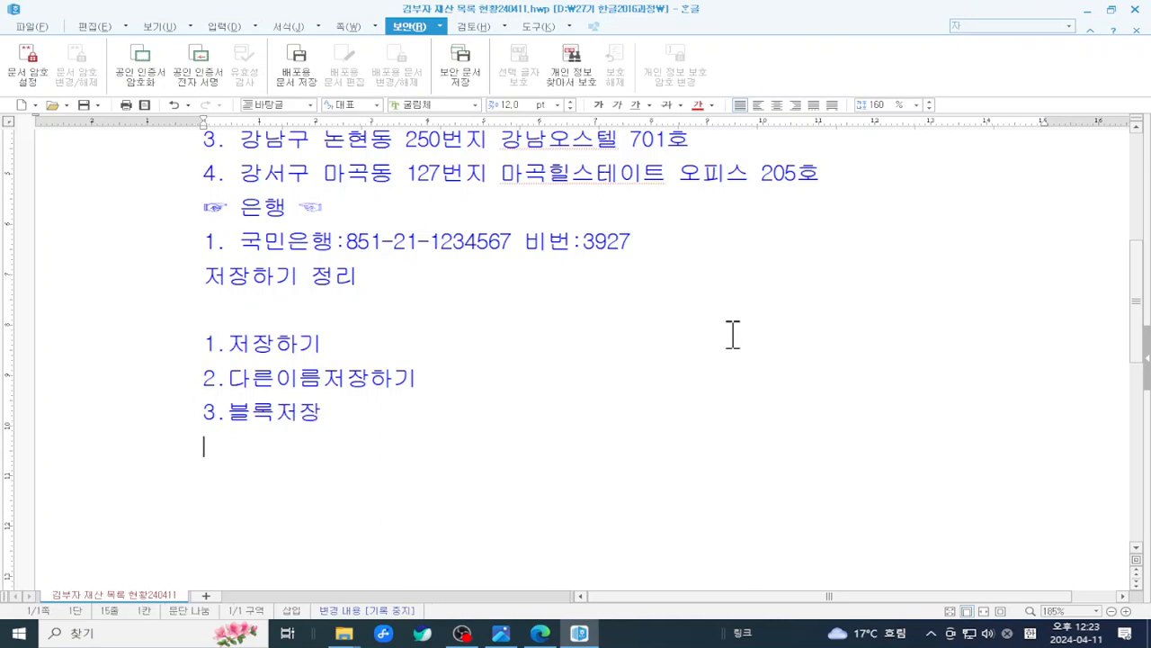
- Add items 4.pdf, 5.암호저장 and 6.사진으로 저장하기, then select and deselect the list
{"action": "type", "text": "4."}
{"action": "type", "text": "p"}
{"action": "type", "text": "df "}
{"action": "type", "text": "5."}
{"action": "scroll", "coordinate": [806, 198], "scroll_direction": "down", "scroll_amount": 2}
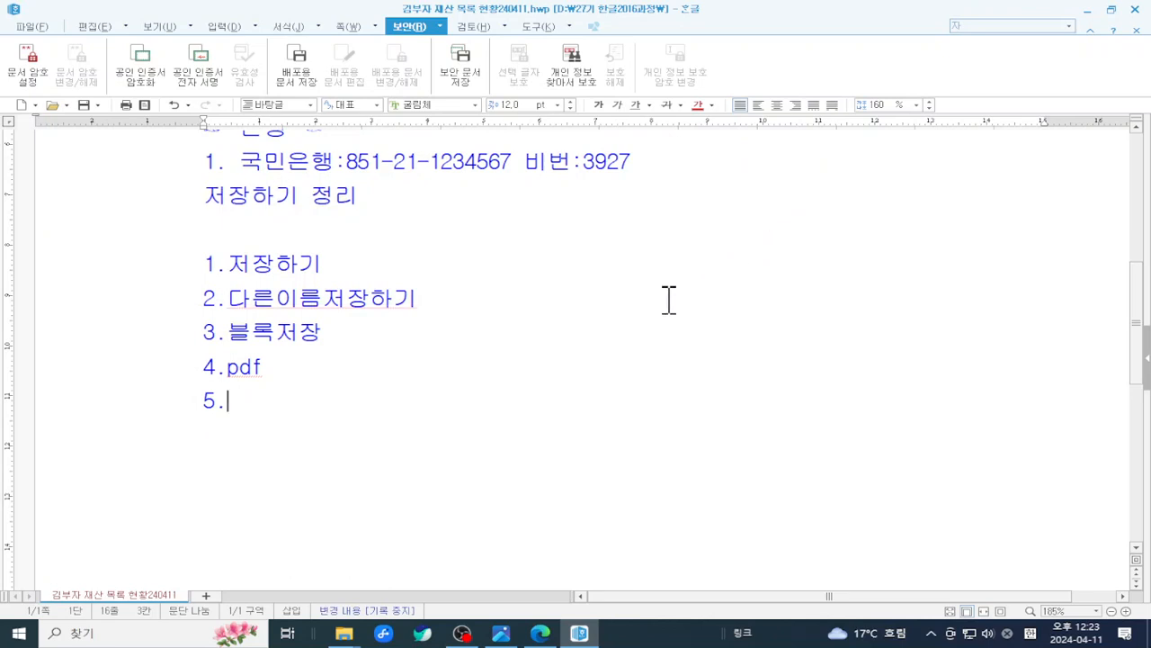
{"action": "type", "text": "dka"}
{"action": "key", "text": "BackSpace"}
{"action": "key", "text": "BackSpace"}
{"action": "key", "text": "BackSpace"}
{"action": "type", "text": "암호저"}
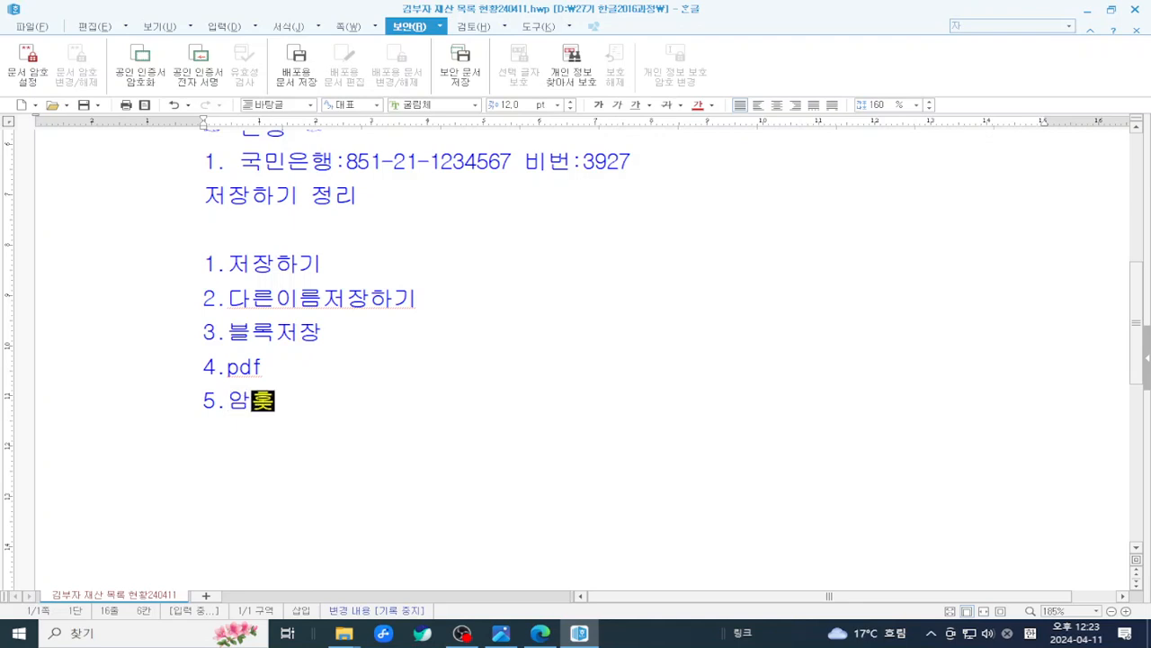
{"action": "type", "text": "장"}
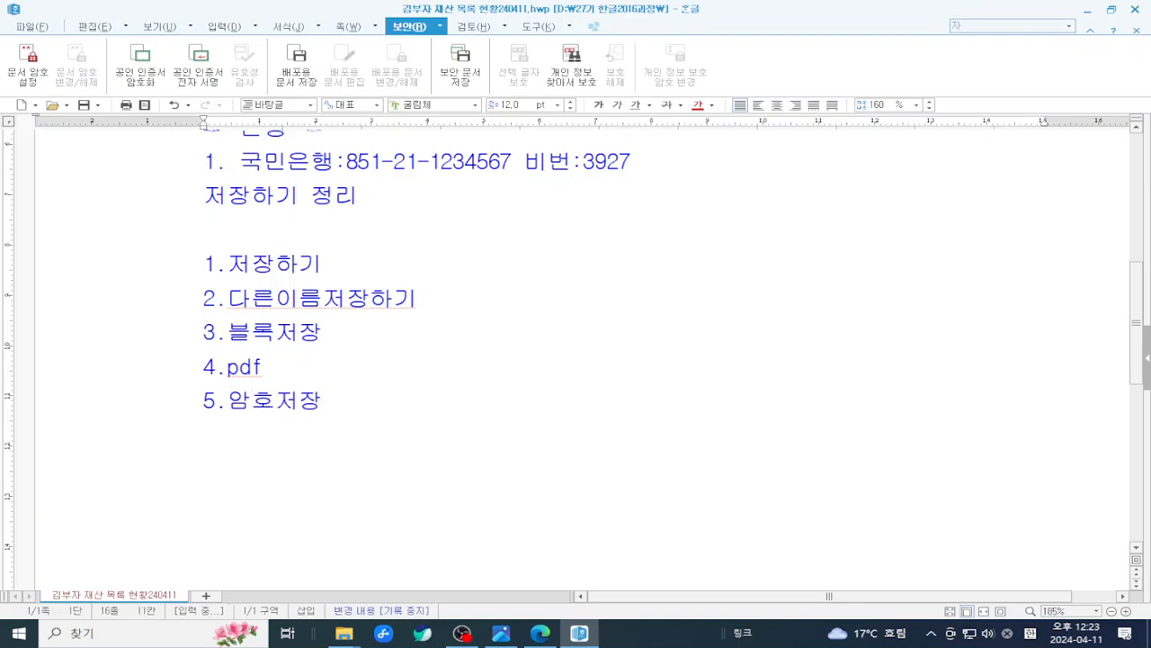
{"action": "key", "text": "Return"}
{"action": "type", "text": "6."}
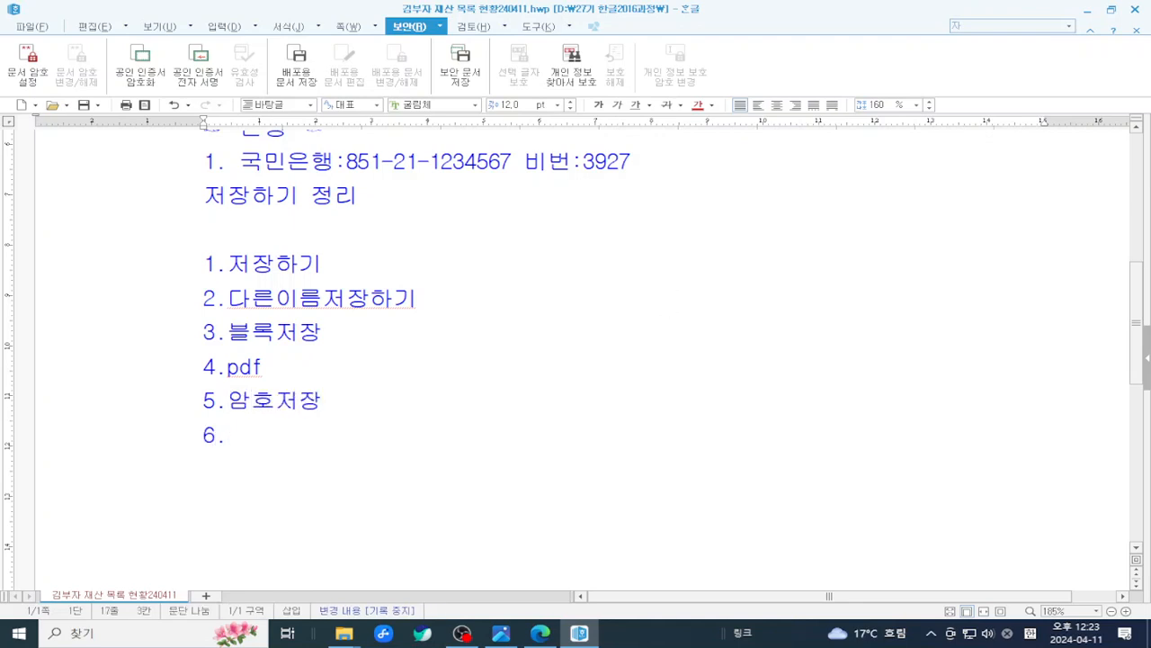
{"action": "type", "text": "사진"}
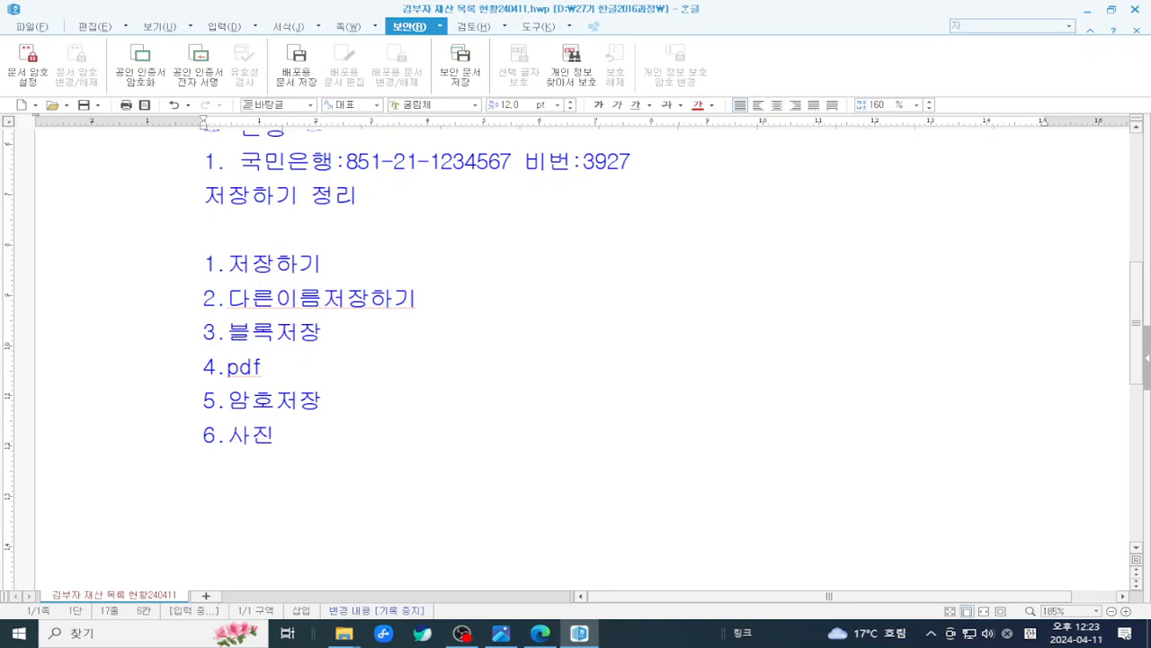
{"action": "type", "text": "으로 "}
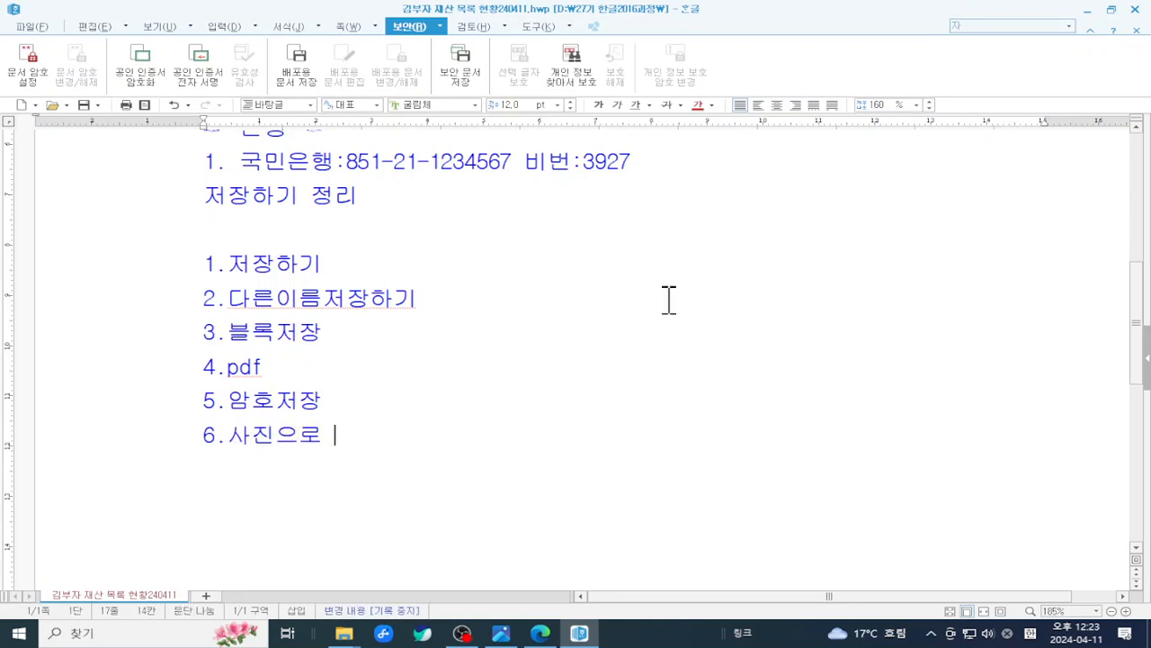
{"action": "type", "text": "젖"}
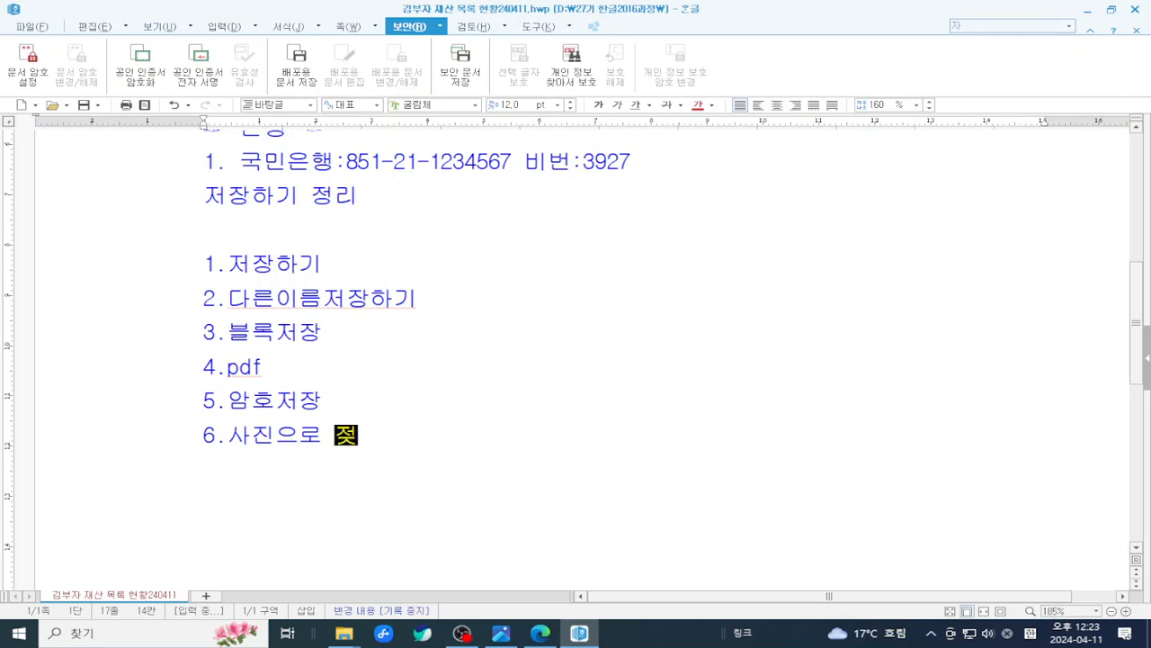
{"action": "type", "text": "장"}
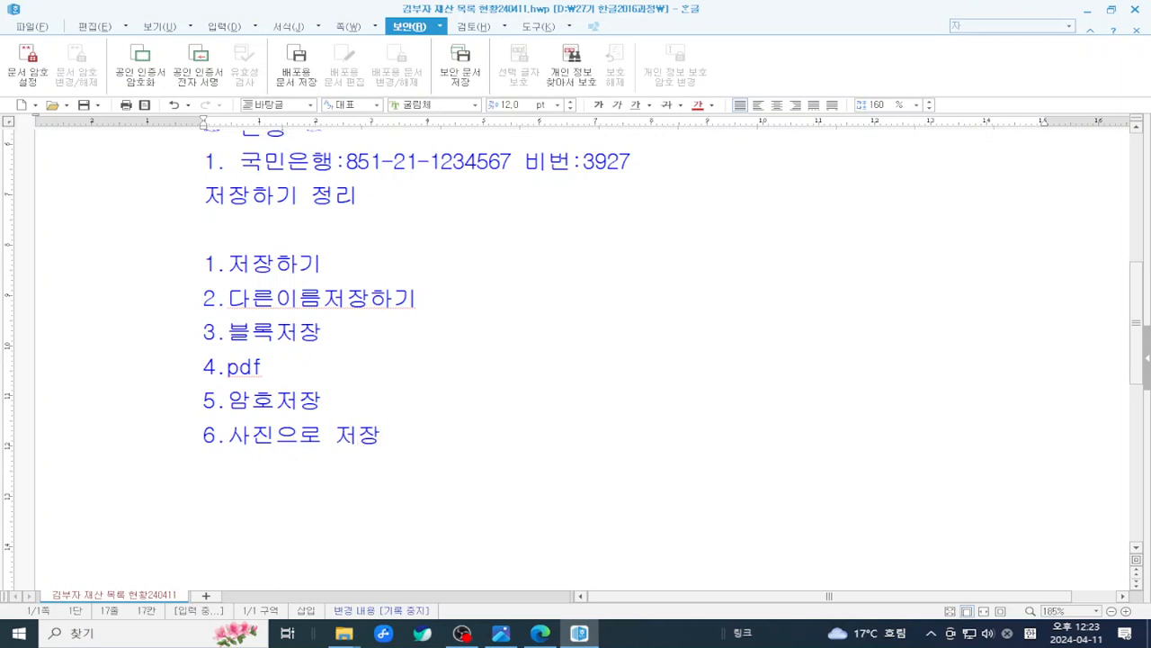
{"action": "type", "text": "하기"}
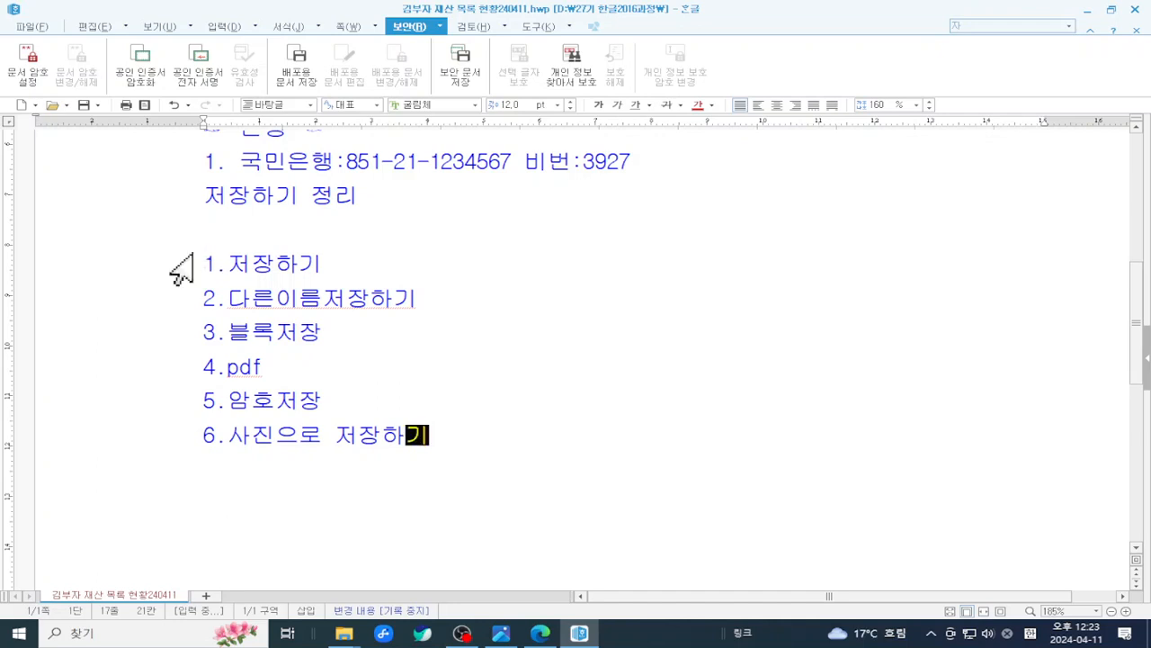
{"action": "left_click_drag", "start_coordinate": [181, 268], "coordinate": [424, 441]}
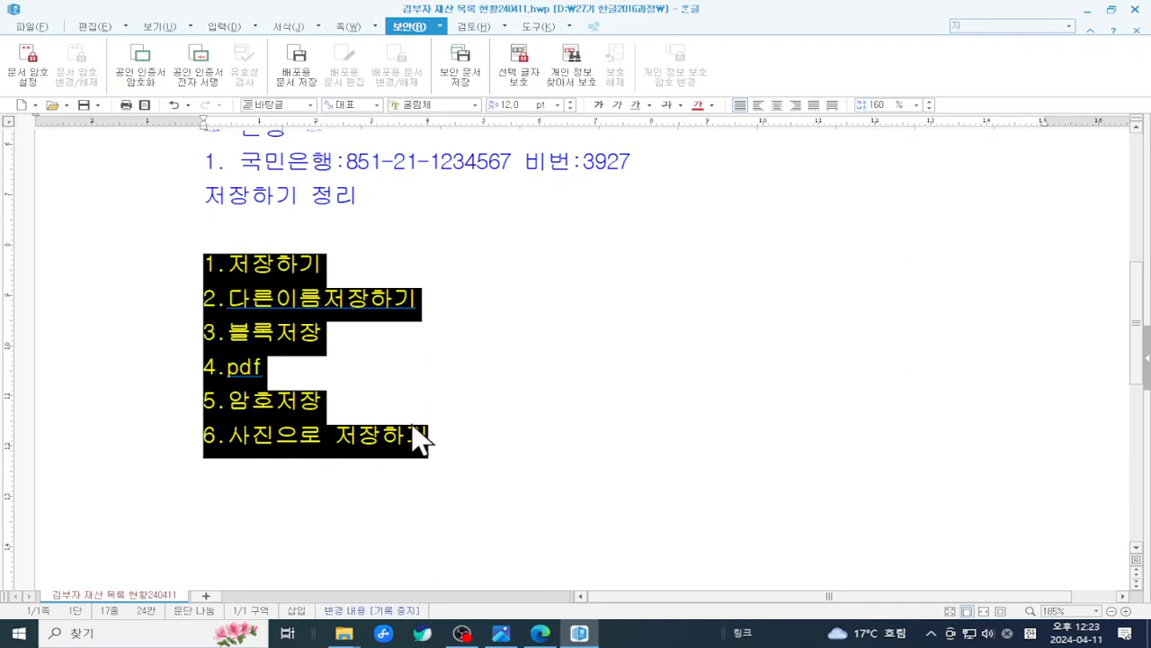
{"action": "left_click", "coordinate": [535, 223]}
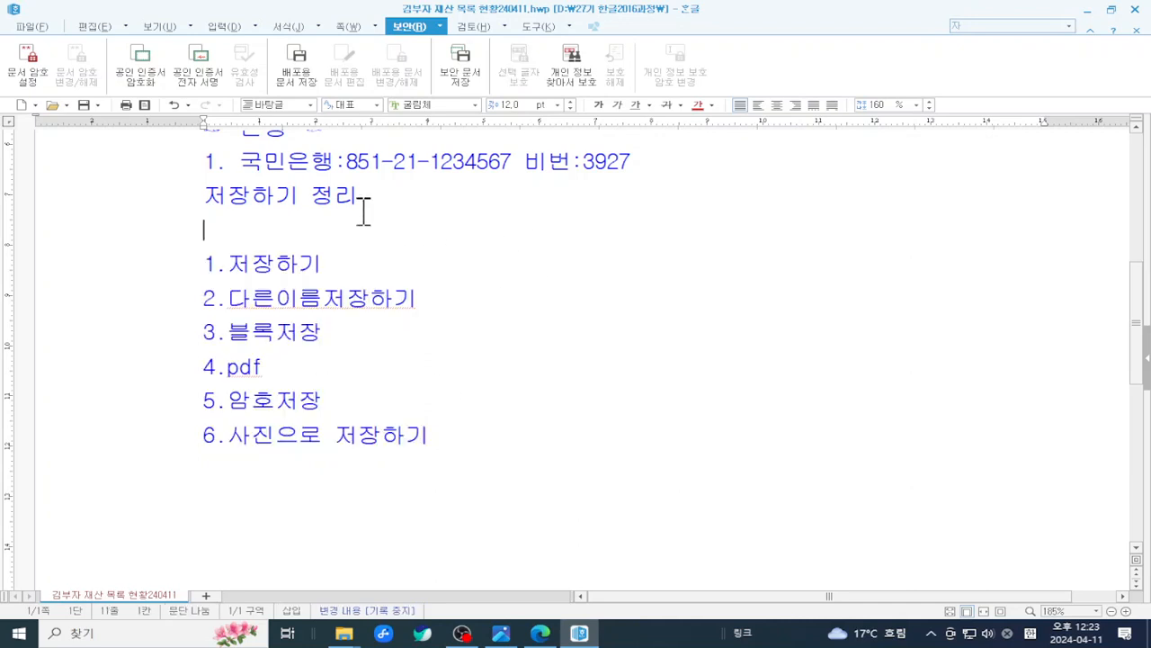
{"action": "left_click", "coordinate": [30, 27]}
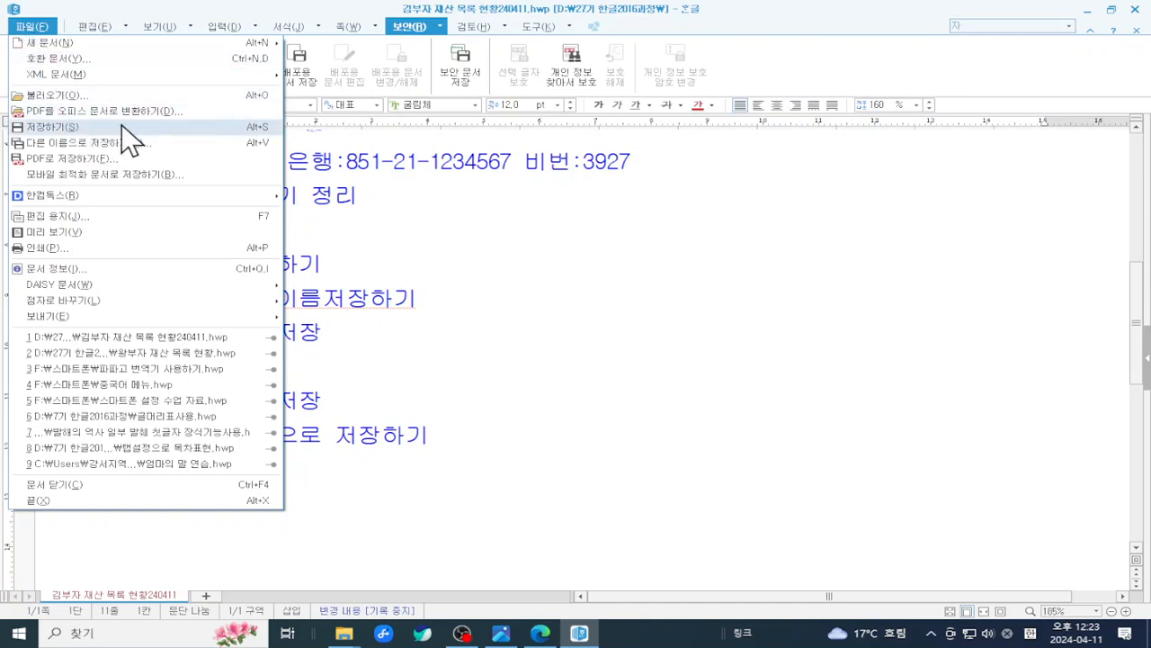
{"action": "left_click", "coordinate": [148, 144]}
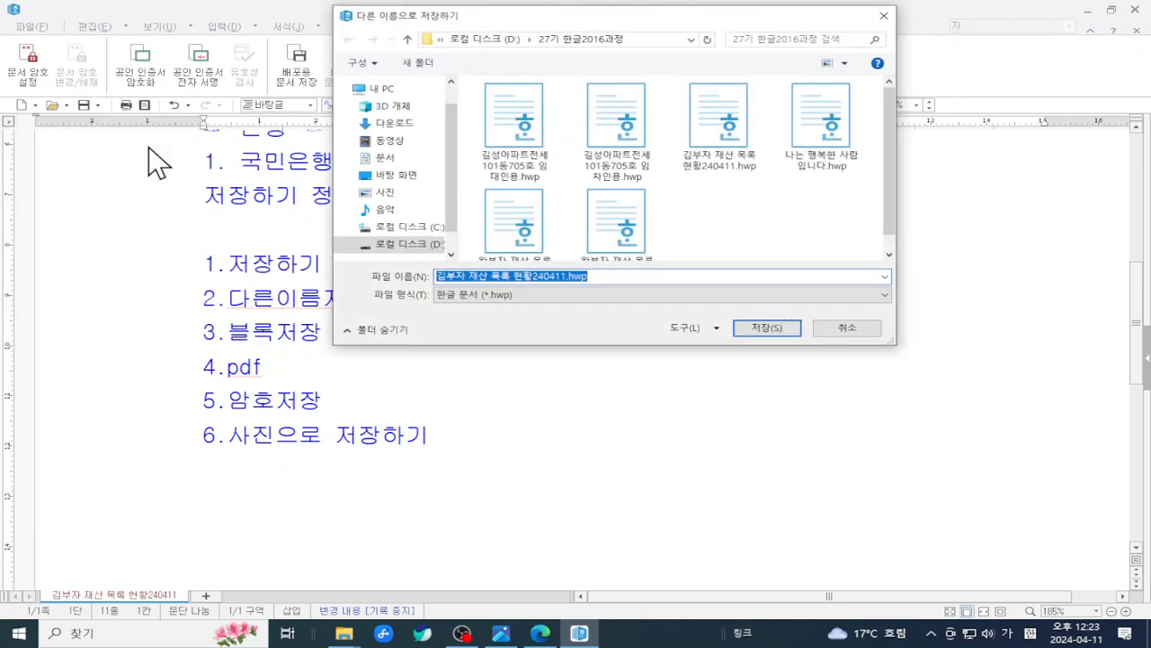
{"action": "left_click", "coordinate": [620, 301]}
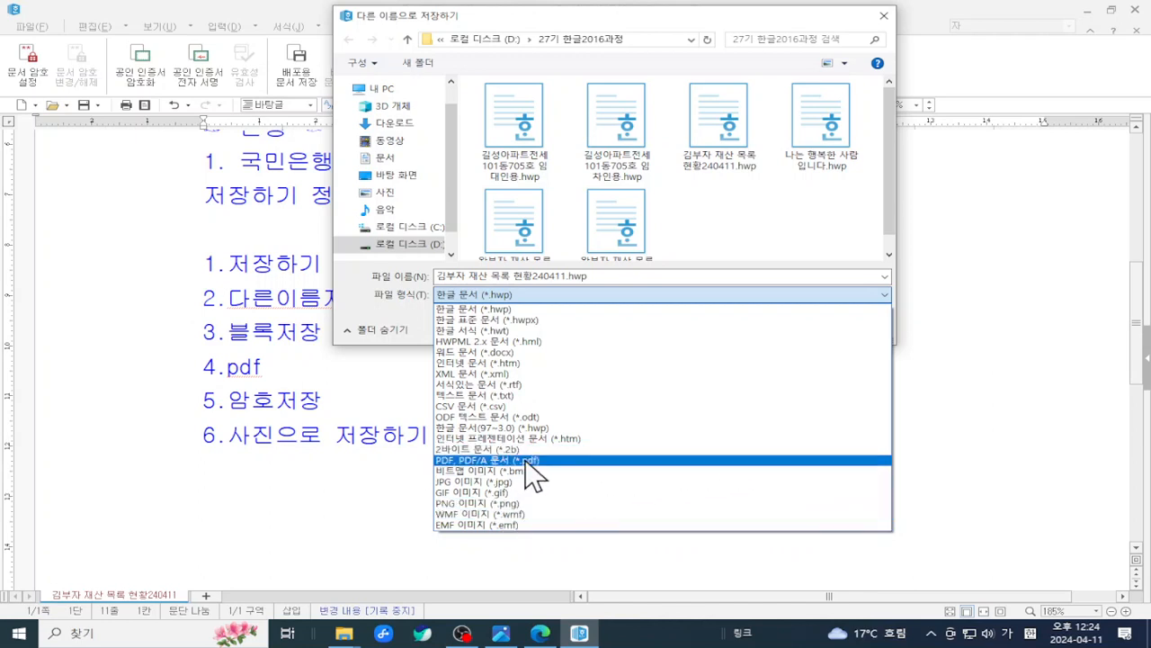
{"action": "left_click", "coordinate": [270, 527]}
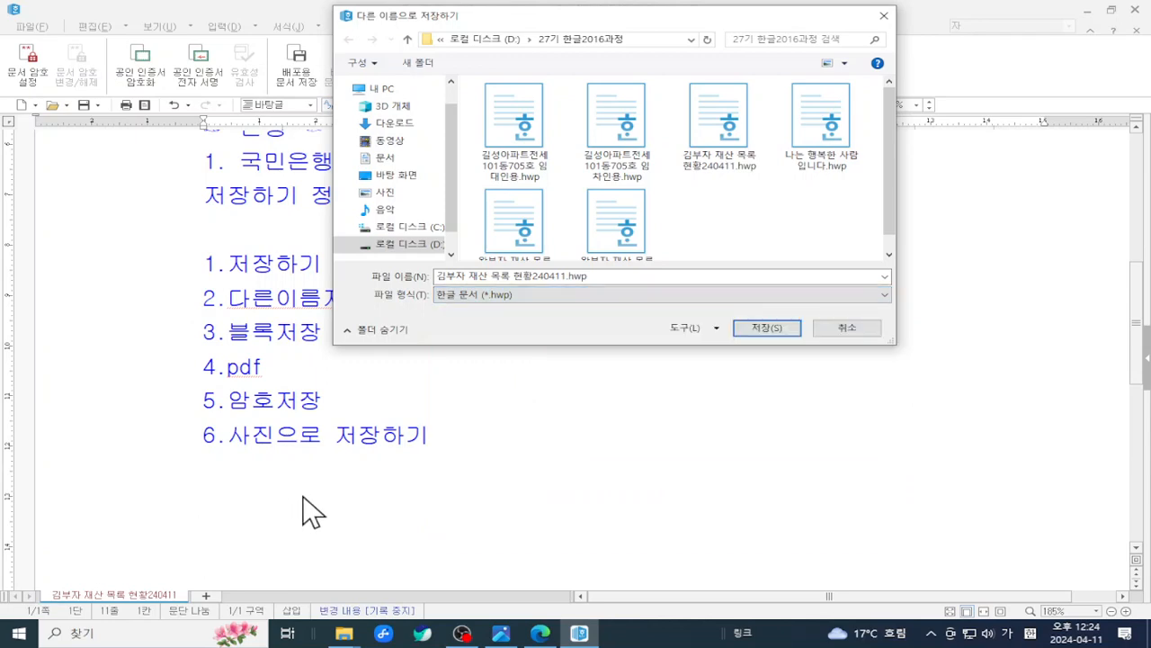
{"action": "left_click", "coordinate": [461, 633]}
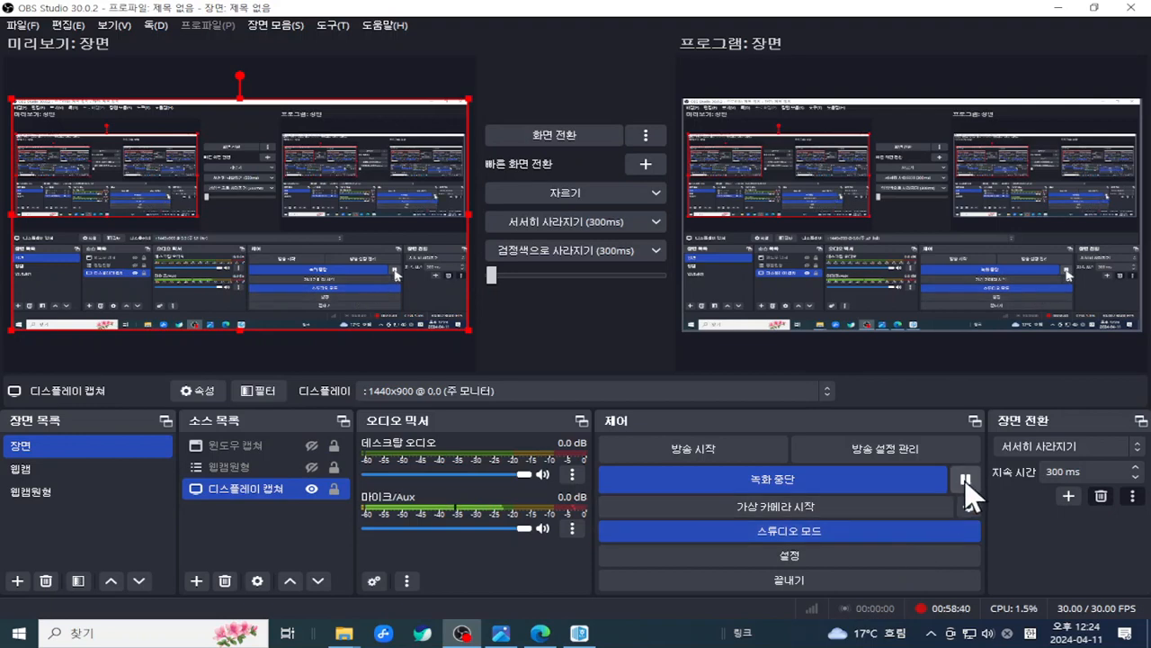
{"action": "left_click", "coordinate": [965, 478]}
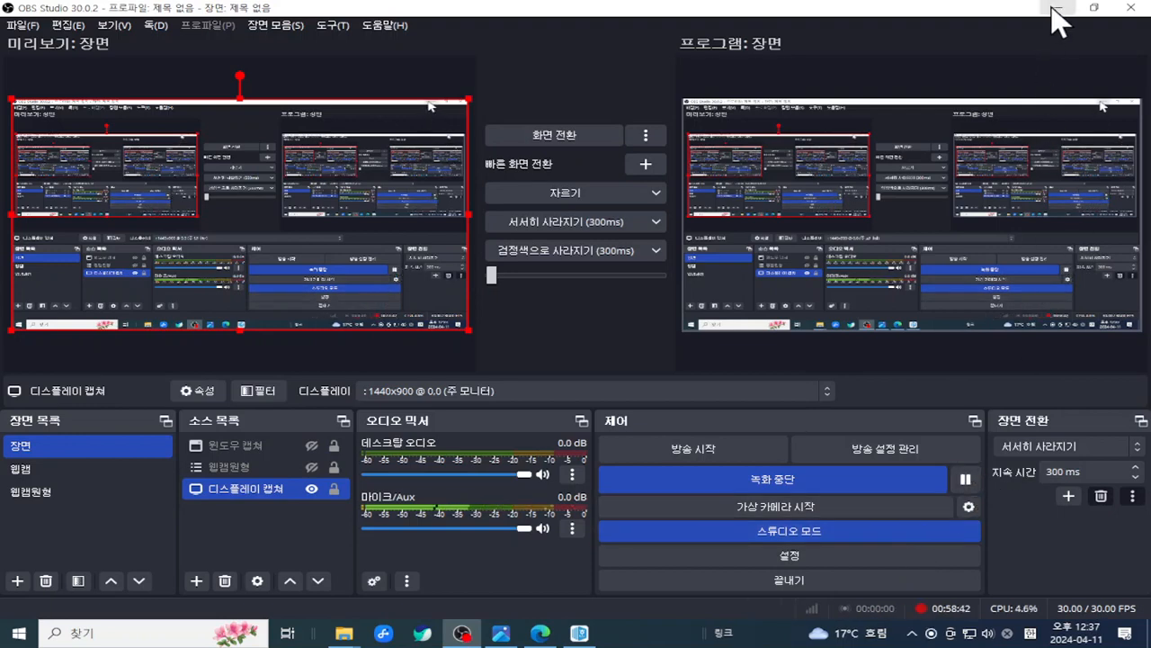
{"action": "left_click", "coordinate": [1058, 8]}
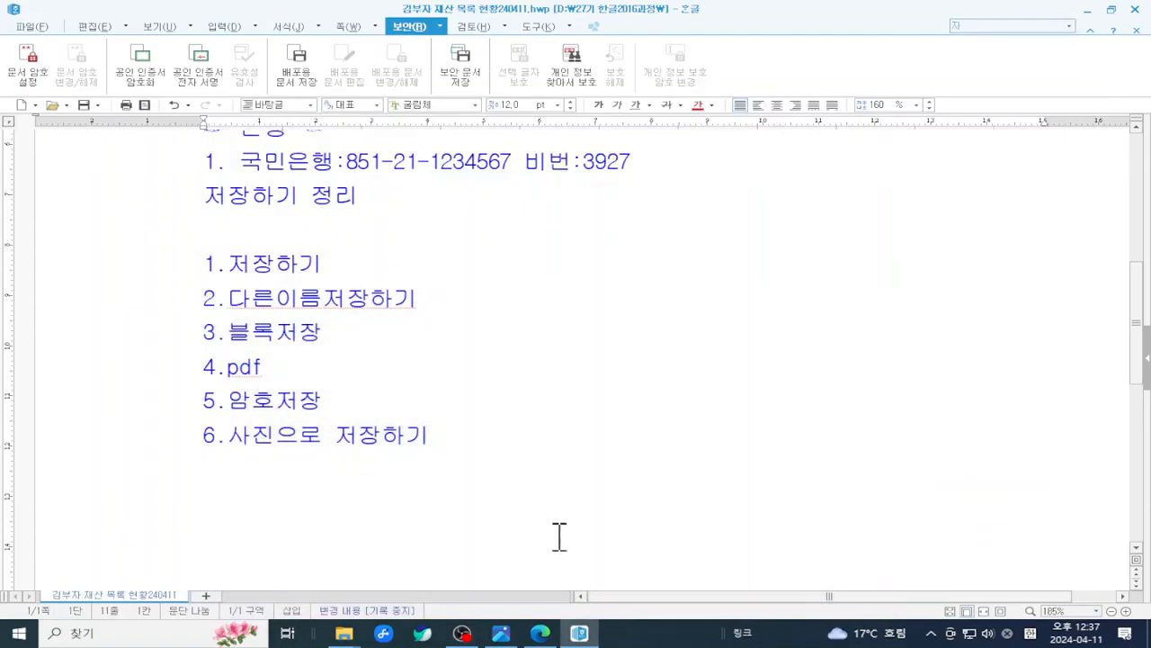
- Bring the textbook PDF forward and scroll to page 18, step 4 작업한 문서 불러오기
{"action": "left_click", "coordinate": [555, 638]}
{"action": "scroll", "coordinate": [527, 437], "scroll_direction": "down", "scroll_amount": 10}
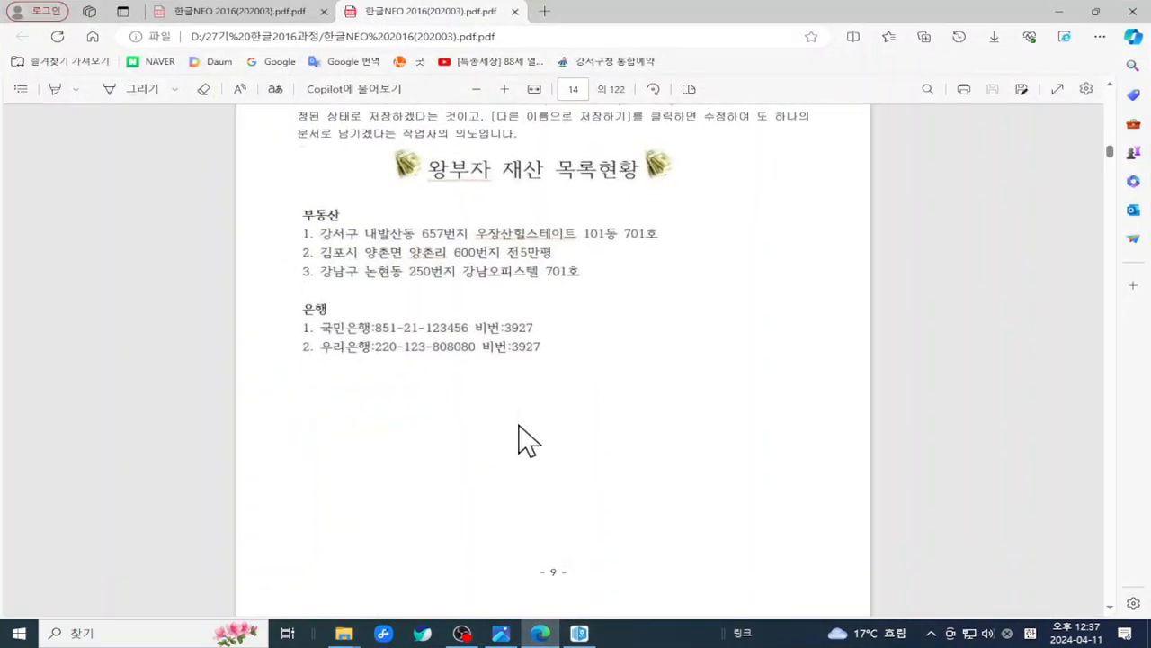
{"action": "scroll", "coordinate": [527, 437], "scroll_direction": "down", "scroll_amount": 10}
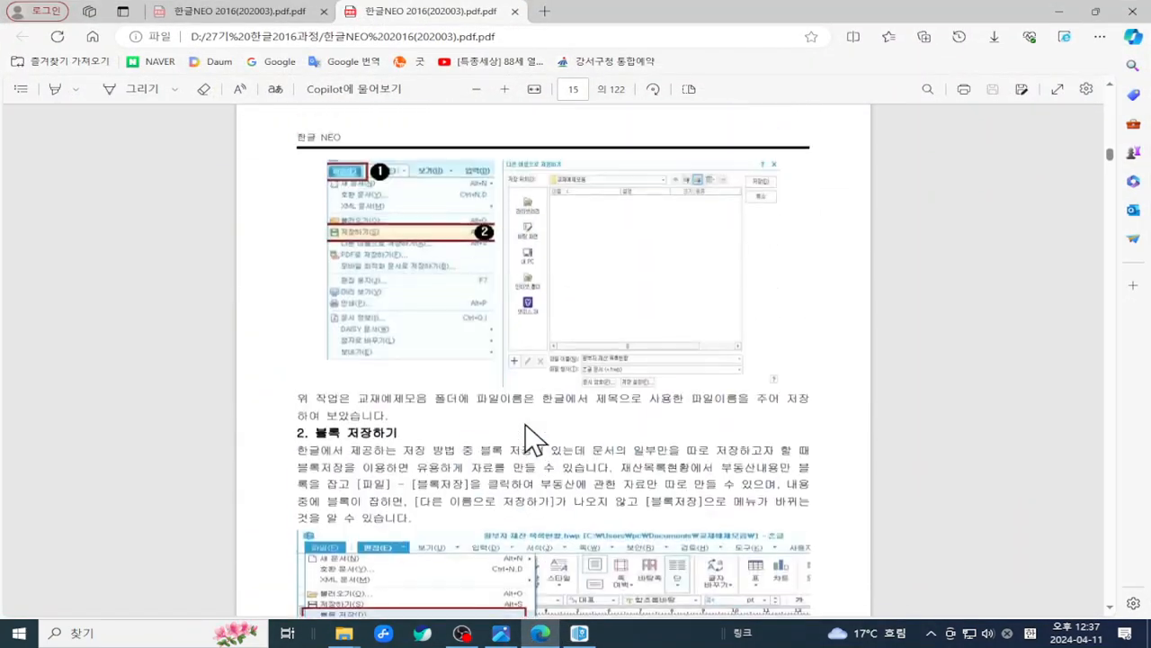
{"action": "scroll", "coordinate": [527, 438], "scroll_direction": "down", "scroll_amount": 10}
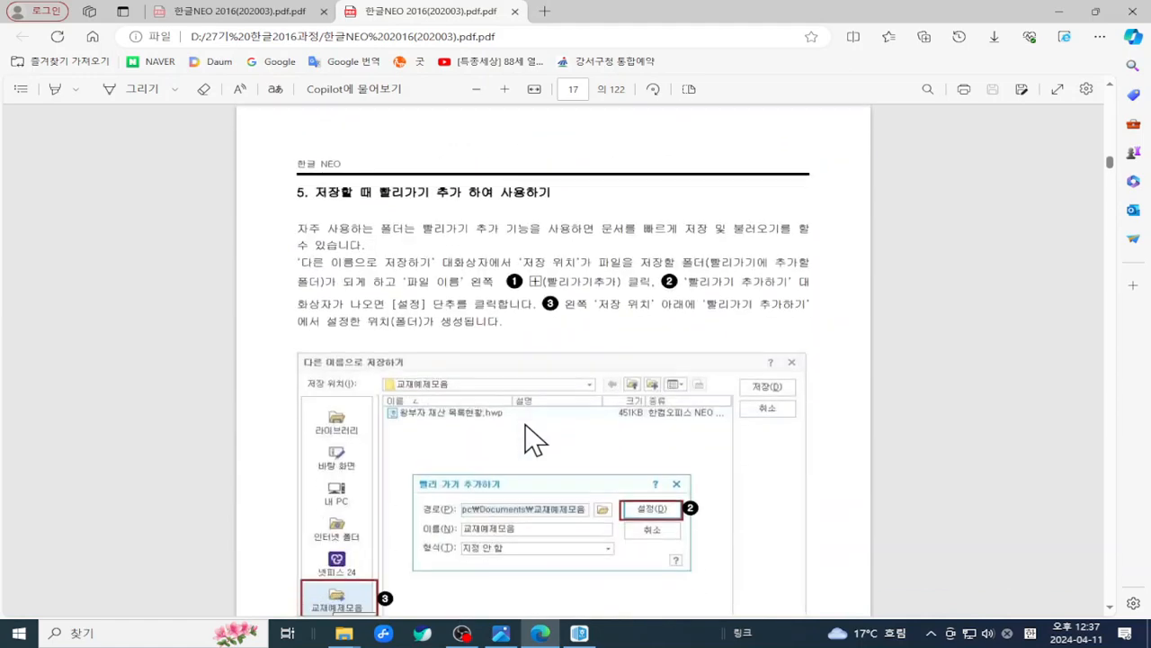
{"action": "scroll", "coordinate": [530, 439], "scroll_direction": "down", "scroll_amount": 10}
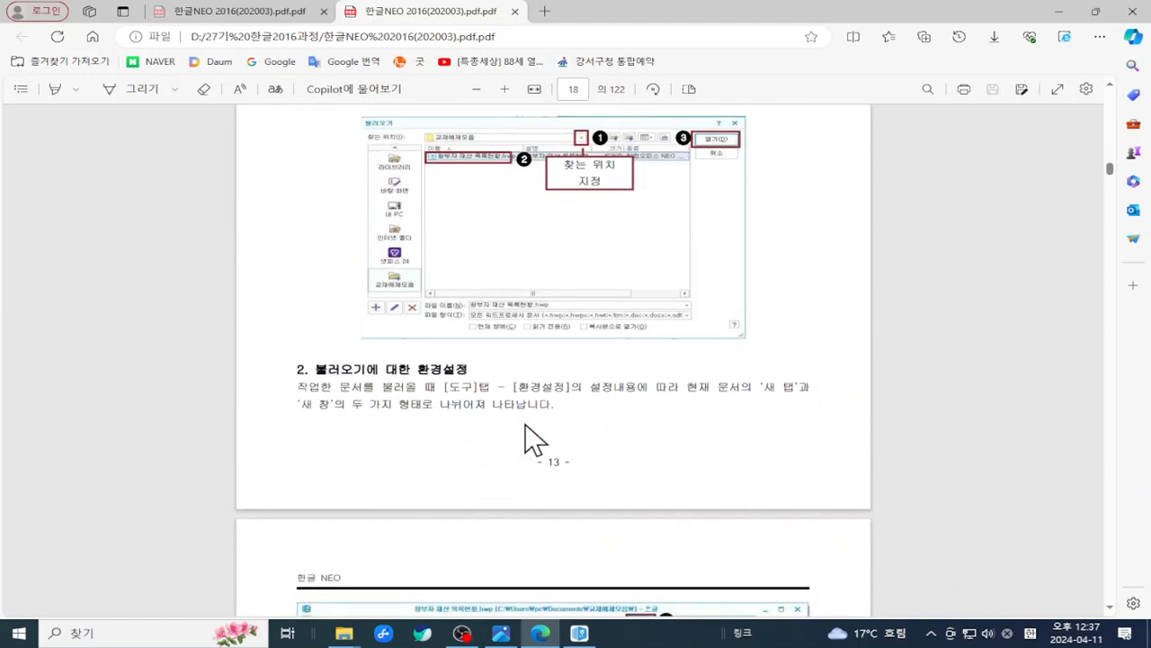
{"action": "scroll", "coordinate": [530, 439], "scroll_direction": "down", "scroll_amount": 2}
{"action": "scroll", "coordinate": [531, 439], "scroll_direction": "up", "scroll_amount": 6}
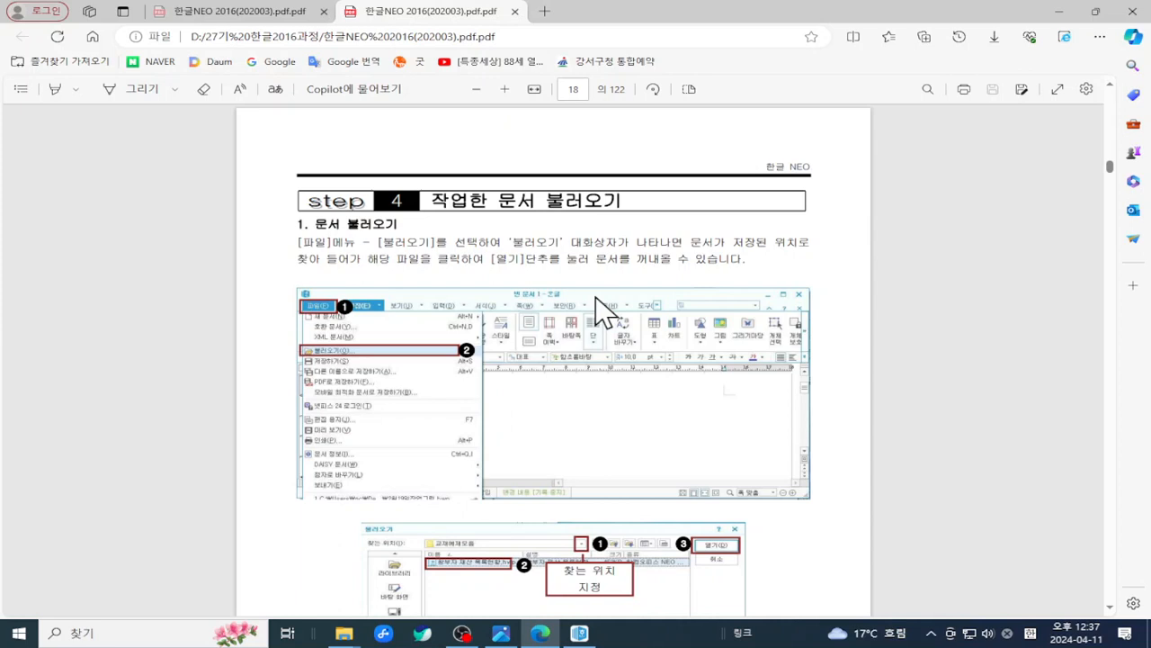
- View Recent files in File Explorer, then switch back to the Hangul asset list
{"action": "mouse_move", "coordinate": [345, 633]}
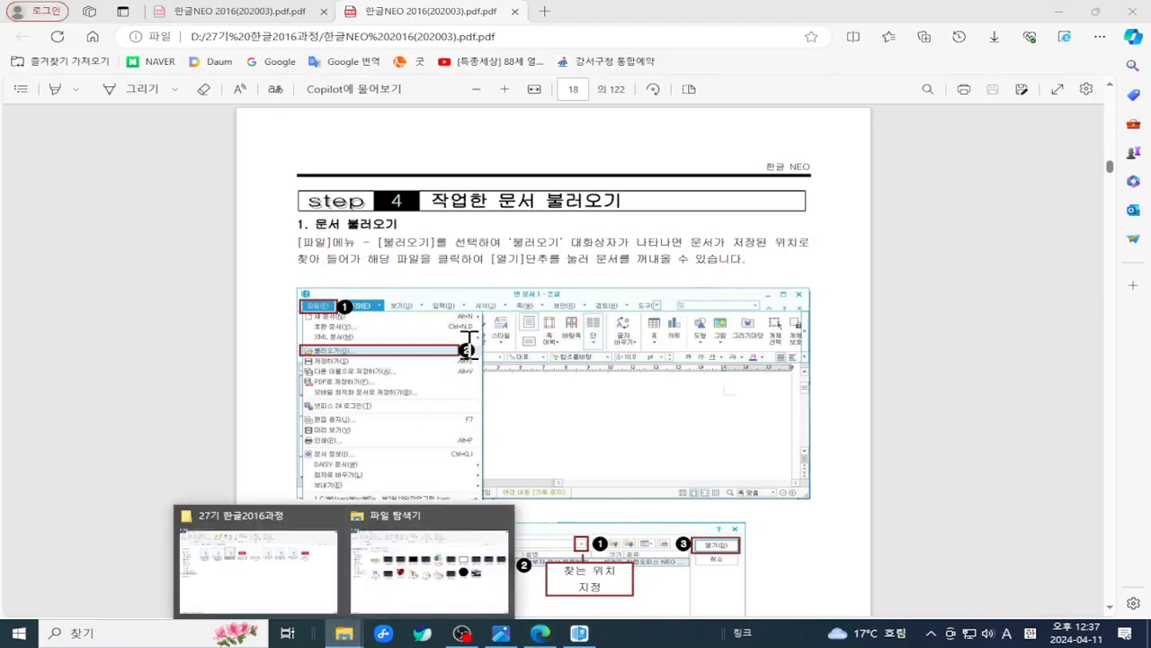
{"action": "left_click", "coordinate": [428, 567]}
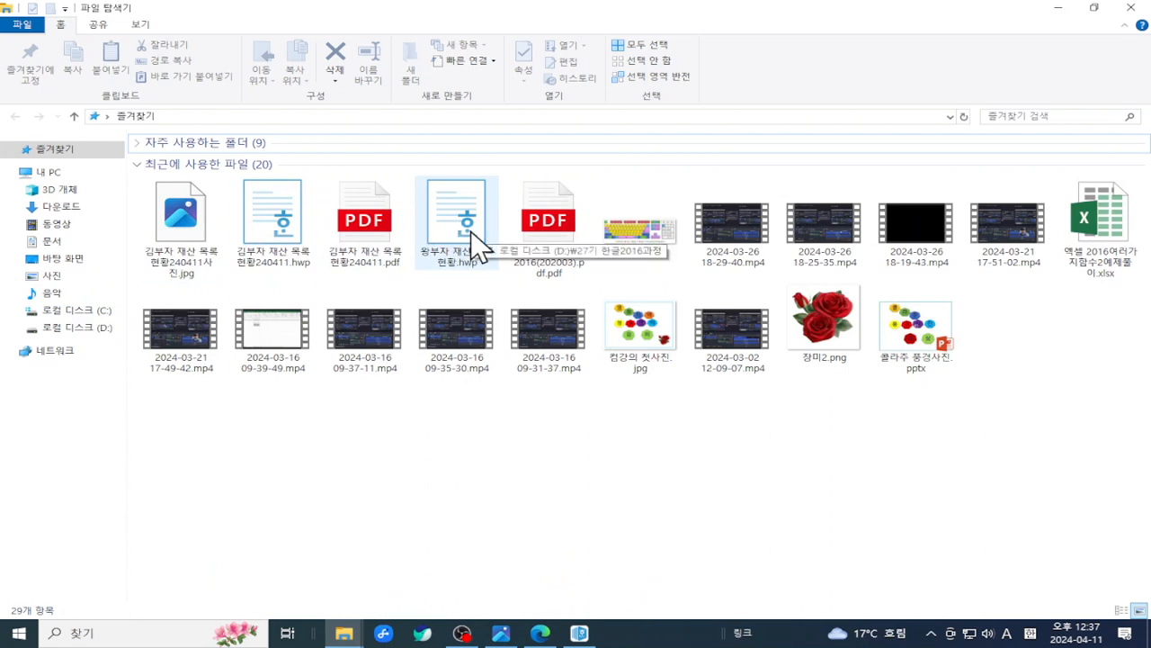
{"action": "left_click", "coordinate": [579, 634]}
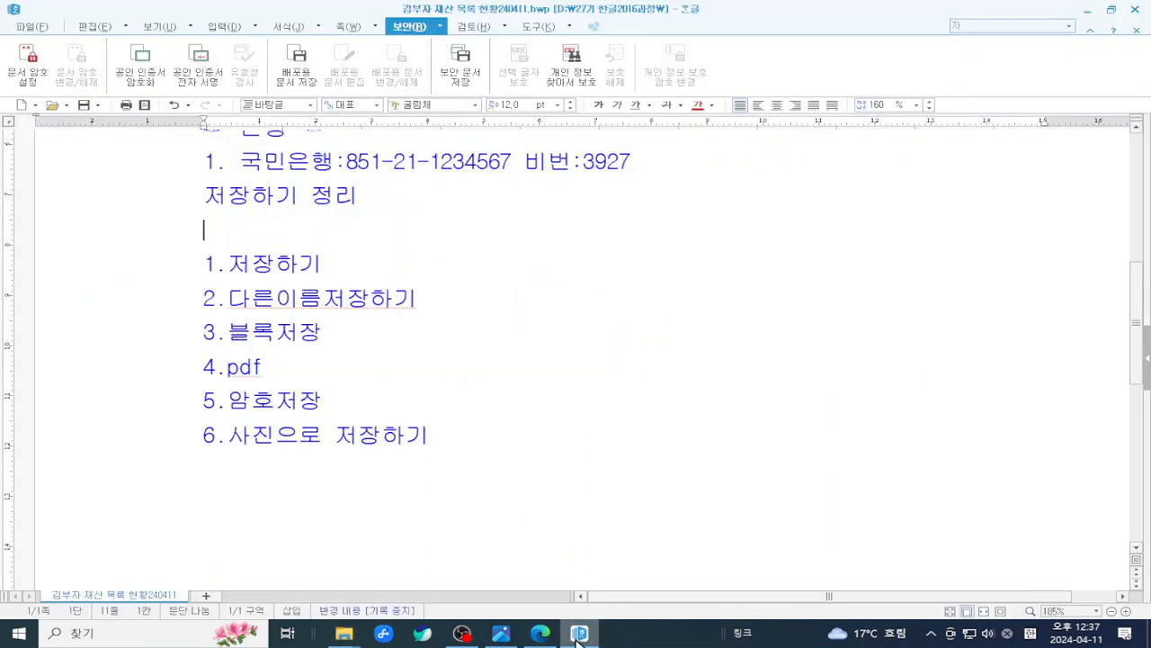
{"action": "left_click", "coordinate": [27, 27]}
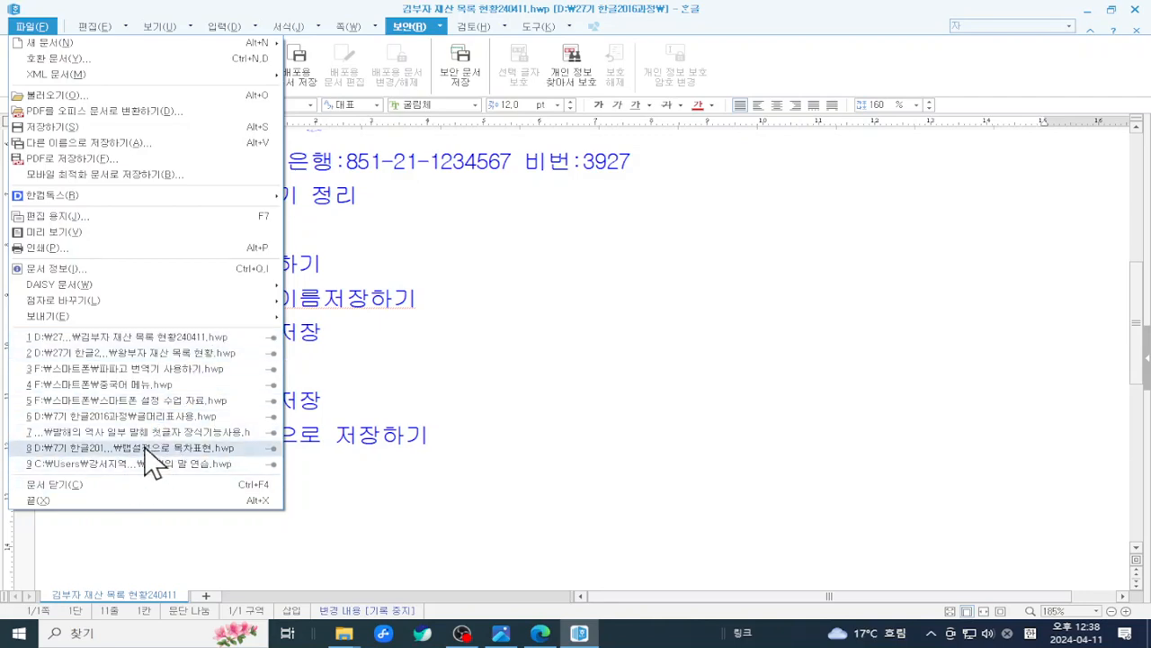
{"action": "left_click", "coordinate": [123, 97]}
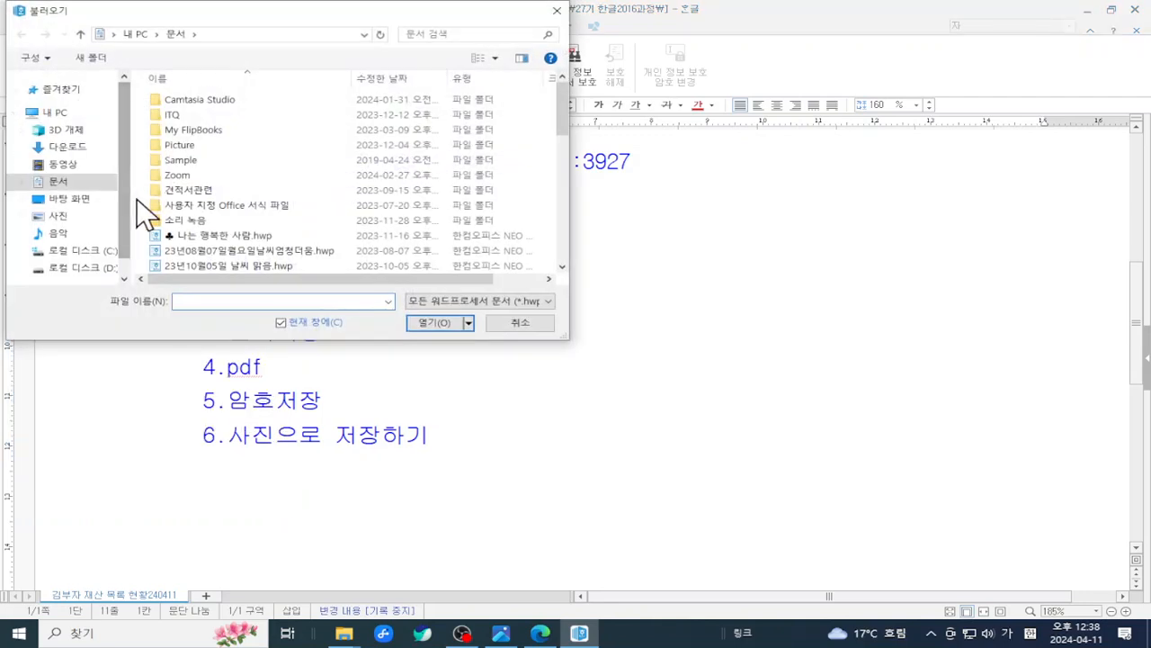
{"action": "scroll", "coordinate": [130, 246], "scroll_direction": "down", "scroll_amount": 1}
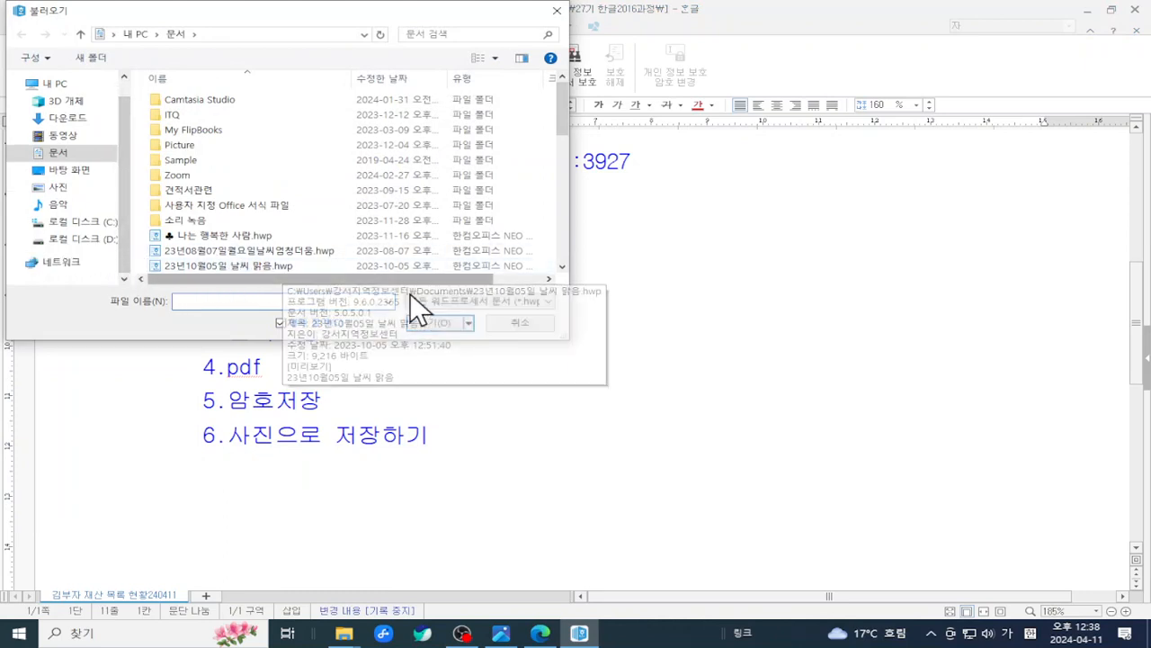
{"action": "left_click", "coordinate": [522, 322]}
{"action": "left_click", "coordinate": [23, 26]}
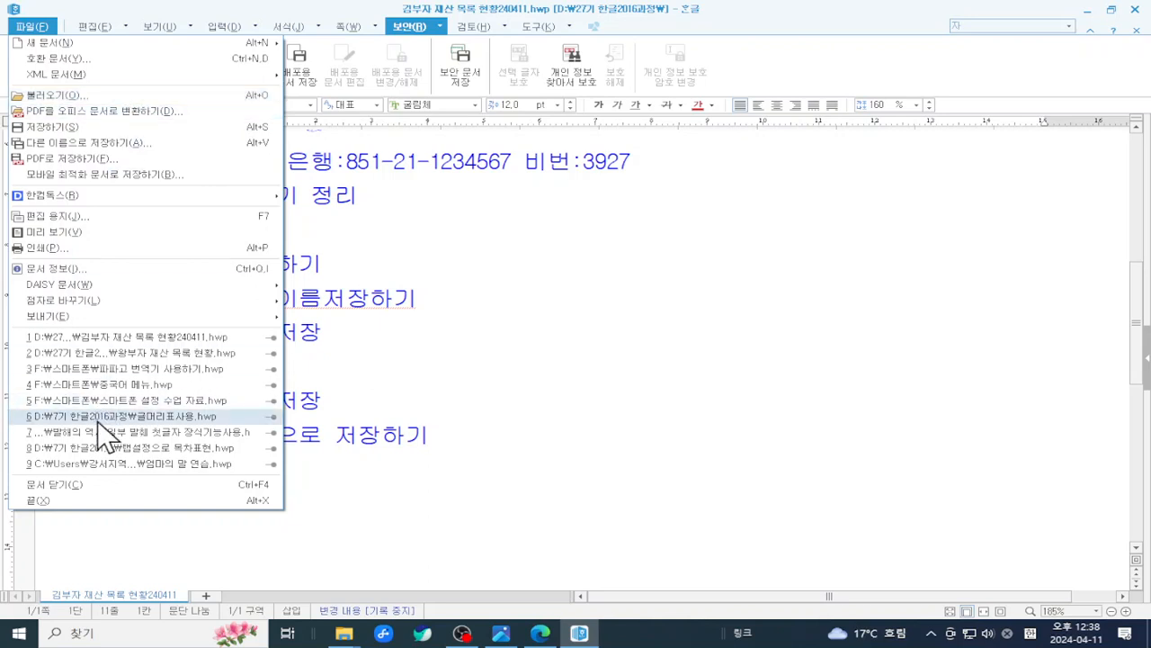
{"action": "left_click", "coordinate": [589, 359]}
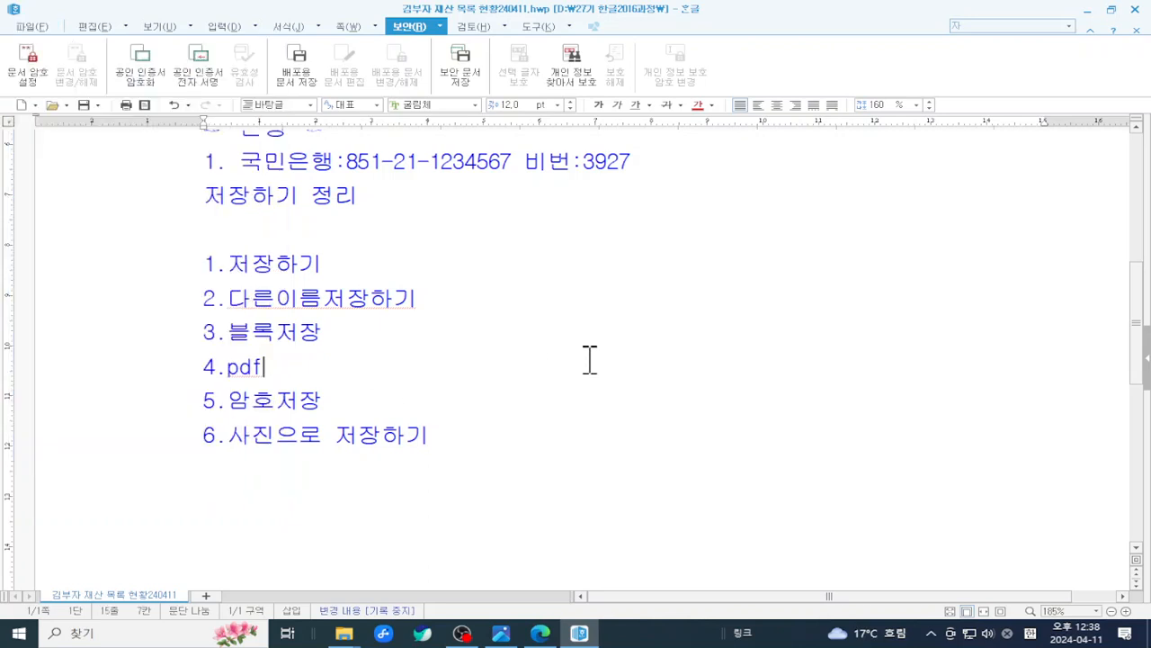
{"action": "mouse_move", "coordinate": [344, 633]}
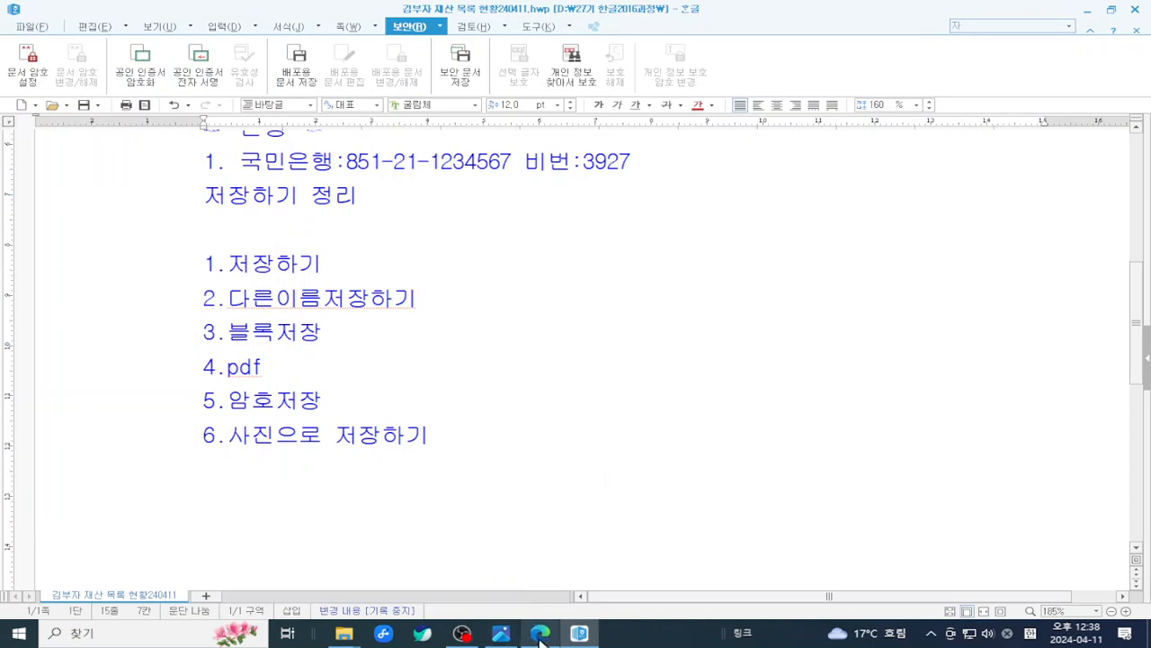
- Switch to the textbook PDF, zoom in three steps, and scroll through the pages
{"action": "left_click", "coordinate": [539, 558]}
{"action": "scroll", "coordinate": [585, 392], "scroll_direction": "down", "scroll_amount": 5}
{"action": "scroll", "coordinate": [589, 391], "scroll_direction": "down", "scroll_amount": 4}
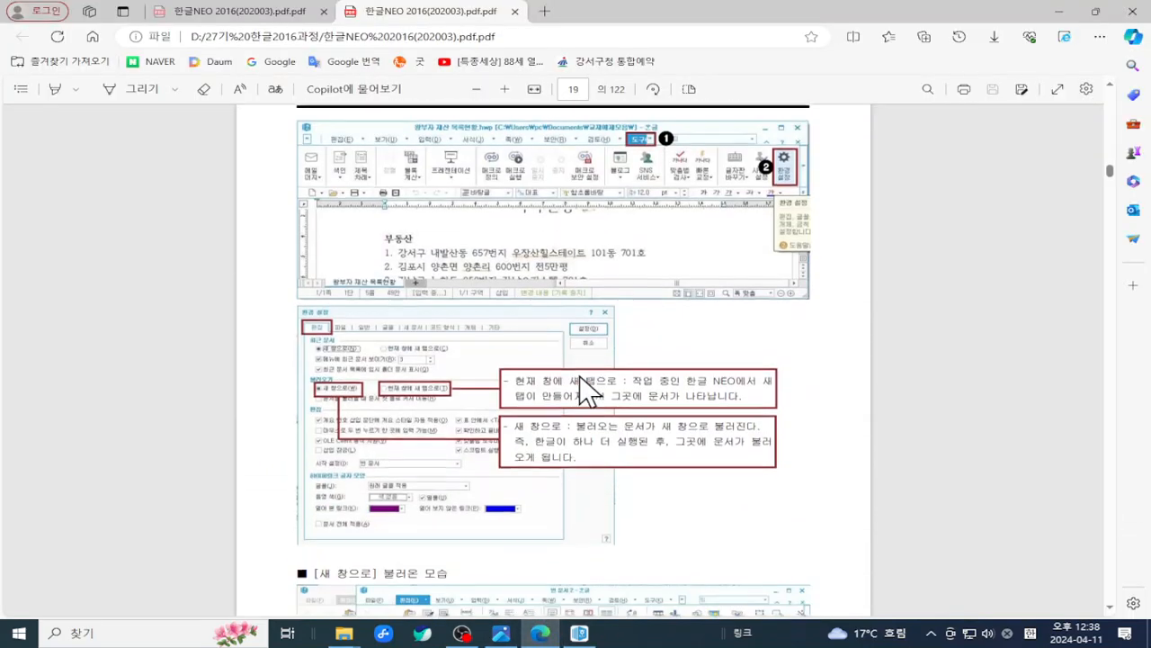
{"action": "scroll", "coordinate": [581, 378], "scroll_direction": "down", "scroll_amount": 8}
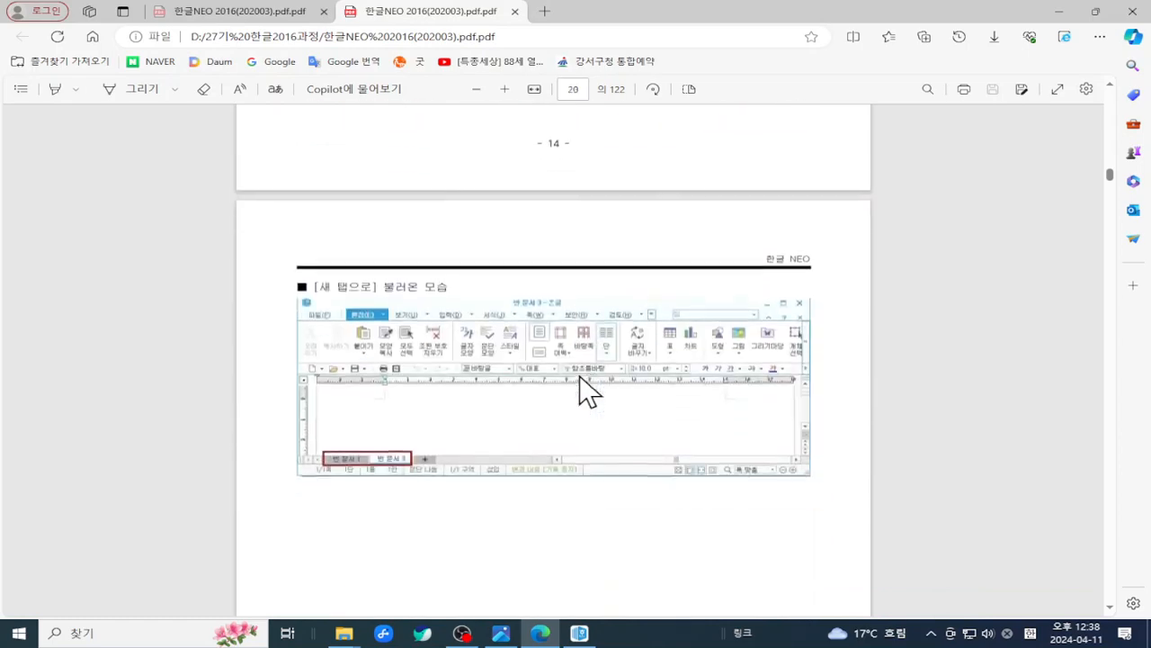
{"action": "scroll", "coordinate": [581, 391], "scroll_direction": "down", "scroll_amount": 10}
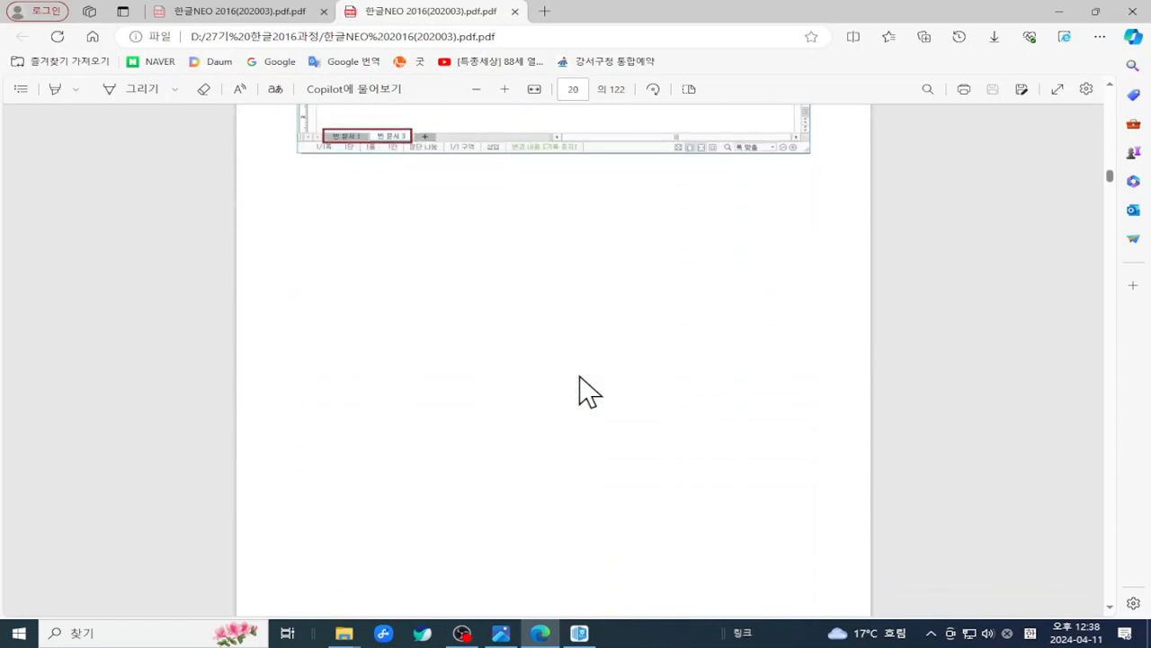
{"action": "scroll", "coordinate": [581, 387], "scroll_direction": "down", "scroll_amount": 1}
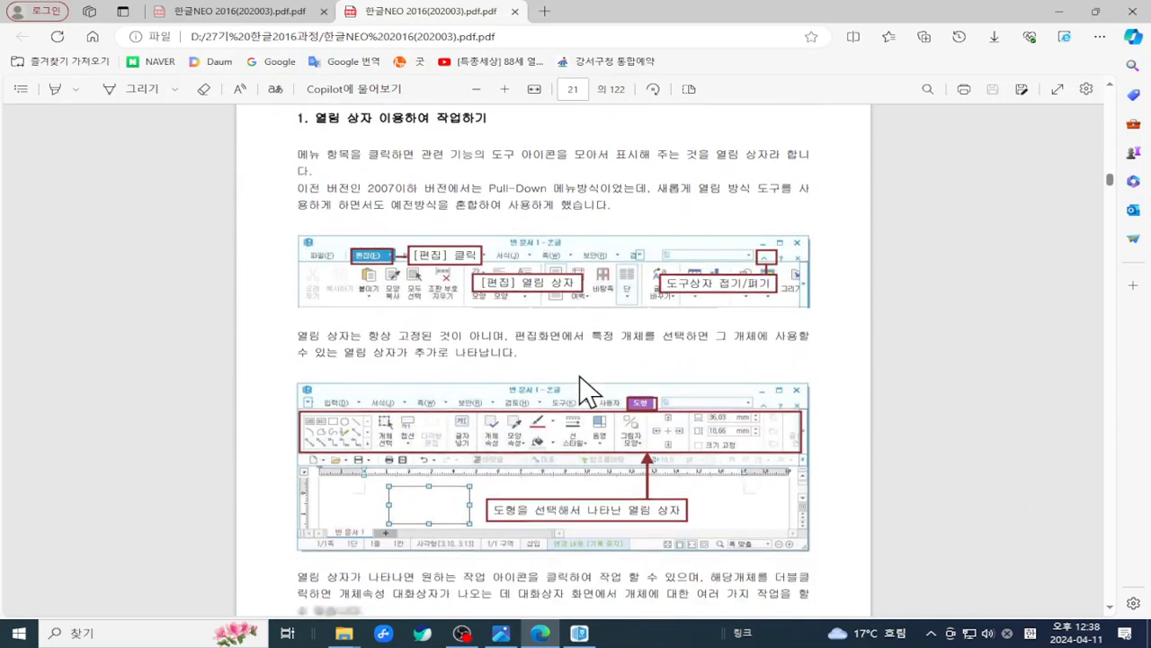
{"action": "scroll", "coordinate": [581, 387], "scroll_direction": "up", "scroll_amount": 2}
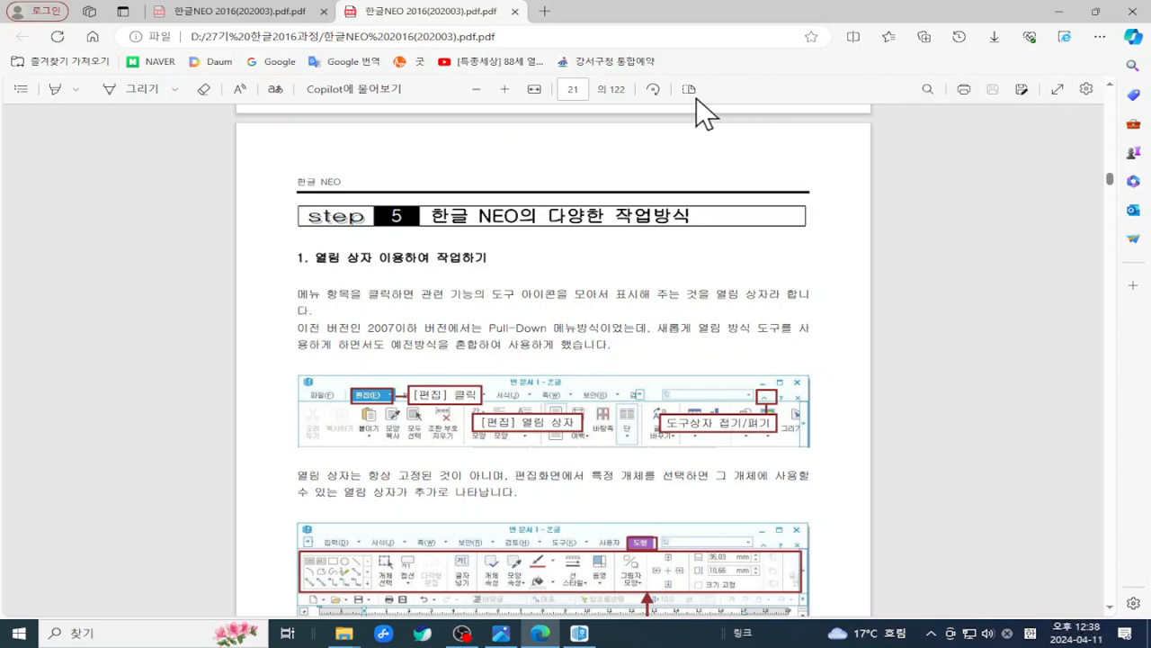
{"action": "left_click", "coordinate": [513, 88]}
{"action": "left_click", "coordinate": [512, 88]}
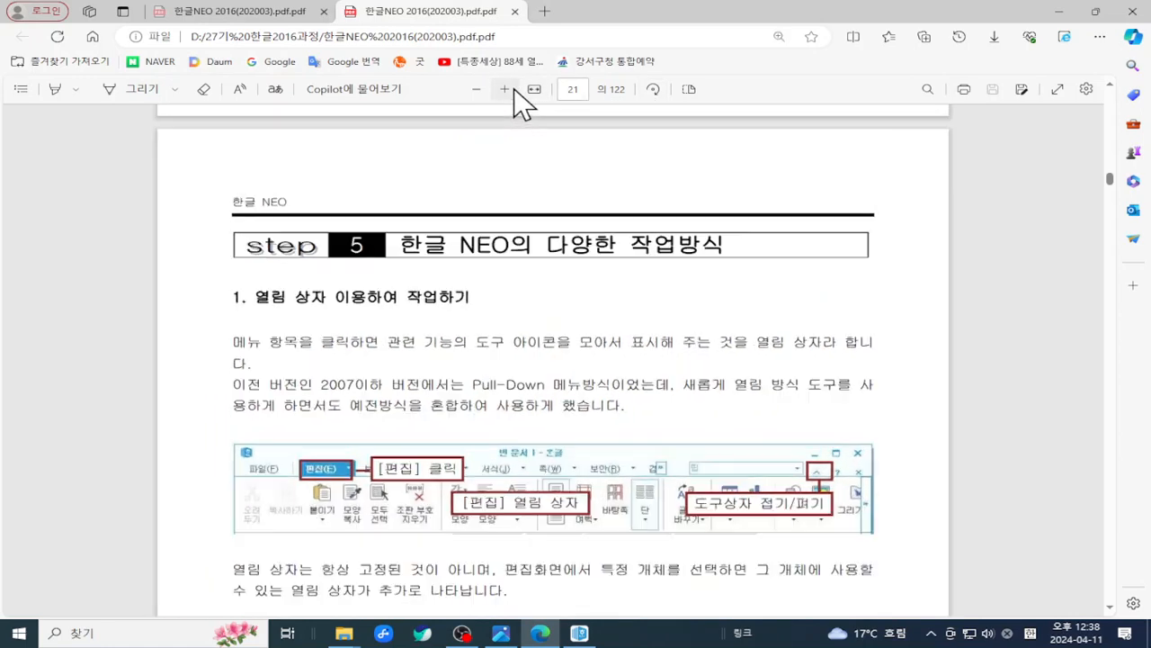
{"action": "left_click", "coordinate": [513, 88]}
{"action": "scroll", "coordinate": [590, 170], "scroll_direction": "down", "scroll_amount": 2}
{"action": "scroll", "coordinate": [597, 185], "scroll_direction": "down", "scroll_amount": 2}
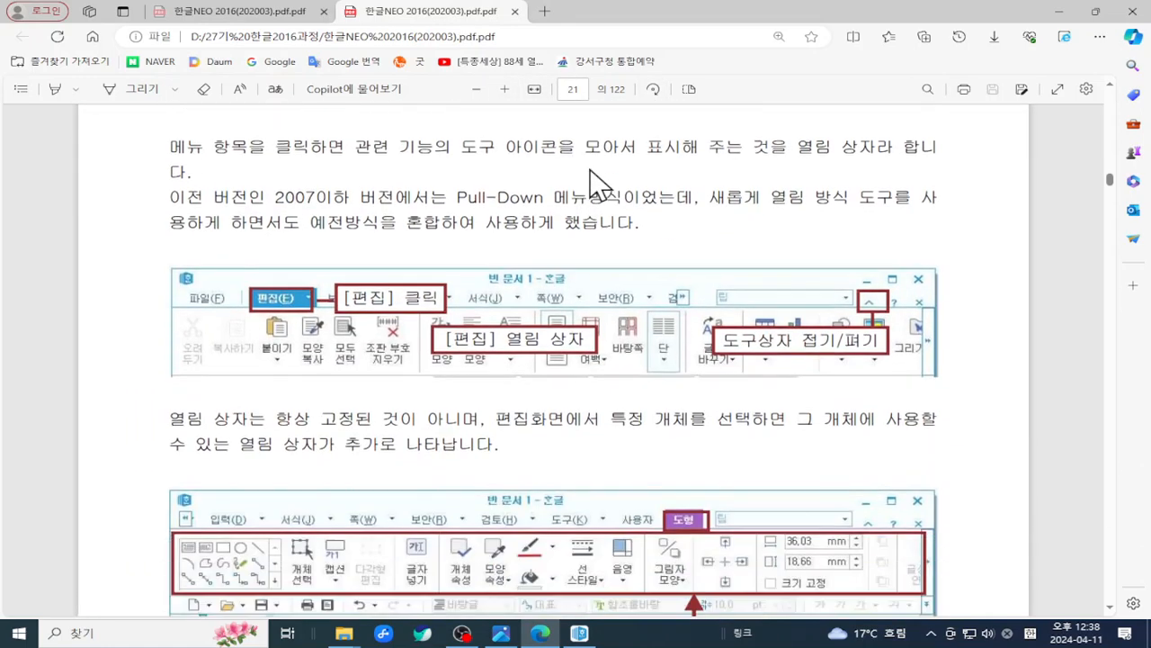
{"action": "scroll", "coordinate": [598, 185], "scroll_direction": "up", "scroll_amount": 5}
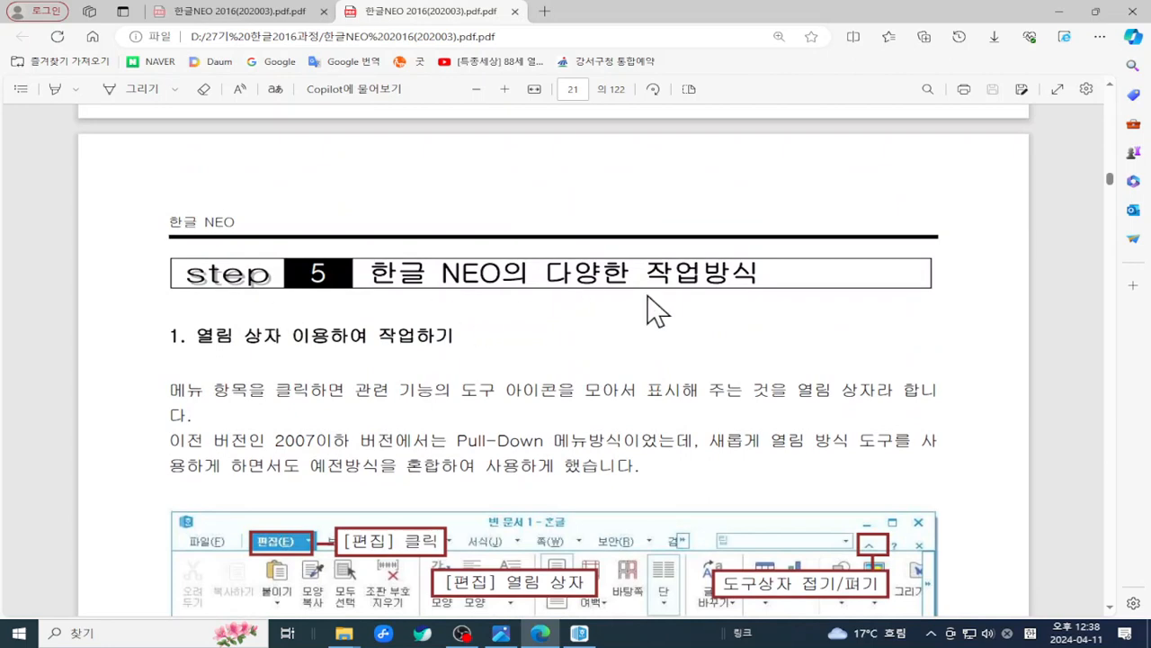
{"action": "scroll", "coordinate": [648, 310], "scroll_direction": "down", "scroll_amount": 3}
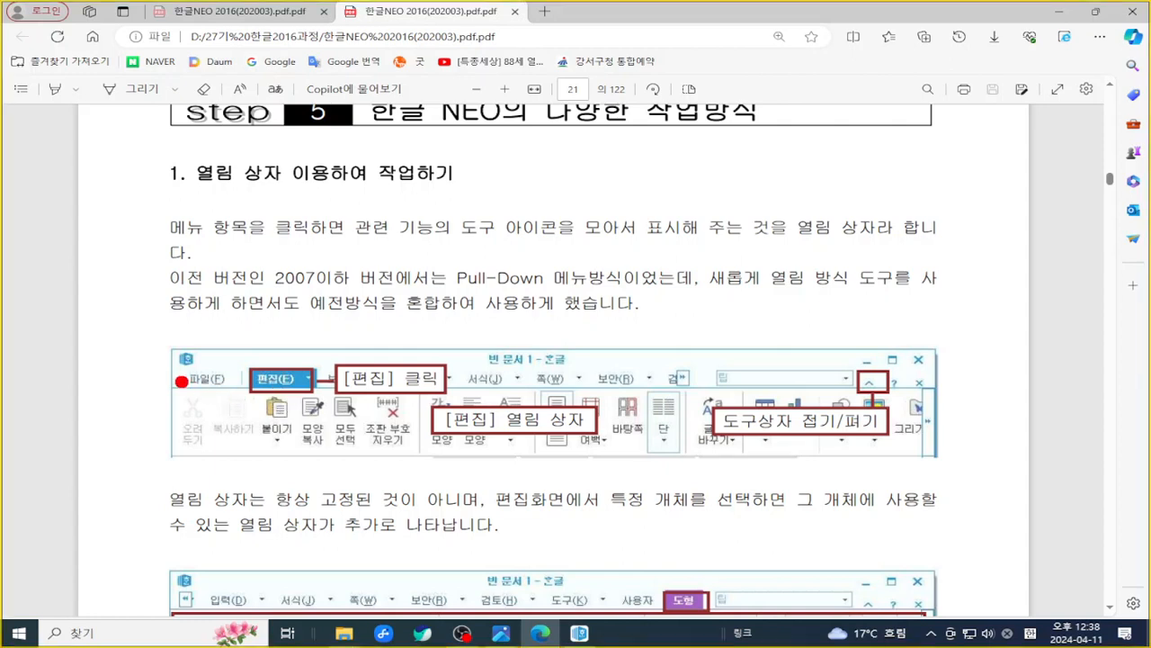
- Mark the toolbar screenshots with the screen pen, circling 서식 and 쪽, then clear the marks
{"action": "mouse_move", "coordinate": [180, 390]}
{"action": "left_mouse_down"}
{"action": "mouse_move", "coordinate": [395, 485]}
{"action": "mouse_move", "coordinate": [877, 486]}
{"action": "mouse_move", "coordinate": [936, 472]}
{"action": "left_mouse_up"}
{"action": "left_click_drag", "start_coordinate": [405, 399], "coordinate": [426, 434]}
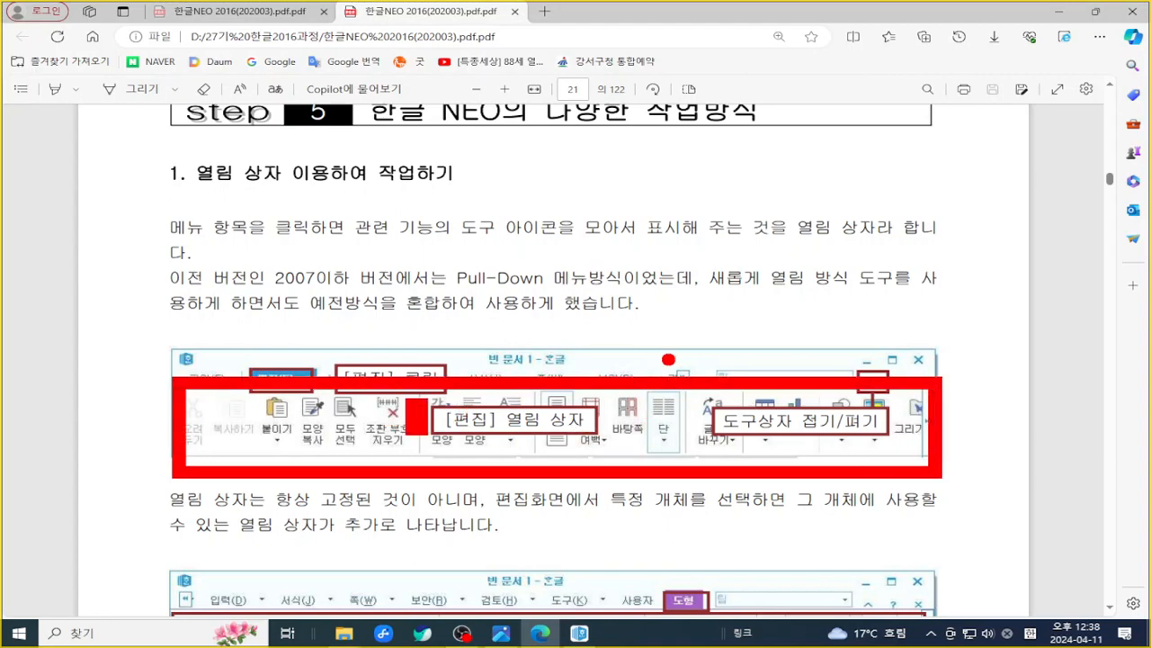
{"action": "key", "text": "Escape"}
{"action": "scroll", "coordinate": [670, 360], "scroll_direction": "down", "scroll_amount": 1}
{"action": "scroll", "coordinate": [670, 355], "scroll_direction": "down", "scroll_amount": 2}
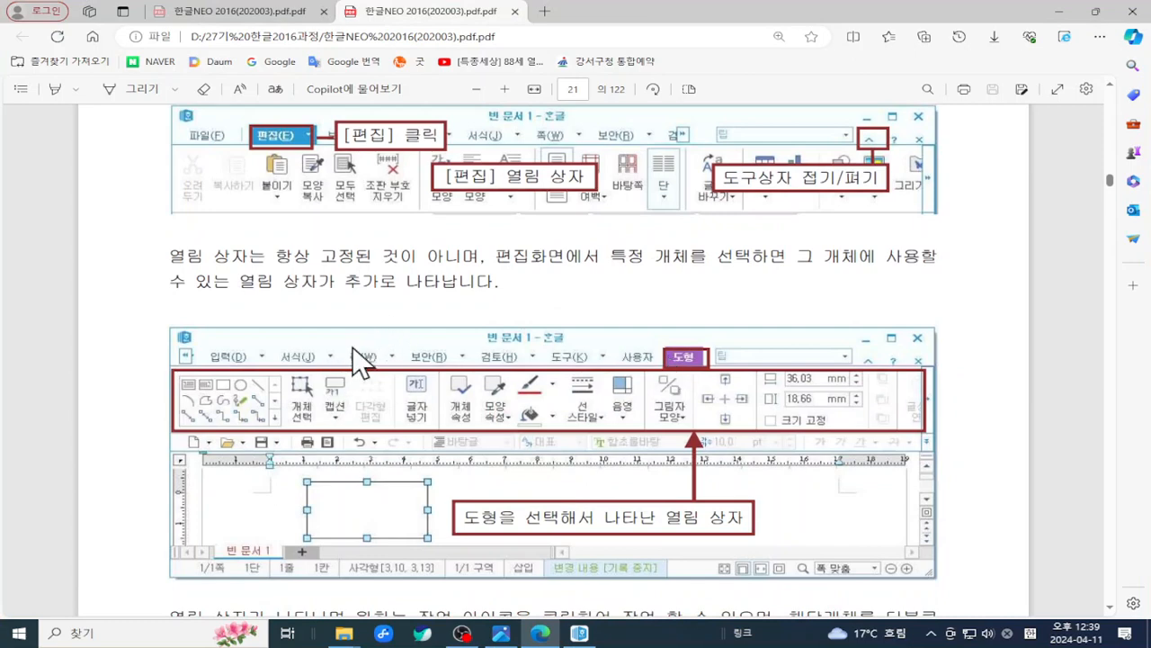
{"action": "key", "text": "ctrl+2"}
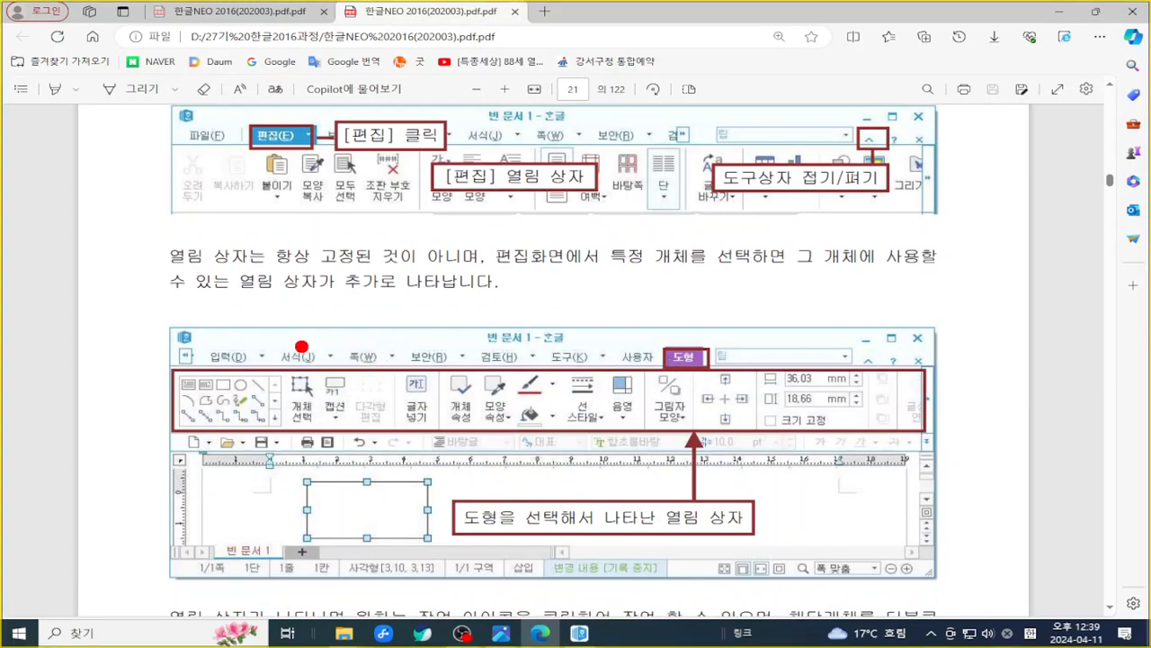
{"action": "left_click_drag", "start_coordinate": [270, 342], "coordinate": [310, 368]}
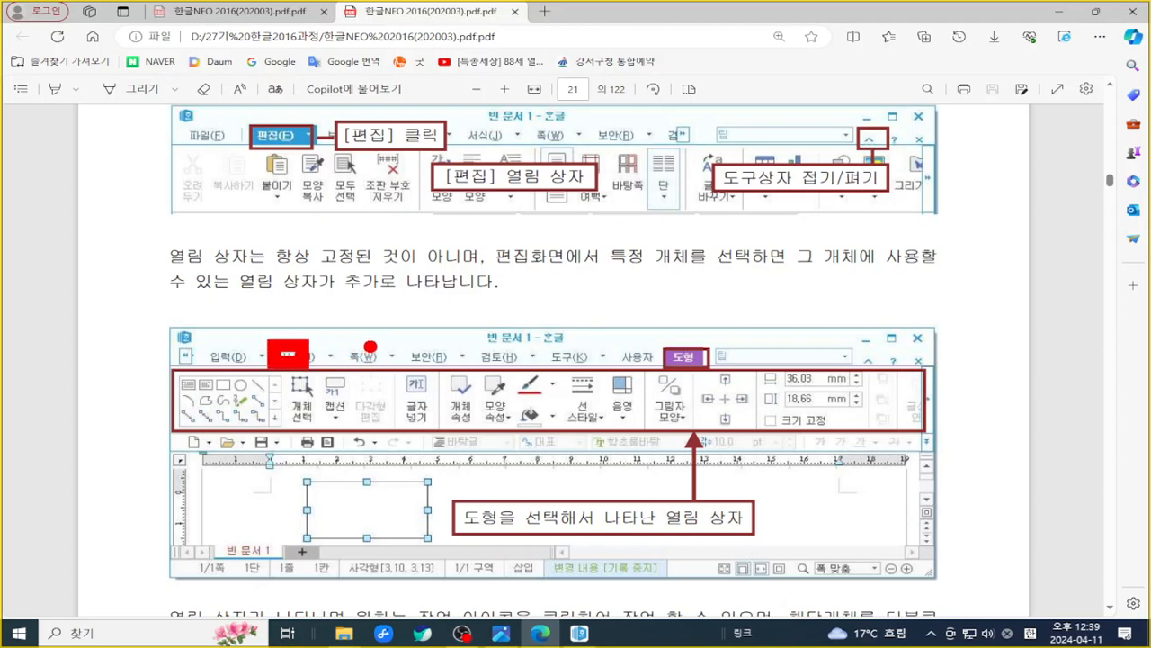
{"action": "left_click_drag", "start_coordinate": [363, 337], "coordinate": [410, 374]}
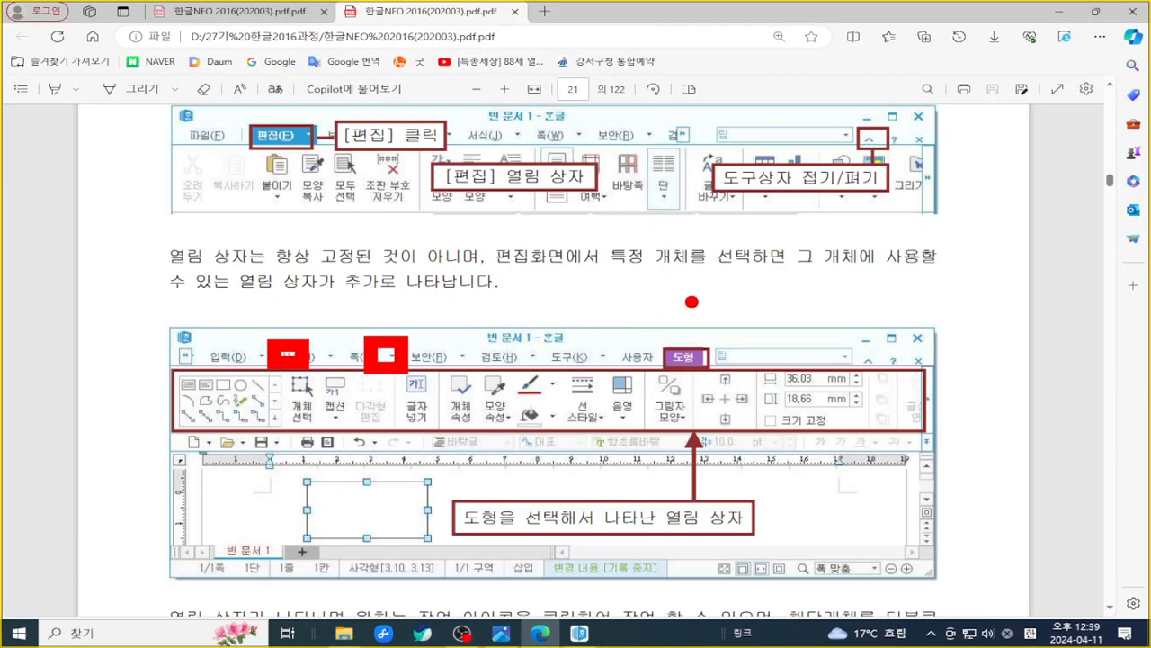
{"action": "key", "text": "Escape"}
{"action": "scroll", "coordinate": [697, 314], "scroll_direction": "down", "scroll_amount": 2}
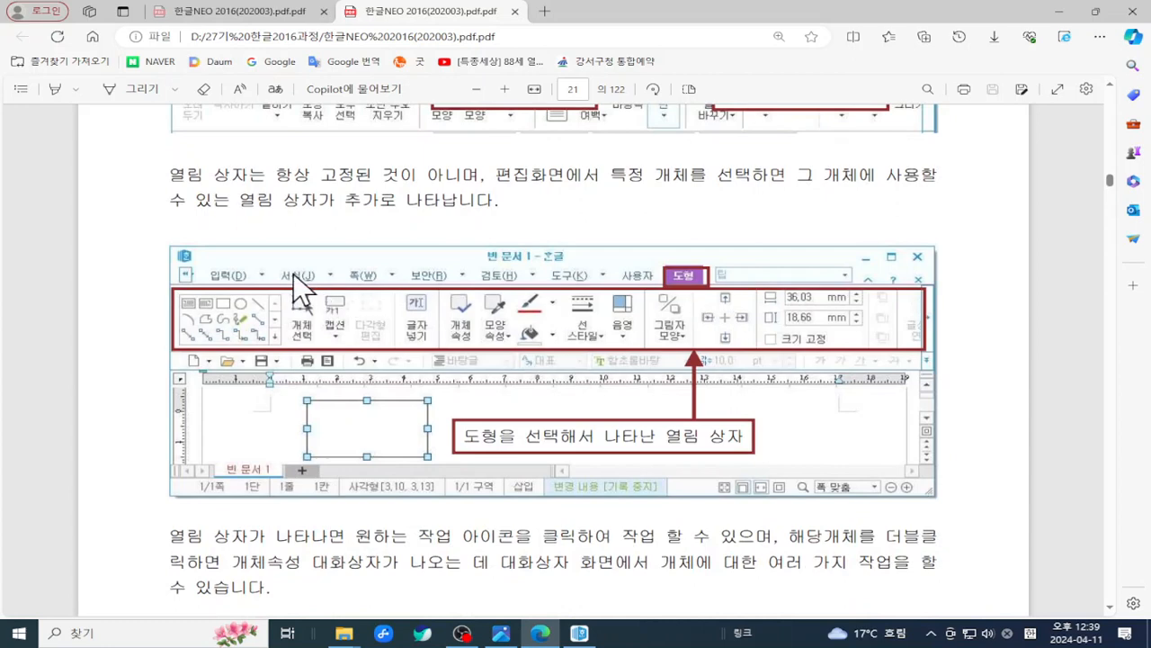
- Box the 서식 item, shape toolbar, selected shape and 도형 tab, then clear the marks
{"action": "key", "text": "ctrl+2"}
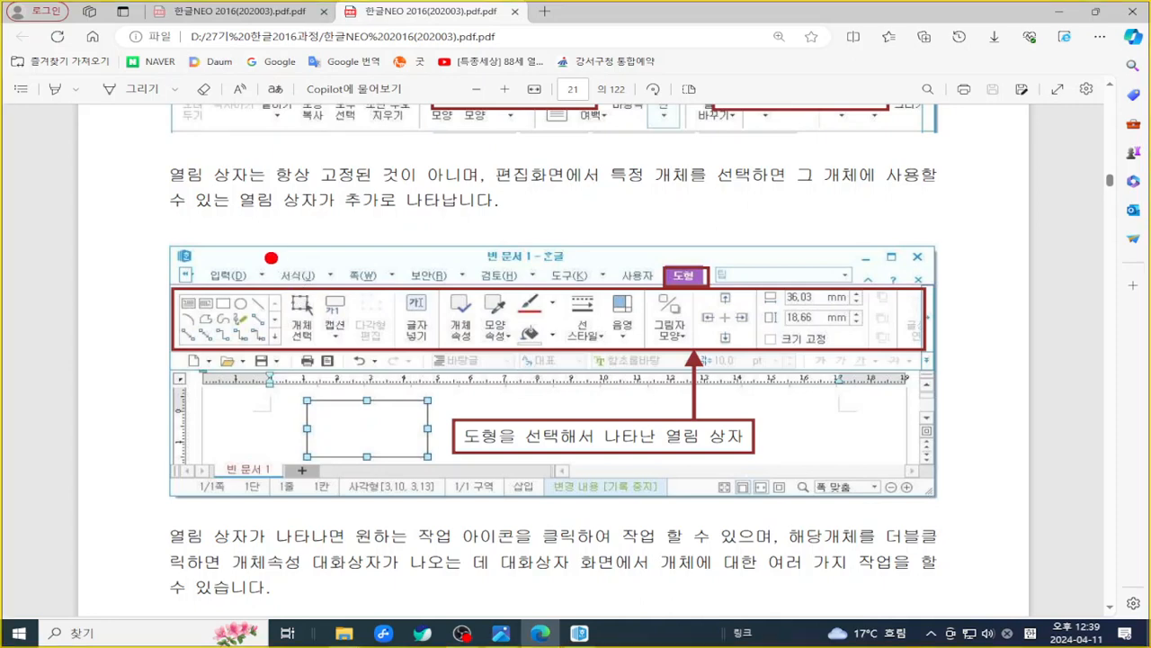
{"action": "left_click_drag", "start_coordinate": [269, 257], "coordinate": [298, 281]}
{"action": "mouse_move", "coordinate": [199, 298]}
{"action": "left_mouse_down"}
{"action": "mouse_move", "coordinate": [222, 329]}
{"action": "mouse_move", "coordinate": [547, 358]}
{"action": "mouse_move", "coordinate": [867, 369]}
{"action": "mouse_move", "coordinate": [915, 360]}
{"action": "mouse_move", "coordinate": [915, 373]}
{"action": "left_mouse_up"}
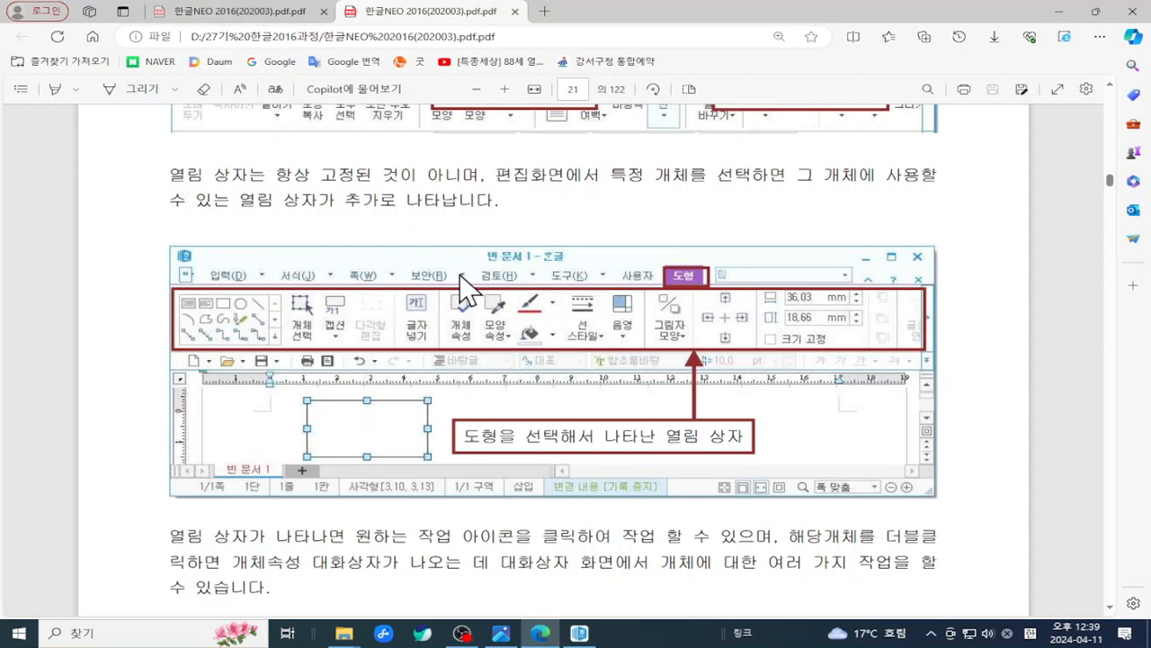
{"action": "scroll", "coordinate": [508, 288], "scroll_direction": "down", "scroll_amount": 2}
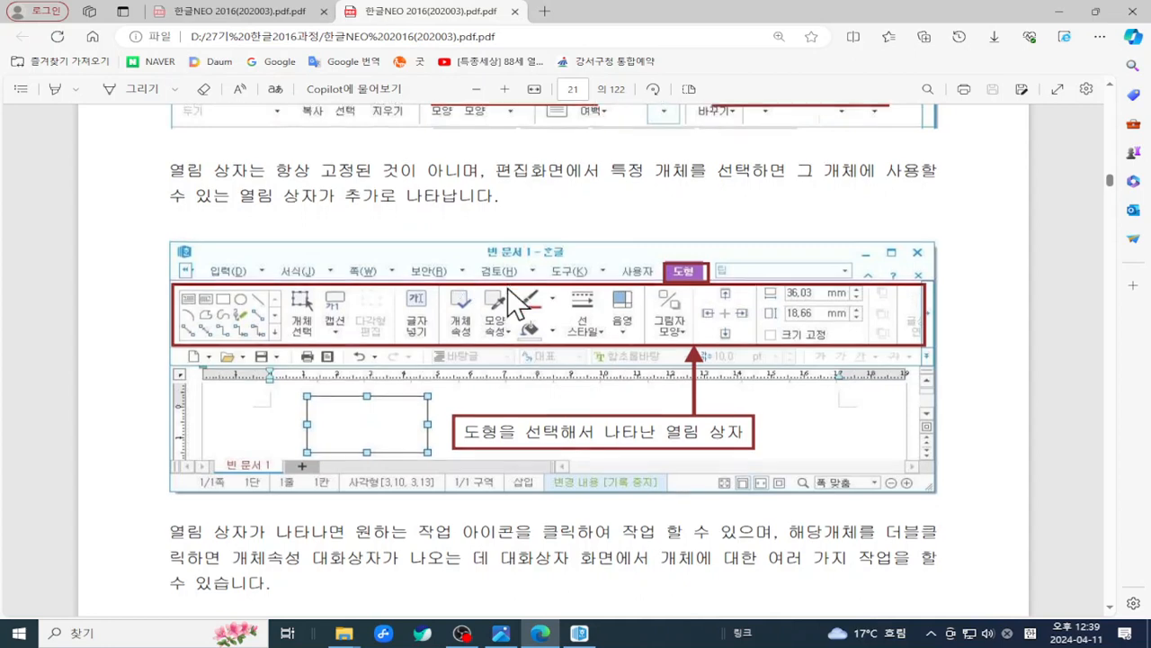
{"action": "key", "text": "ctrl+2"}
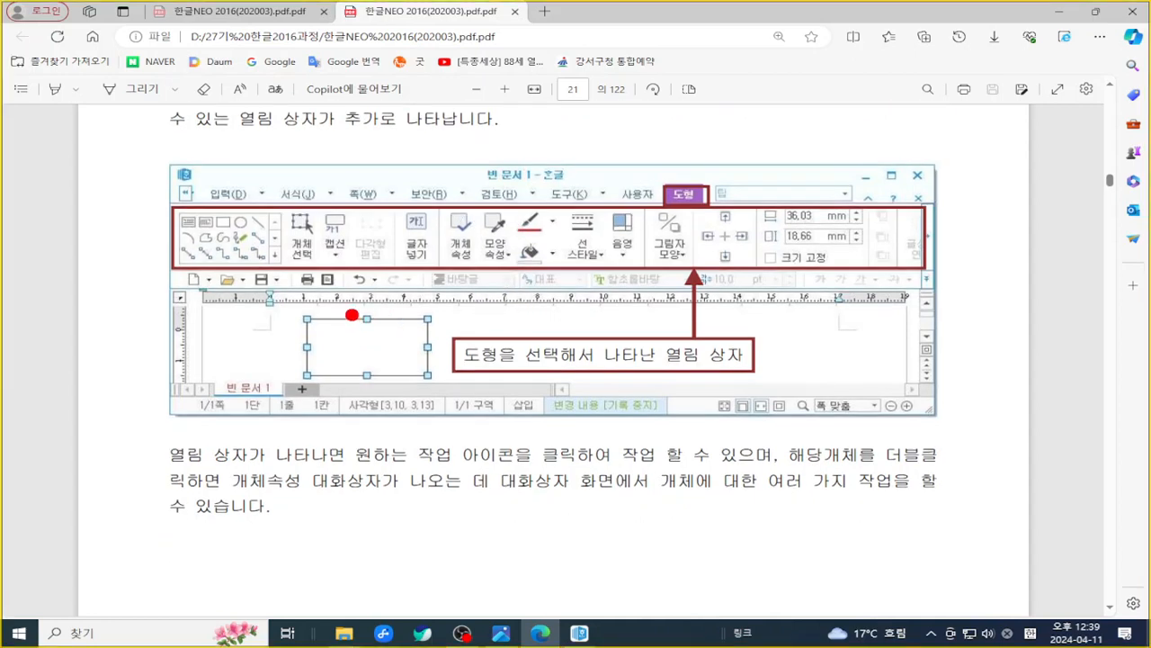
{"action": "left_click_drag", "start_coordinate": [334, 300], "coordinate": [438, 361]}
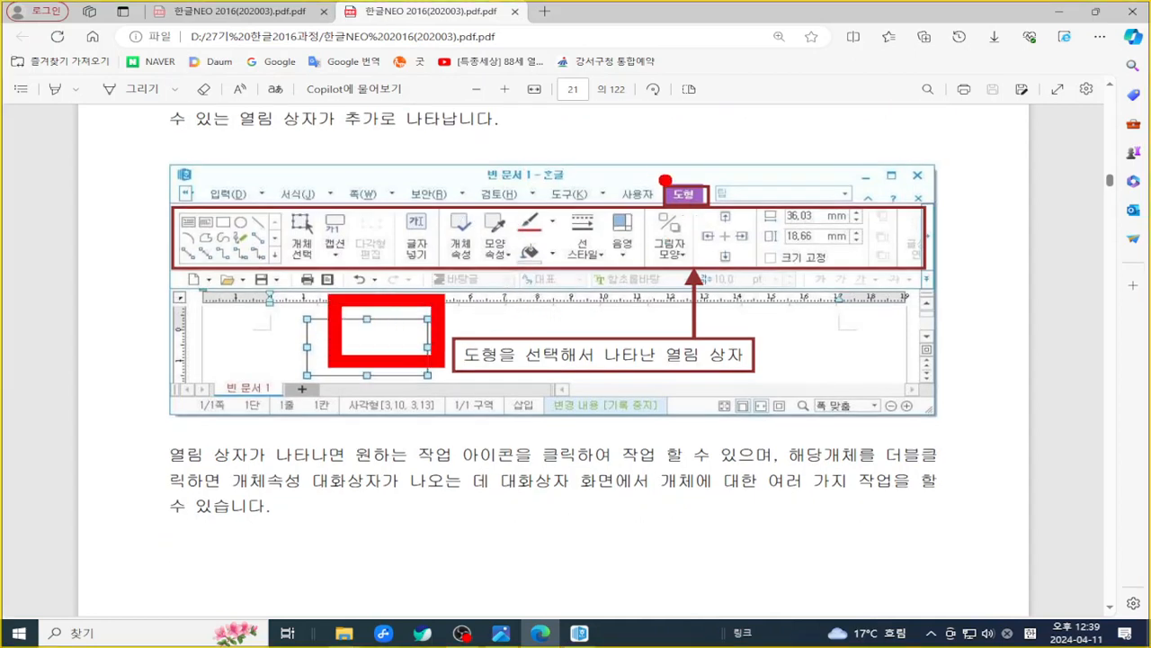
{"action": "mouse_move", "coordinate": [644, 179]}
{"action": "left_mouse_down"}
{"action": "mouse_move", "coordinate": [670, 217]}
{"action": "mouse_move", "coordinate": [750, 223]}
{"action": "mouse_move", "coordinate": [747, 232]}
{"action": "left_mouse_up"}
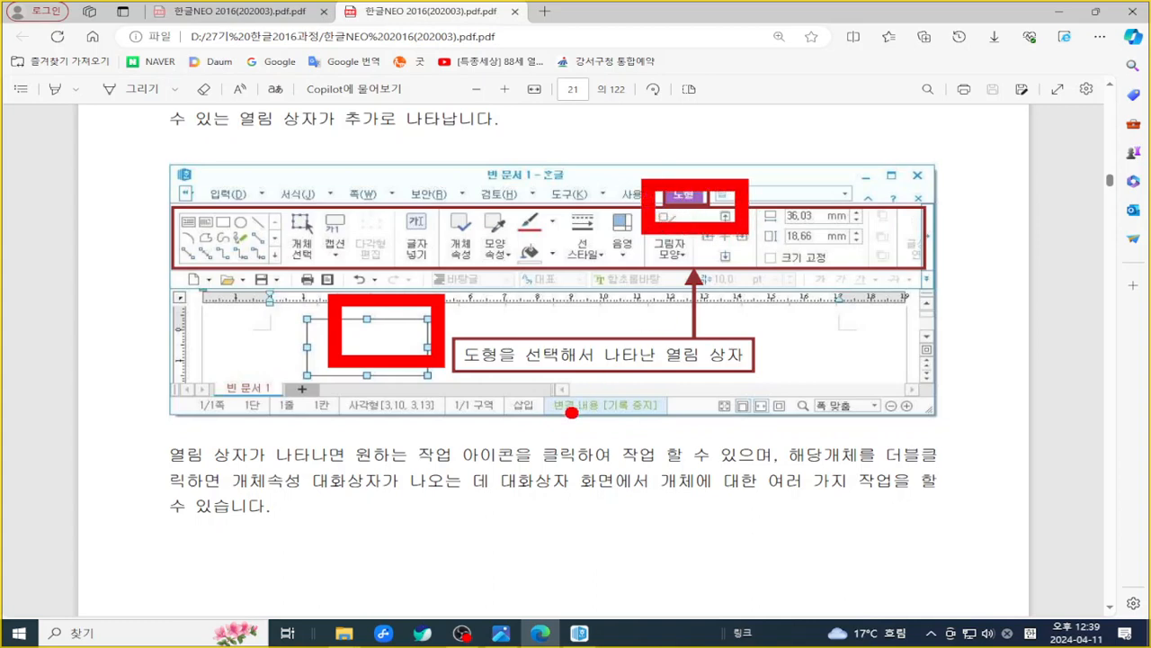
{"action": "mouse_move", "coordinate": [564, 312]}
{"action": "left_mouse_down"}
{"action": "mouse_move", "coordinate": [619, 364]}
{"action": "mouse_move", "coordinate": [657, 365]}
{"action": "left_mouse_up"}
{"action": "left_click_drag", "start_coordinate": [644, 166], "coordinate": [749, 223]}
{"action": "left_click_drag", "start_coordinate": [390, 306], "coordinate": [447, 369]}
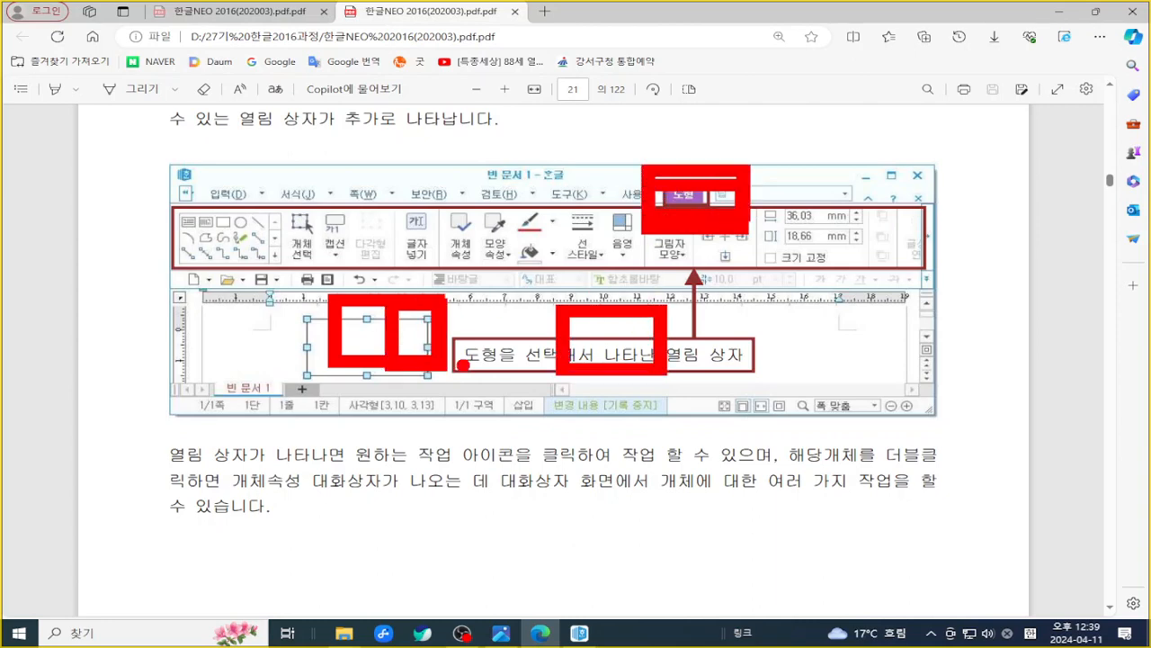
{"action": "left_click_drag", "start_coordinate": [625, 162], "coordinate": [767, 230]}
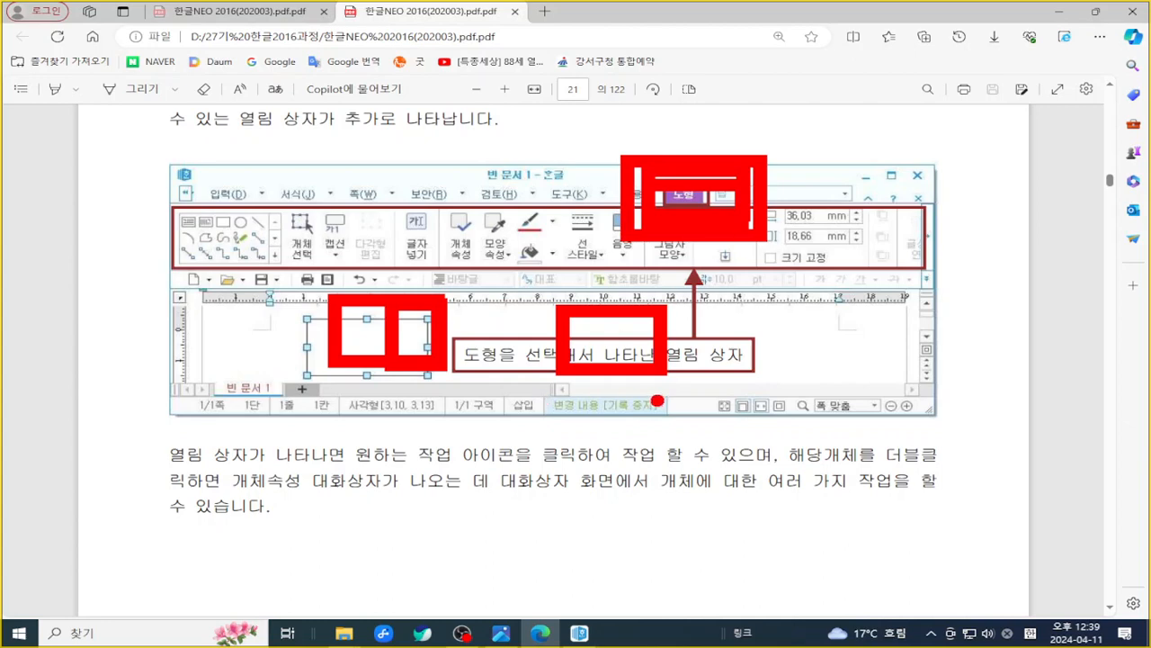
{"action": "key", "text": "Escape"}
- Scroll on to page 22, the 펼침 메뉴 방식으로 작업하기 section
{"action": "scroll", "coordinate": [640, 436], "scroll_direction": "down", "scroll_amount": 2}
{"action": "scroll", "coordinate": [640, 441], "scroll_direction": "down", "scroll_amount": 10}
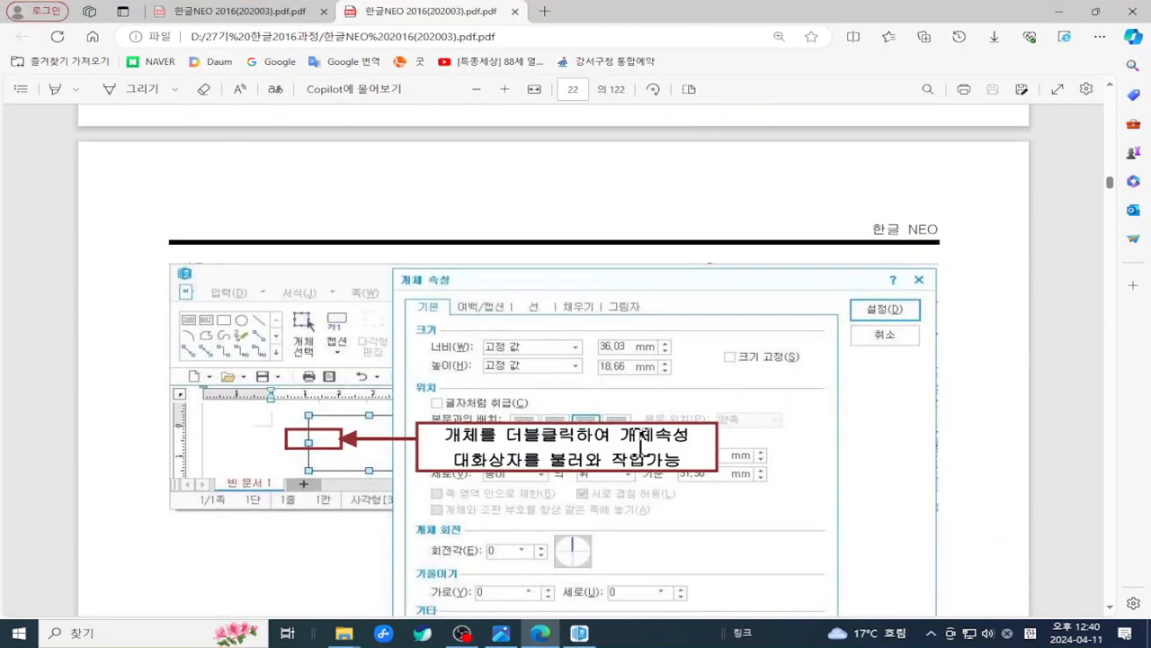
{"action": "scroll", "coordinate": [640, 441], "scroll_direction": "down", "scroll_amount": 4}
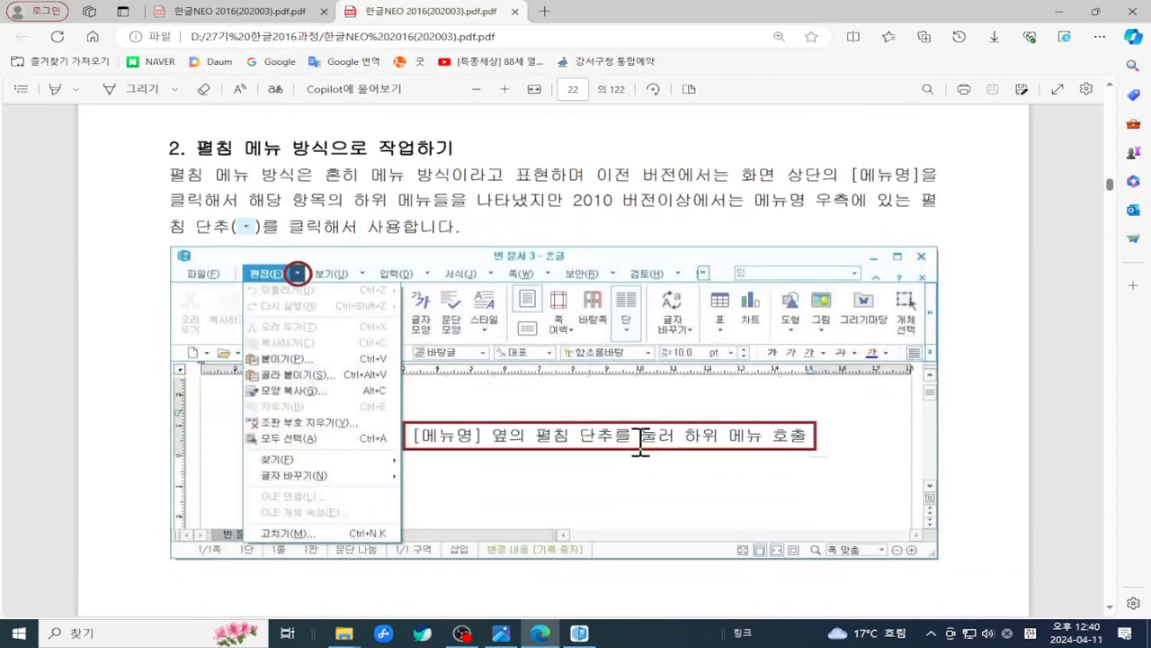
{"action": "scroll", "coordinate": [641, 441], "scroll_direction": "down", "scroll_amount": 3}
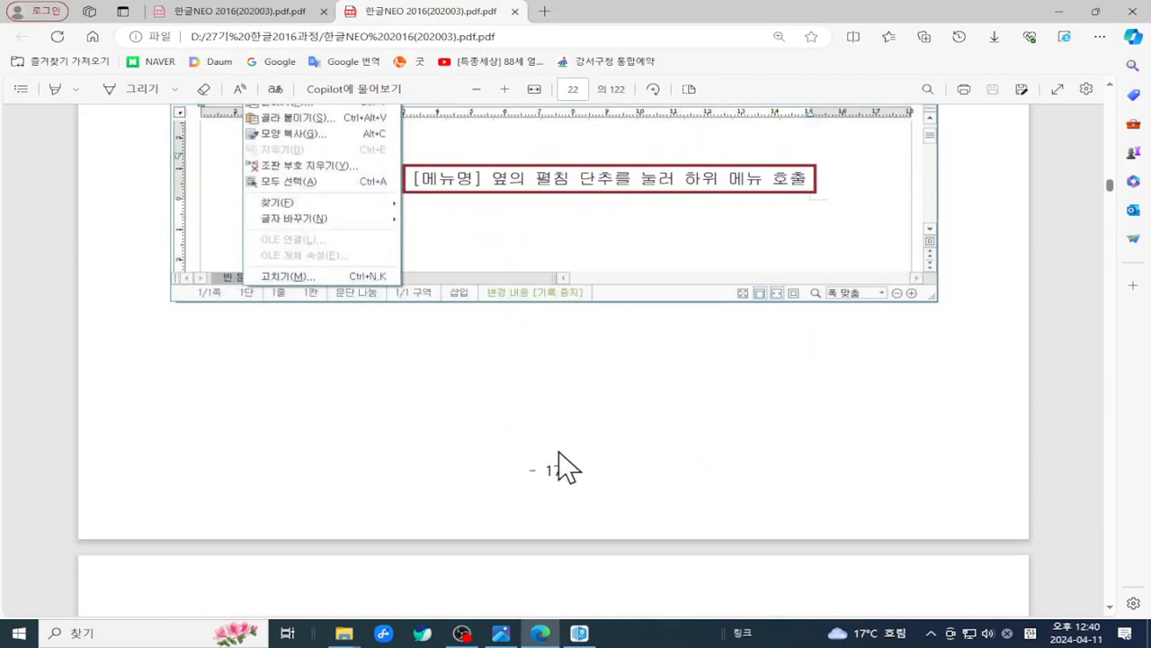
- Back in the asset list, open 쪽 번호 매기기 from the 쪽 tab, marking the command
{"action": "left_click", "coordinate": [580, 634]}
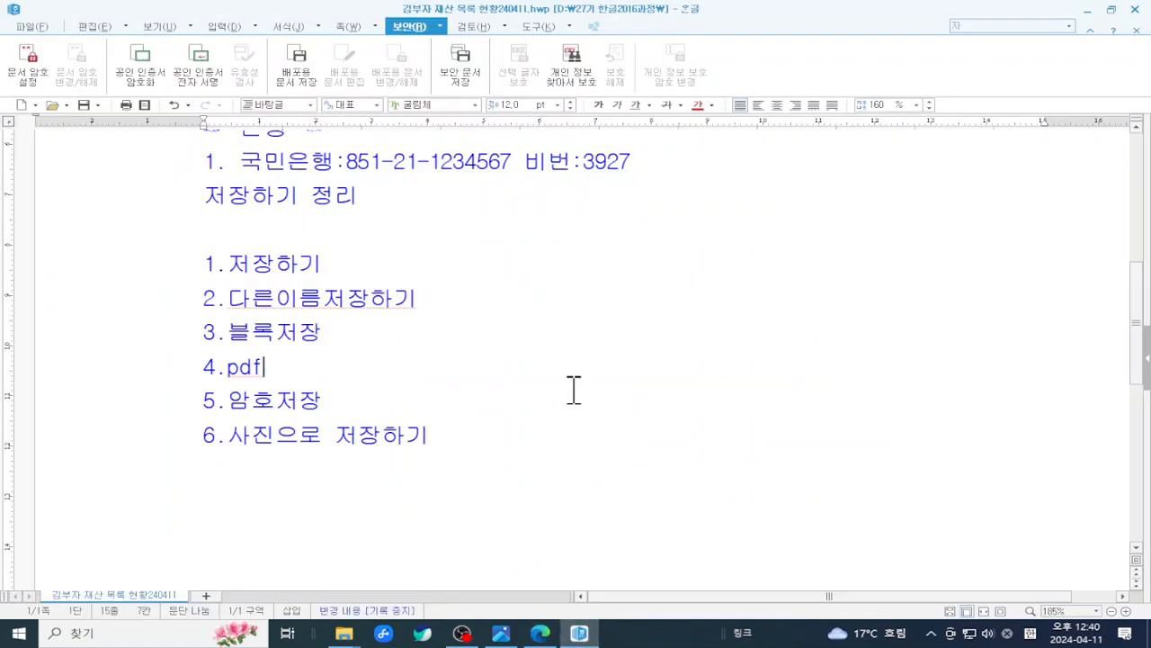
{"action": "scroll", "coordinate": [573, 389], "scroll_direction": "up", "scroll_amount": 5}
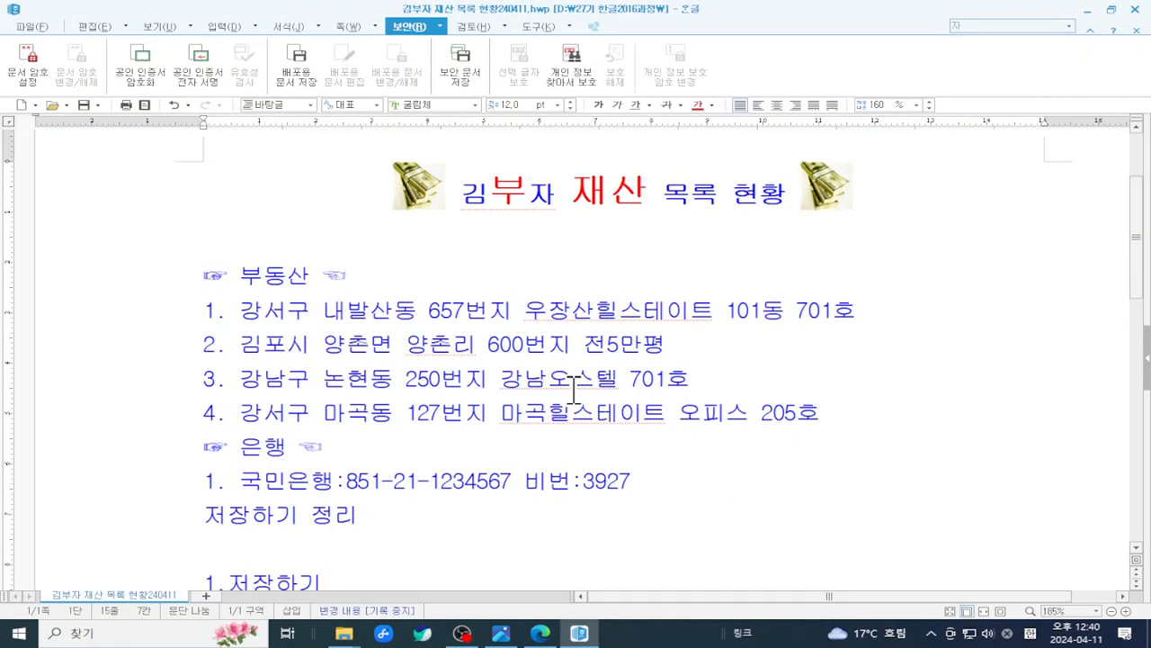
{"action": "left_click", "coordinate": [461, 278]}
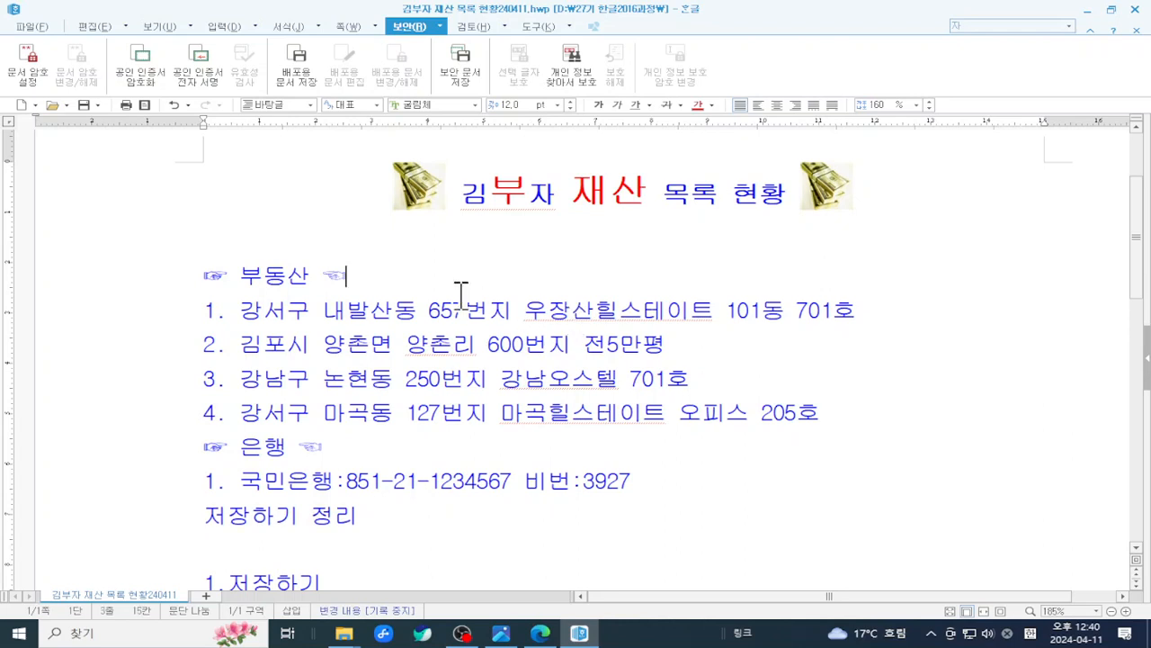
{"action": "left_click", "coordinate": [342, 26]}
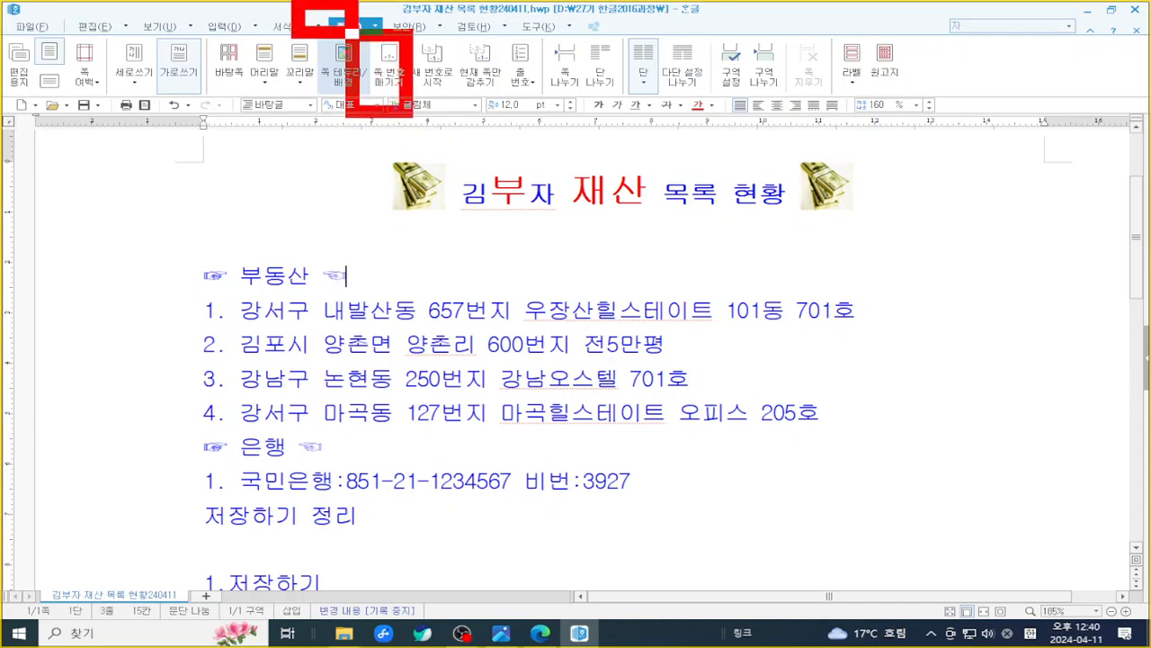
{"action": "left_click", "coordinate": [394, 55]}
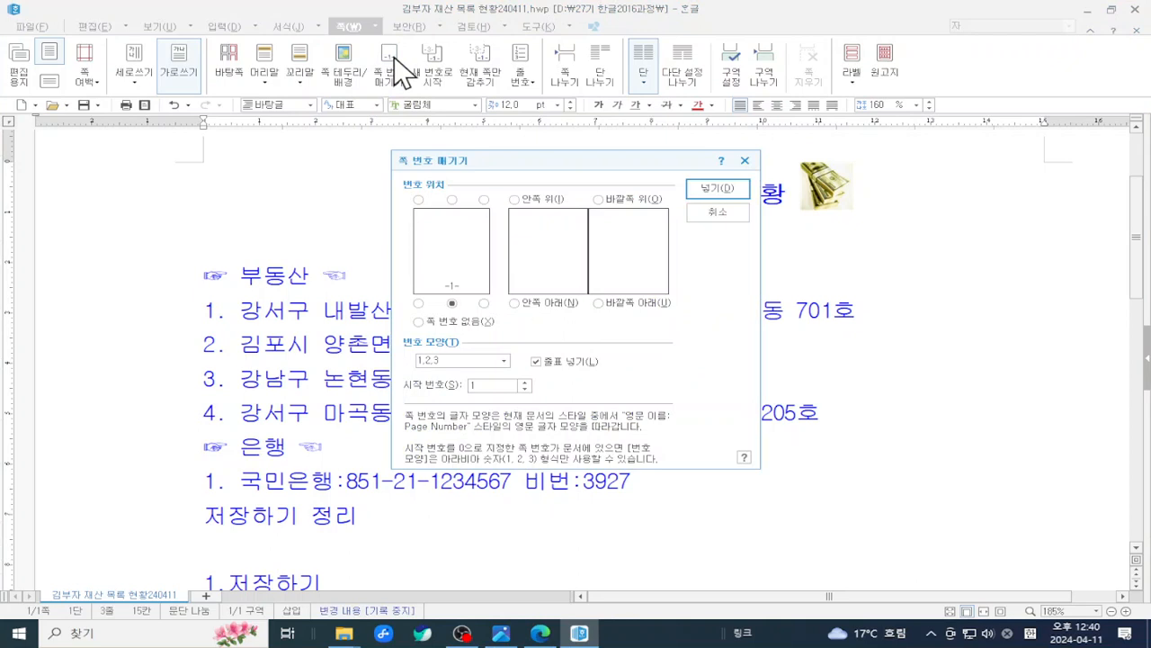
{"action": "key", "text": "Return"}
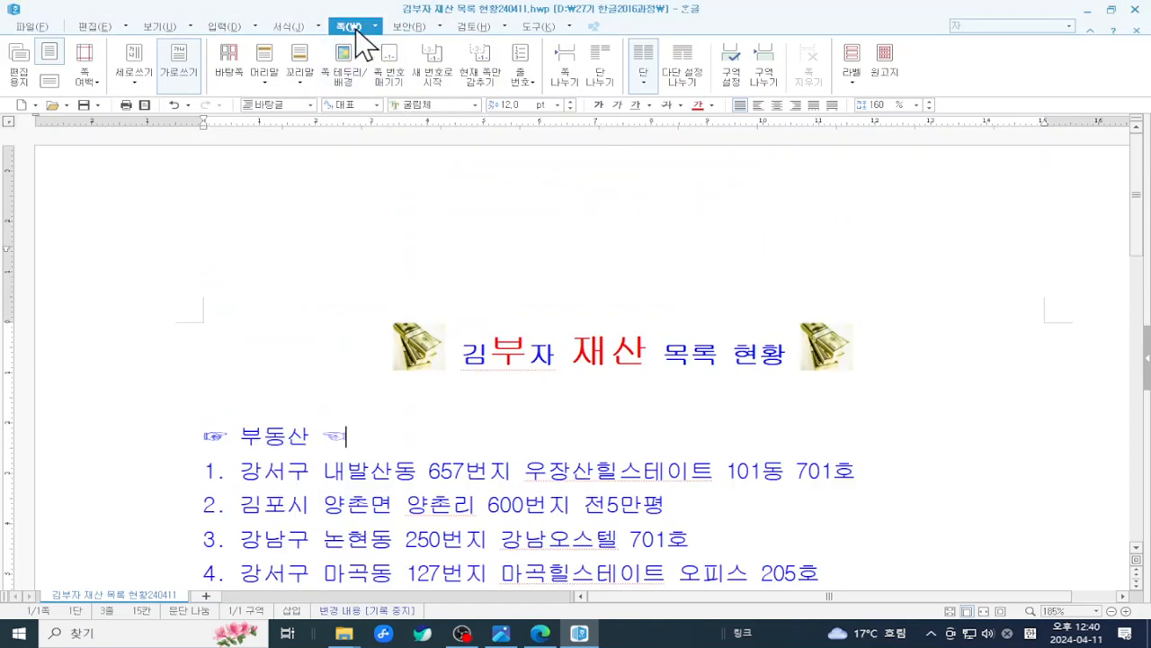
{"action": "left_click", "coordinate": [342, 69]}
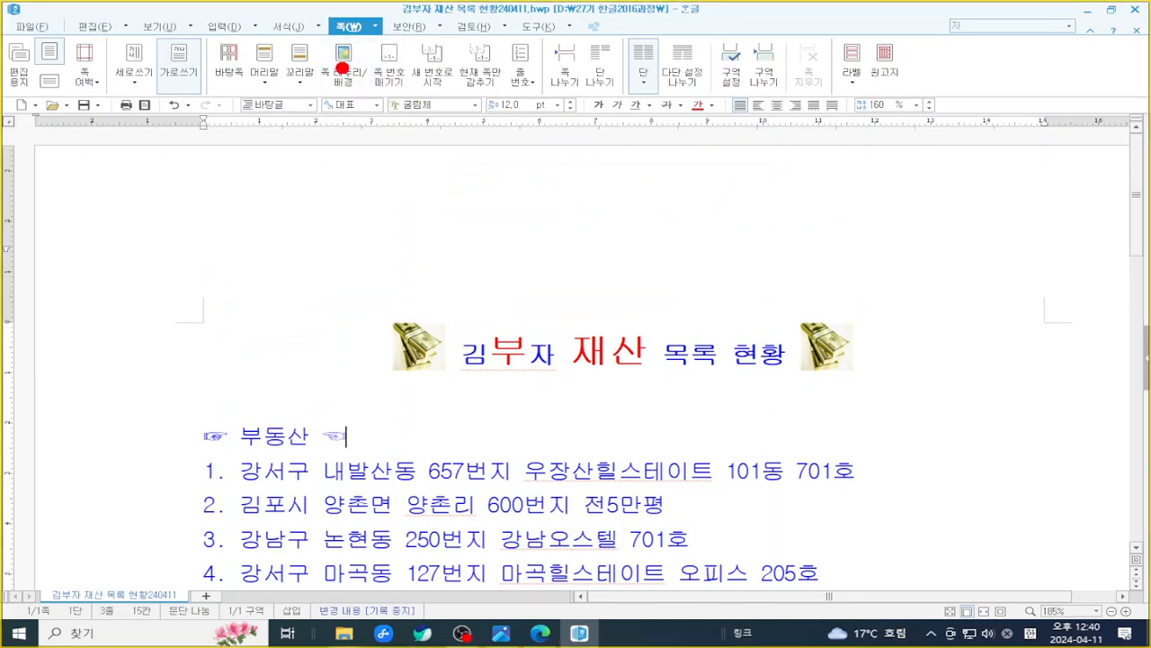
{"action": "left_click_drag", "start_coordinate": [363, 39], "coordinate": [406, 109]}
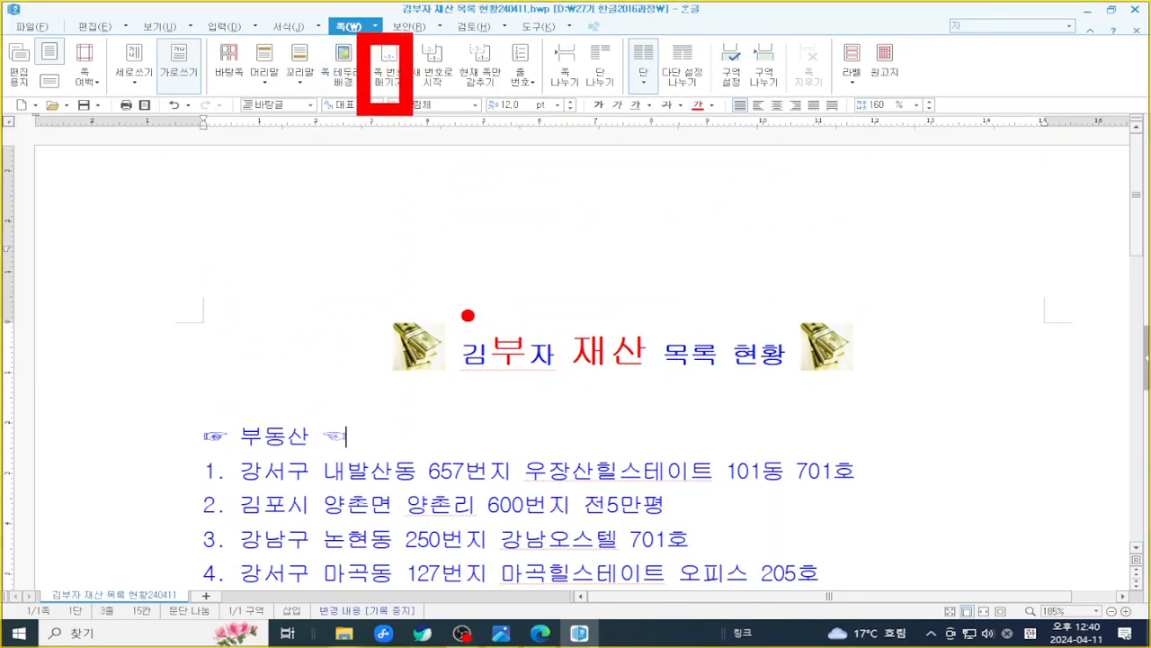
{"action": "left_click", "coordinate": [388, 65]}
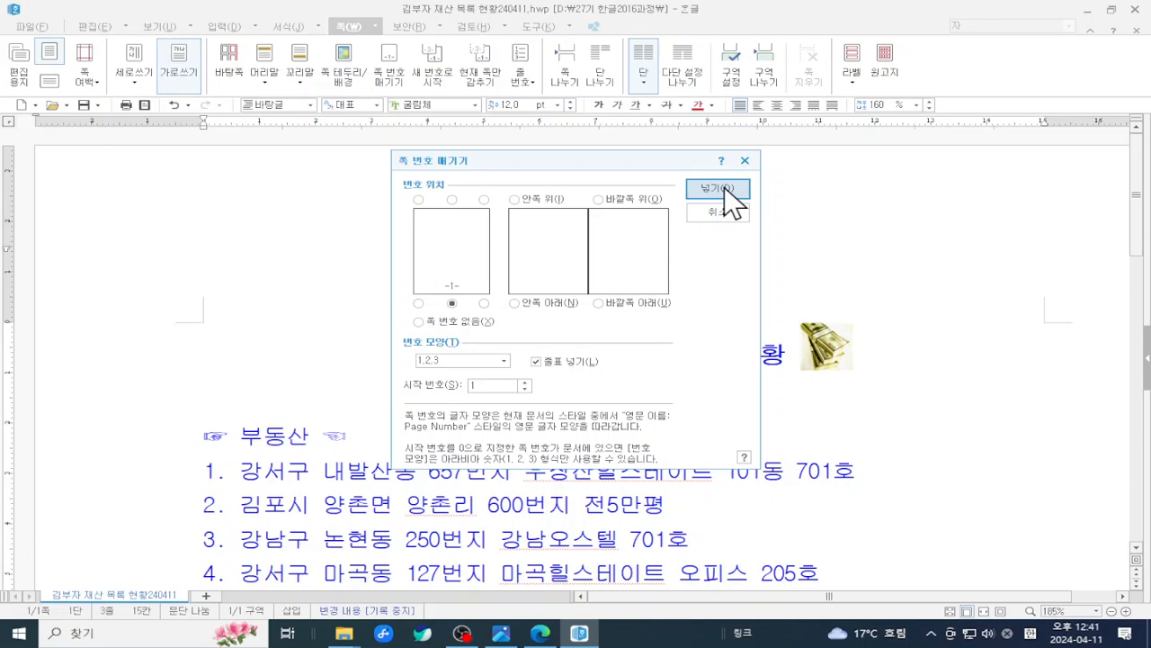
- Mark the position, style and start-number settings, then insert a bottom-centre - 1 - page number
{"action": "key", "text": "ctrl+2"}
{"action": "mouse_move", "coordinate": [432, 271]}
{"action": "left_mouse_down"}
{"action": "mouse_move", "coordinate": [437, 297]}
{"action": "mouse_move", "coordinate": [477, 317]}
{"action": "left_mouse_up"}
{"action": "mouse_move", "coordinate": [389, 330]}
{"action": "left_mouse_down"}
{"action": "mouse_move", "coordinate": [506, 391]}
{"action": "mouse_move", "coordinate": [530, 372]}
{"action": "left_mouse_up"}
{"action": "left_click_drag", "start_coordinate": [380, 379], "coordinate": [535, 401]}
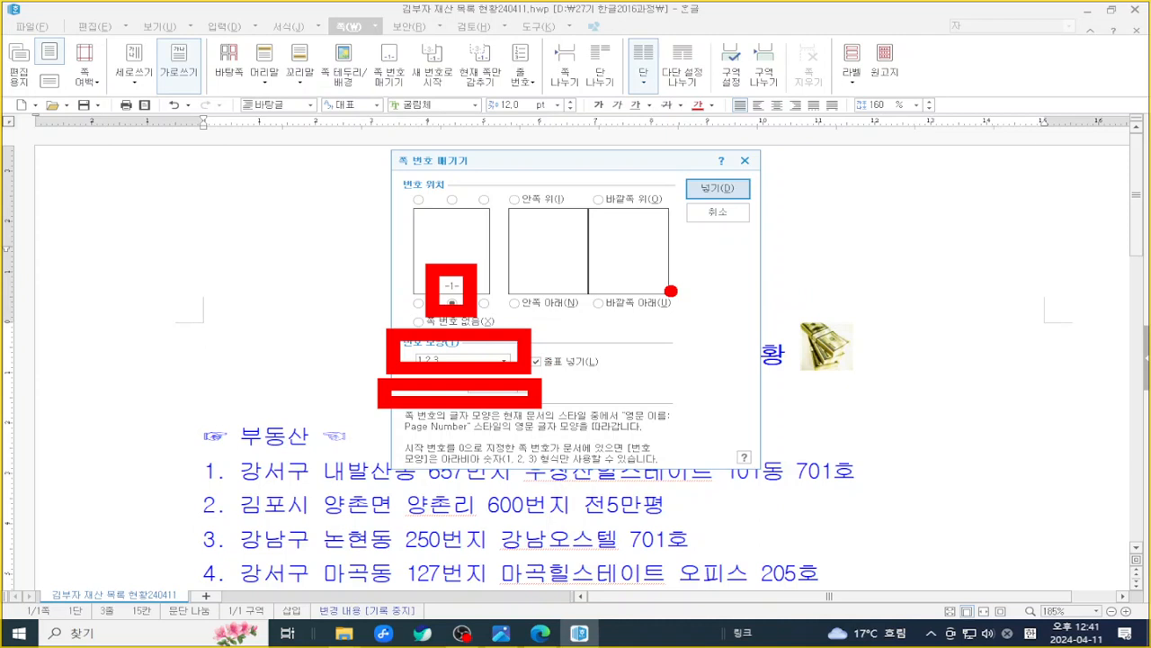
{"action": "left_click_drag", "start_coordinate": [673, 290], "coordinate": [772, 288]}
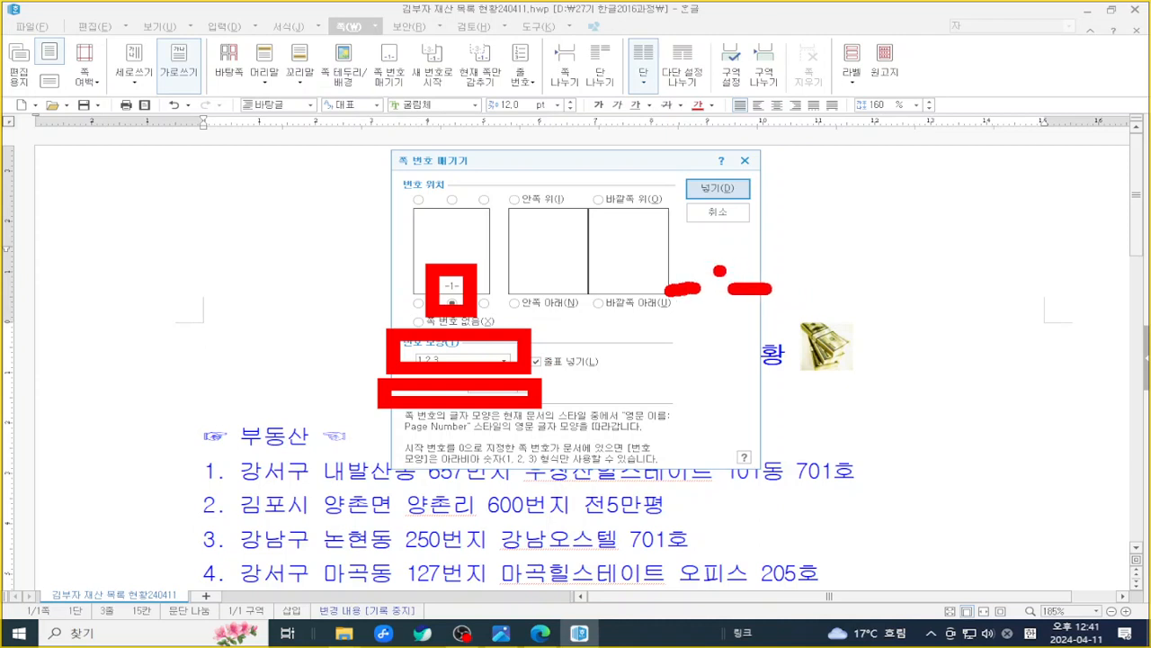
{"action": "left_click_drag", "start_coordinate": [713, 256], "coordinate": [712, 302]}
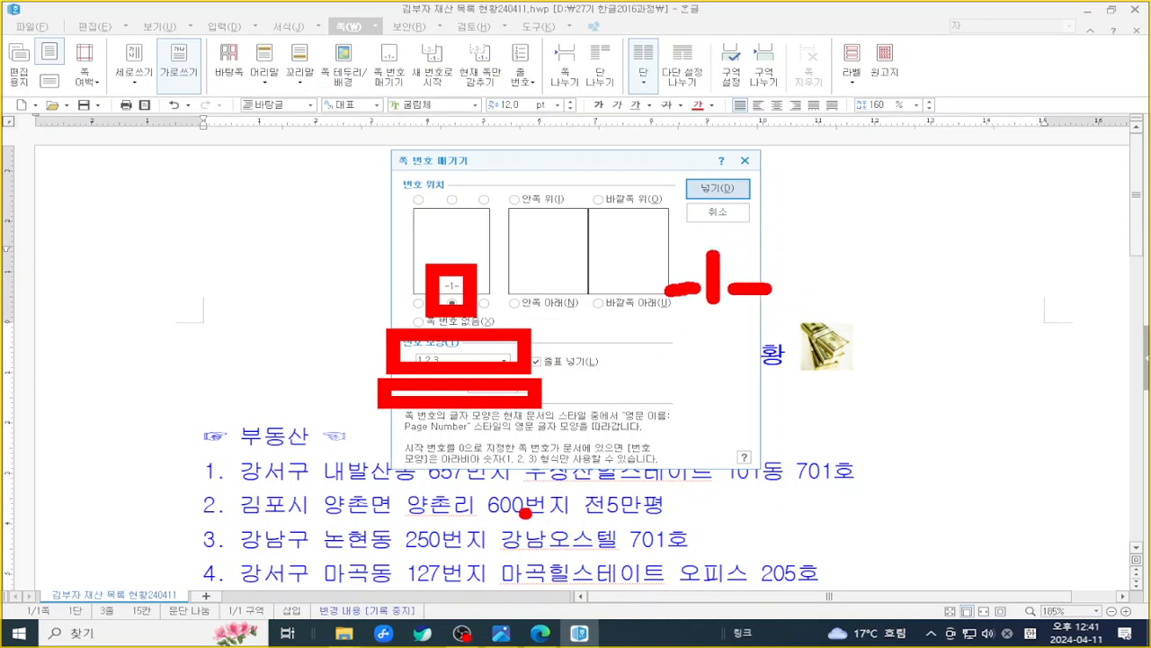
{"action": "mouse_move", "coordinate": [656, 162]}
{"action": "left_mouse_down"}
{"action": "mouse_move", "coordinate": [656, 186]}
{"action": "mouse_move", "coordinate": [650, 165]}
{"action": "left_mouse_up"}
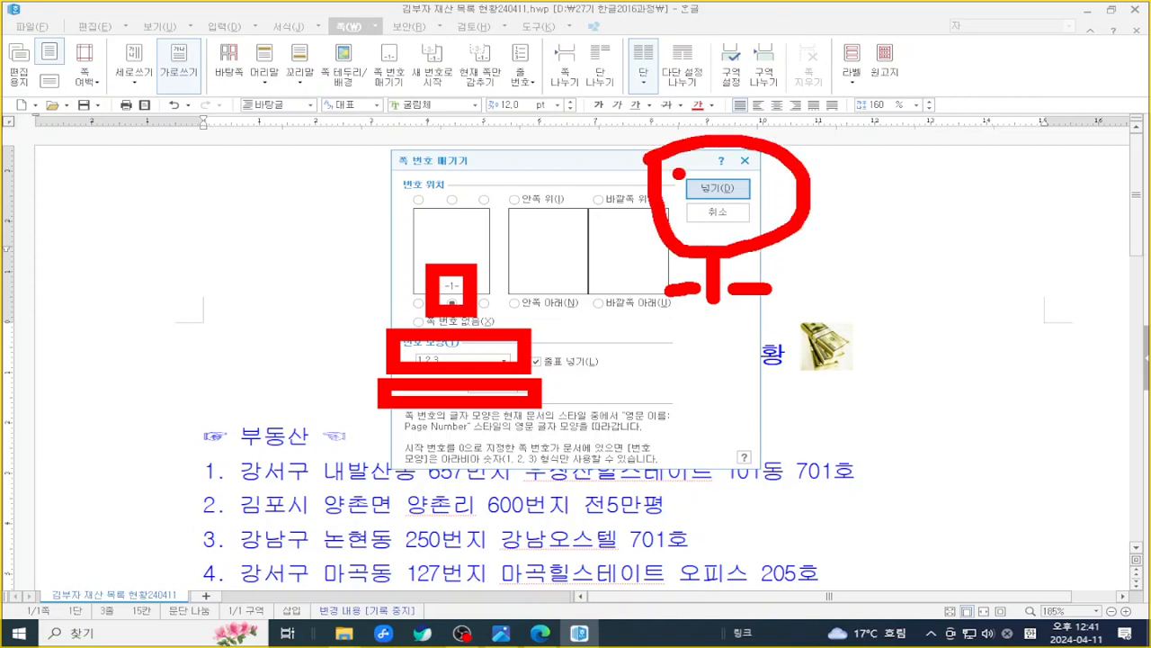
{"action": "key", "text": "Escape"}
{"action": "left_click", "coordinate": [717, 188]}
{"action": "scroll", "coordinate": [724, 187], "scroll_direction": "down", "scroll_amount": 10}
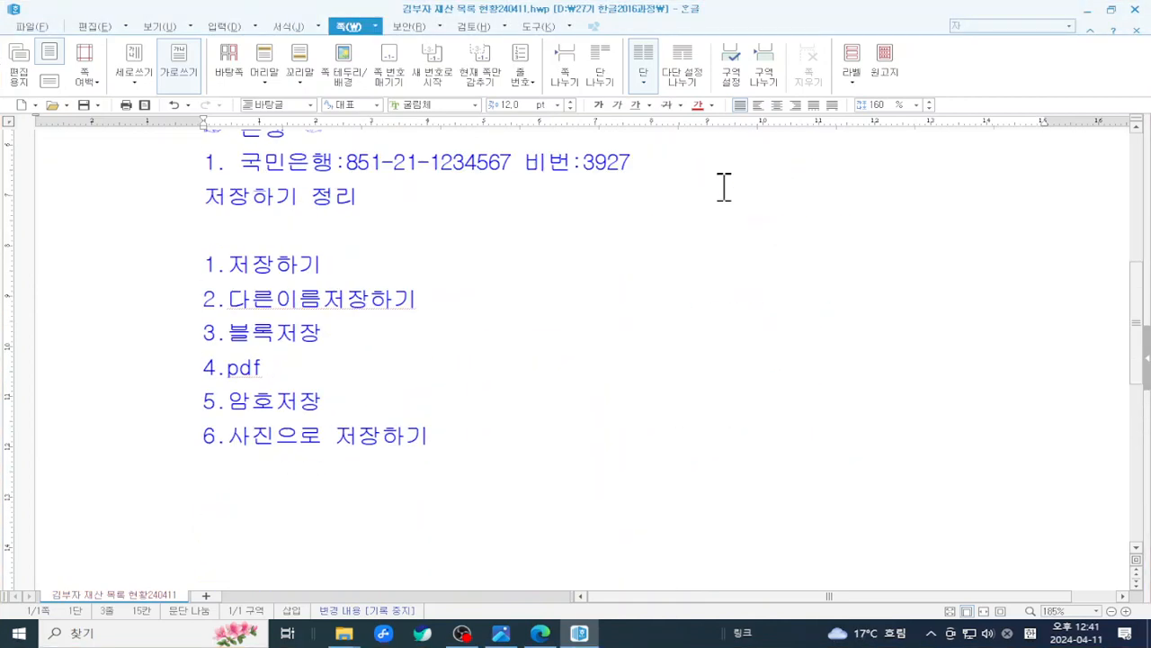
- Highlight the new - 1 - page number, then switch off 쪽 윤곽 in the status bar
{"action": "scroll", "coordinate": [724, 187], "scroll_direction": "down", "scroll_amount": 3}
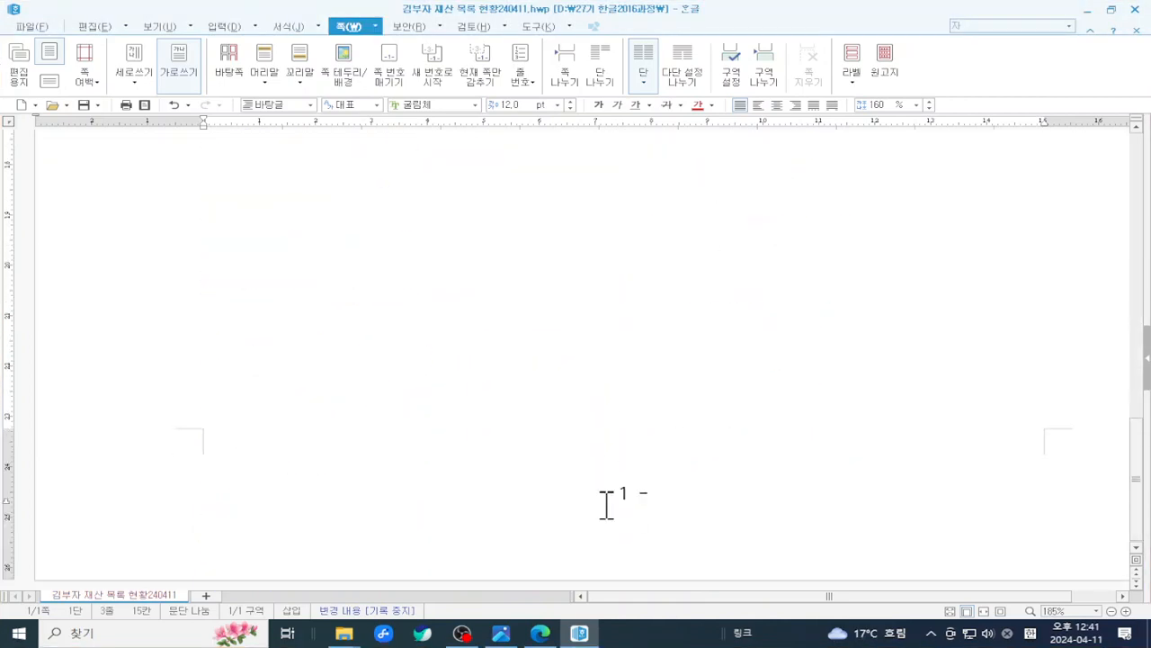
{"action": "key", "text": "ctrl+2"}
{"action": "mouse_move", "coordinate": [537, 431]}
{"action": "left_mouse_down"}
{"action": "mouse_move", "coordinate": [765, 545]}
{"action": "mouse_move", "coordinate": [687, 530]}
{"action": "left_mouse_up"}
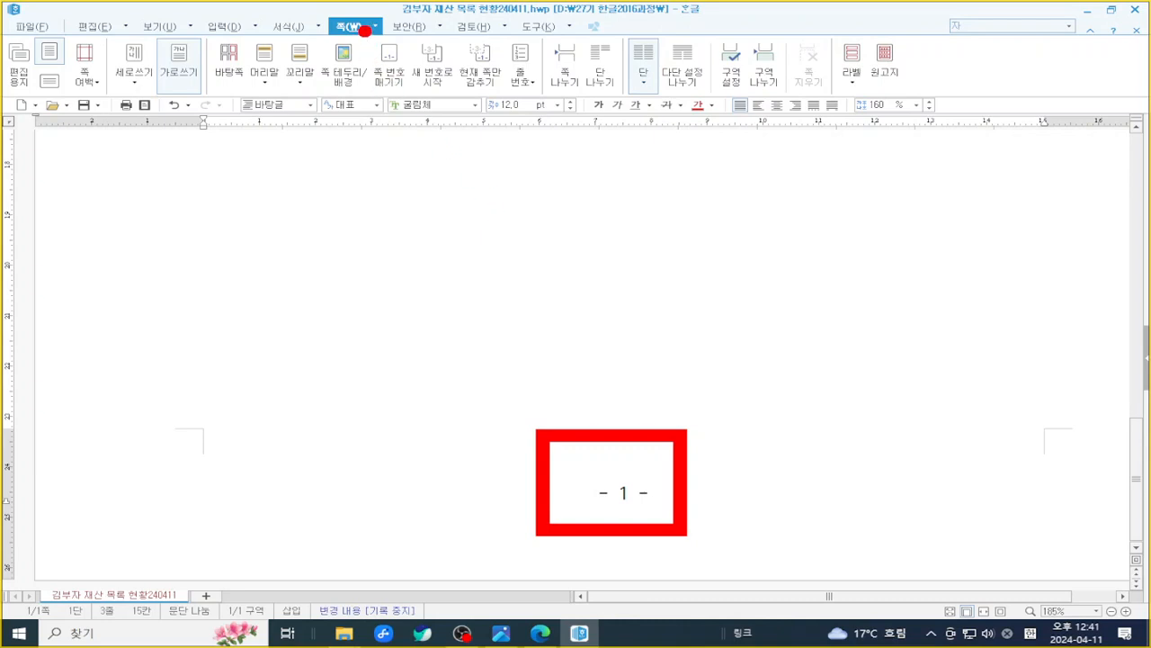
{"action": "key", "text": "Escape"}
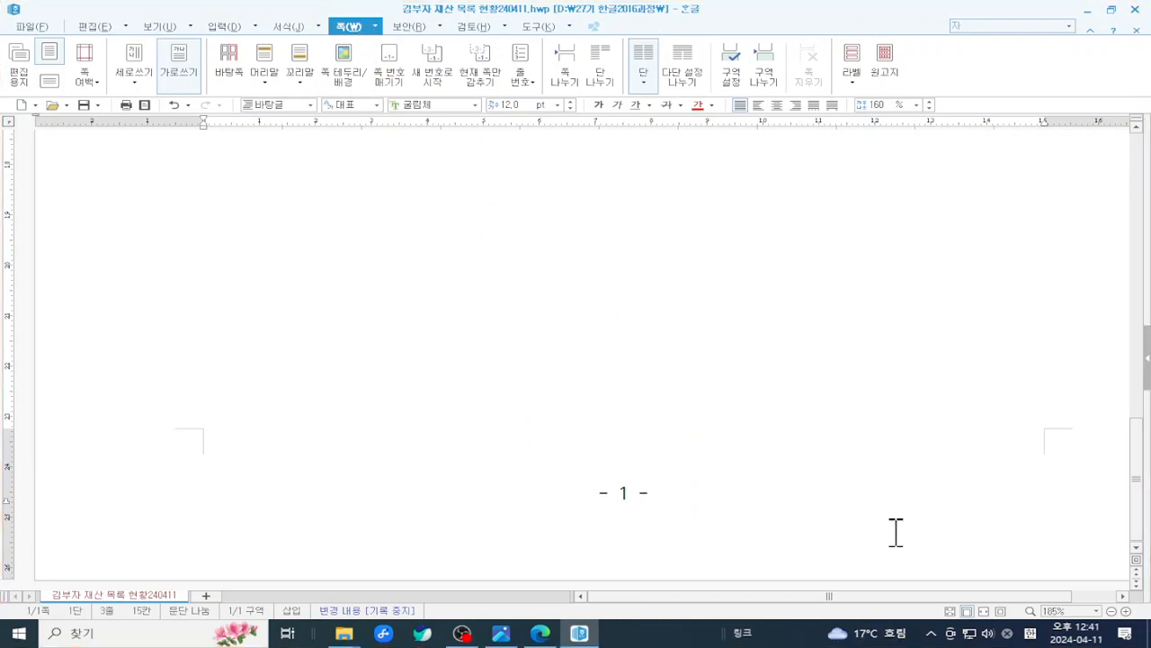
{"action": "left_click", "coordinate": [973, 615]}
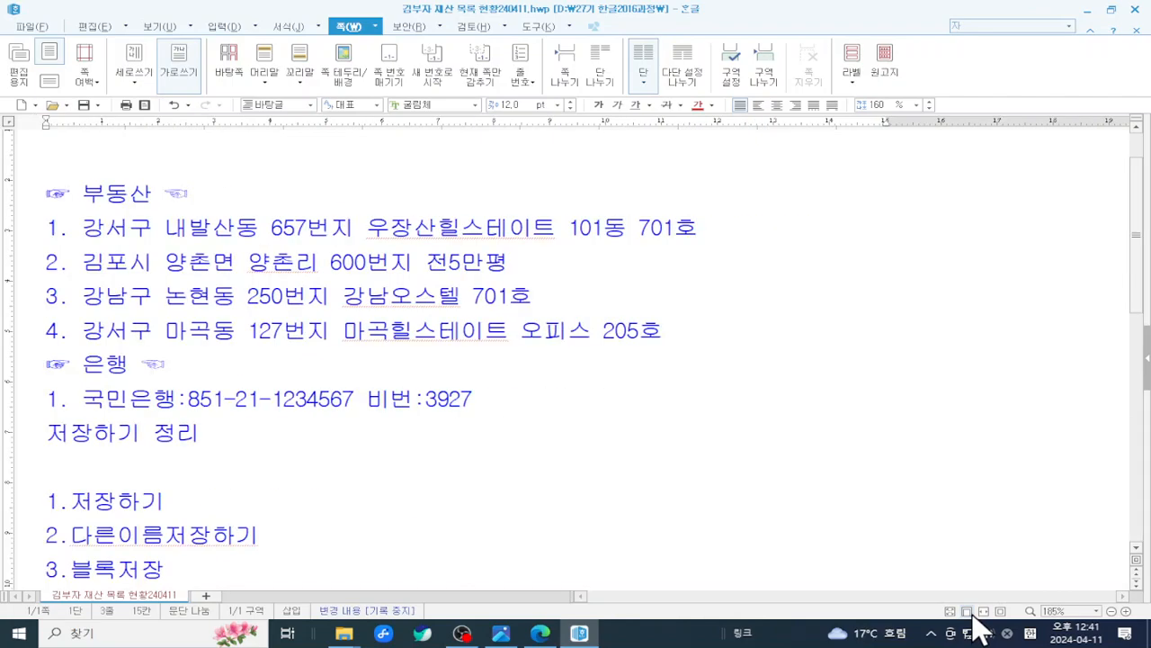
{"action": "scroll", "coordinate": [662, 379], "scroll_direction": "down", "scroll_amount": 7}
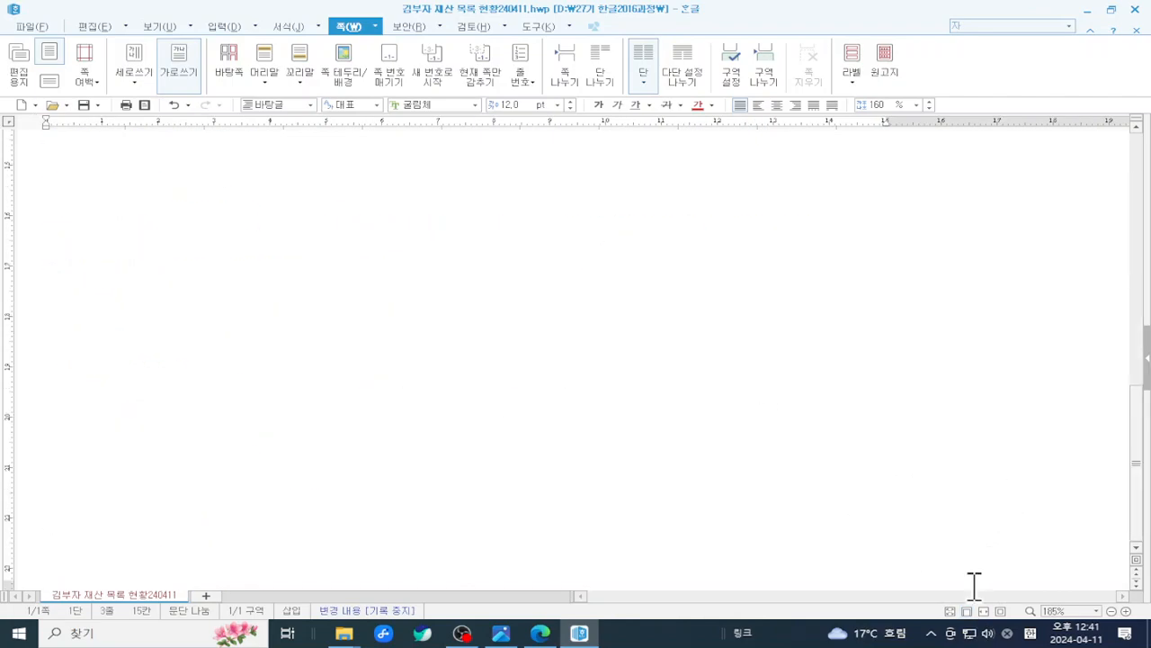
{"action": "key", "text": "ctrl+2"}
{"action": "left_click_drag", "start_coordinate": [954, 589], "coordinate": [994, 625]}
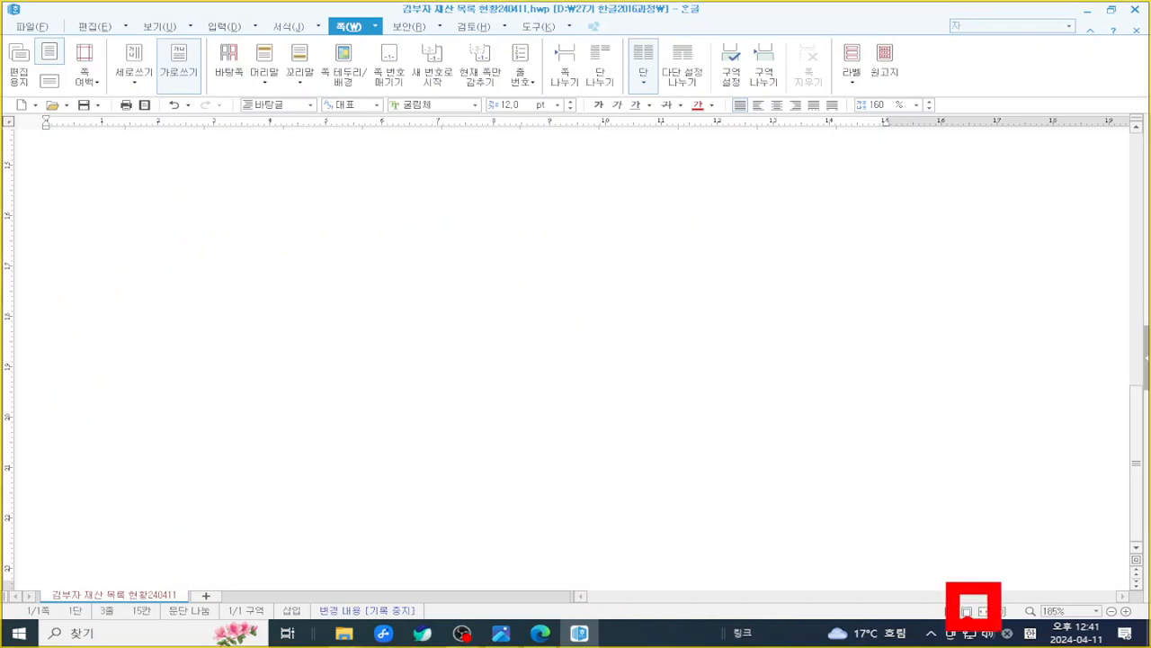
{"action": "key", "text": "Escape"}
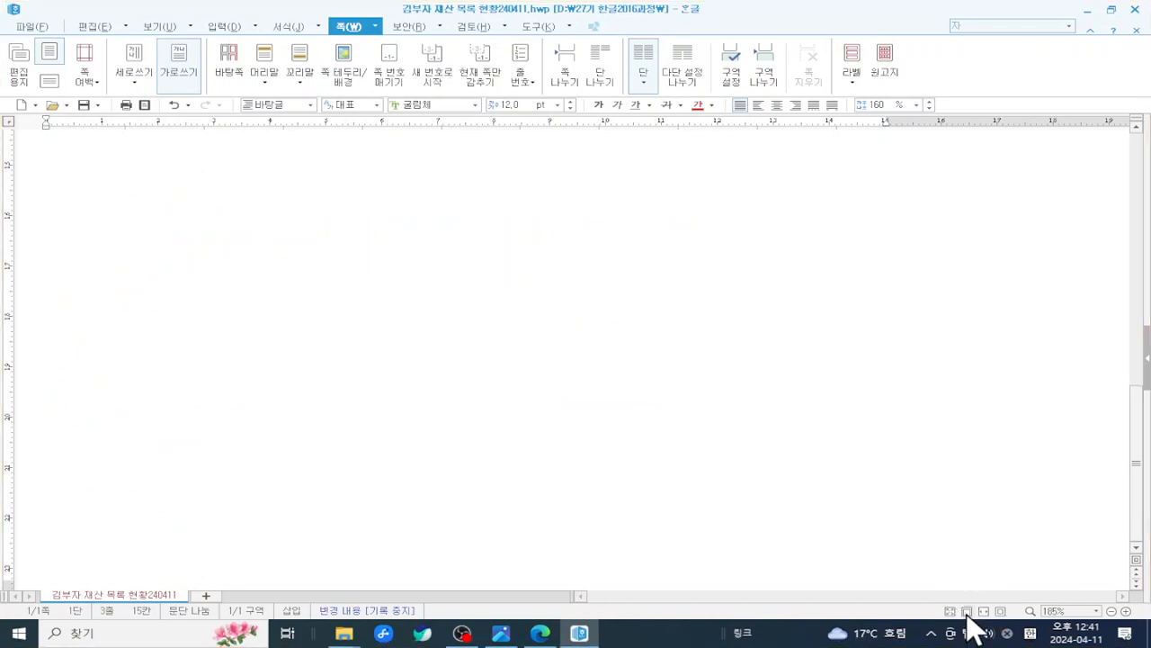
- Restore the Hangul window and widen it leftward so the browser shows behind it
{"action": "left_click", "coordinate": [1112, 9]}
{"action": "scroll", "coordinate": [827, 381], "scroll_direction": "down", "scroll_amount": 8}
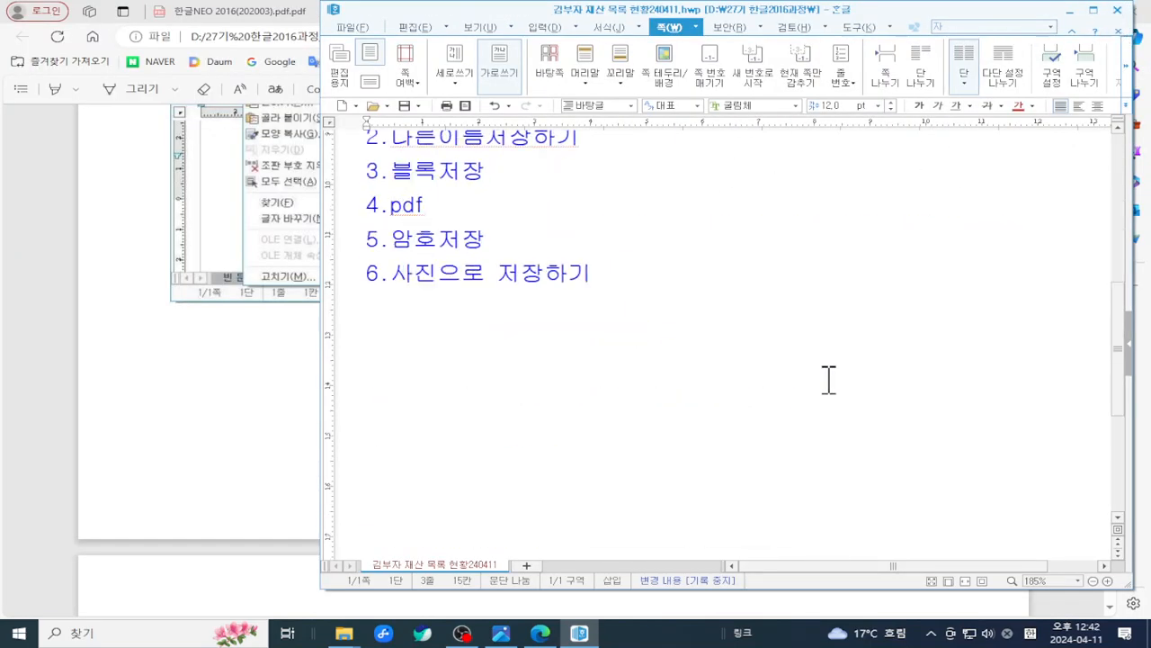
{"action": "scroll", "coordinate": [828, 380], "scroll_direction": "up", "scroll_amount": 8}
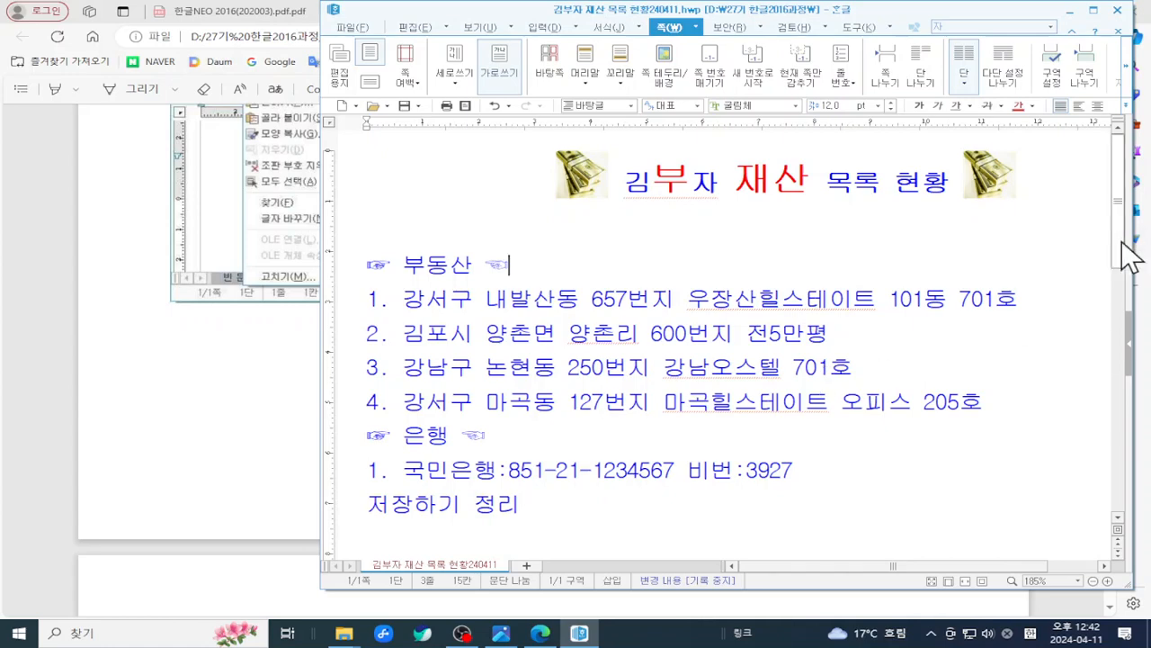
{"action": "left_click_drag", "start_coordinate": [1121, 250], "coordinate": [1115, 537]}
{"action": "left_click_drag", "start_coordinate": [1108, 443], "coordinate": [1102, 477]}
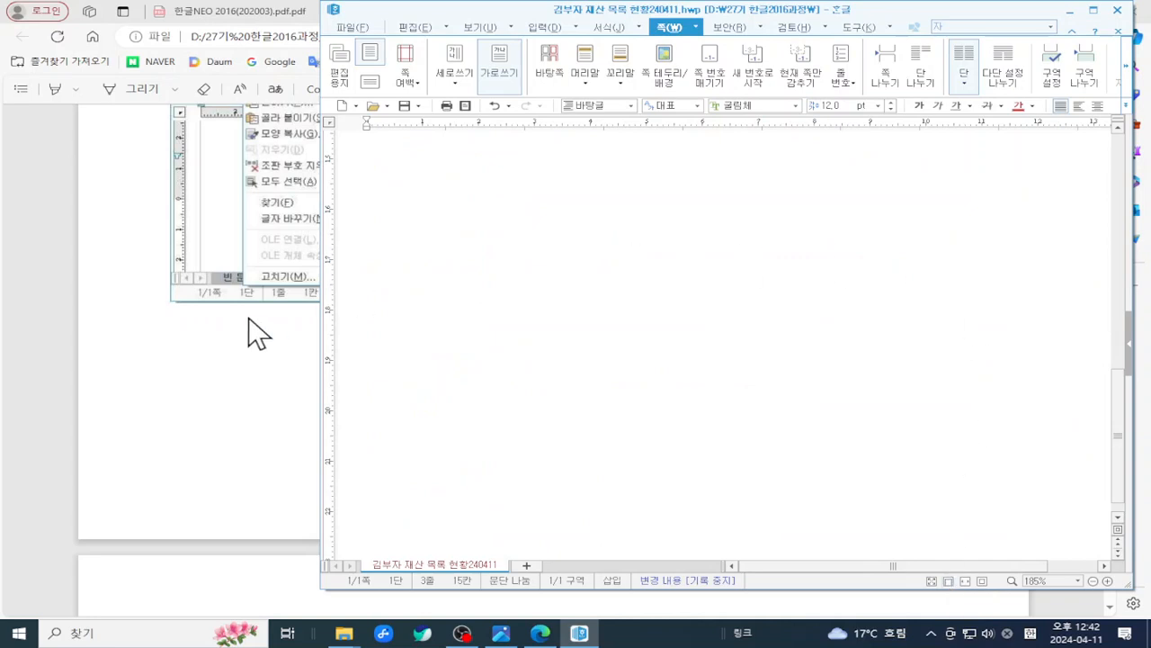
{"action": "left_click_drag", "start_coordinate": [316, 314], "coordinate": [132, 317]}
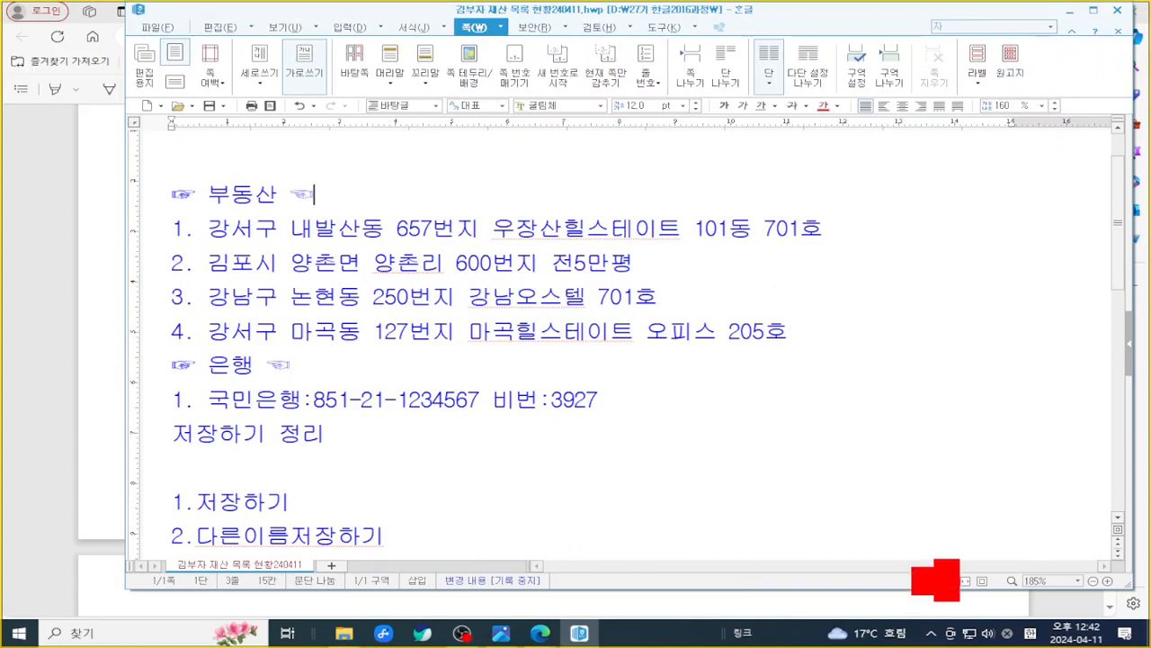
- Go over the asset list from title to end, then open its print preview
{"action": "left_click", "coordinate": [721, 346]}
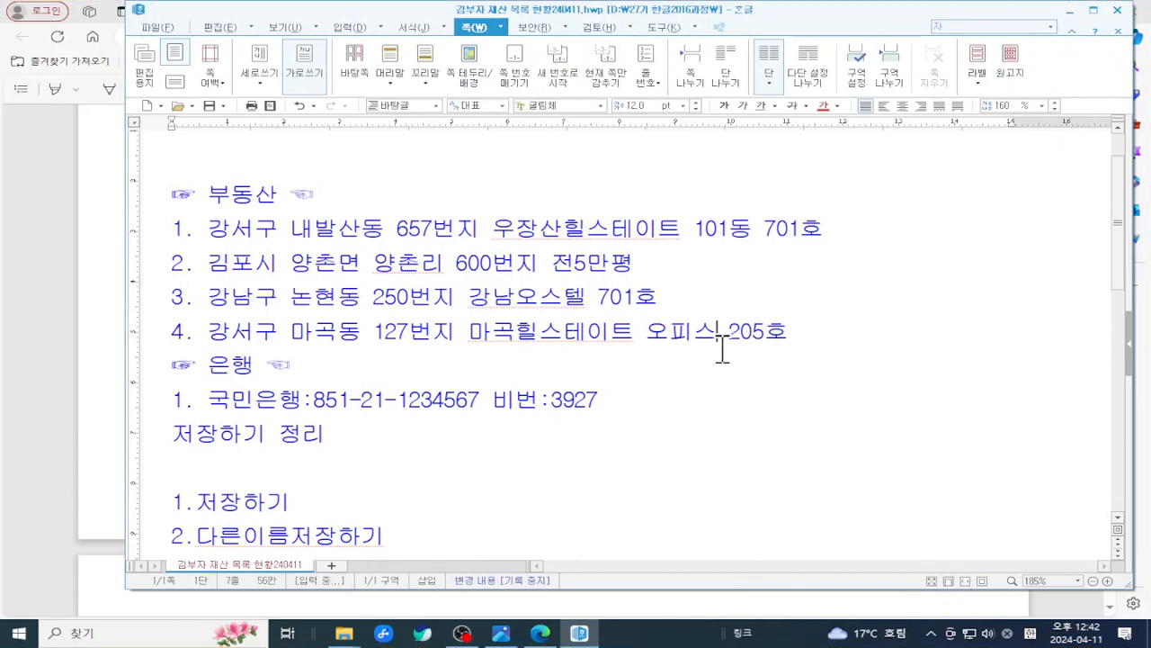
{"action": "scroll", "coordinate": [585, 306], "scroll_direction": "up", "scroll_amount": 2}
{"action": "left_click", "coordinate": [195, 146]}
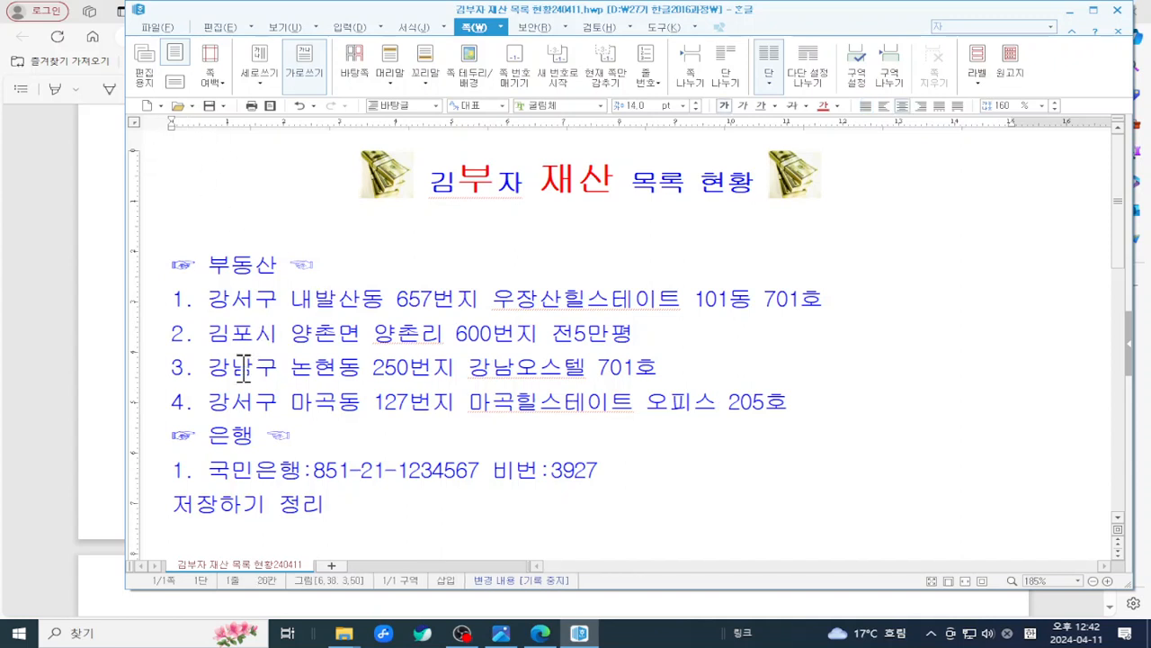
{"action": "key", "text": "ctrl+2"}
{"action": "left_click_drag", "start_coordinate": [132, 286], "coordinate": [182, 397]}
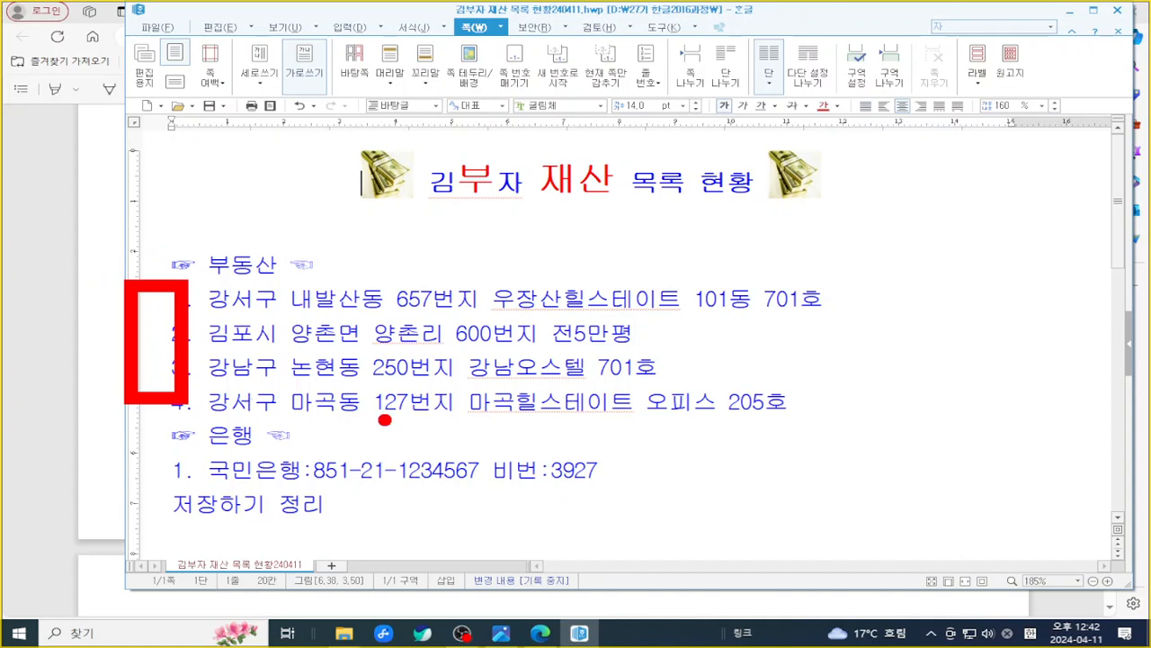
{"action": "mouse_move", "coordinate": [985, 247]}
{"action": "left_mouse_down"}
{"action": "mouse_move", "coordinate": [1112, 546]}
{"action": "mouse_move", "coordinate": [1055, 543]}
{"action": "mouse_move", "coordinate": [1084, 544]}
{"action": "left_mouse_up"}
{"action": "key", "text": "Escape"}
{"action": "left_click", "coordinate": [617, 430]}
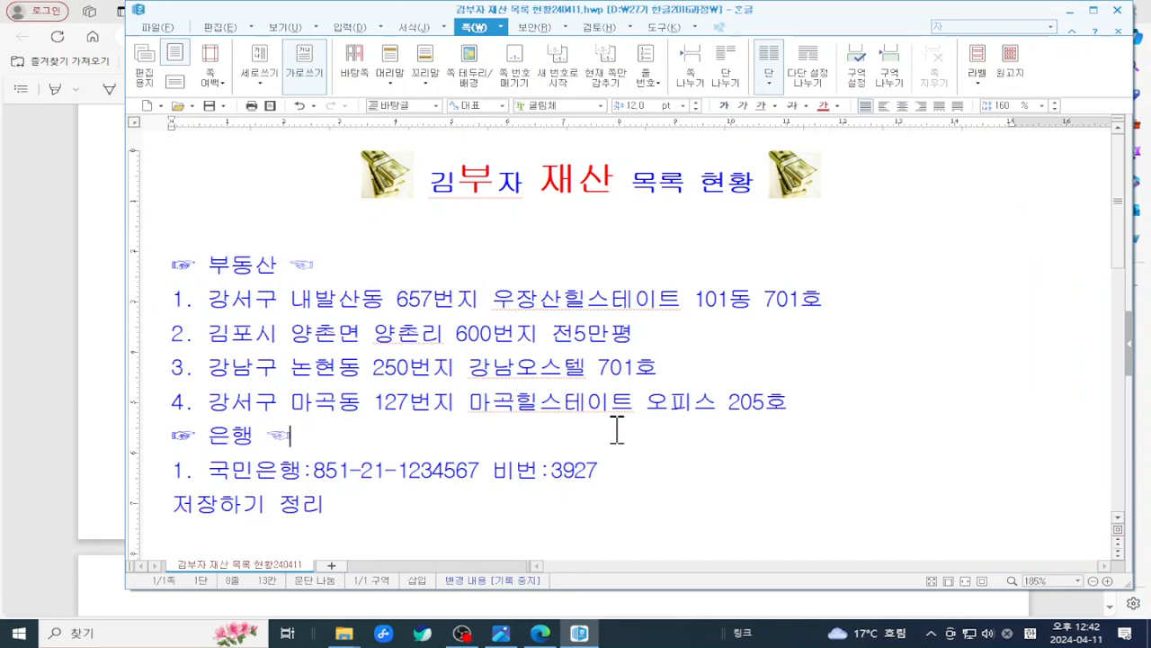
{"action": "scroll", "coordinate": [617, 430], "scroll_direction": "down", "scroll_amount": 10}
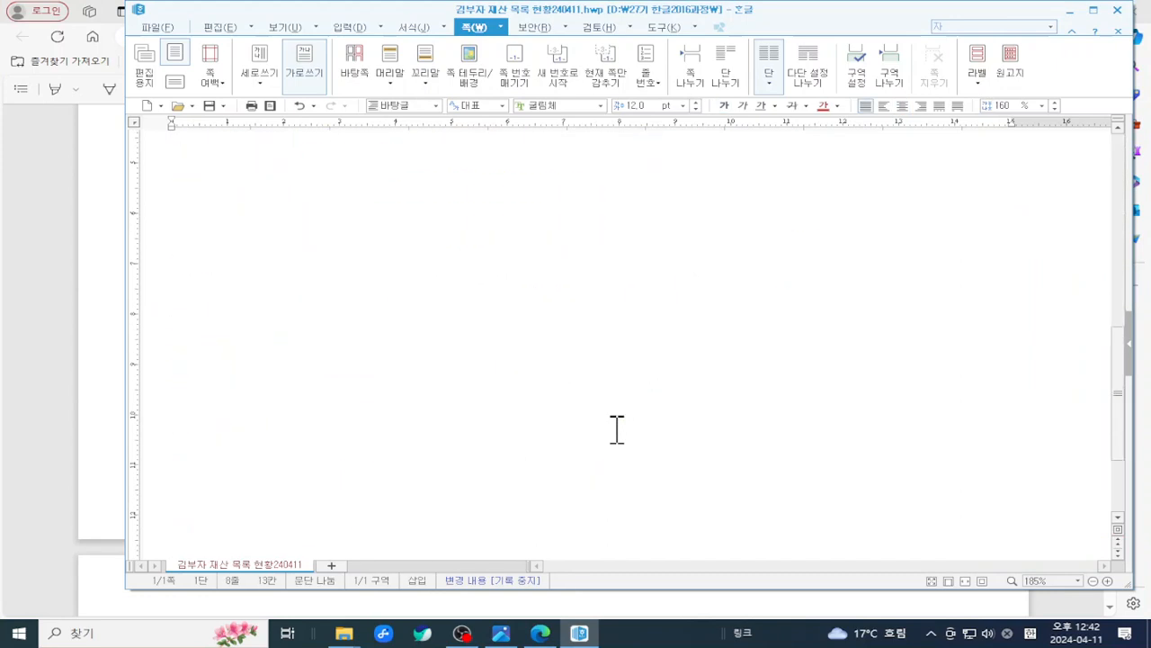
{"action": "left_click", "coordinate": [513, 405]}
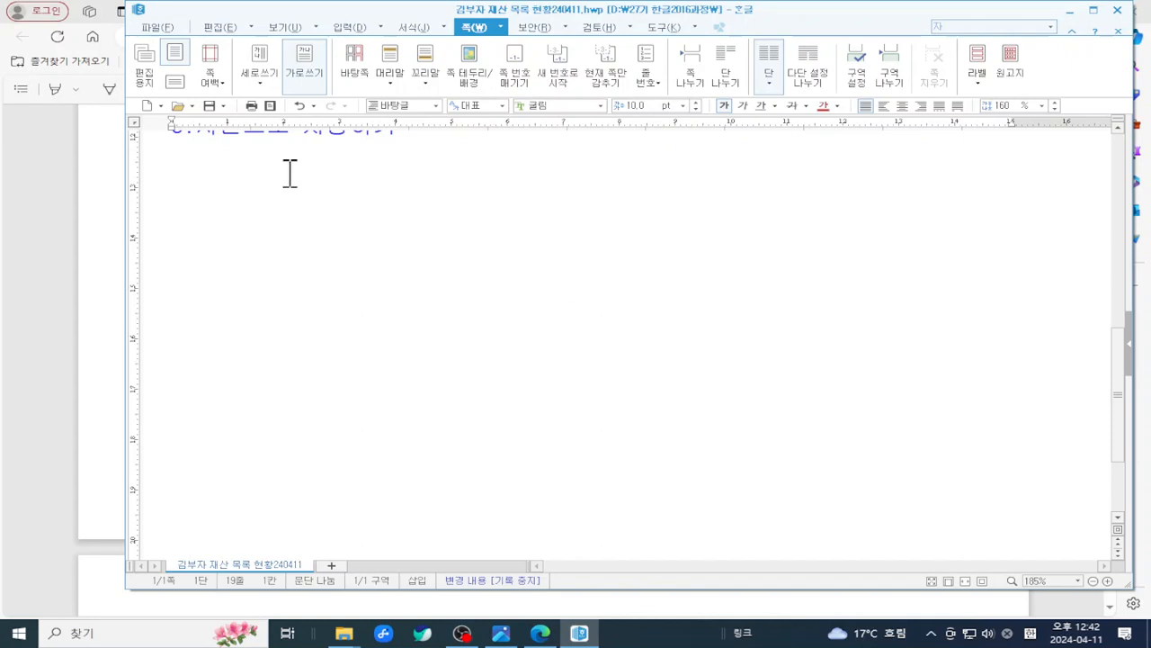
{"action": "left_click", "coordinate": [270, 106]}
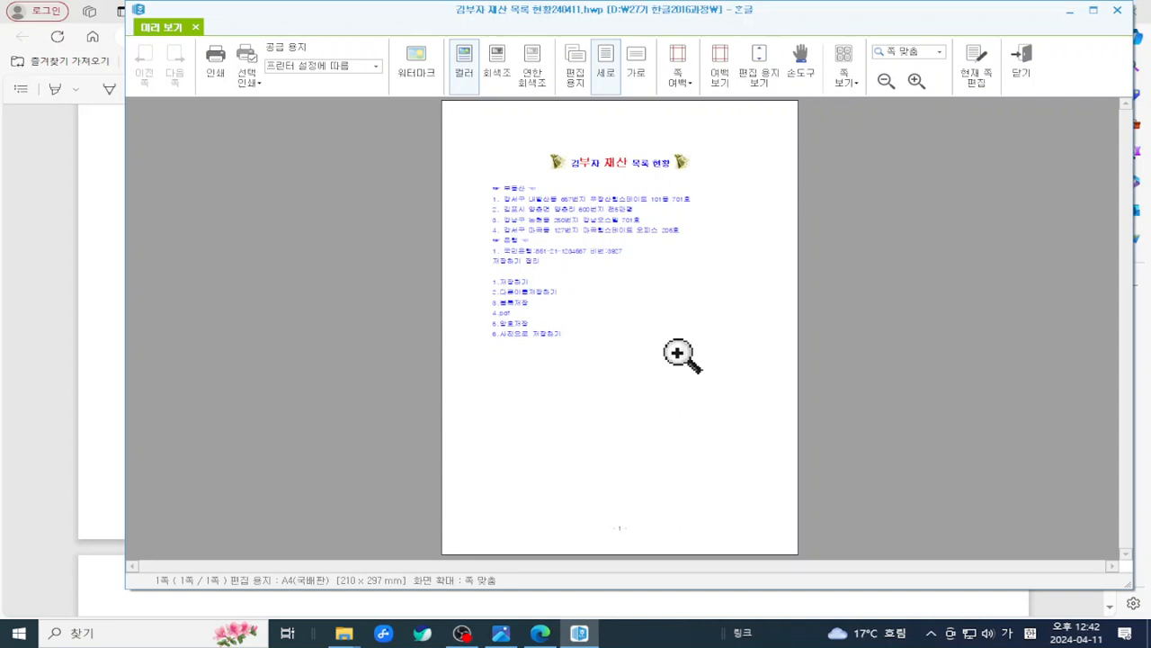
- View the previewed asset-list page at 100%, then close the preview and return to editing
{"action": "left_click", "coordinate": [1016, 61]}
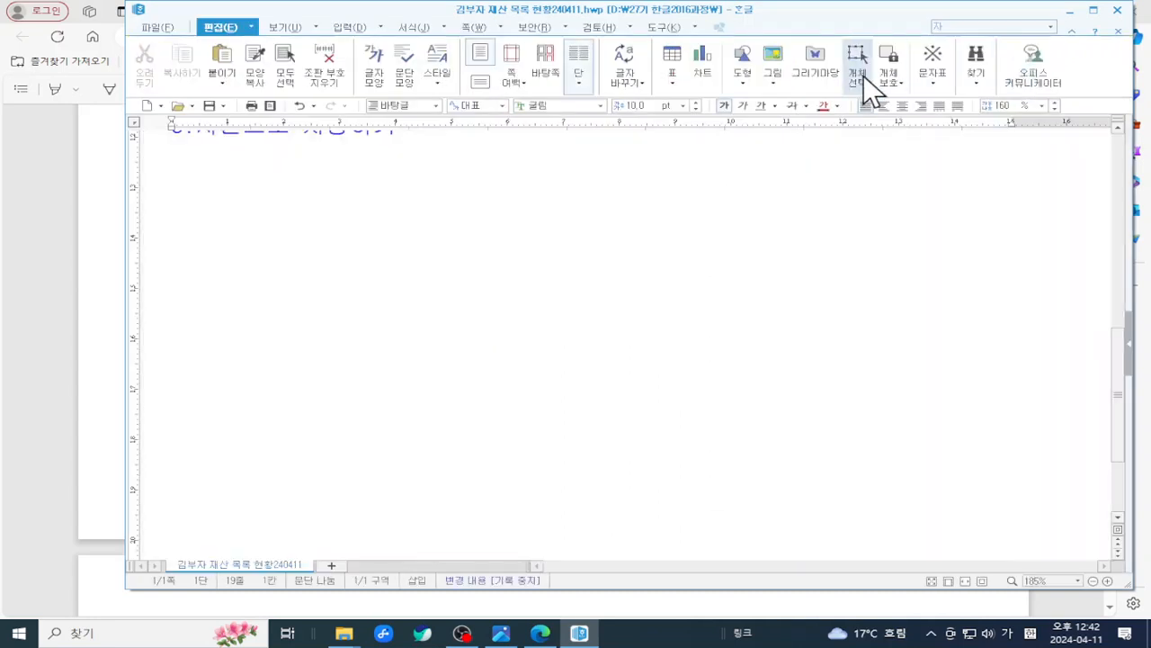
{"action": "left_click", "coordinate": [274, 106]}
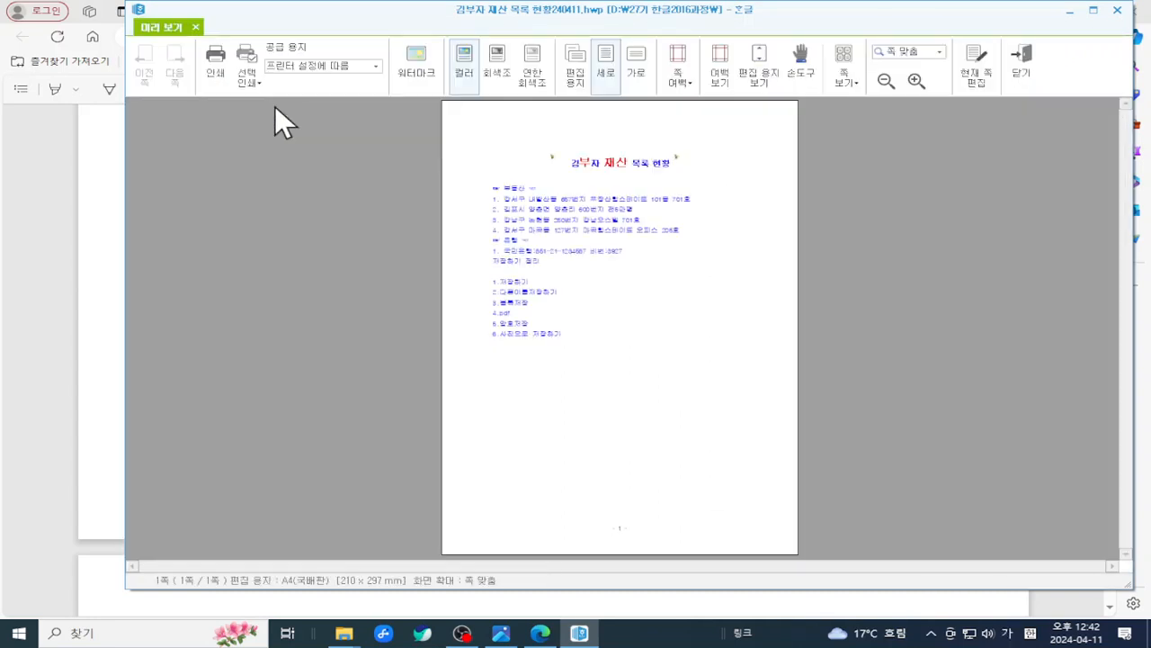
{"action": "left_click", "coordinate": [633, 390]}
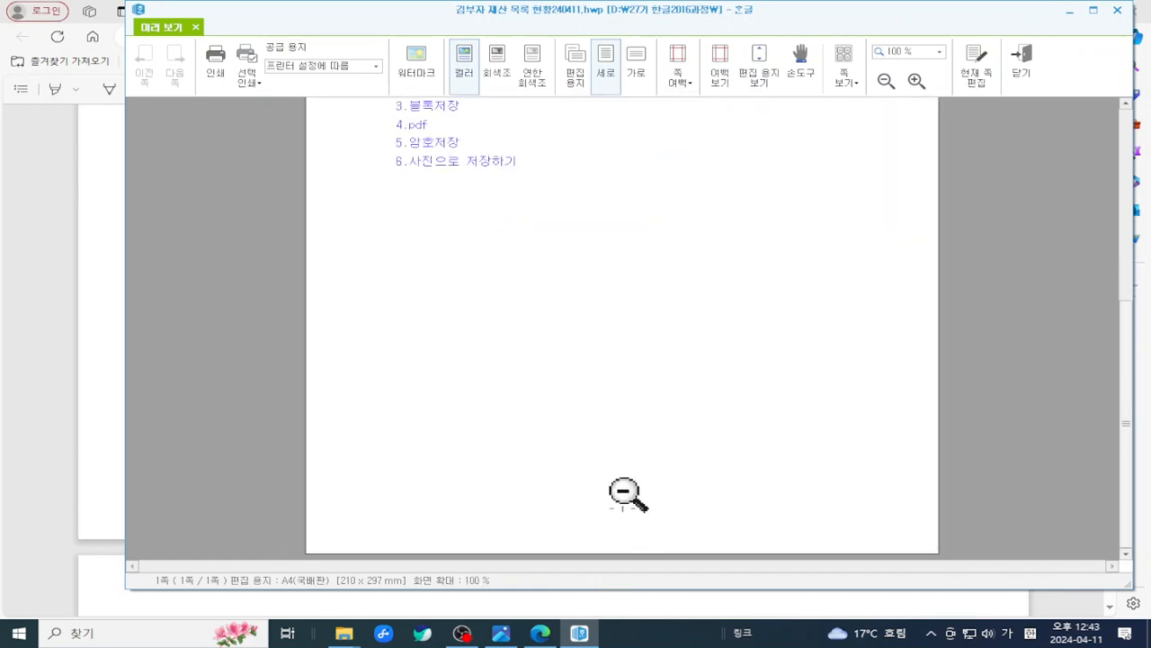
{"action": "left_click", "coordinate": [1024, 50]}
{"action": "scroll", "coordinate": [747, 218], "scroll_direction": "up", "scroll_amount": 5}
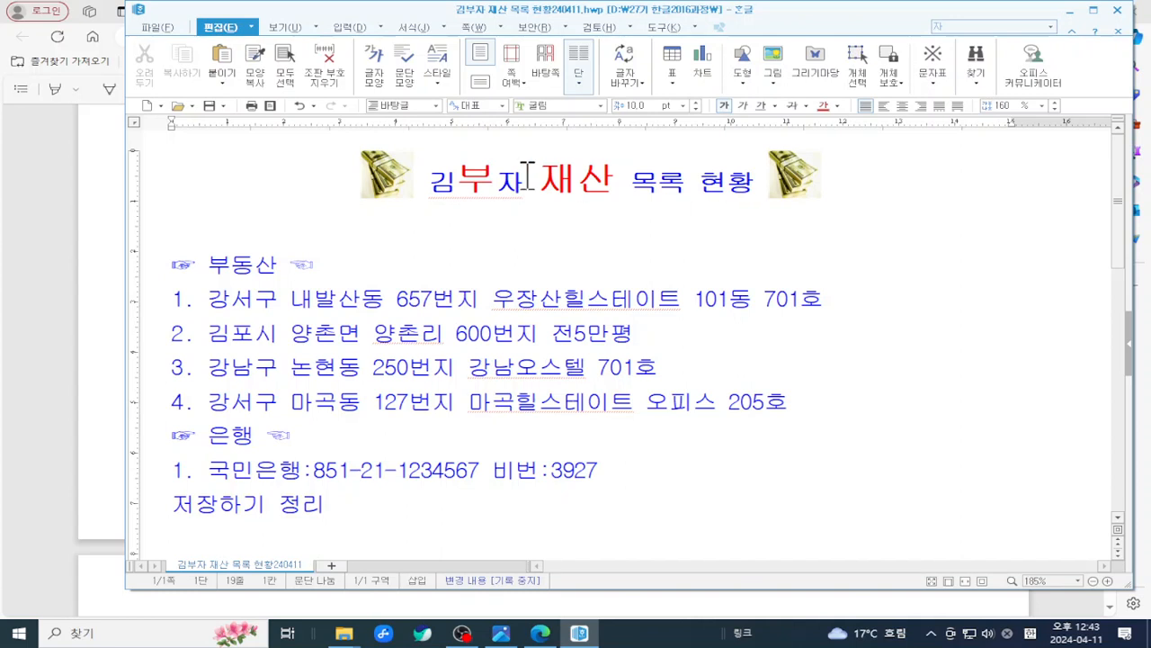
- Turn page-outline view back on to show the - 1 - page number, and adjust window height
{"action": "key", "text": "ctrl+2"}
{"action": "left_click_drag", "start_coordinate": [444, 14], "coordinate": [515, 45]}
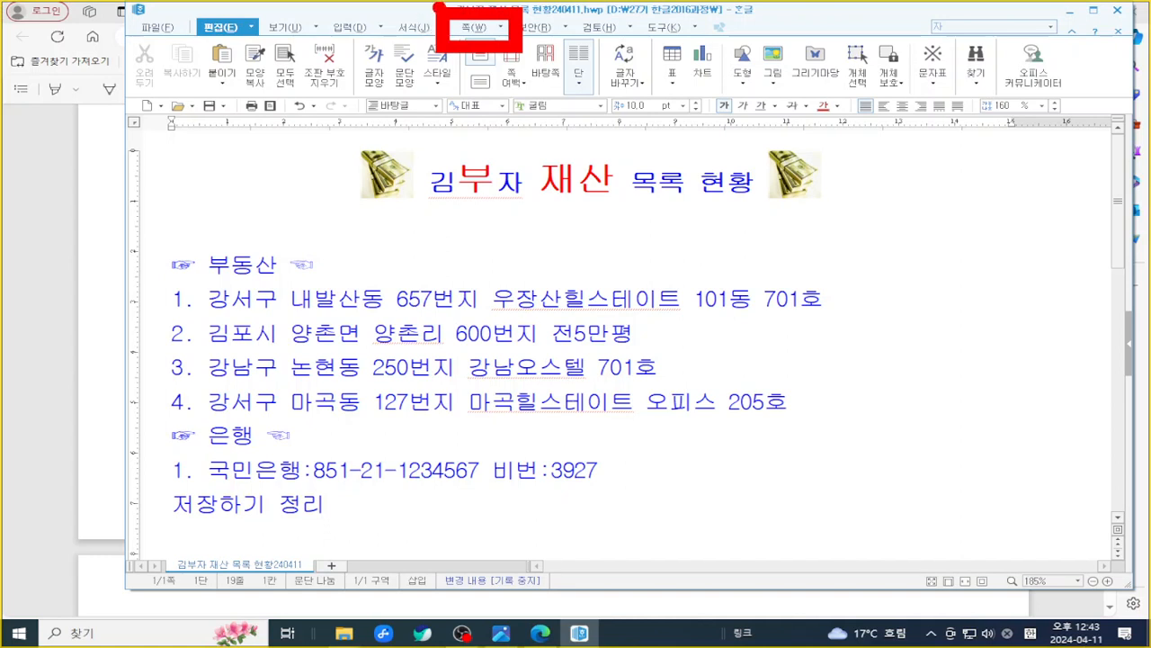
{"action": "mouse_move", "coordinate": [896, 552]}
{"action": "left_mouse_down"}
{"action": "mouse_move", "coordinate": [930, 575]}
{"action": "mouse_move", "coordinate": [1006, 595]}
{"action": "mouse_move", "coordinate": [901, 581]}
{"action": "mouse_move", "coordinate": [968, 600]}
{"action": "left_mouse_up"}
{"action": "key", "text": "Escape"}
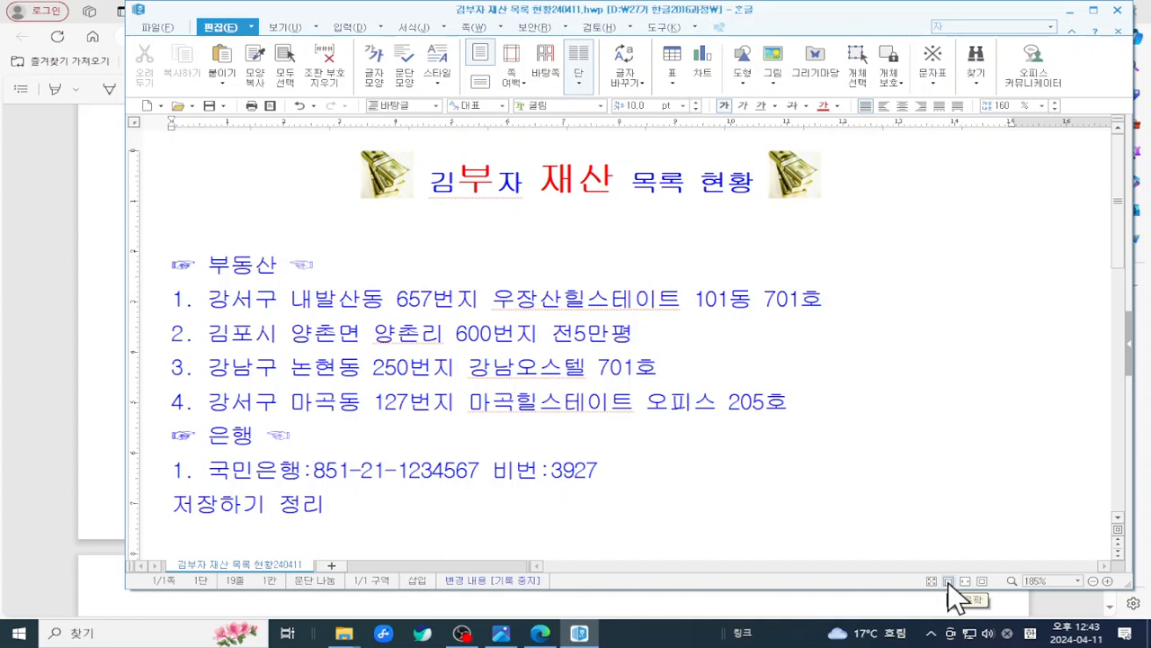
{"action": "scroll", "coordinate": [829, 335], "scroll_direction": "down", "scroll_amount": 3}
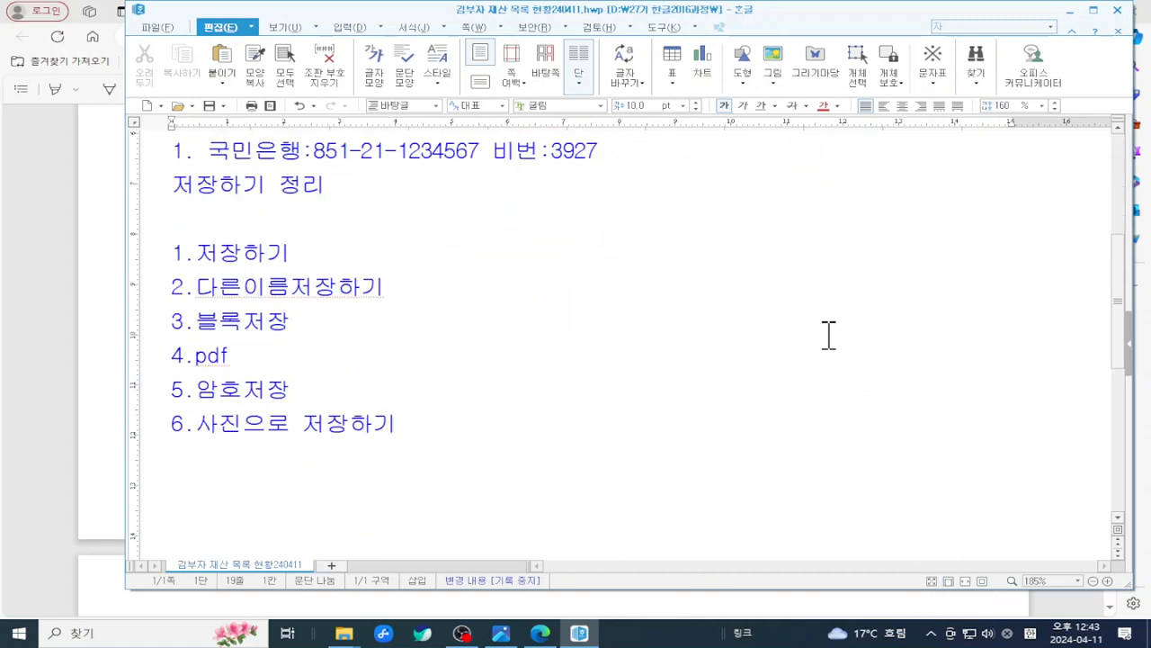
{"action": "left_click", "coordinate": [949, 581]}
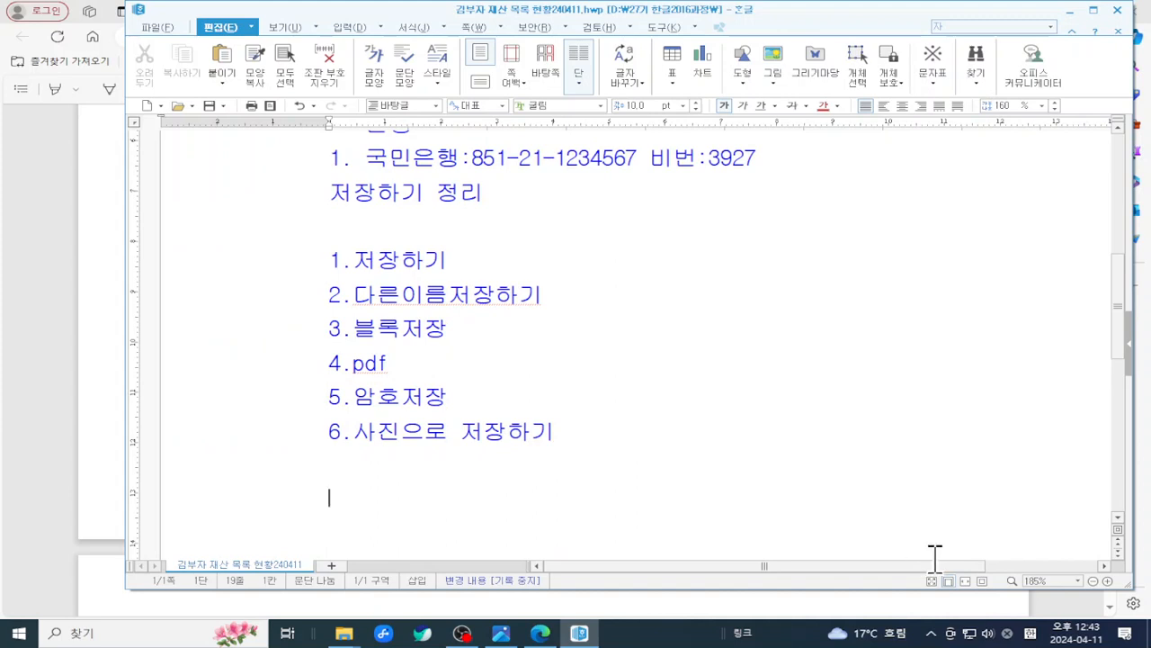
{"action": "scroll", "coordinate": [748, 347], "scroll_direction": "down", "scroll_amount": 10}
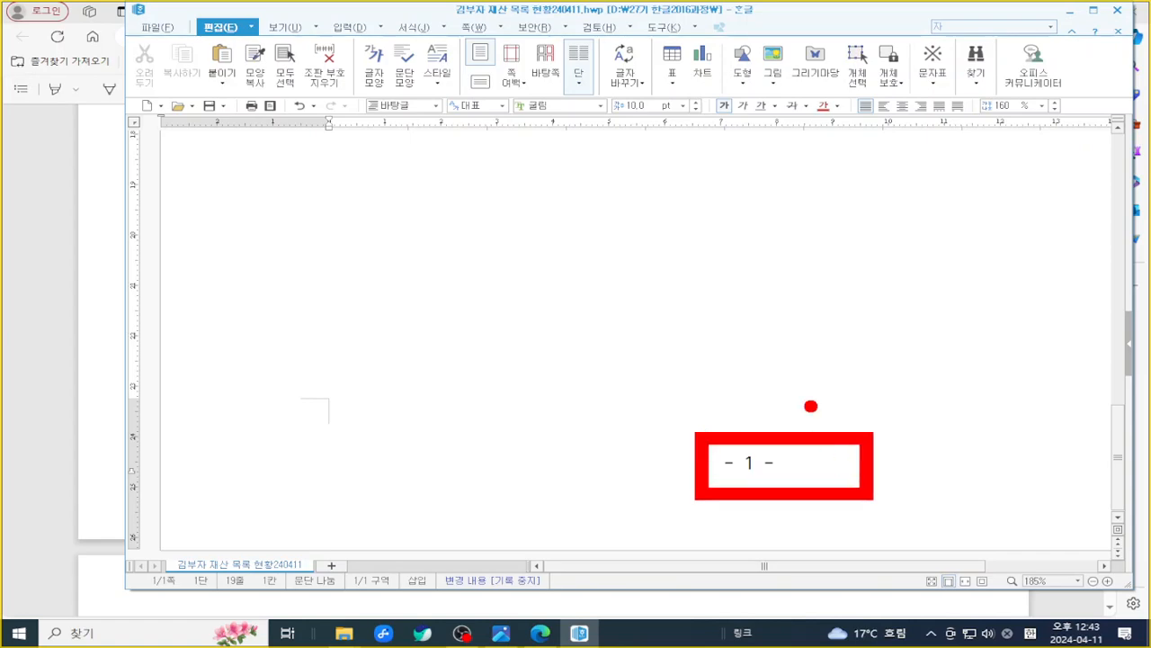
{"action": "scroll", "coordinate": [810, 407], "scroll_direction": "up", "scroll_amount": 10}
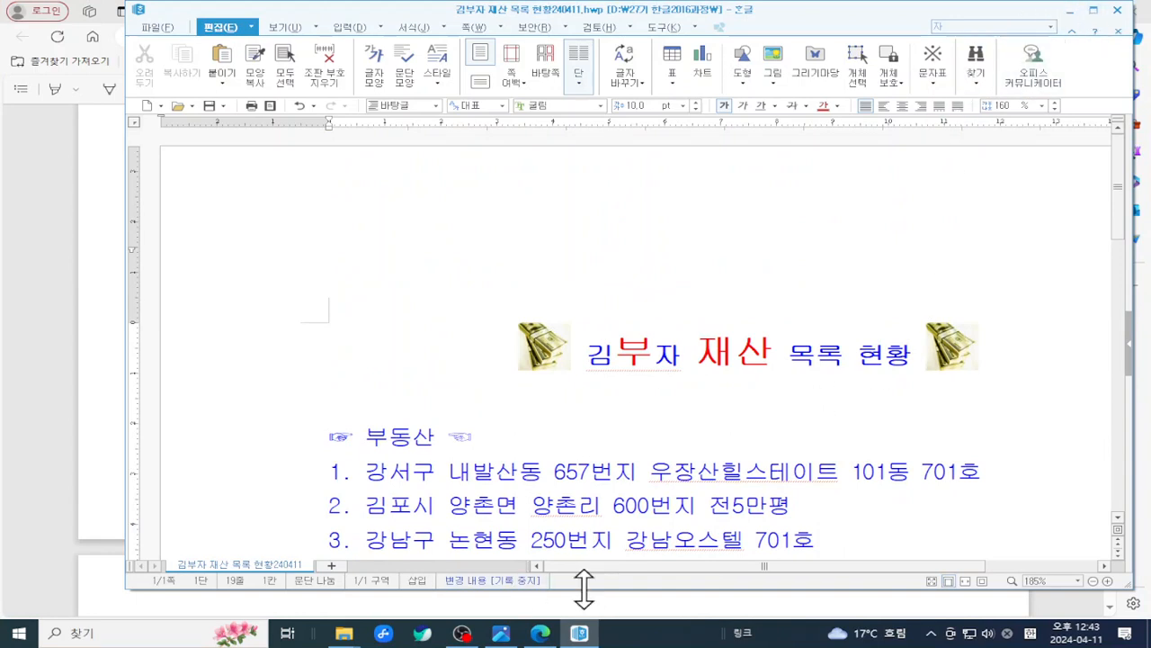
{"action": "left_click_drag", "start_coordinate": [584, 590], "coordinate": [532, 551]}
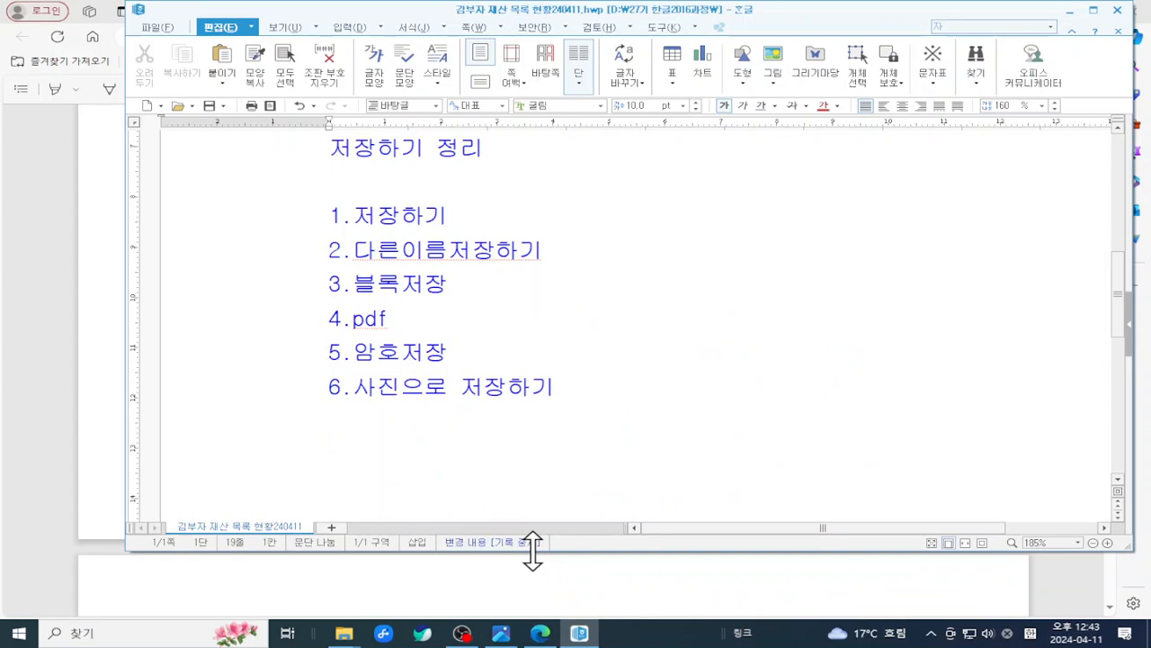
- Maximize the document window and switch to the 쪽 page-layout toolset
{"action": "left_click", "coordinate": [1094, 10]}
{"action": "scroll", "coordinate": [519, 331], "scroll_direction": "up", "scroll_amount": 5}
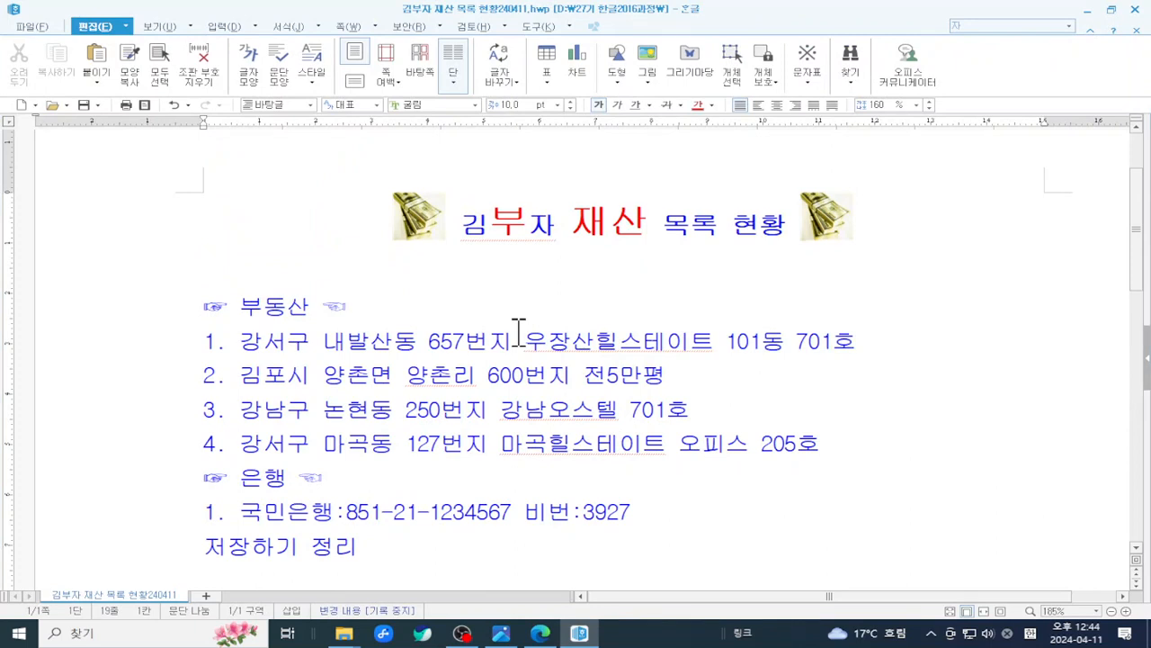
{"action": "left_click", "coordinate": [352, 28]}
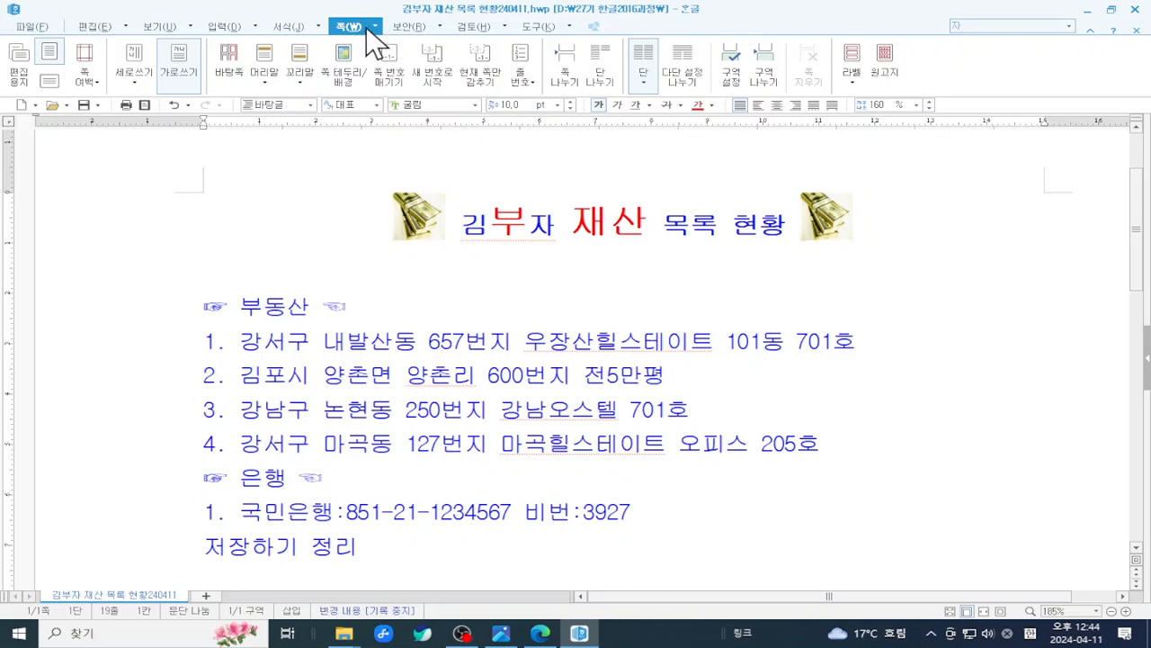
{"action": "left_click", "coordinate": [376, 27]}
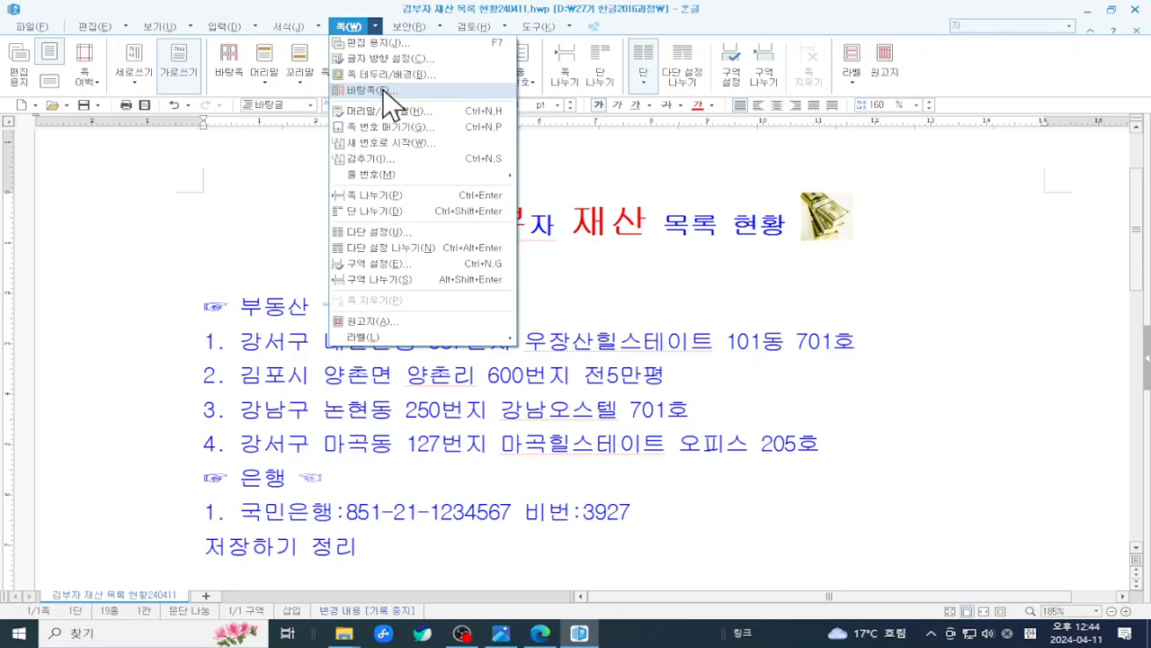
{"action": "left_click", "coordinate": [354, 29]}
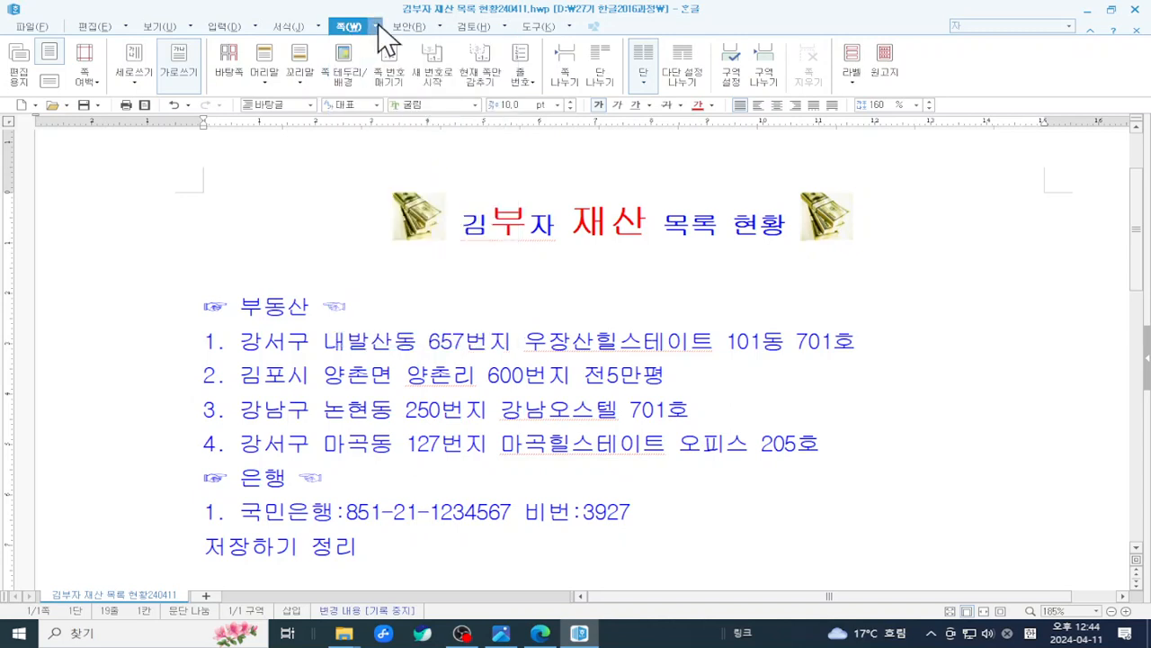
- Browse the 보안, 서식 and 보기 menus, highlight the page toolset, and reopen the 쪽 commands
{"action": "left_click", "coordinate": [376, 27]}
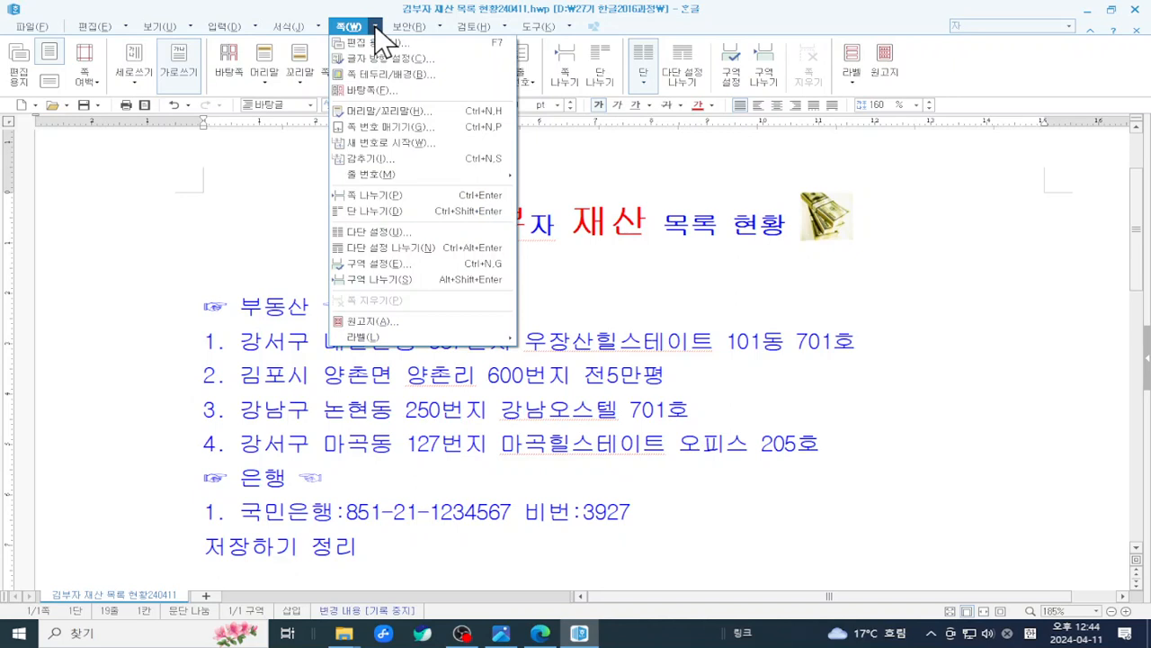
{"action": "mouse_move", "coordinate": [399, 32]}
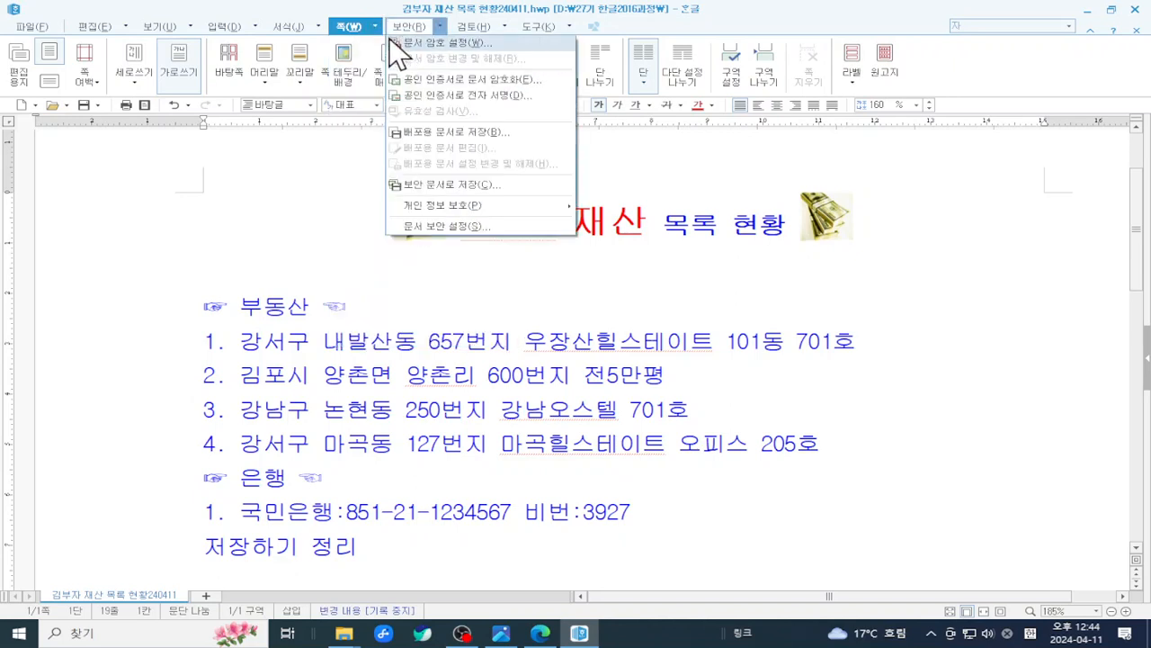
{"action": "mouse_move", "coordinate": [290, 27]}
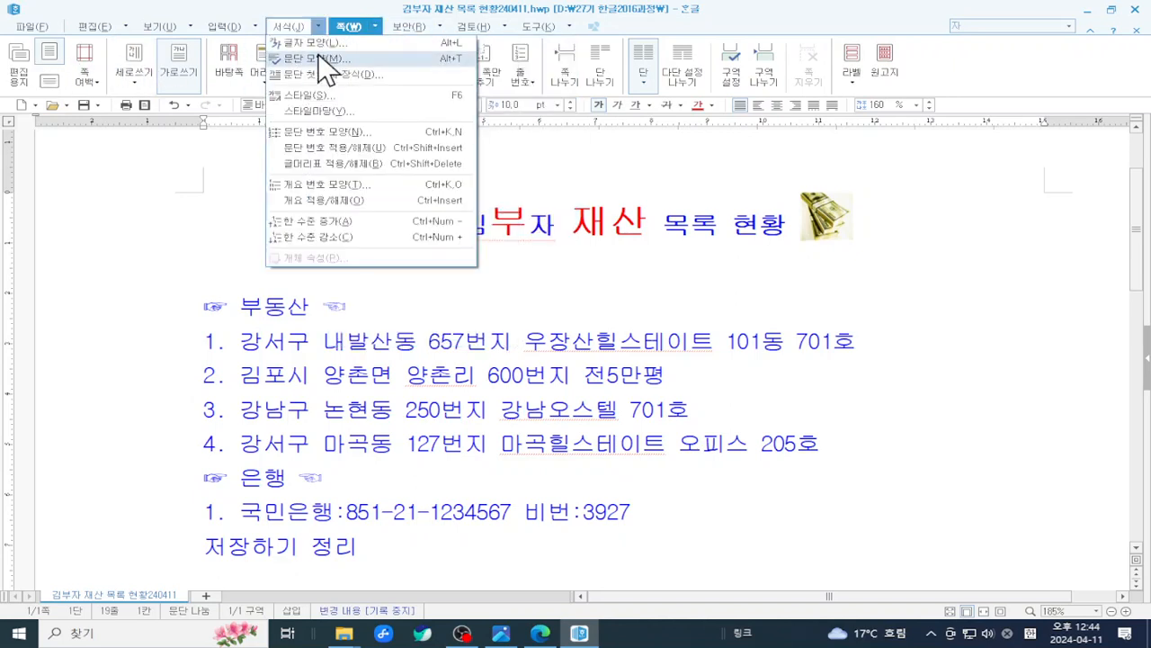
{"action": "key", "text": "Escape"}
{"action": "key", "text": "ctrl+2"}
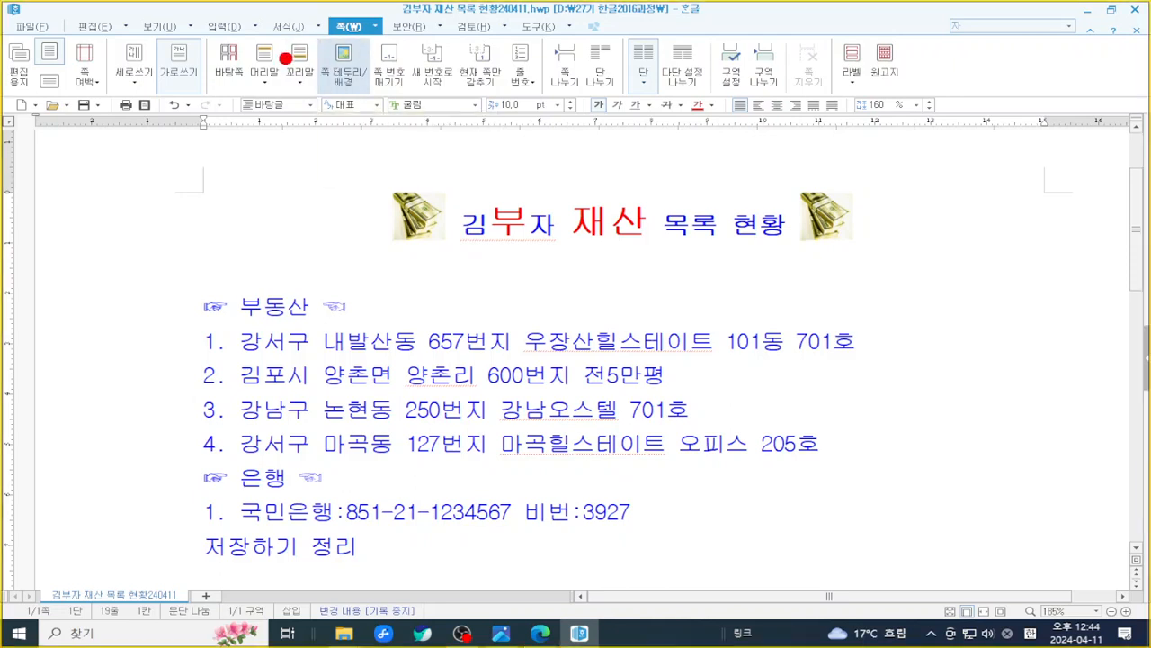
{"action": "mouse_move", "coordinate": [14, 30]}
{"action": "left_mouse_down"}
{"action": "mouse_move", "coordinate": [447, 122]}
{"action": "mouse_move", "coordinate": [914, 121]}
{"action": "left_mouse_up"}
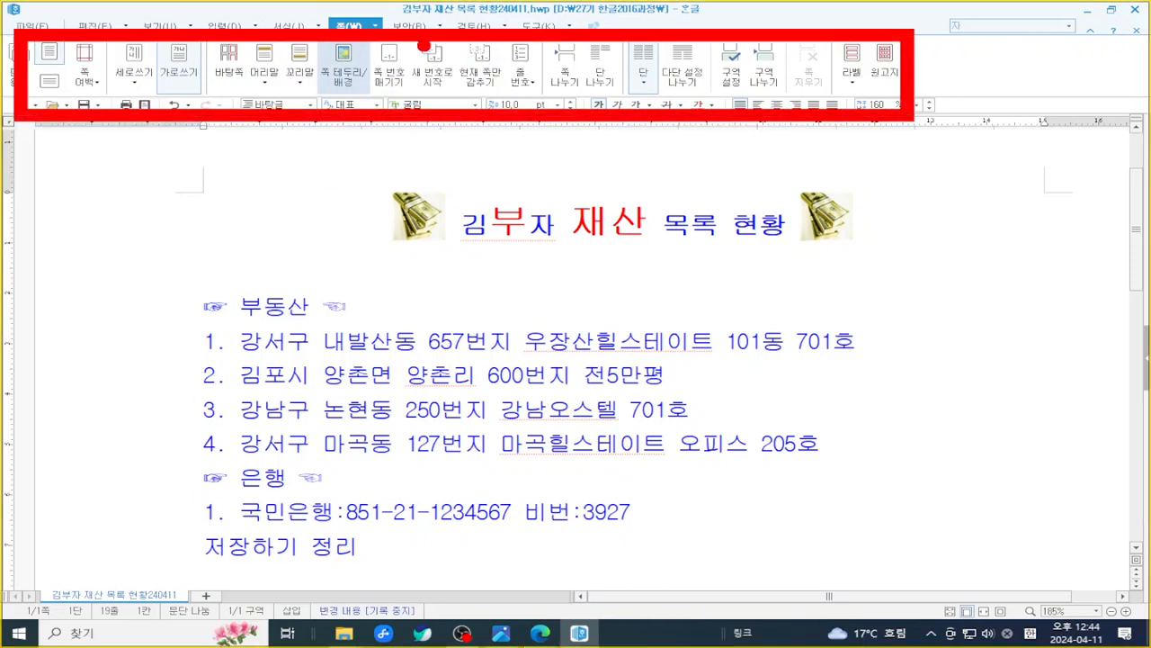
{"action": "key", "text": "Escape"}
{"action": "left_click", "coordinate": [375, 27]}
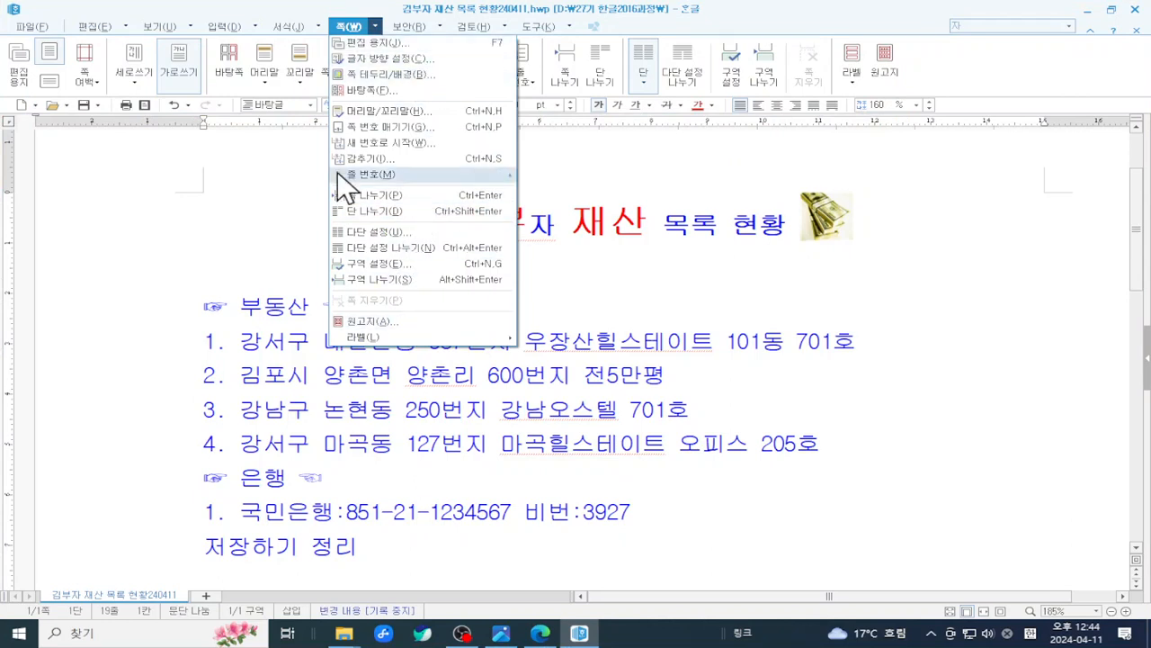
{"action": "mouse_move", "coordinate": [191, 27]}
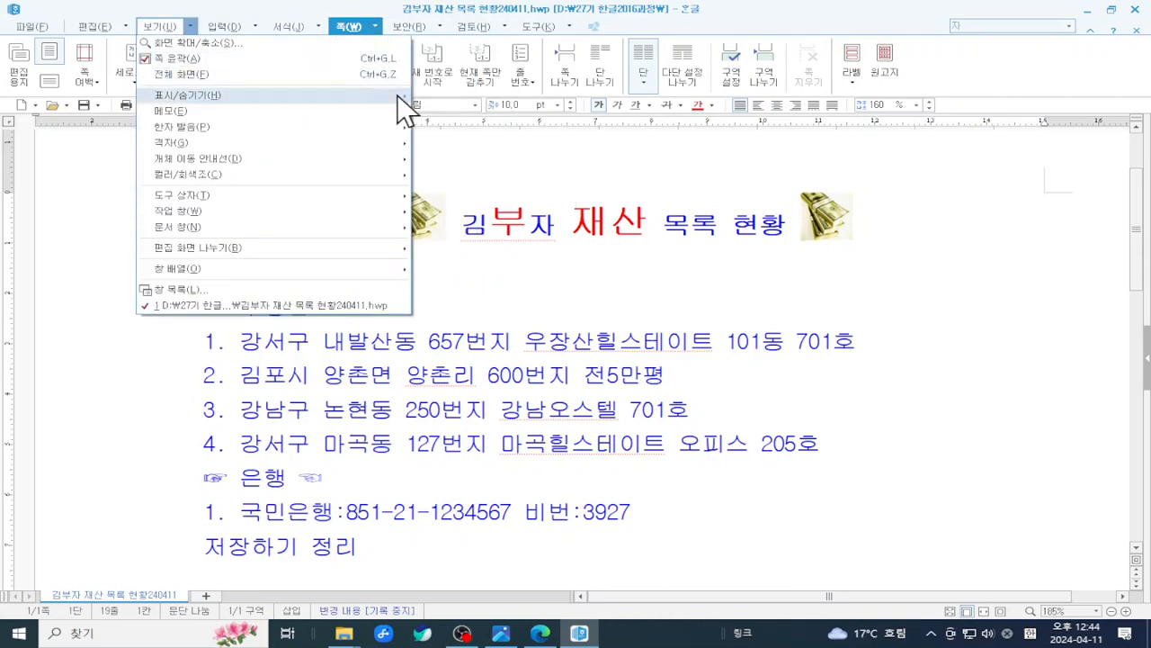
{"action": "mouse_move", "coordinate": [356, 27]}
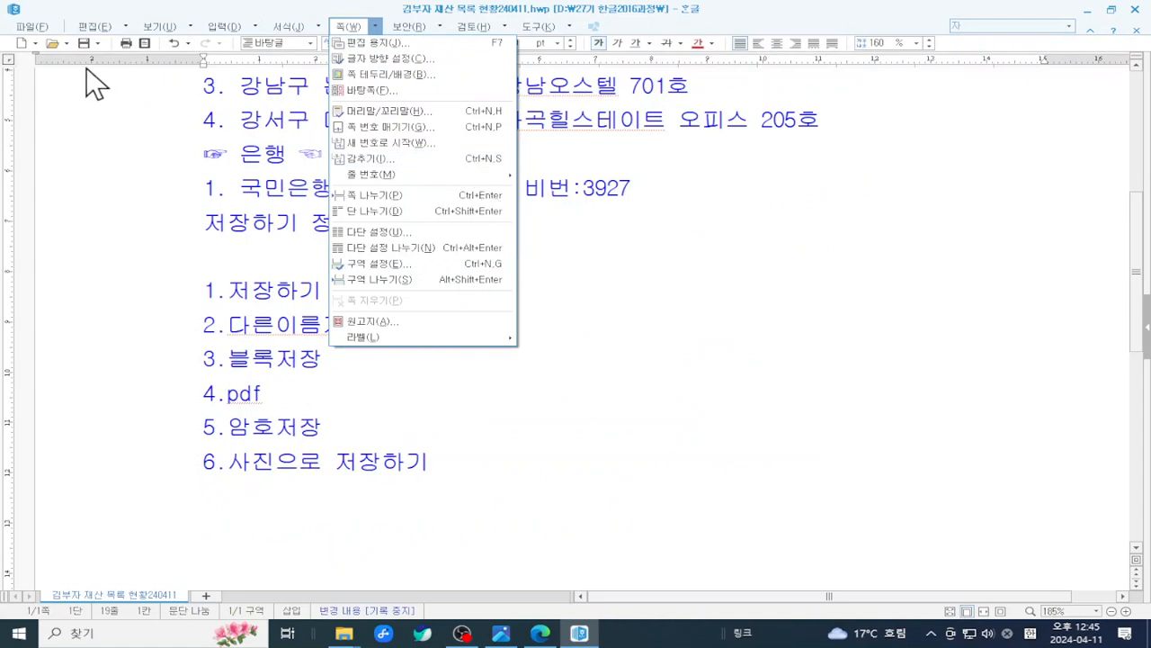
- Collapse and re-expand the toolbox, then open 편집 용지 showing A4 paper at 210 × 297 mm
{"action": "left_click", "coordinate": [225, 130]}
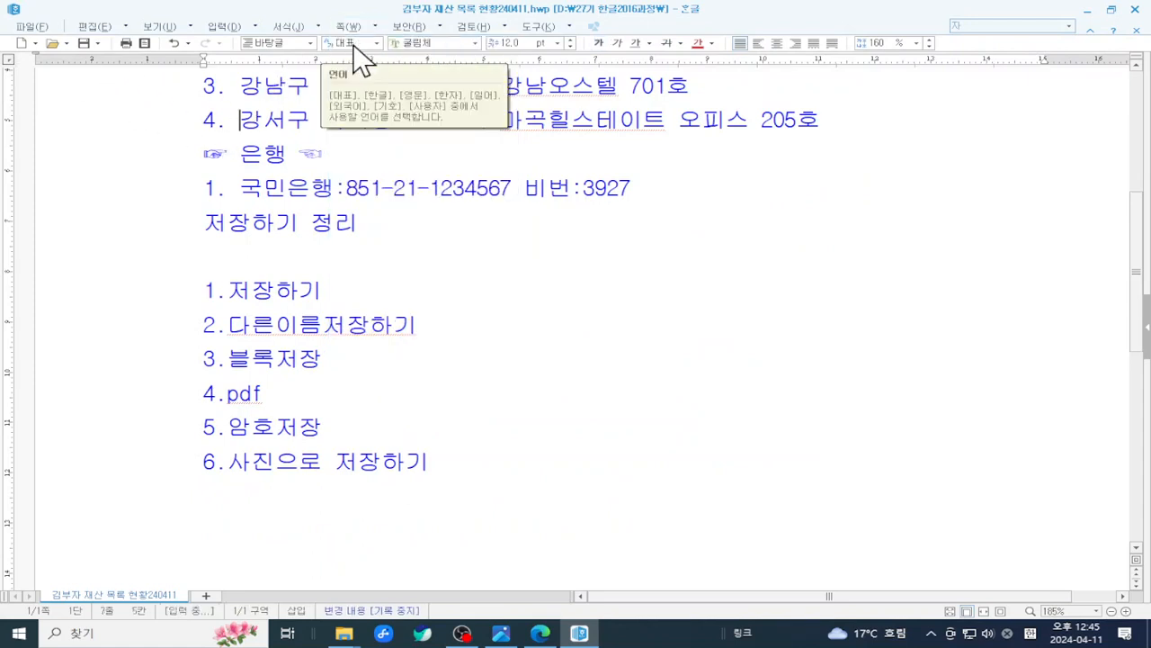
{"action": "left_click", "coordinate": [1093, 33]}
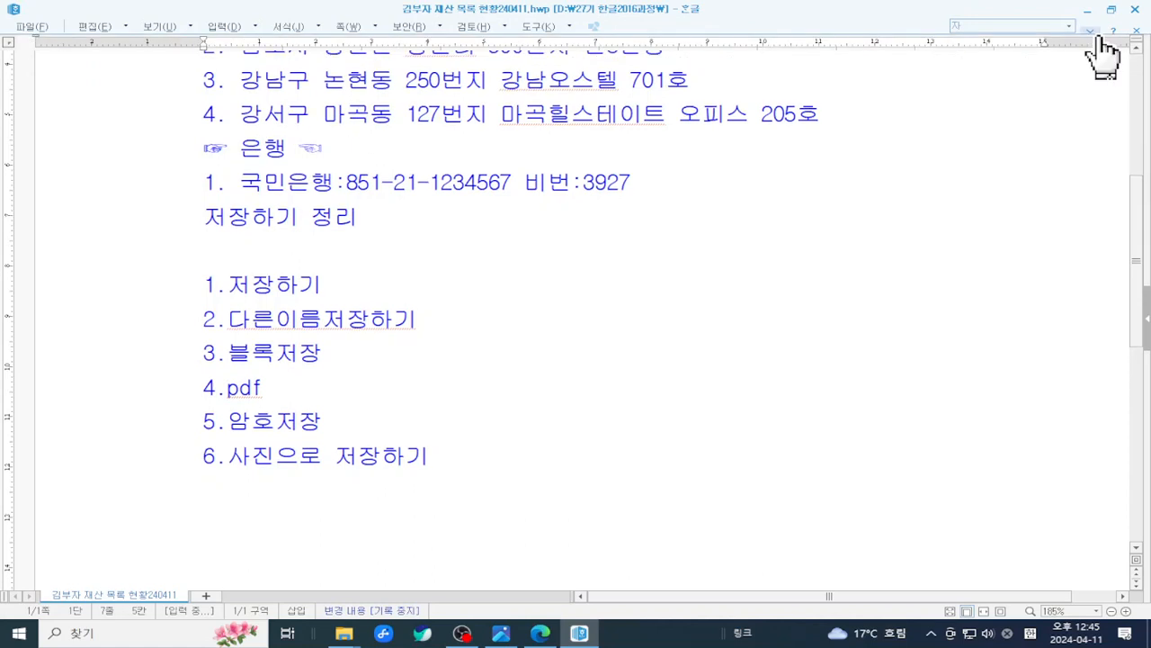
{"action": "left_click", "coordinate": [1094, 32]}
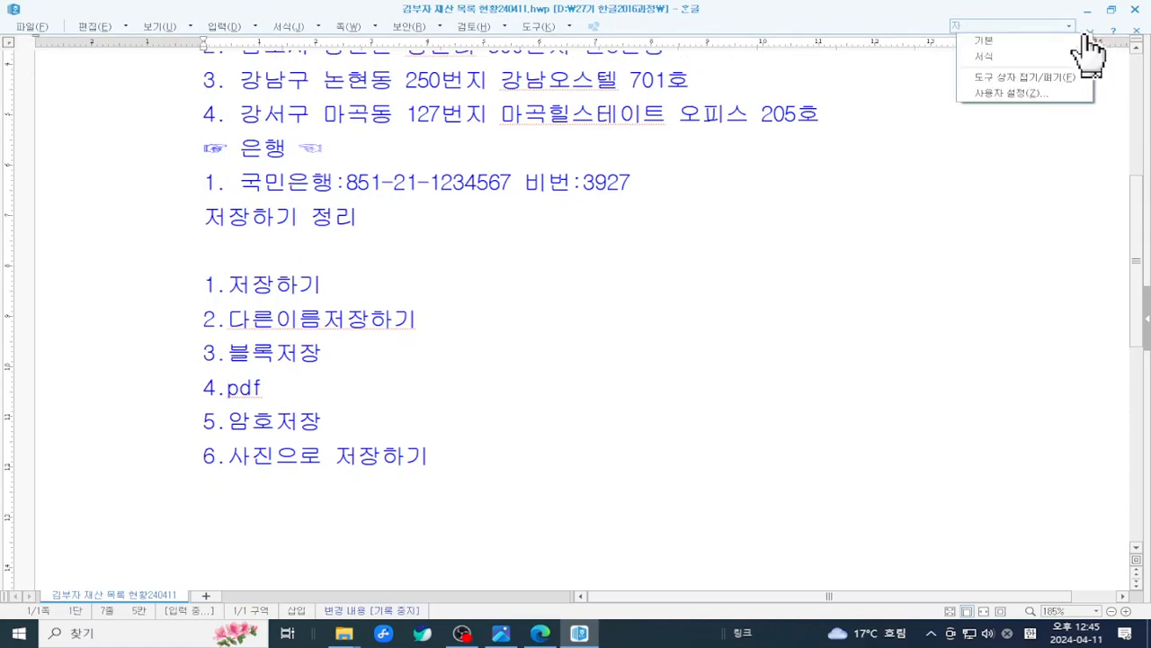
{"action": "left_click", "coordinate": [1033, 78]}
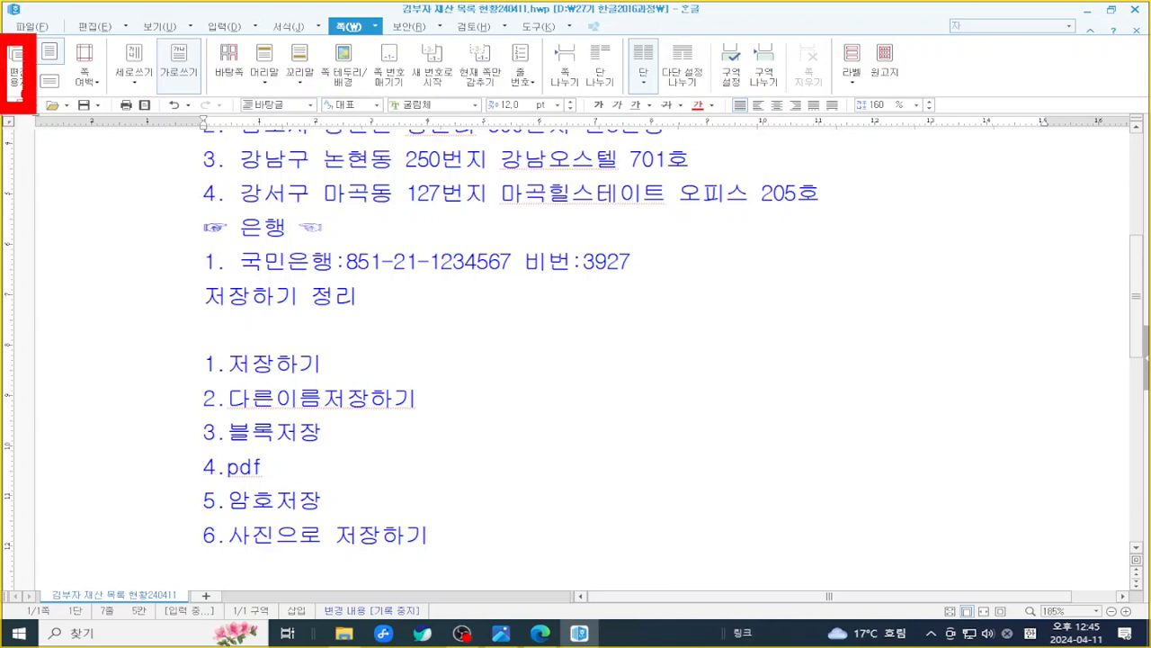
{"action": "left_click", "coordinate": [20, 65]}
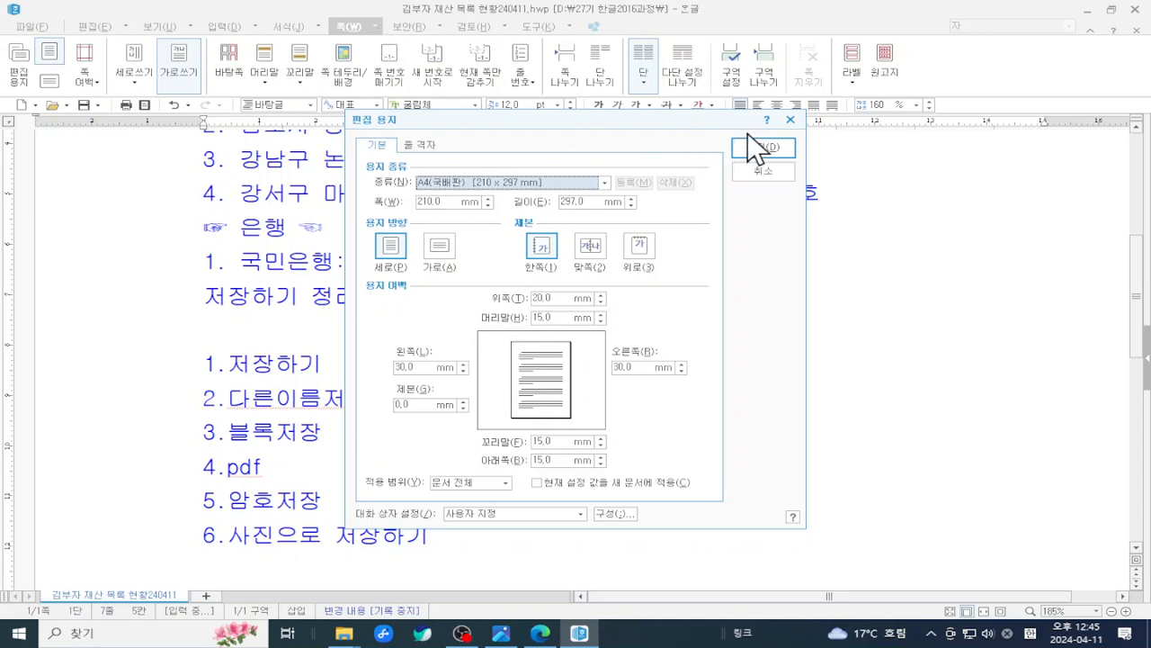
- Cancel the 편집 용지 dialog without changes and scroll back to the title
{"action": "left_click", "coordinate": [766, 174]}
{"action": "scroll", "coordinate": [444, 321], "scroll_direction": "up", "scroll_amount": 3}
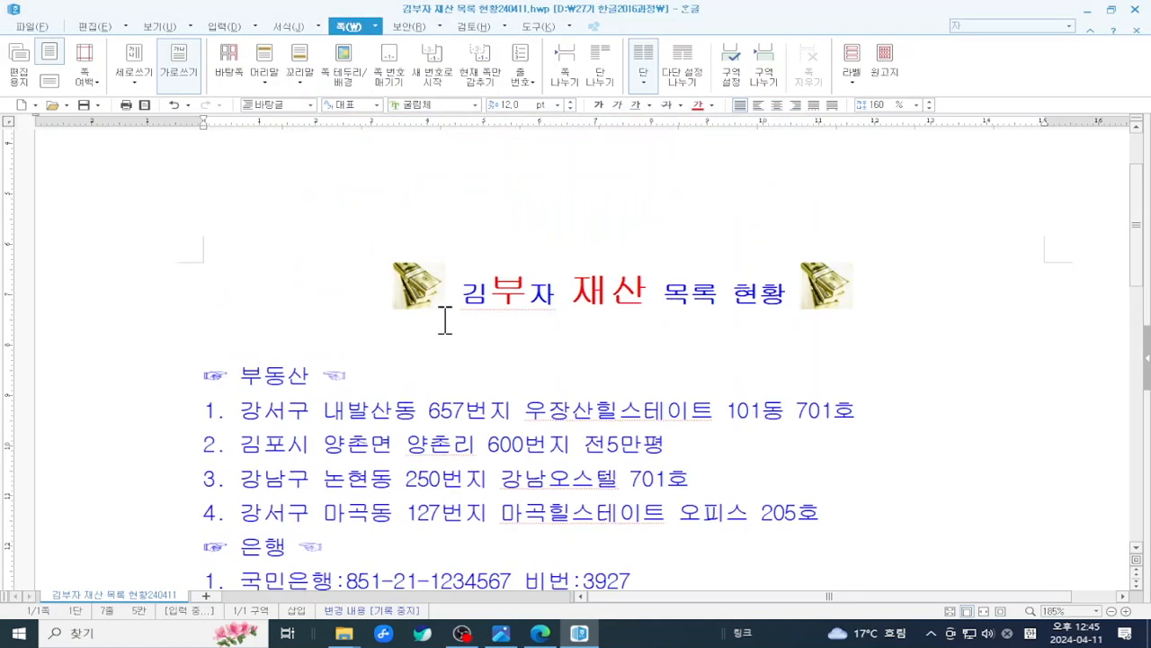
{"action": "scroll", "coordinate": [444, 316], "scroll_direction": "down", "scroll_amount": 3}
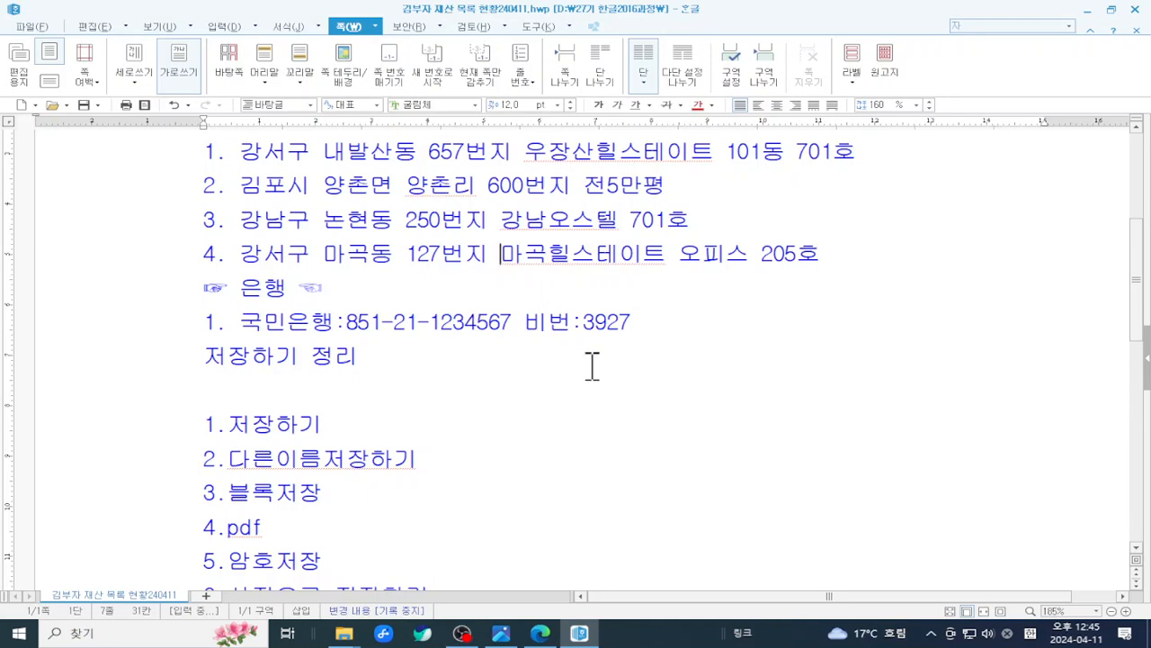
{"action": "scroll", "coordinate": [648, 426], "scroll_direction": "down", "scroll_amount": 1}
{"action": "scroll", "coordinate": [648, 419], "scroll_direction": "up", "scroll_amount": 5}
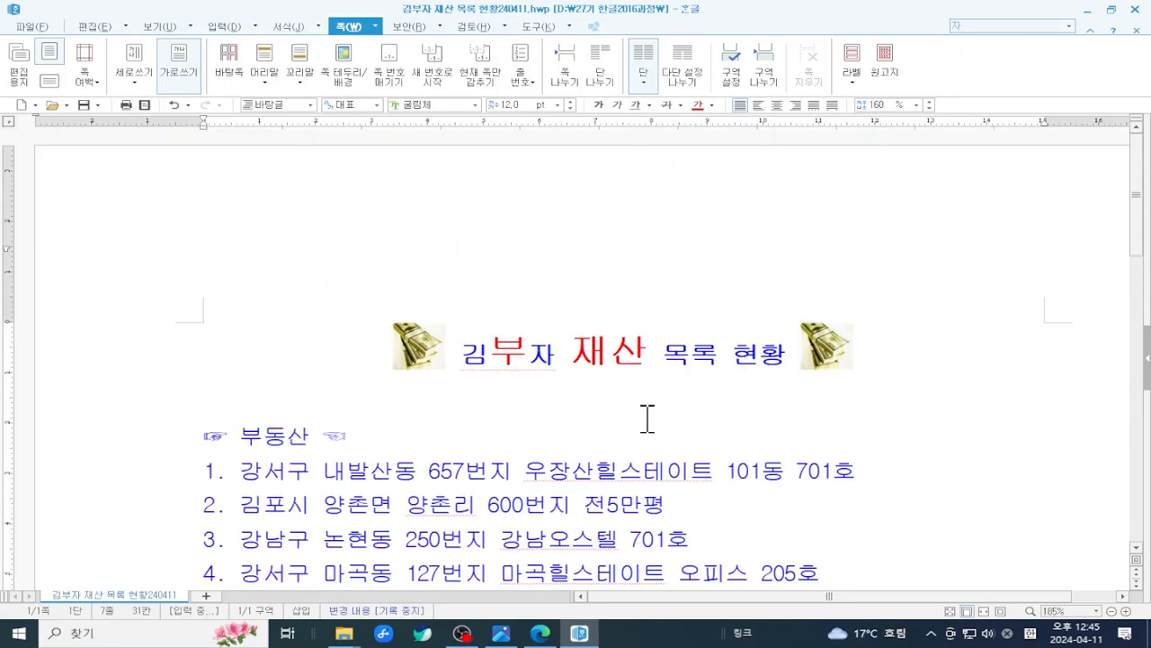
- Select the left money picture and circle both money pictures beside the title
{"action": "left_click", "coordinate": [421, 345]}
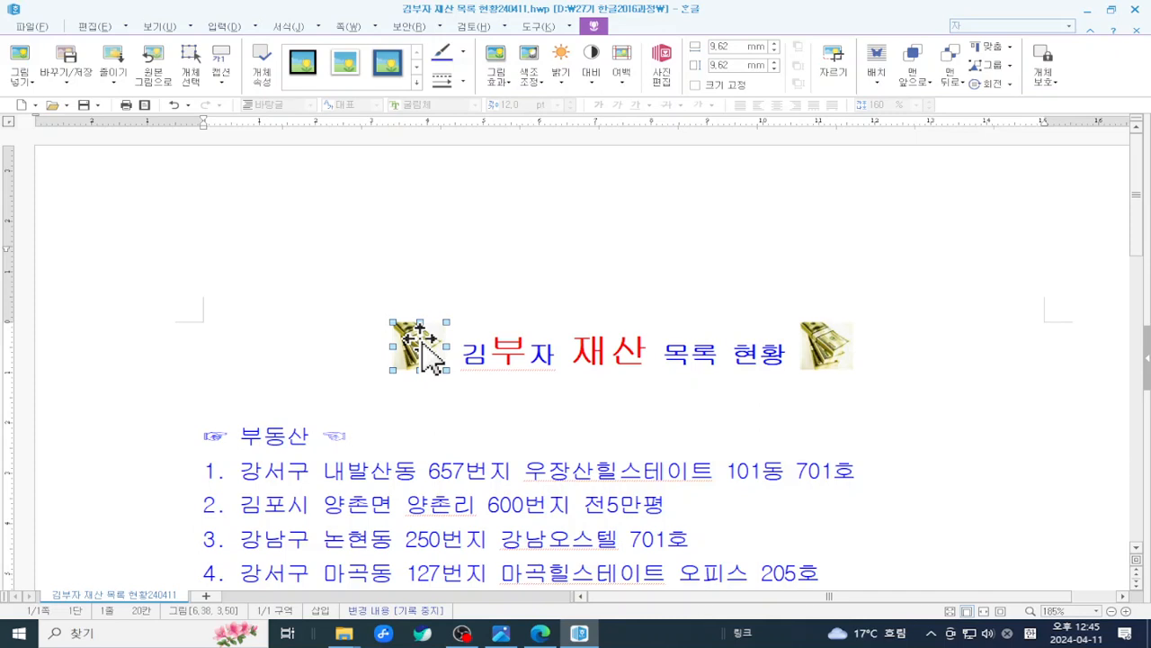
{"action": "key", "text": "ctrl+2"}
{"action": "mouse_move", "coordinate": [366, 299]}
{"action": "left_mouse_down"}
{"action": "mouse_move", "coordinate": [428, 381]}
{"action": "mouse_move", "coordinate": [555, 394]}
{"action": "left_mouse_up"}
{"action": "left_click_drag", "start_coordinate": [769, 293], "coordinate": [881, 390]}
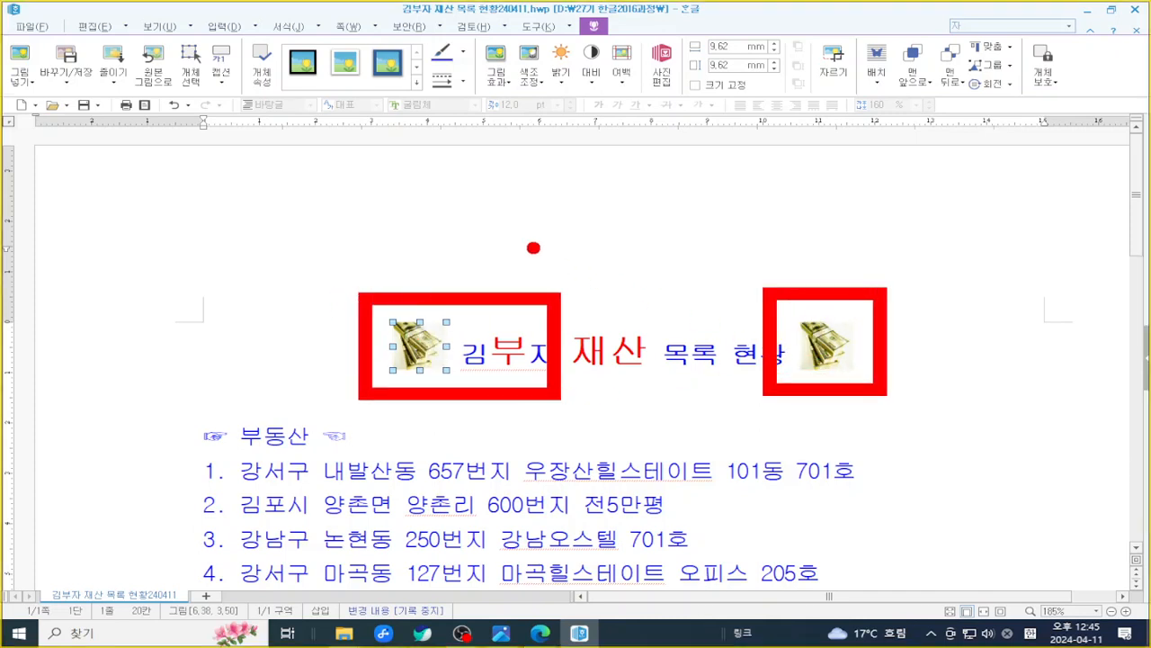
{"action": "key", "text": "Escape"}
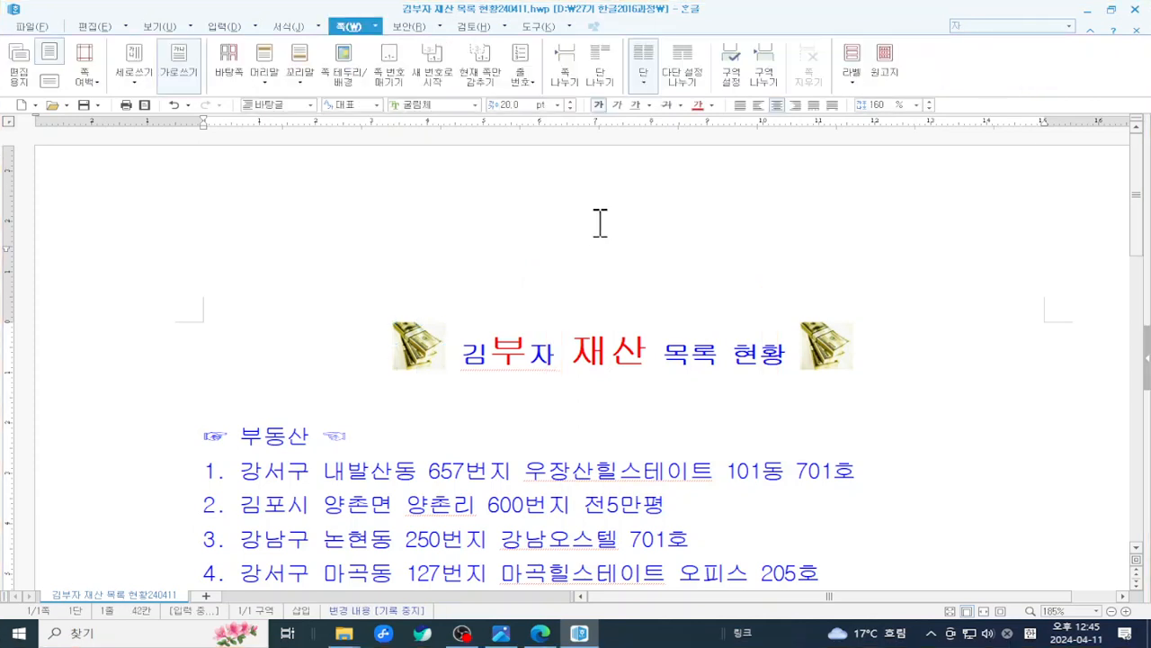
{"action": "left_click", "coordinate": [439, 355]}
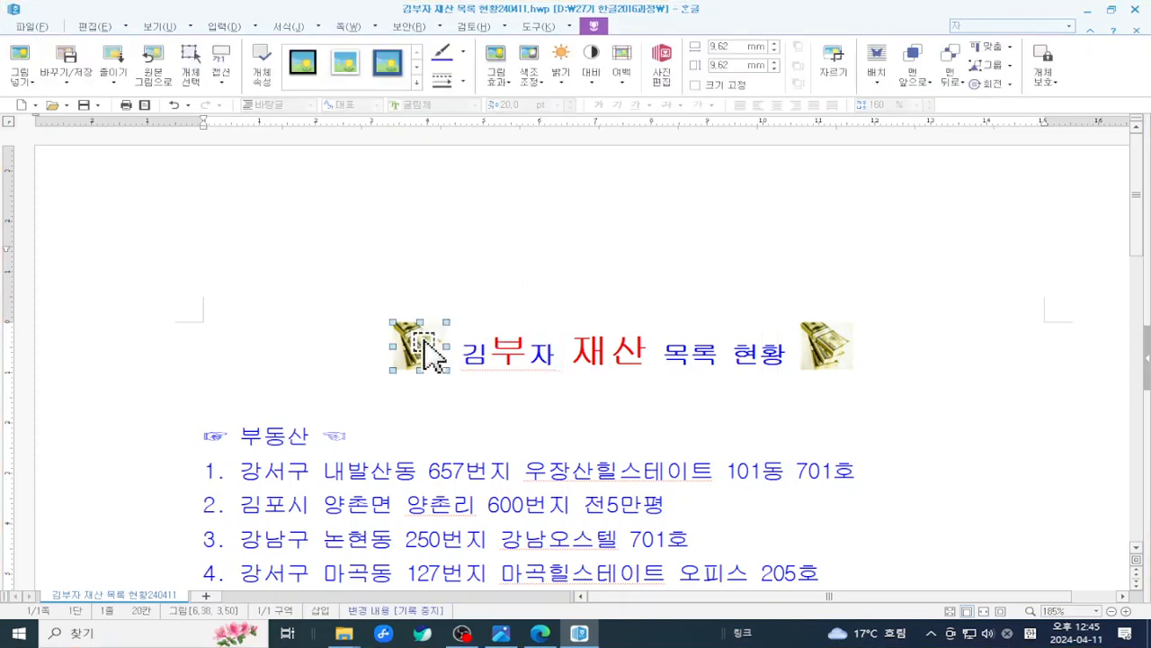
{"action": "key", "text": "ctrl+2"}
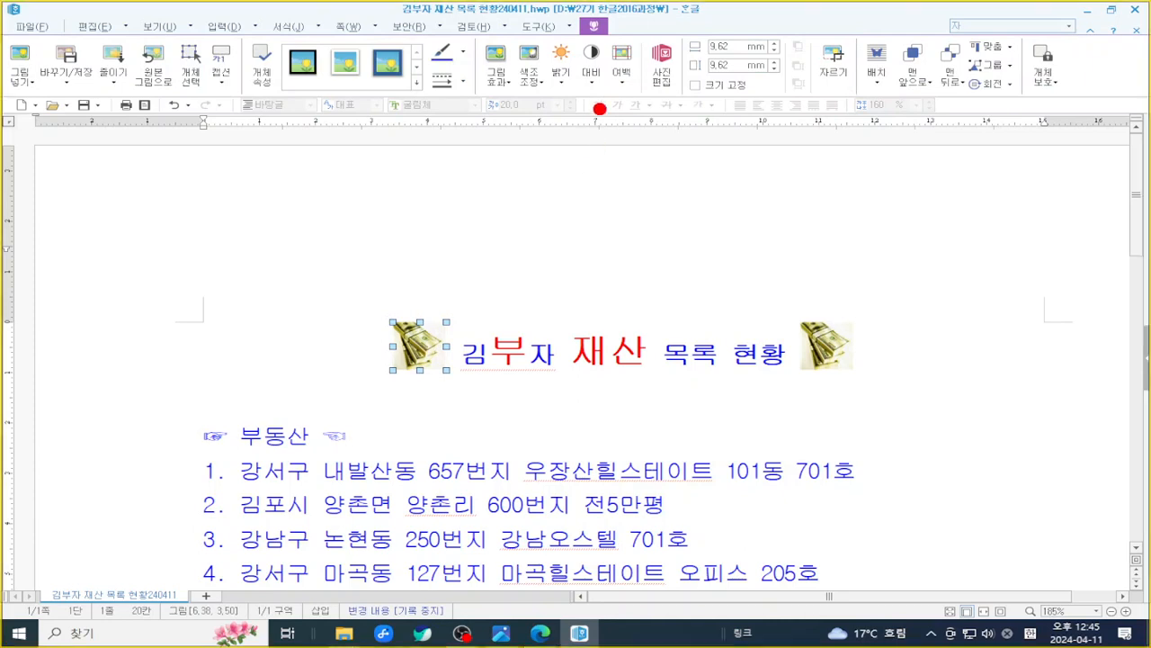
{"action": "left_click_drag", "start_coordinate": [560, 1], "coordinate": [651, 51]}
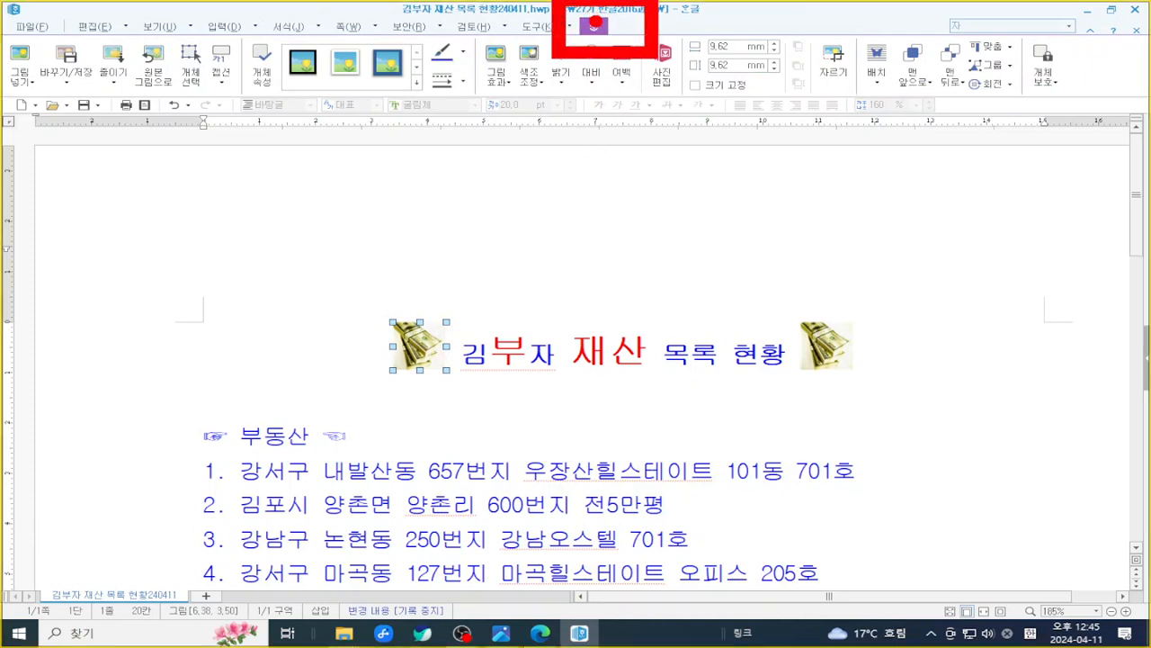
{"action": "key", "text": "Escape"}
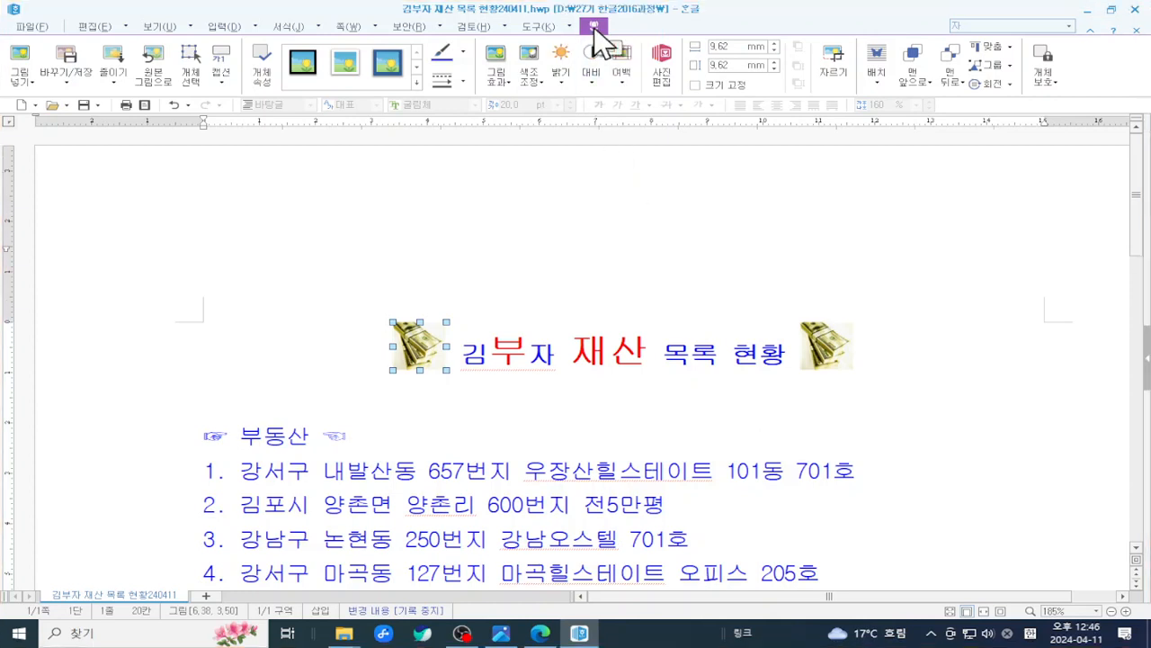
{"action": "left_click", "coordinate": [381, 68]}
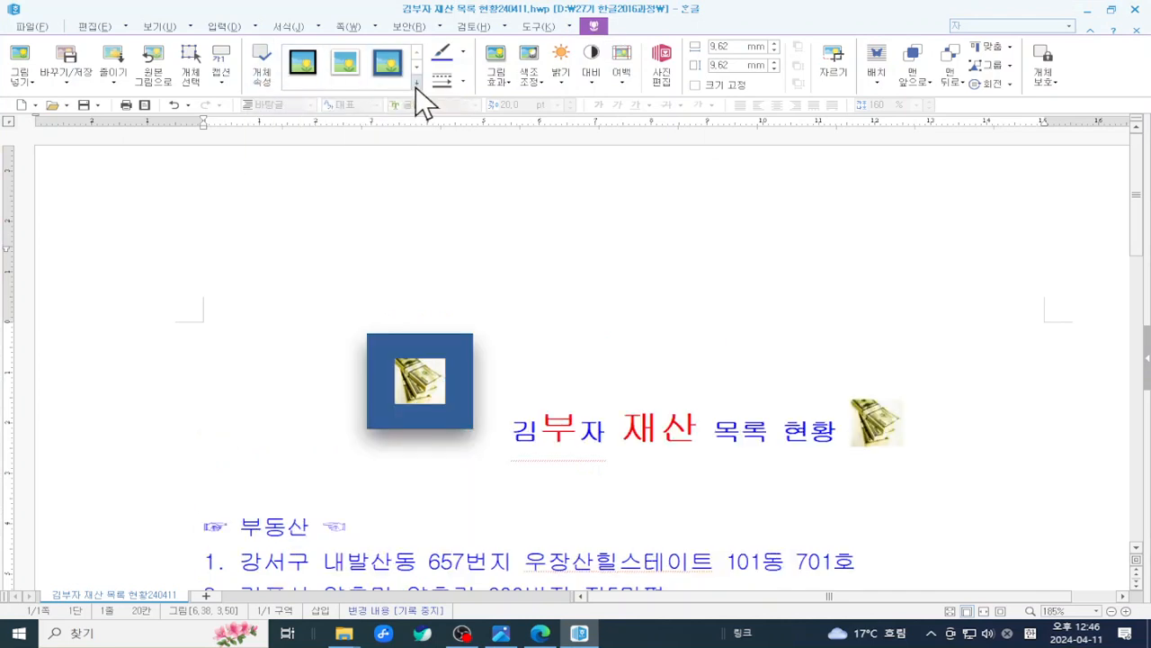
{"action": "left_click", "coordinate": [415, 83]}
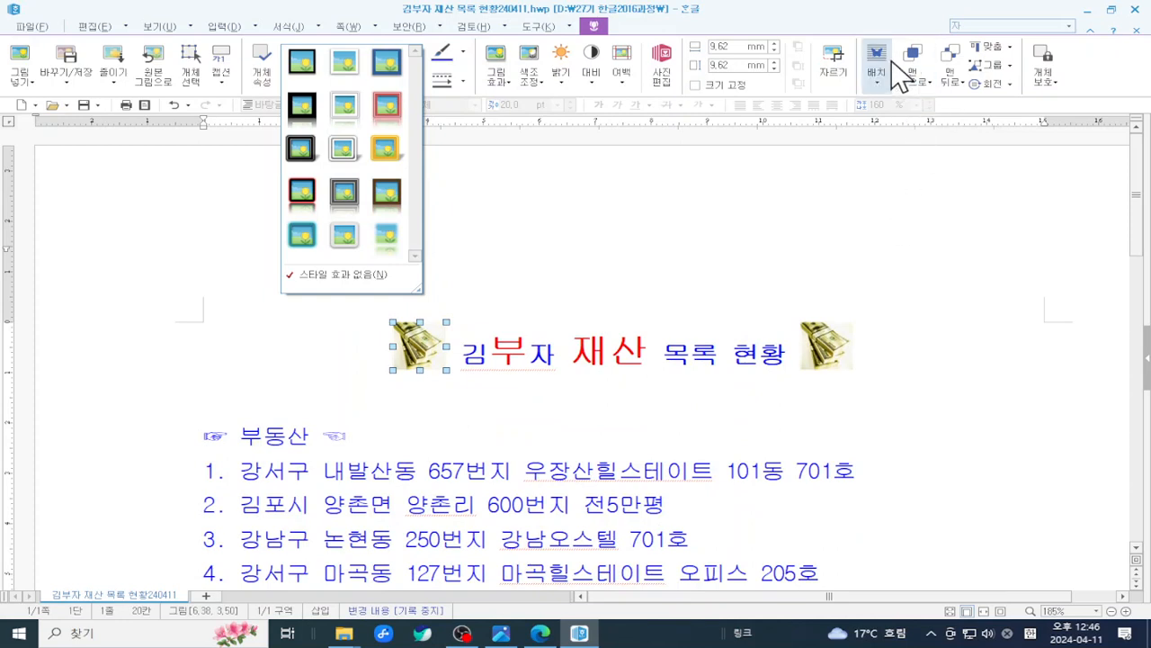
{"action": "left_click", "coordinate": [550, 228]}
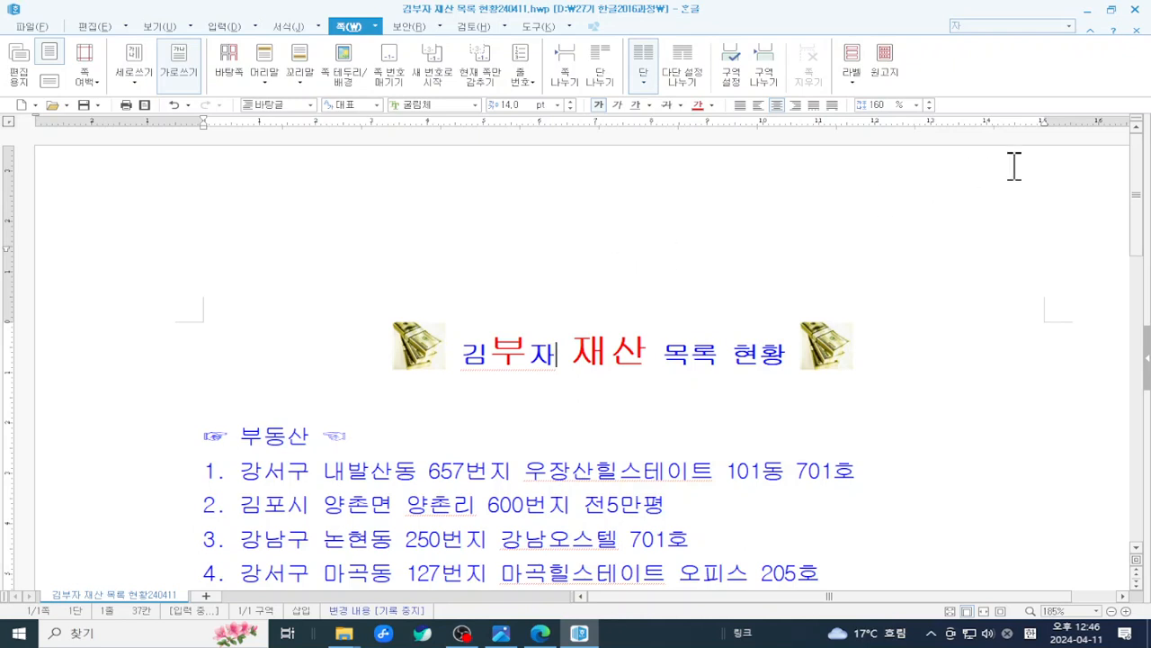
- Close the 김부자 asset list, saving it, and switch to the PDF tutorial in Edge
{"action": "left_click", "coordinate": [1136, 9]}
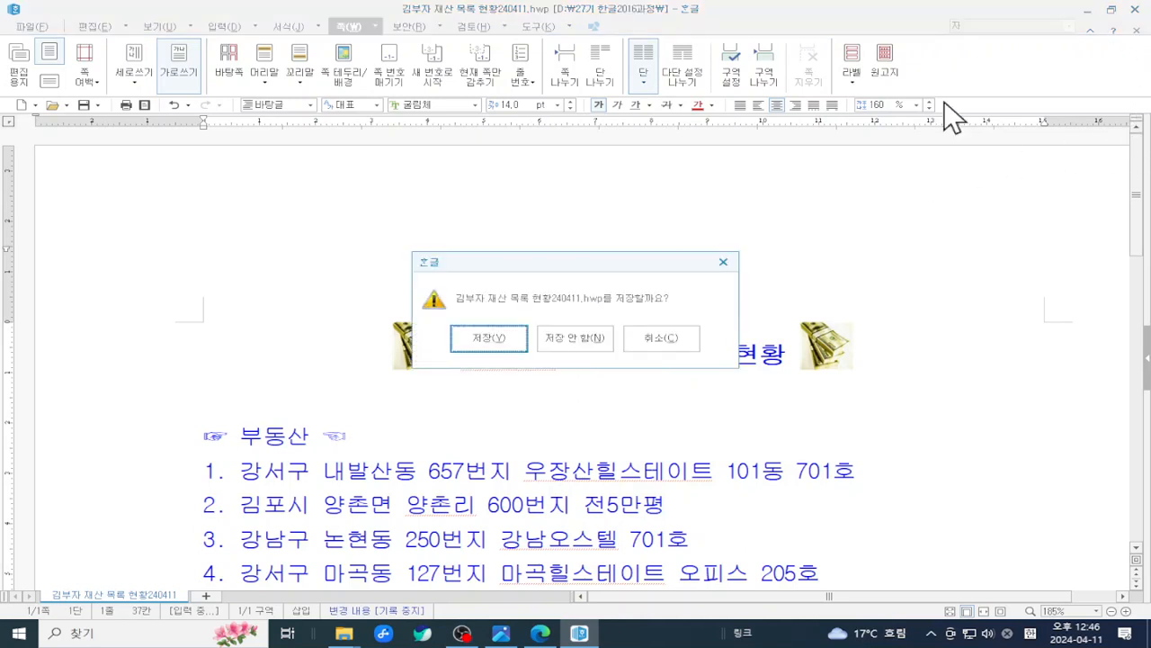
{"action": "left_click", "coordinate": [497, 333]}
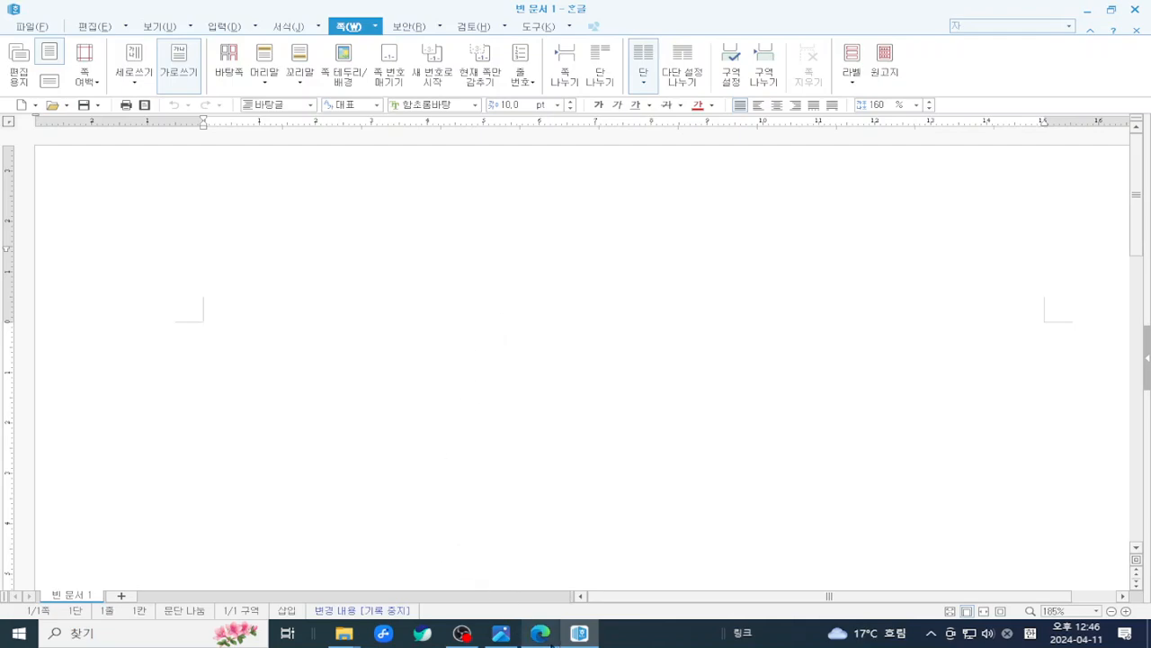
{"action": "left_click", "coordinate": [540, 633]}
- Scroll the PDF to page 24's '1. 한자 사용하기' section, then return to Hangul's blank document
{"action": "scroll", "coordinate": [598, 485], "scroll_direction": "down", "scroll_amount": 1}
{"action": "scroll", "coordinate": [608, 405], "scroll_direction": "down", "scroll_amount": 15}
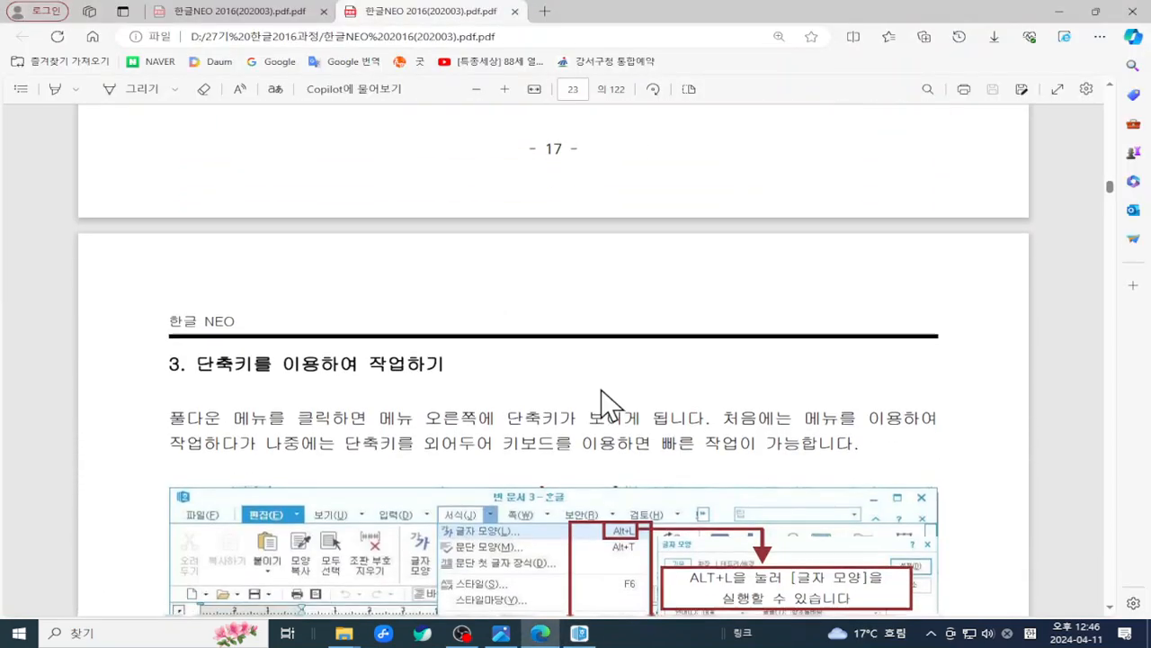
{"action": "scroll", "coordinate": [601, 390], "scroll_direction": "down", "scroll_amount": 12}
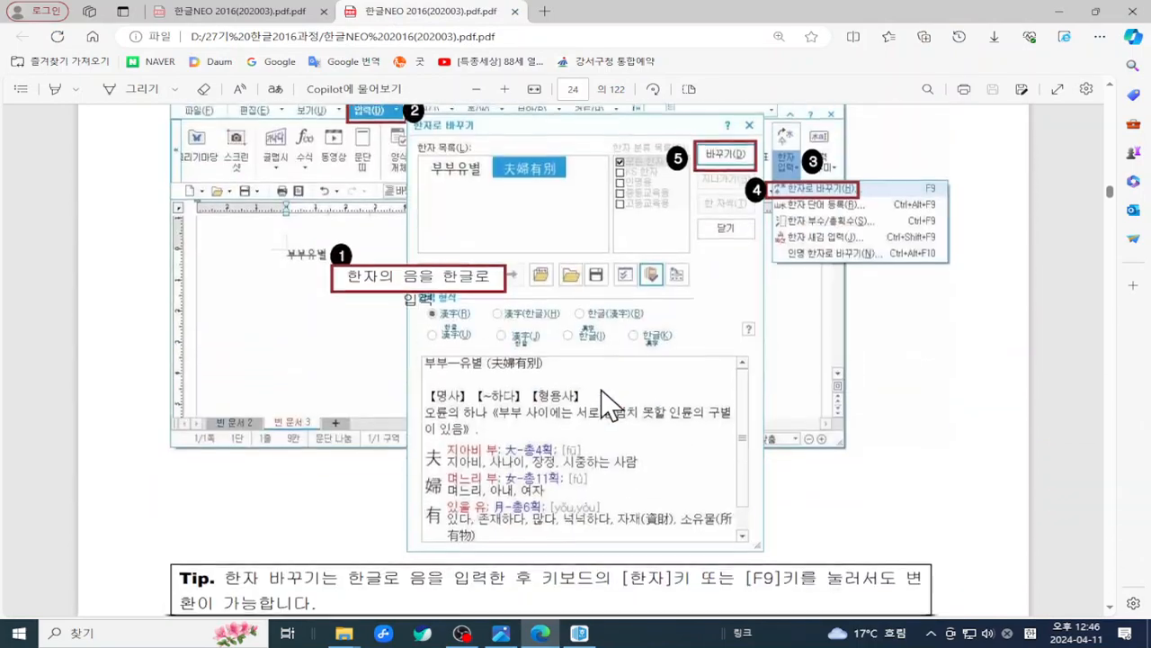
{"action": "scroll", "coordinate": [601, 388], "scroll_direction": "up", "scroll_amount": 4}
{"action": "scroll", "coordinate": [603, 405], "scroll_direction": "up", "scroll_amount": 10}
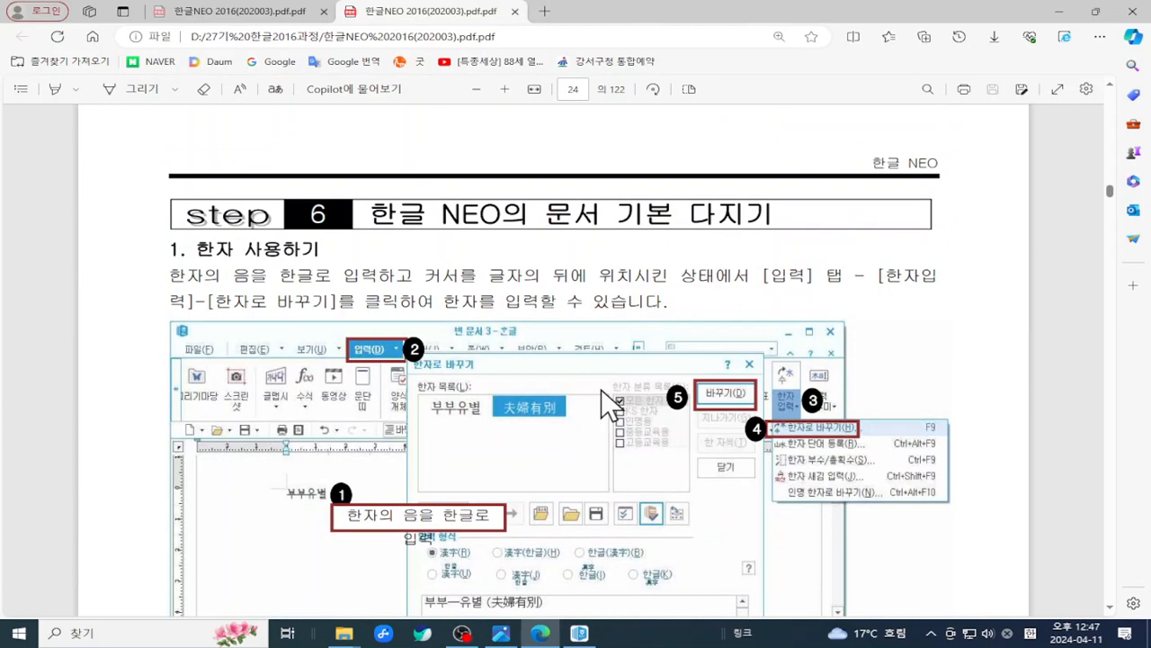
{"action": "left_click", "coordinate": [581, 635]}
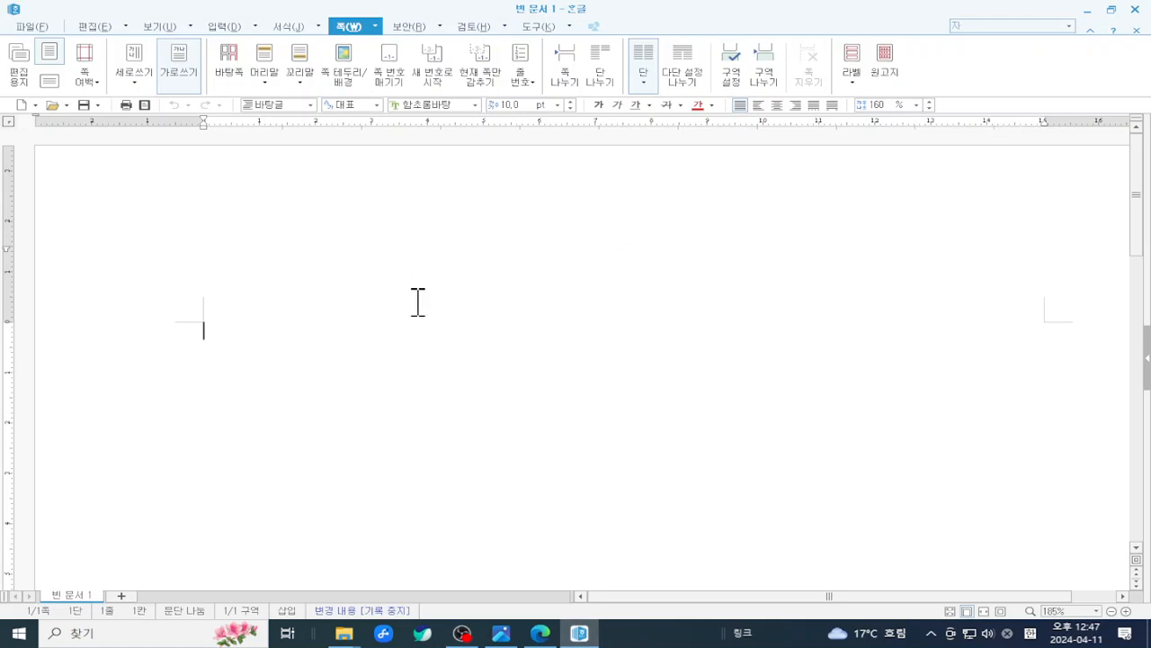
- Type the title 한자 사용하기 and set it to 18 pt
{"action": "type", "text": "한자 ㅈ"}
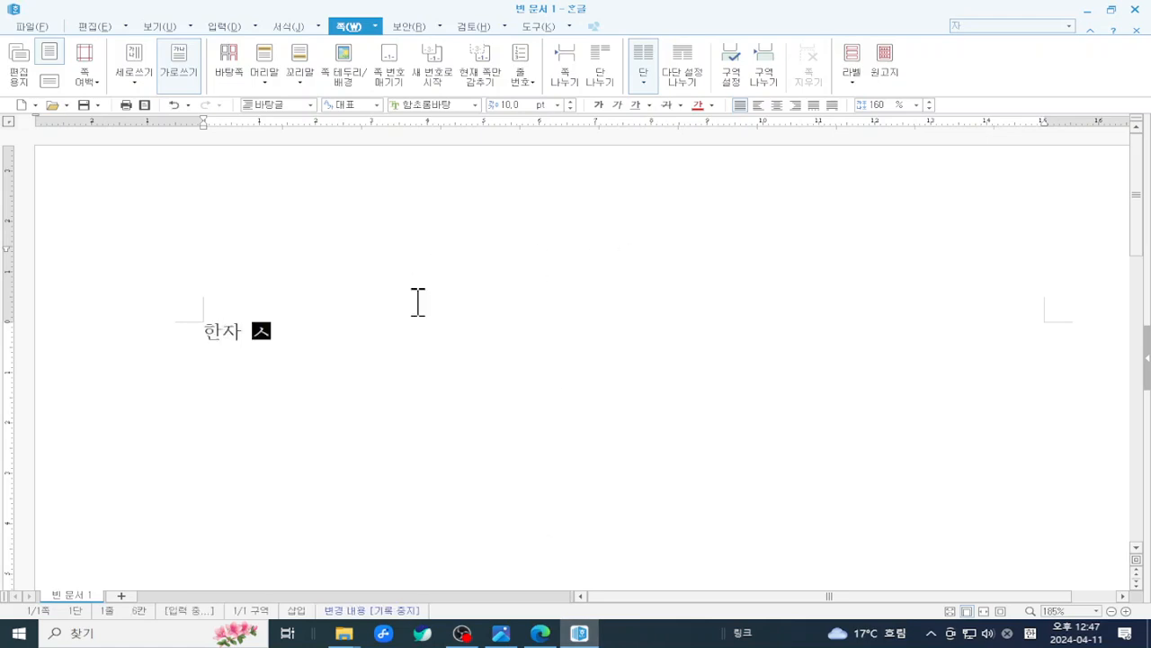
{"action": "type", "text": "사용"}
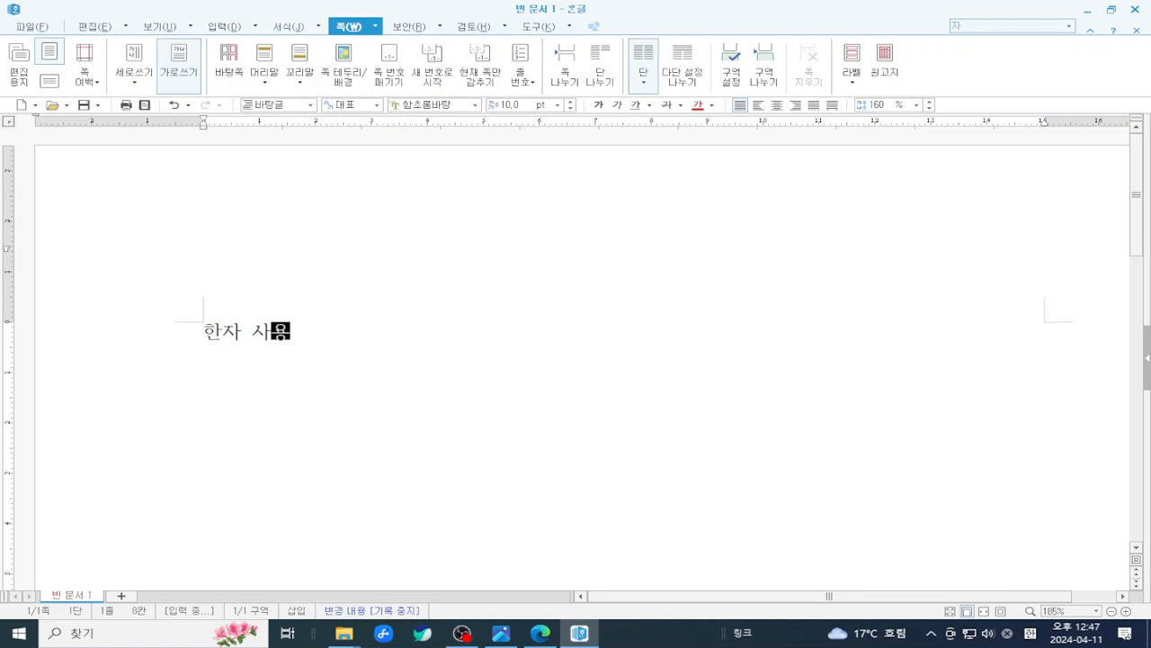
{"action": "type", "text": "하기"}
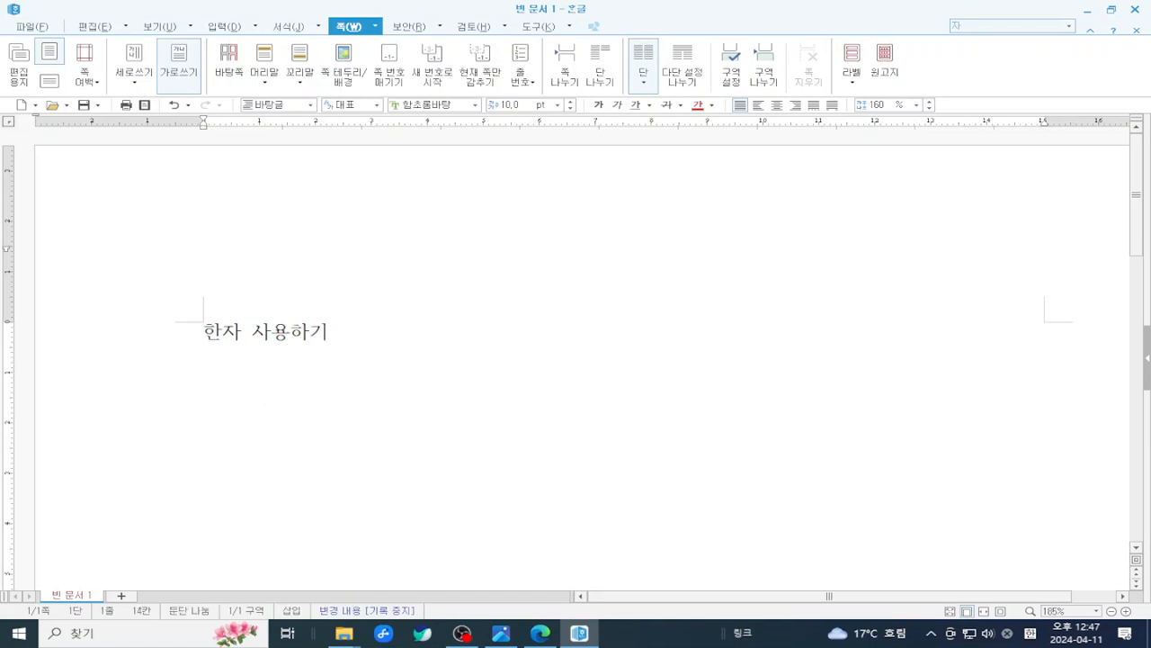
{"action": "key", "text": "shift+Home"}
{"action": "left_click", "coordinate": [558, 104]}
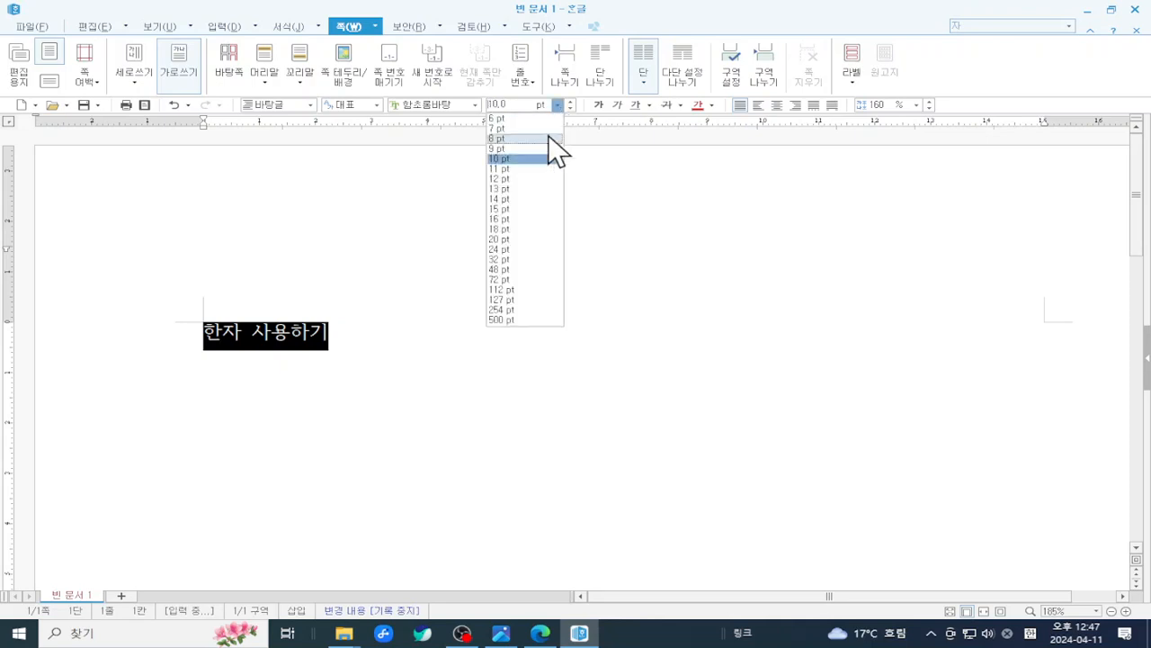
{"action": "left_click", "coordinate": [520, 232]}
{"action": "left_click", "coordinate": [472, 345]}
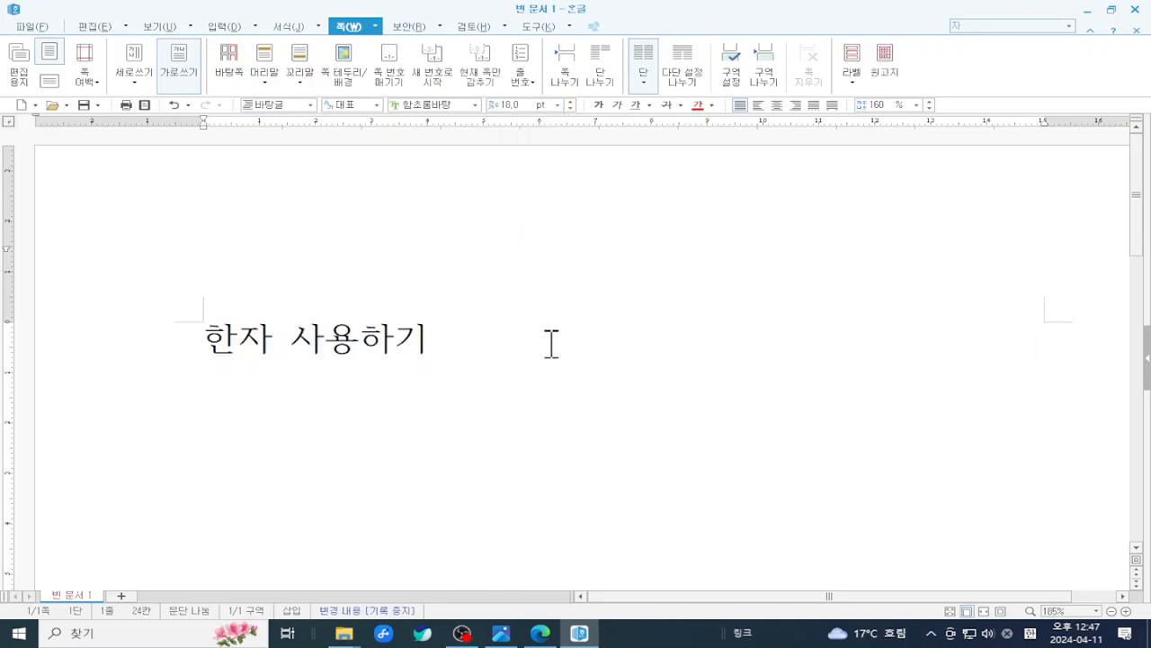
- On a new line write 부부유별 and bring up its 한자로 바꾸기 conversion
{"action": "key", "text": "Return"}
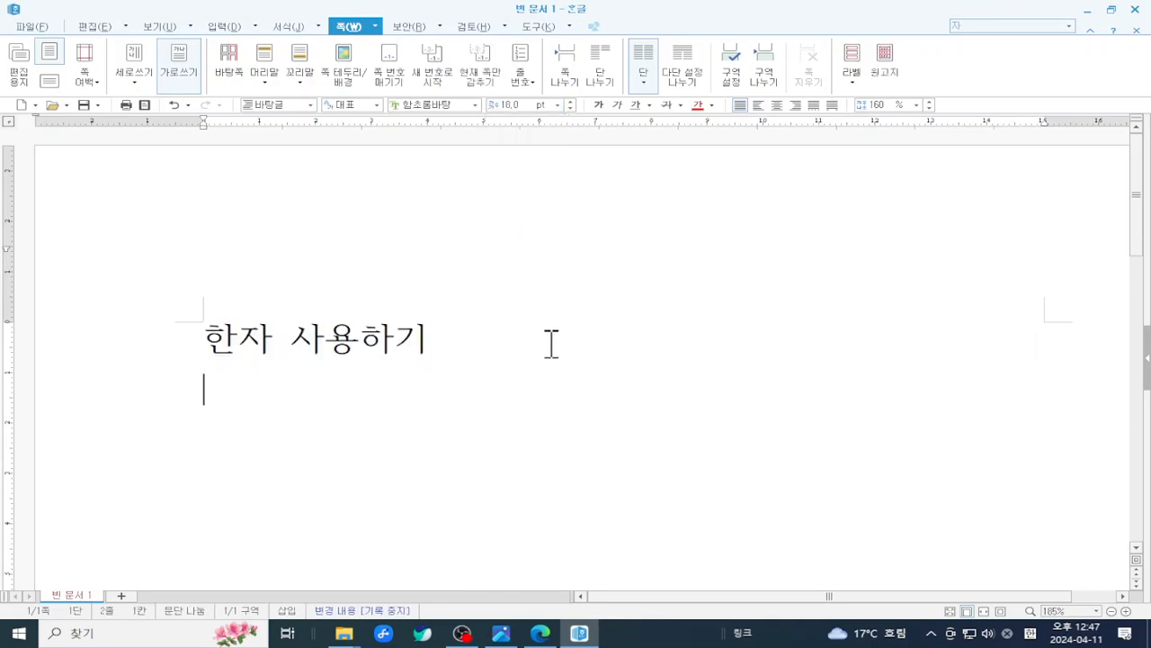
{"action": "type", "text": "부"}
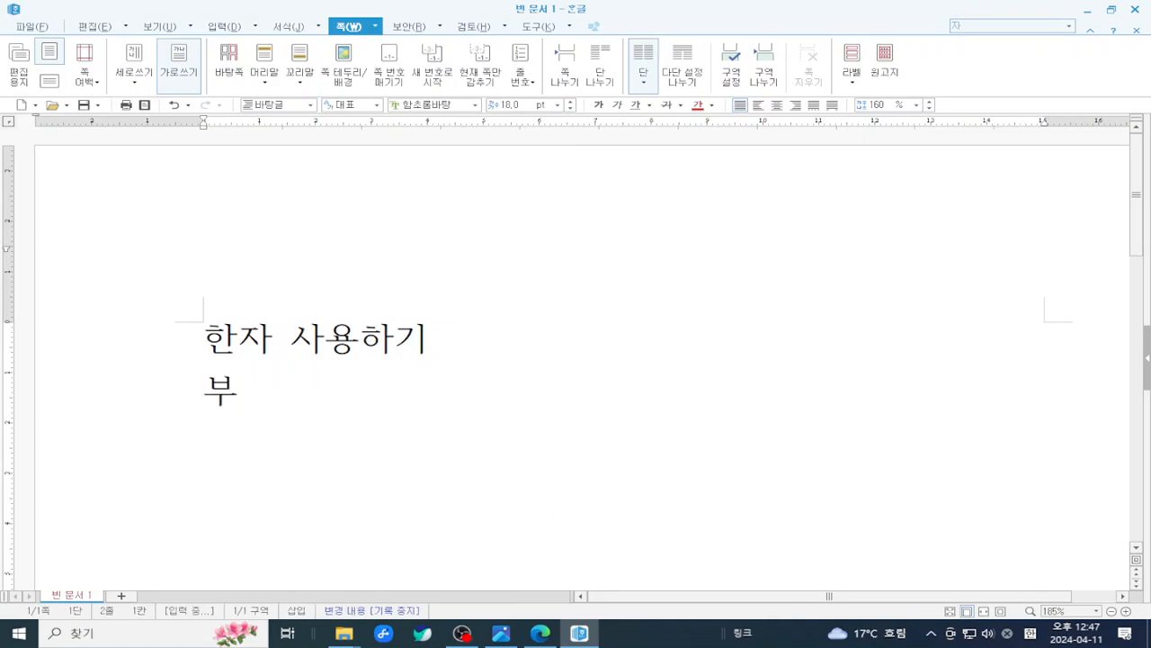
{"action": "type", "text": "부유별"}
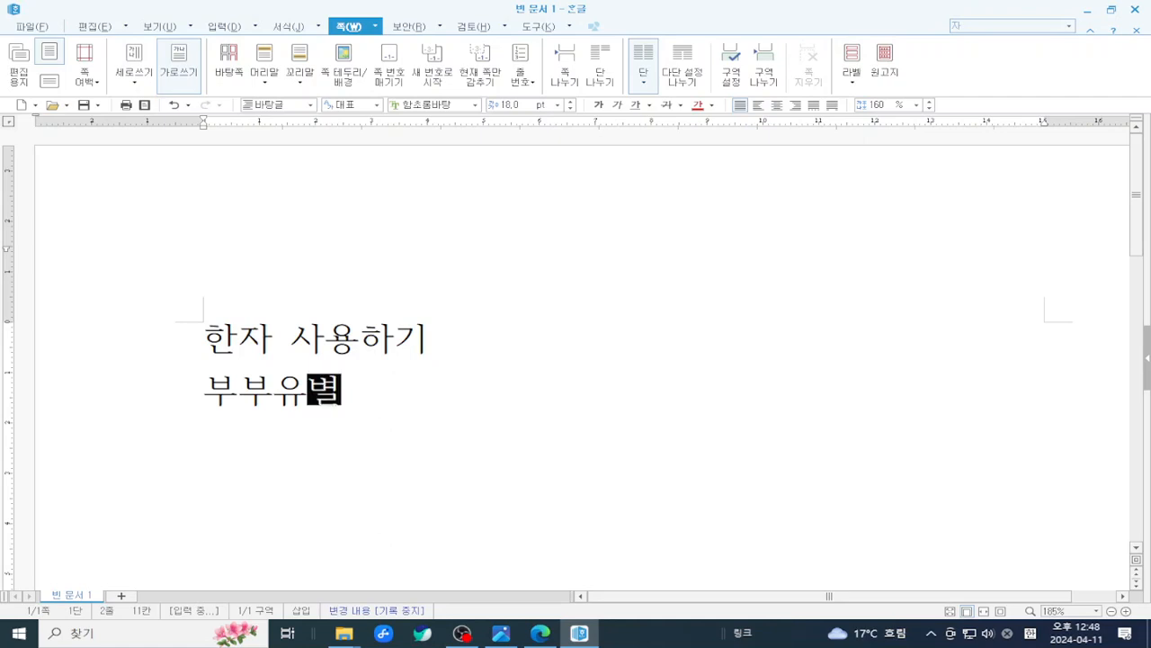
{"action": "key", "text": "F9"}
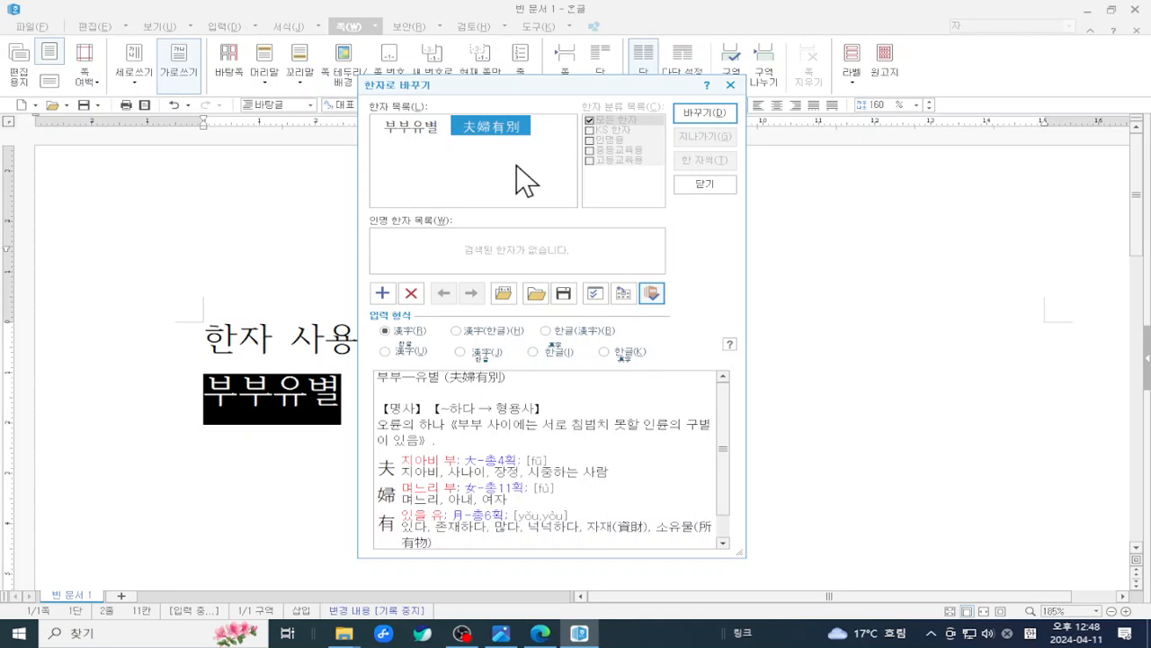
{"action": "left_click_drag", "start_coordinate": [435, 97], "coordinate": [558, 150]}
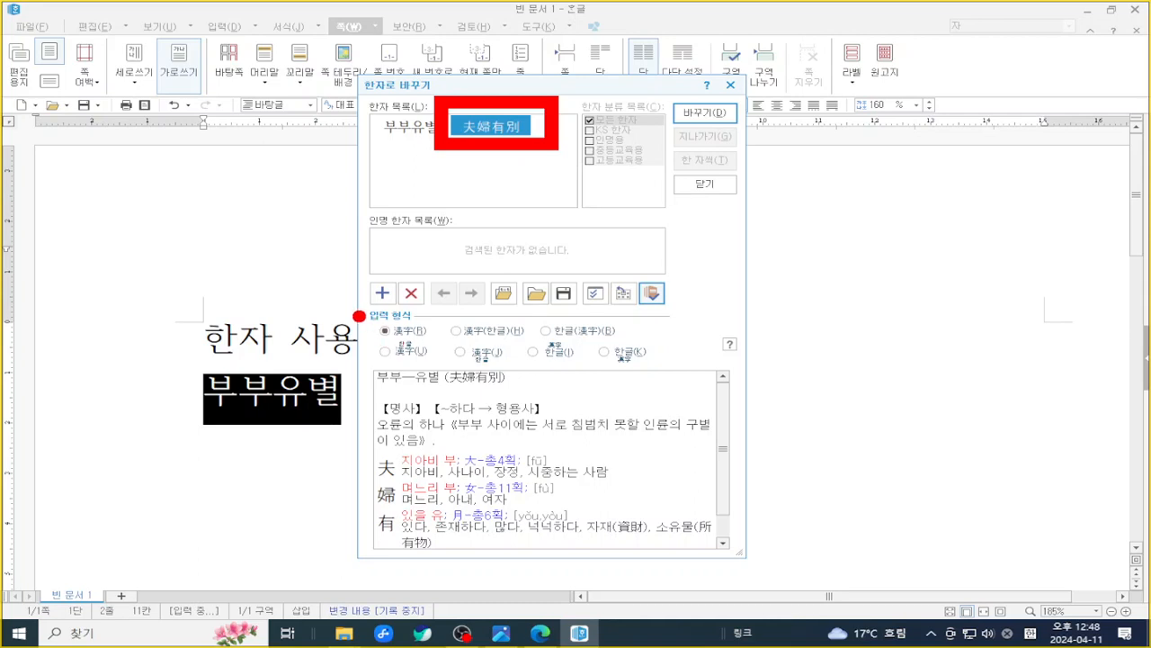
{"action": "mouse_move", "coordinate": [359, 316]}
{"action": "left_mouse_down"}
{"action": "mouse_move", "coordinate": [383, 361]}
{"action": "mouse_move", "coordinate": [674, 382]}
{"action": "left_mouse_up"}
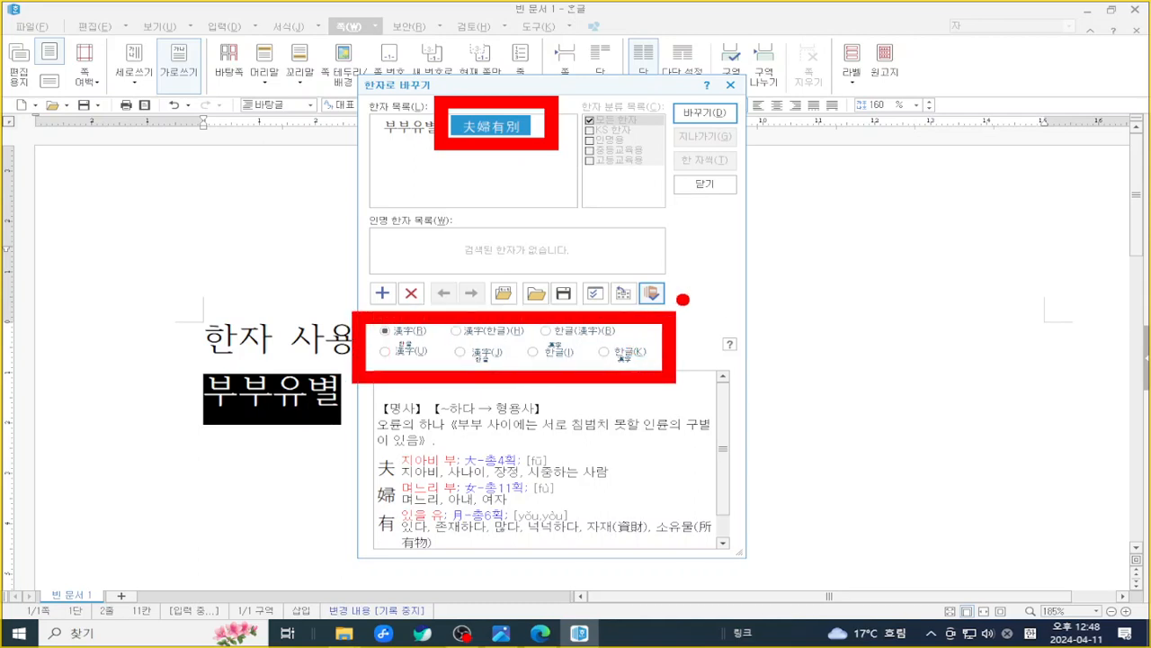
{"action": "key", "text": "Escape"}
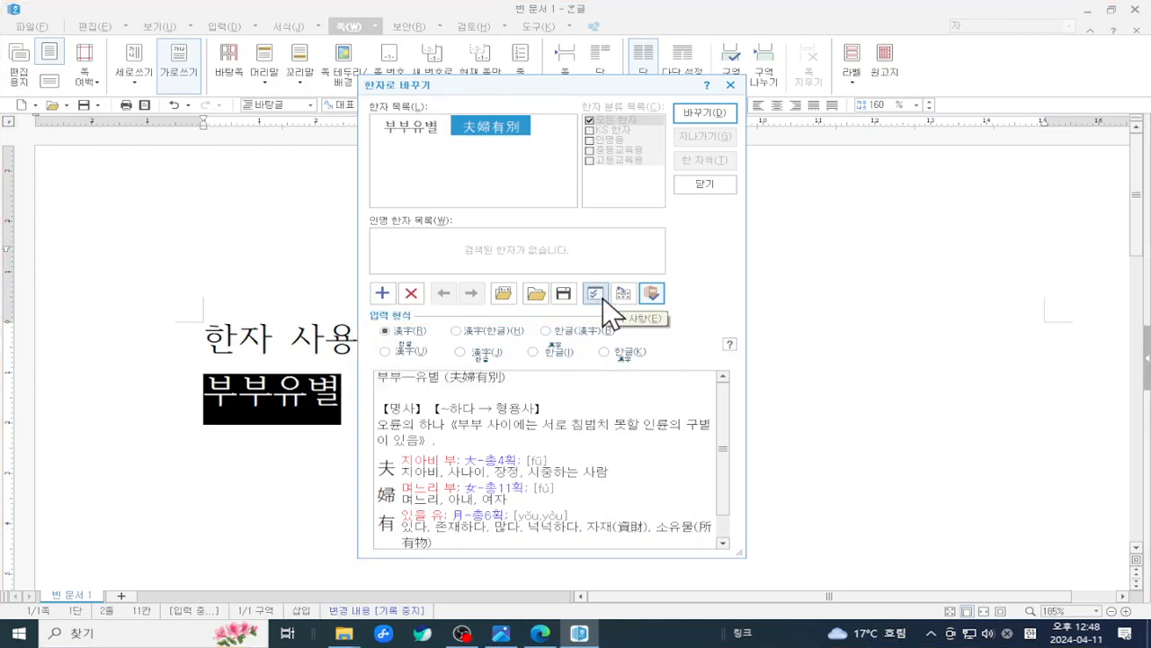
{"action": "left_click", "coordinate": [653, 300]}
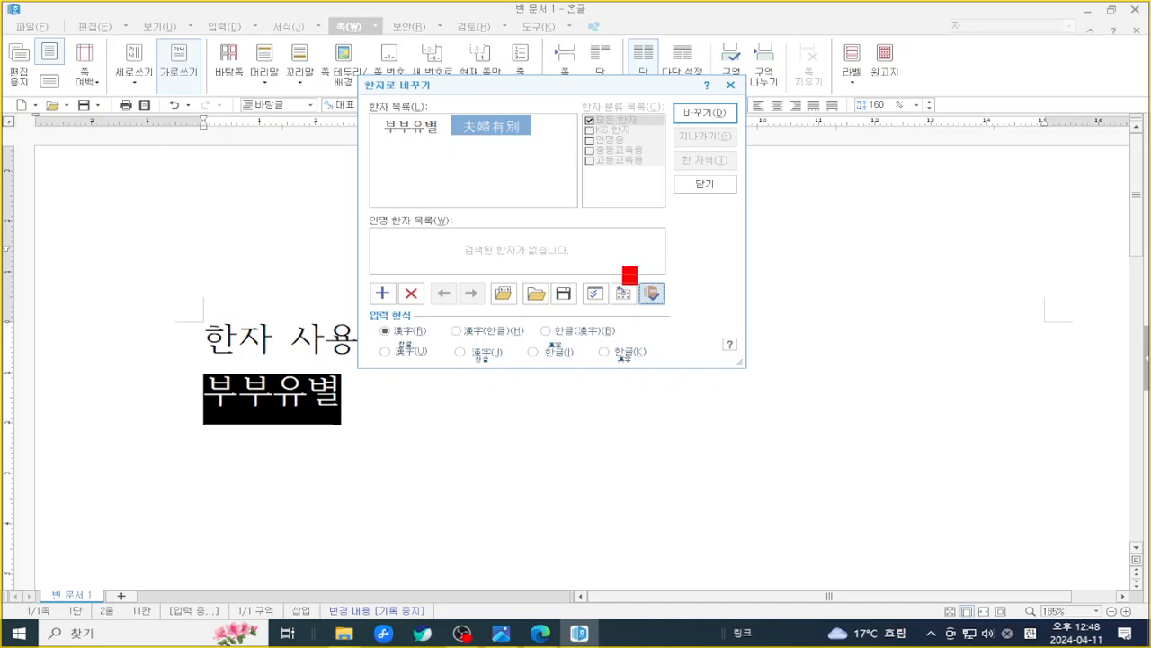
{"action": "left_click", "coordinate": [651, 294]}
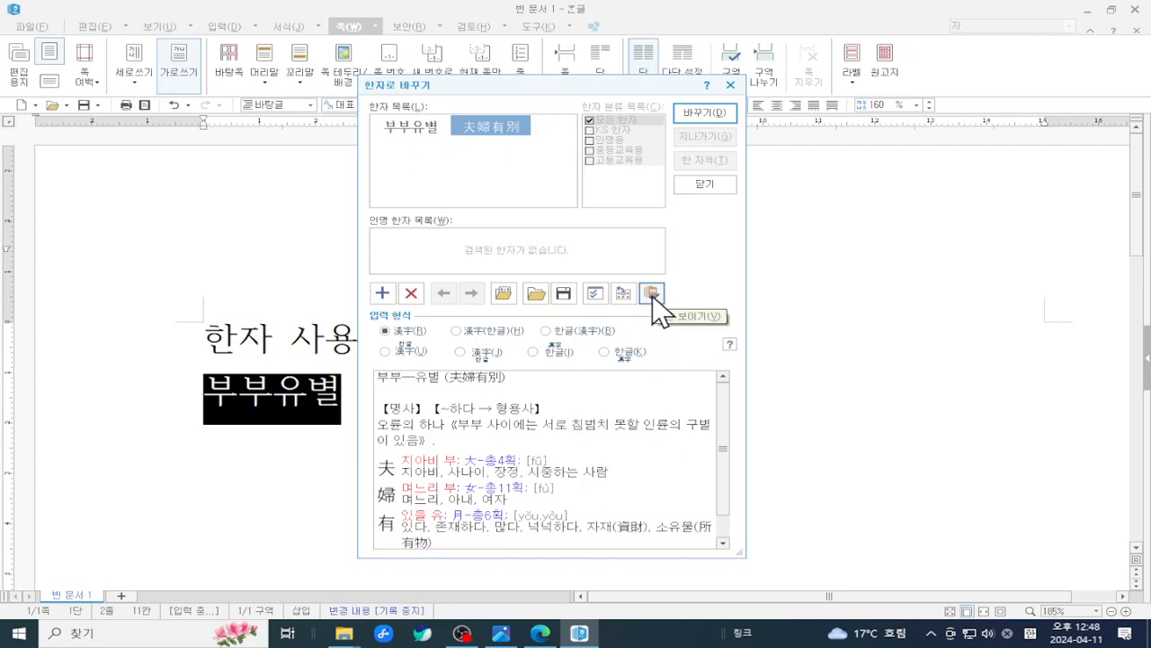
{"action": "left_click", "coordinate": [652, 295]}
{"action": "left_click", "coordinate": [652, 295]}
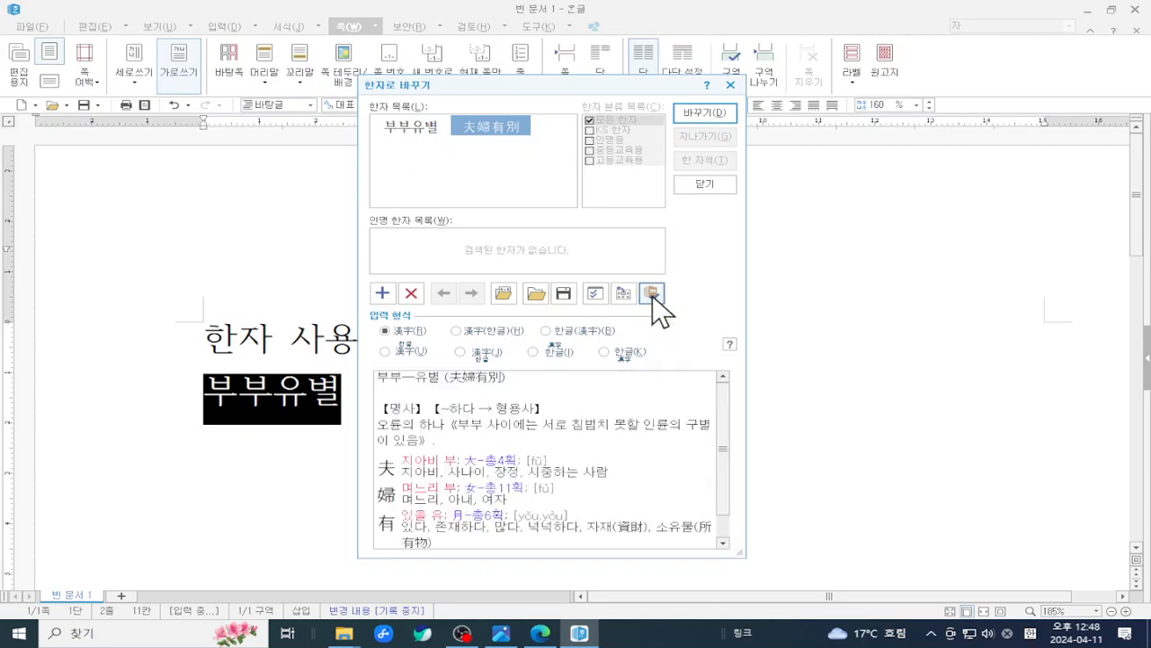
{"action": "left_click", "coordinate": [652, 295]}
{"action": "left_click", "coordinate": [653, 295]}
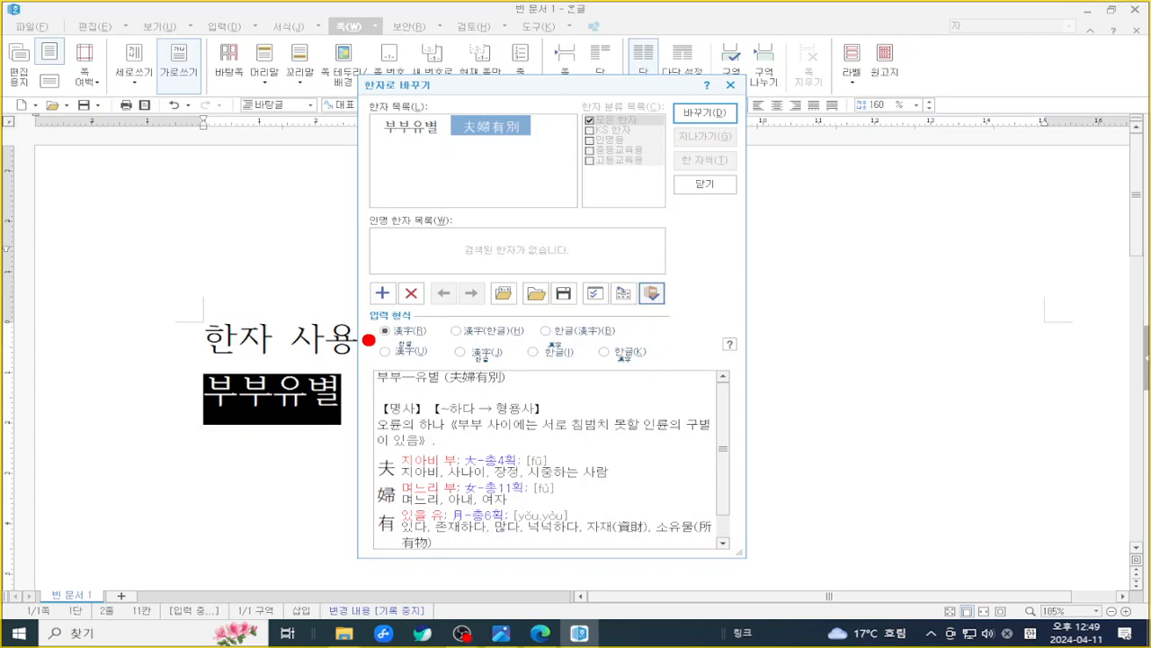
- Choose the 한글(漢字) input format so 부부유별 is followed by 夫婦有別 in parentheses
{"action": "left_click_drag", "start_coordinate": [369, 339], "coordinate": [437, 340]}
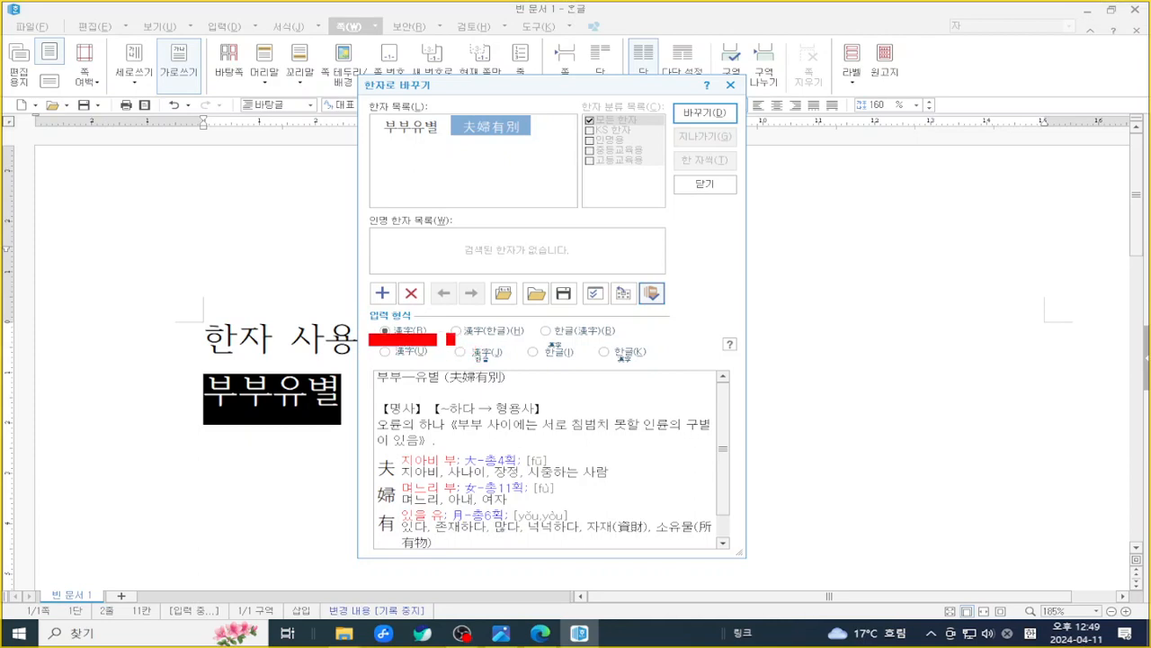
{"action": "left_click_drag", "start_coordinate": [440, 340], "coordinate": [539, 339]}
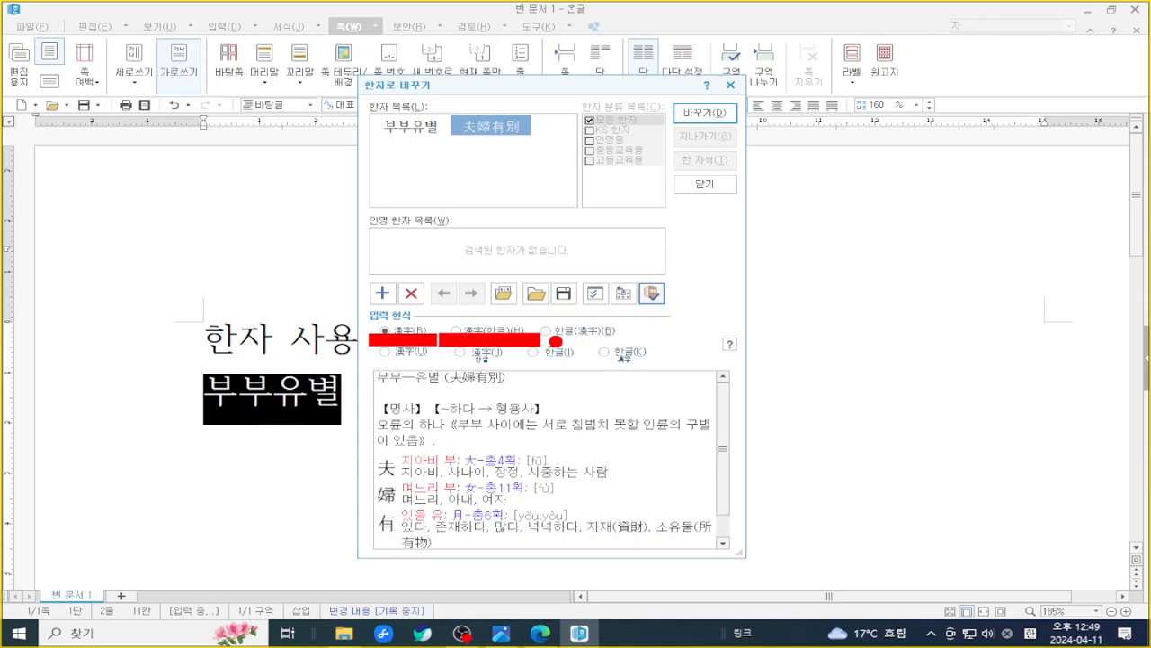
{"action": "mouse_move", "coordinate": [550, 339]}
{"action": "left_mouse_down"}
{"action": "mouse_move", "coordinate": [633, 340]}
{"action": "mouse_move", "coordinate": [627, 332]}
{"action": "left_mouse_up"}
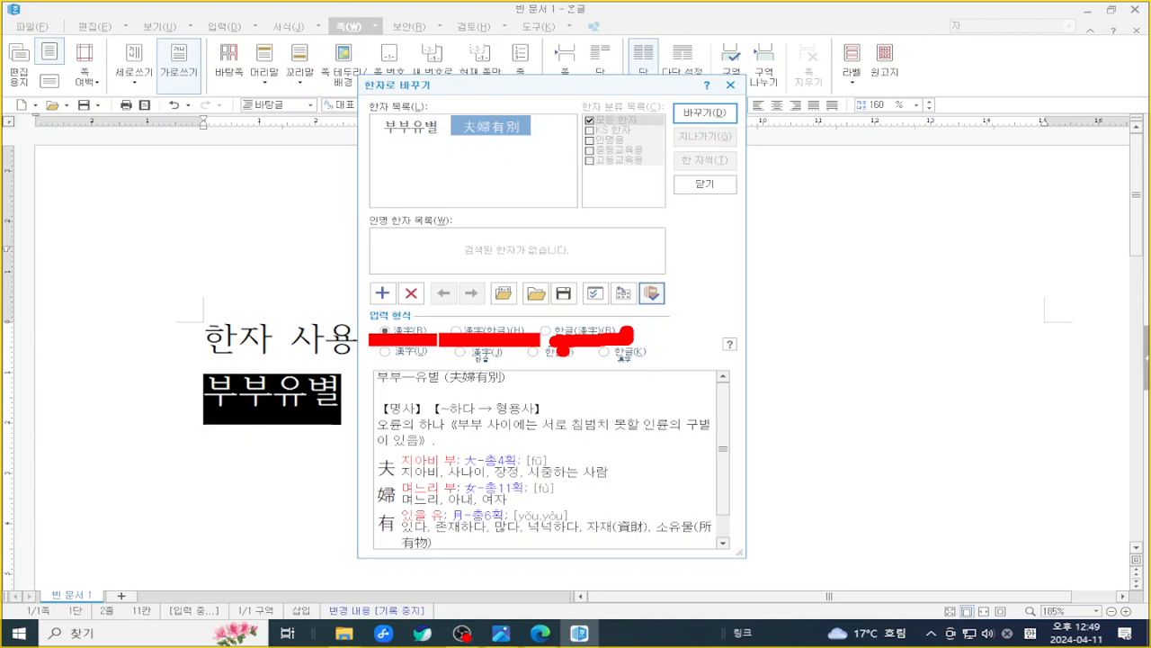
{"action": "key", "text": "Escape"}
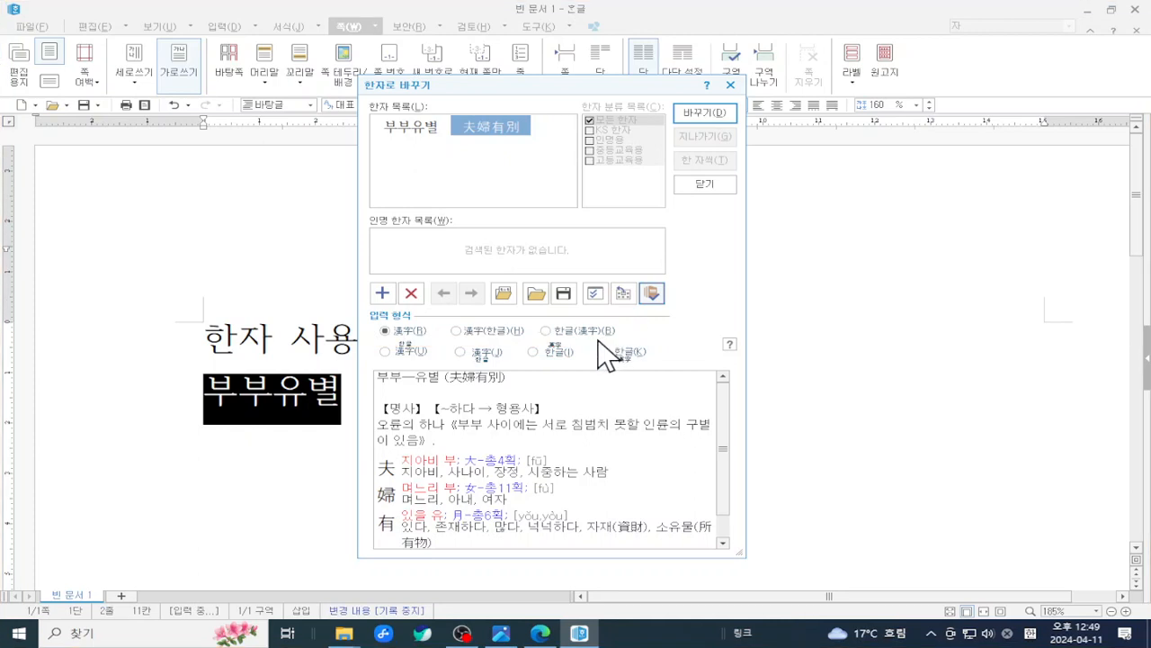
{"action": "left_click", "coordinate": [548, 332]}
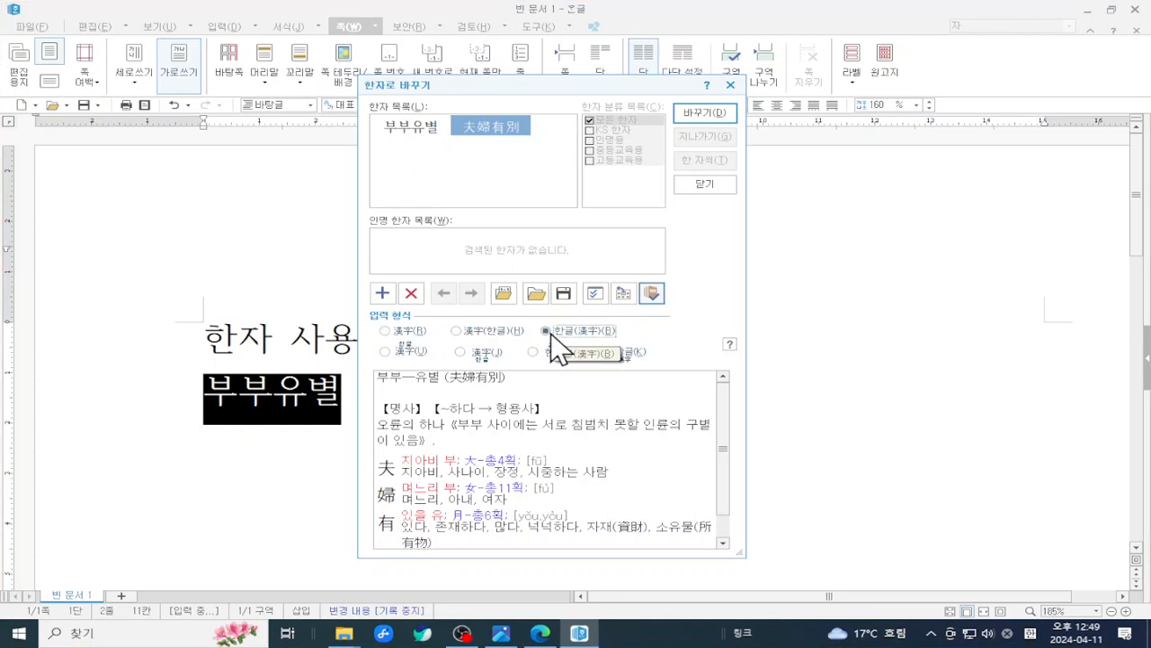
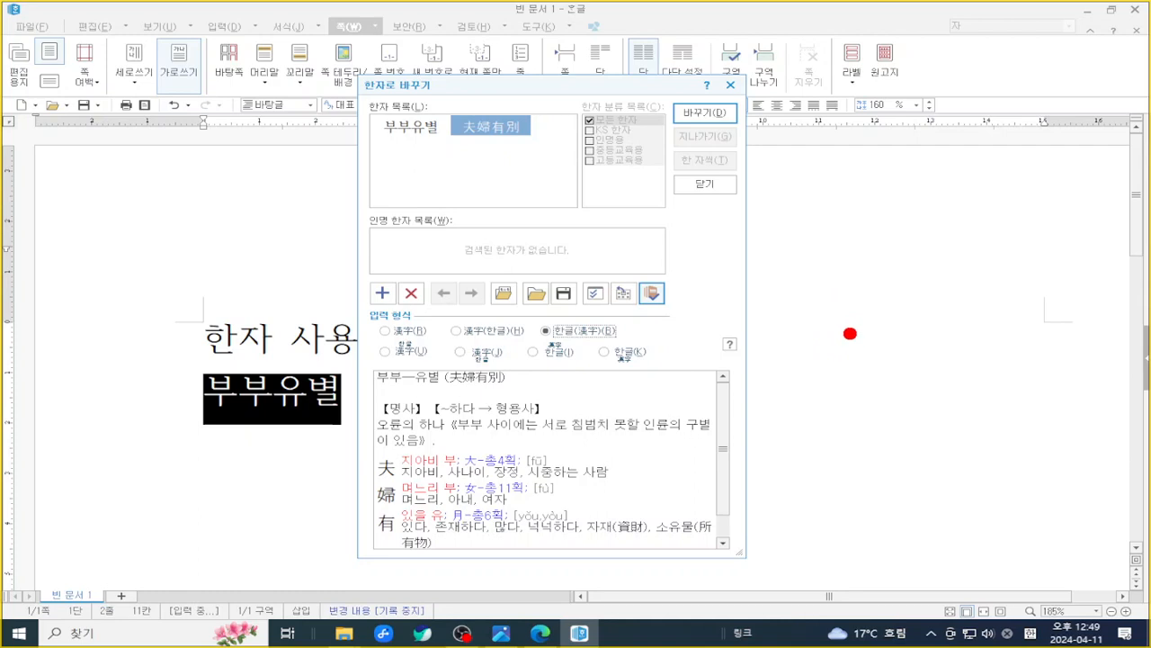
- Use the 漢字 input format to replace 부부유별 with the Hanja 夫婦有別 alone
{"action": "mouse_move", "coordinate": [850, 333]}
{"action": "left_mouse_down"}
{"action": "mouse_move", "coordinate": [862, 349]}
{"action": "mouse_move", "coordinate": [873, 329]}
{"action": "mouse_move", "coordinate": [855, 329]}
{"action": "left_mouse_up"}
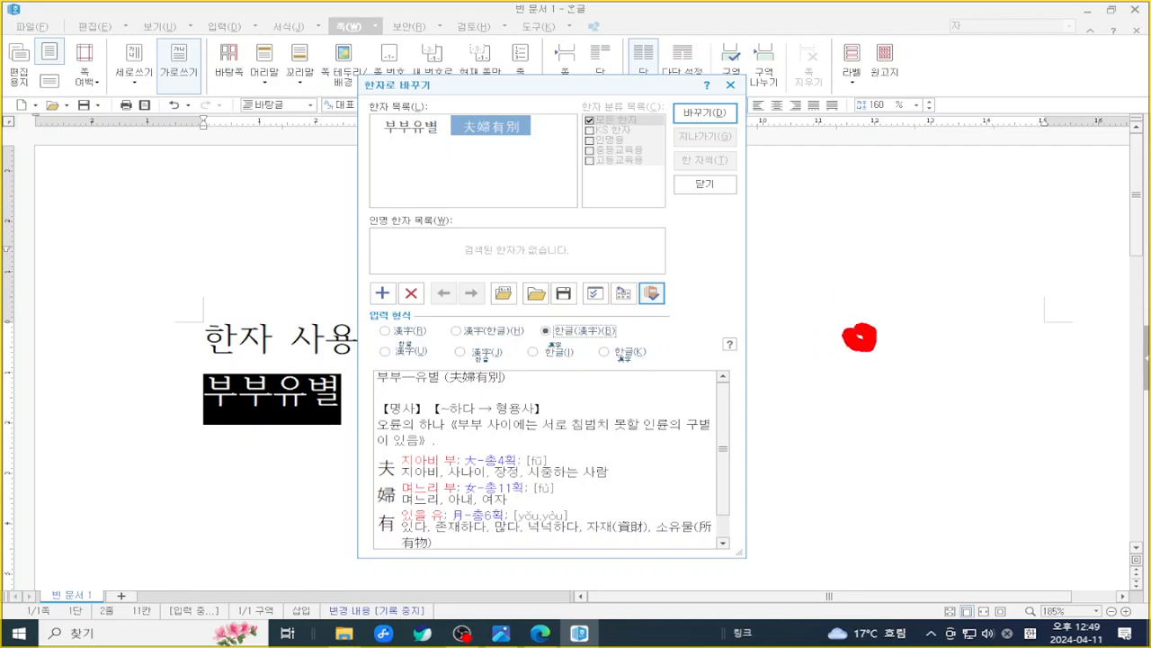
{"action": "mouse_move", "coordinate": [951, 334]}
{"action": "left_mouse_down"}
{"action": "mouse_move", "coordinate": [968, 332]}
{"action": "mouse_move", "coordinate": [974, 351]}
{"action": "mouse_move", "coordinate": [952, 346]}
{"action": "left_mouse_up"}
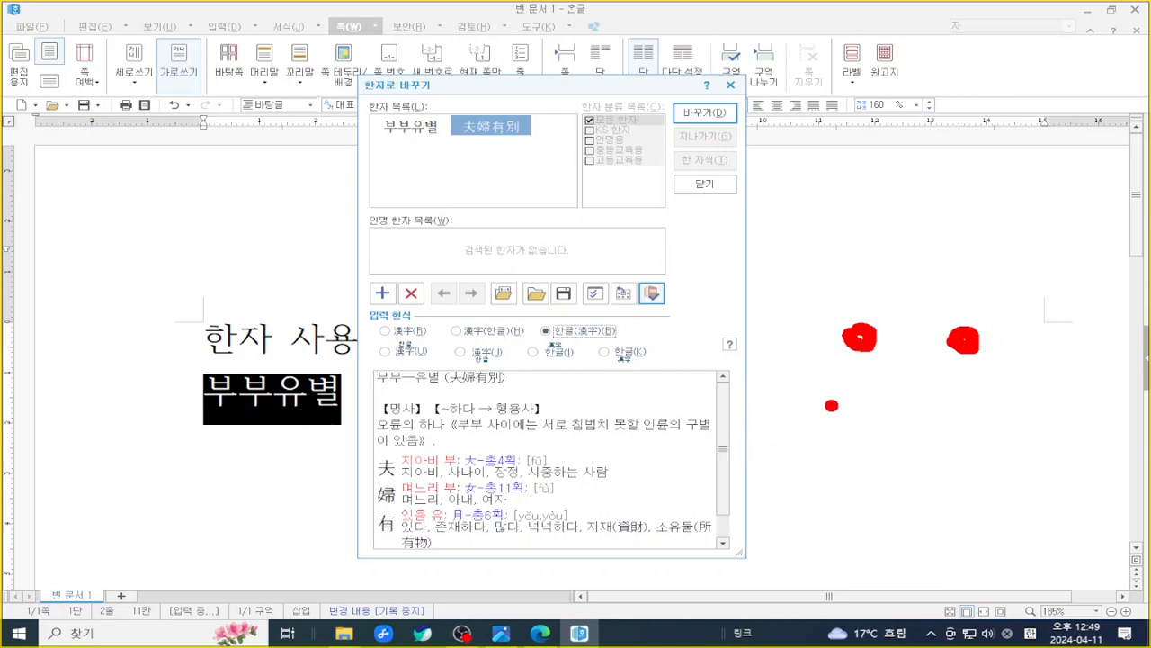
{"action": "mouse_move", "coordinate": [832, 406]}
{"action": "left_mouse_down"}
{"action": "mouse_move", "coordinate": [846, 427]}
{"action": "mouse_move", "coordinate": [866, 412]}
{"action": "mouse_move", "coordinate": [837, 400]}
{"action": "mouse_move", "coordinate": [888, 403]}
{"action": "mouse_move", "coordinate": [890, 424]}
{"action": "mouse_move", "coordinate": [919, 409]}
{"action": "mouse_move", "coordinate": [891, 396]}
{"action": "mouse_move", "coordinate": [952, 409]}
{"action": "mouse_move", "coordinate": [951, 420]}
{"action": "mouse_move", "coordinate": [986, 414]}
{"action": "mouse_move", "coordinate": [953, 397]}
{"action": "mouse_move", "coordinate": [1053, 418]}
{"action": "mouse_move", "coordinate": [1042, 382]}
{"action": "mouse_move", "coordinate": [1013, 396]}
{"action": "left_mouse_up"}
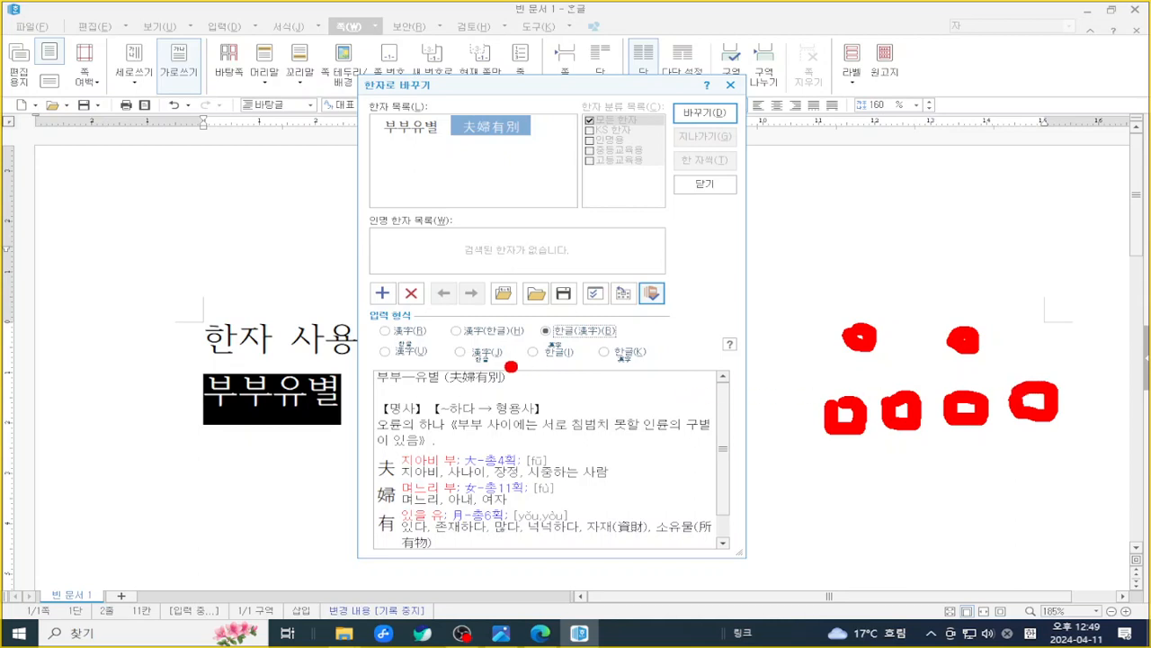
{"action": "key", "text": "Escape"}
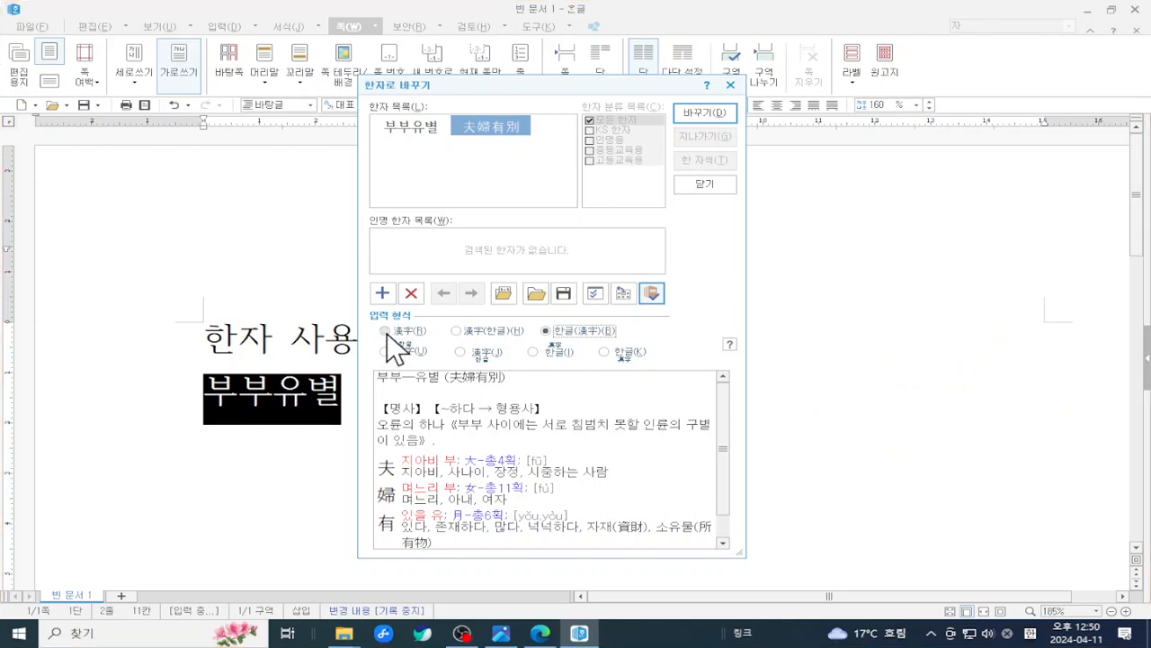
{"action": "left_click", "coordinate": [386, 331]}
{"action": "key", "text": "ctrl+2"}
{"action": "left_click_drag", "start_coordinate": [352, 315], "coordinate": [446, 343]}
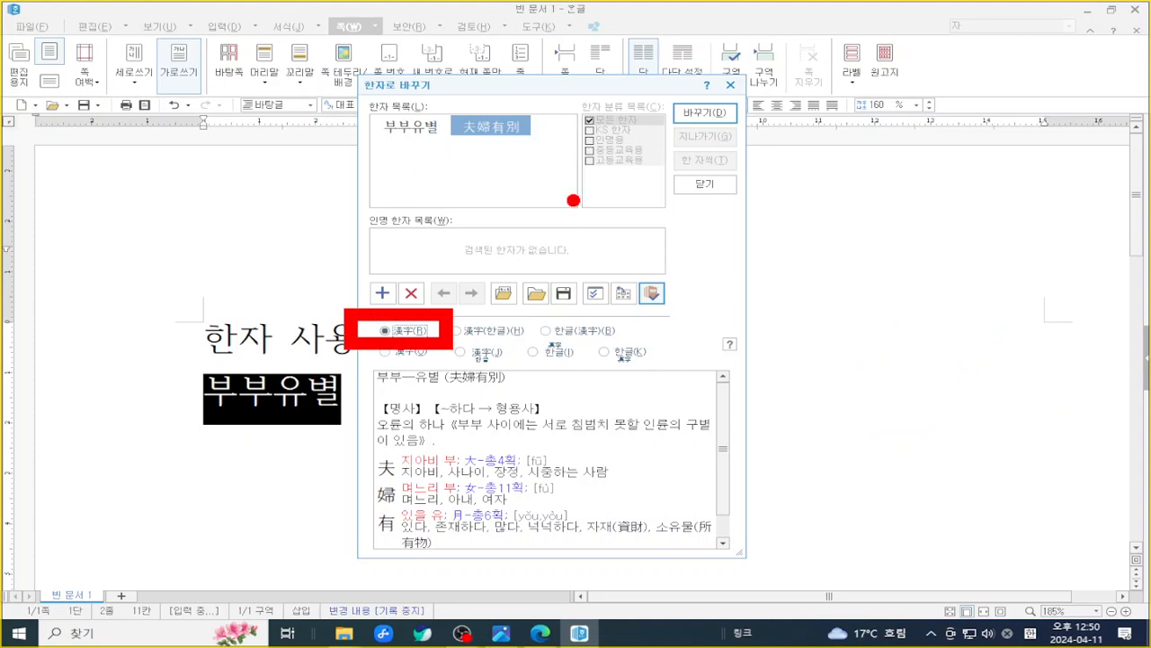
{"action": "left_click_drag", "start_coordinate": [643, 88], "coordinate": [750, 146]}
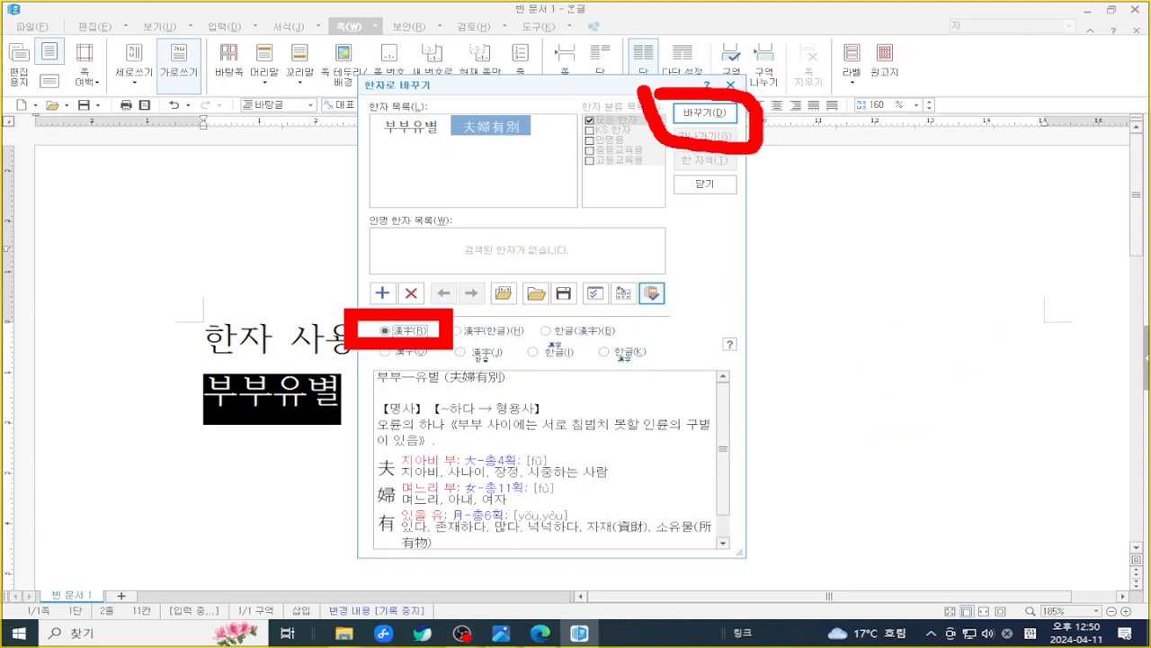
{"action": "key", "text": "Escape"}
{"action": "left_click", "coordinate": [710, 112]}
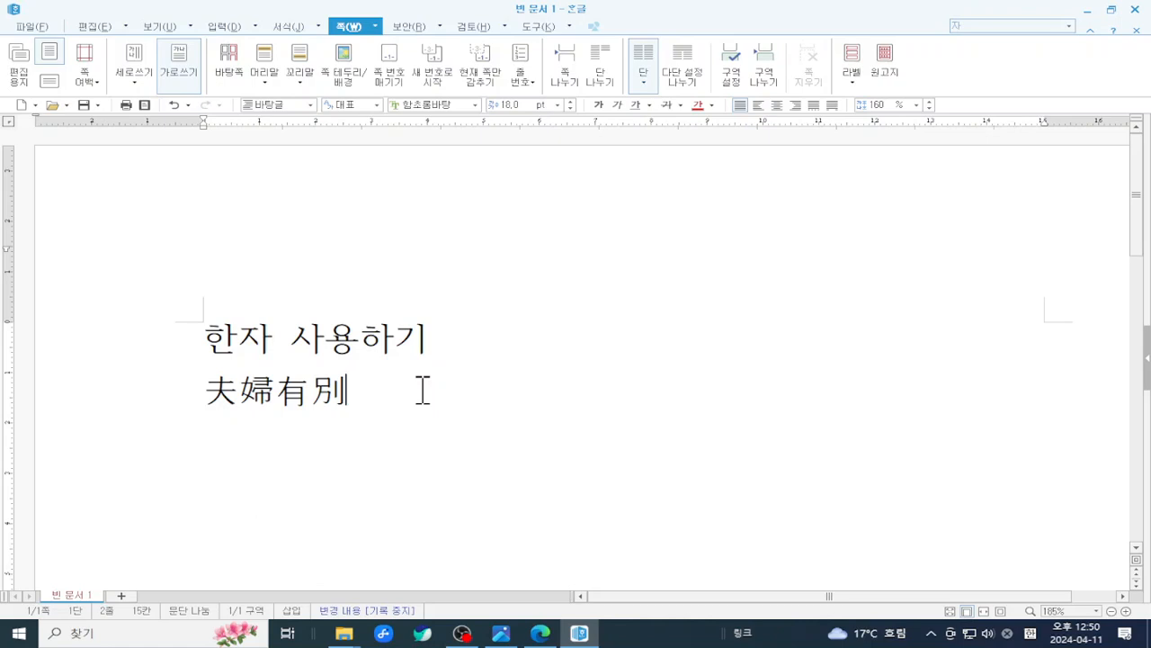
- Undo back to 부부유별, then reconvert with F9 in 漢字(한글) format to get 夫婦有別(부부유별)
{"action": "key", "text": "ctrl+z"}
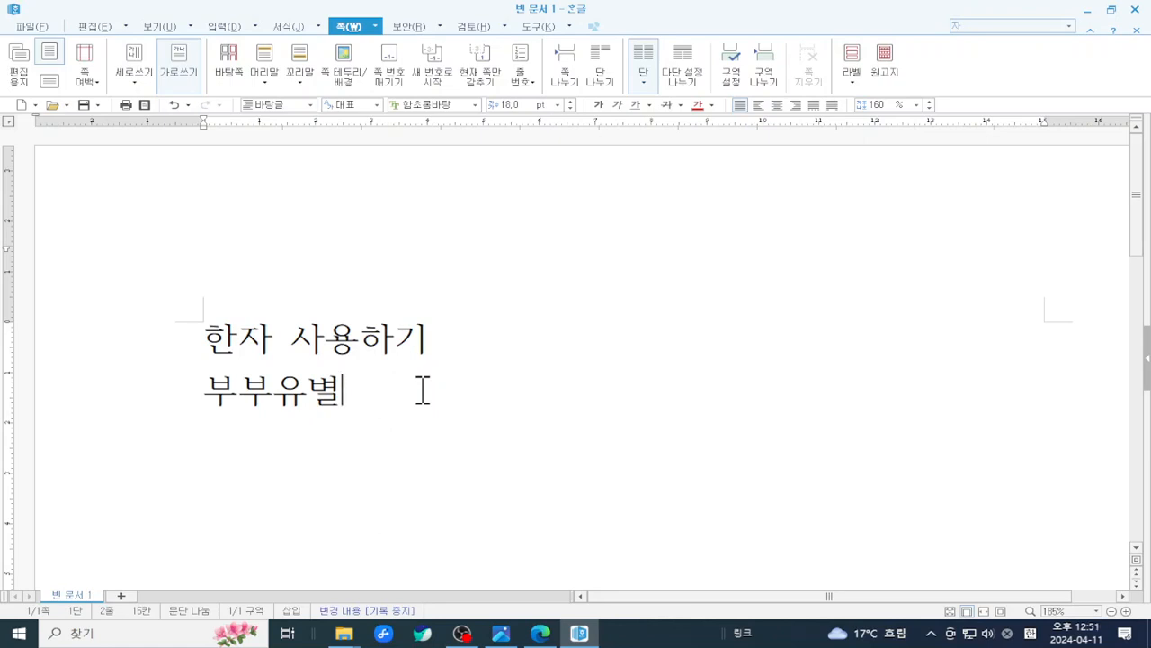
{"action": "key", "text": "F9"}
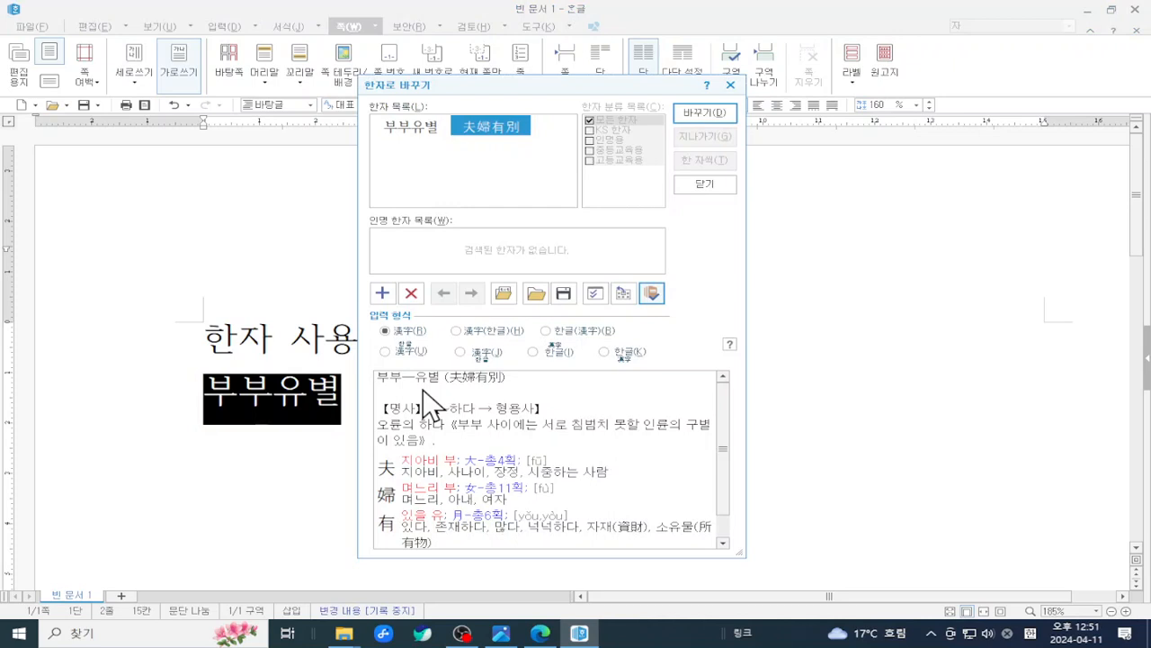
{"action": "left_click", "coordinate": [495, 331]}
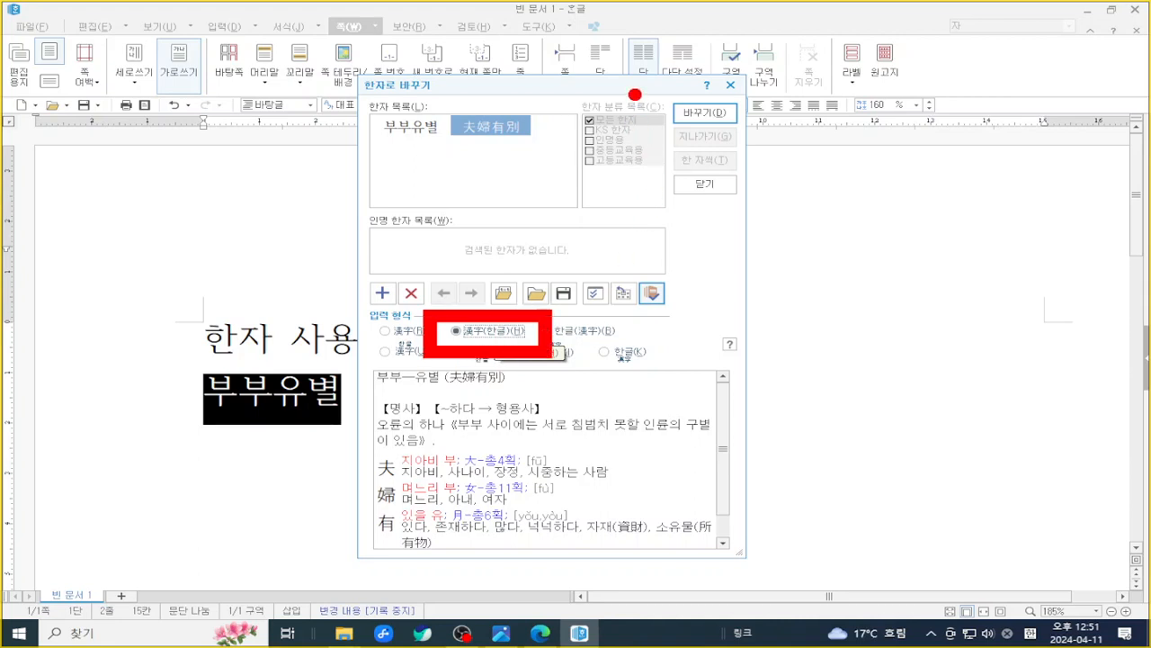
{"action": "mouse_move", "coordinate": [653, 103]}
{"action": "left_mouse_down"}
{"action": "mouse_move", "coordinate": [718, 146]}
{"action": "mouse_move", "coordinate": [731, 103]}
{"action": "left_mouse_up"}
{"action": "key", "text": "Escape"}
{"action": "left_click", "coordinate": [707, 118]}
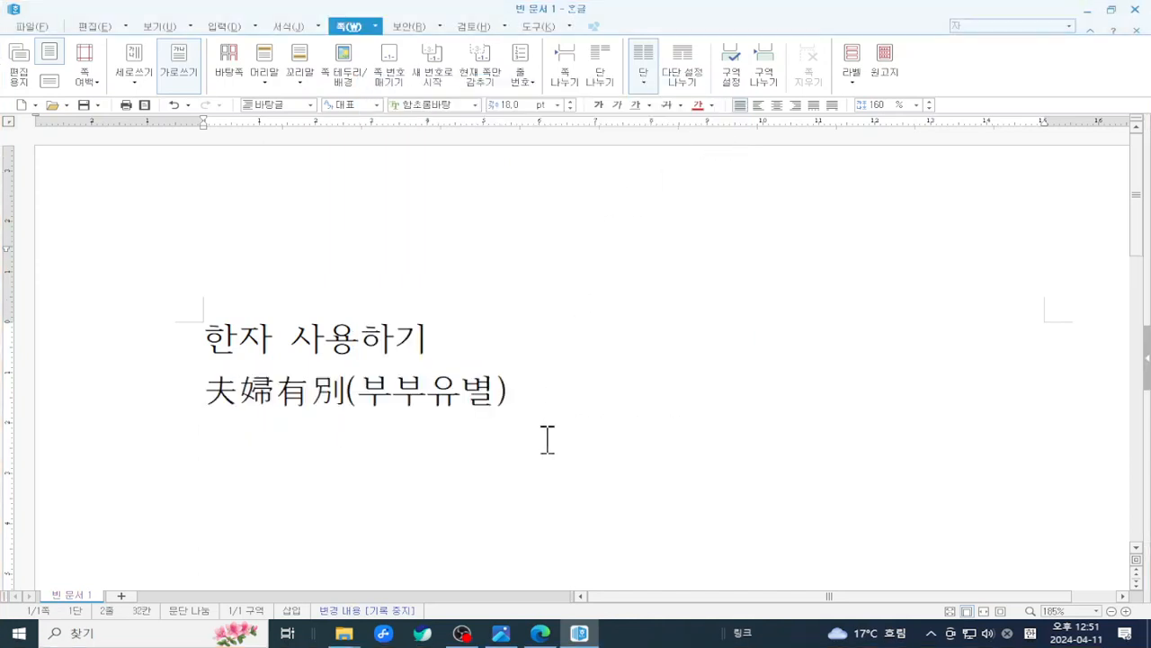
{"action": "left_click", "coordinate": [350, 389]}
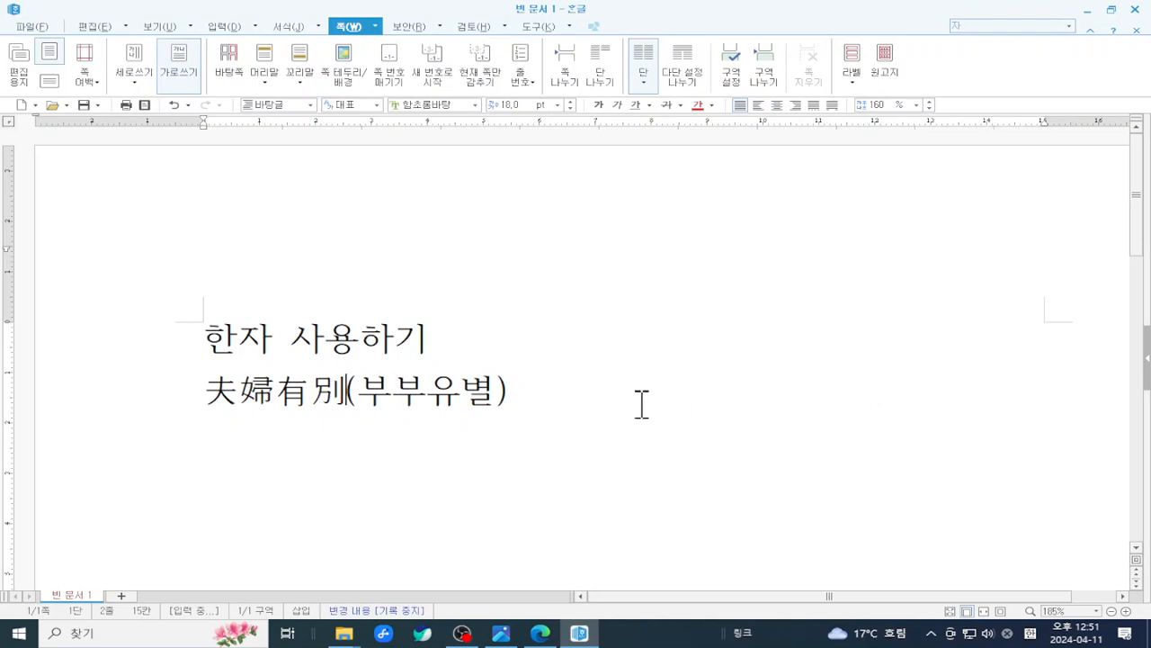
{"action": "left_click", "coordinate": [517, 393]}
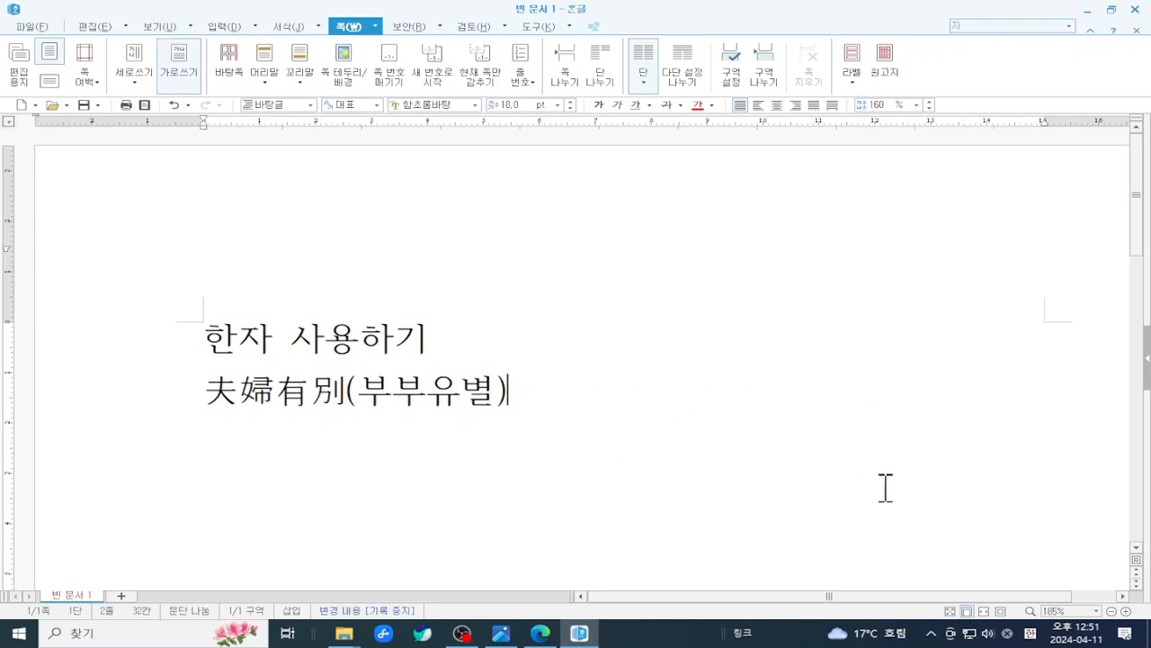
{"action": "key", "text": "shift+F9"}
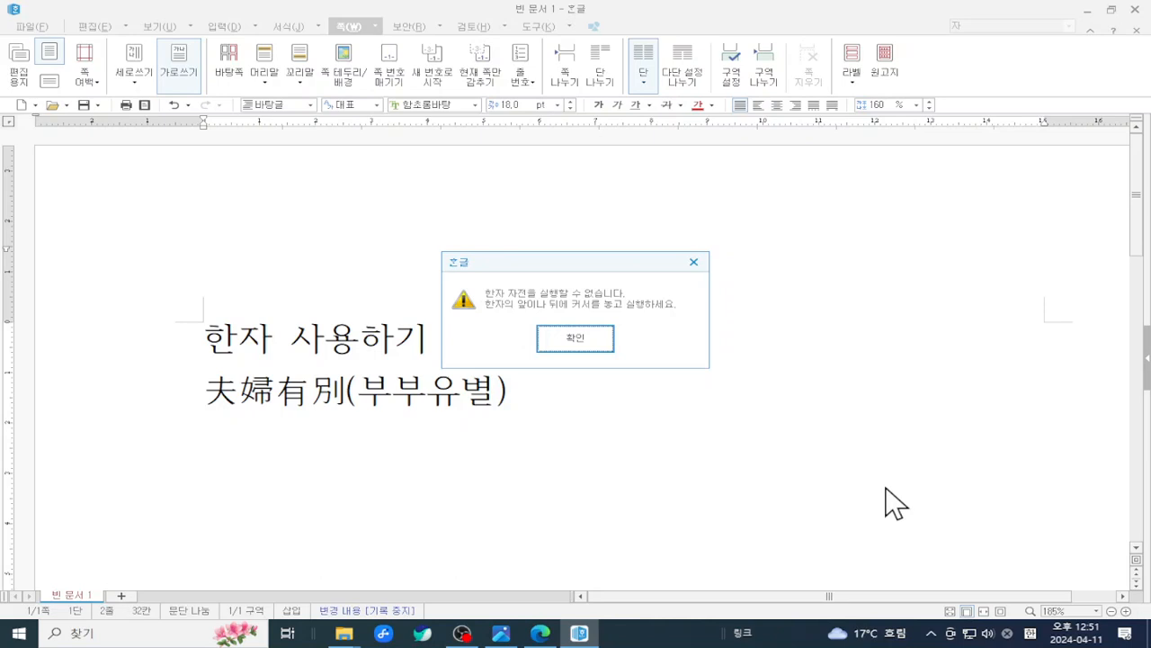
{"action": "left_click", "coordinate": [598, 343]}
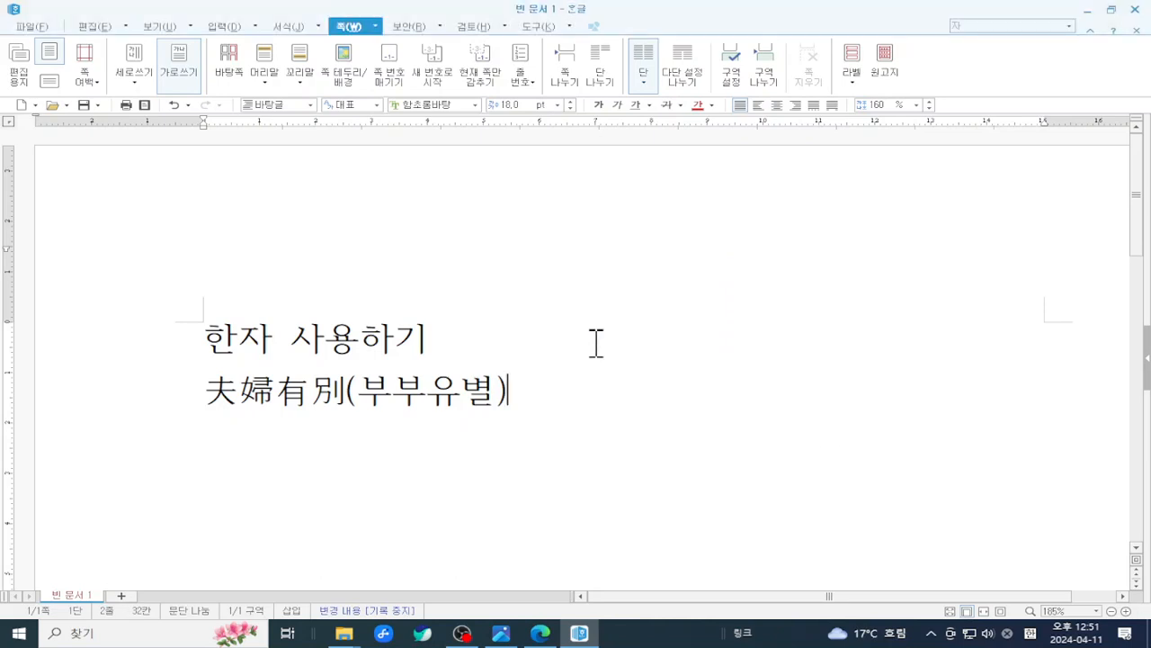
{"action": "left_click", "coordinate": [337, 402]}
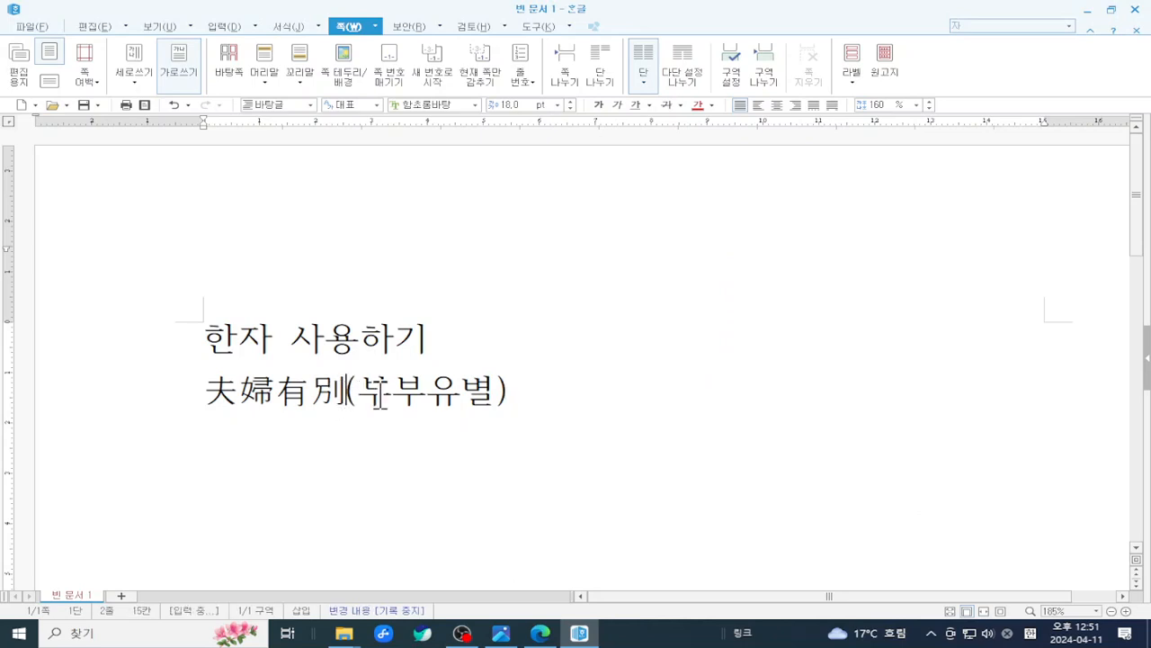
{"action": "key", "text": "shift+F9"}
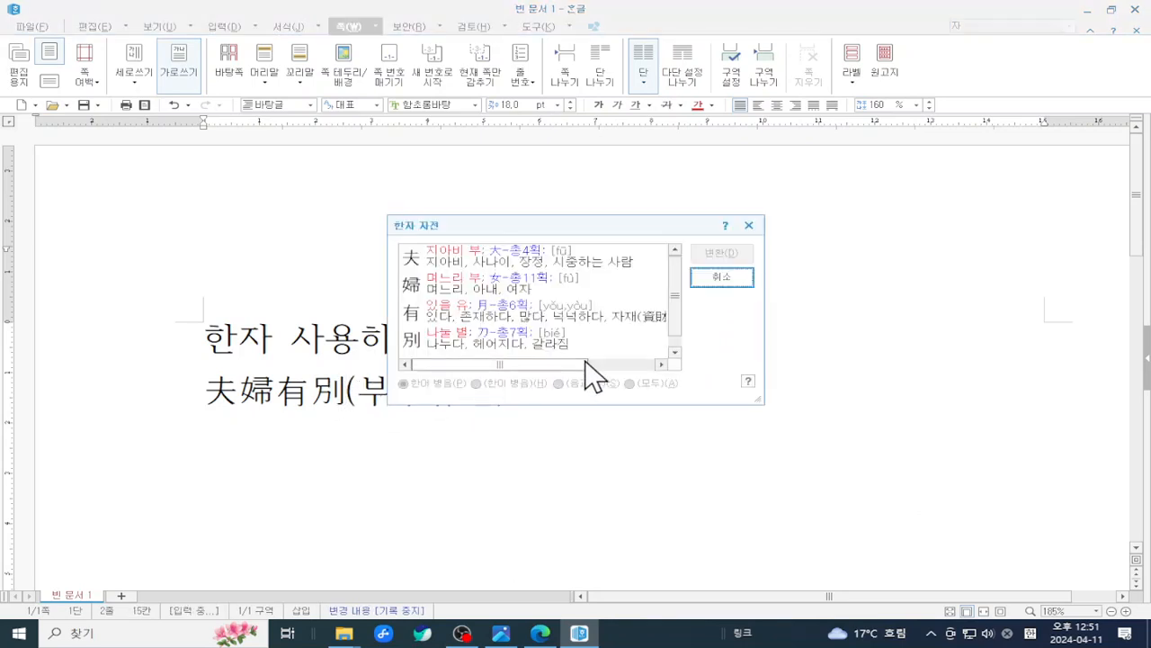
{"action": "left_click", "coordinate": [720, 278]}
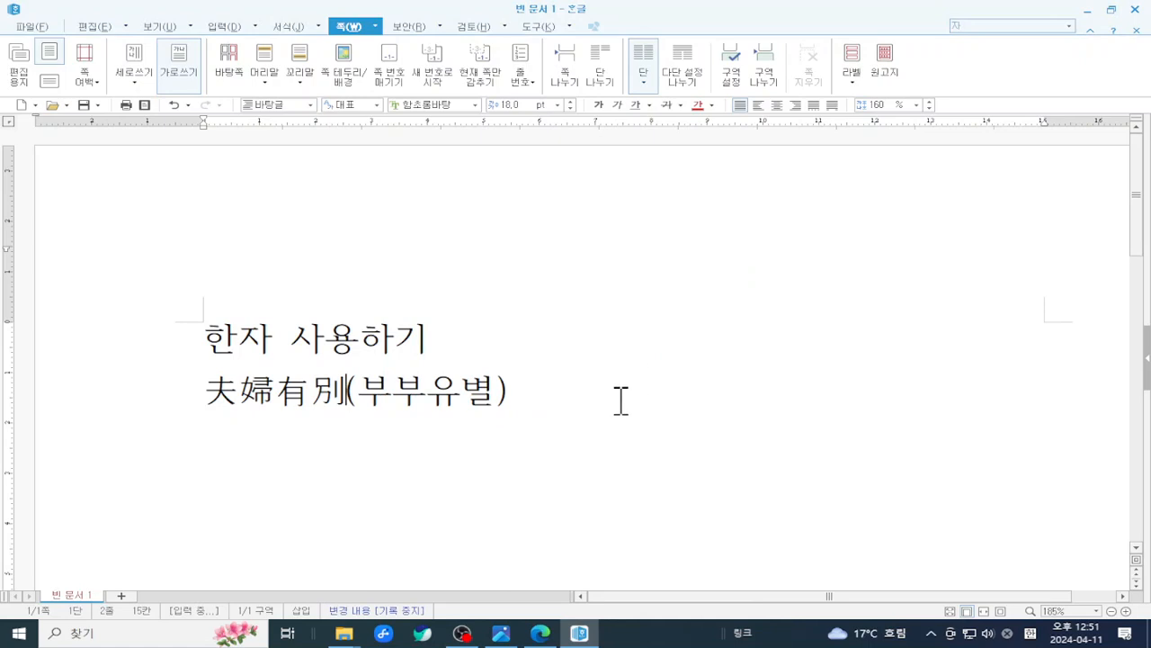
{"action": "scroll", "coordinate": [620, 399], "scroll_direction": "down", "scroll_amount": 2}
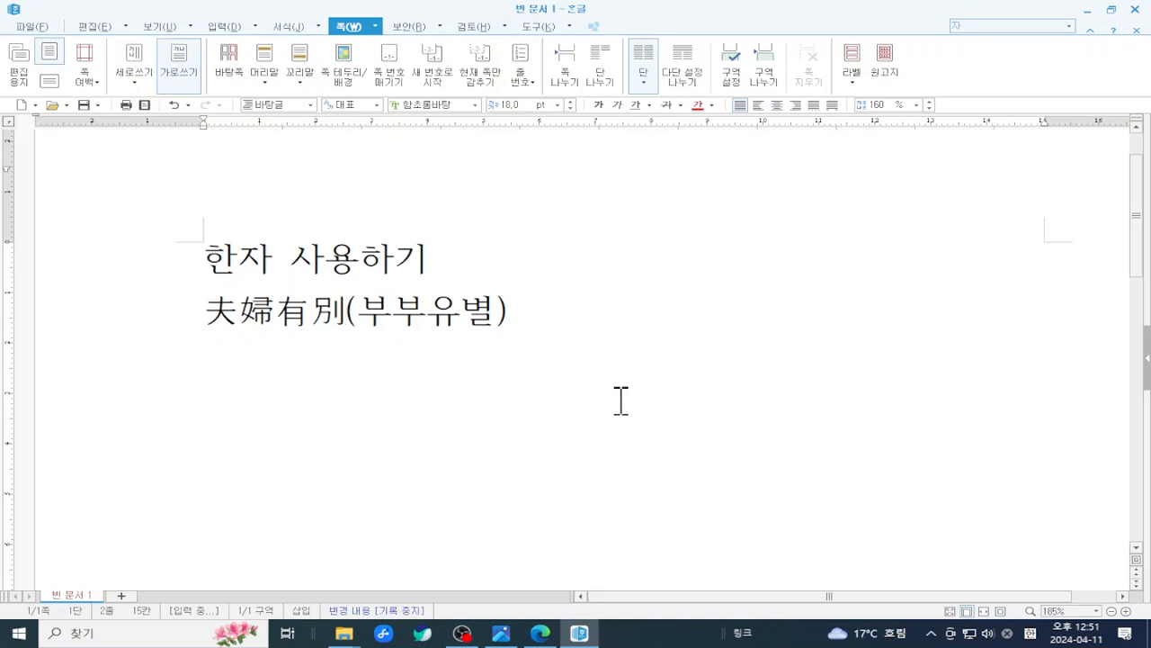
{"action": "left_click", "coordinate": [560, 315]}
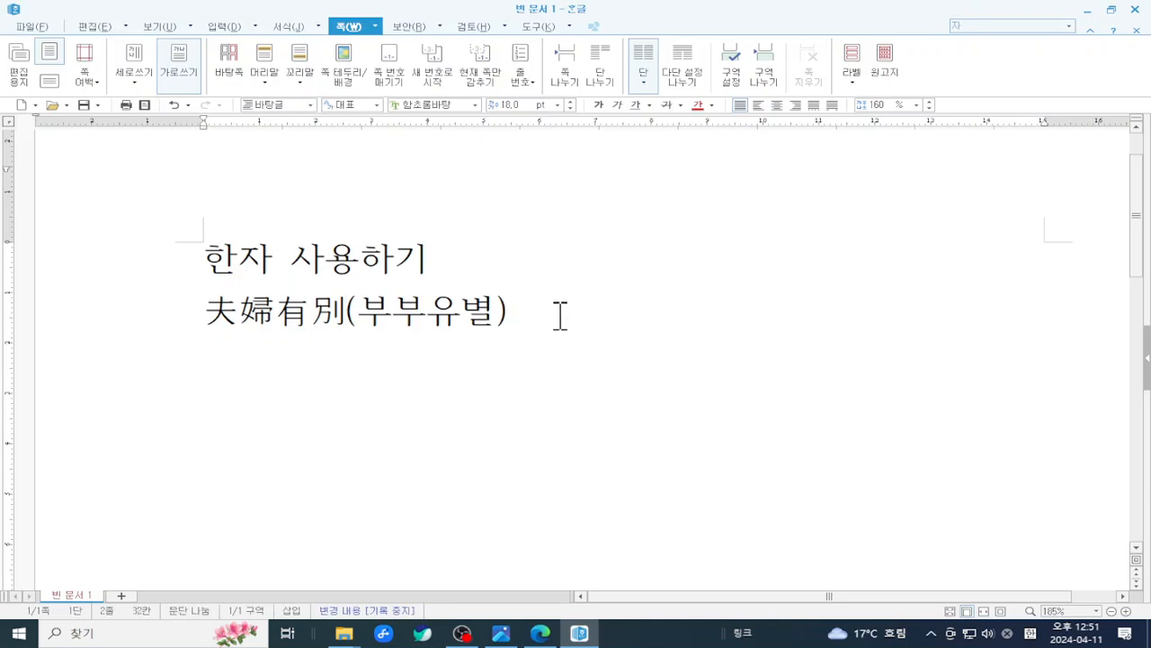
- Type 근묵자흑 on a new third line and press F9 for its Hanja choices
{"action": "key", "text": "Return"}
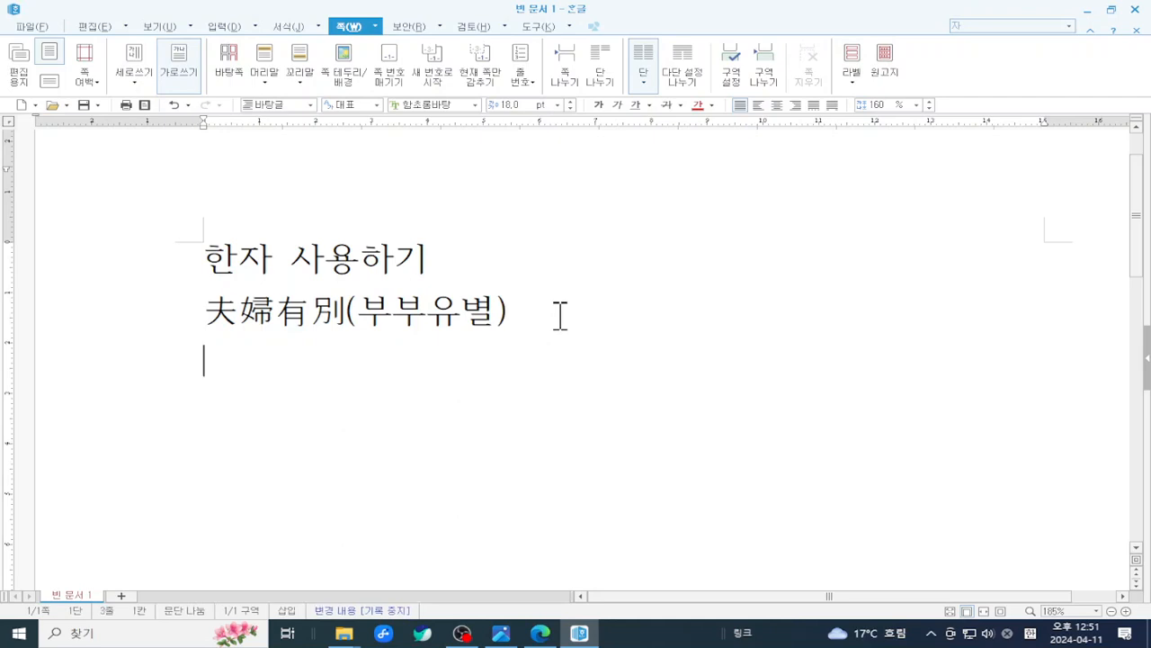
{"action": "type", "text": "구"}
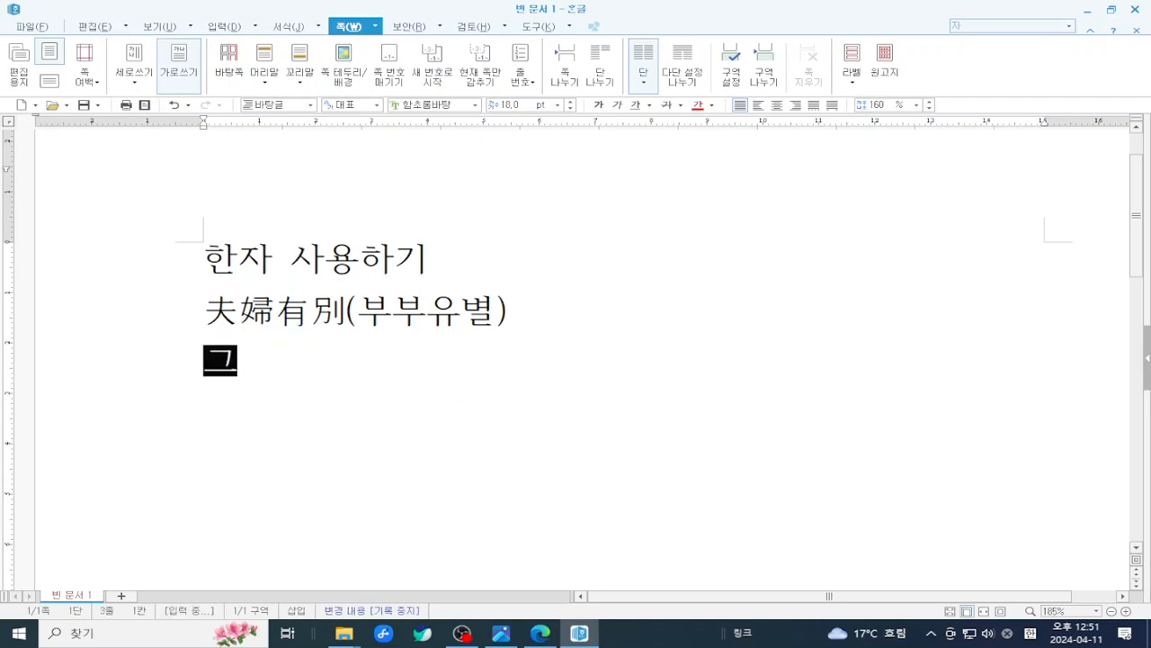
{"action": "type", "text": "ㄴ무"}
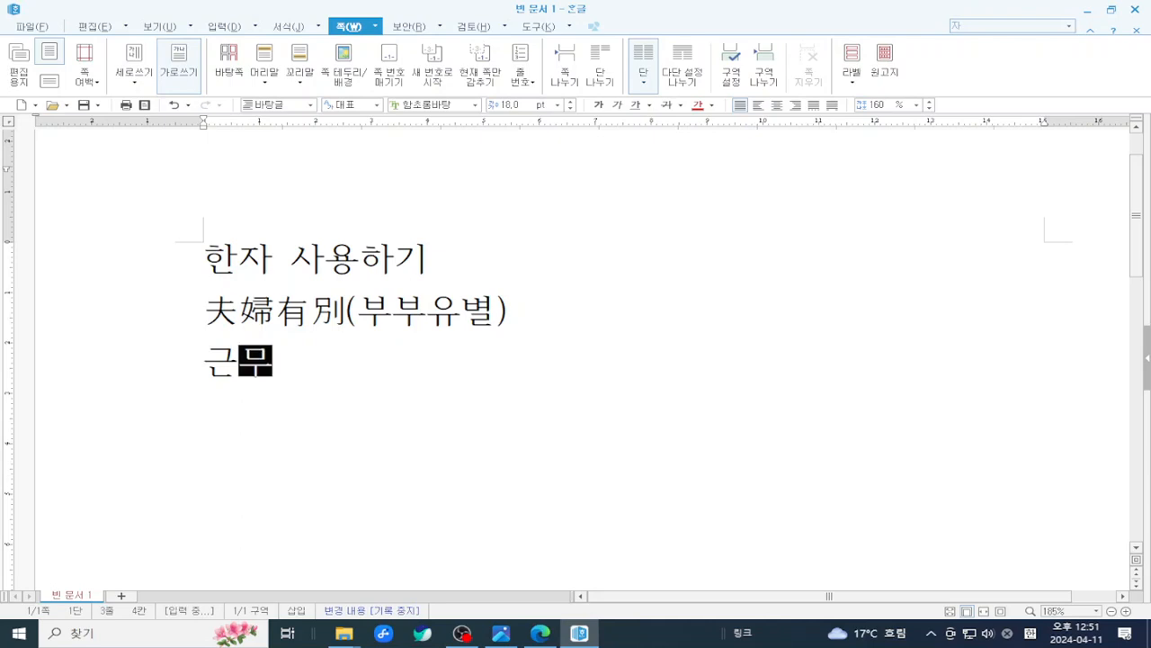
{"action": "type", "text": "ㄱ자흑"}
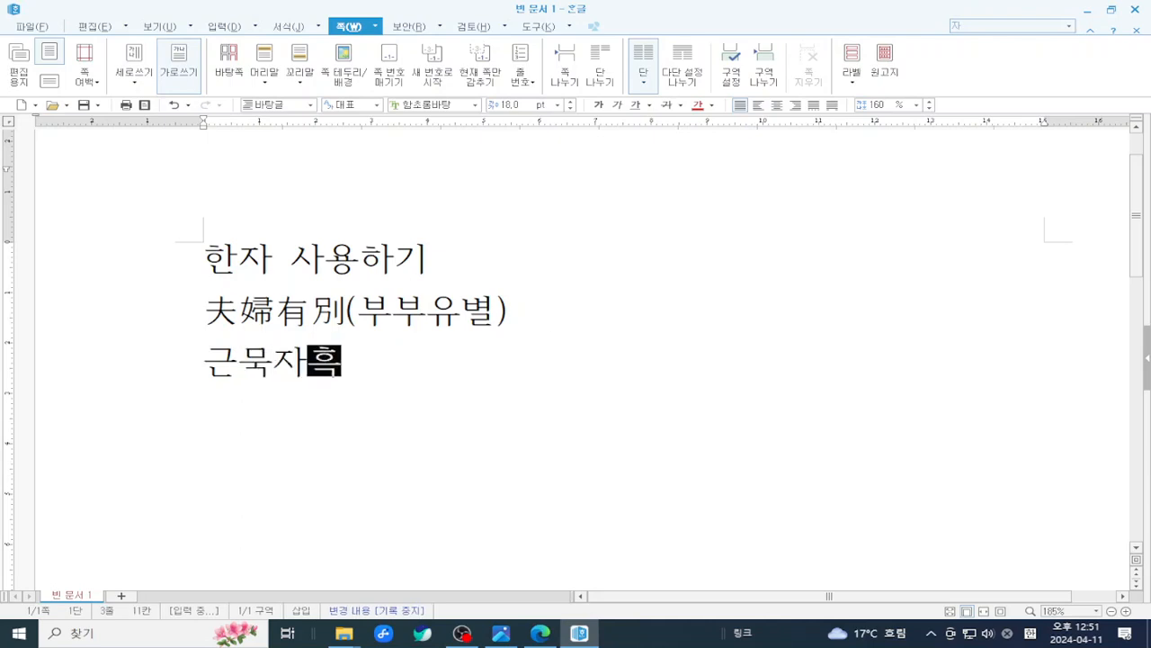
{"action": "key", "text": "F9"}
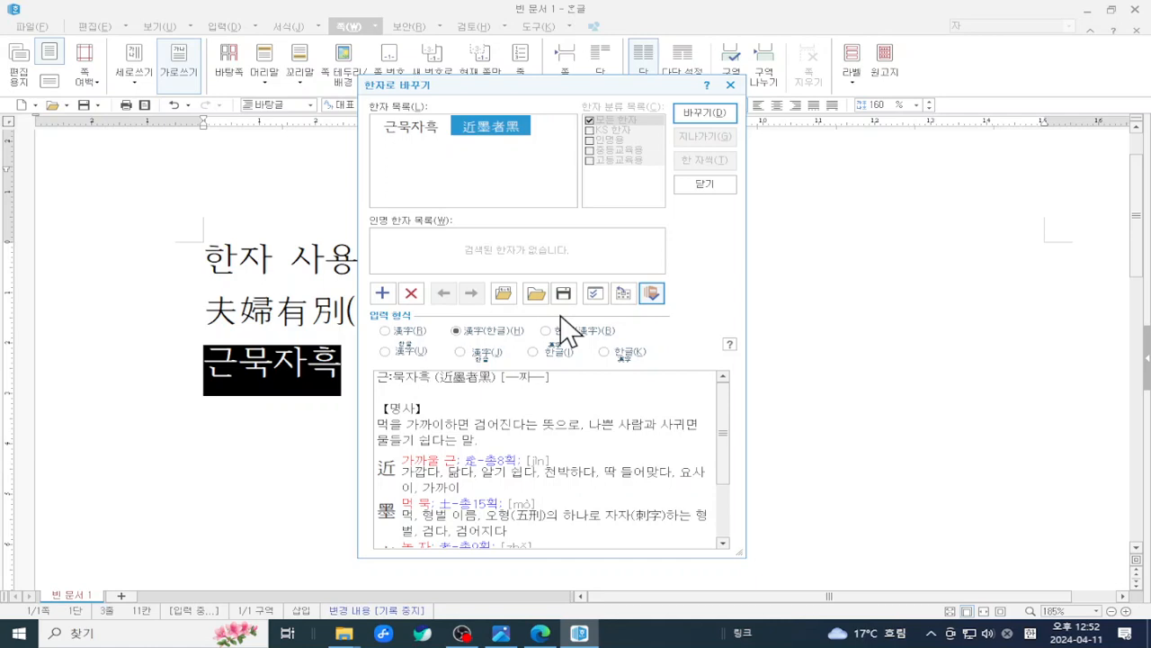
- Drag the 한자로 바꾸기 window to the right and scroll through its 近墨者黑 meanings
{"action": "left_click_drag", "start_coordinate": [488, 90], "coordinate": [686, 149]}
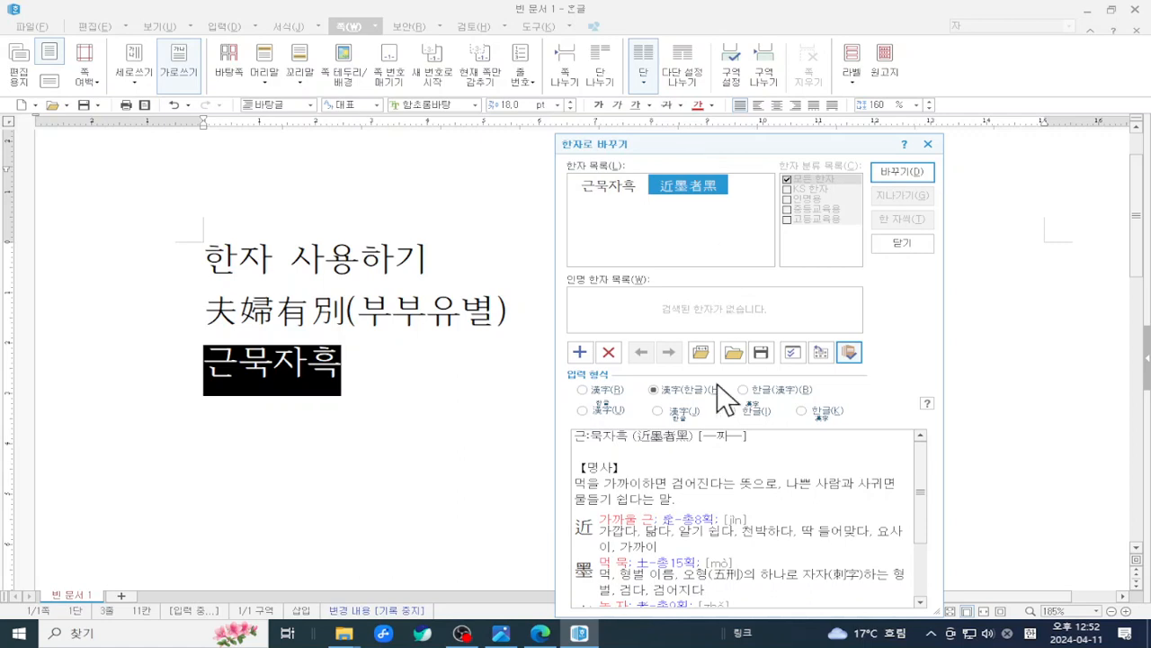
{"action": "scroll", "coordinate": [921, 515], "scroll_direction": "down", "scroll_amount": 1}
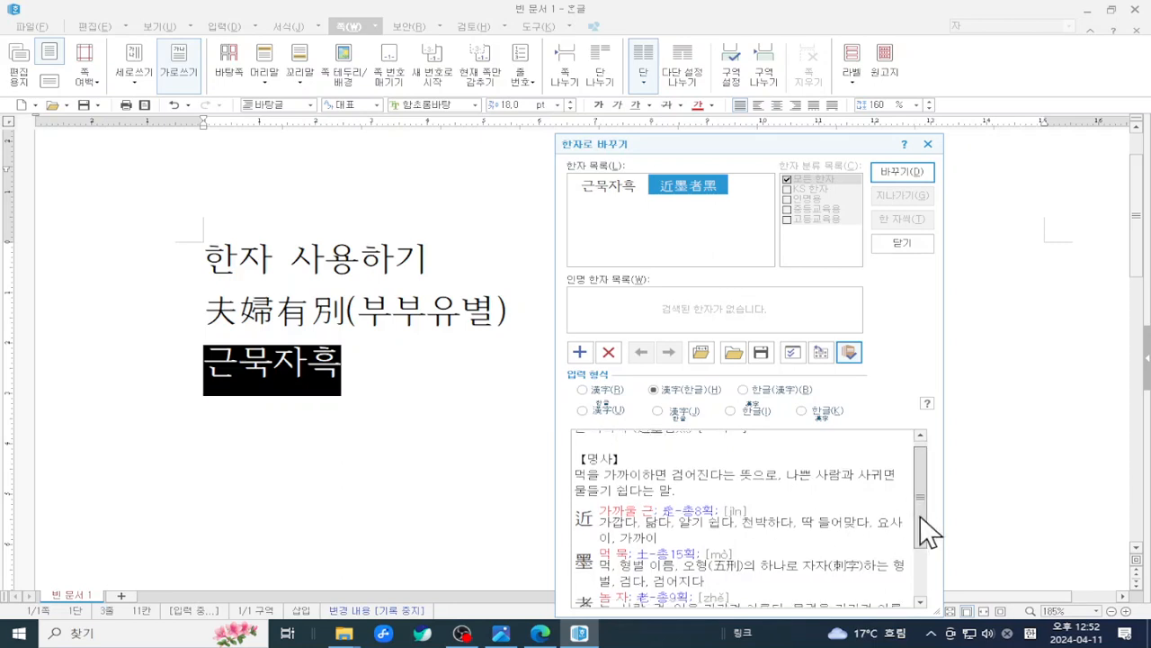
{"action": "mouse_move", "coordinate": [920, 516]}
{"action": "left_mouse_down"}
{"action": "mouse_move", "coordinate": [923, 559]}
{"action": "mouse_move", "coordinate": [923, 517]}
{"action": "left_mouse_up"}
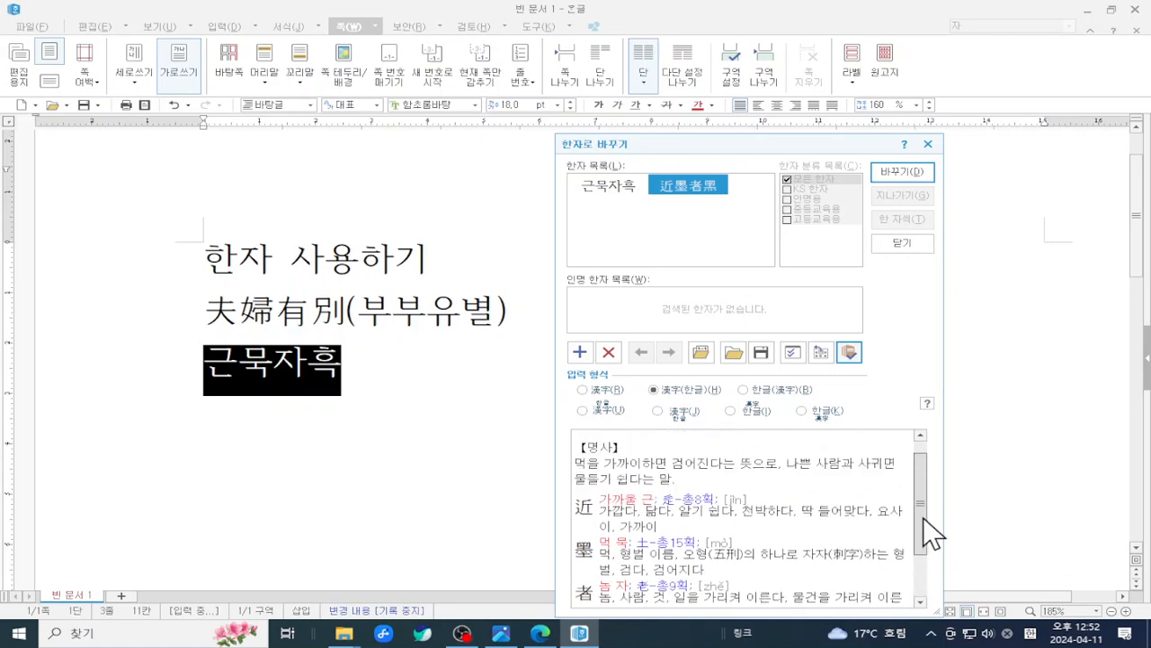
{"action": "left_click_drag", "start_coordinate": [923, 516], "coordinate": [924, 532]}
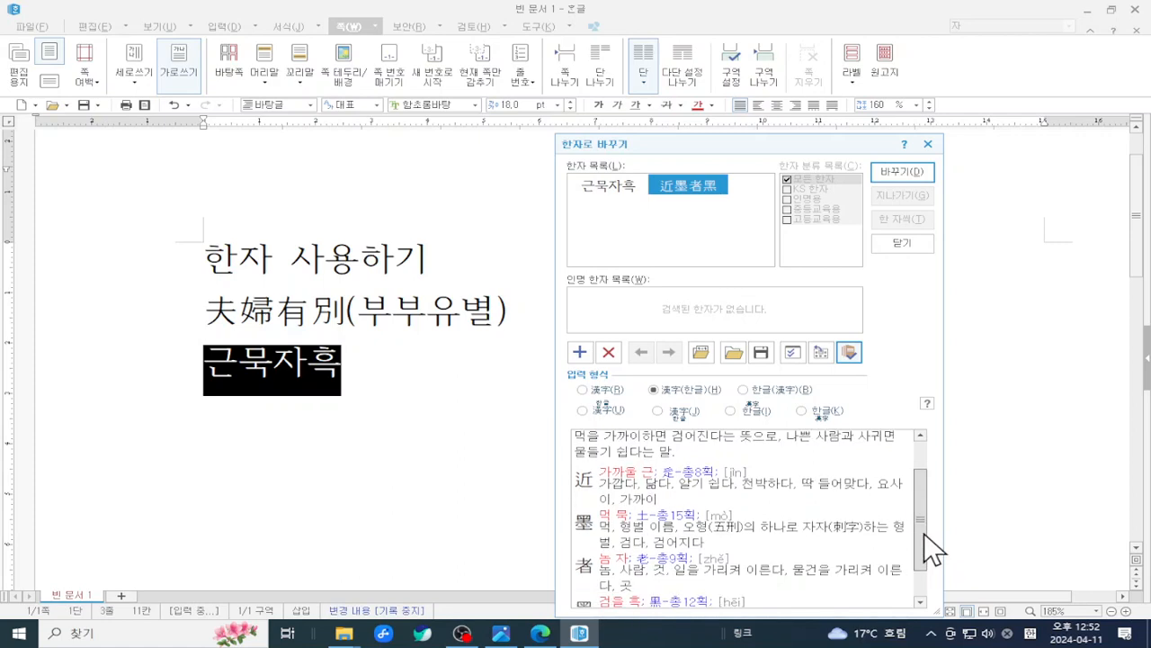
{"action": "left_click_drag", "start_coordinate": [923, 532], "coordinate": [925, 499]}
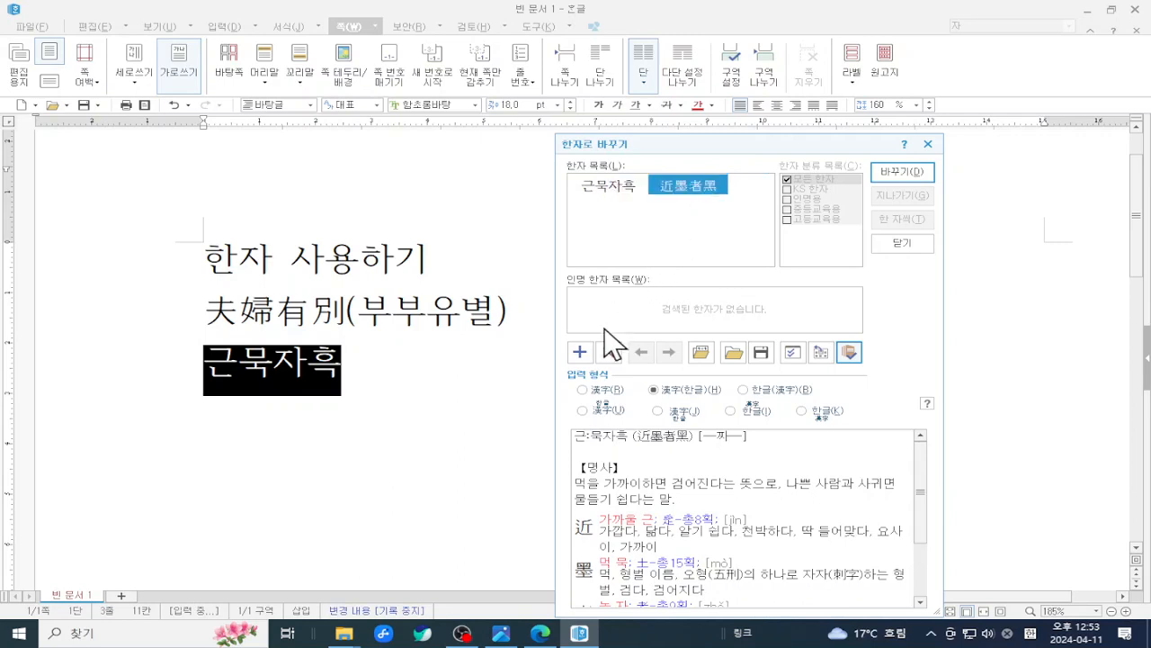
- Replace 근묵자흑 with the hanja-only 近墨者黑 on the third line
{"action": "left_click", "coordinate": [598, 393]}
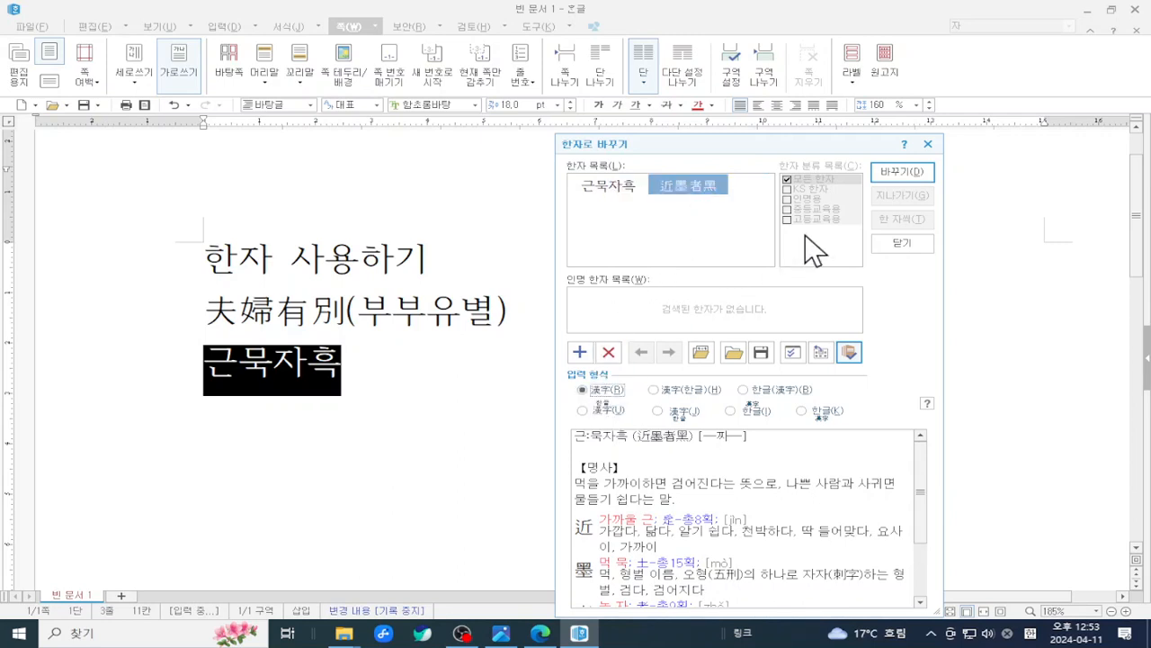
{"action": "left_click", "coordinate": [886, 173]}
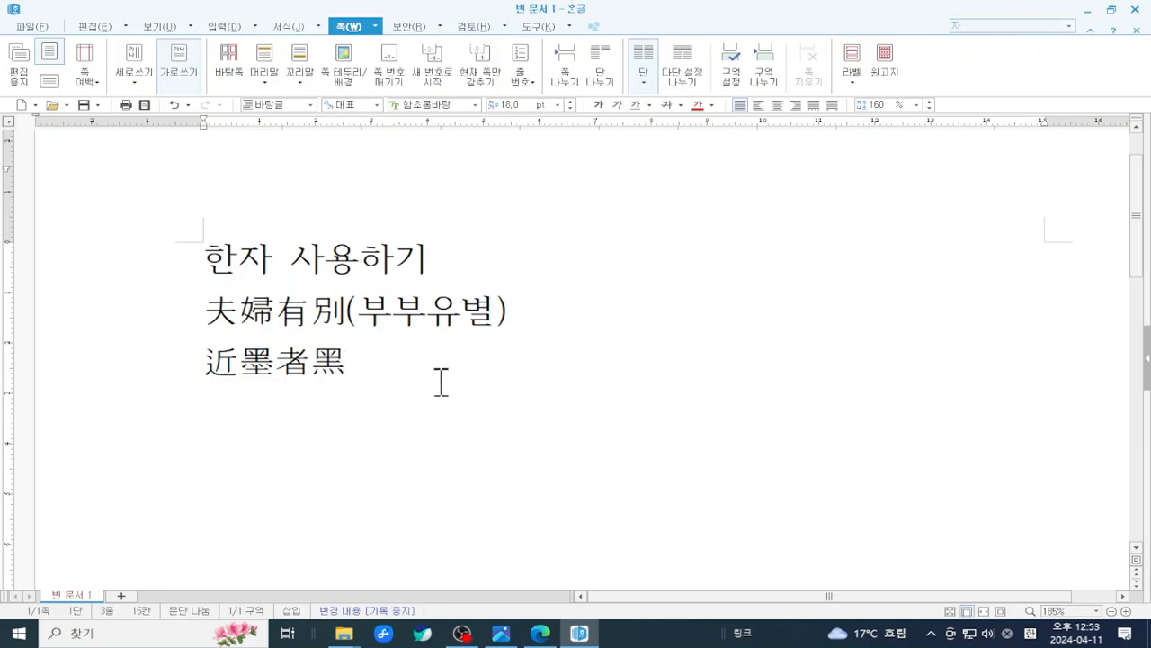
{"action": "left_click_drag", "start_coordinate": [210, 315], "coordinate": [340, 314]}
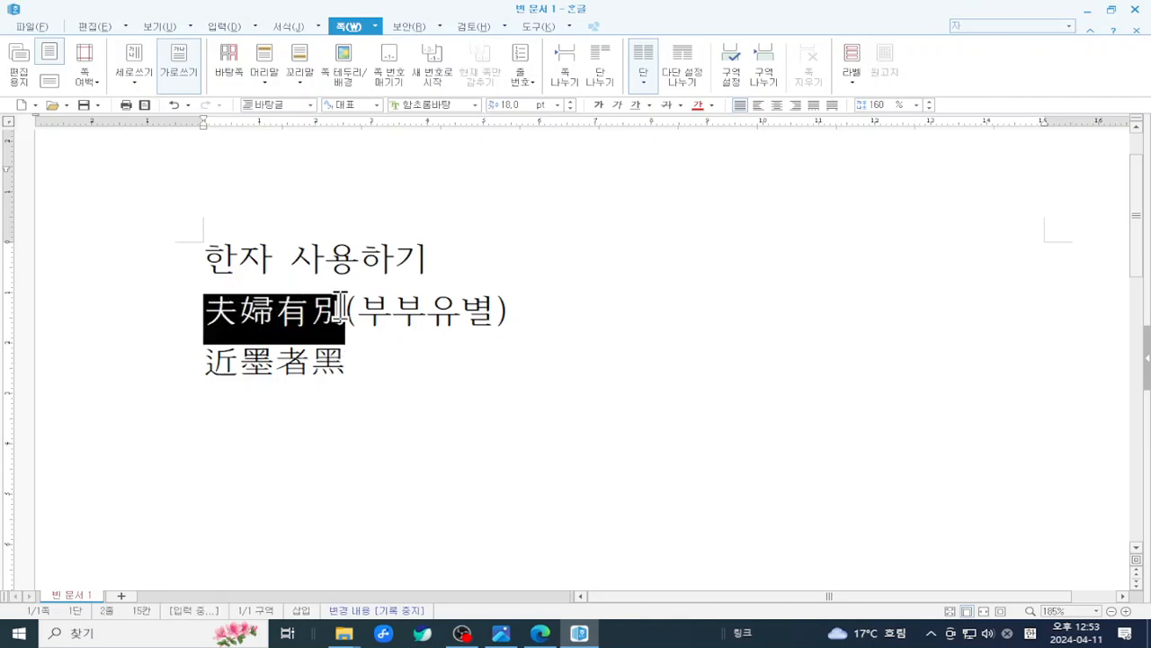
{"action": "left_click", "coordinate": [353, 362]}
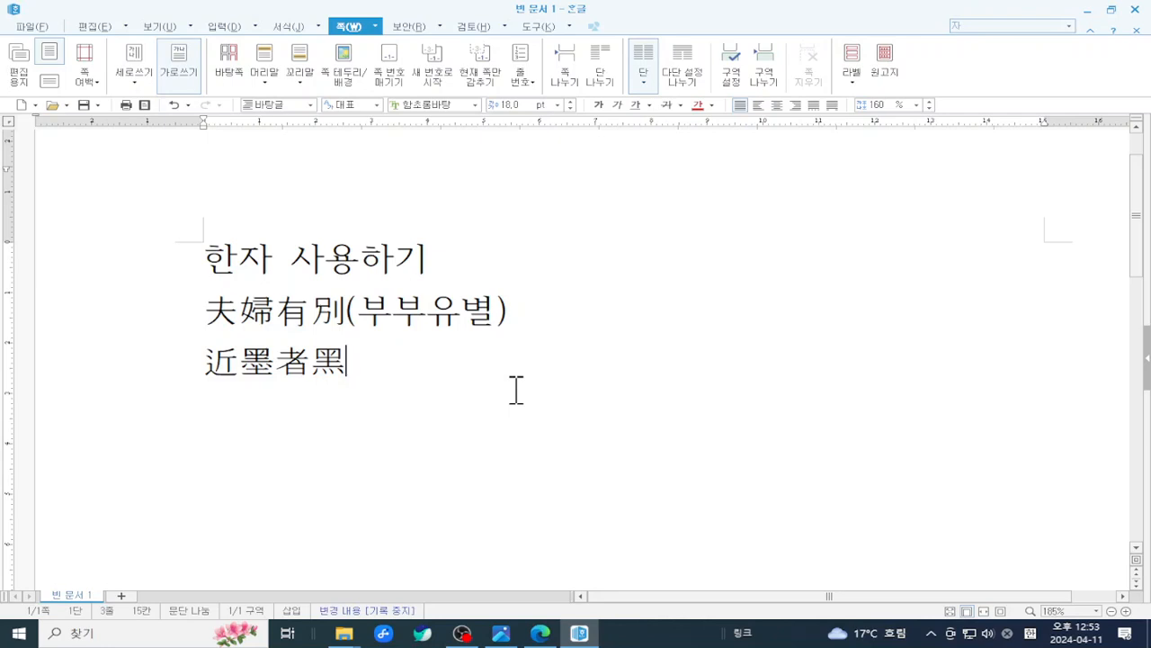
- Revert 近墨者黑 to 근묵자흑, reconvert it, and open it in the 한자 자전 dictionary
{"action": "key", "text": "F9"}
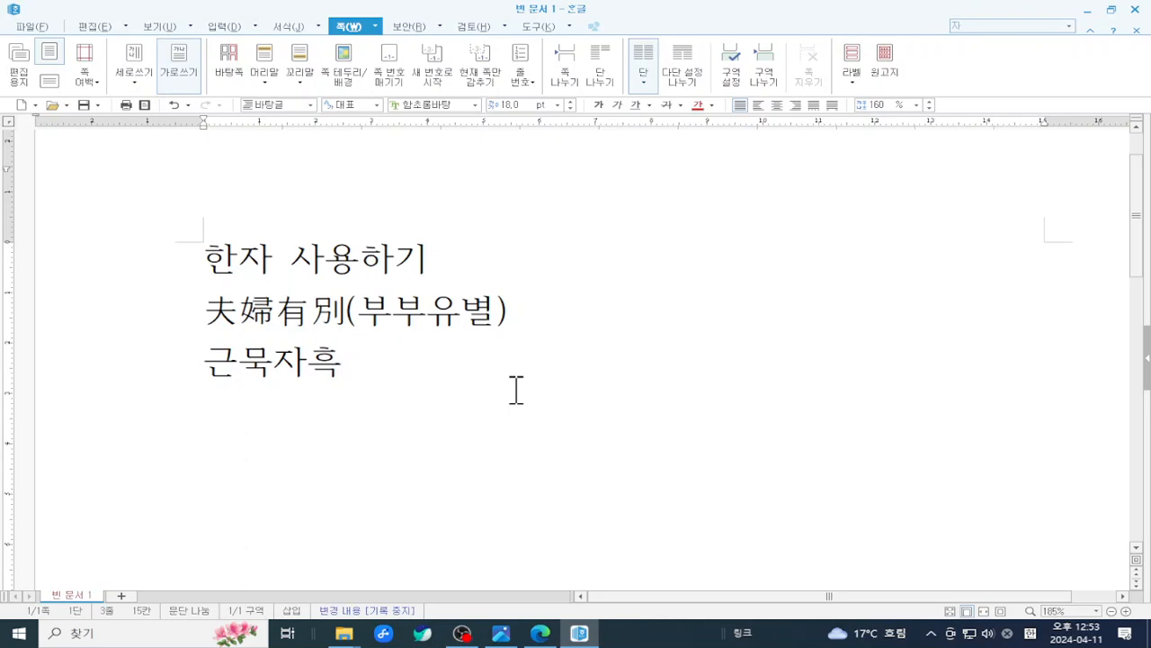
{"action": "key", "text": "F9"}
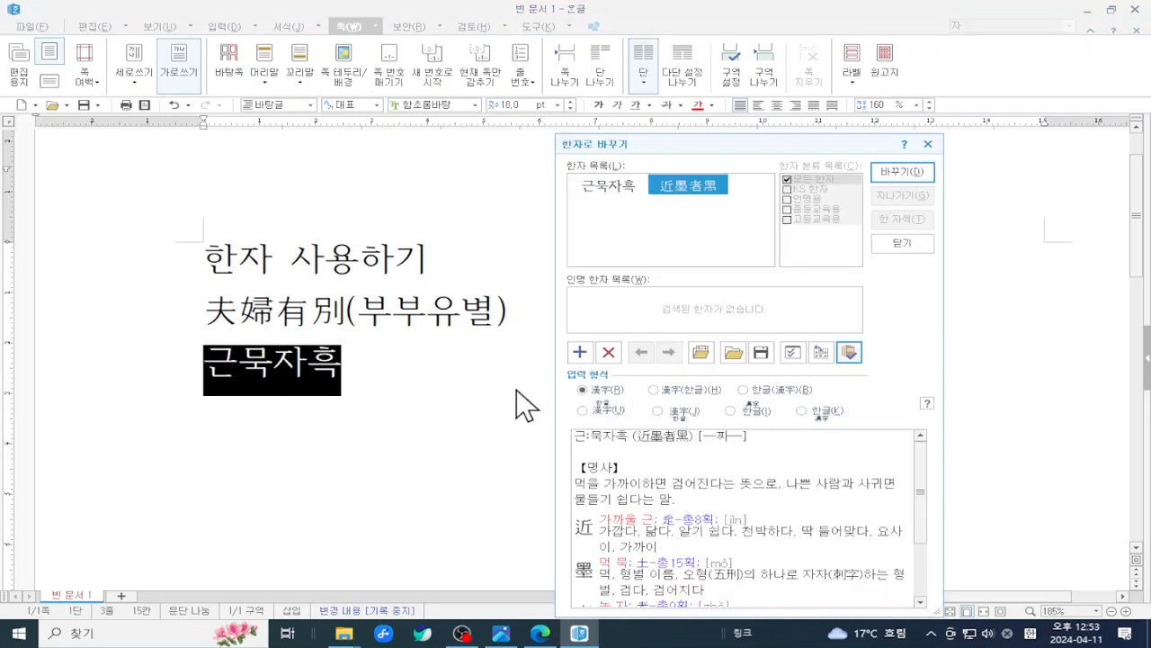
{"action": "left_click", "coordinate": [889, 172]}
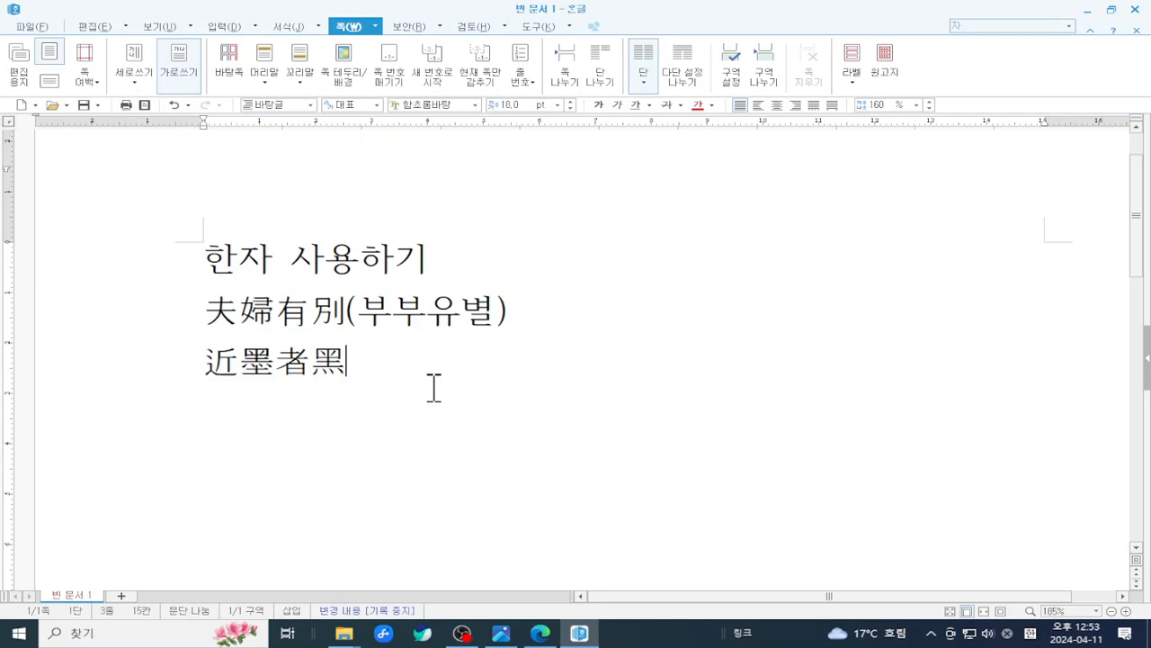
{"action": "key", "text": "shift+F9"}
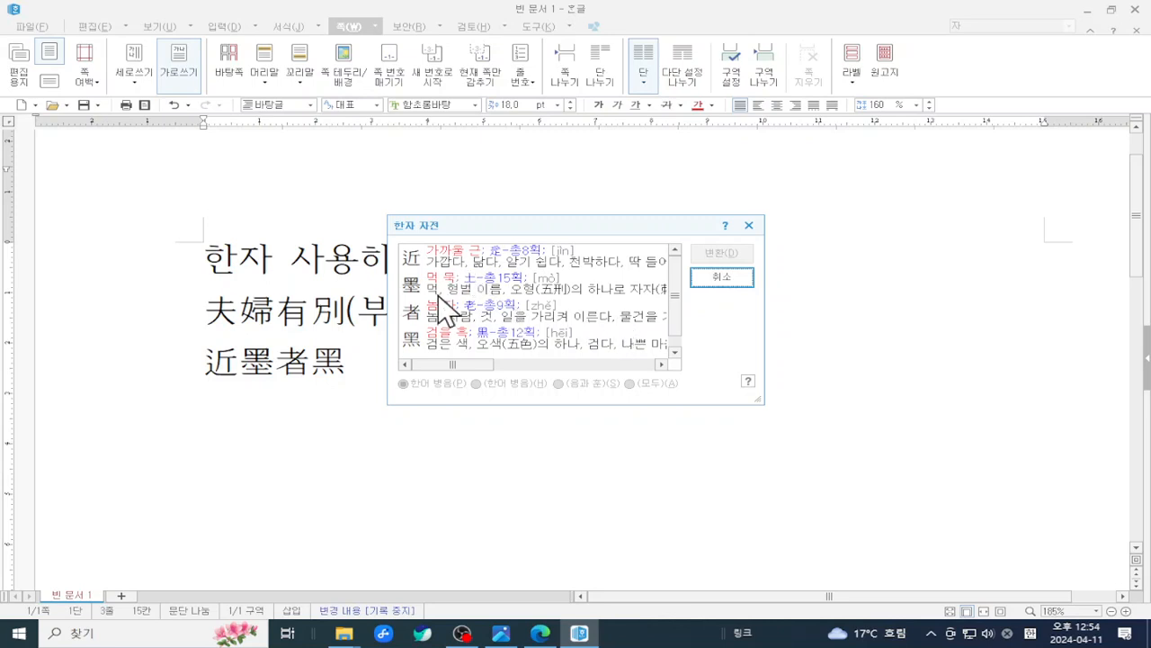
- Cancel the 한자 자전 dictionary and put the caret back in the title line
{"action": "left_click", "coordinate": [724, 278]}
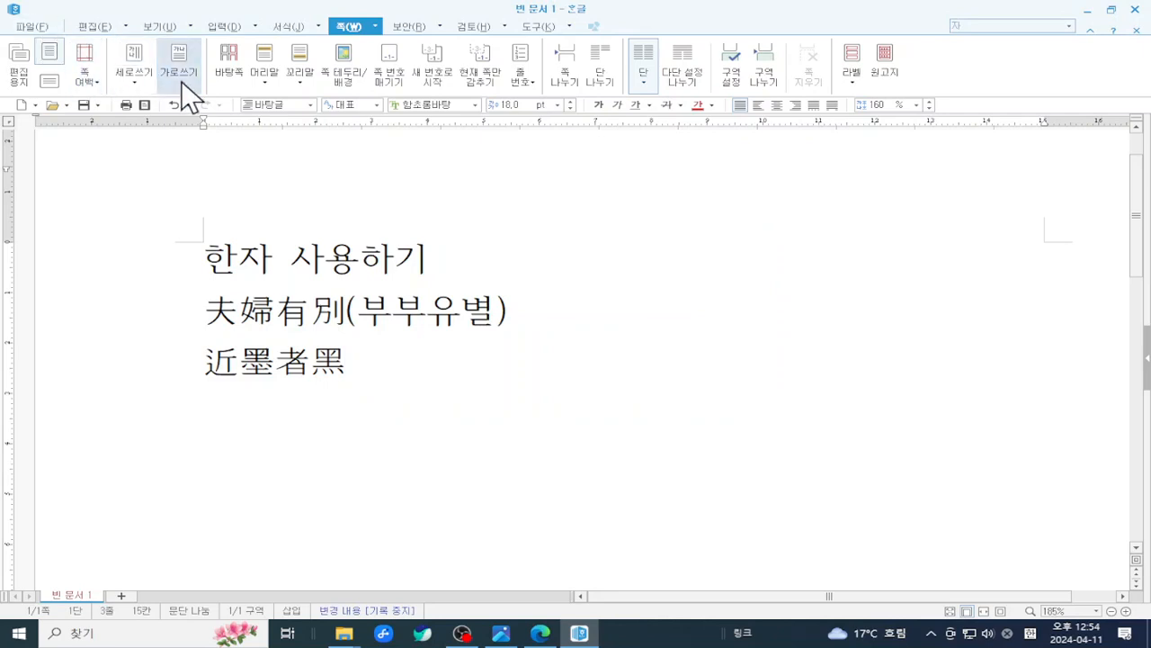
{"action": "left_click", "coordinate": [304, 192]}
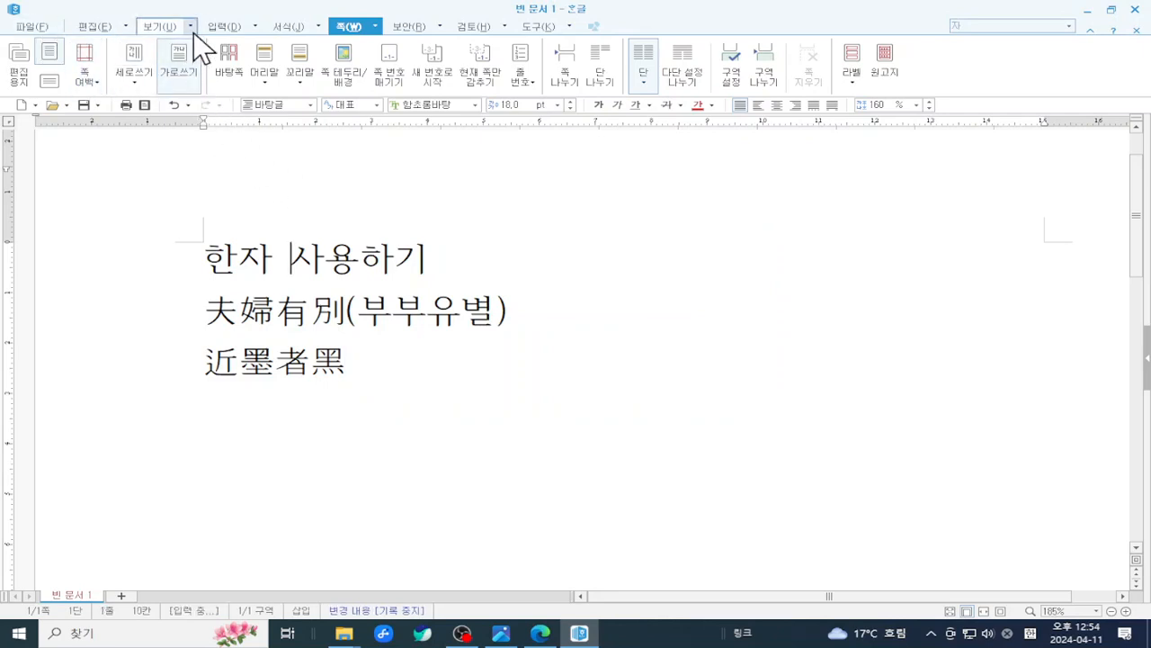
- Turn 보기 › 한자 발음 표시 on and then off, and minimize the Hangul window
{"action": "left_click", "coordinate": [164, 28]}
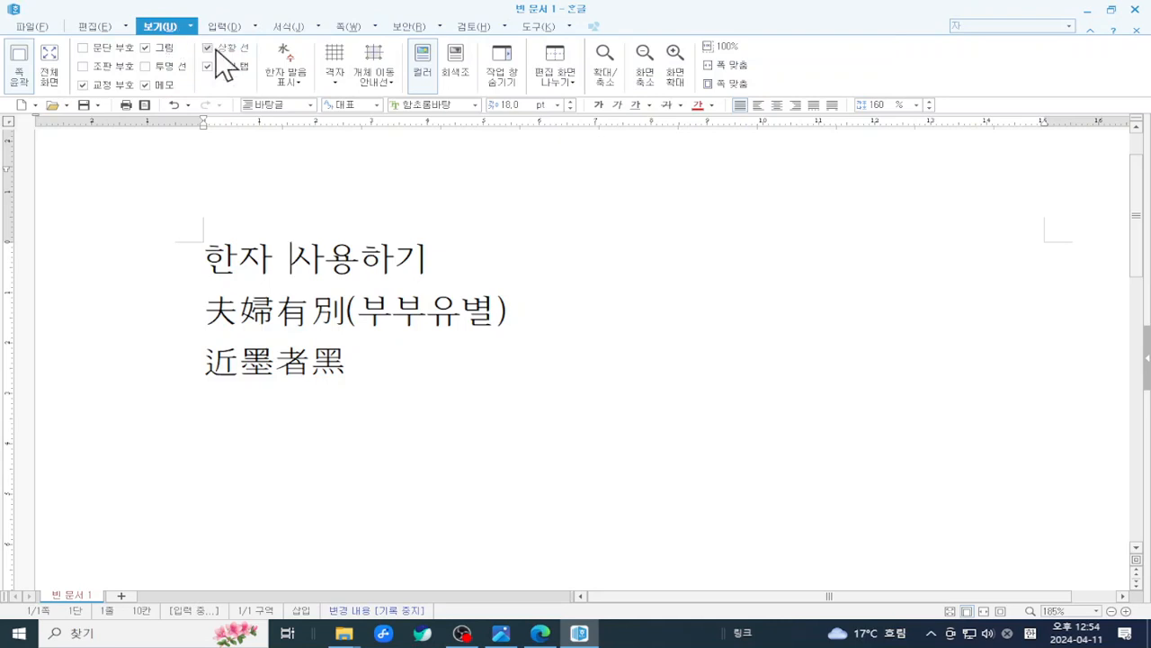
{"action": "left_click", "coordinate": [288, 69]}
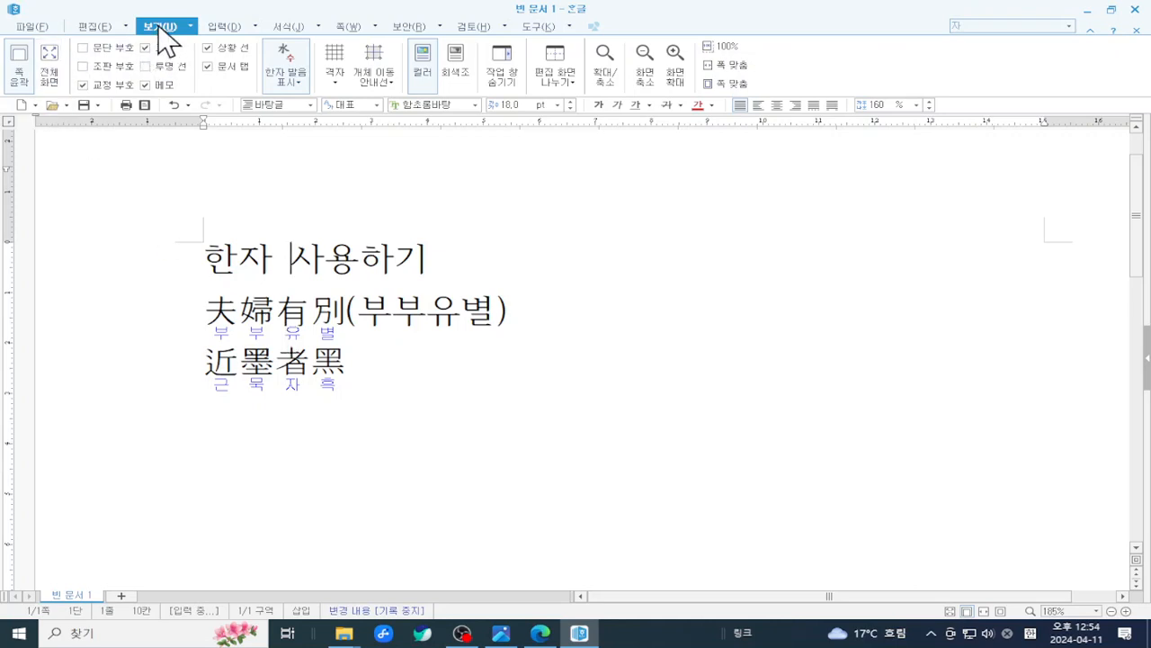
{"action": "key", "text": "ctrl+2"}
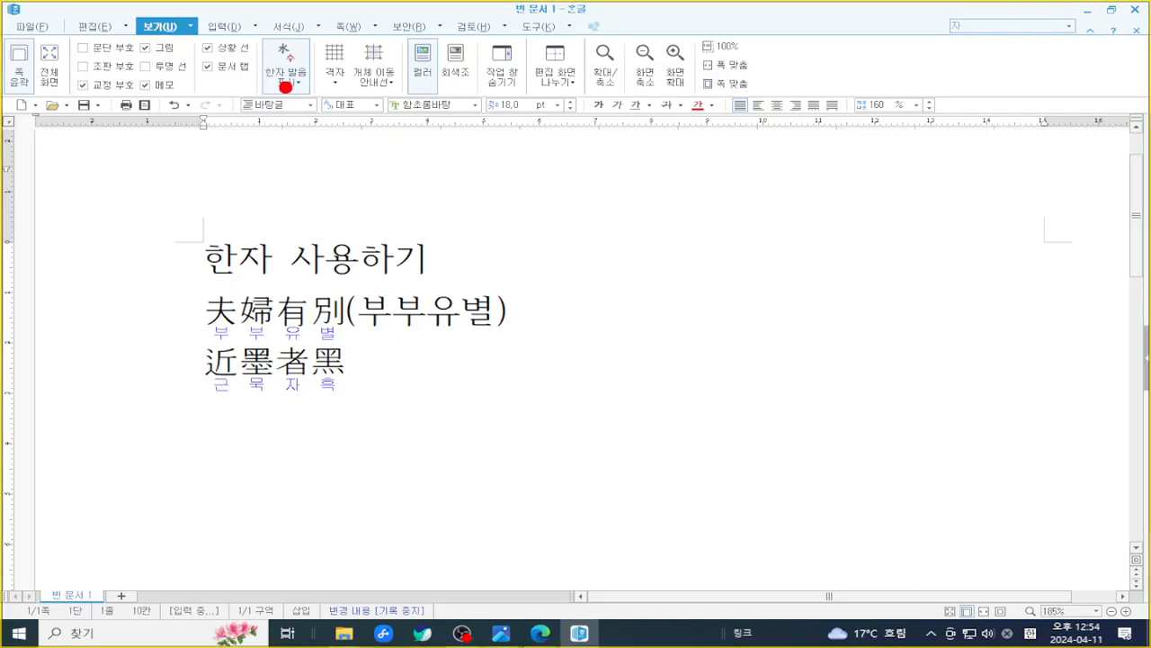
{"action": "left_click_drag", "start_coordinate": [255, 35], "coordinate": [315, 76]}
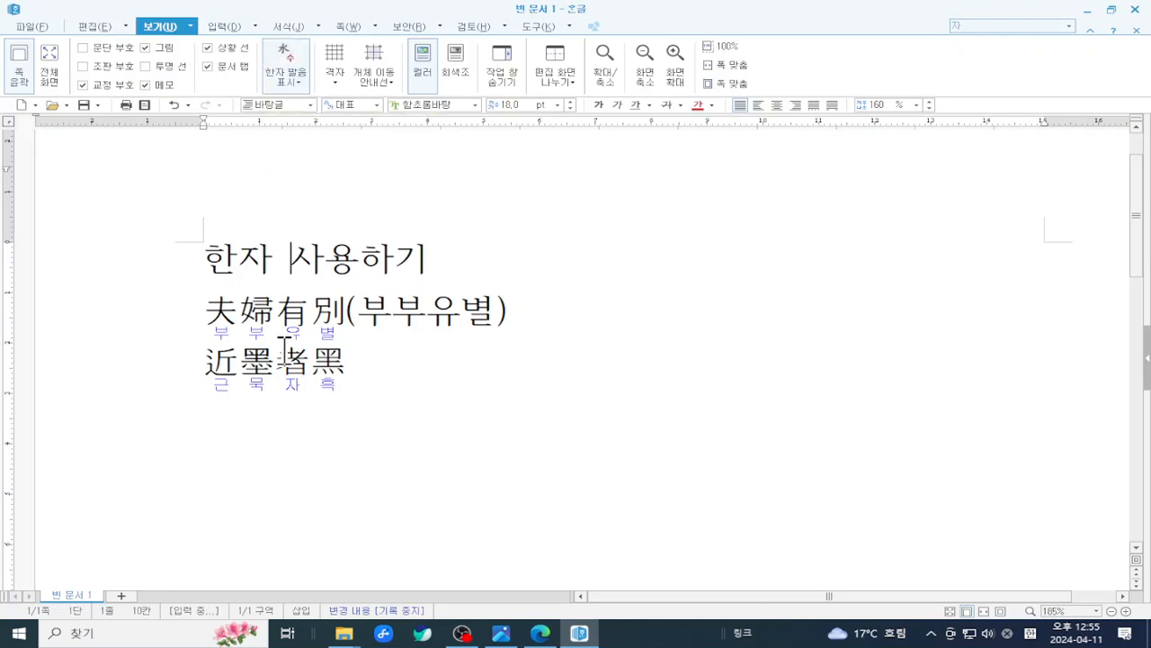
{"action": "left_click", "coordinate": [299, 58]}
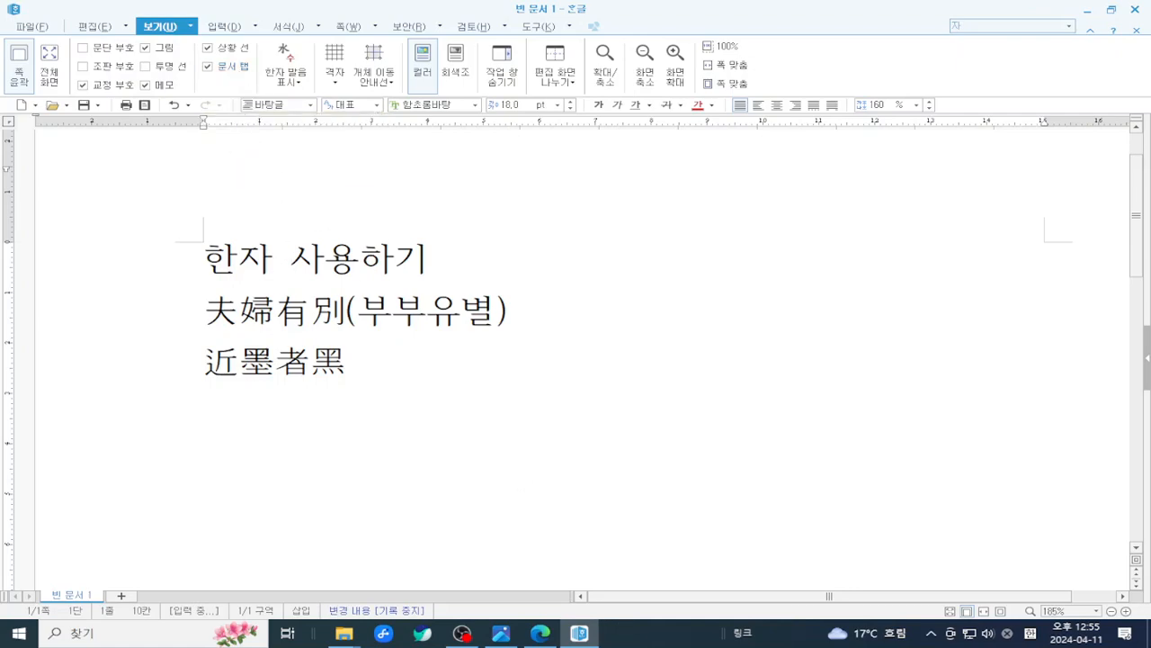
{"action": "left_click", "coordinate": [579, 633]}
- Scroll the tutorial PDF from page 24 to page 26's 특수문자 입력하기, then switch to OBS Studio
{"action": "scroll", "coordinate": [507, 442], "scroll_direction": "down", "scroll_amount": 15}
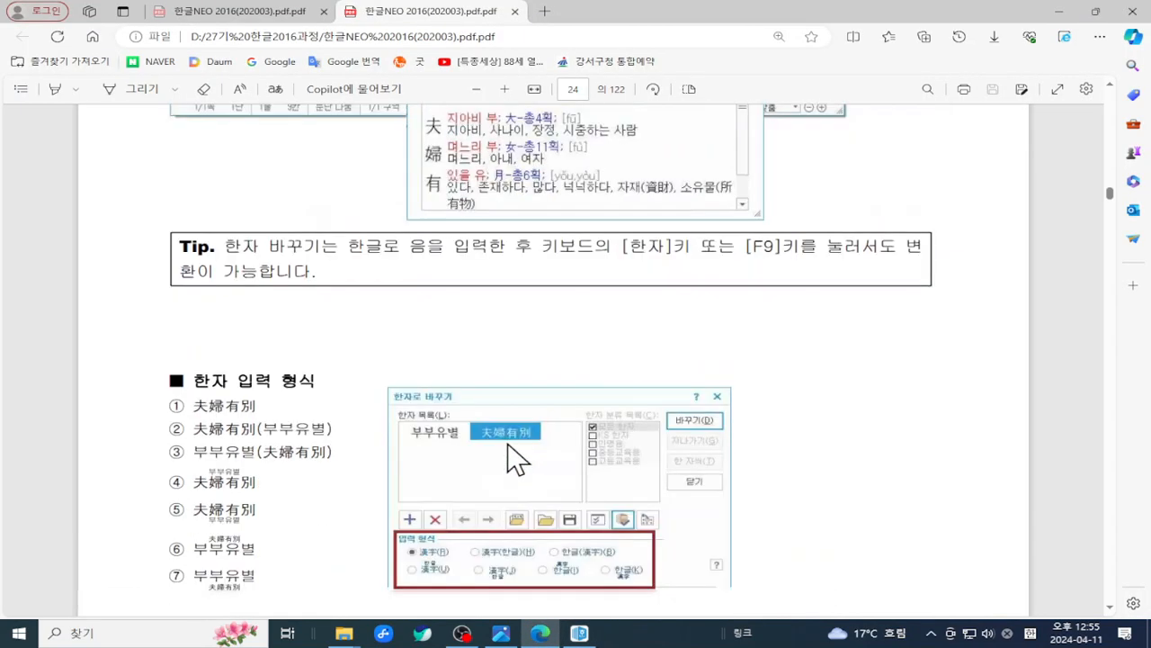
{"action": "scroll", "coordinate": [507, 442], "scroll_direction": "down", "scroll_amount": 10}
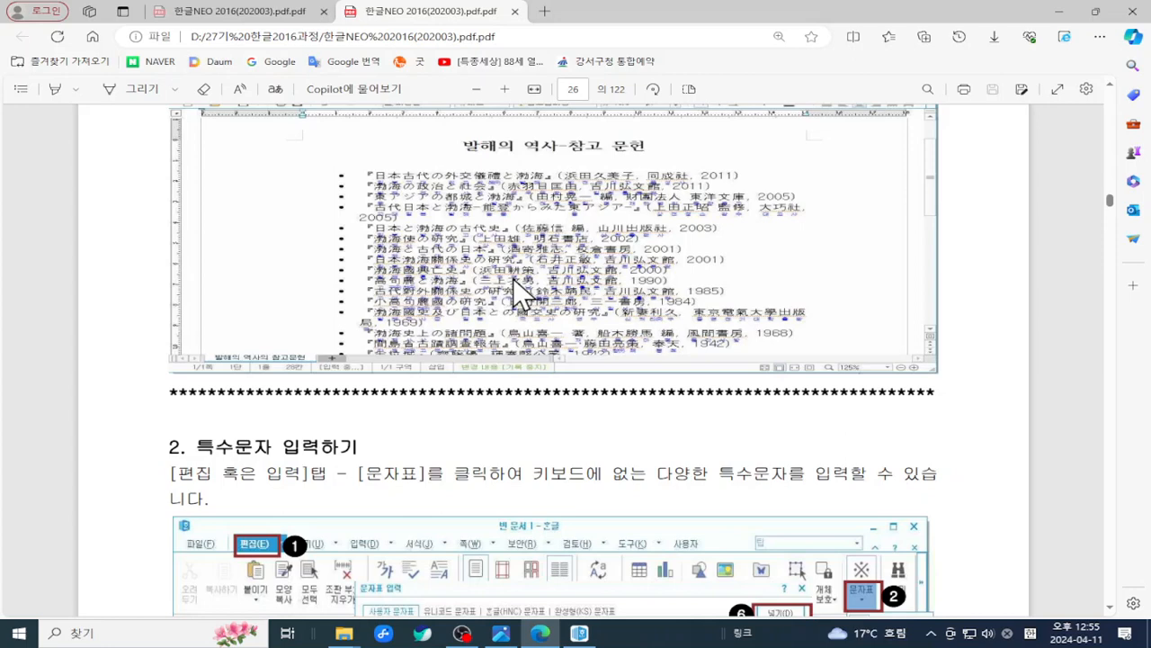
{"action": "scroll", "coordinate": [512, 278], "scroll_direction": "down", "scroll_amount": 3}
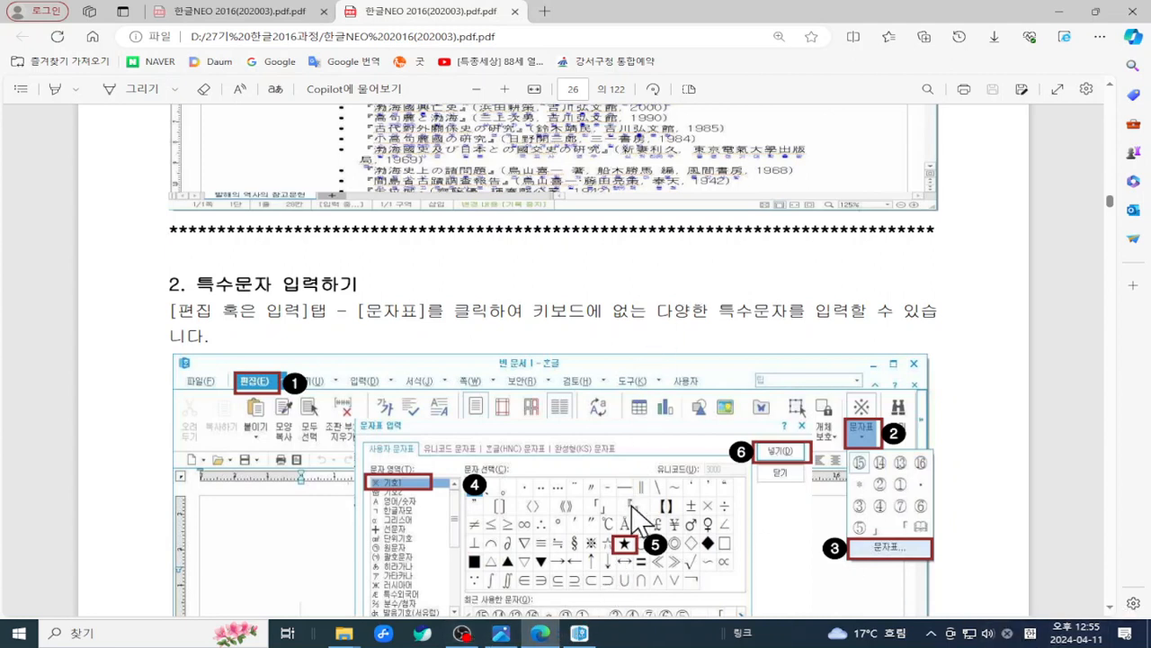
{"action": "left_click", "coordinate": [462, 633]}
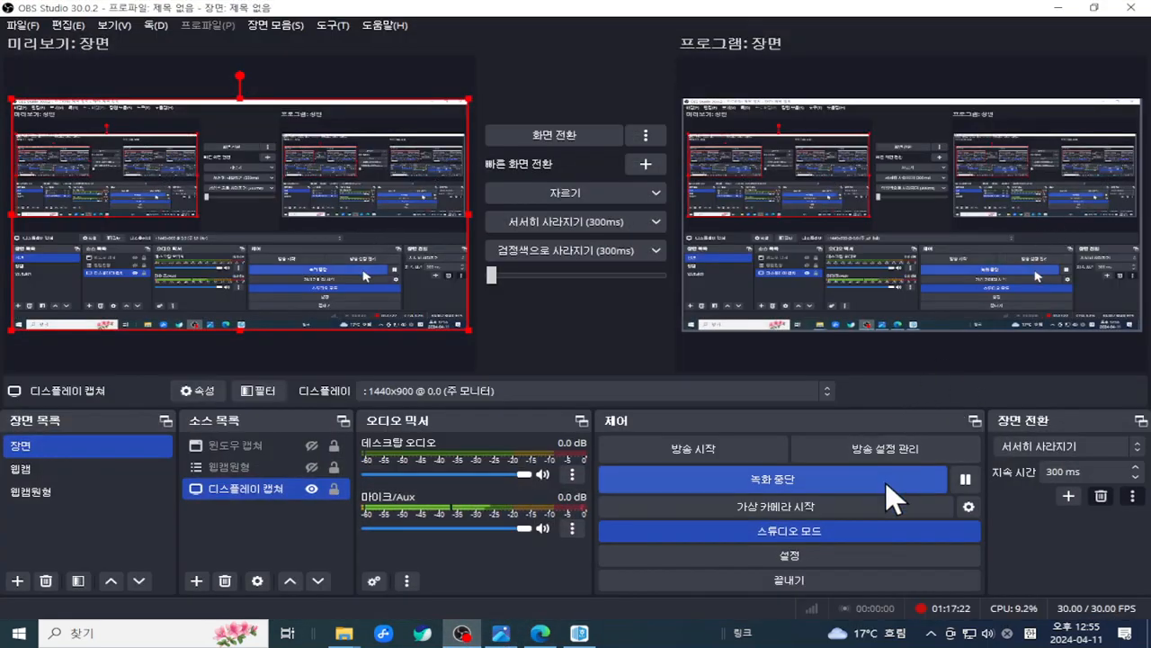